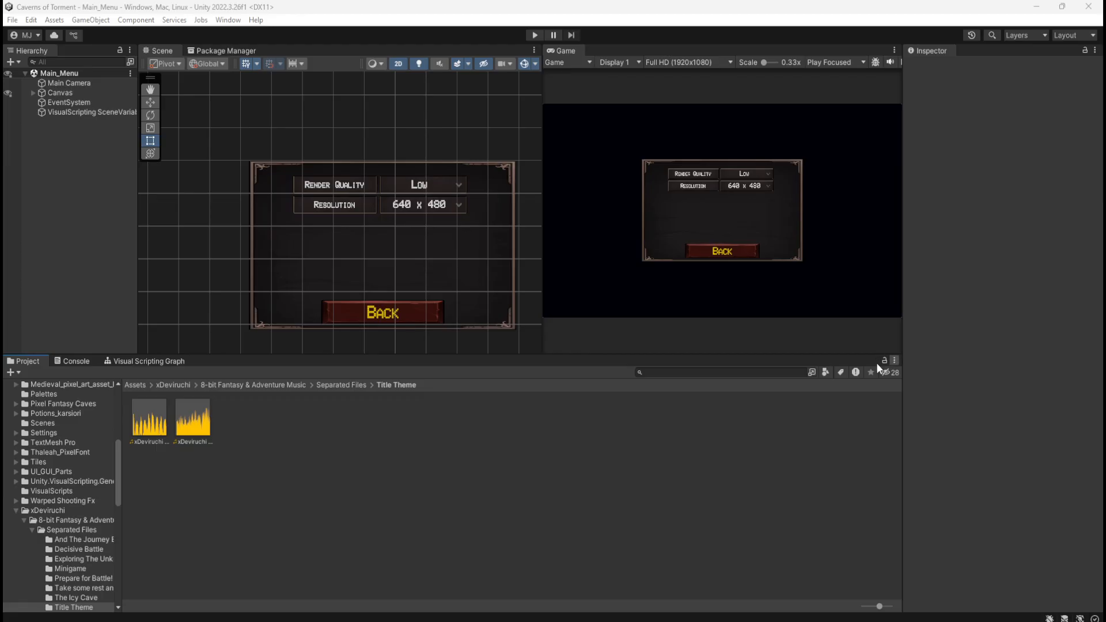
# Run the game, open its Controls page from the main menu, and stop the run
pyautogui.click(533, 36)
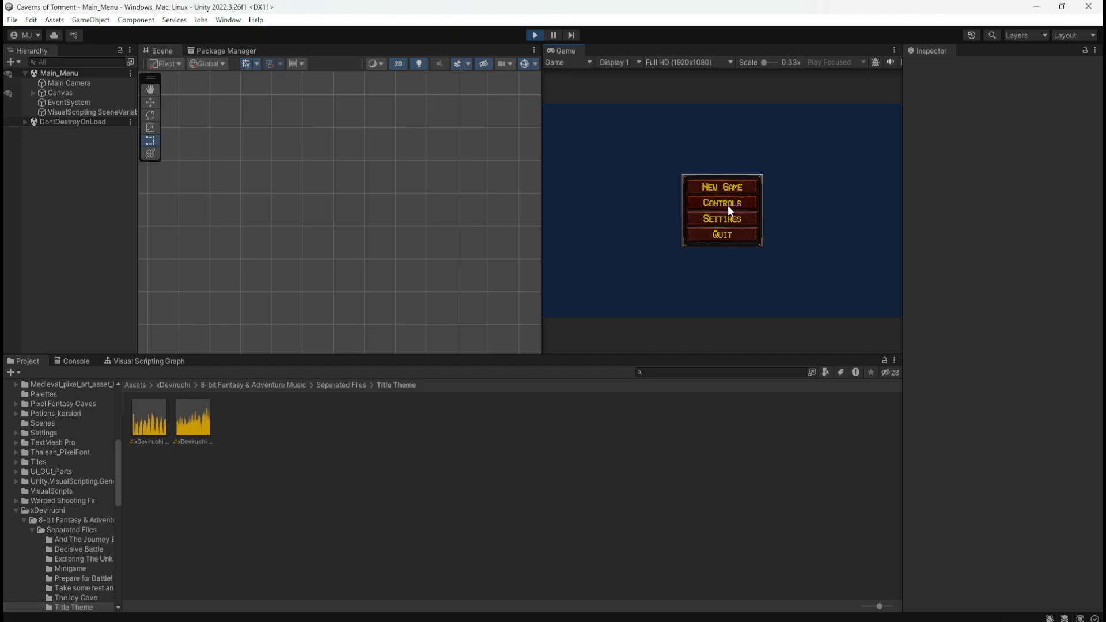
pyautogui.click(727, 205)
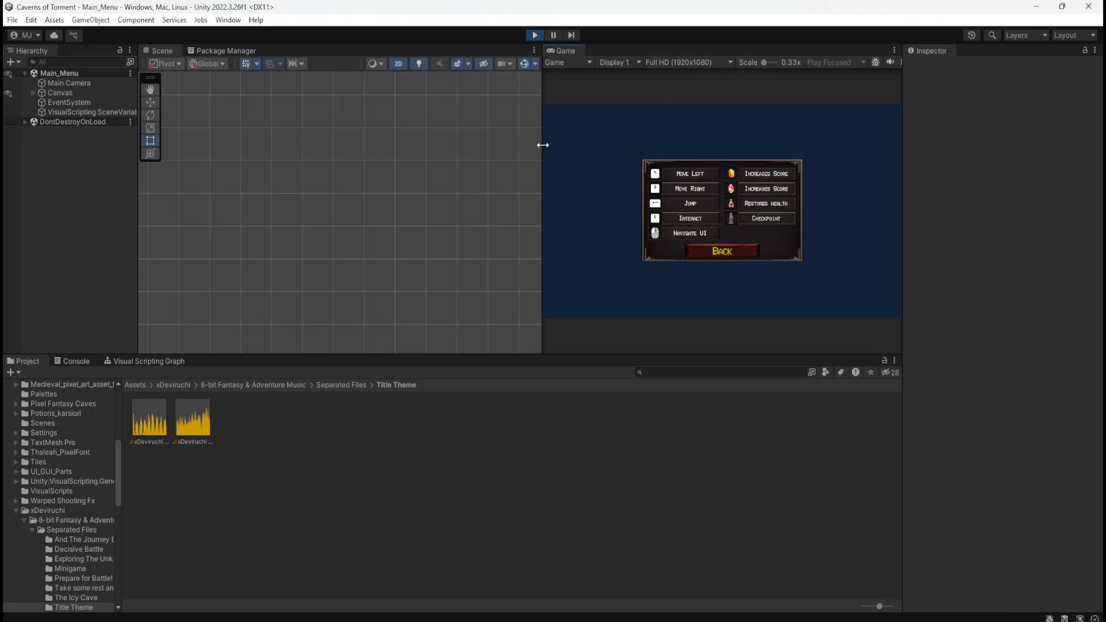
pyautogui.click(533, 37)
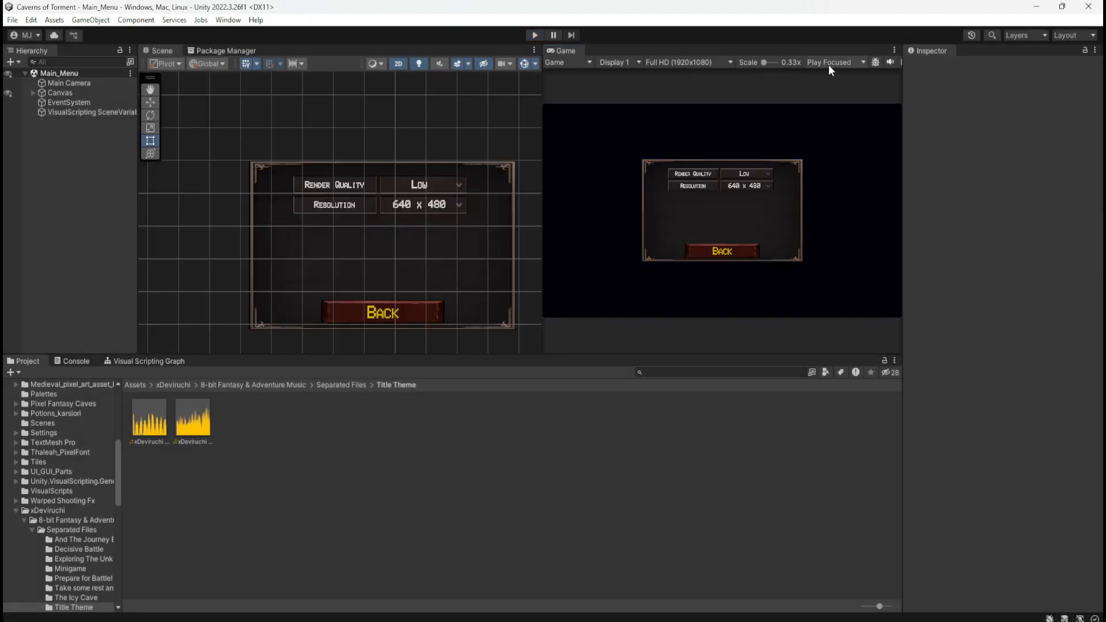
# Set the Game view to Play Maximized and start the game
pyautogui.click(829, 62)
pyautogui.click(841, 88)
pyautogui.click(534, 35)
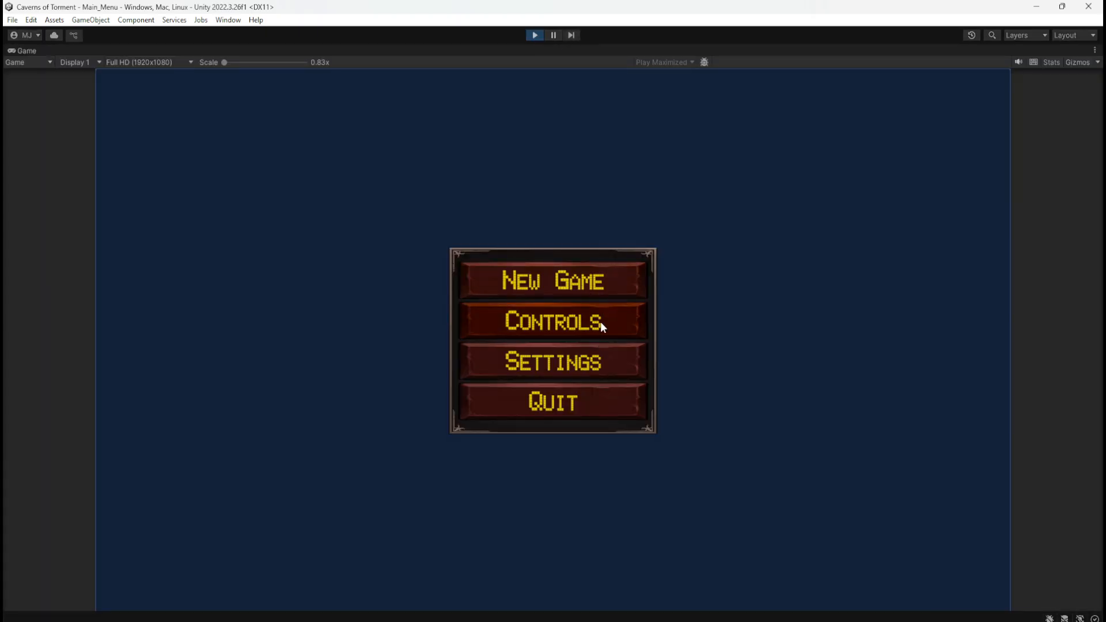
# Check the Controls page and the Render Quality and Resolution options on the Settings page, returning to the main menu
pyautogui.click(603, 328)
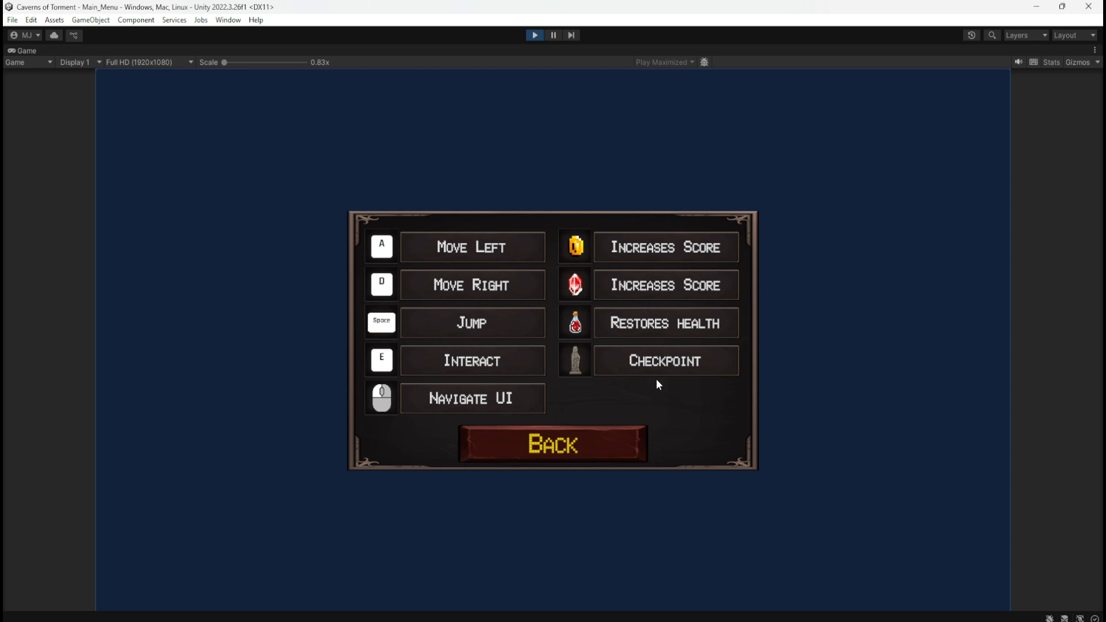
pyautogui.click(589, 449)
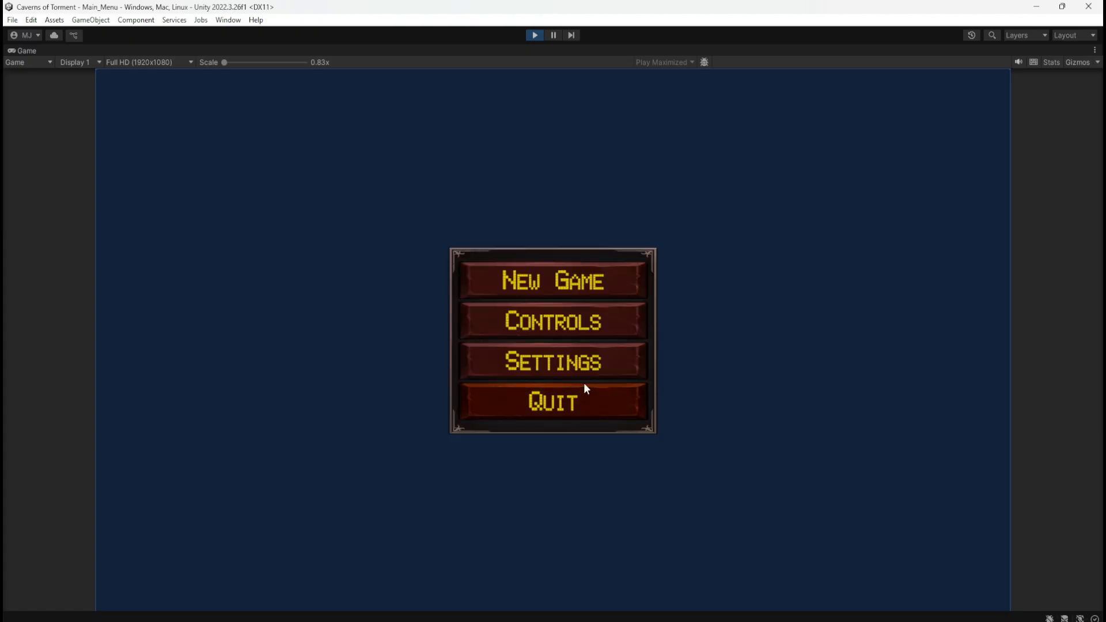
pyautogui.click(593, 370)
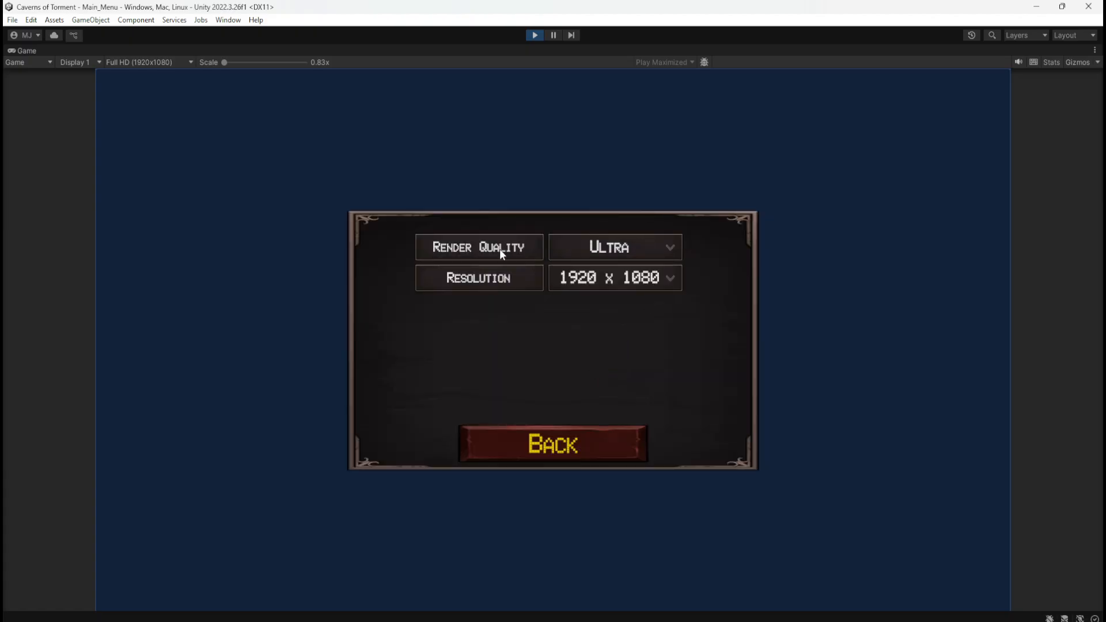
pyautogui.click(661, 245)
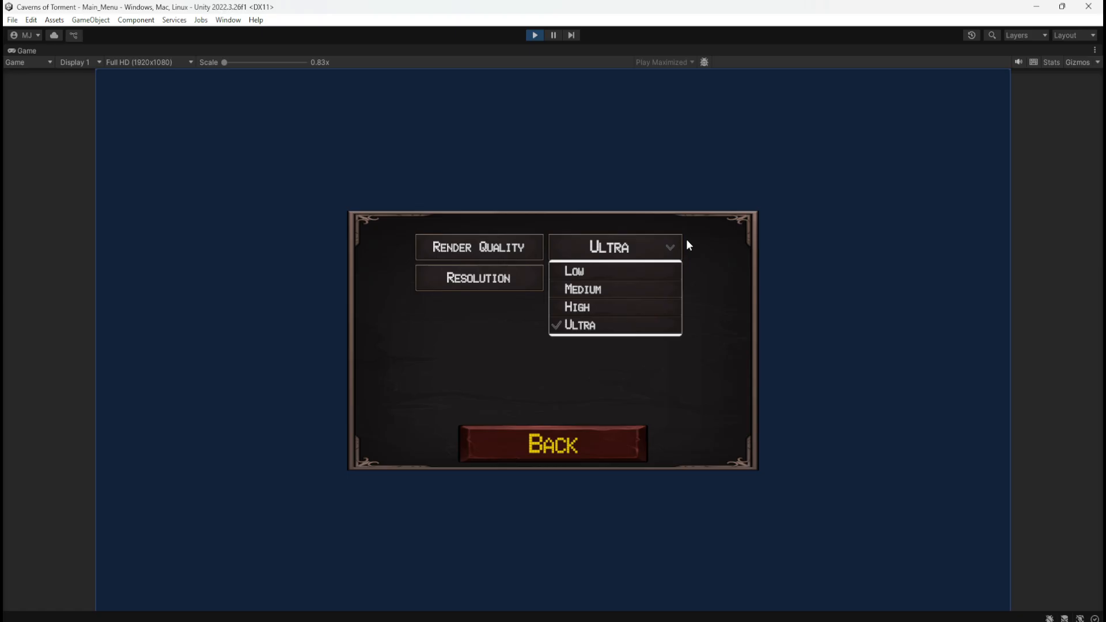
pyautogui.click(752, 254)
pyautogui.click(649, 278)
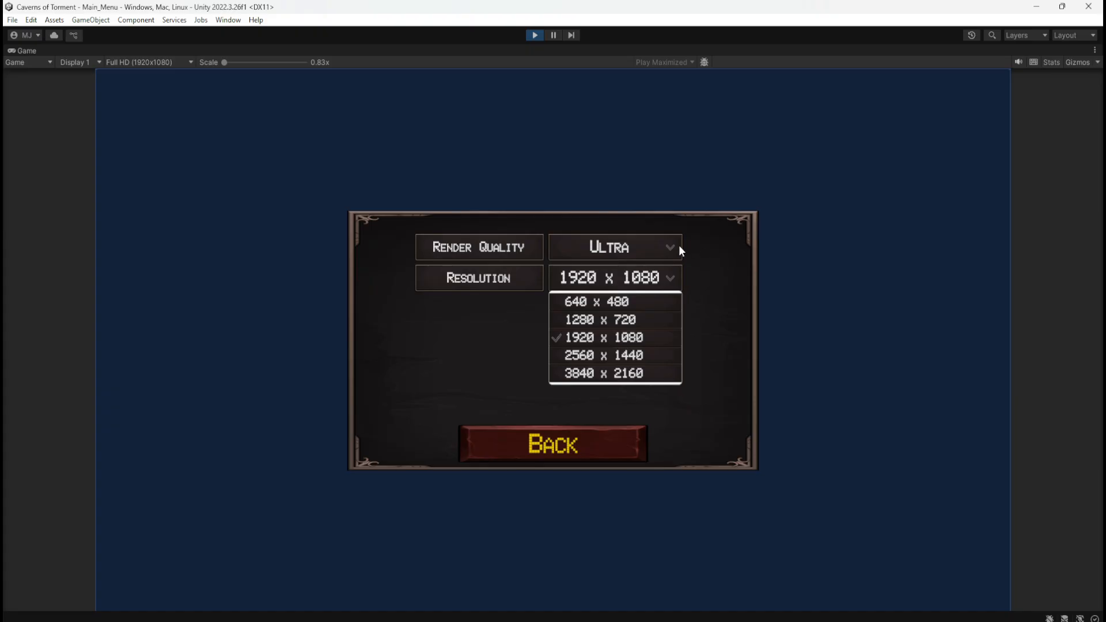
pyautogui.click(593, 445)
pyautogui.click(592, 446)
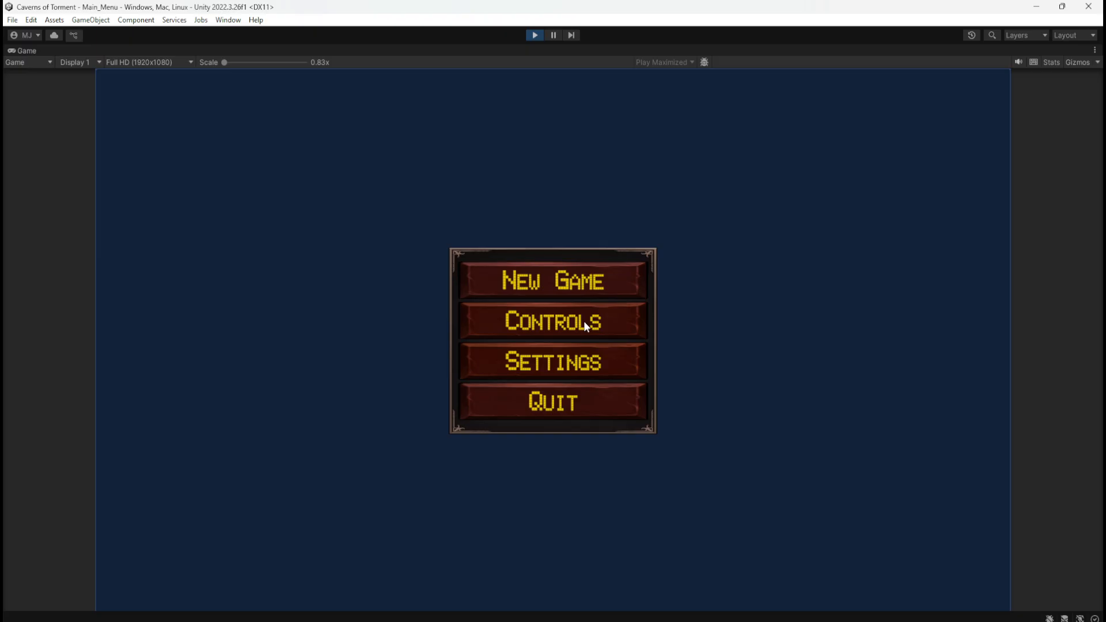
# Start a new game and test moving, jumping, pausing and resuming in the level
pyautogui.click(596, 283)
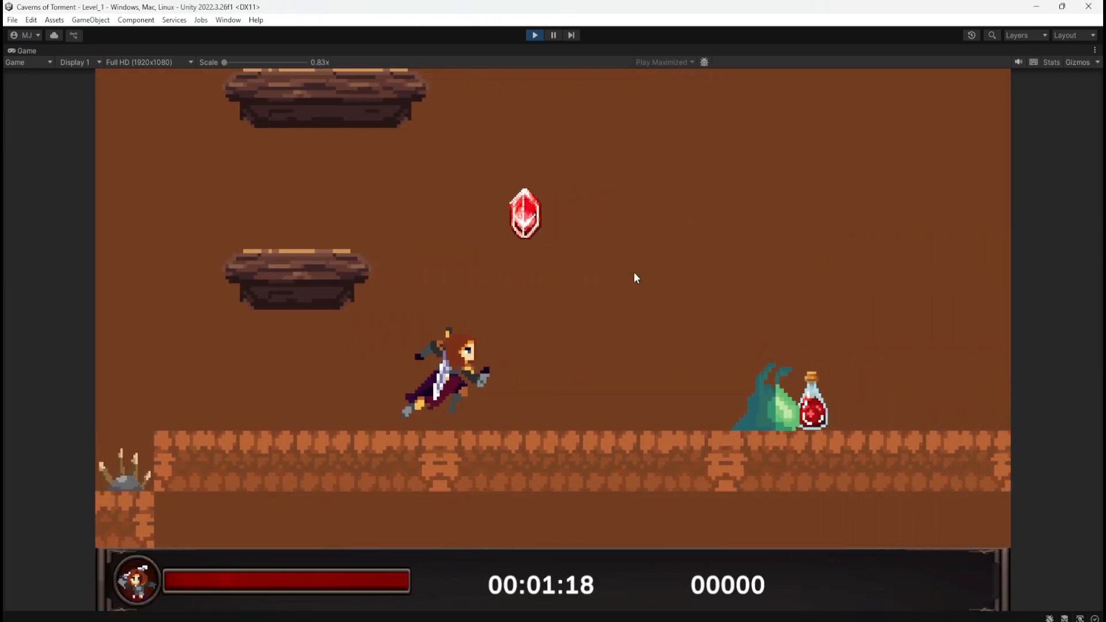
pyautogui.press('space')
pyautogui.press('a')
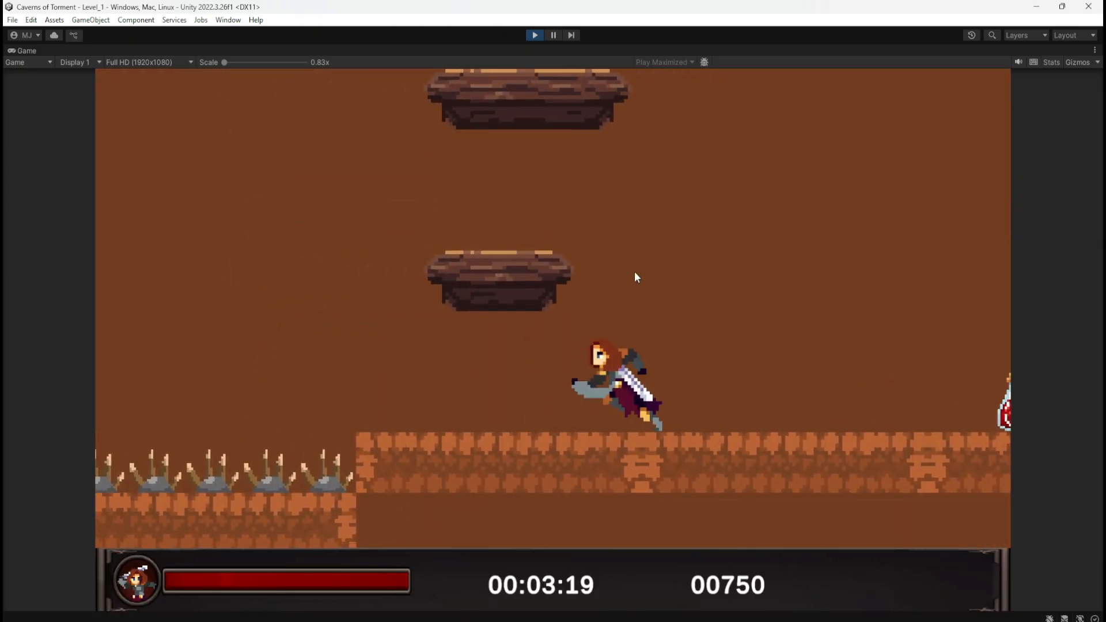
pyautogui.press('d')
pyautogui.press('Escape')
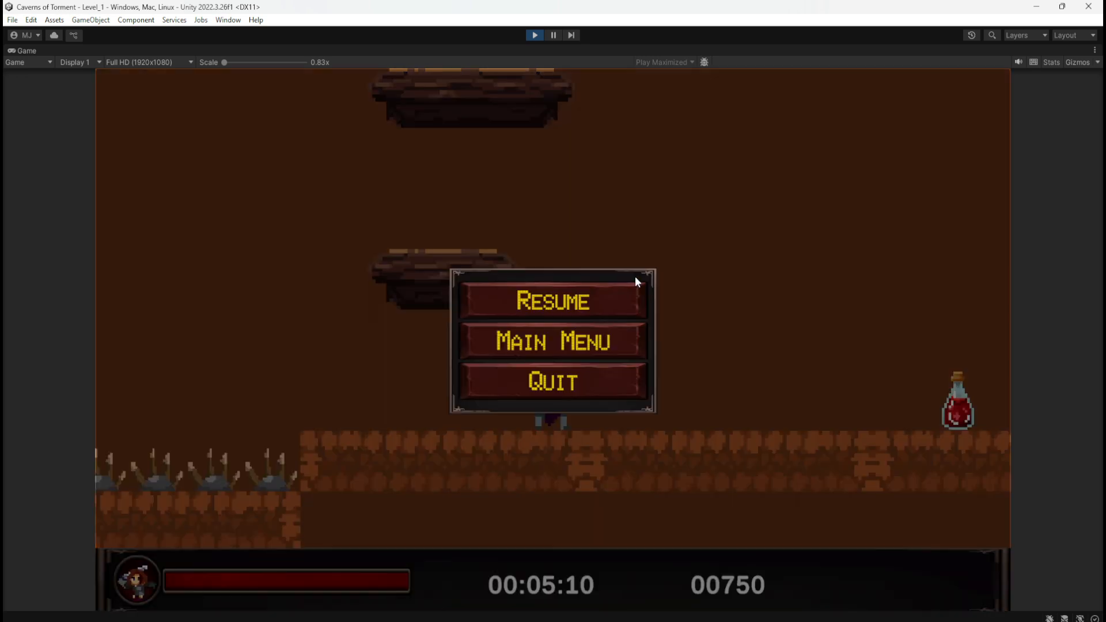
pyautogui.click(553, 294)
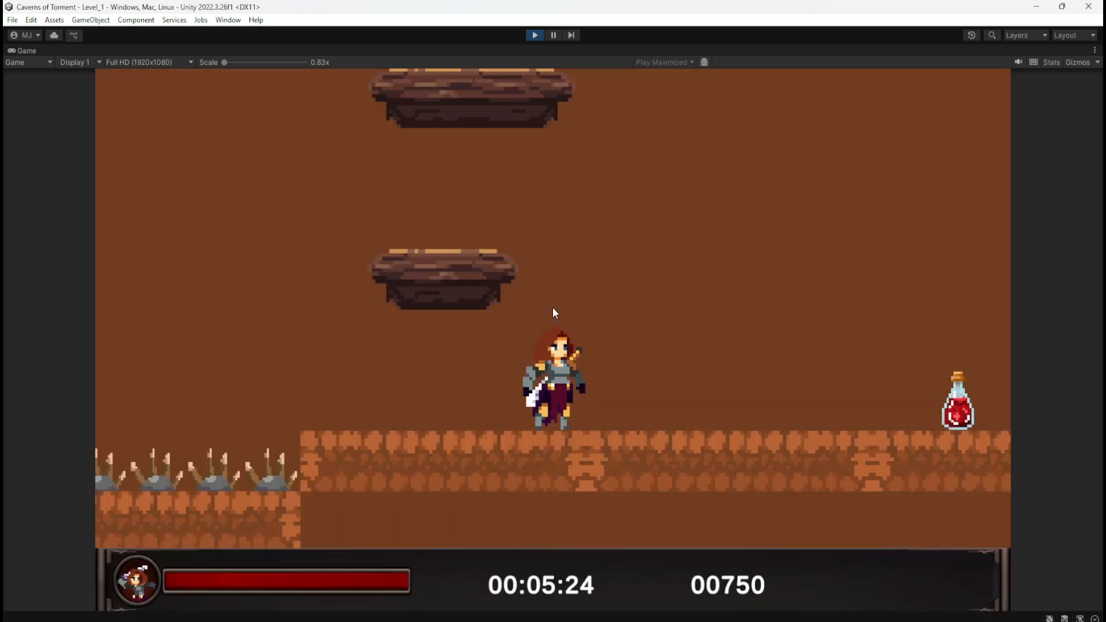
pyautogui.press('d')
pyautogui.press('Escape')
pyautogui.click(603, 302)
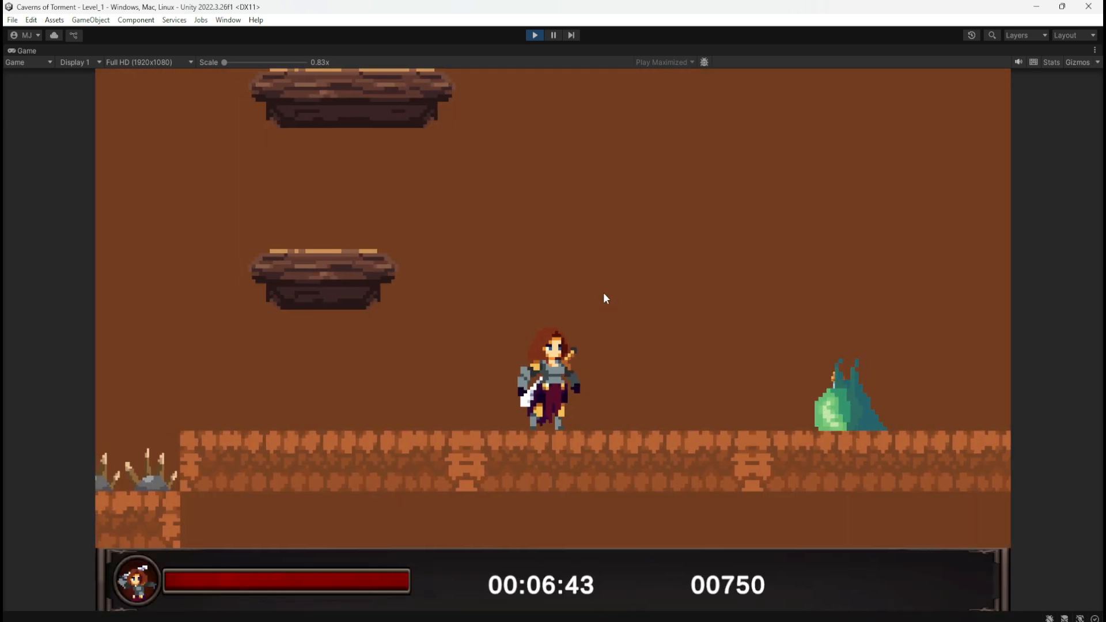
# Move the character both ways, return from the pause menu to the main menu, and stop the game
pyautogui.press('a')
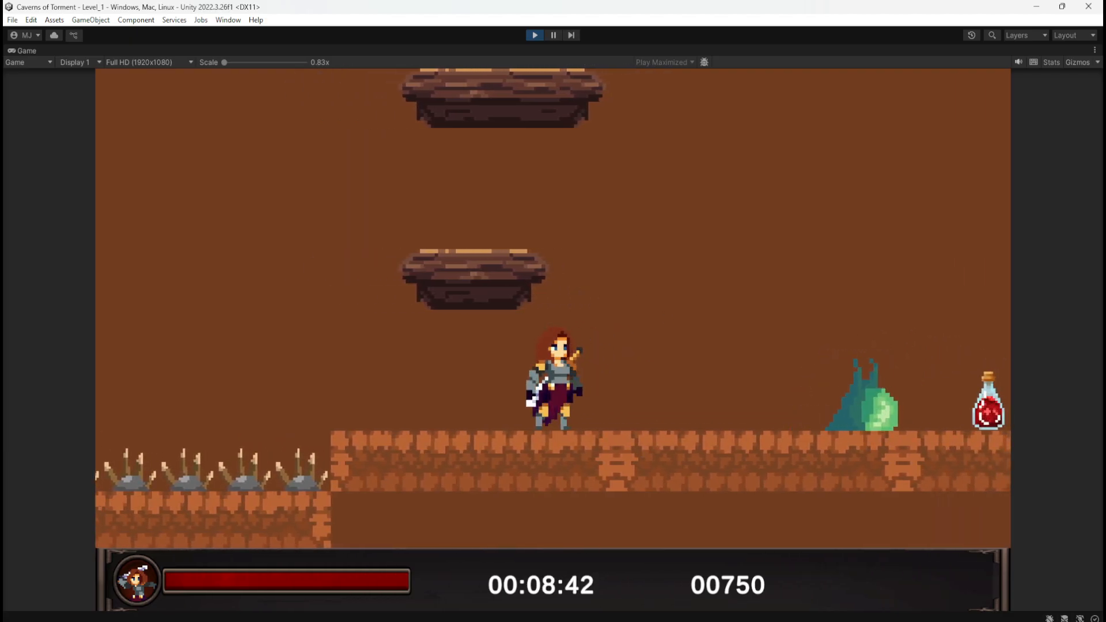
pyautogui.press('d')
pyautogui.press('Escape')
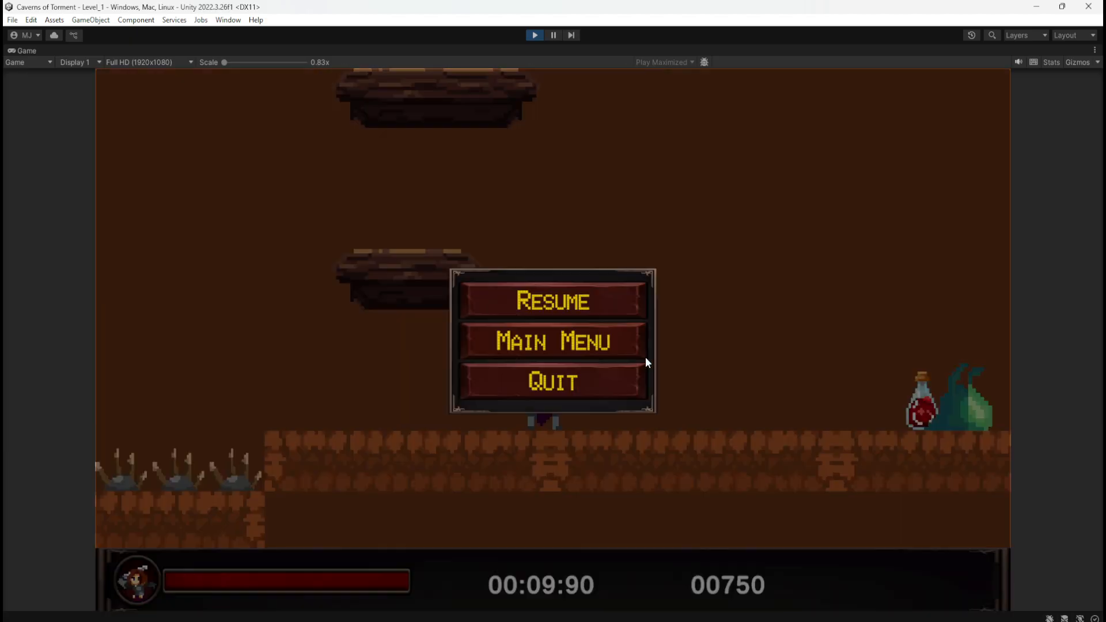
pyautogui.click(612, 355)
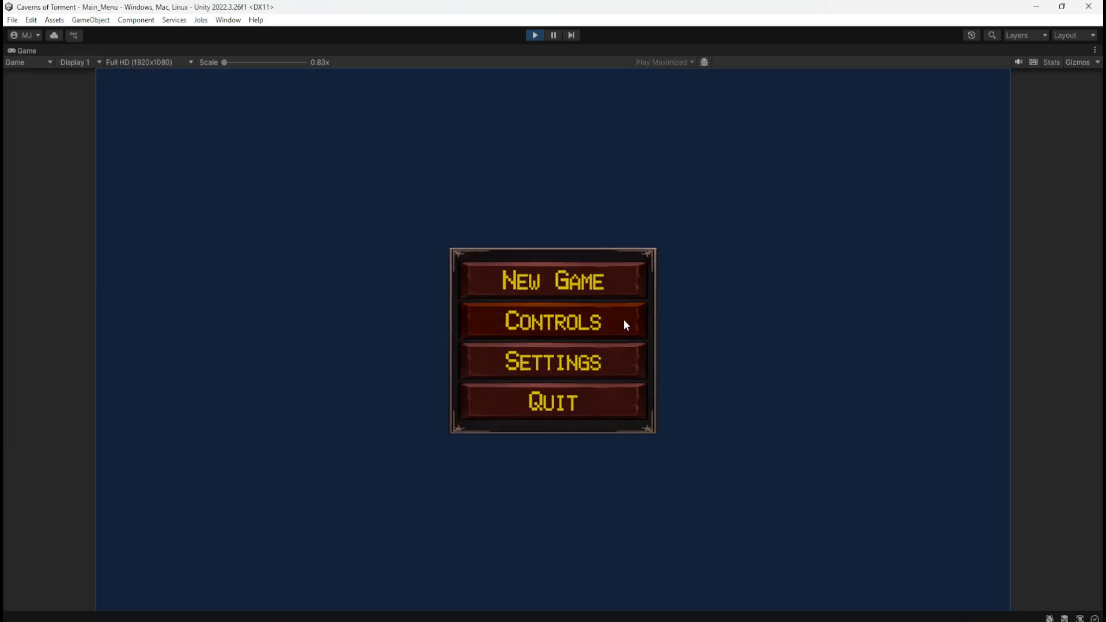
pyautogui.click(533, 35)
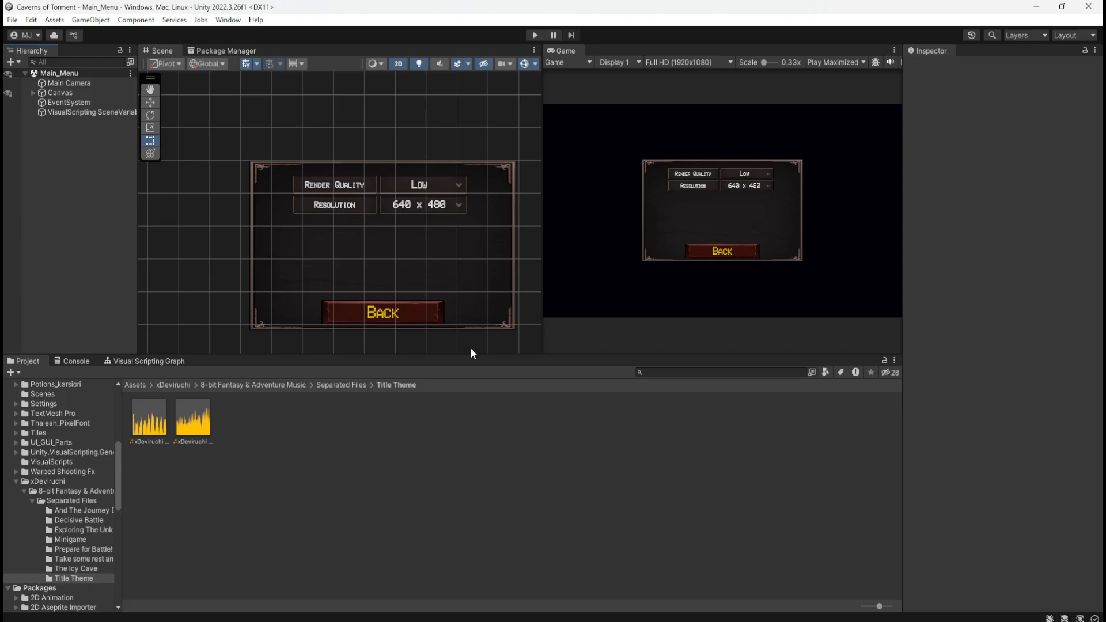
# Check the Canvas, EventSystem and VisualScripting scene variables objects for script graphs
pyautogui.click(73, 93)
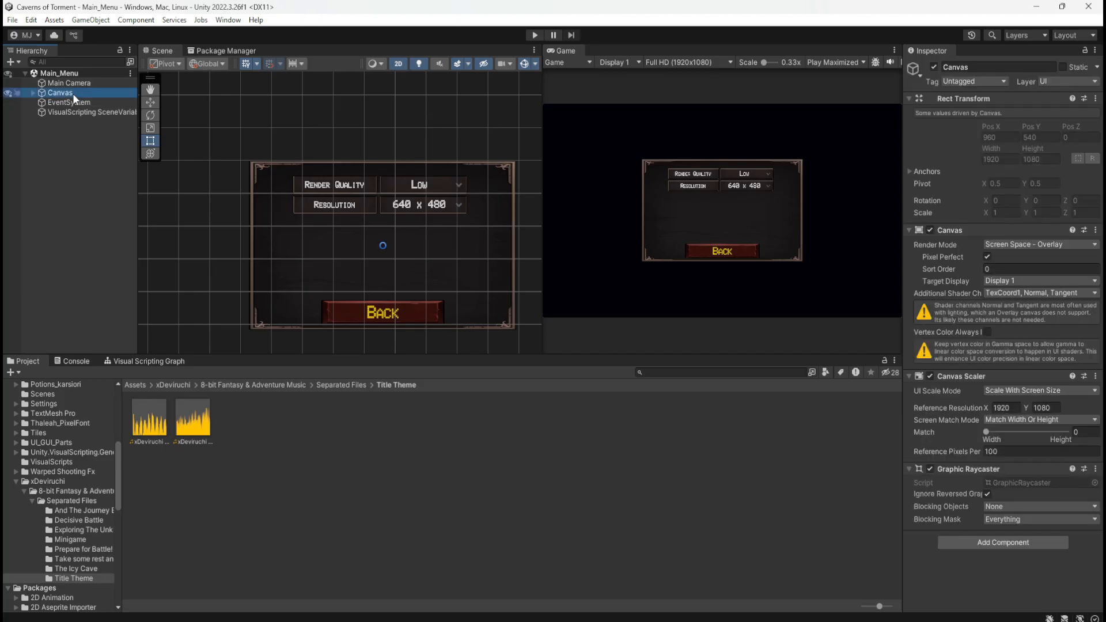
pyautogui.click(138, 360)
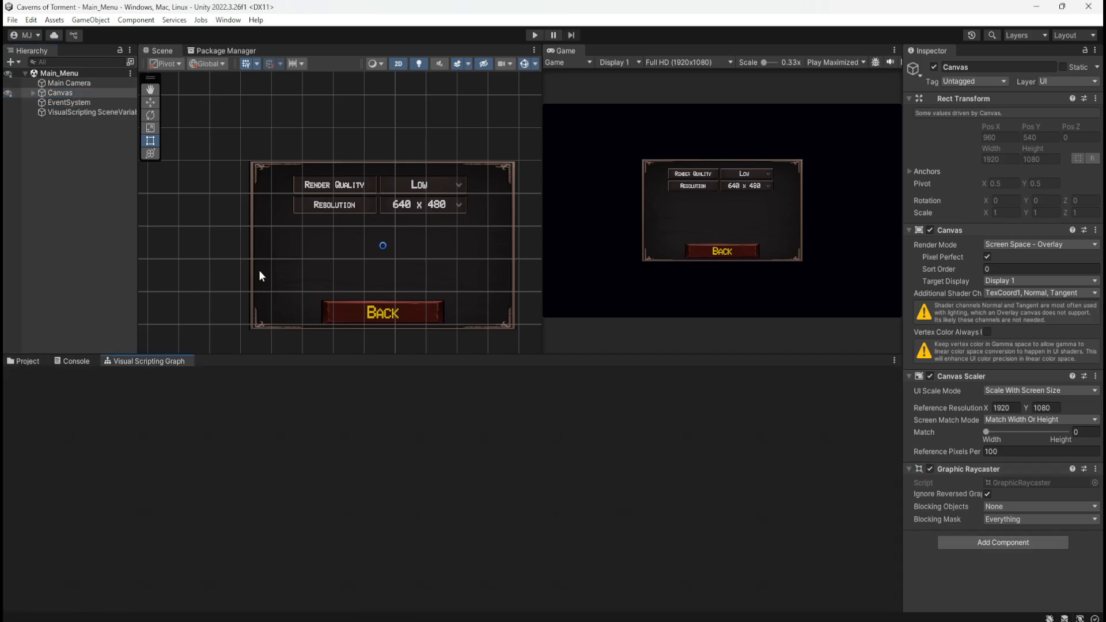
pyautogui.click(74, 102)
pyautogui.click(67, 112)
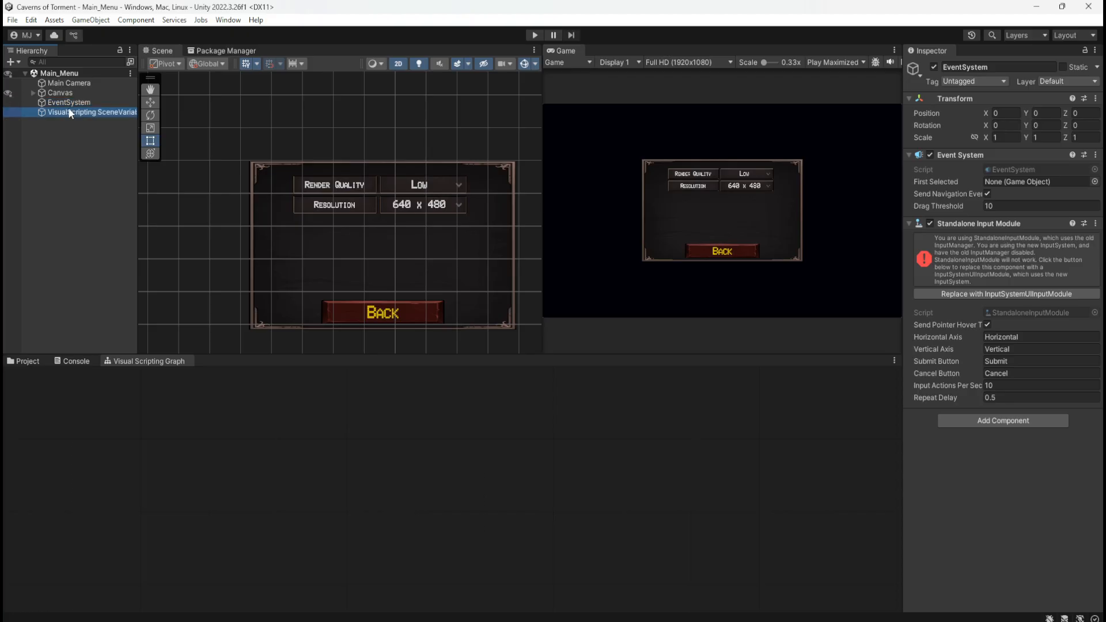
pyautogui.click(74, 104)
pyautogui.click(81, 92)
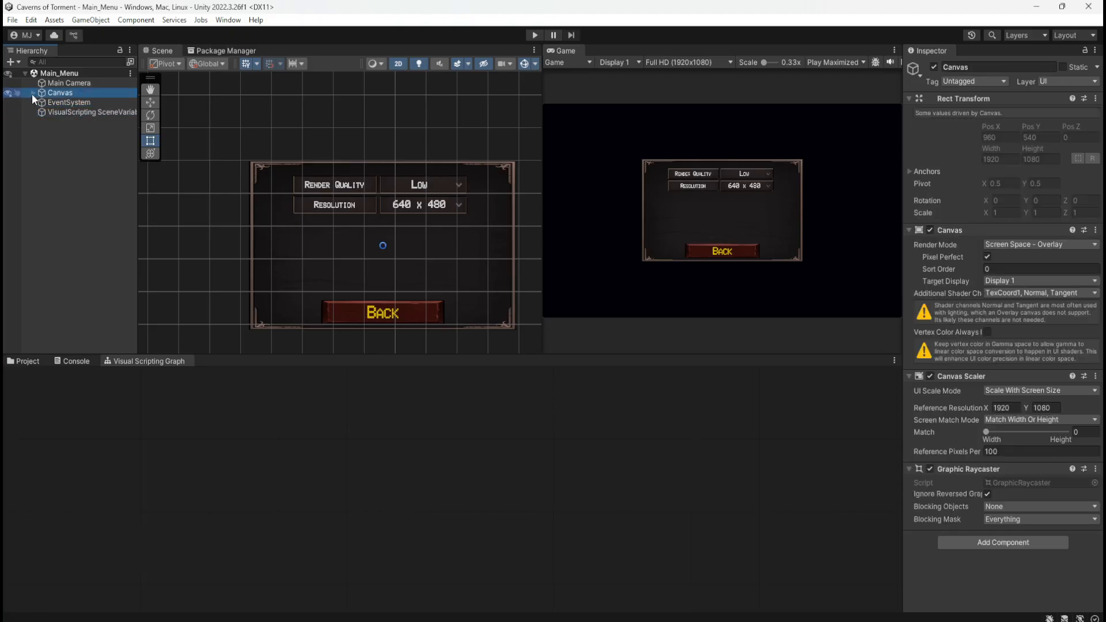
# Expand the Canvas and examine the script graphs of its MainMenu, ControlsMenu and SettingsMenu objects
pyautogui.click(33, 92)
pyautogui.click(61, 102)
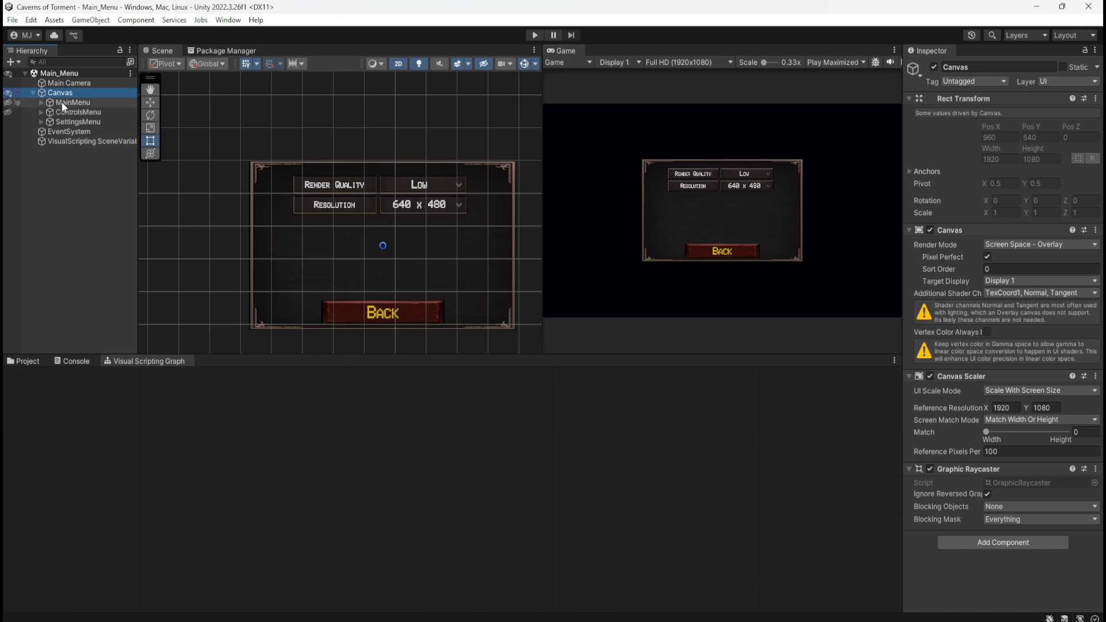
pyautogui.click(69, 112)
pyautogui.click(73, 122)
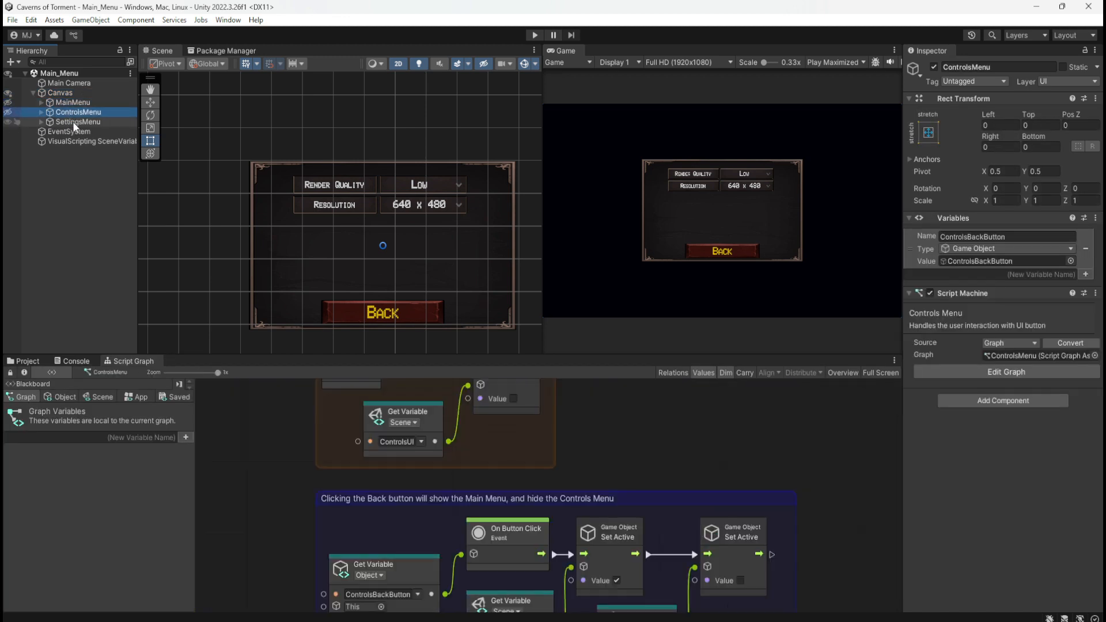
pyautogui.click(78, 113)
pyautogui.click(82, 103)
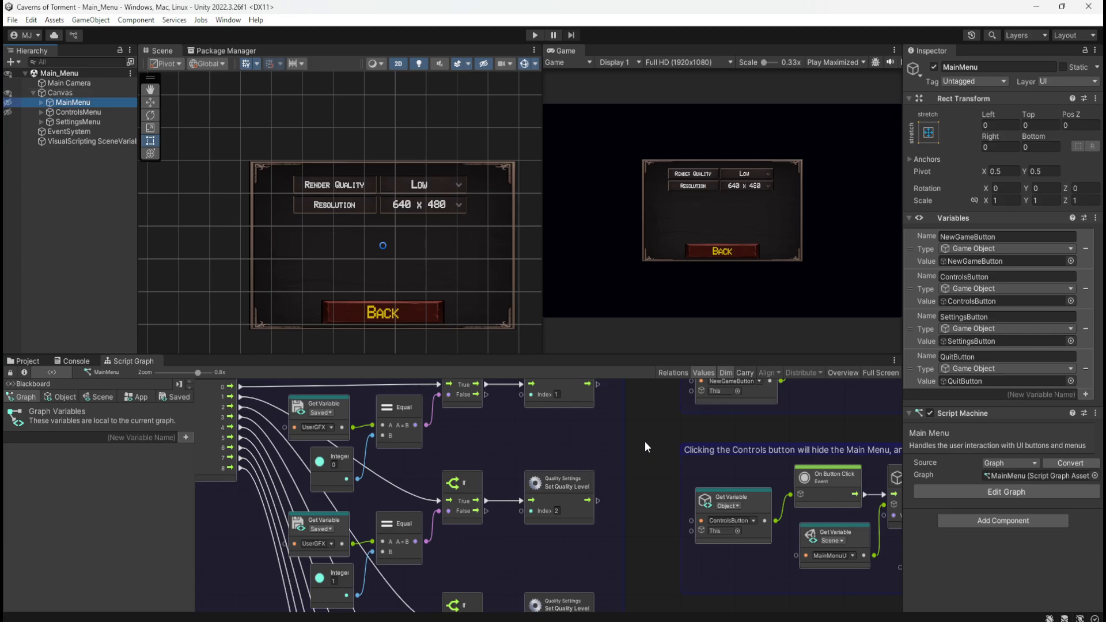
pyautogui.click(108, 92)
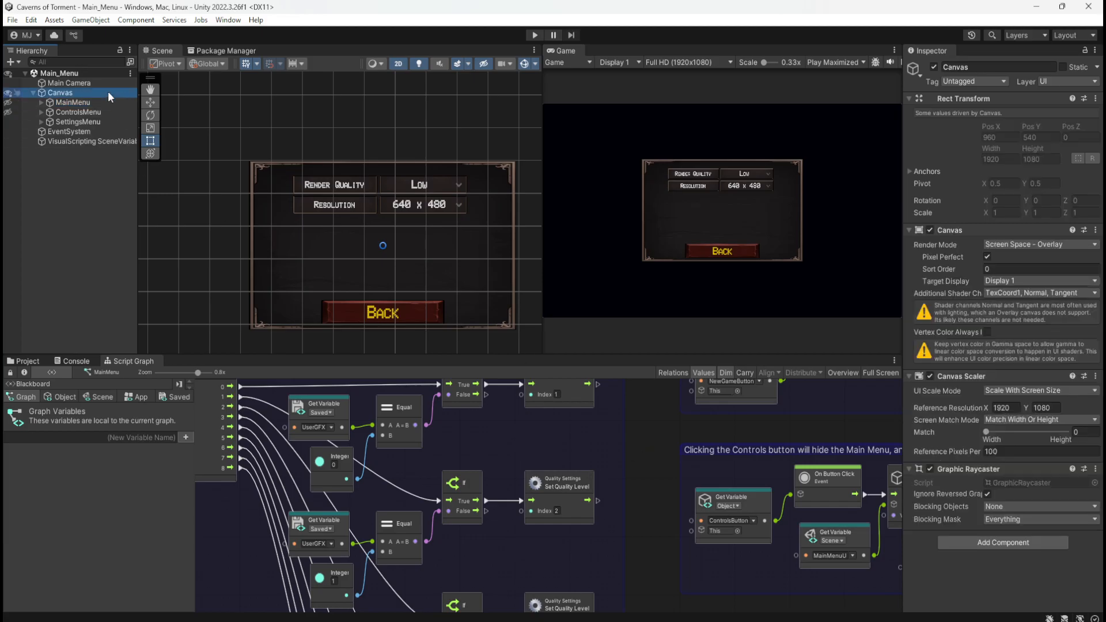
pyautogui.click(63, 182)
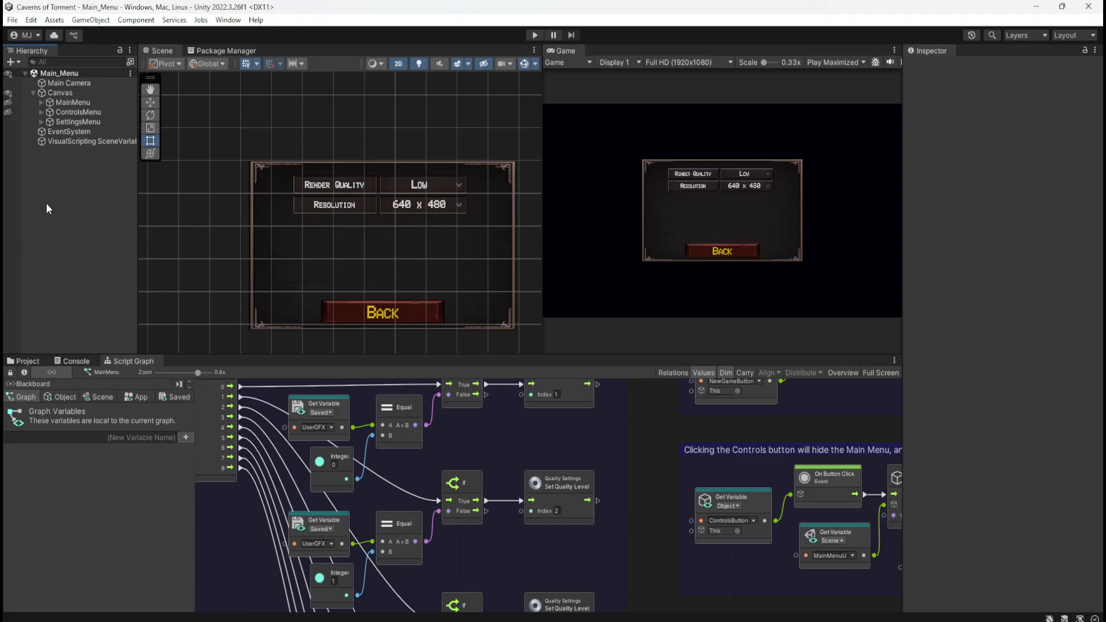
# Review the ControlsMenu and SettingsMenu script graphs under the Canvas again
pyautogui.click(37, 93)
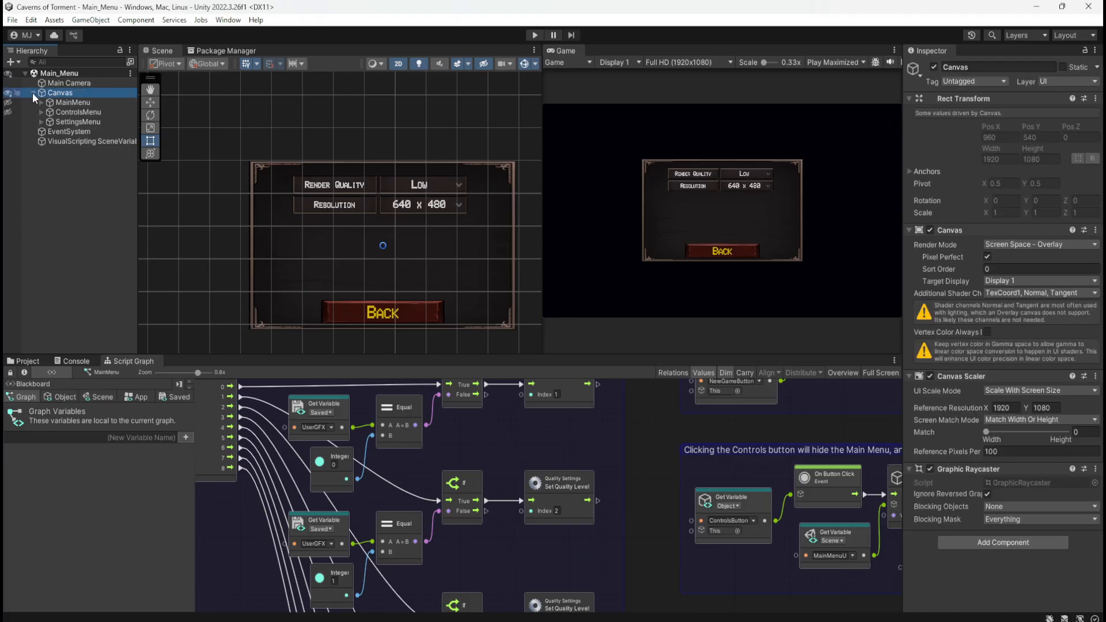
pyautogui.click(32, 93)
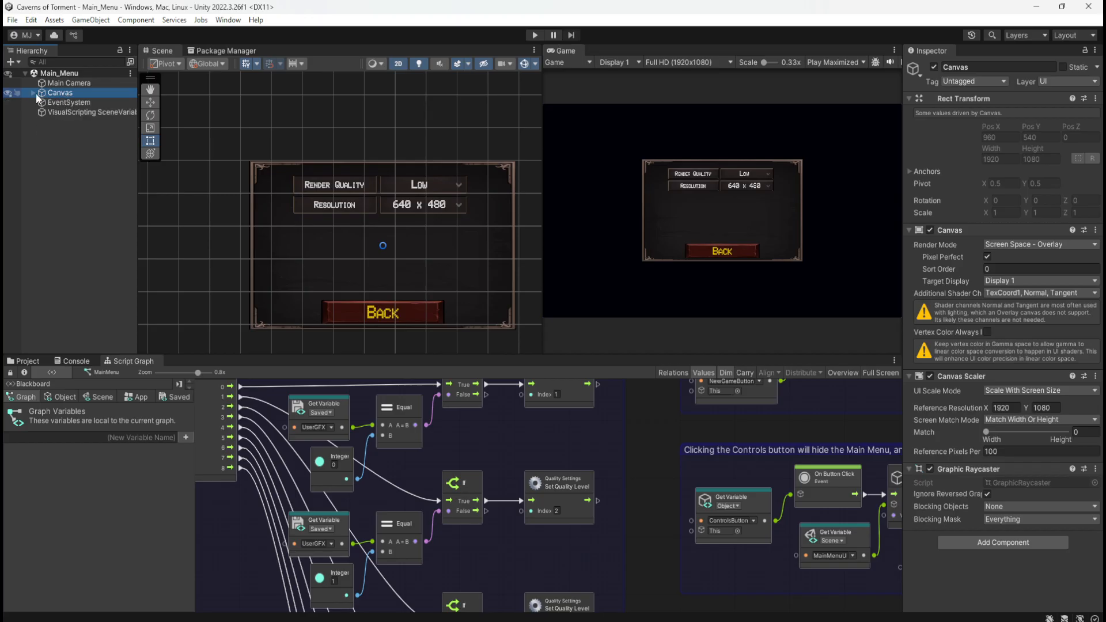
pyautogui.click(35, 93)
pyautogui.click(70, 110)
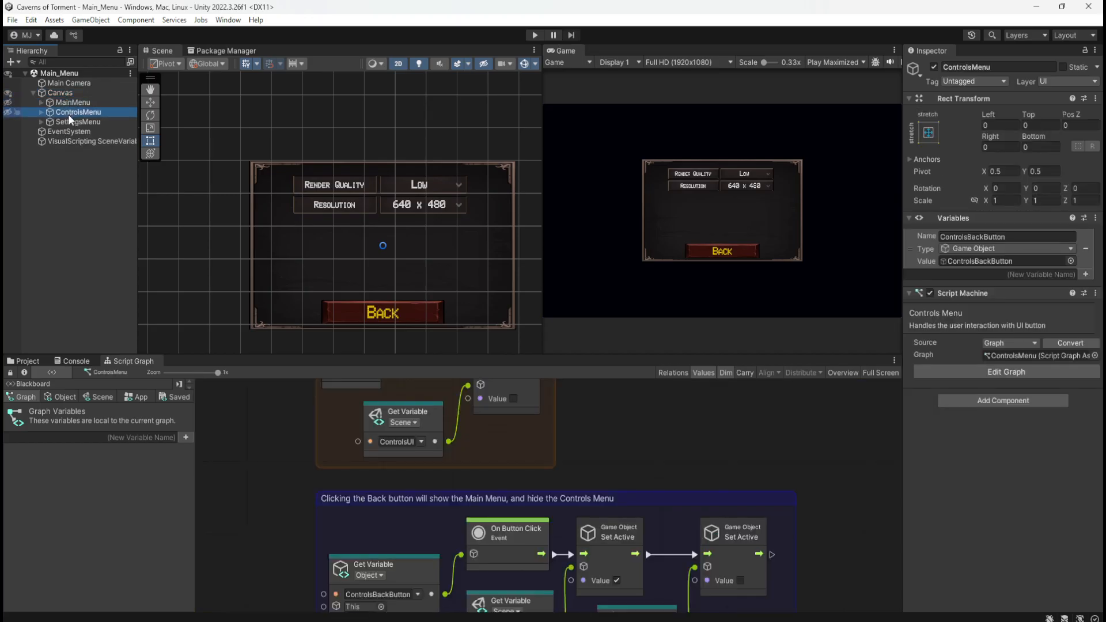
pyautogui.click(70, 122)
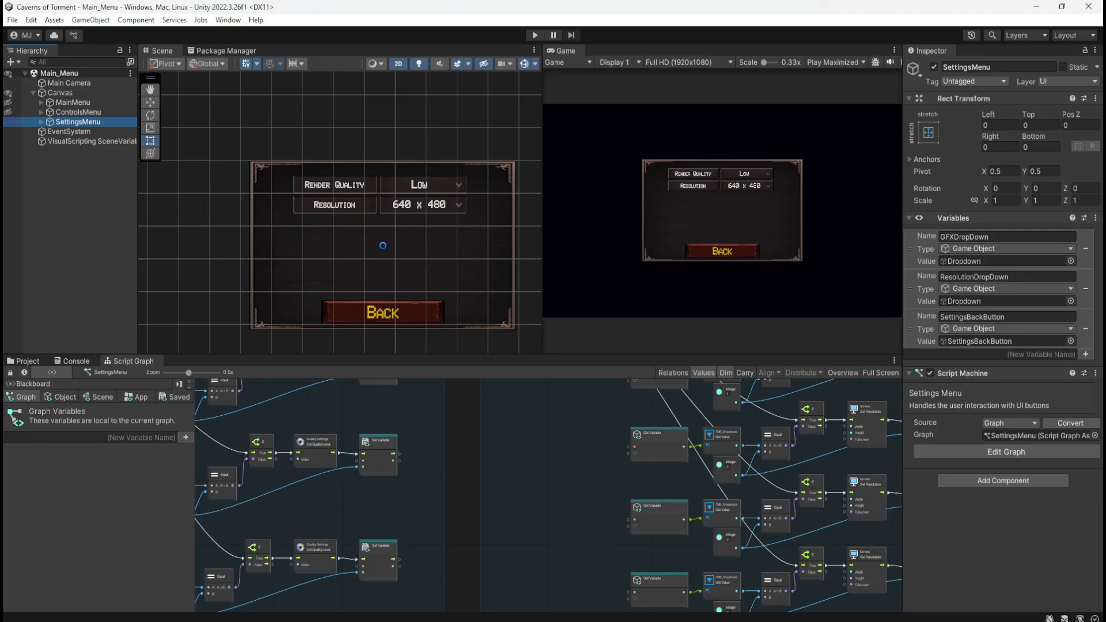
# Collapse the Canvas hierarchy and add an Audio Source component to the Canvas
pyautogui.click(60, 93)
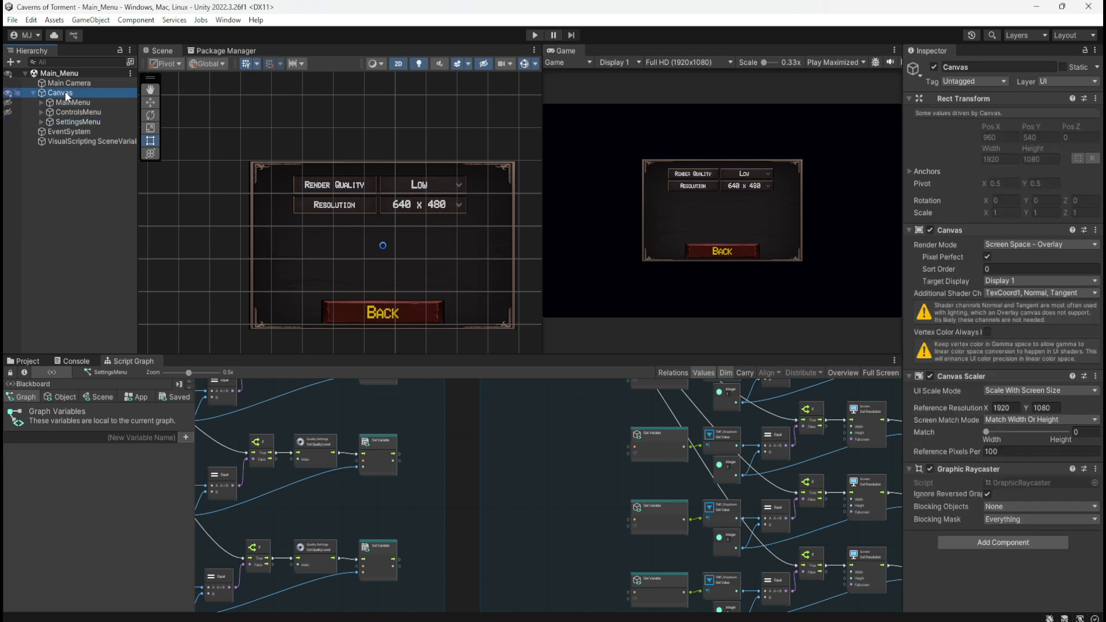
pyautogui.click(32, 92)
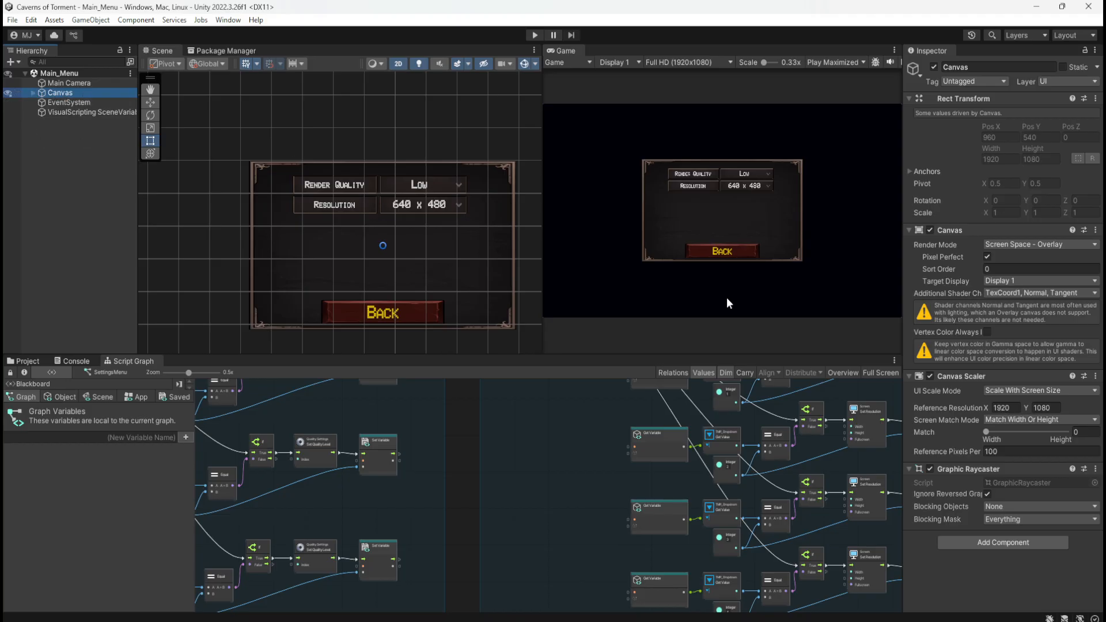
pyautogui.click(1021, 543)
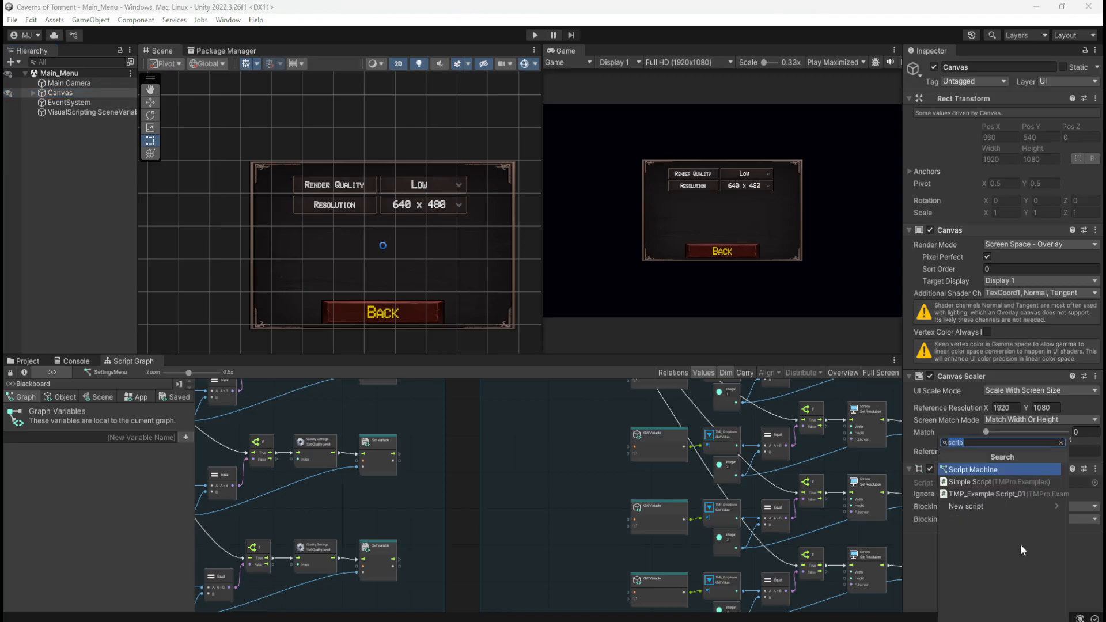
pyautogui.press('Escape')
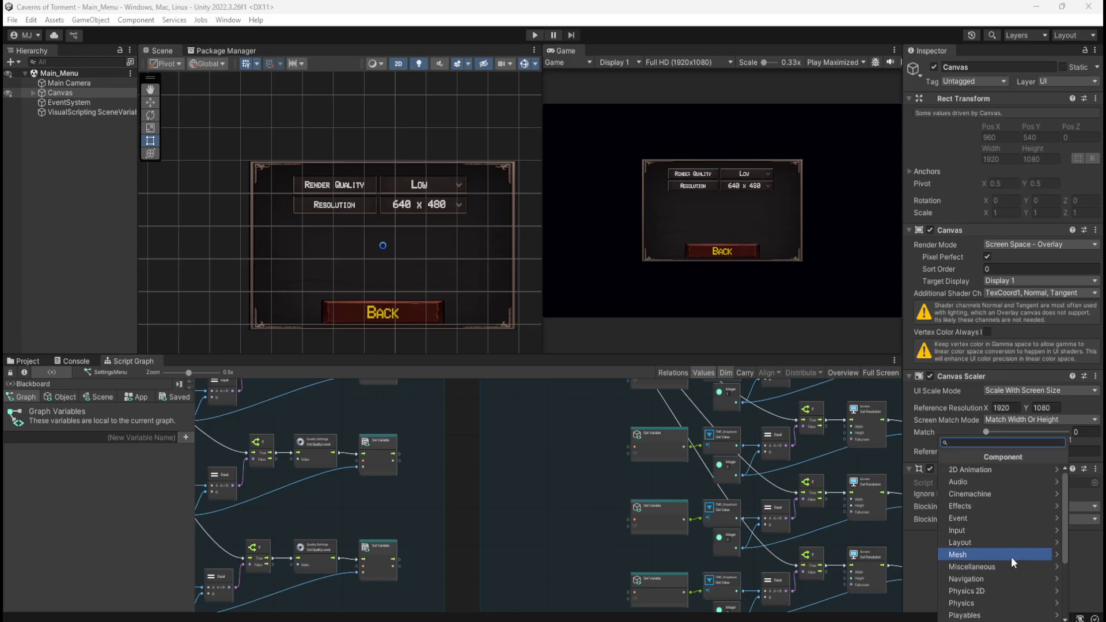
pyautogui.press('Escape')
pyautogui.click(1005, 543)
pyautogui.write('sound')
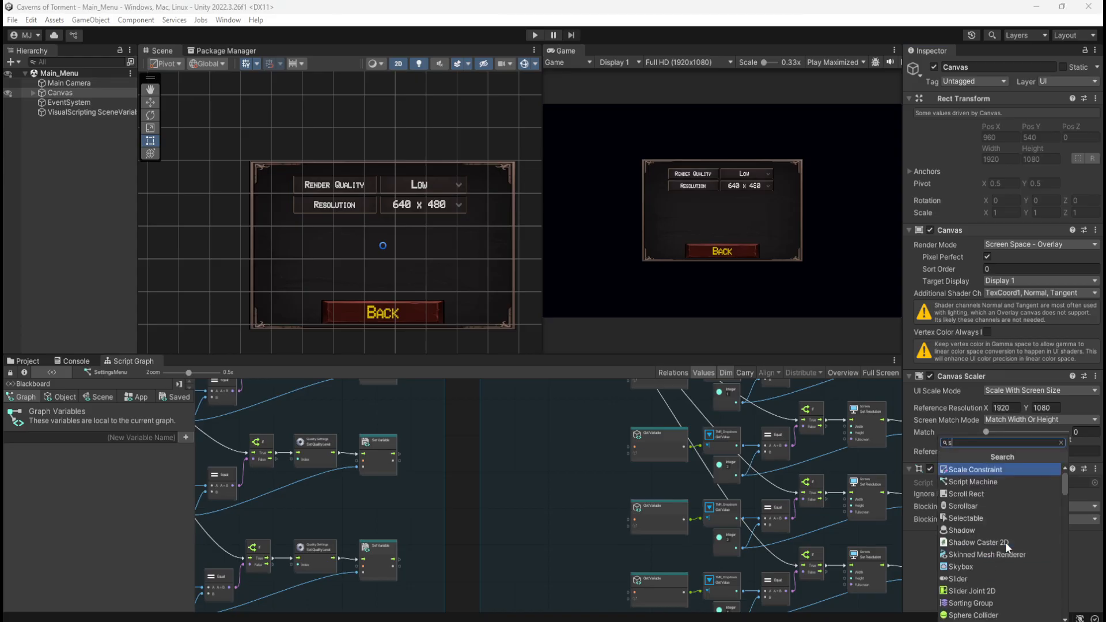
pyautogui.press('BackSpace')
pyautogui.press('BackSpace')
pyautogui.press('BackSpace')
pyautogui.press('BackSpace')
pyautogui.press('BackSpace')
pyautogui.write('audio')
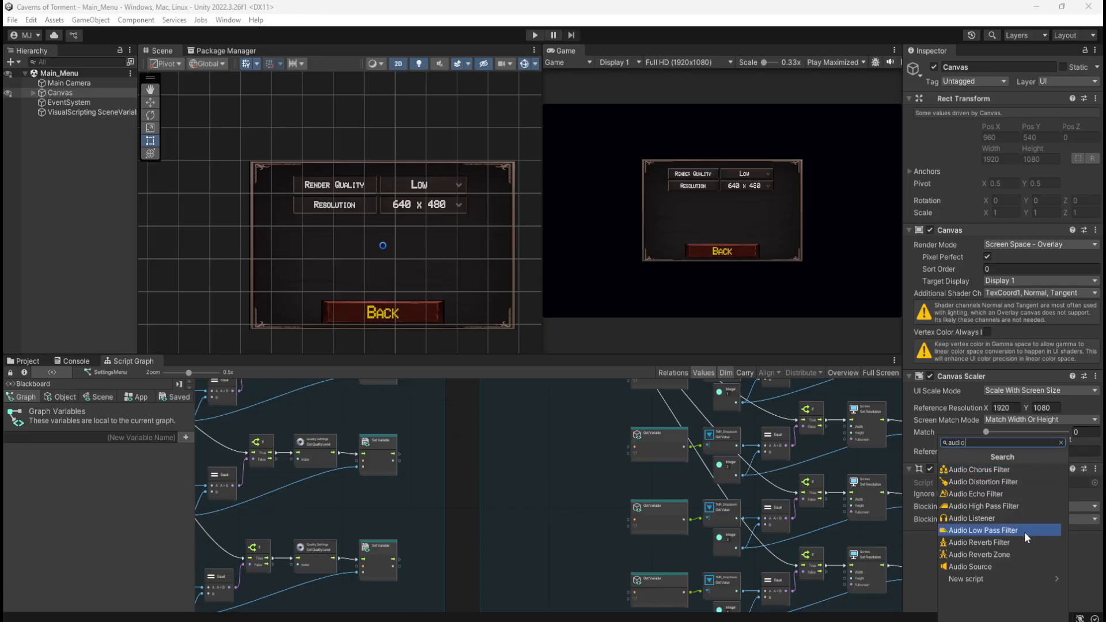
pyautogui.click(1003, 565)
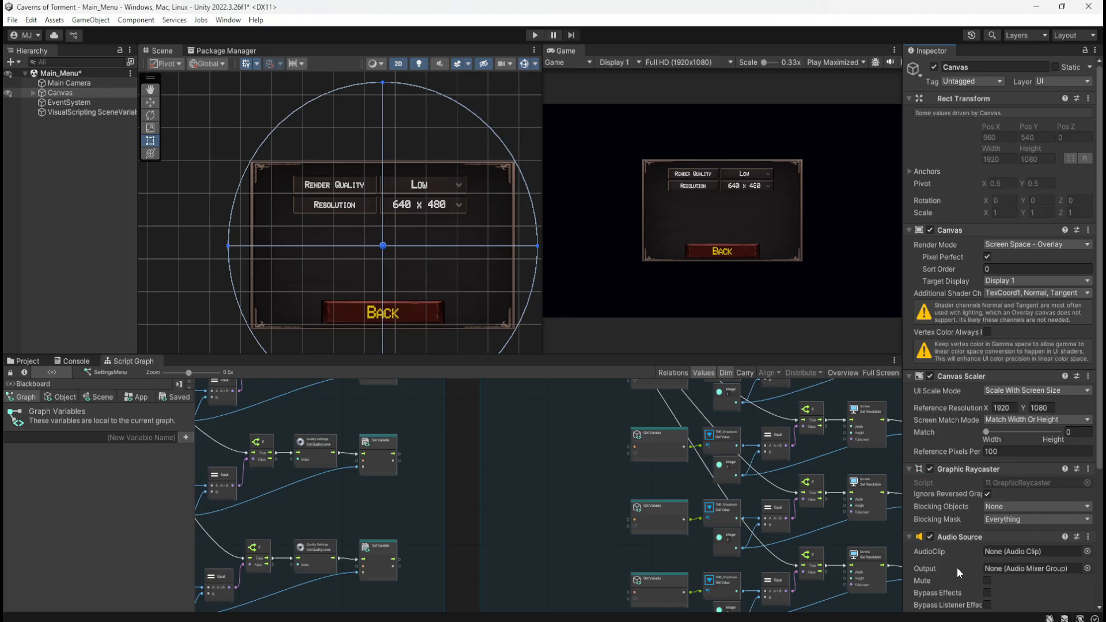
pyautogui.scroll(-5, 947, 572)
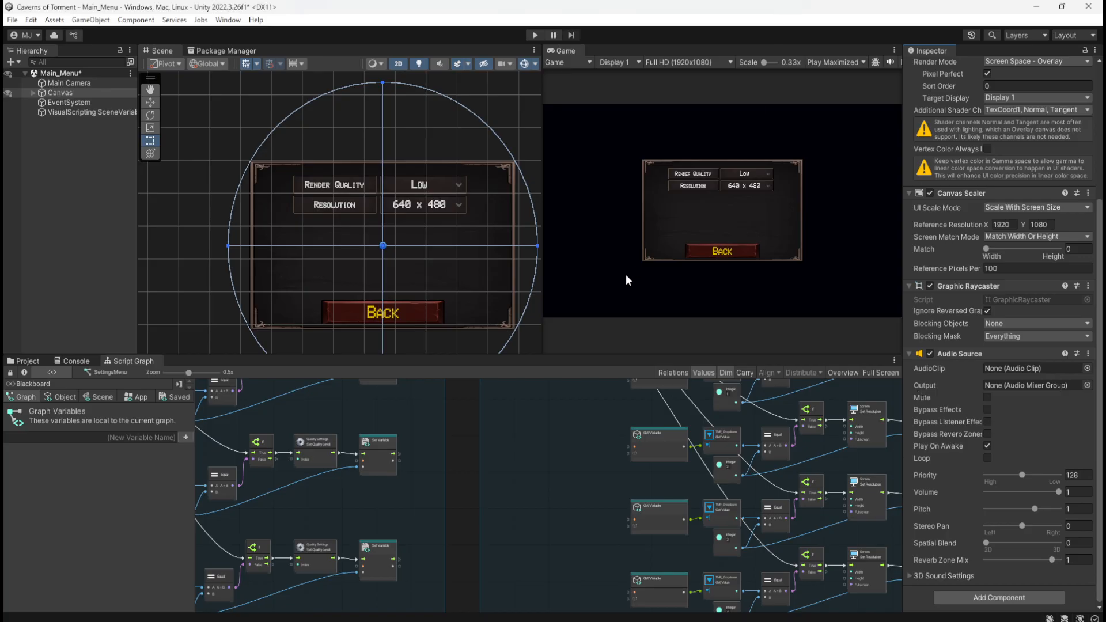
# Preview the xDeviruchi - Title Theme (Loop) audio clip at several points along its waveform, and stop playback
pyautogui.click(37, 361)
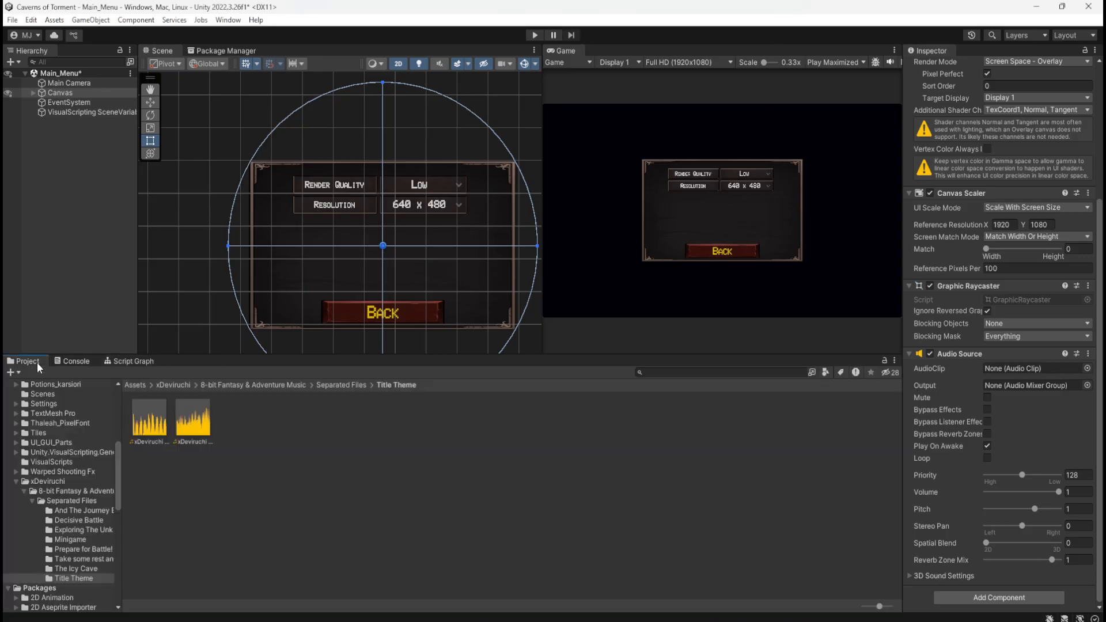
pyautogui.click(196, 423)
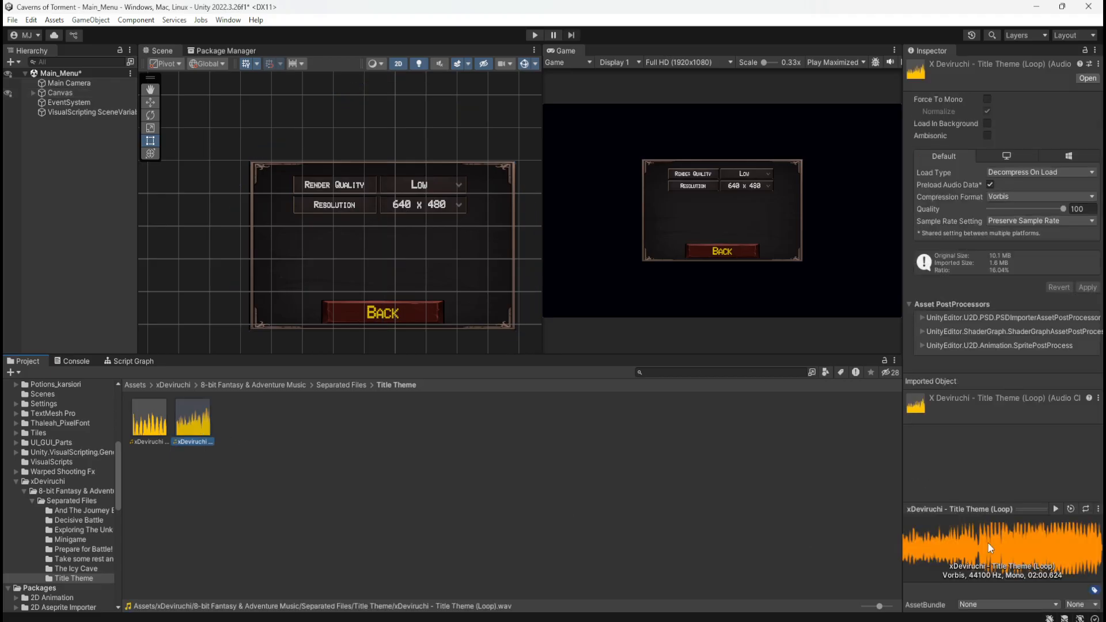
pyautogui.click(1058, 511)
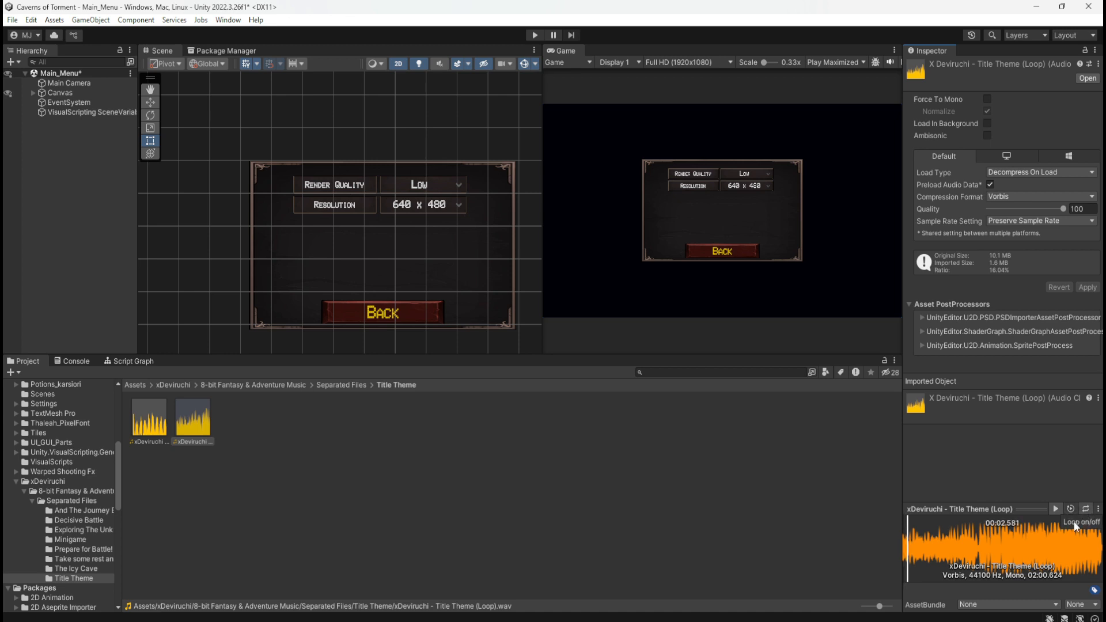
pyautogui.click(970, 544)
pyautogui.click(1017, 541)
pyautogui.click(1072, 541)
pyautogui.click(1097, 549)
pyautogui.click(1055, 509)
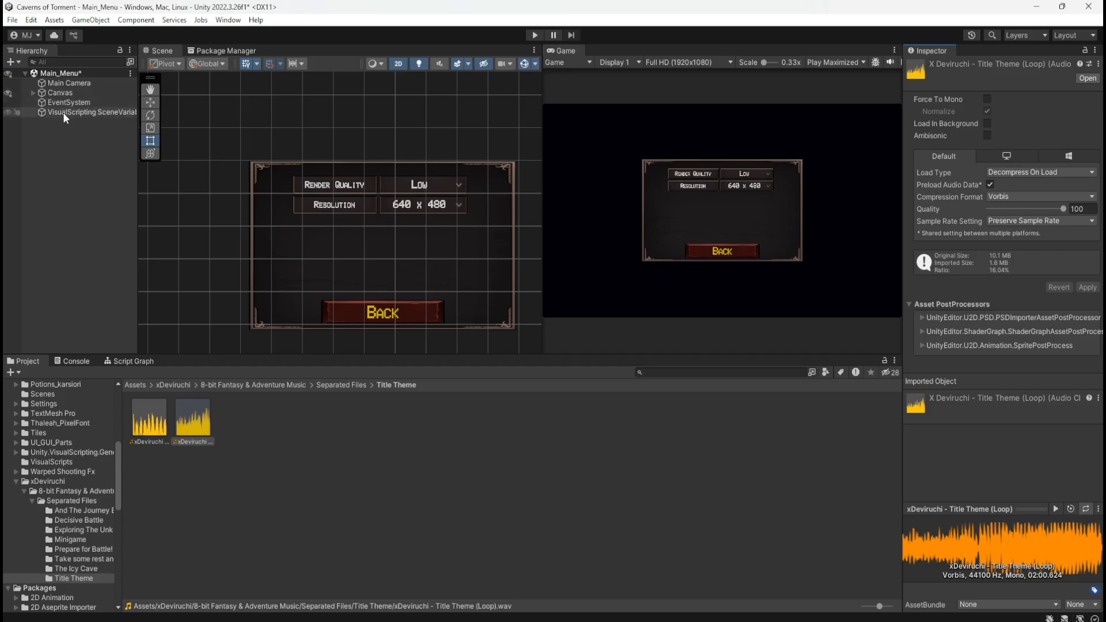
# Check the Canvas's empty Audio Source and compare the Title Theme (End) and Title Theme (Loop) clips
pyautogui.click(73, 93)
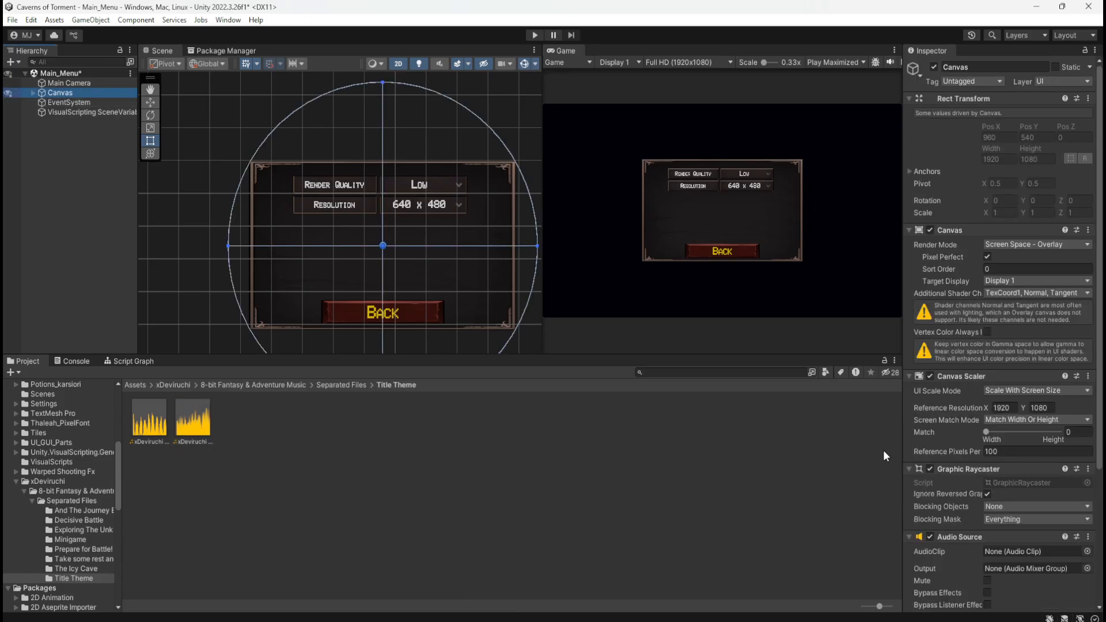
pyautogui.scroll(-3, 956, 552)
pyautogui.scroll(-3, 962, 558)
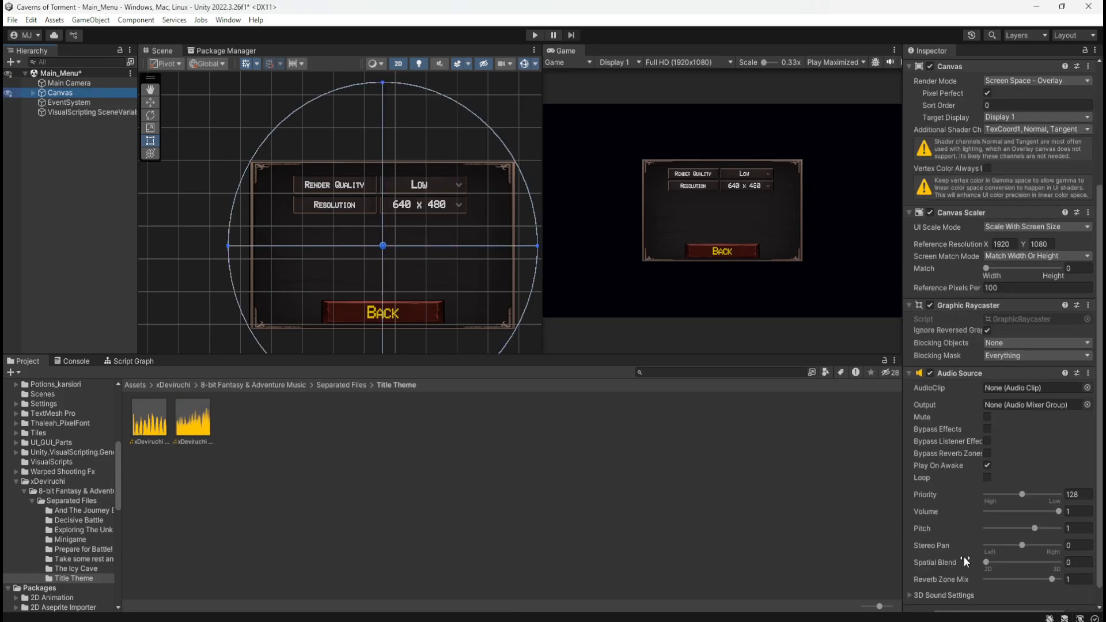
pyautogui.click(202, 427)
pyautogui.moveTo(203, 423); pyautogui.dragTo(264, 434)
pyautogui.click(263, 434)
pyautogui.click(184, 419)
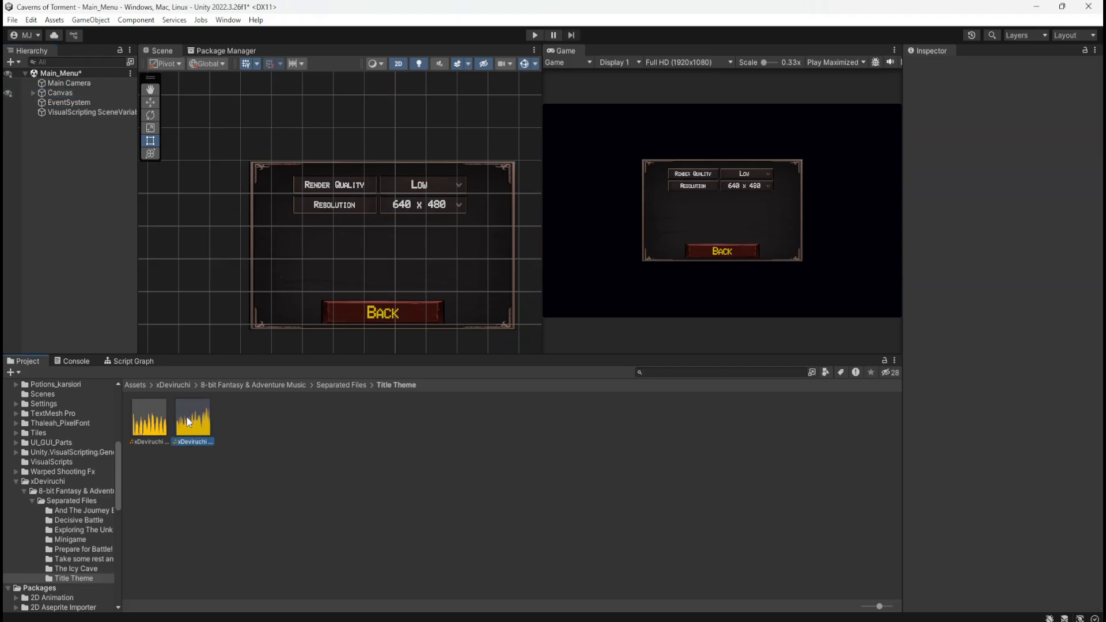
pyautogui.click(154, 427)
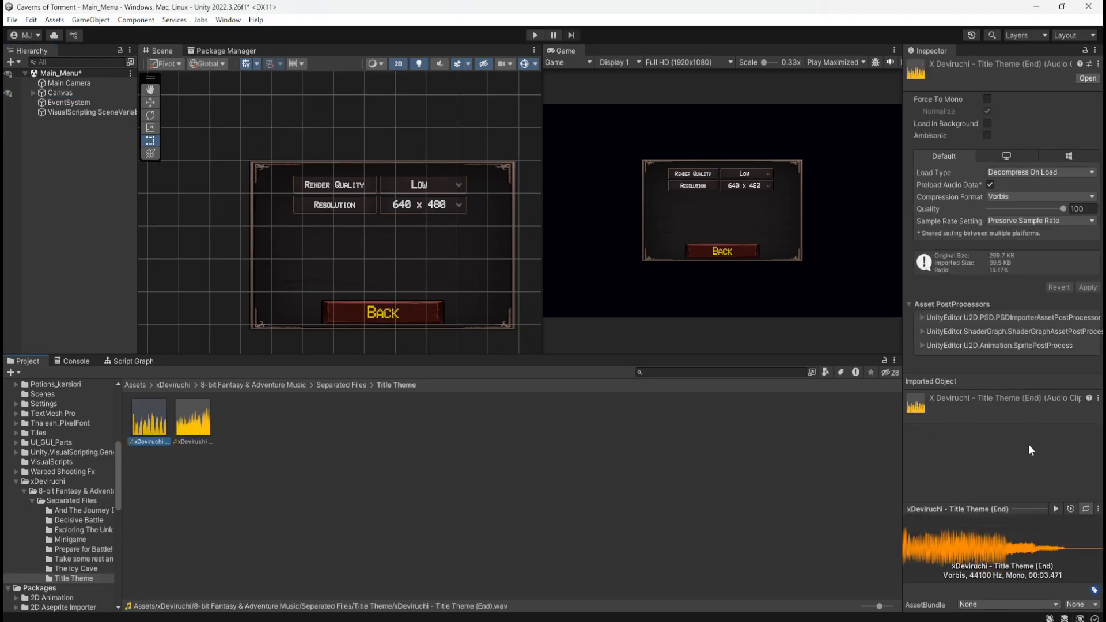
pyautogui.click(192, 425)
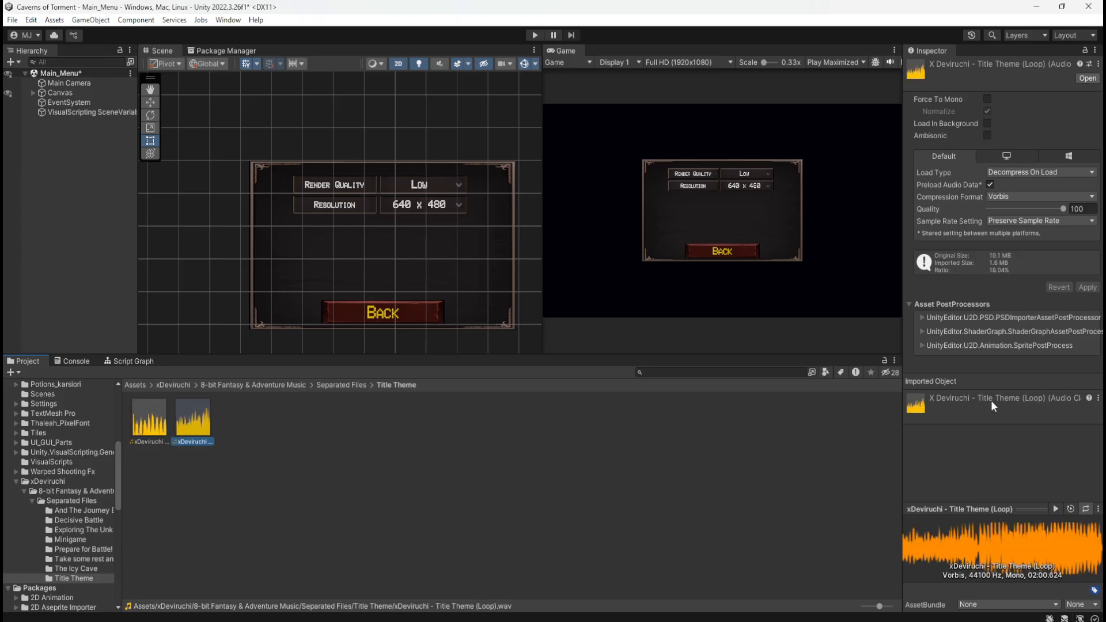
# Assign xDeviruchi - Title Theme (Loop) to the Canvas's Audio Source with Loop enabled, and save the scene
pyautogui.click(70, 95)
pyautogui.moveTo(192, 422); pyautogui.dragTo(1015, 551)
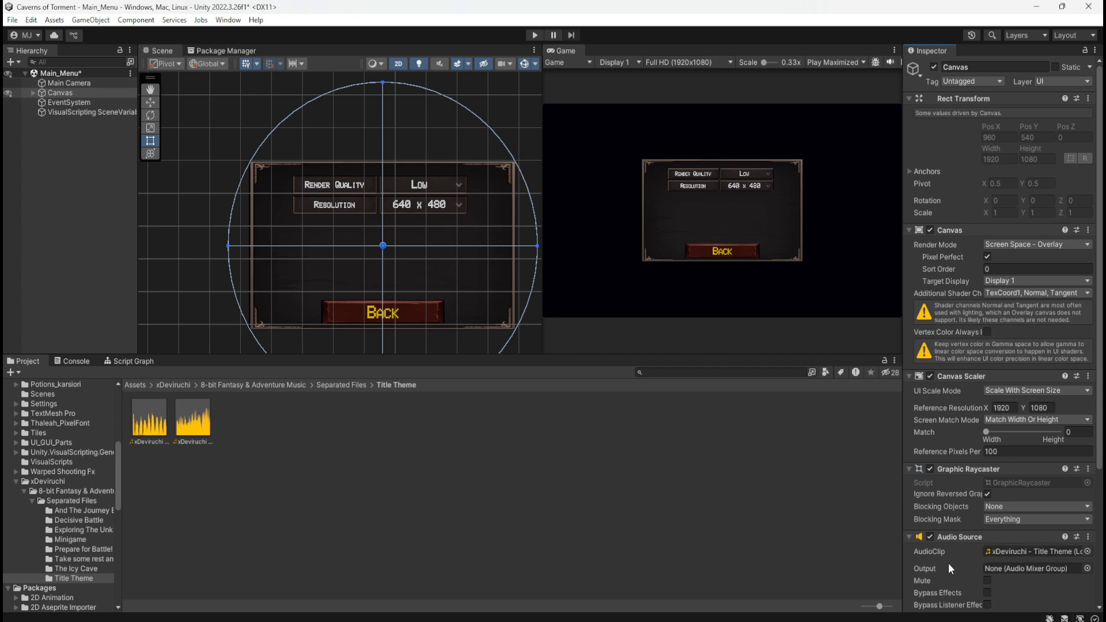
pyautogui.scroll(-5, 948, 562)
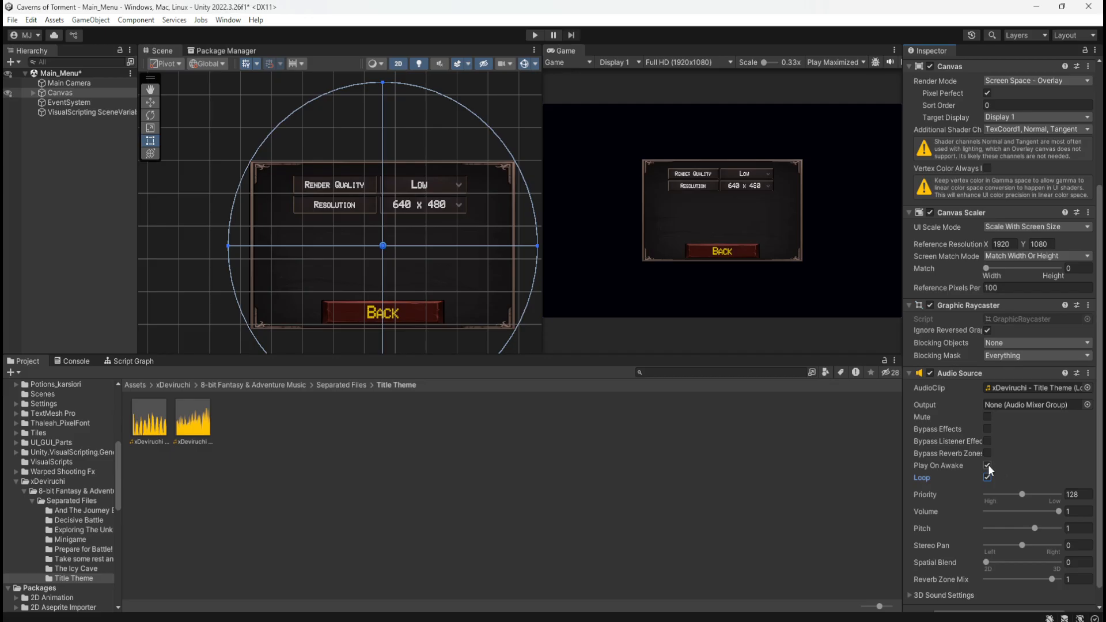
pyautogui.click(485, 483)
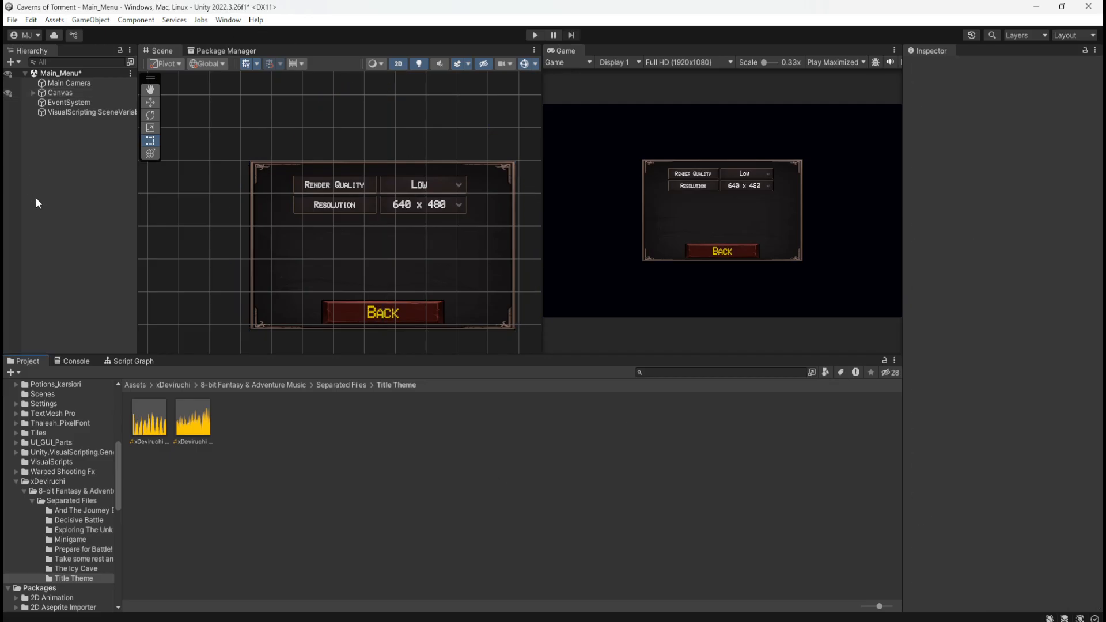
pyautogui.hotkey('ctrl', 's')
# Playtest the music by starting a new game from the main menu, pausing in the level, and stopping the game
pyautogui.click(536, 35)
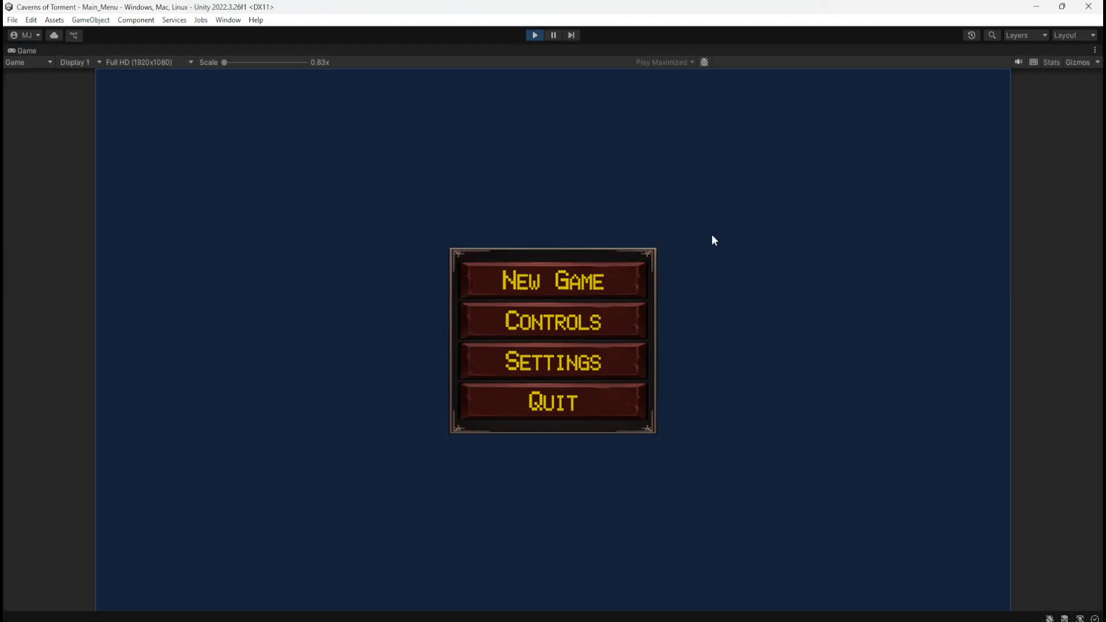
pyautogui.click(616, 282)
pyautogui.press('Escape')
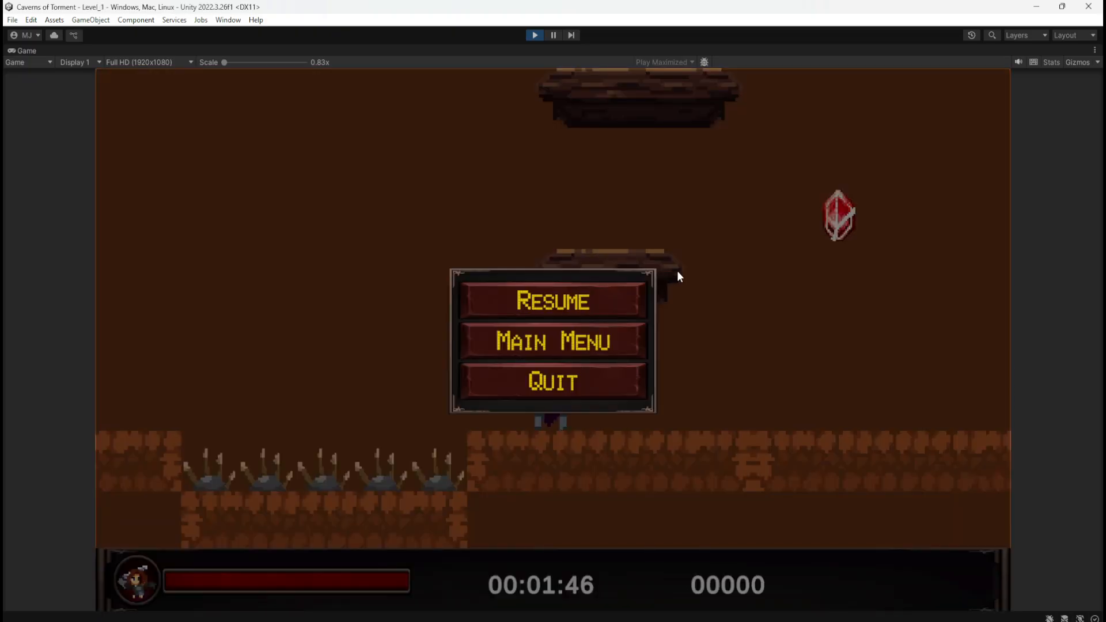
pyautogui.click(535, 35)
# Review the Audio Source settings on the Canvas
pyautogui.click(89, 92)
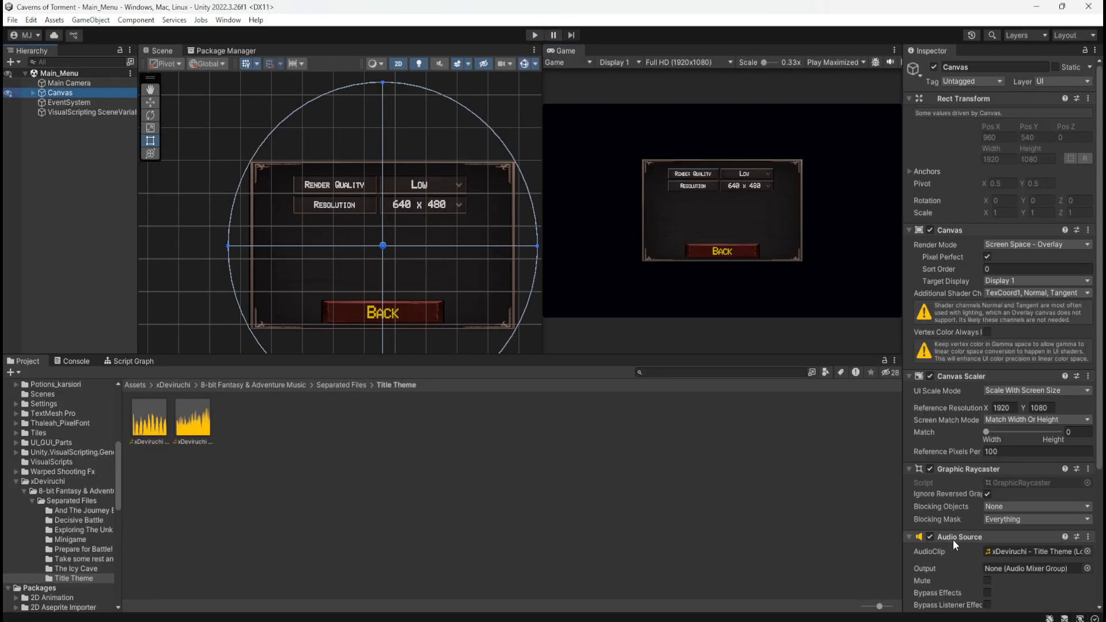
pyautogui.scroll(-5, 956, 540)
pyautogui.scroll(-1, 942, 514)
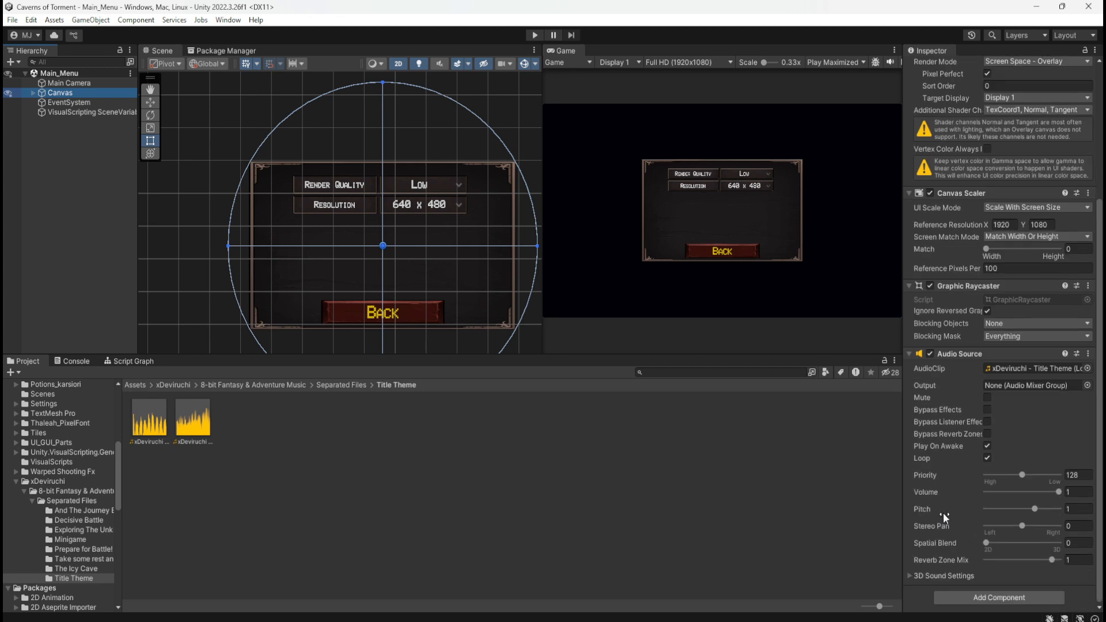
# Run the game, go back and forth between the main menu and its Settings and Controls menus, and stop it
pyautogui.click(534, 34)
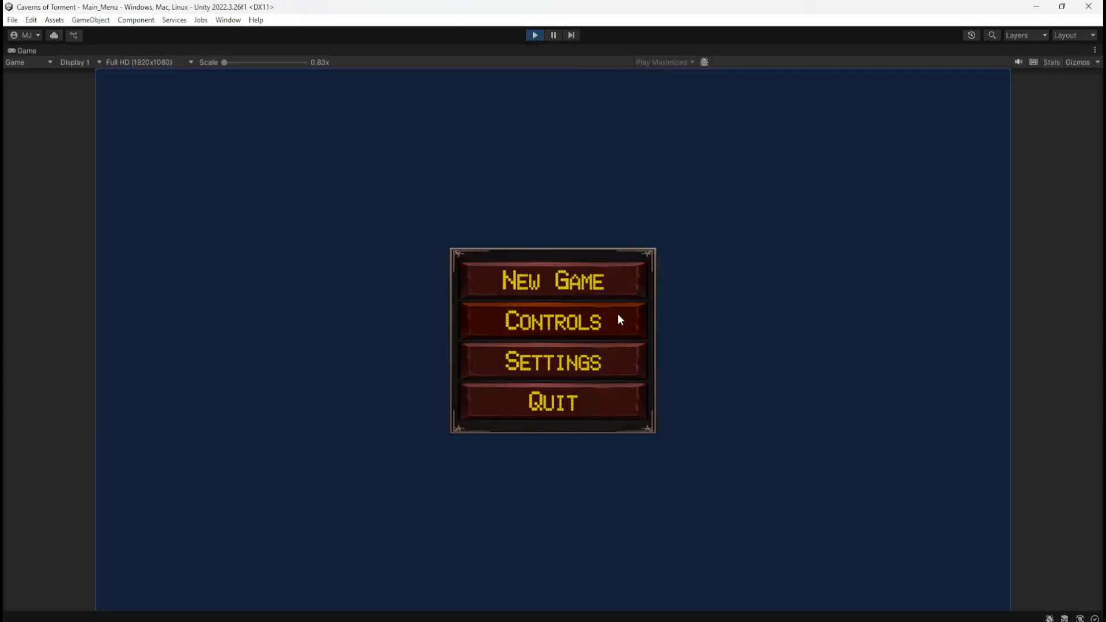
pyautogui.click(595, 359)
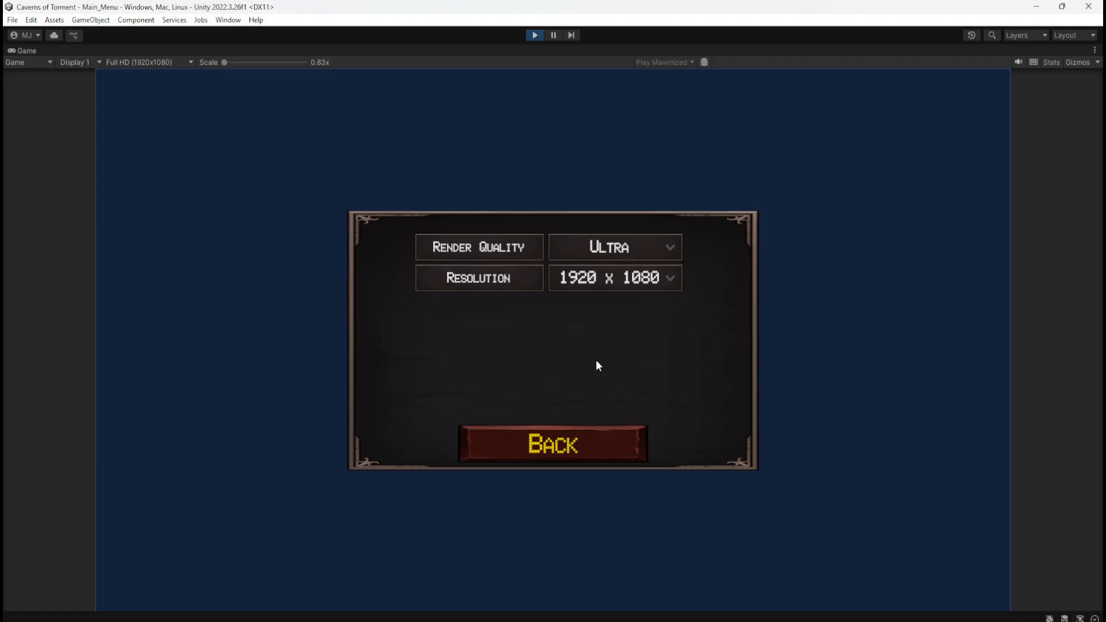
pyautogui.click(560, 448)
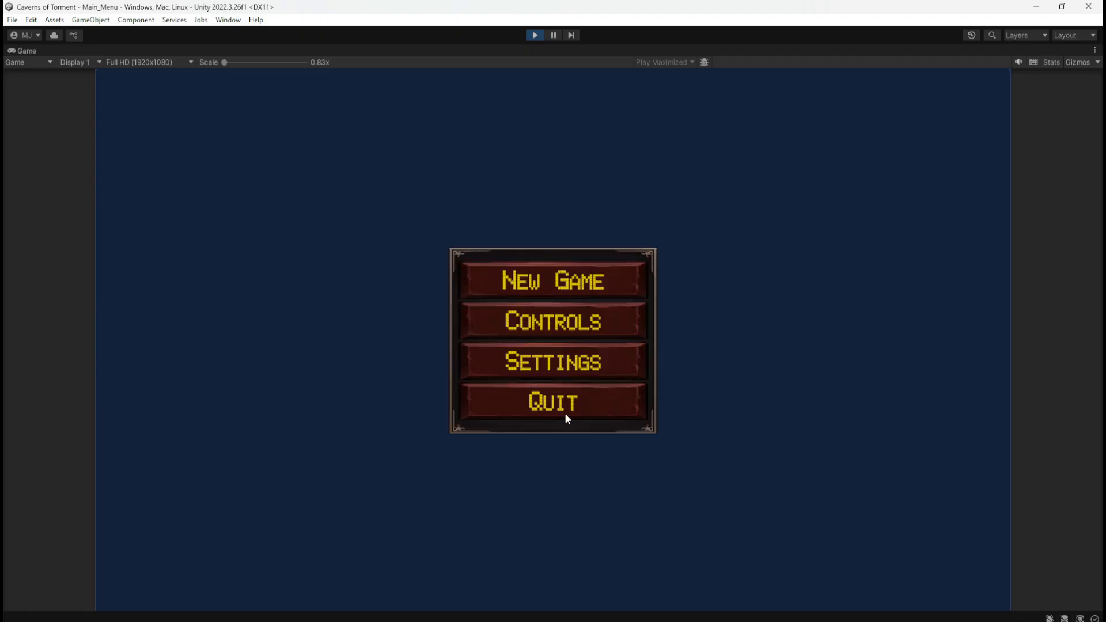
pyautogui.click(582, 327)
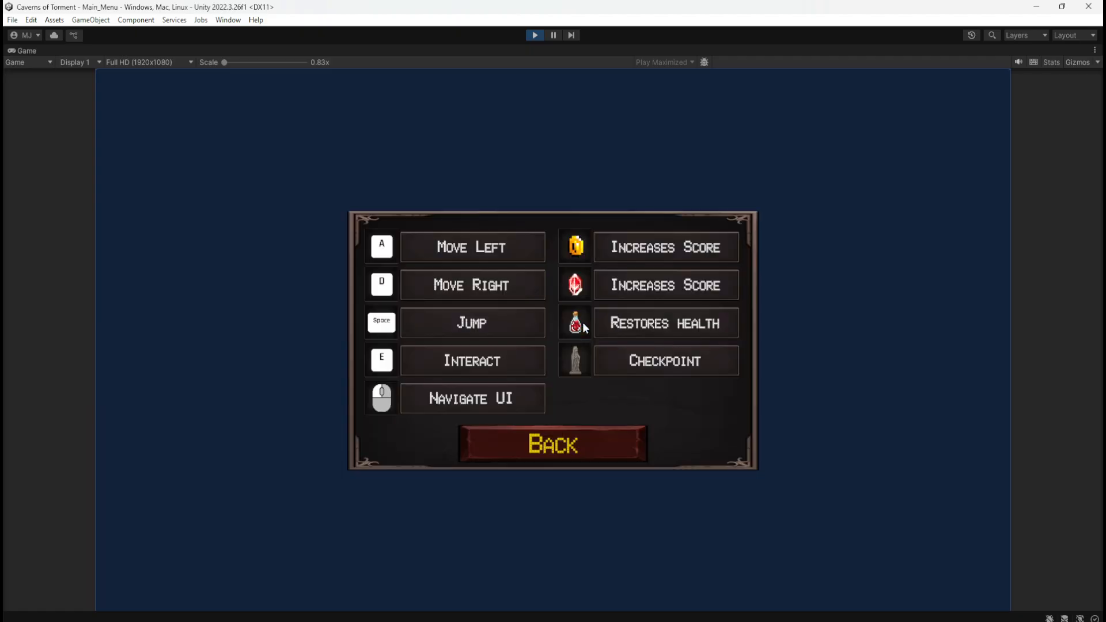
pyautogui.click(582, 445)
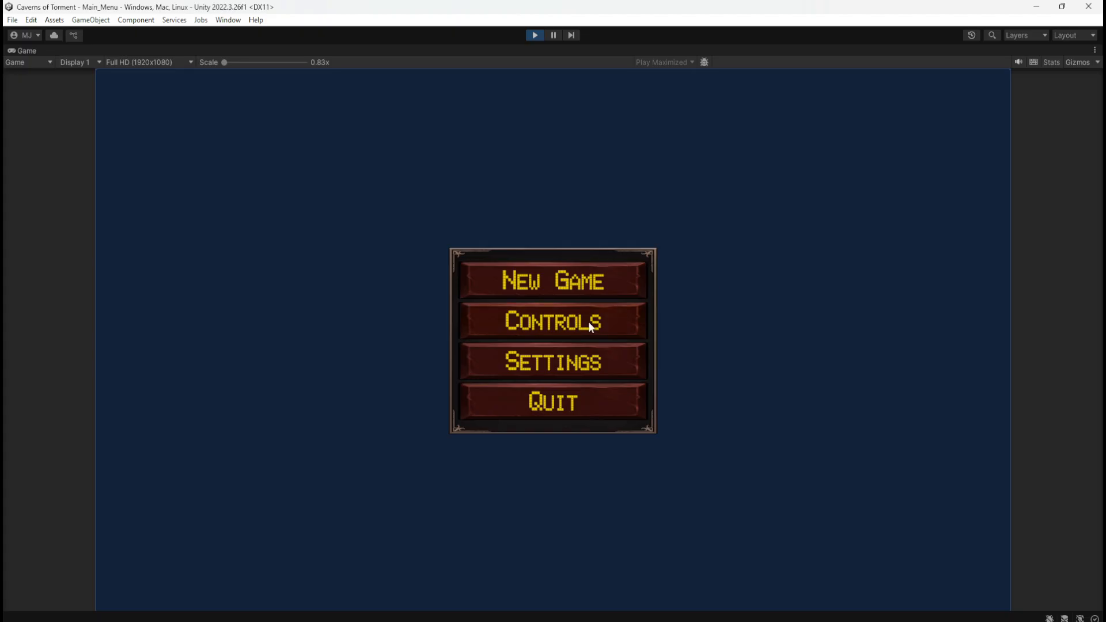
pyautogui.click(612, 326)
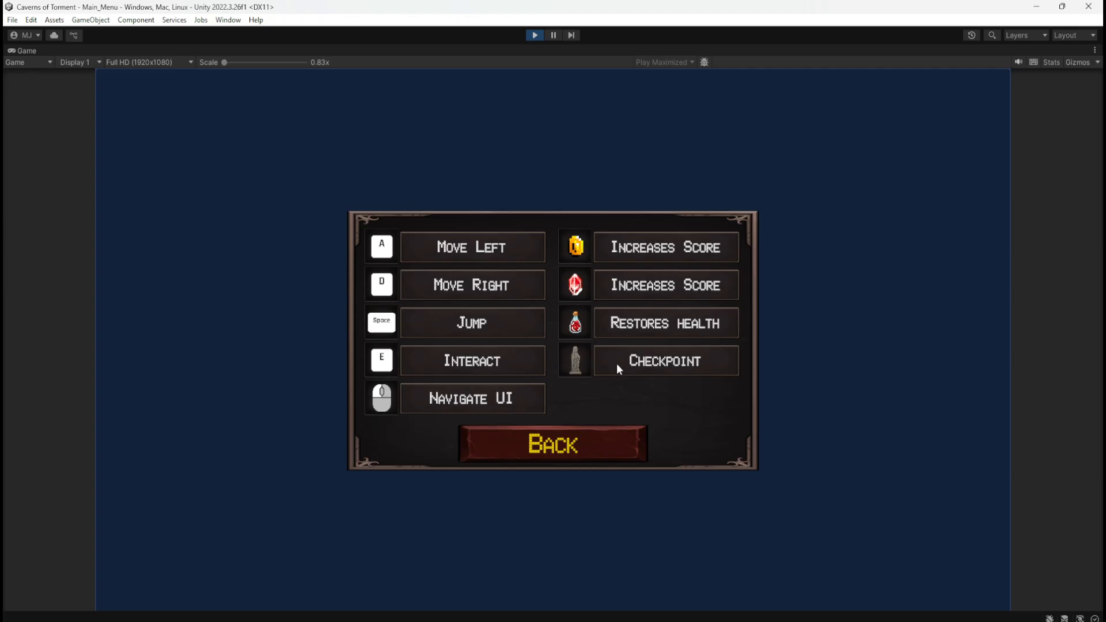
pyautogui.click(571, 431)
pyautogui.click(582, 361)
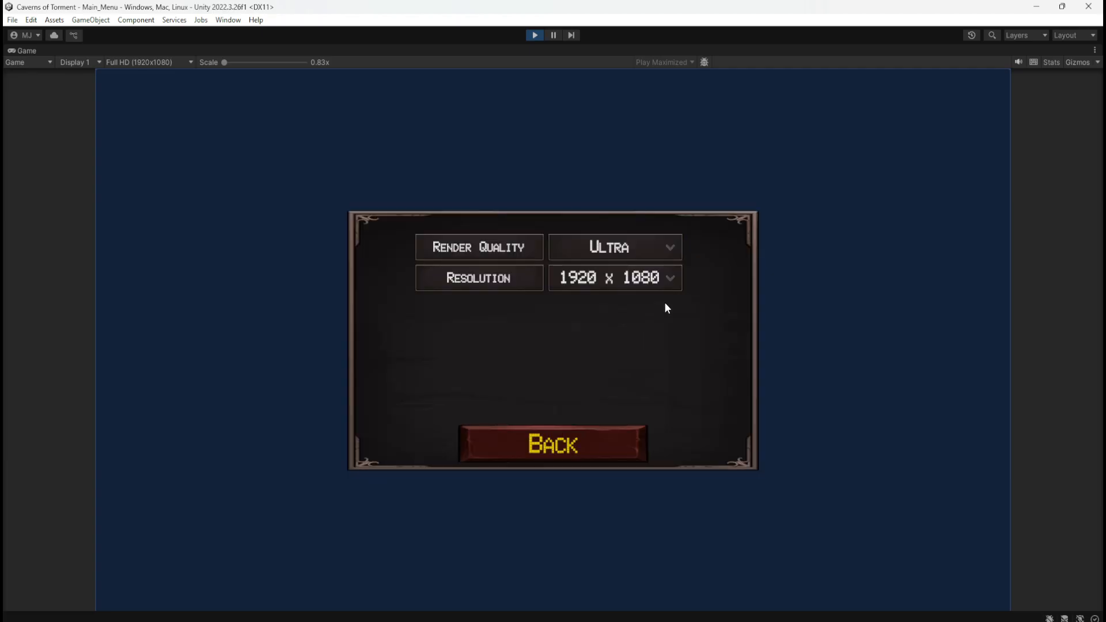
pyautogui.click(558, 451)
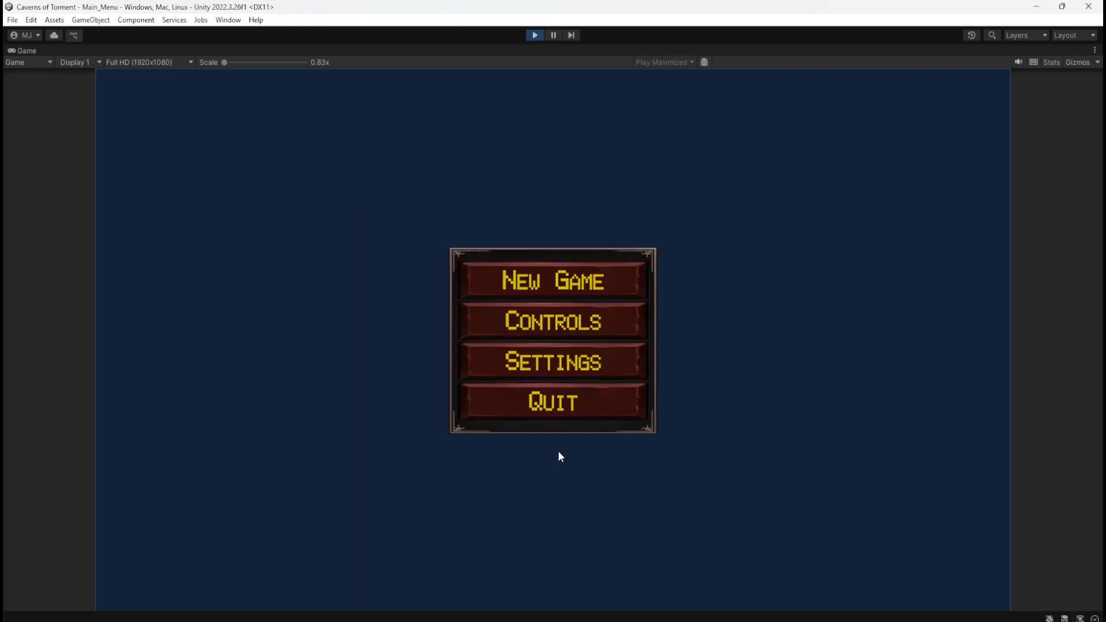
pyautogui.click(536, 35)
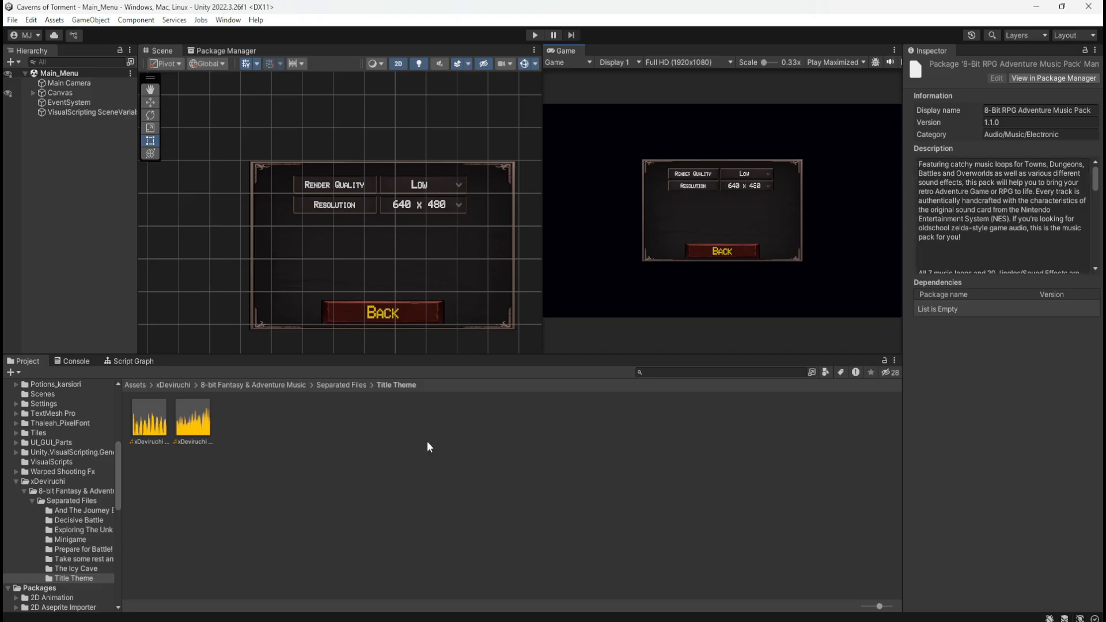
# Recheck the Canvas Audio Source's assigned clip, Play On Awake and Loop options
pyautogui.click(98, 91)
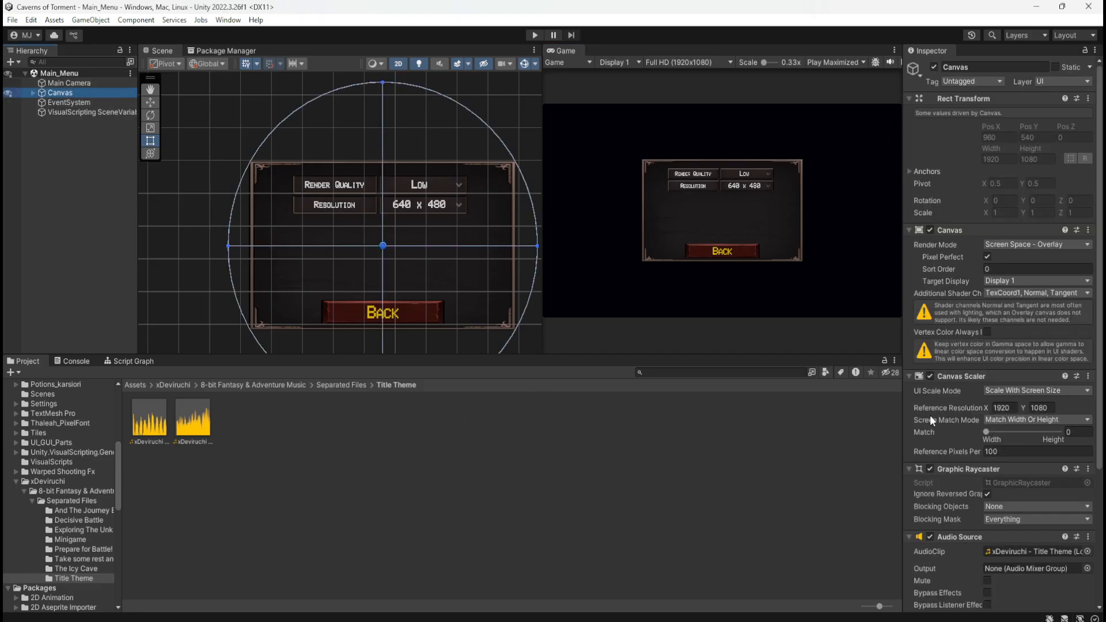
pyautogui.scroll(-2, 947, 581)
pyautogui.scroll(-2, 949, 579)
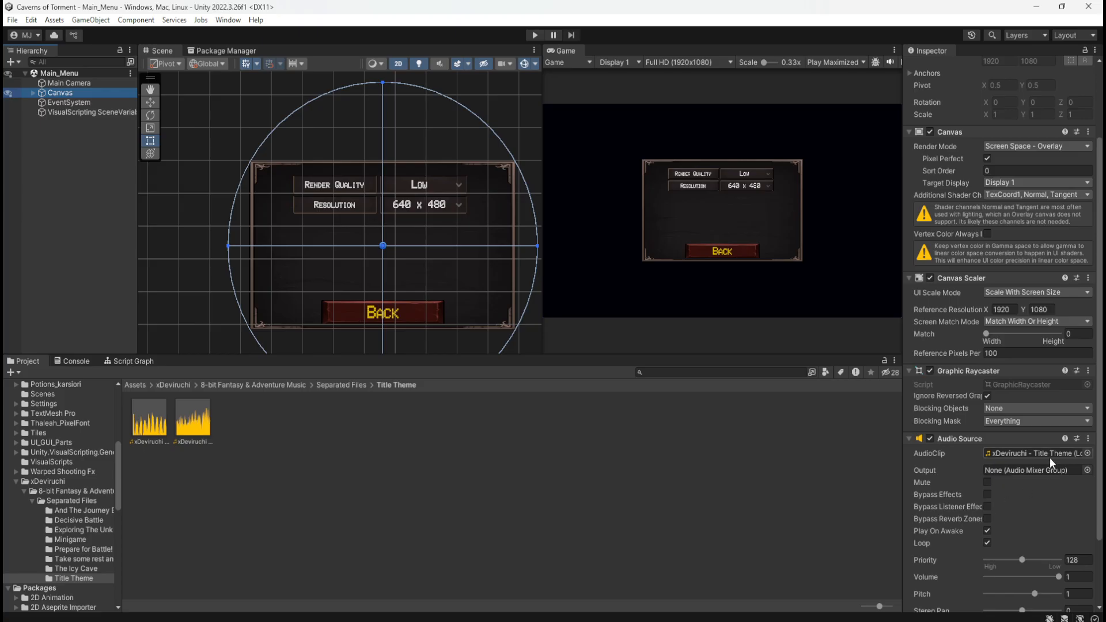
# Open the Level_1 scene from the project's Scenes folder
pyautogui.click(114, 249)
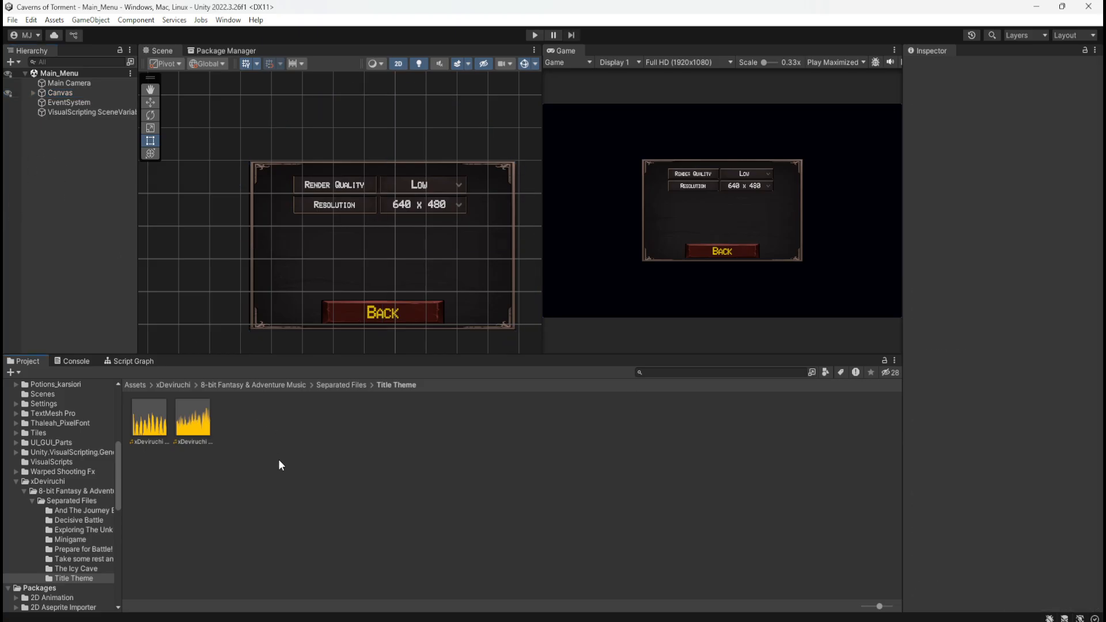
pyautogui.click(138, 385)
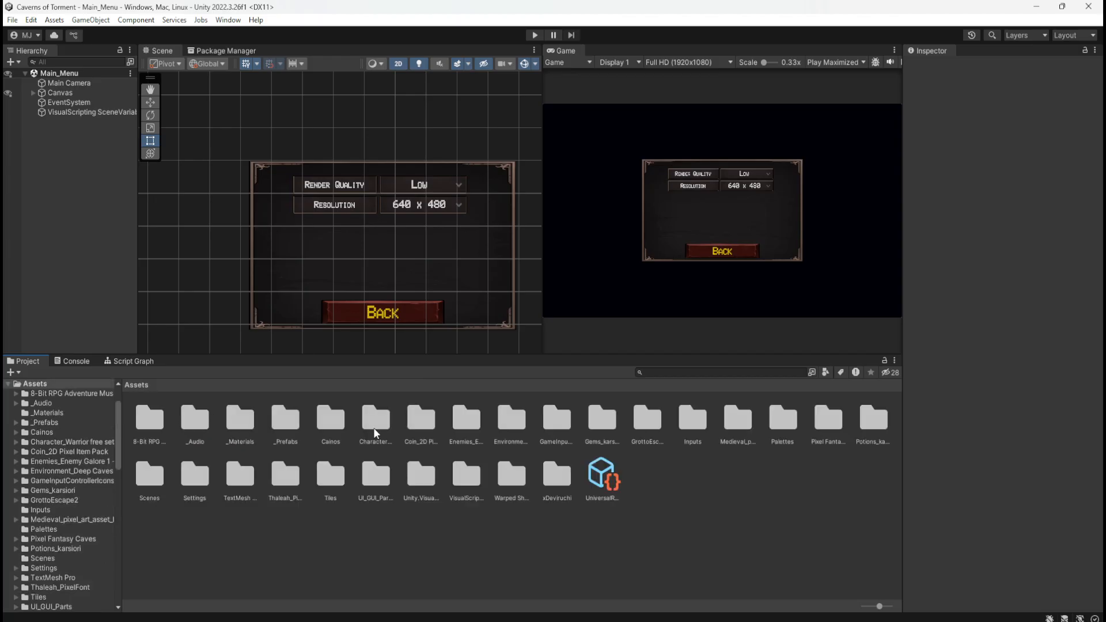
pyautogui.doubleClick(151, 473)
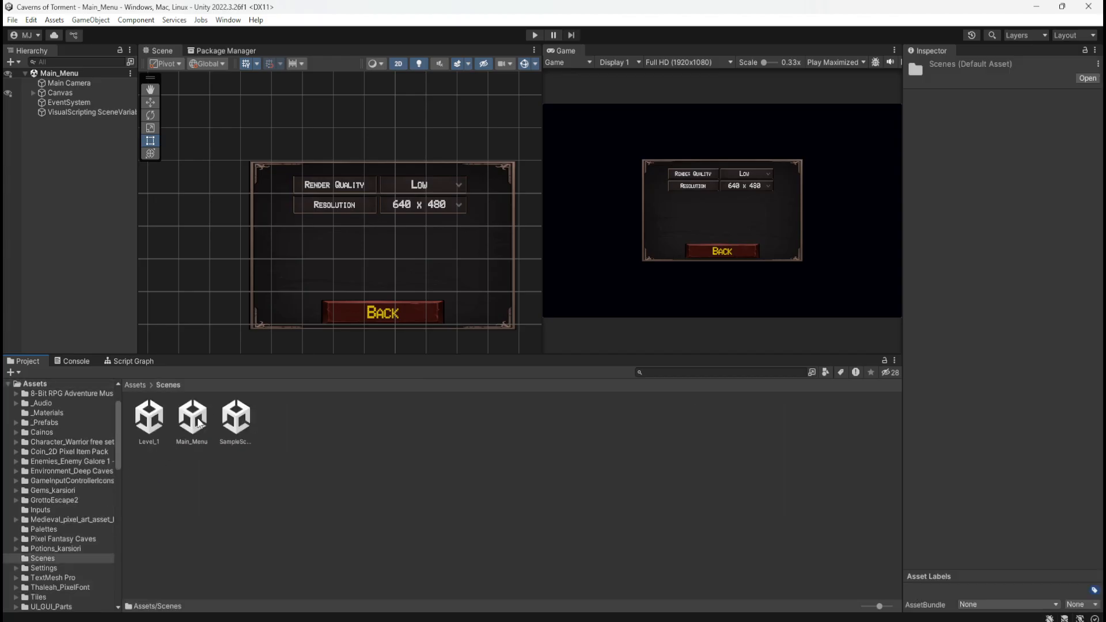
pyautogui.doubleClick(149, 416)
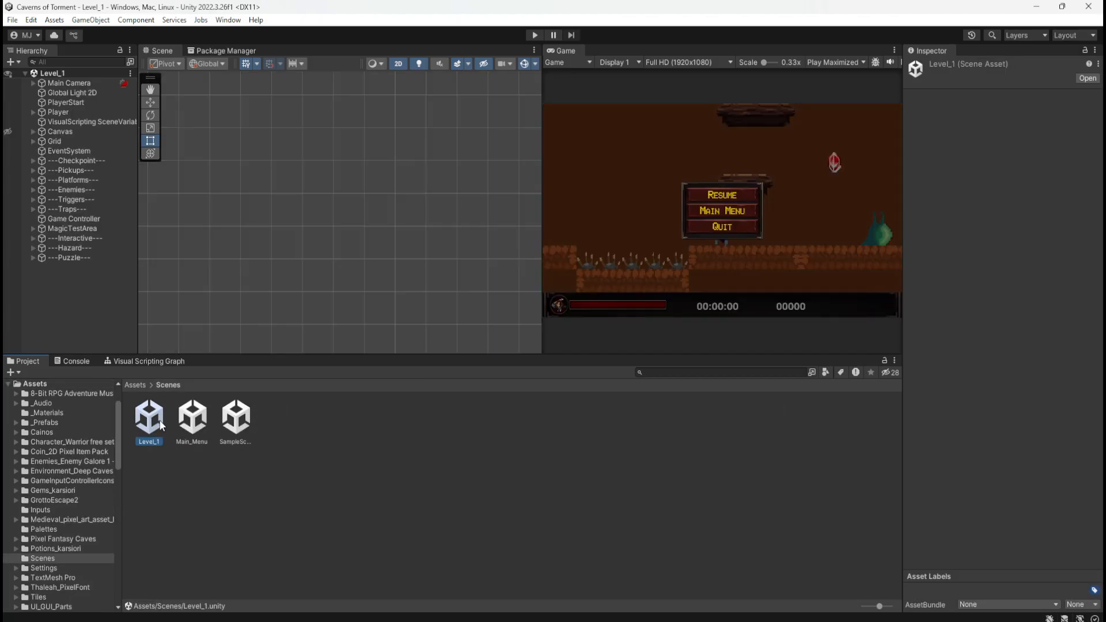
# Inspect the level's Canvas by toggling its scene visibility on and off and expanding its HUD and PauseMenu children
pyautogui.click(80, 83)
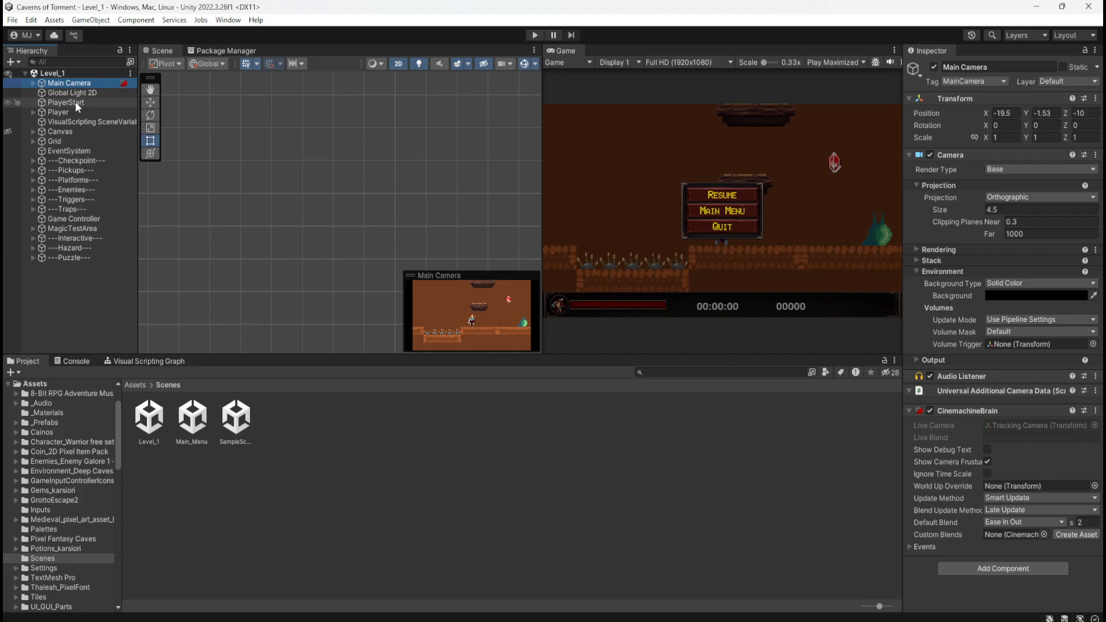
pyautogui.click(78, 131)
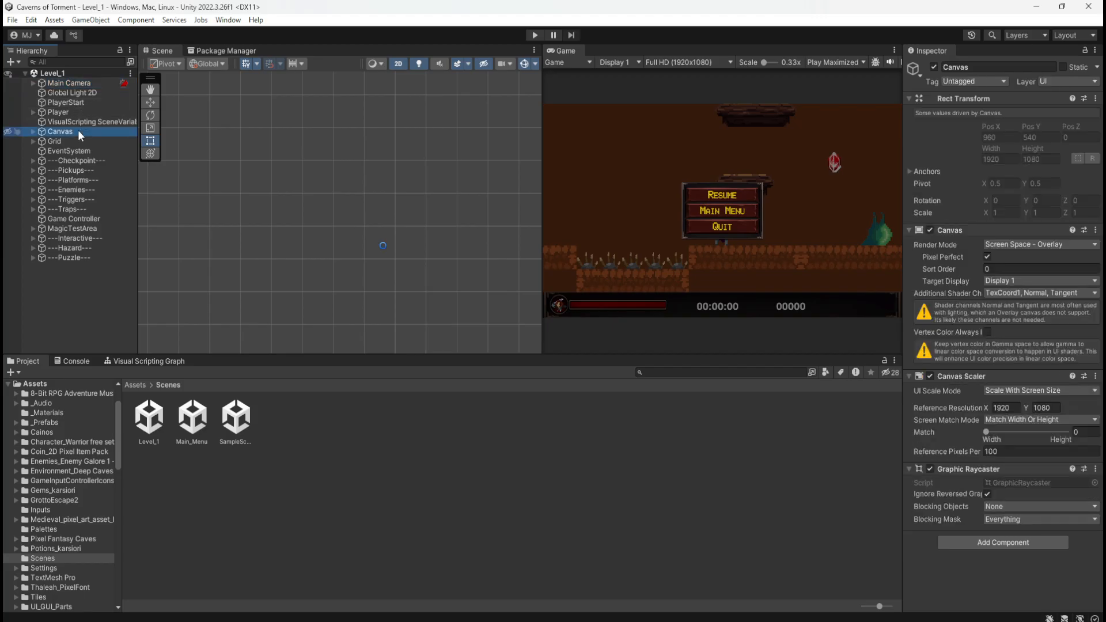
pyautogui.click(8, 132)
pyautogui.scroll(-4, 259, 274)
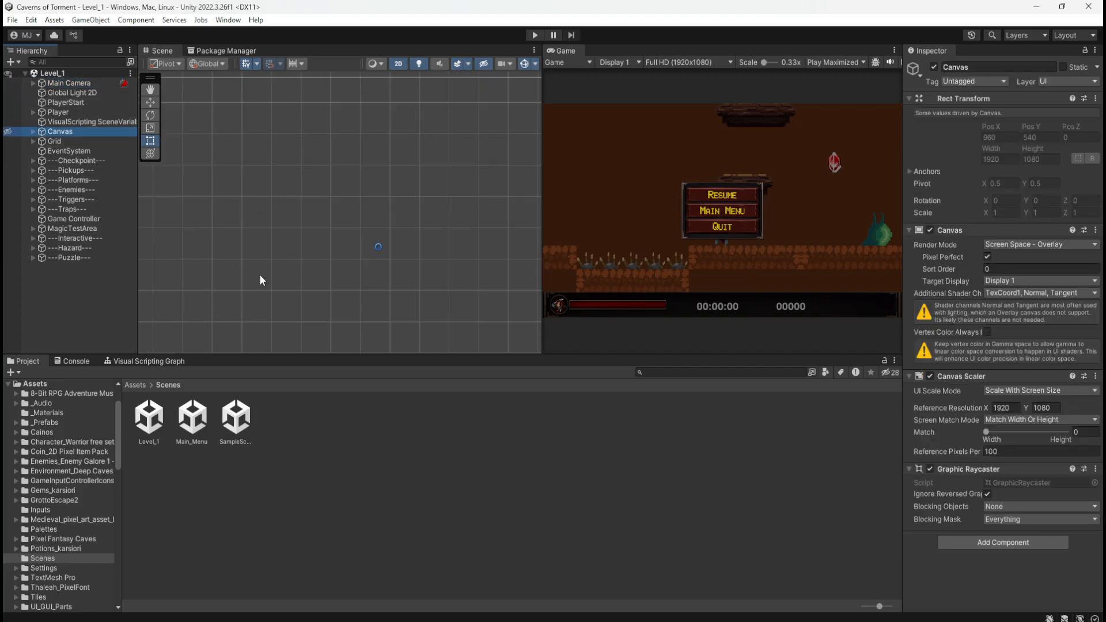
pyautogui.scroll(-2, 240, 254)
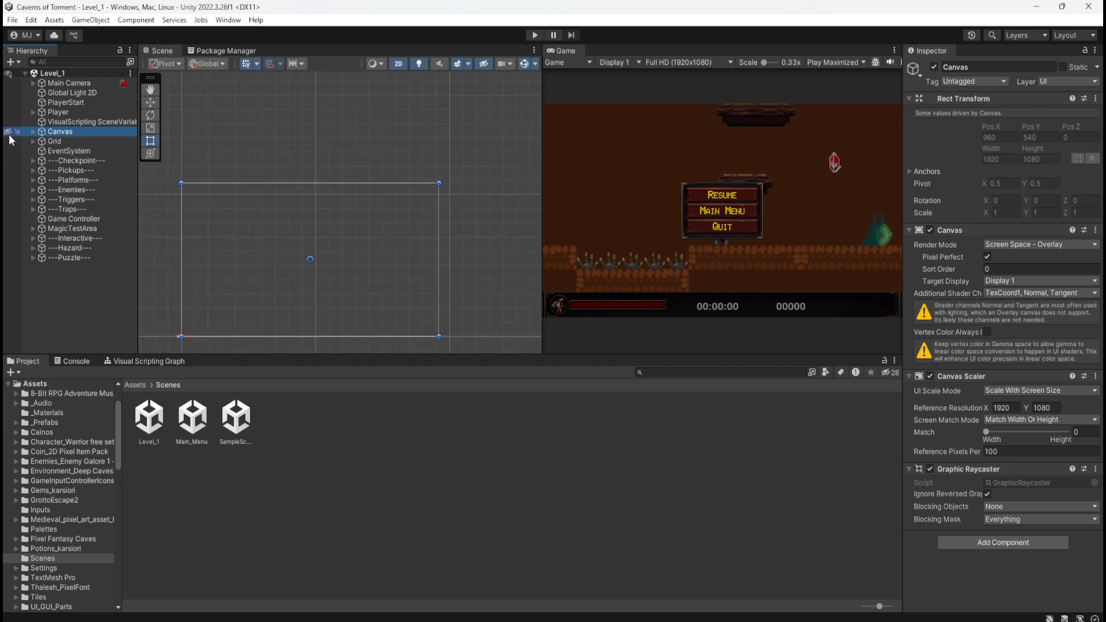
pyautogui.click(9, 132)
pyautogui.click(9, 132)
pyautogui.click(8, 133)
pyautogui.click(9, 132)
pyautogui.click(34, 131)
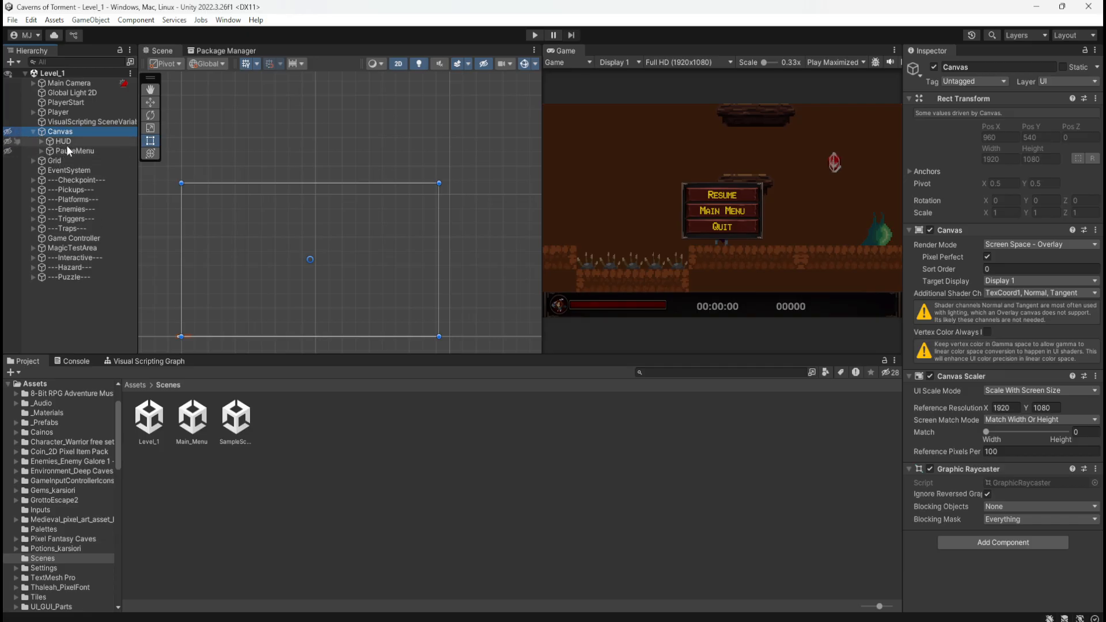
pyautogui.click(8, 132)
pyautogui.click(7, 131)
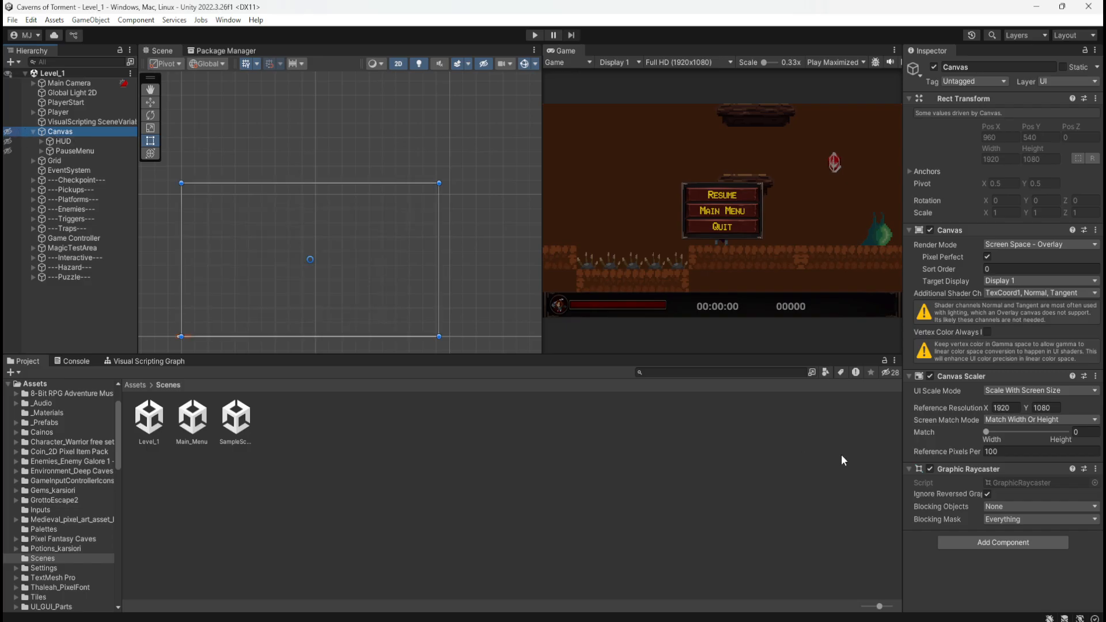
# Add an Audio Source component to the Level_1 Canvas
pyautogui.click(993, 543)
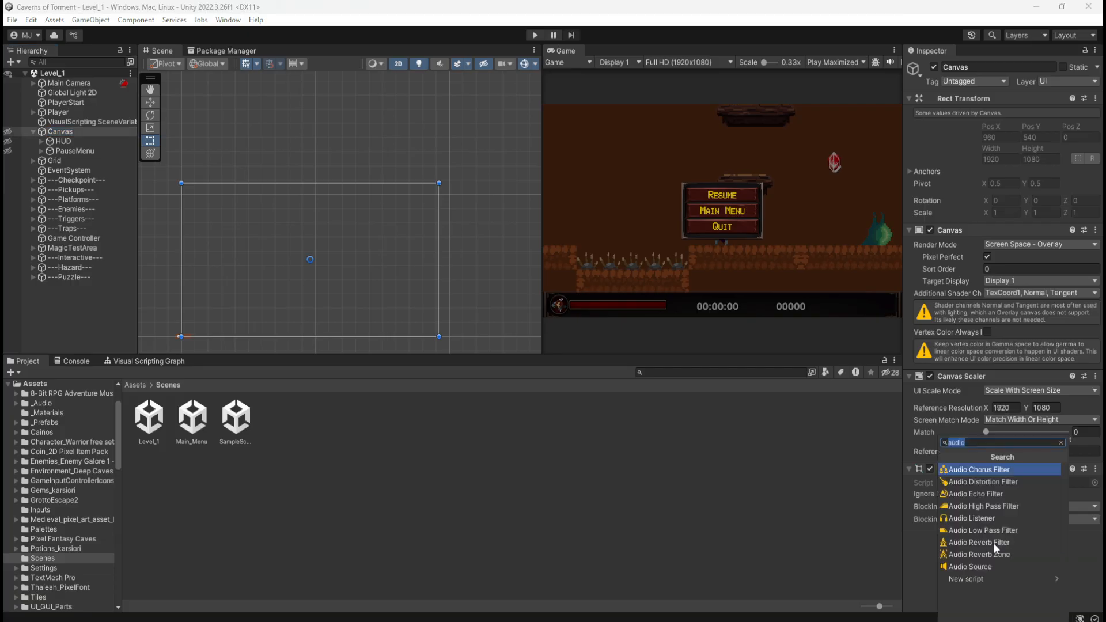
pyautogui.click(979, 565)
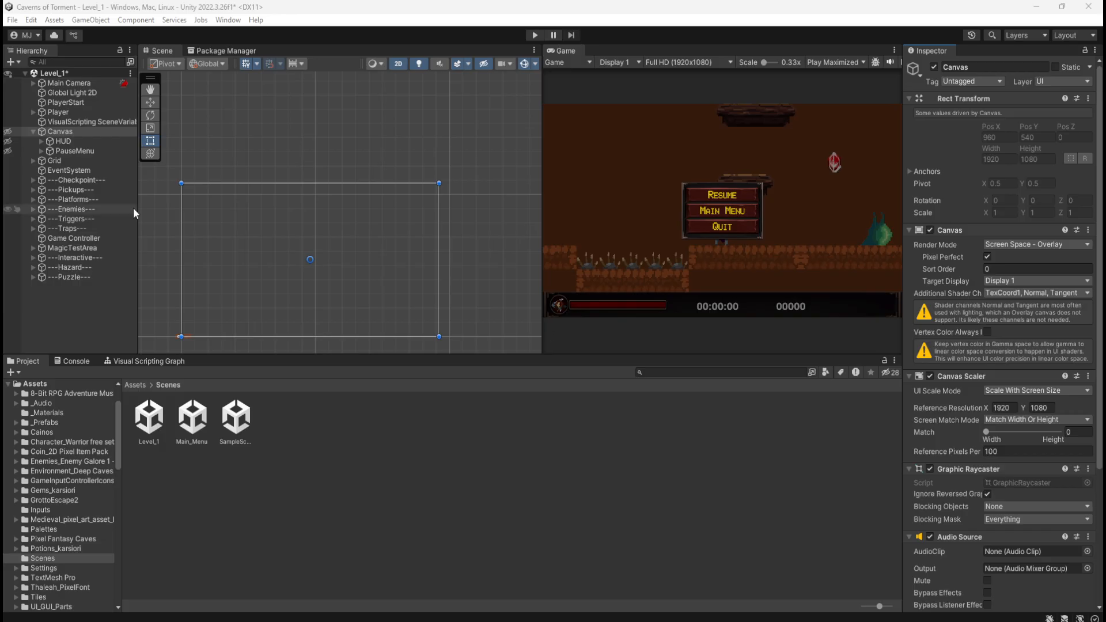
pyautogui.scroll(-5, 924, 583)
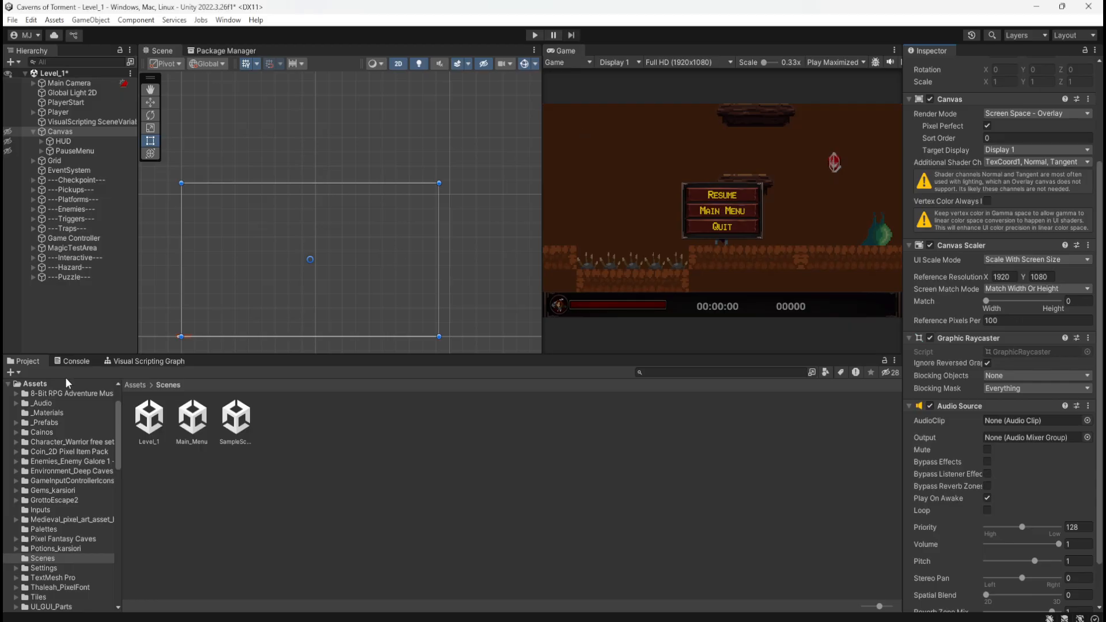
# Open The Icy Cave folder under Separated Files in xDeviruchi's 8-bit Fantasy & Adventure Music pack
pyautogui.click(135, 385)
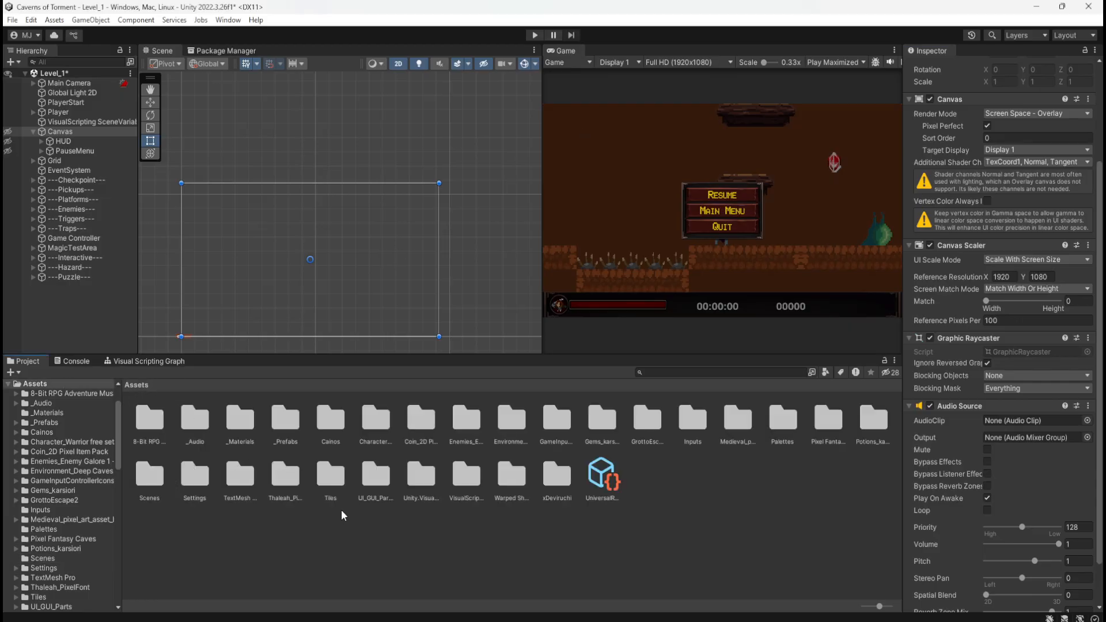
pyautogui.doubleClick(553, 475)
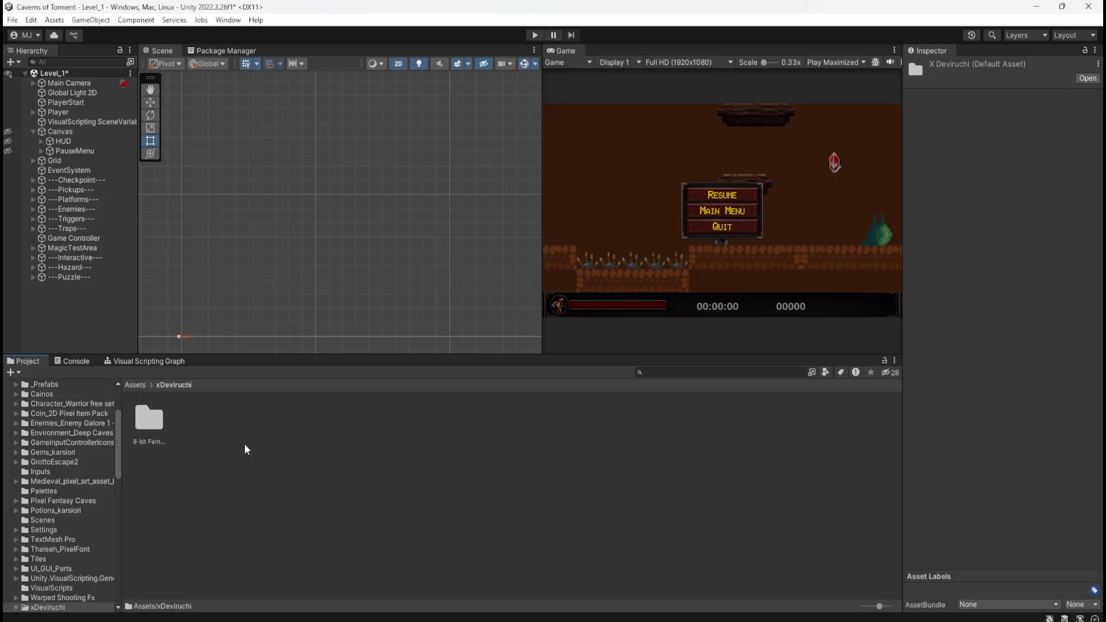
pyautogui.doubleClick(150, 419)
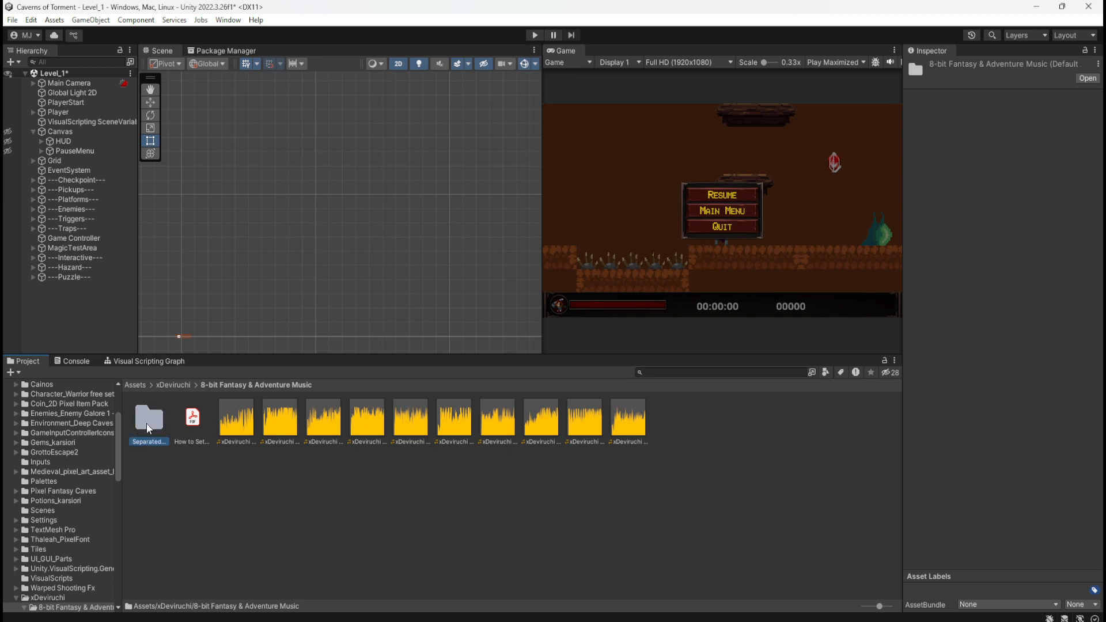
pyautogui.doubleClick(146, 424)
pyautogui.doubleClick(409, 419)
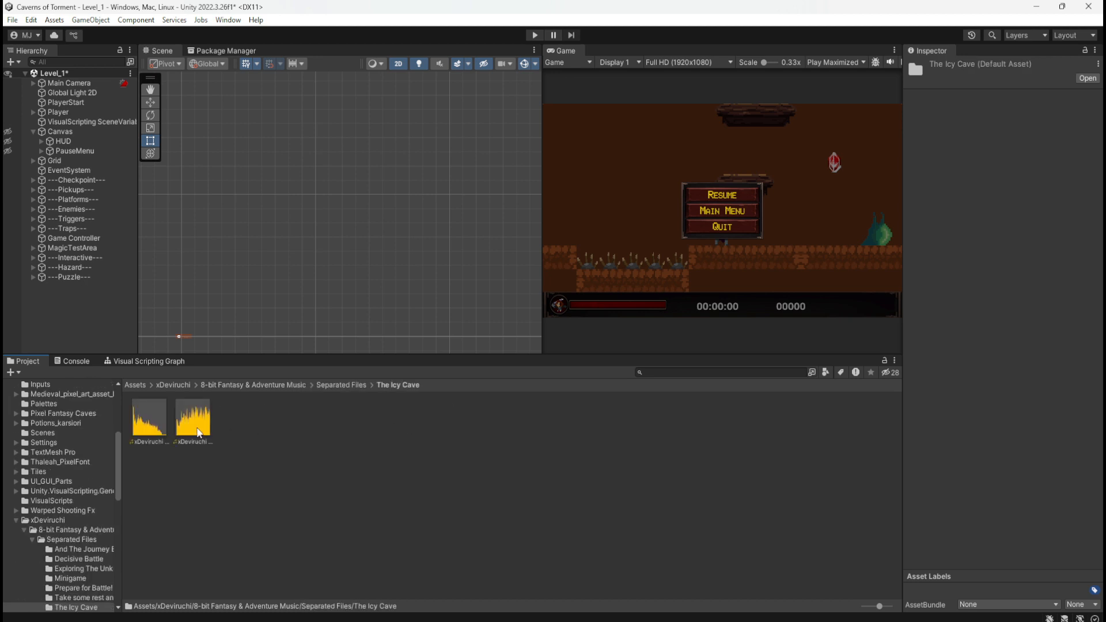
# Preview the xDeviruchi - The Icy Cave (Loop) clip from different points with looping toggled, and briefly run and stop the game
pyautogui.click(197, 429)
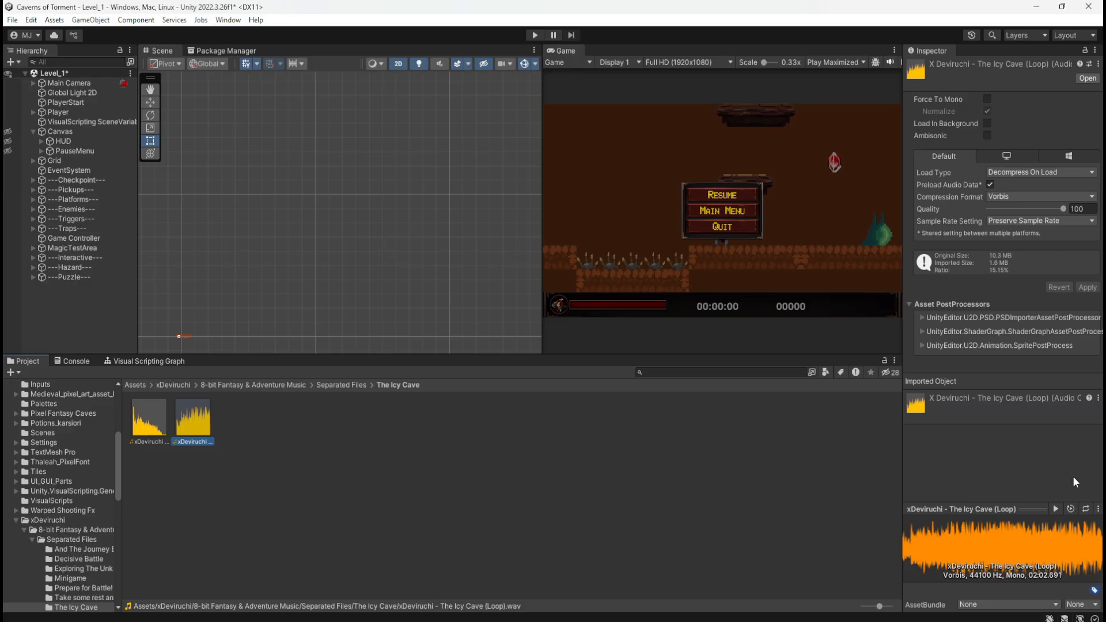
pyautogui.click(1085, 509)
pyautogui.click(1055, 508)
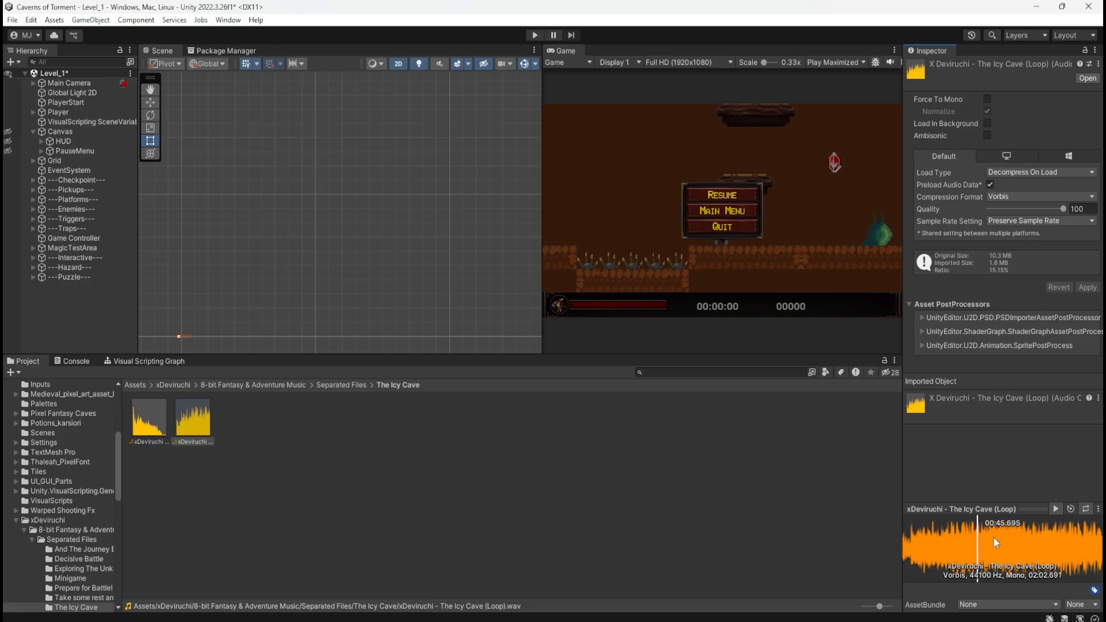
pyautogui.click(1034, 541)
pyautogui.click(534, 35)
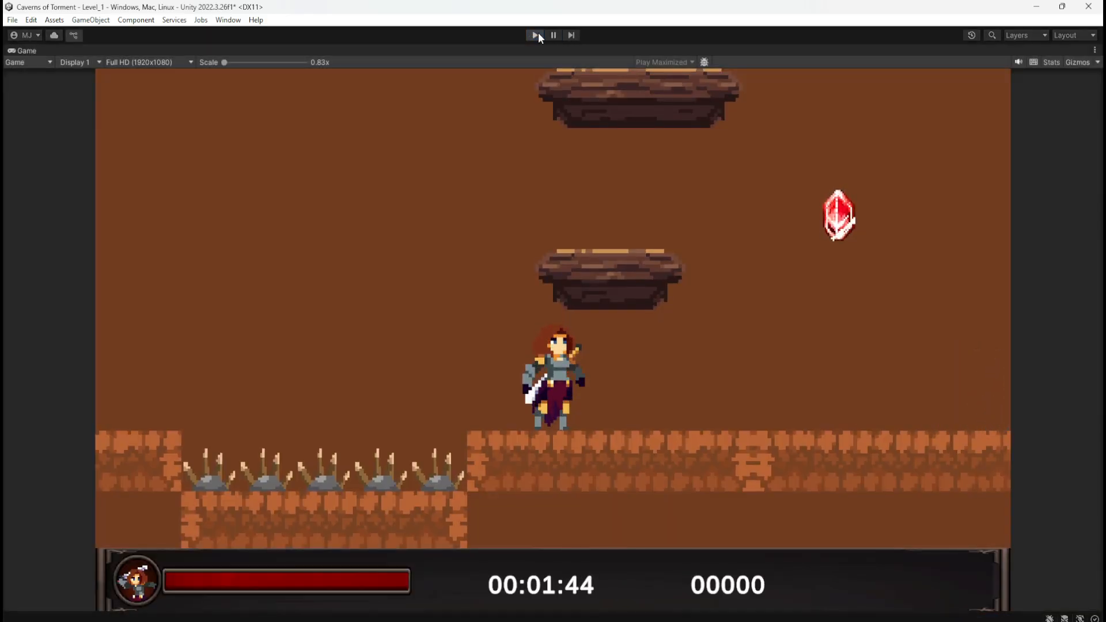
pyautogui.click(535, 34)
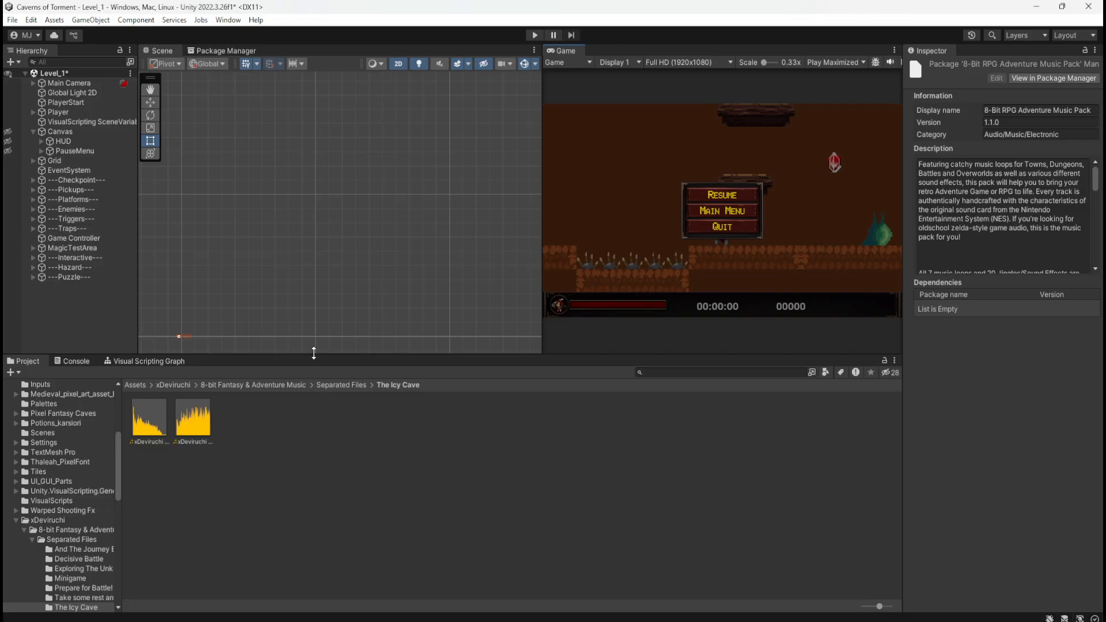
# Assign the xDeviruchi - The Icy Cave (Loop) clip as the Canvas Audio Source's AudioClip
pyautogui.click(60, 132)
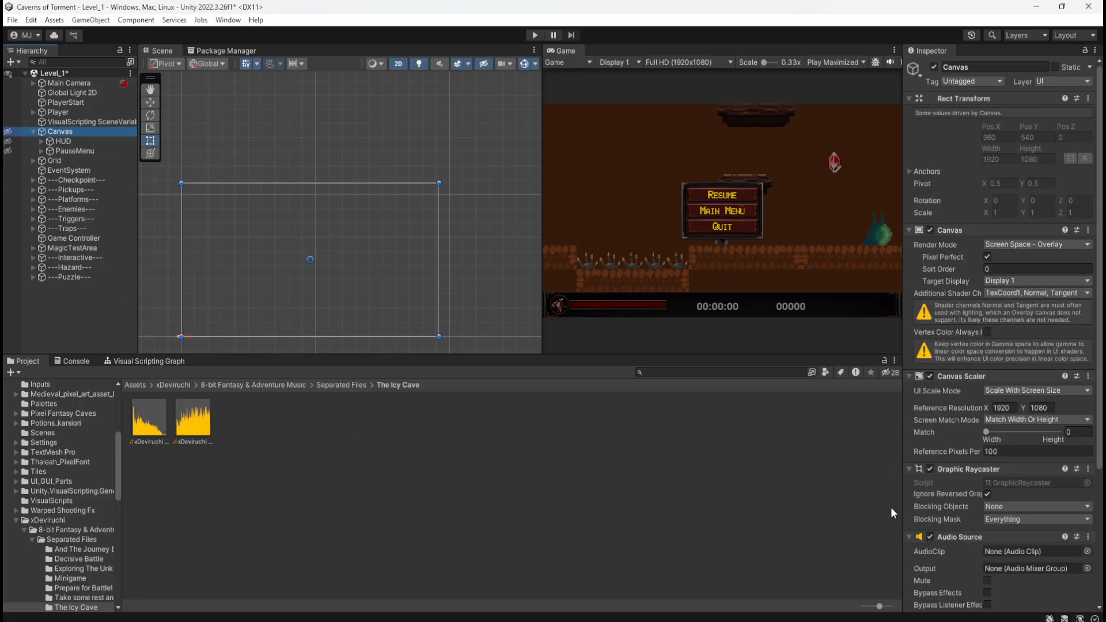
pyautogui.scroll(-5, 939, 549)
pyautogui.scroll(-2, 942, 546)
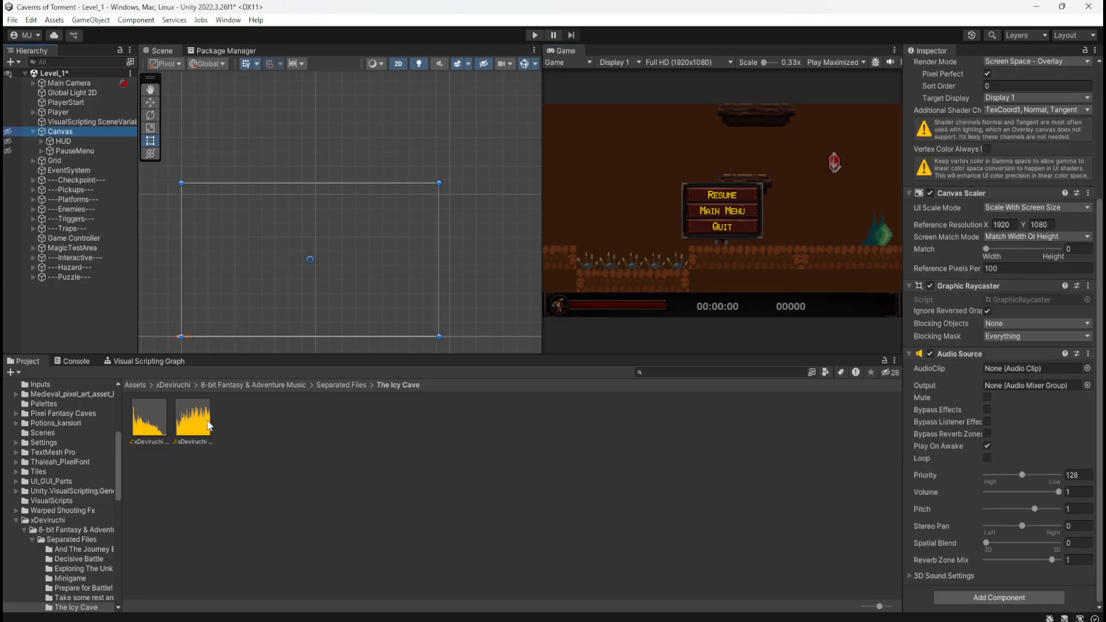
pyautogui.moveTo(208, 426); pyautogui.dragTo(1013, 369)
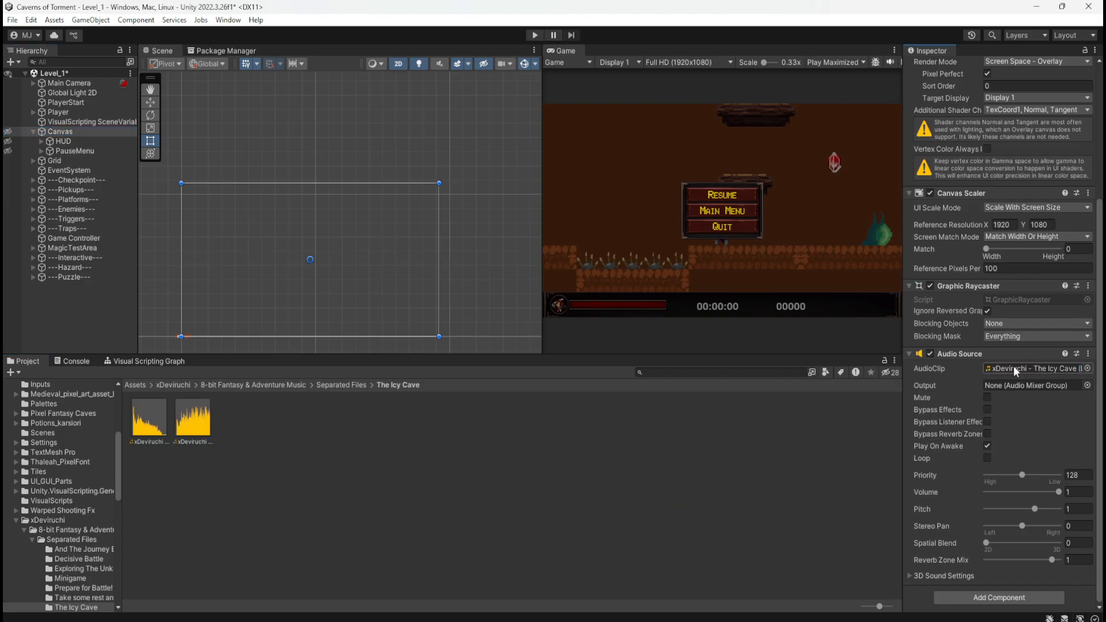
pyautogui.click(377, 470)
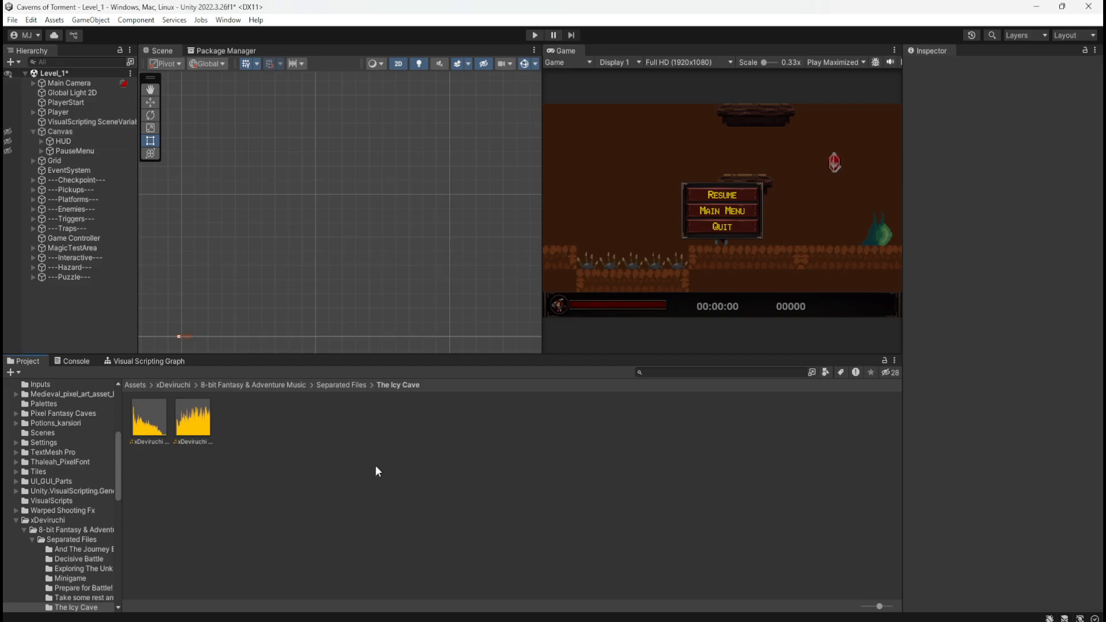
# Enable Loop on the Level_1 Canvas's Audio Source
pyautogui.click(75, 131)
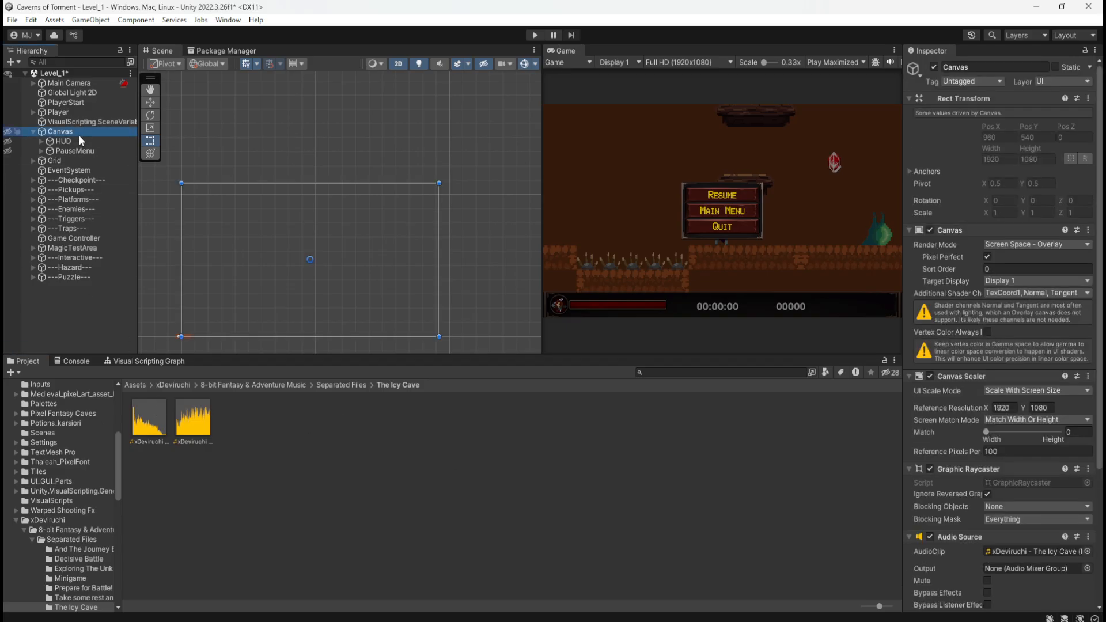
pyautogui.scroll(-3, 966, 541)
pyautogui.click(987, 543)
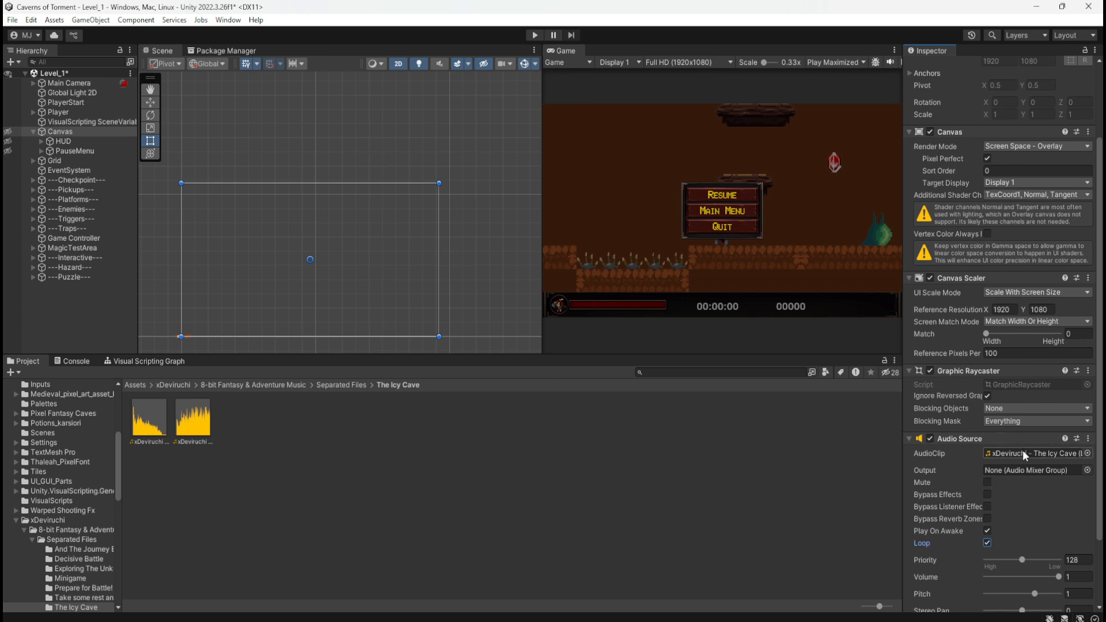
# Check the Canvas's assigned audio clip in the Select Audio Clip picker, close it without changes, and save the scene
pyautogui.click(202, 421)
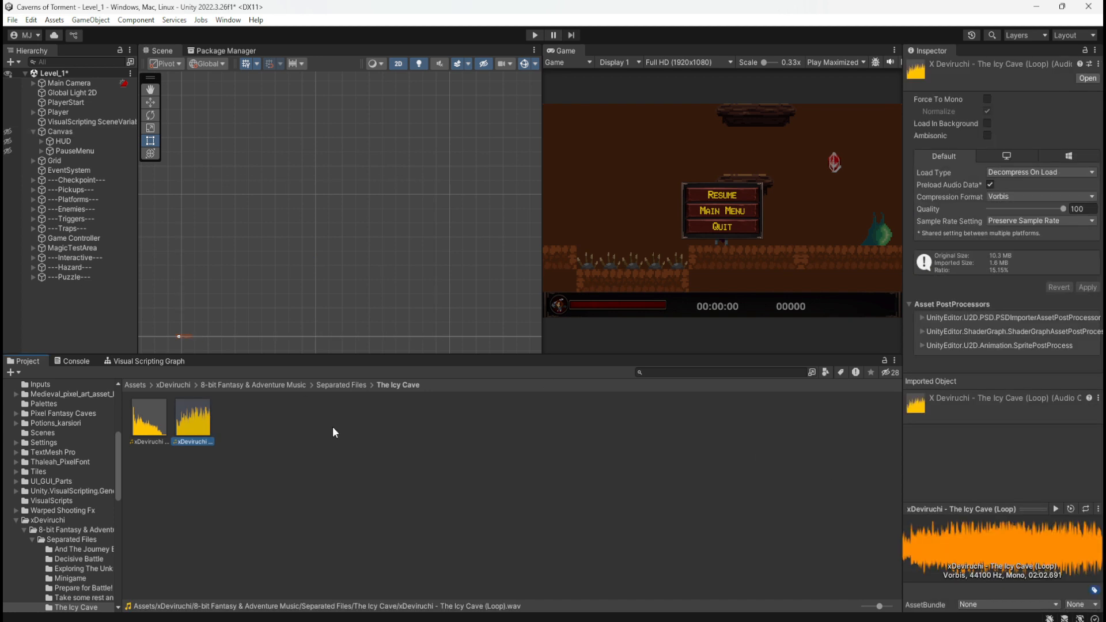
pyautogui.click(86, 132)
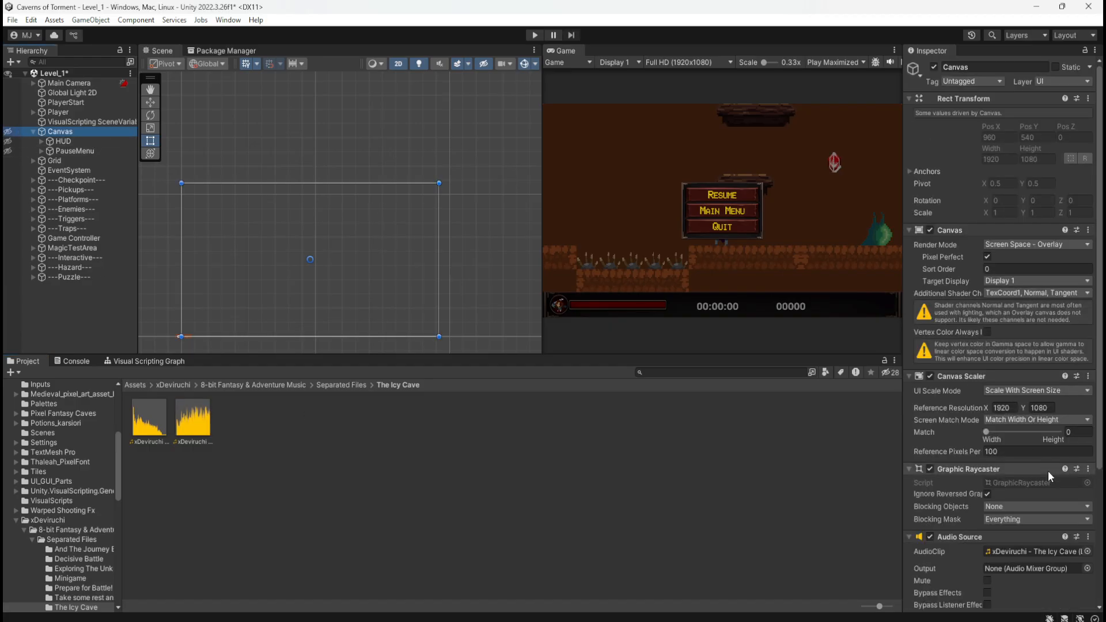
pyautogui.click(1082, 552)
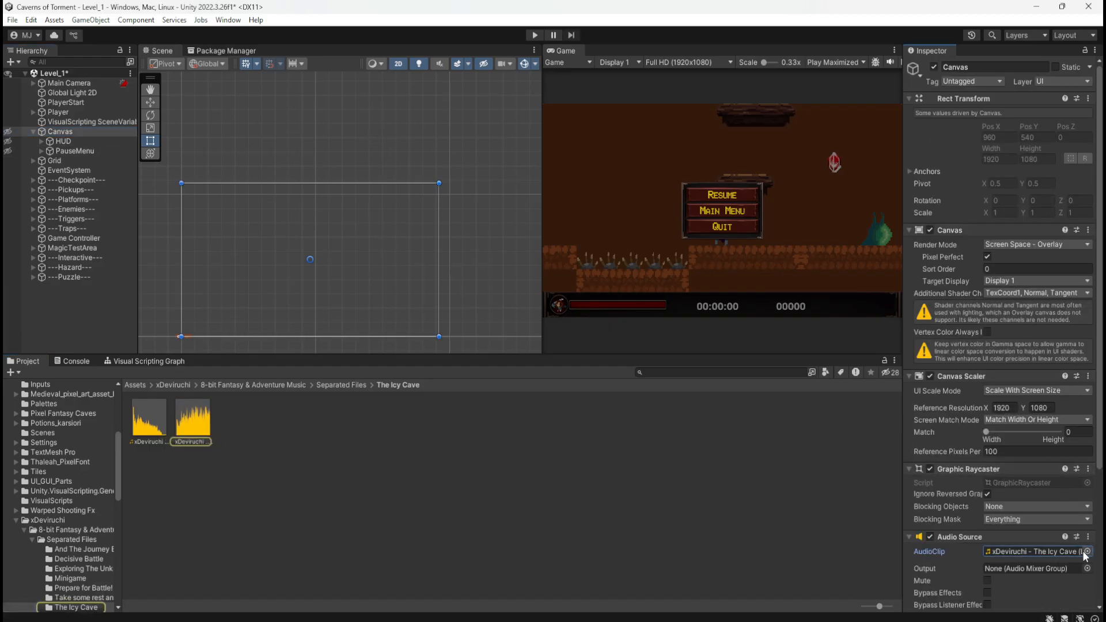
pyautogui.click(1086, 552)
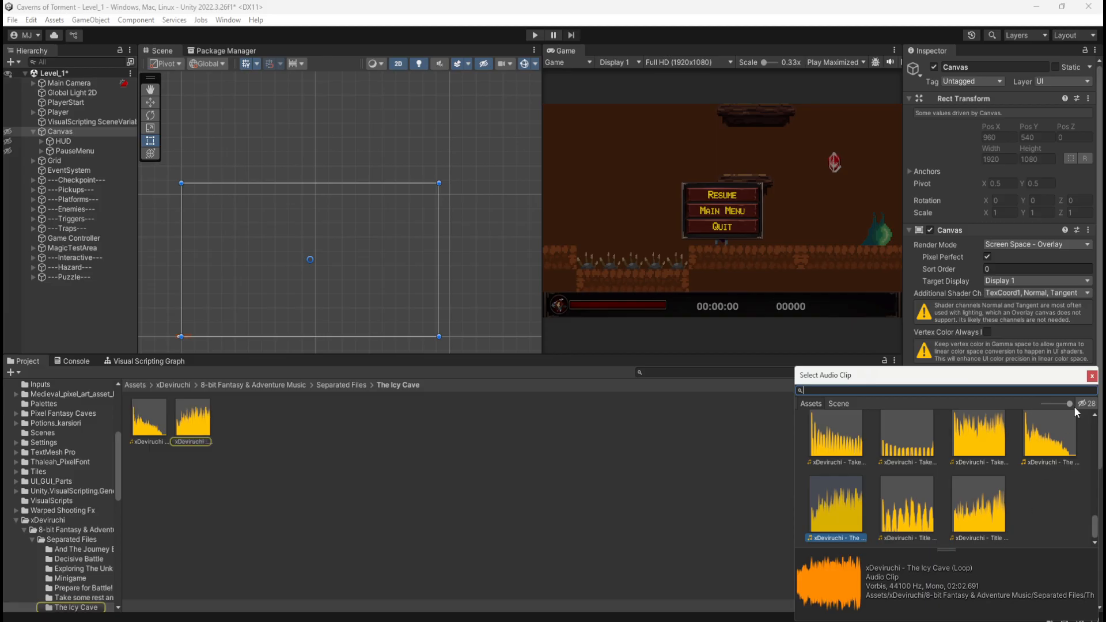
pyautogui.click(1091, 375)
pyautogui.click(278, 290)
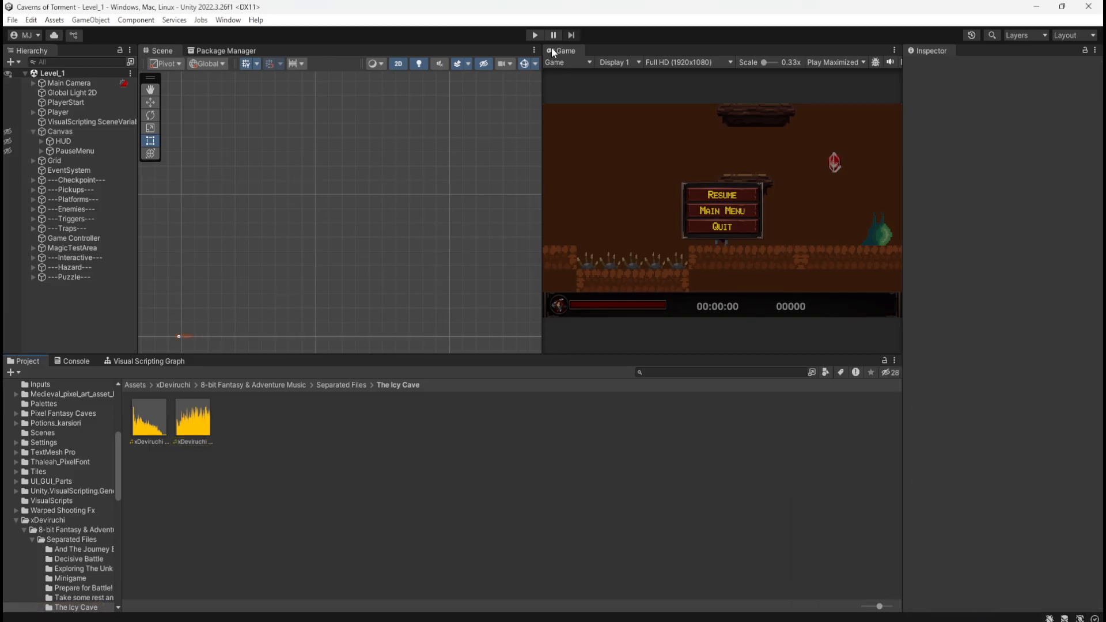
# Playtest Level_1 with its background music by running and jumping through the opening platforms, and stop the game
pyautogui.click(534, 36)
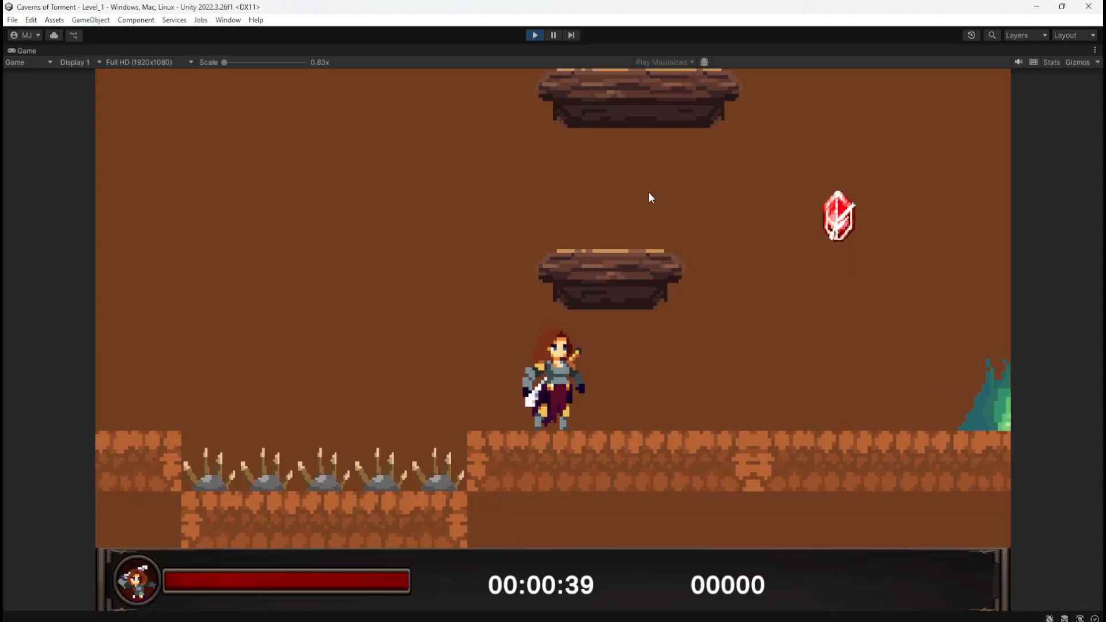
pyautogui.press('space')
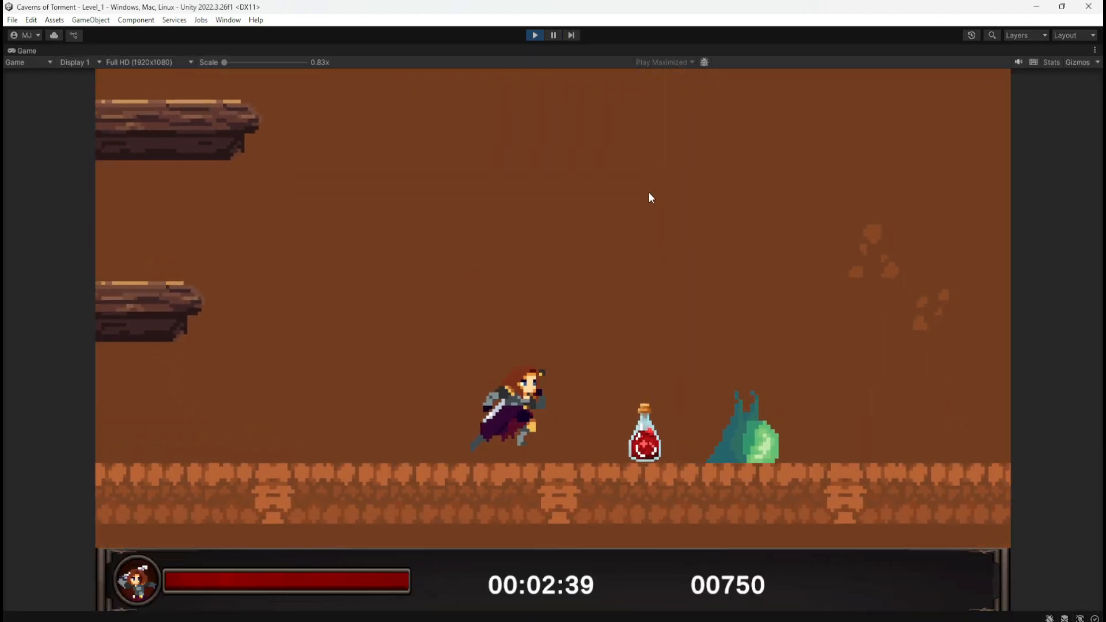
pyautogui.press('space')
pyautogui.press('space')
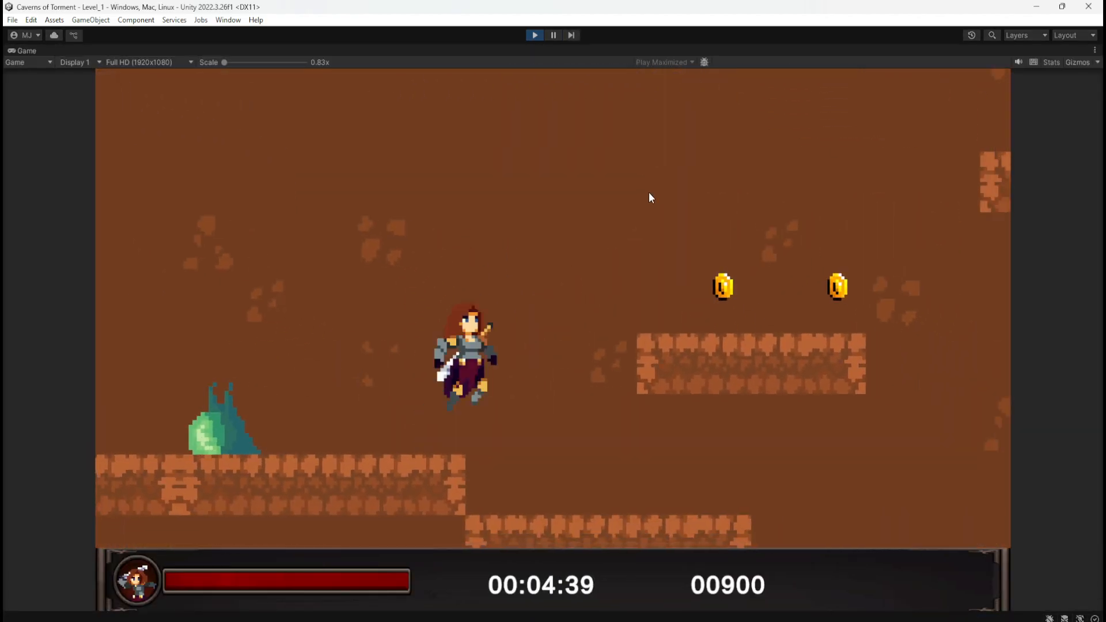
pyautogui.press('space')
pyautogui.press('a')
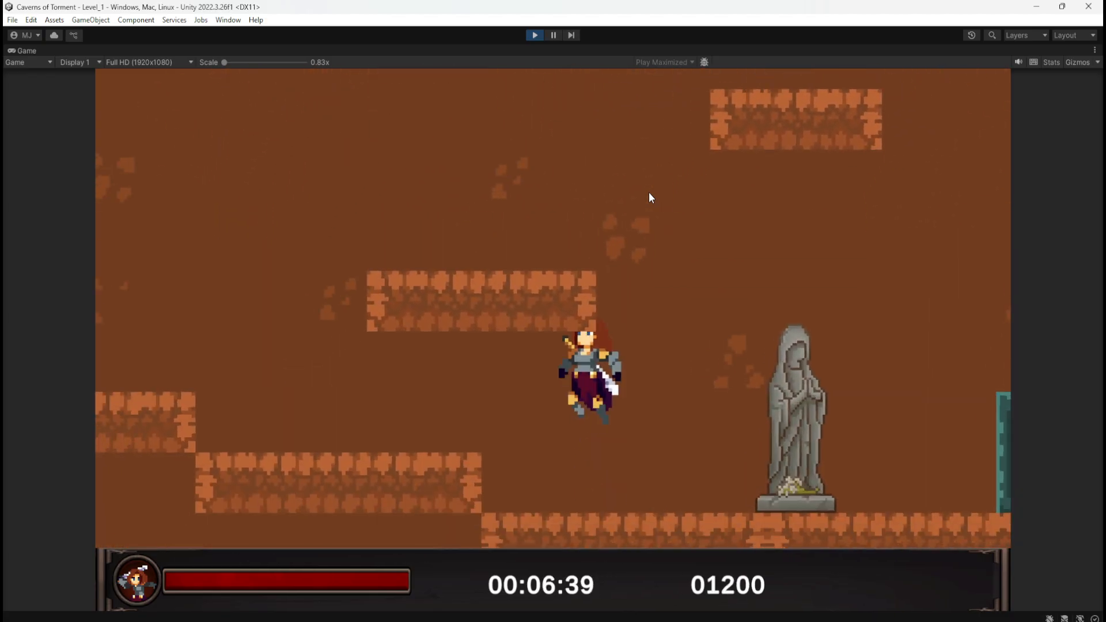
pyautogui.press('space')
pyautogui.press('space')
pyautogui.press('d')
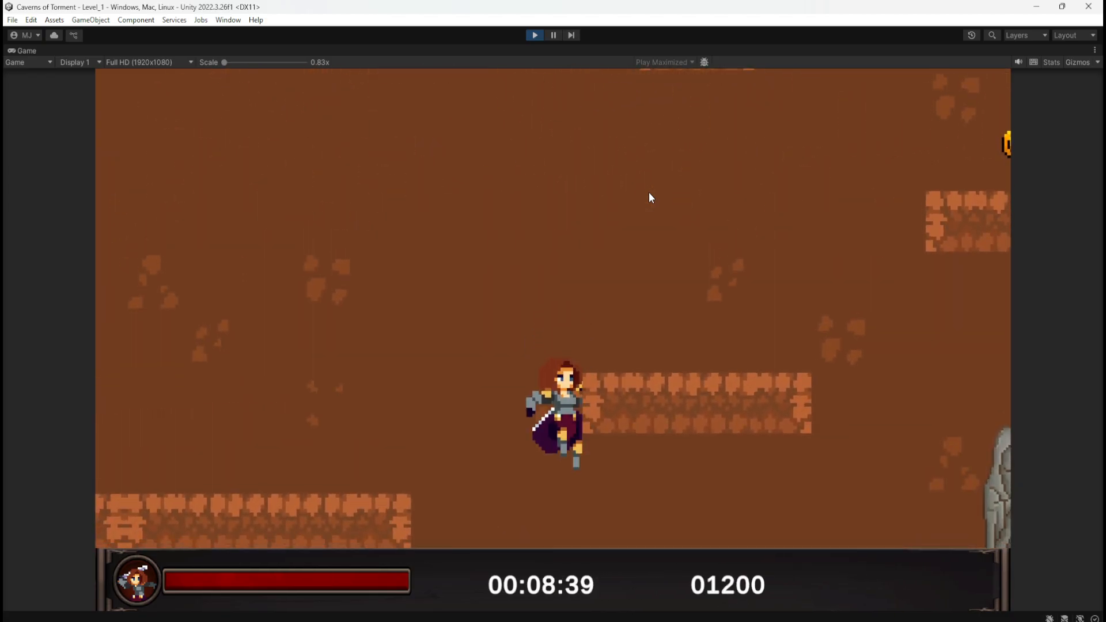
pyautogui.press('space')
pyautogui.press('a')
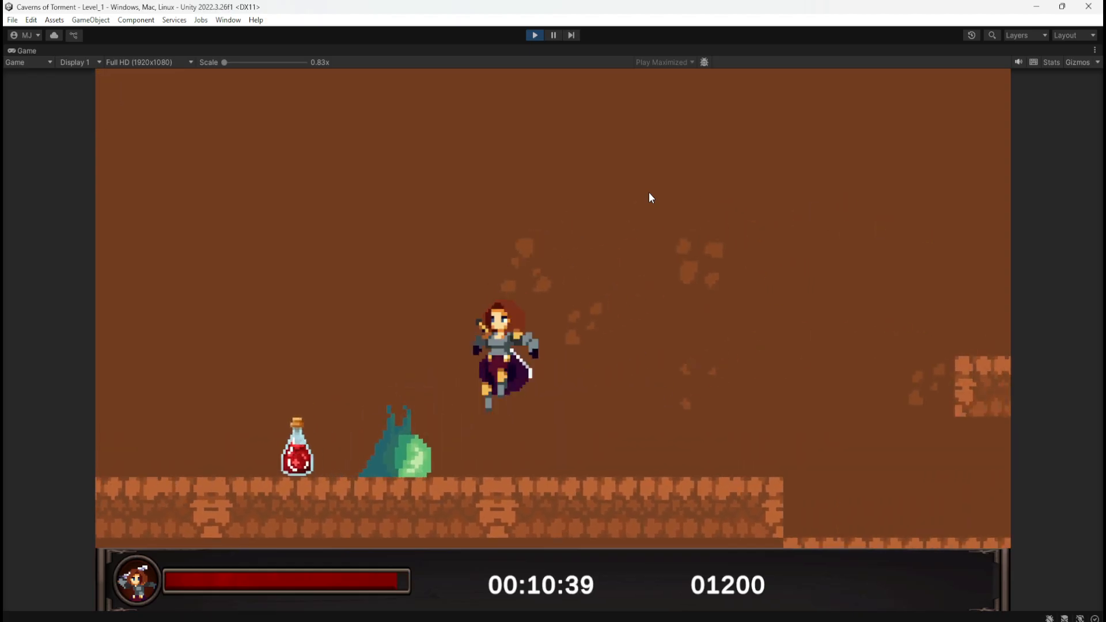
pyautogui.press('d')
pyautogui.press('space')
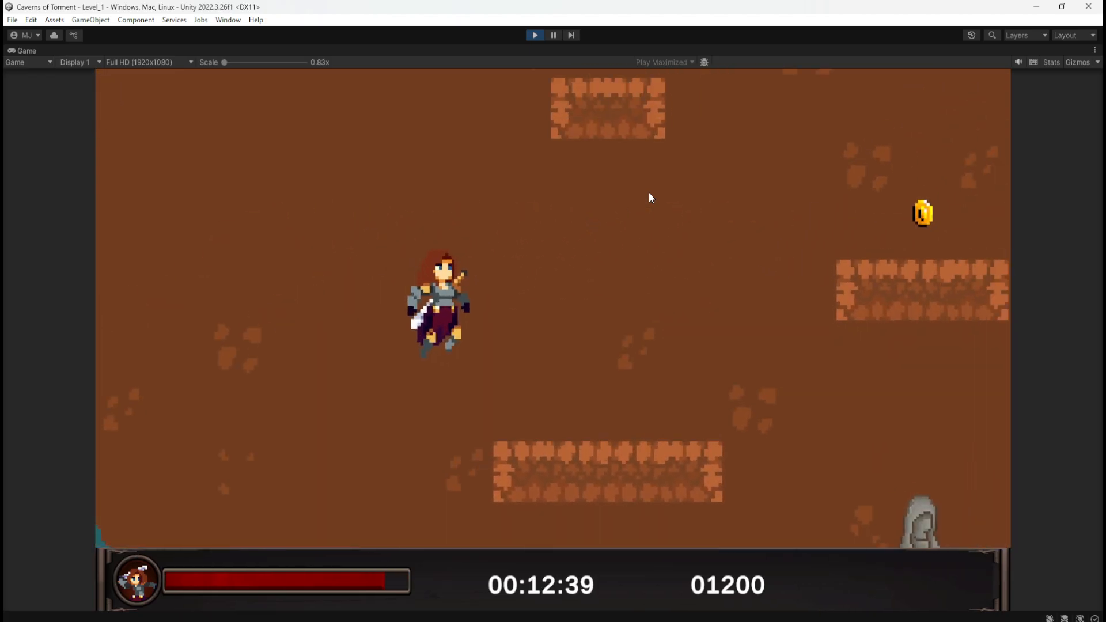
pyautogui.click(534, 34)
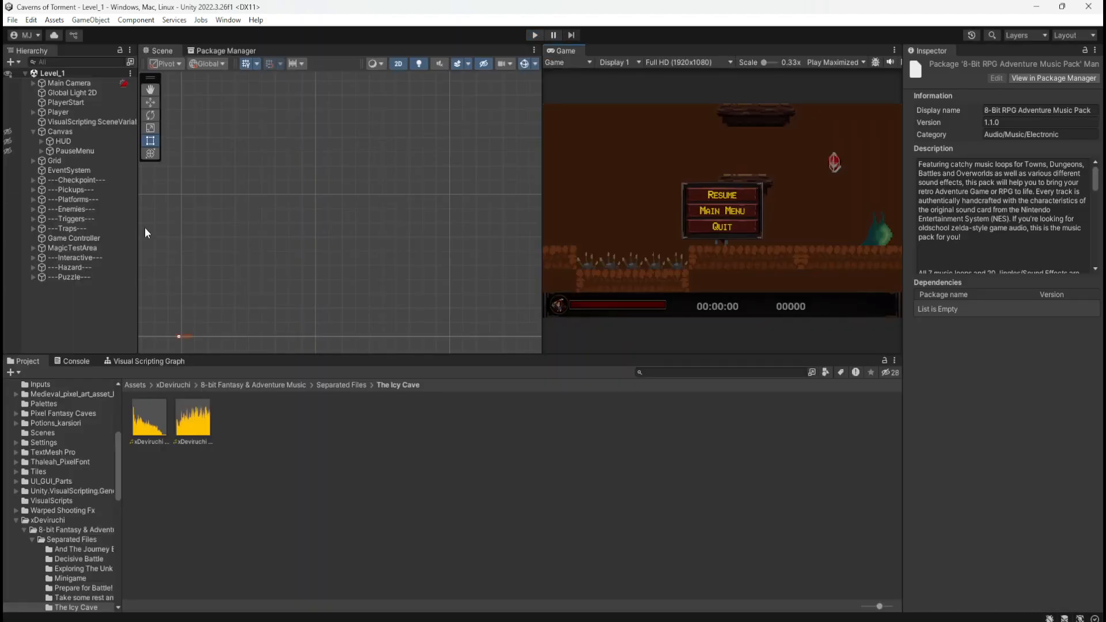
# Set the Volume of the Level_1 Canvas's Audio Source to 0.6
pyautogui.click(101, 132)
pyautogui.scroll(-6, 959, 520)
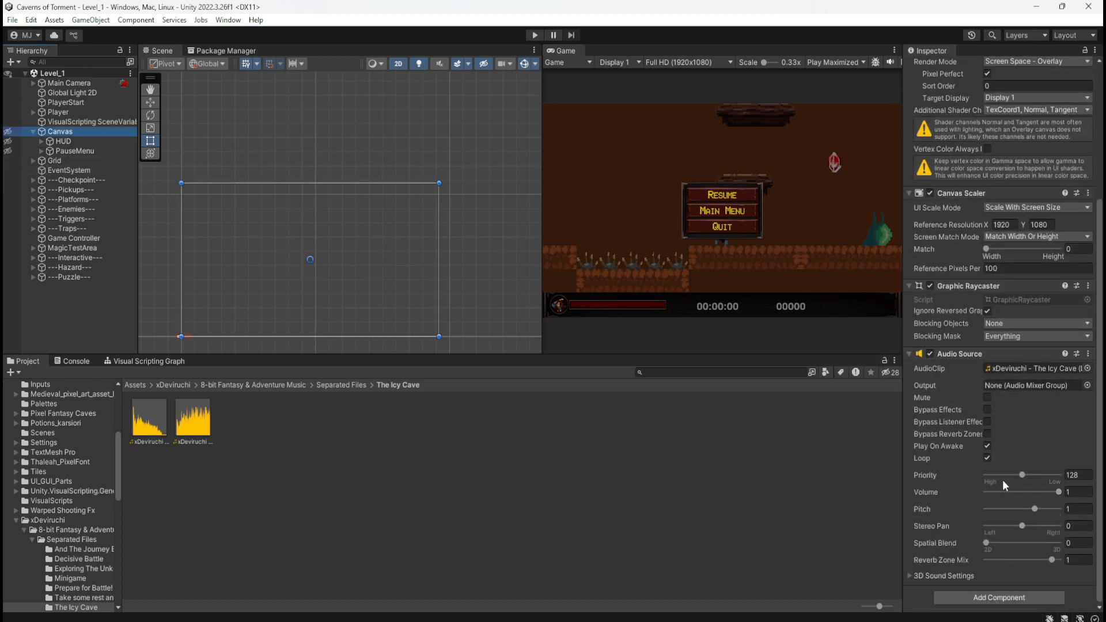
pyautogui.moveTo(1059, 493); pyautogui.dragTo(1048, 494)
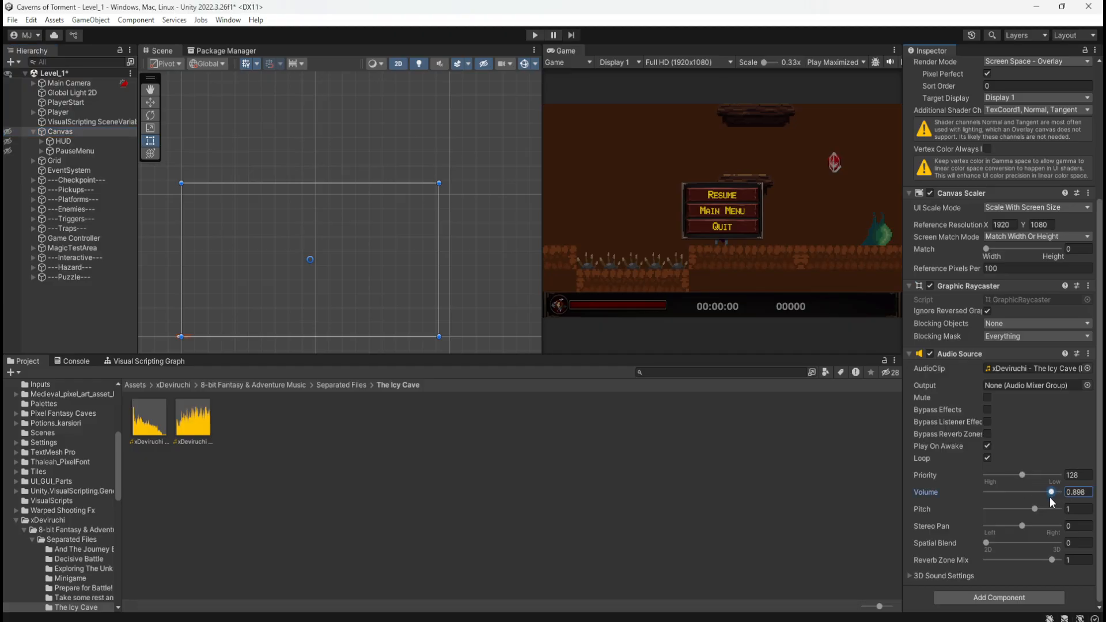
pyautogui.click(1075, 494)
# Run Level_1 at the reduced music volume and play through the coin platforms to the stone block beyond the checkpoint statue
pyautogui.click(535, 35)
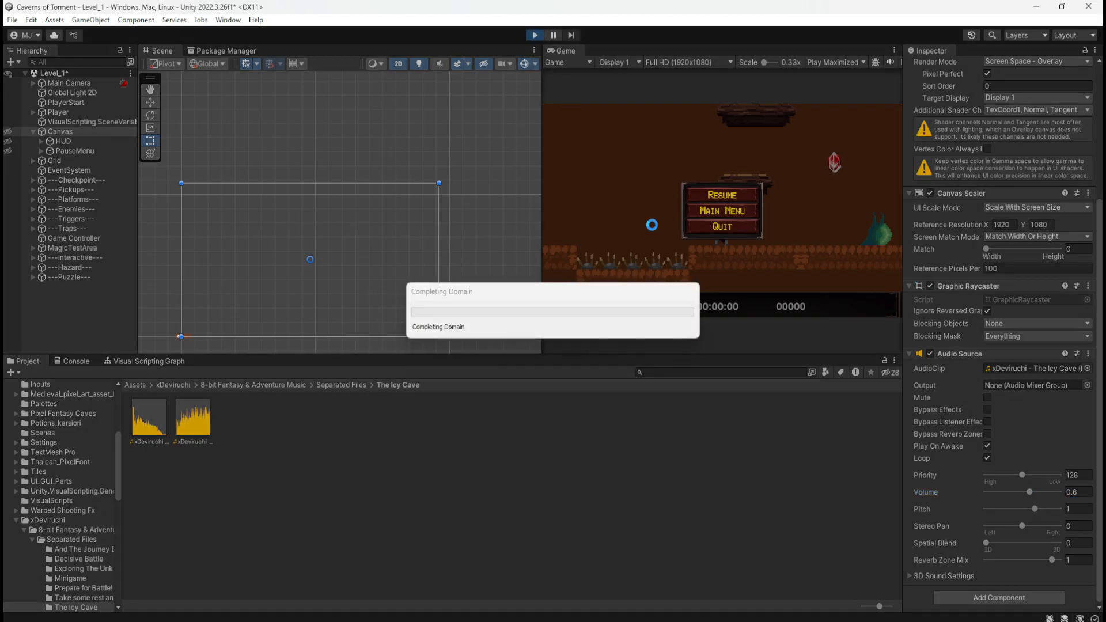
pyautogui.press('a')
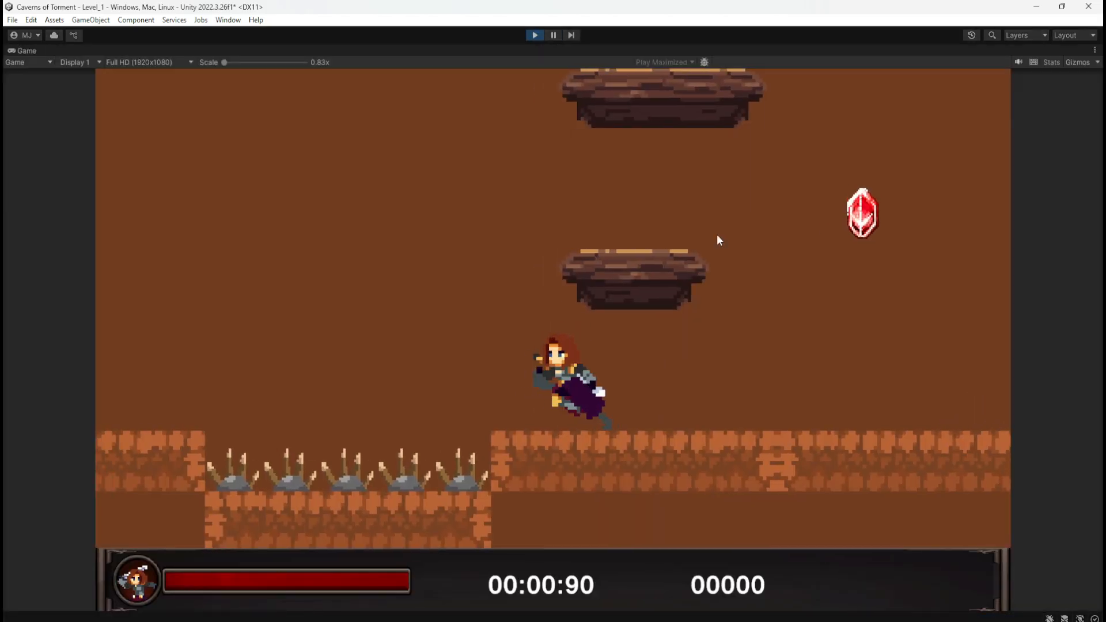
pyautogui.press('d')
pyautogui.press('space')
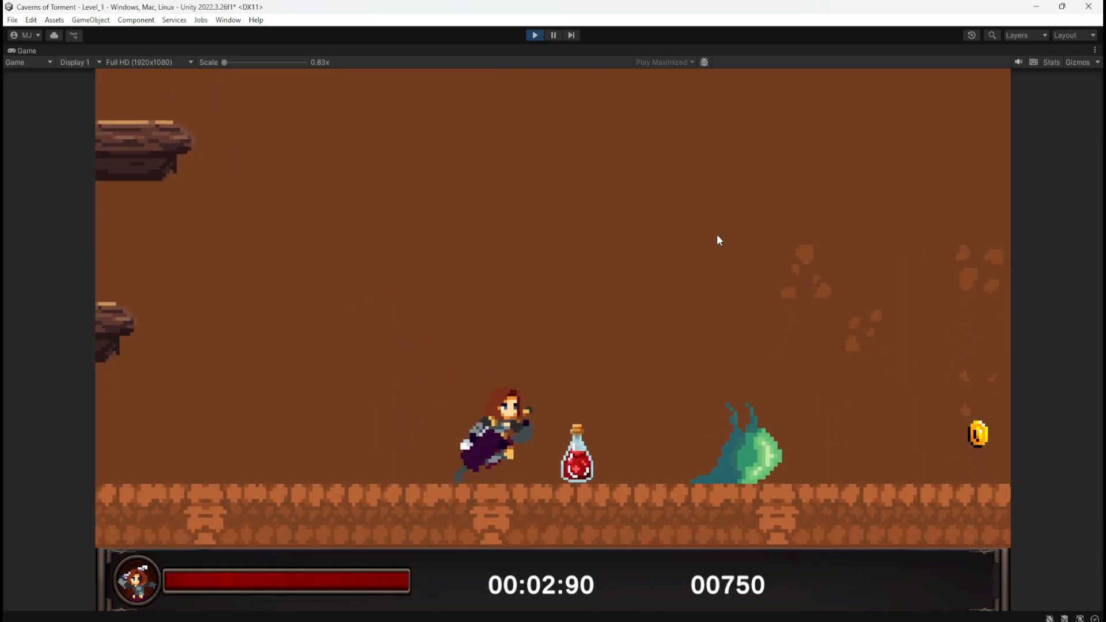
pyautogui.press('space')
pyautogui.press('space')
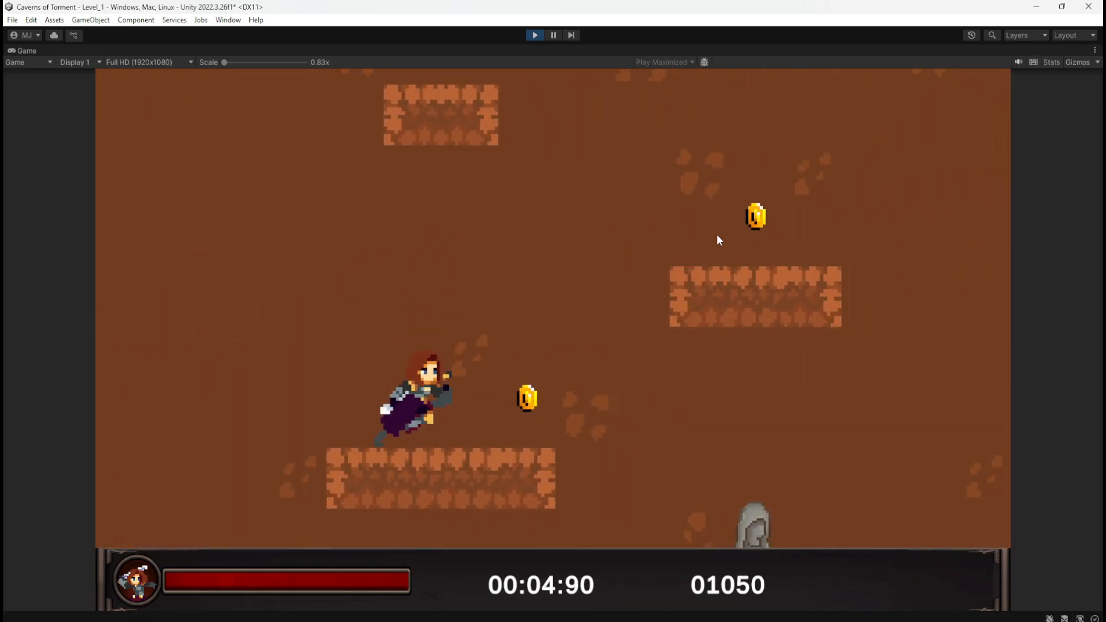
pyautogui.press('space')
pyautogui.press('a')
pyautogui.press('space')
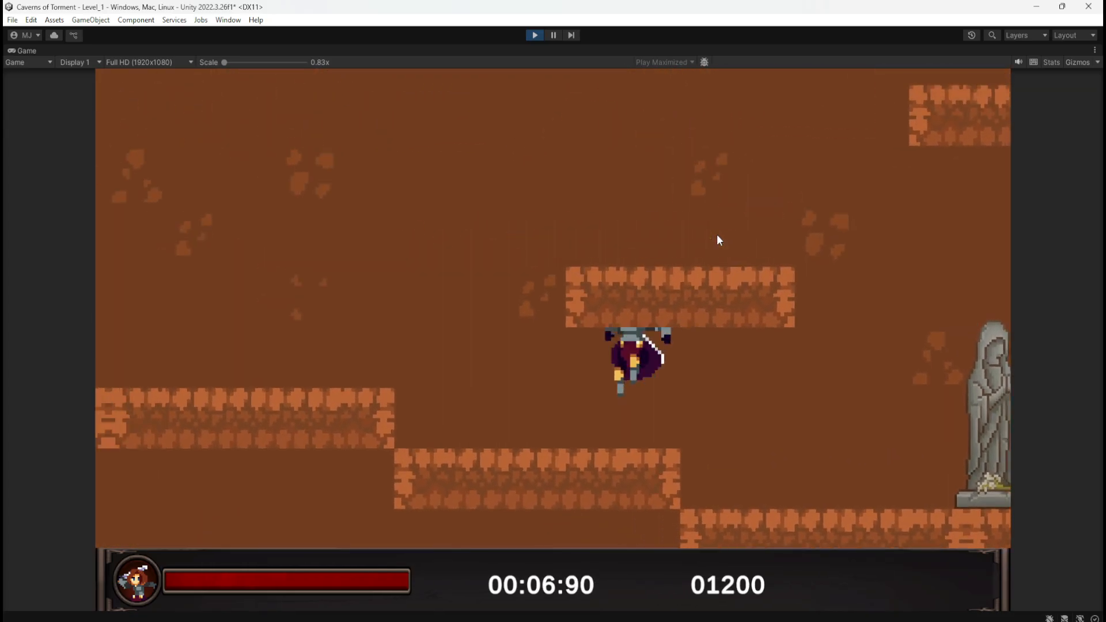
pyautogui.press('space')
pyautogui.press('d')
pyautogui.press('a')
pyautogui.press('space')
pyautogui.press('d')
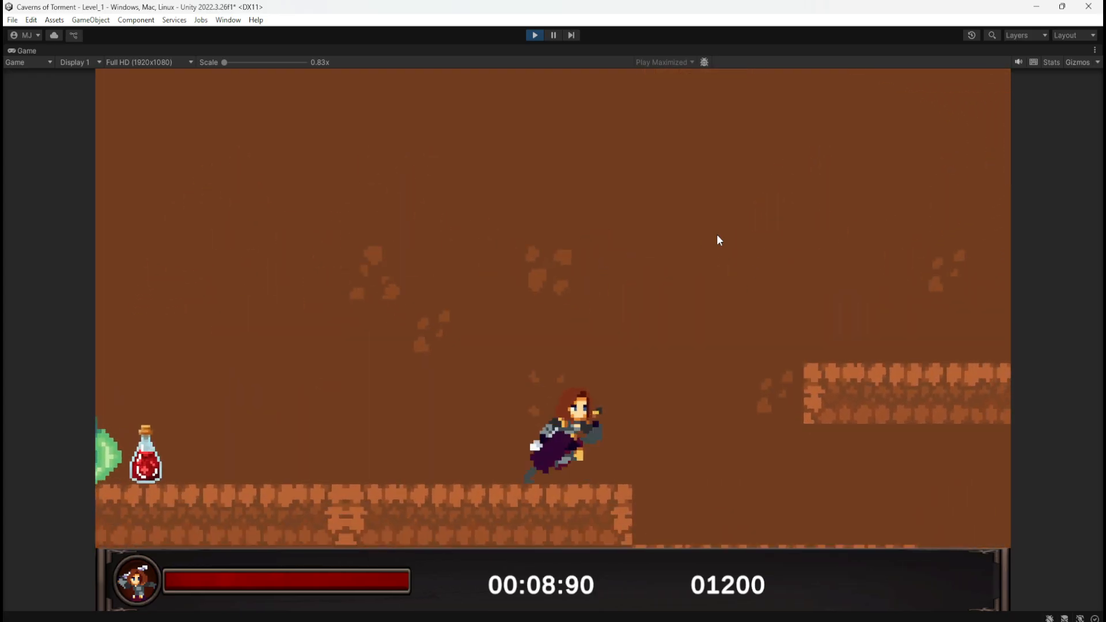
pyautogui.press('space')
pyautogui.press('space')
pyautogui.press('a')
pyautogui.press('space')
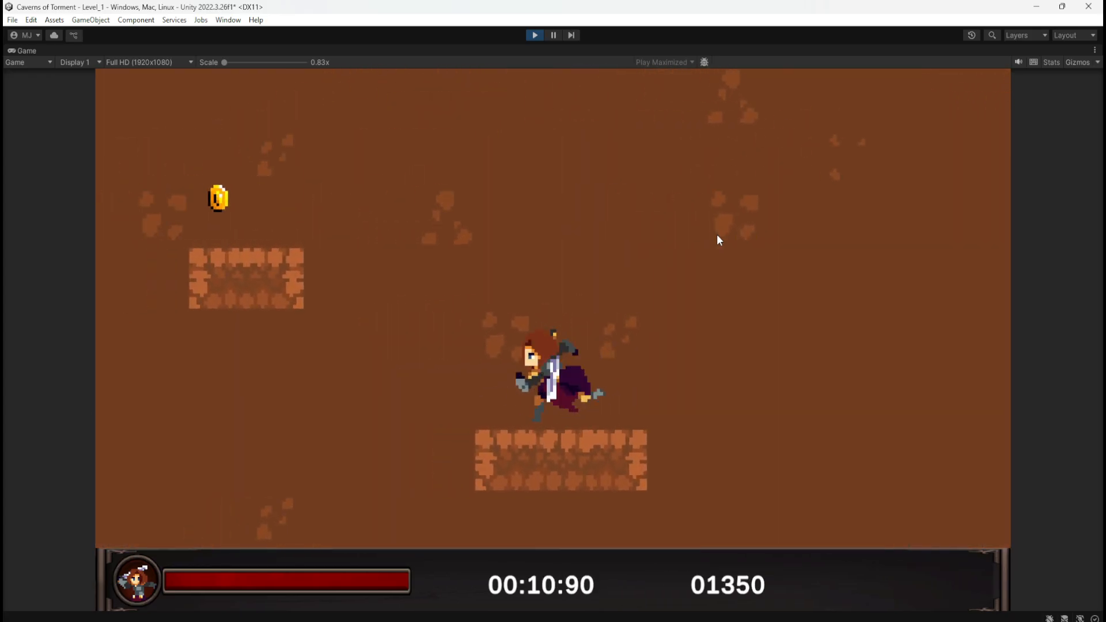
pyautogui.press('d')
pyautogui.press('space')
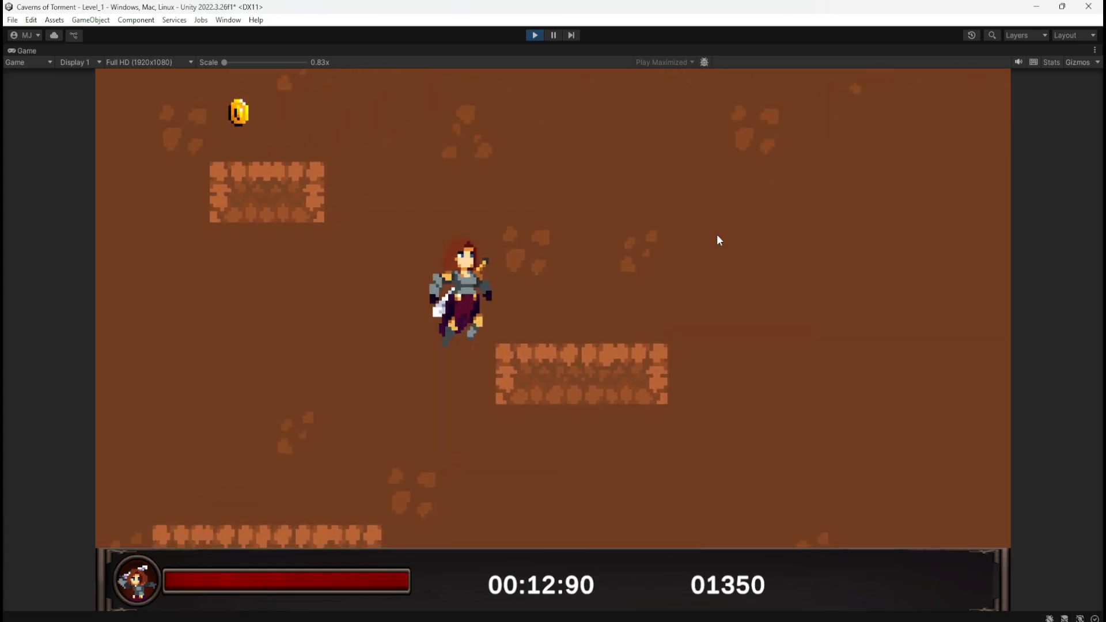
pyautogui.press('a')
pyautogui.press('space')
pyautogui.press('d')
pyautogui.press('space')
pyautogui.press('a')
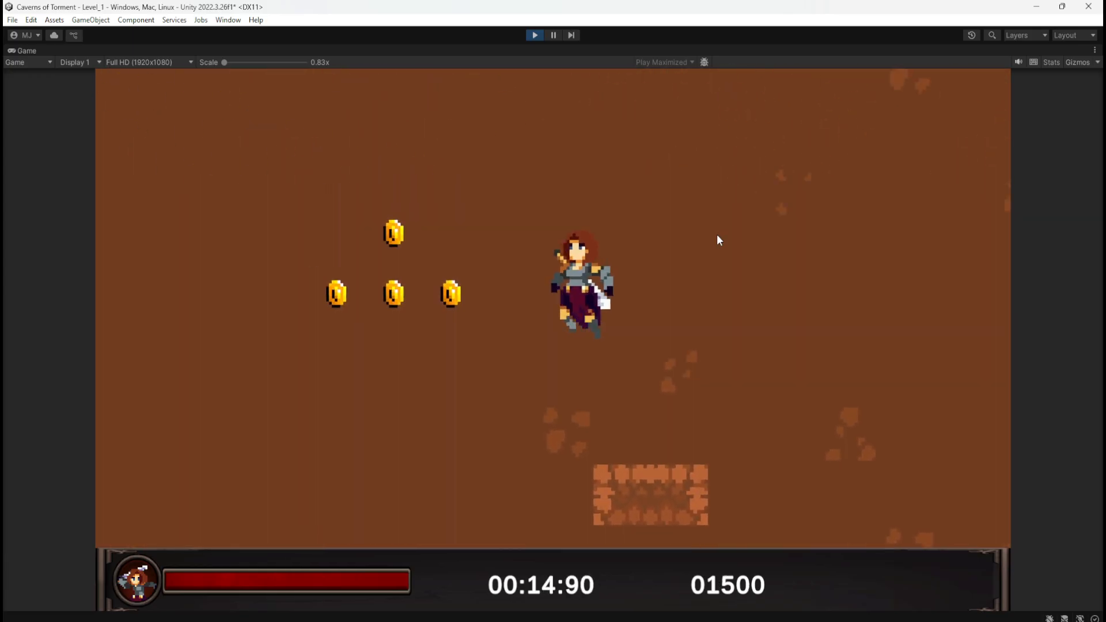
pyautogui.press('d')
pyautogui.press('d')
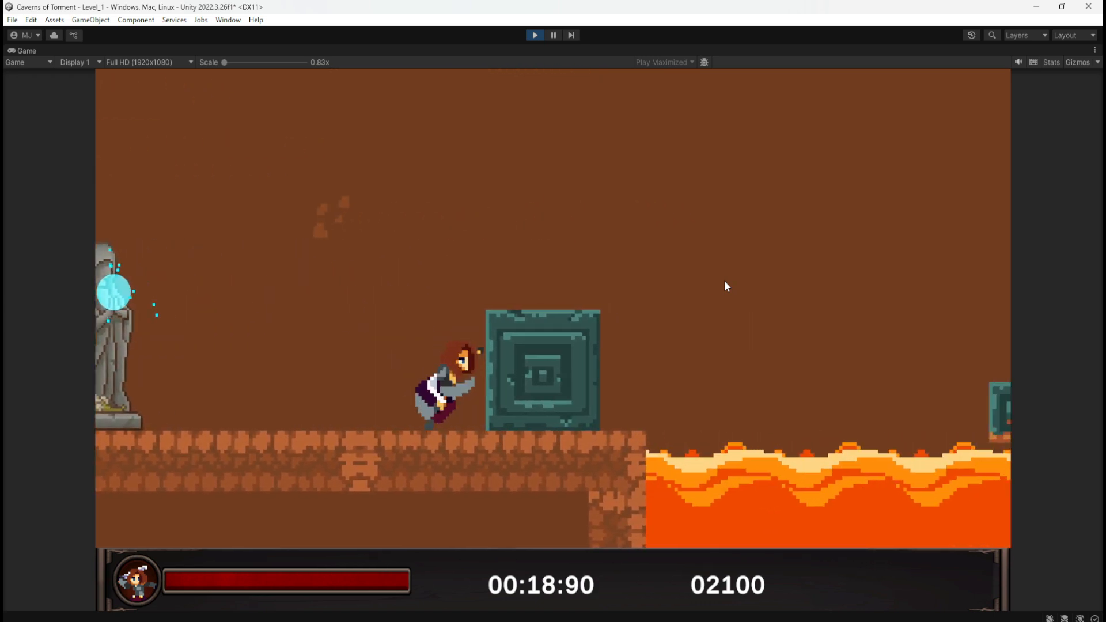
# Jump the character across the lava pit over the stone blocks to the lever area
pyautogui.press('space')
pyautogui.press('space')
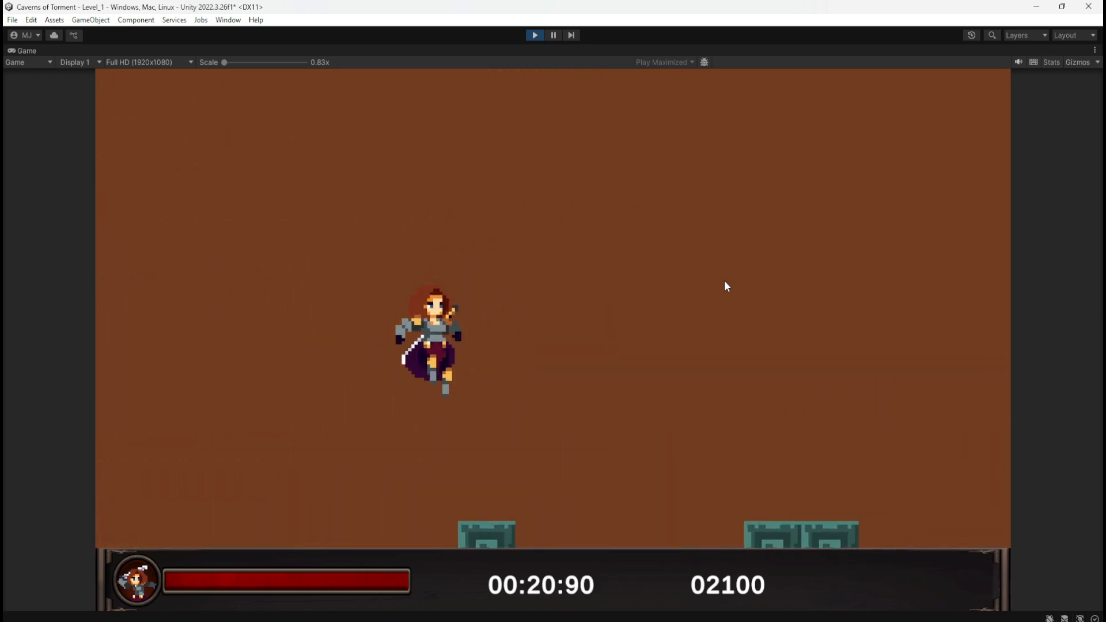
pyautogui.press('space')
pyautogui.press('d')
pyautogui.press('space')
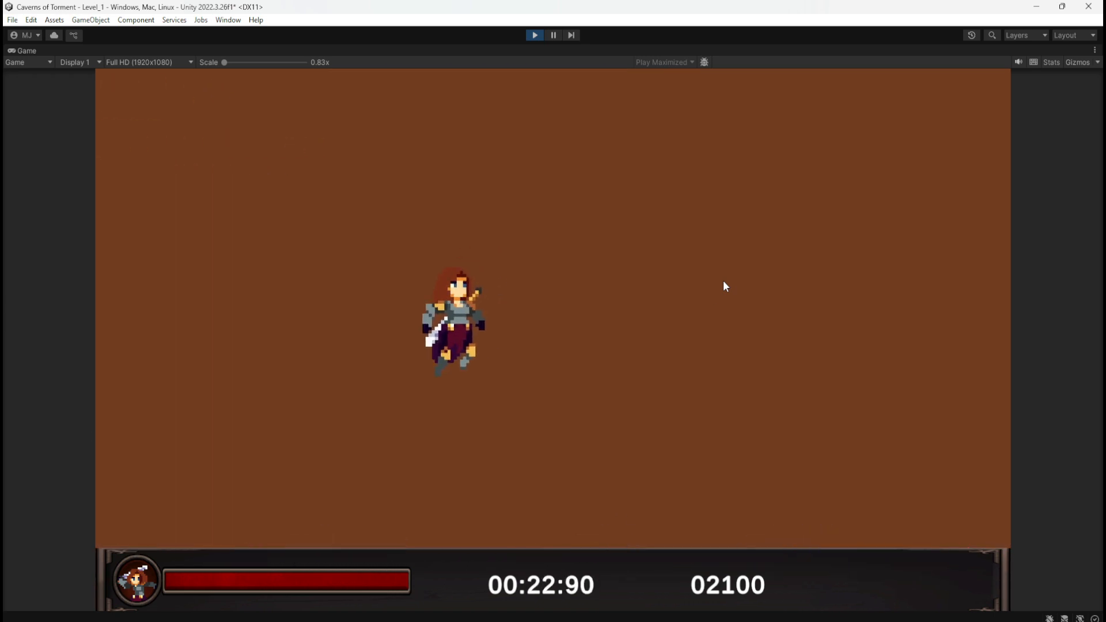
pyautogui.press('d')
pyautogui.press('space')
pyautogui.press('a')
pyautogui.press('d')
pyautogui.press('space')
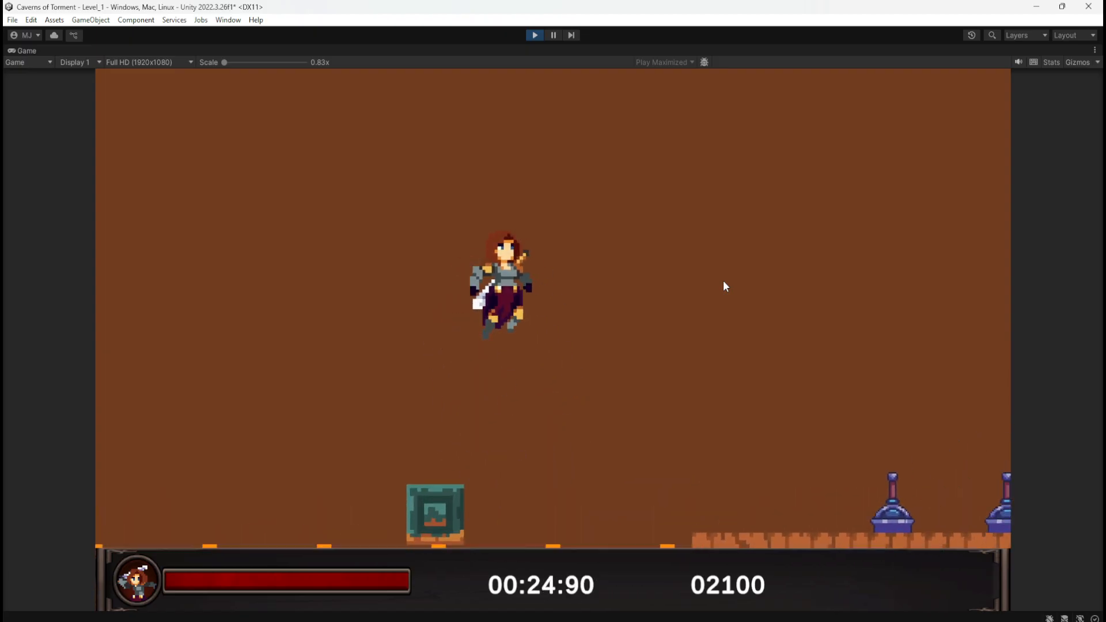
# Test the lever puzzle by flipping the levers to raise the carved stone gate
pyautogui.press('a')
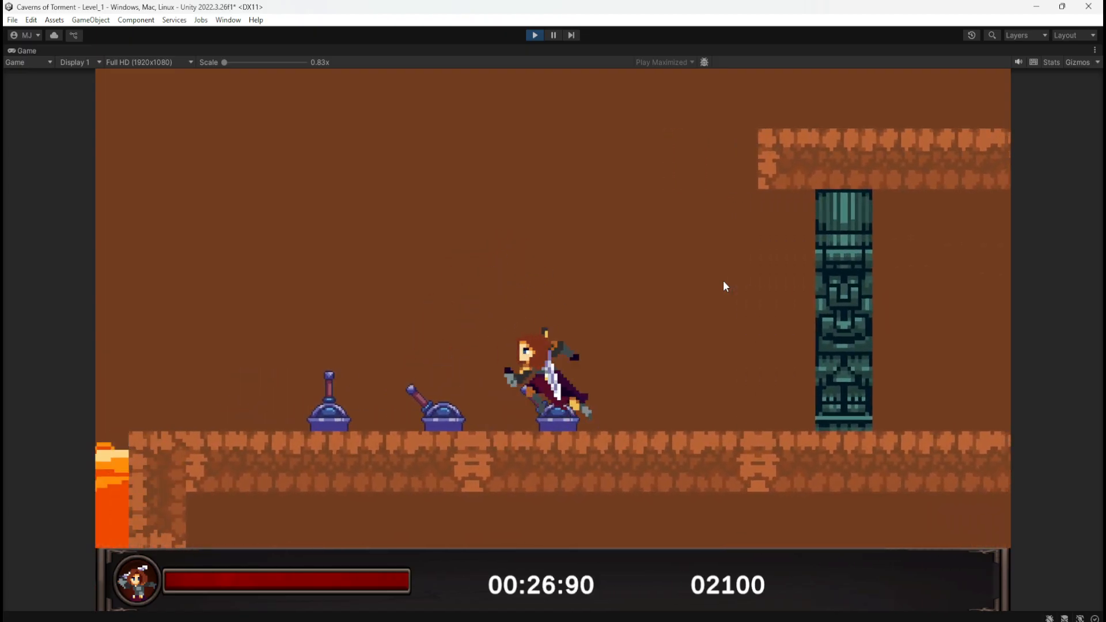
pyautogui.press('d')
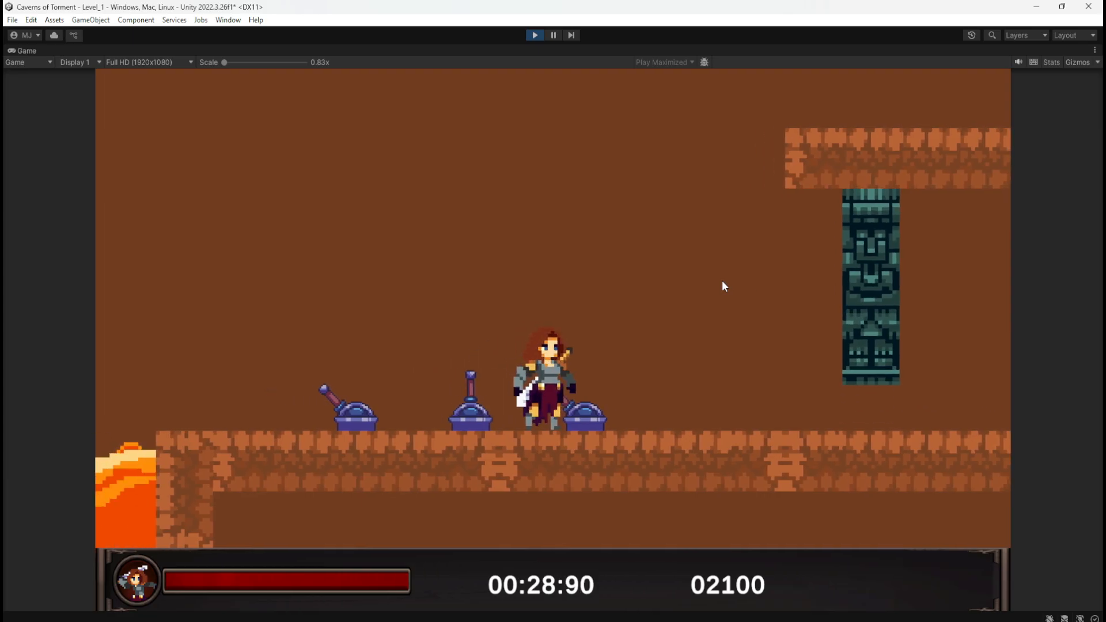
pyautogui.press('d')
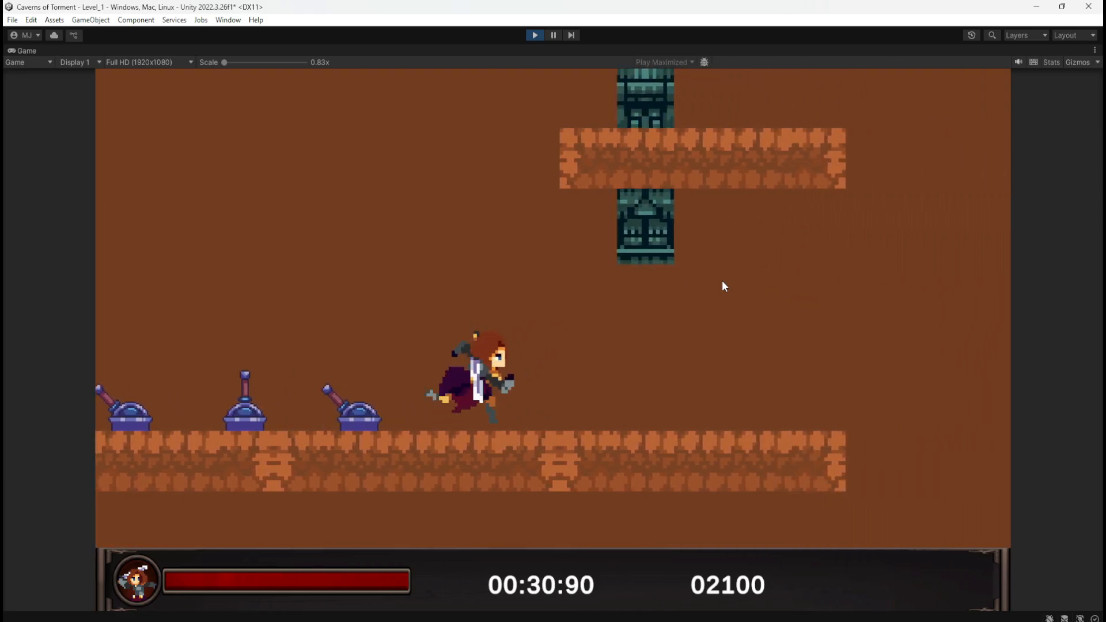
pyautogui.press('a')
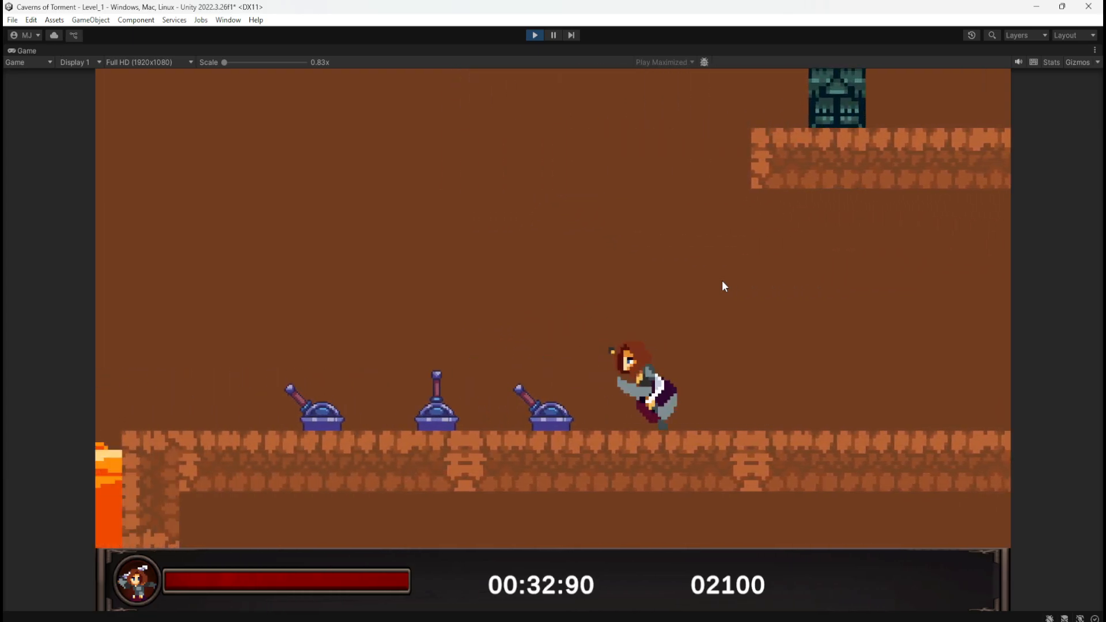
# Take the character back across the lava to the checkpoint statue and run back and forth around it with the music playing
pyautogui.press('a')
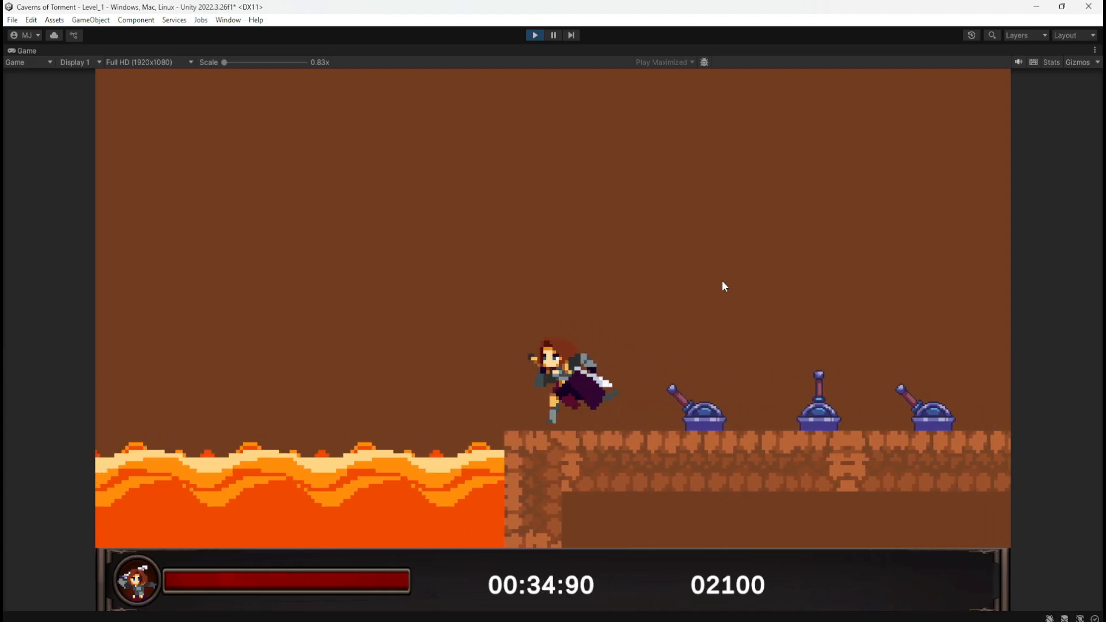
pyautogui.press('a')
pyautogui.press('space')
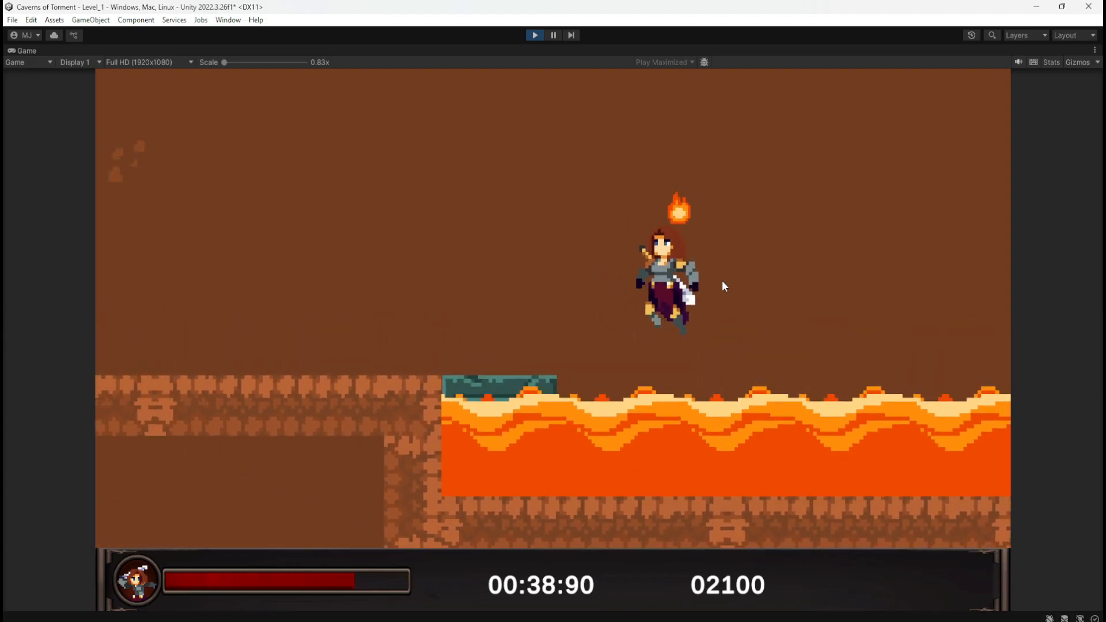
pyautogui.press('a')
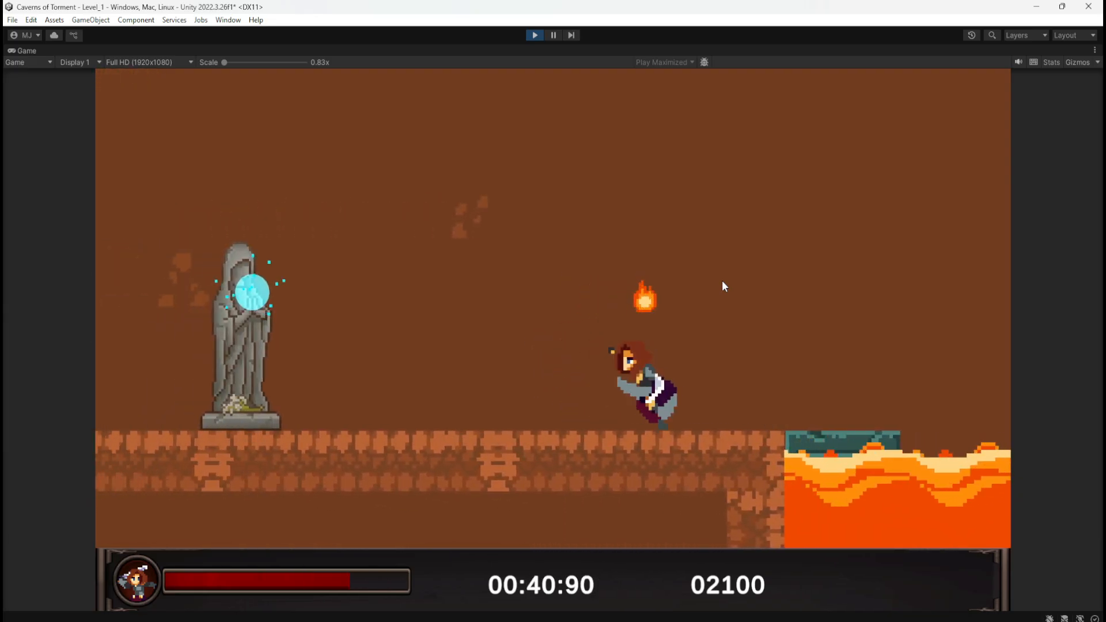
pyautogui.press('a')
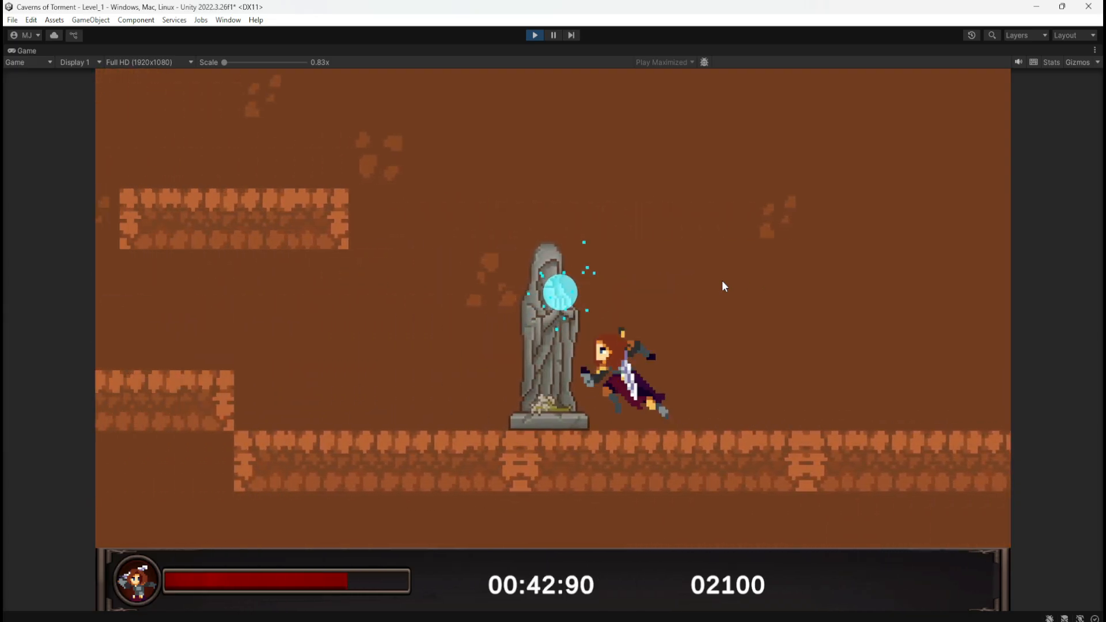
pyautogui.press('d')
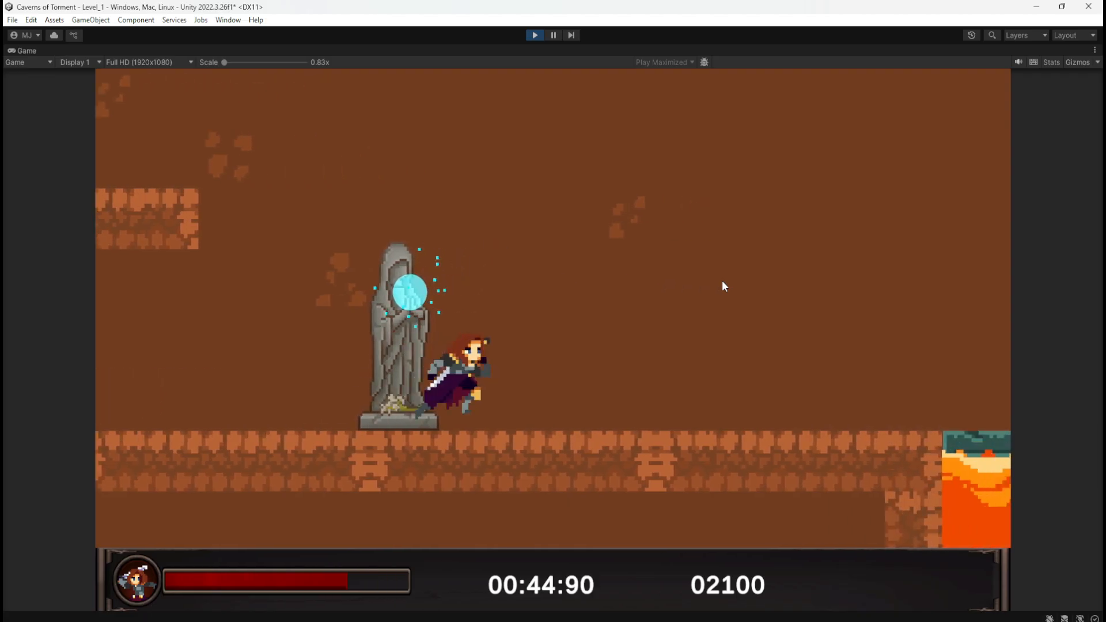
pyautogui.press('a')
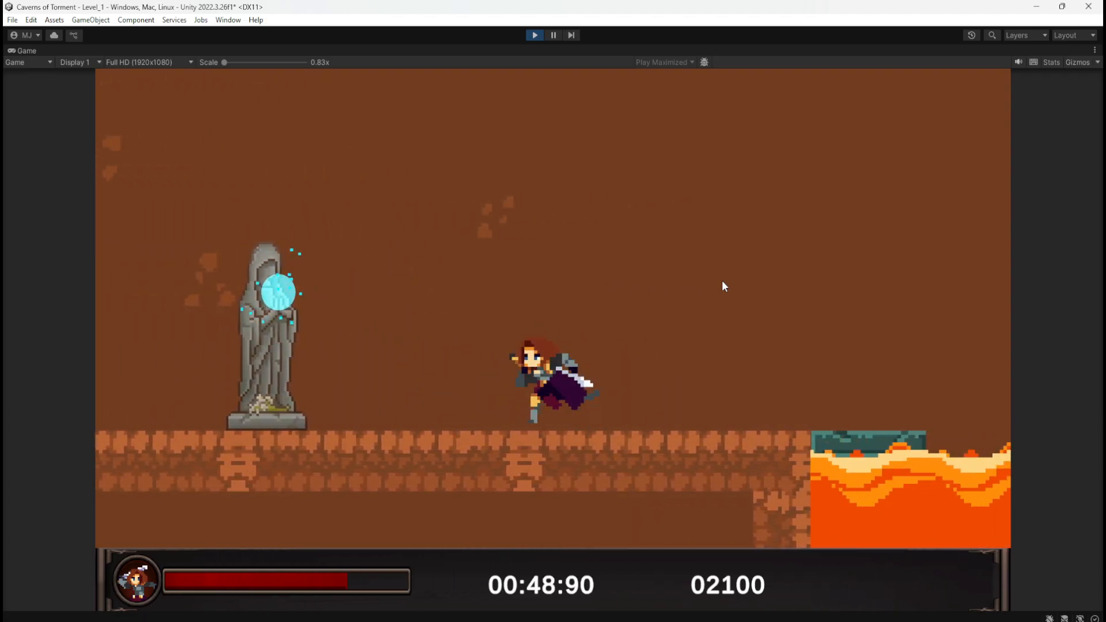
pyautogui.press('d')
pyautogui.press('a')
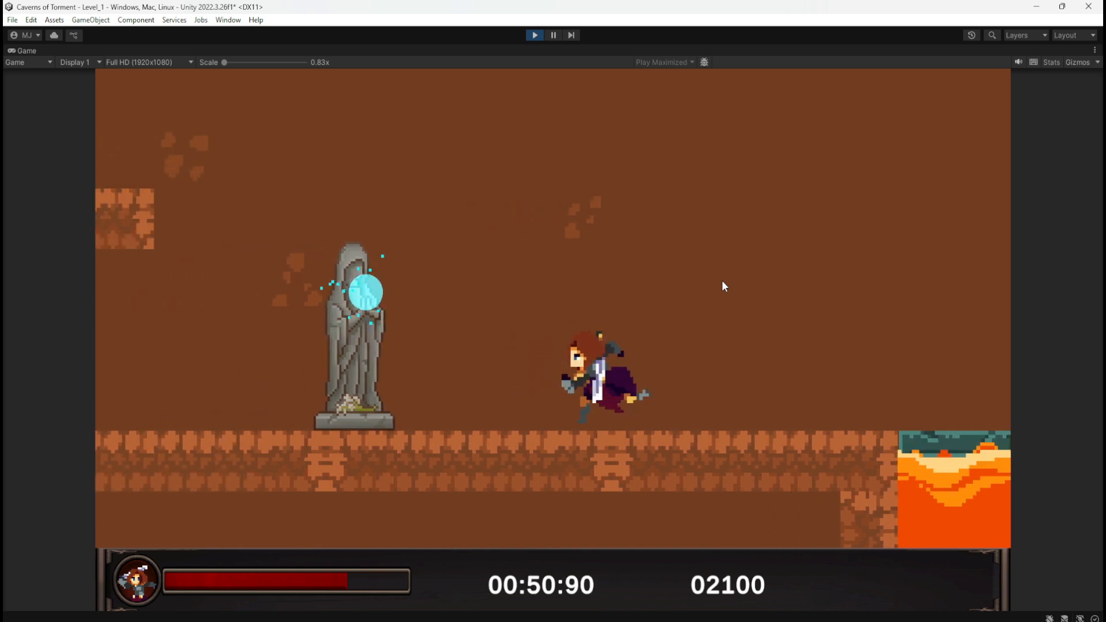
pyautogui.press('d')
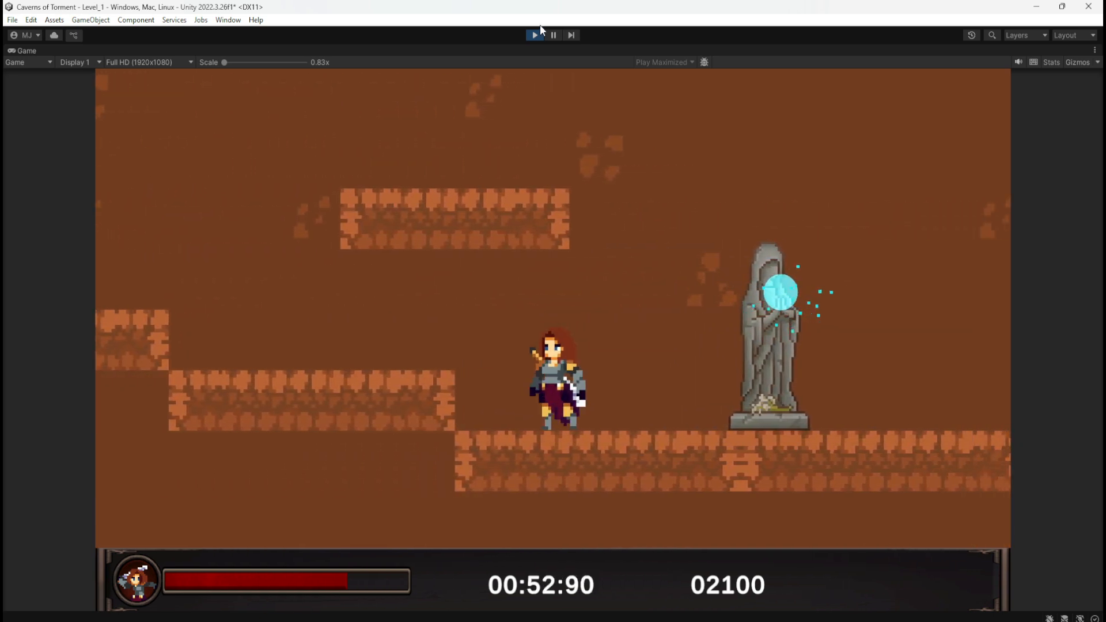
# Run the character back and forth between the checkpoint statue and the lava edge, and stop the playtest
pyautogui.press('d')
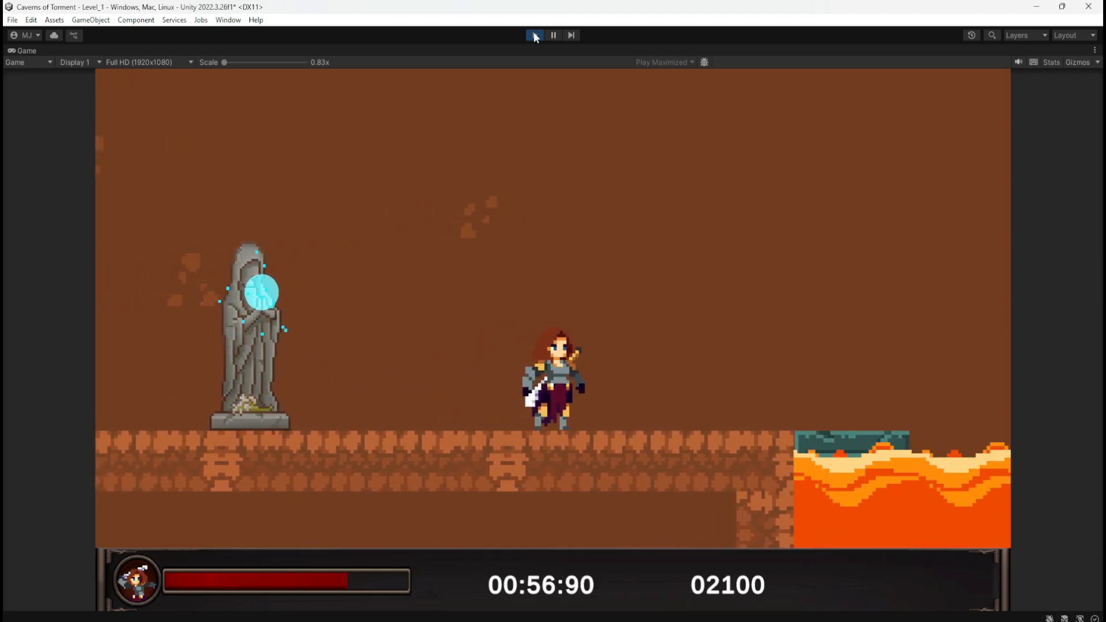
pyautogui.press('d')
pyautogui.press('a')
pyautogui.press('a')
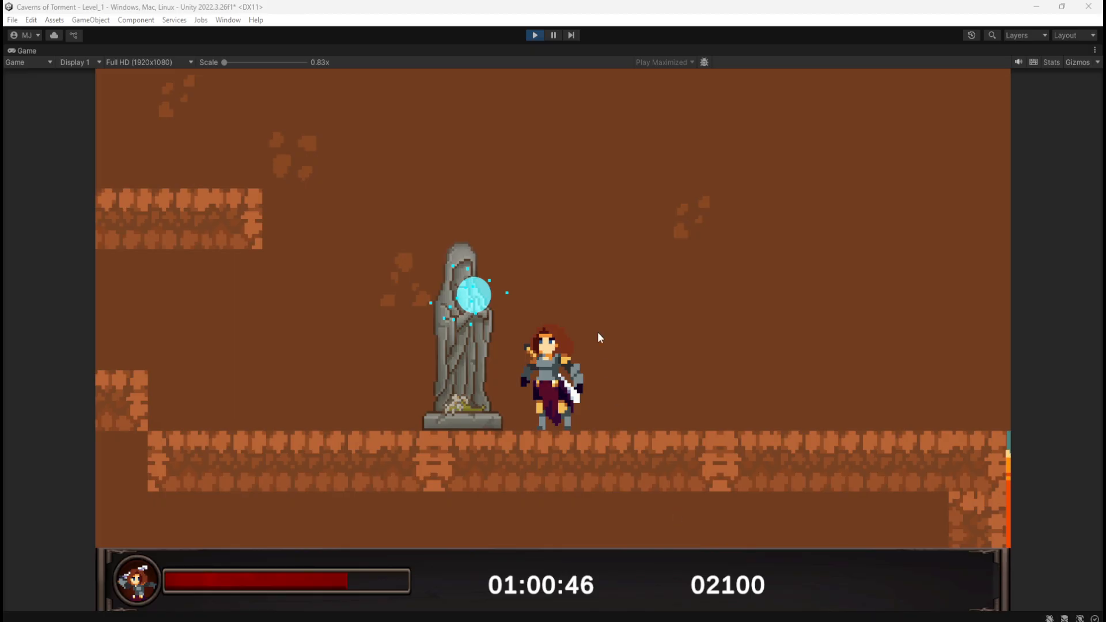
pyautogui.press('d')
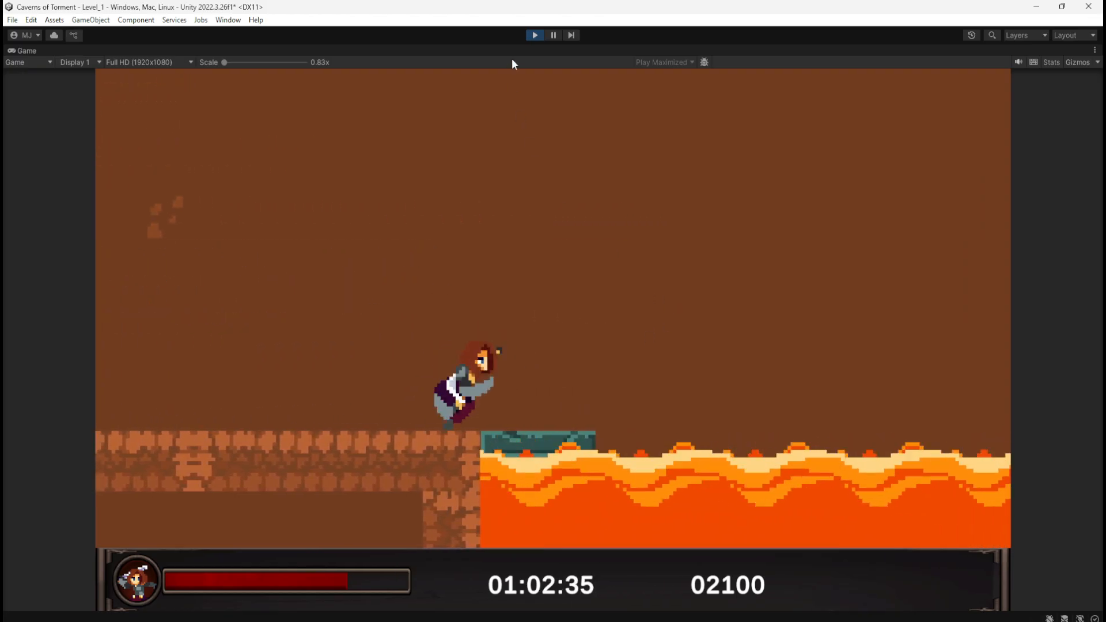
pyautogui.click(537, 34)
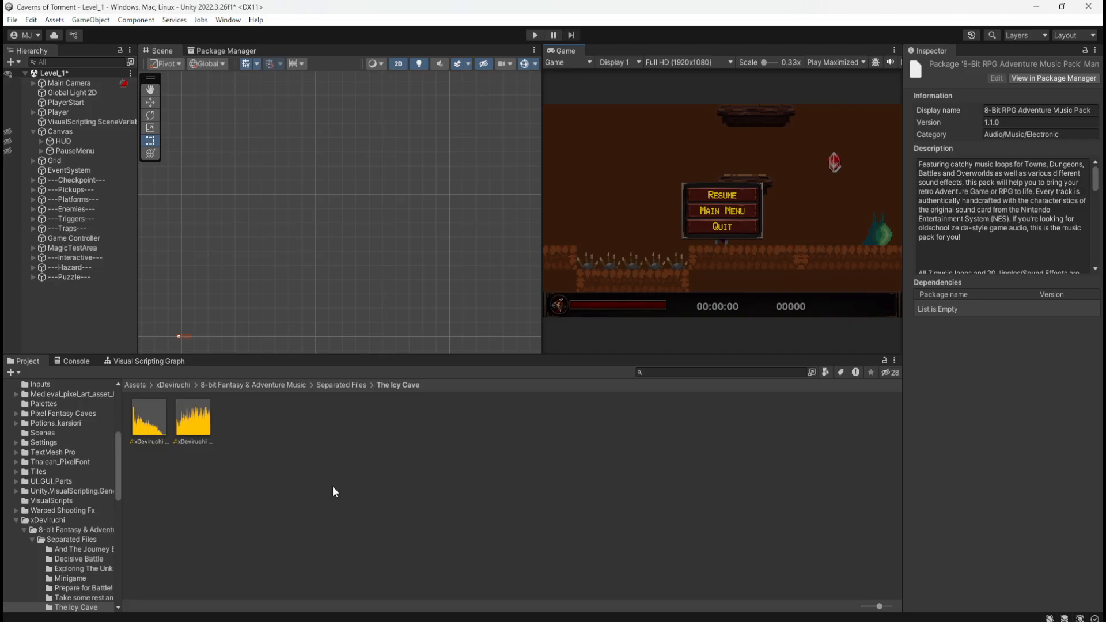
# Playtest Level_1 again, pause the game and return to the main menu to hear the music change
pyautogui.click(535, 35)
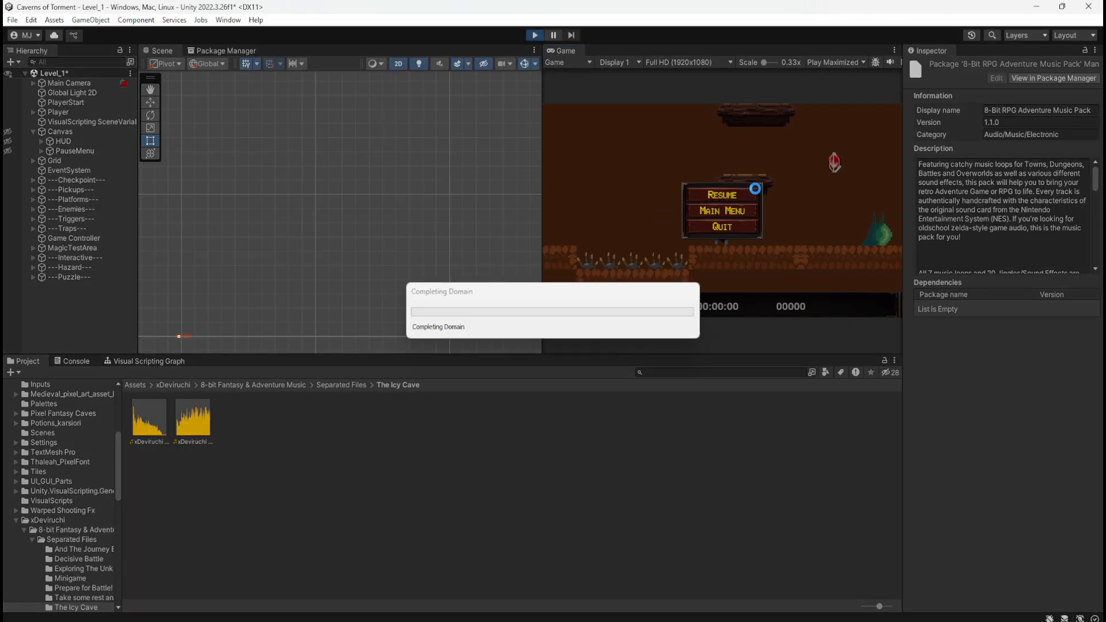
pyautogui.press('d')
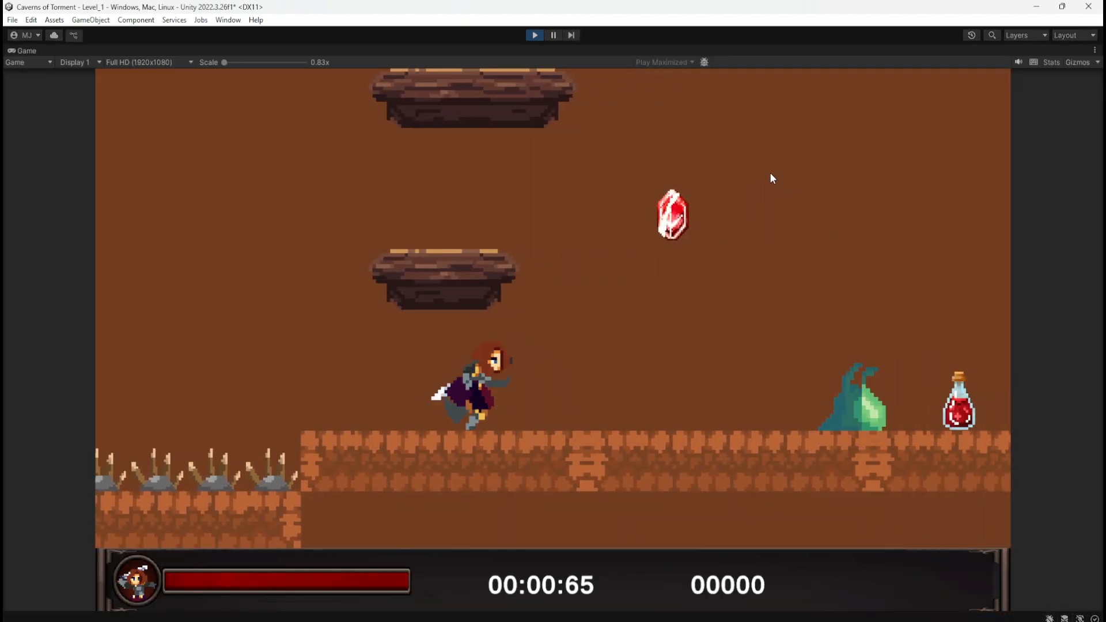
pyautogui.press('Escape')
pyautogui.click(607, 334)
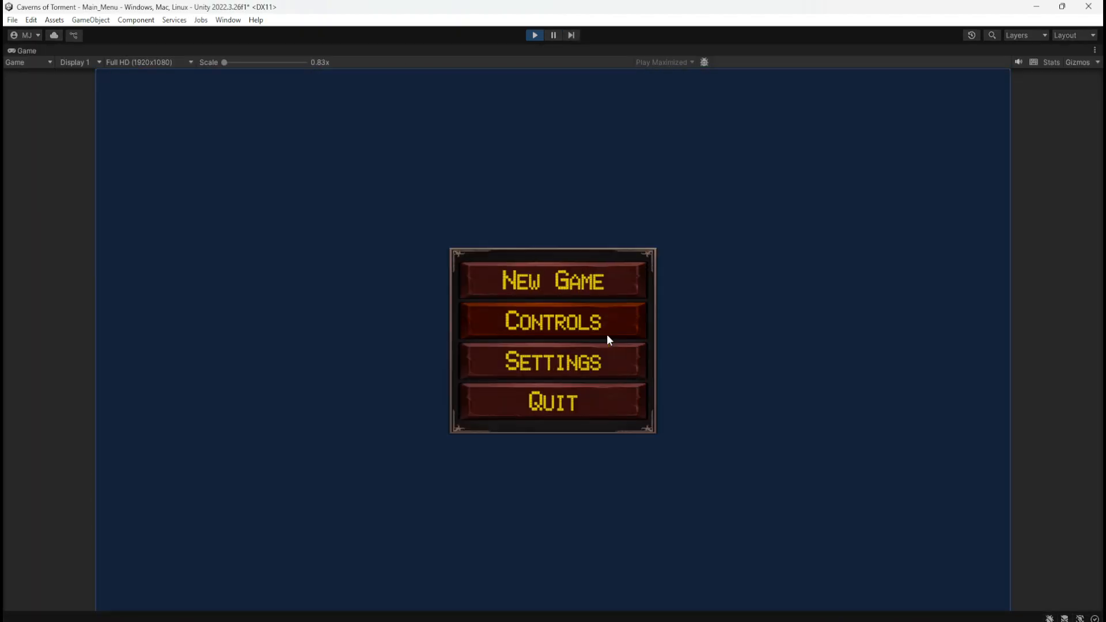
# Start a new game and go back to the main menu twice to check the music switching, and end the playtest
pyautogui.click(620, 283)
pyautogui.press('Escape')
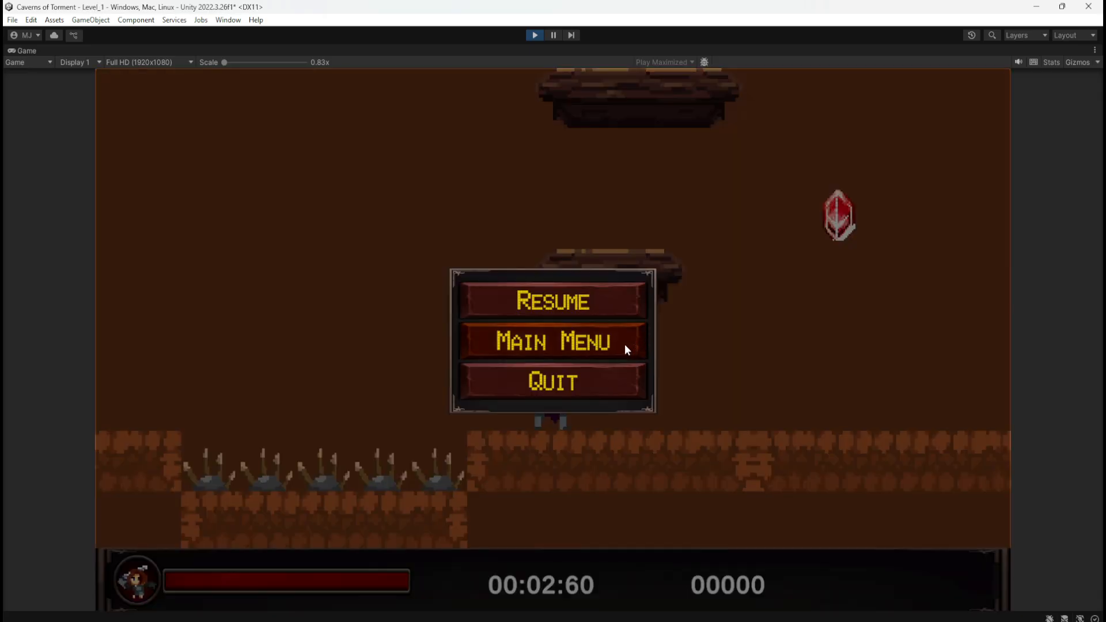
pyautogui.click(617, 344)
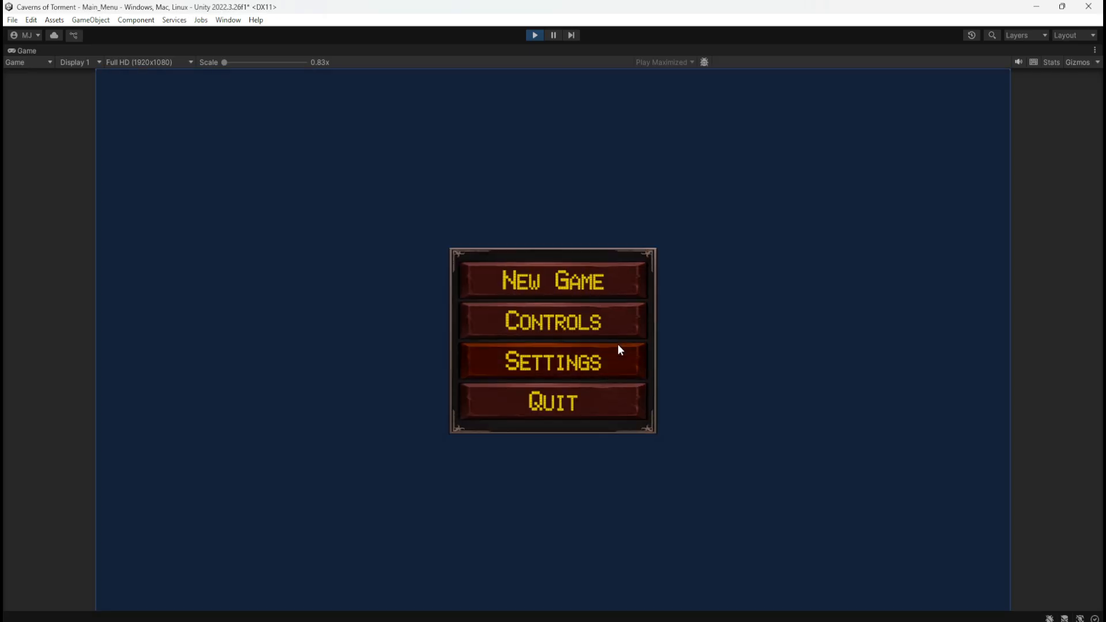
pyautogui.click(644, 288)
pyautogui.press('Escape')
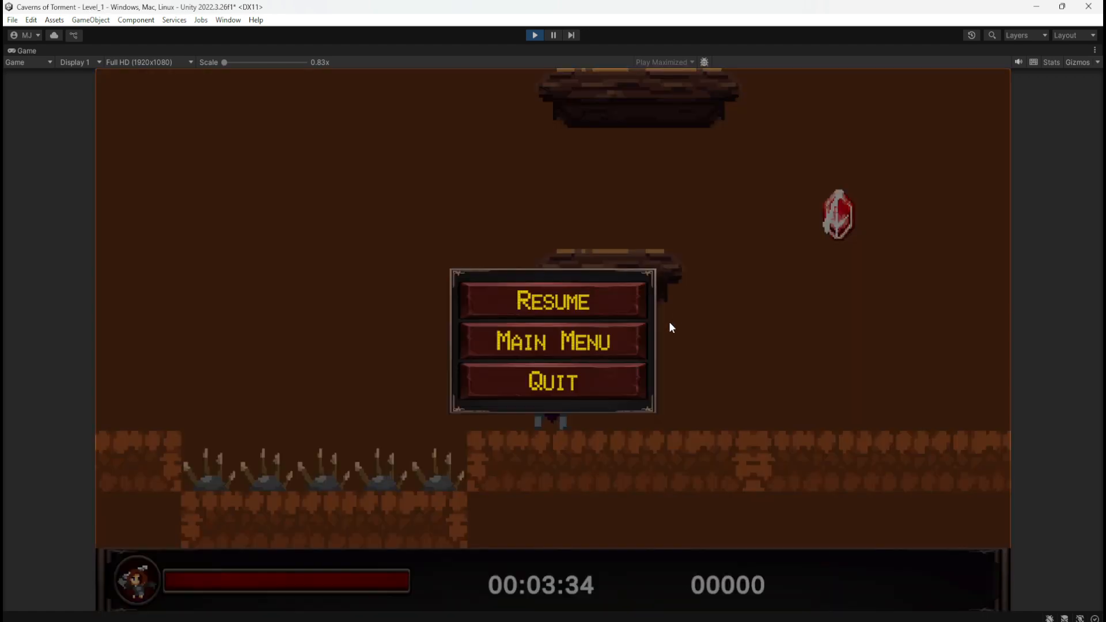
pyautogui.click(606, 344)
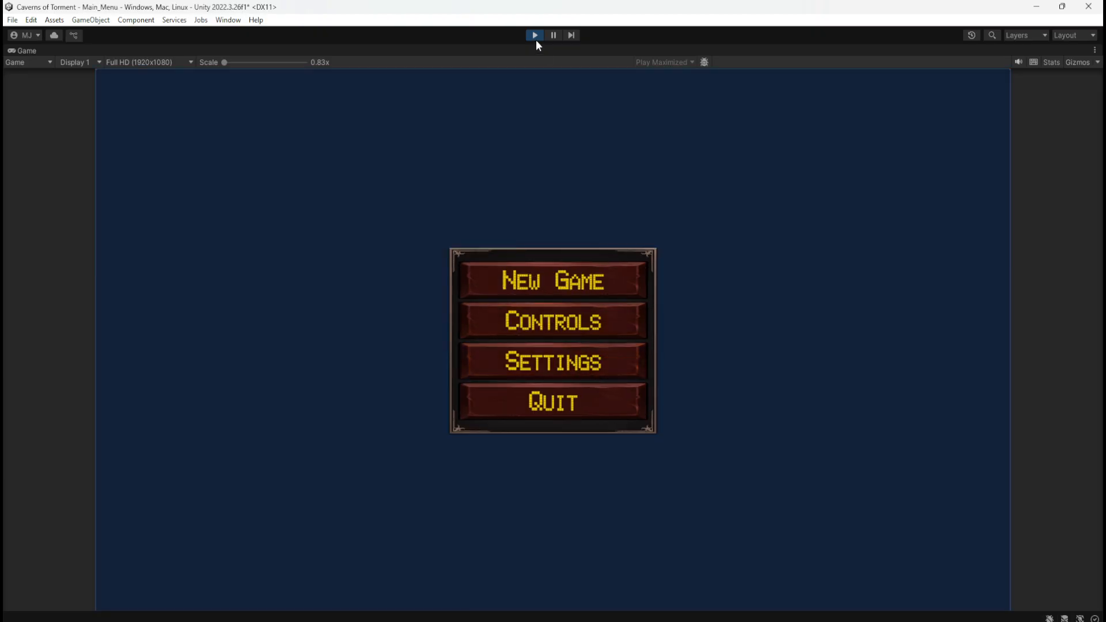
pyautogui.click(535, 36)
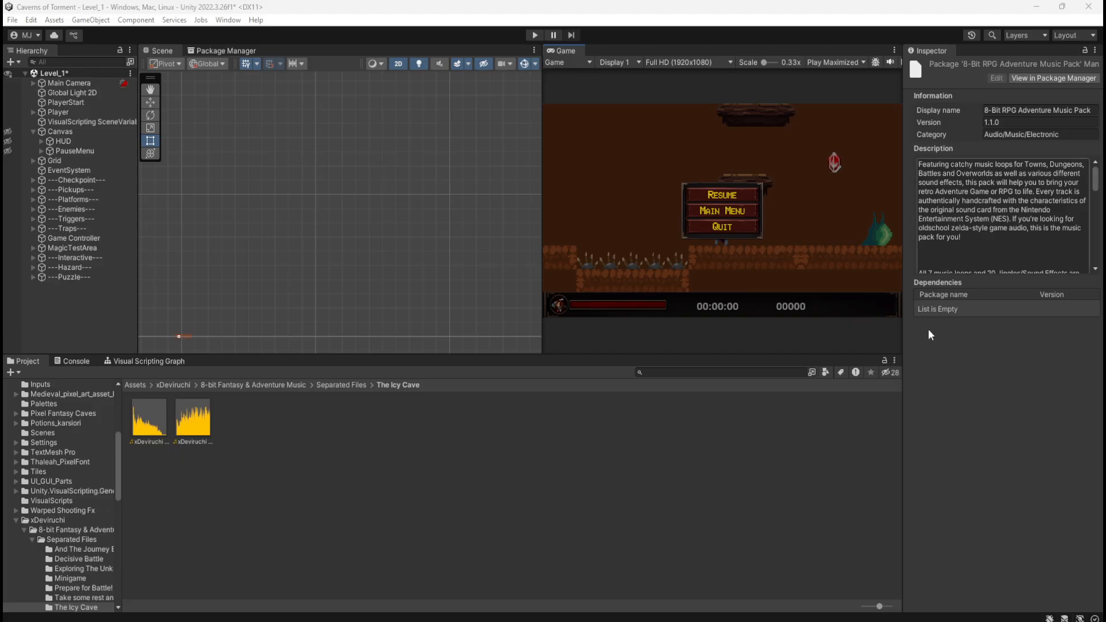
# Save the Level_1 scene and open the project's Scenes folder
pyautogui.click(449, 476)
pyautogui.hotkey('ctrl', 's')
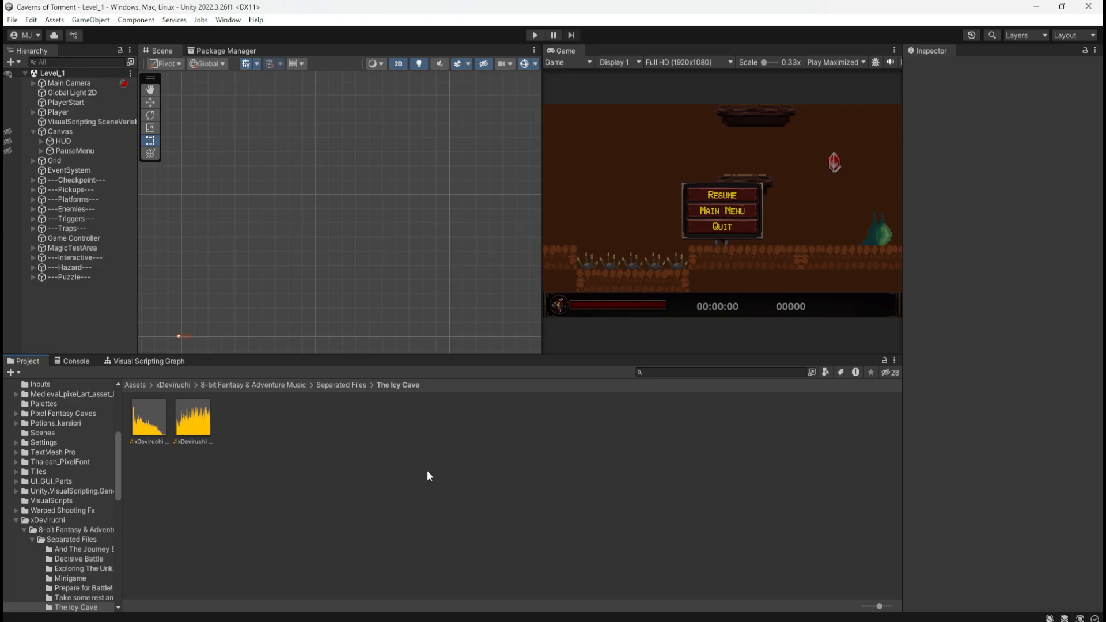
pyautogui.click(130, 385)
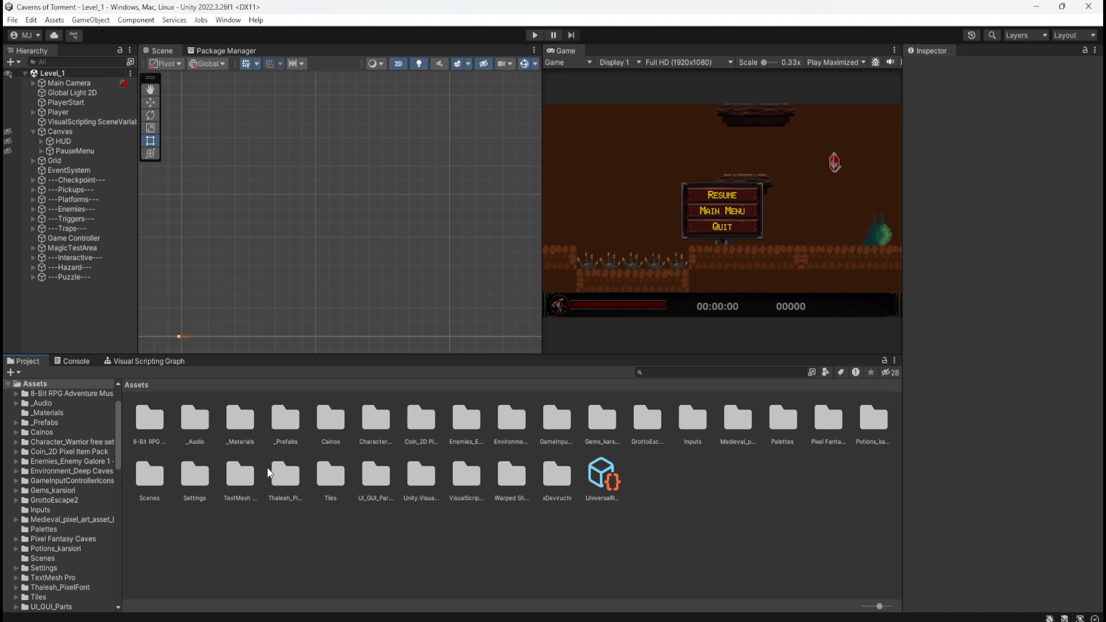
pyautogui.doubleClick(151, 475)
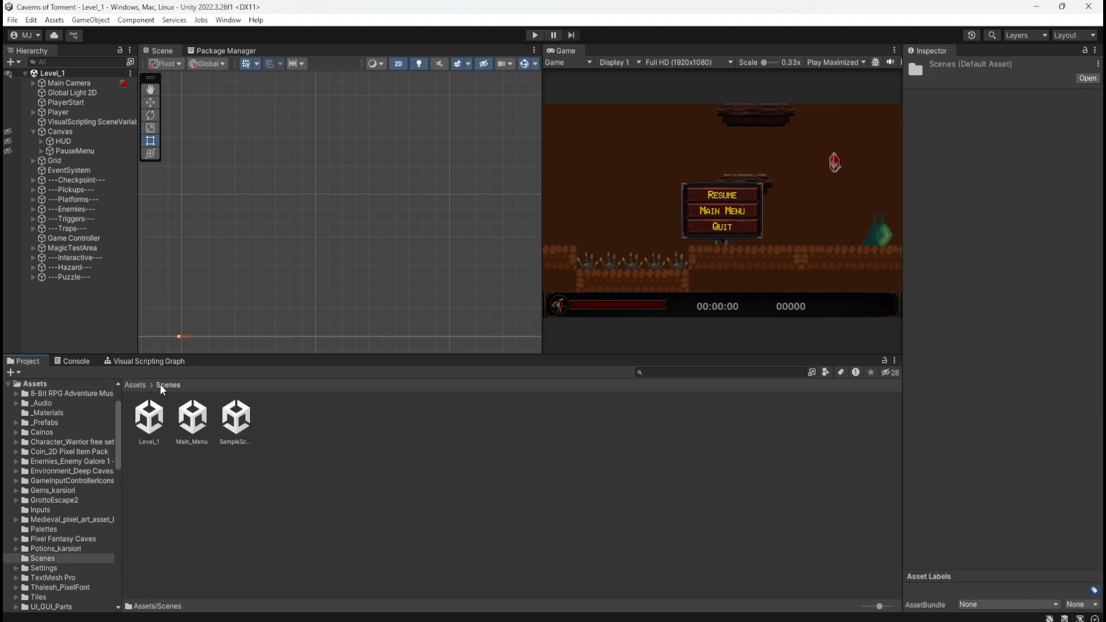
pyautogui.click(135, 385)
pyautogui.doubleClick(190, 466)
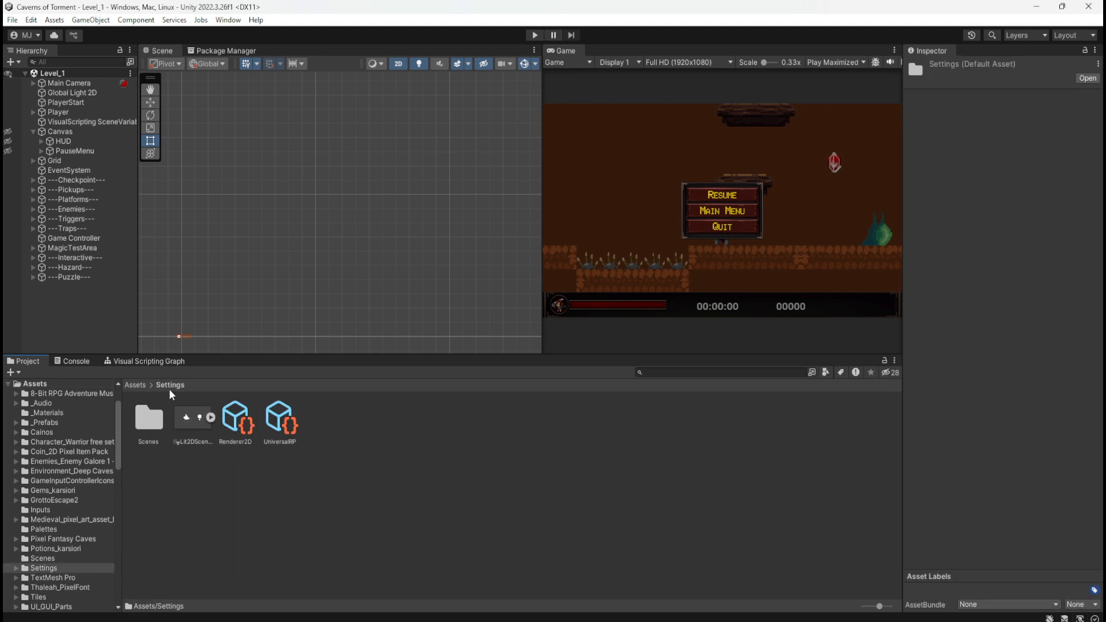
pyautogui.click(135, 385)
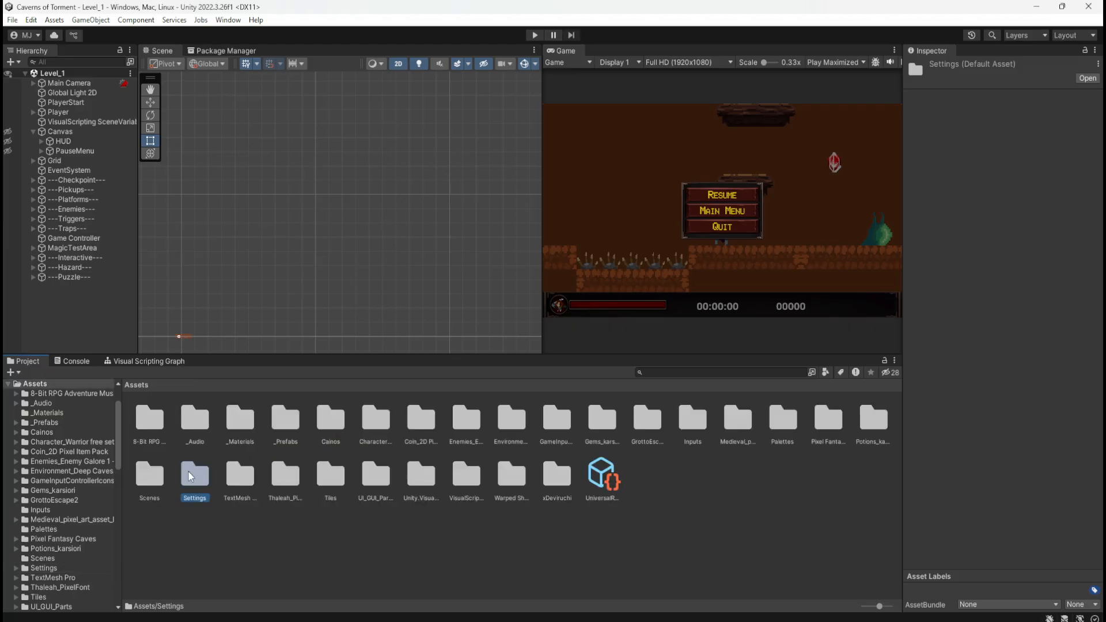
pyautogui.doubleClick(189, 473)
pyautogui.doubleClick(158, 441)
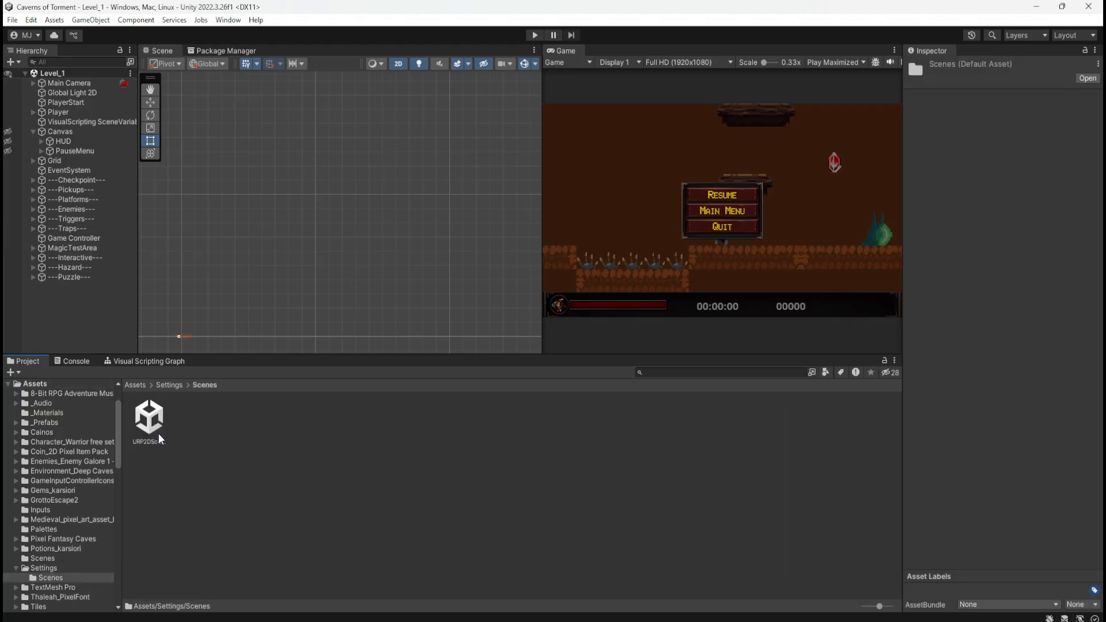
pyautogui.click(163, 384)
pyautogui.click(137, 385)
pyautogui.doubleClick(147, 472)
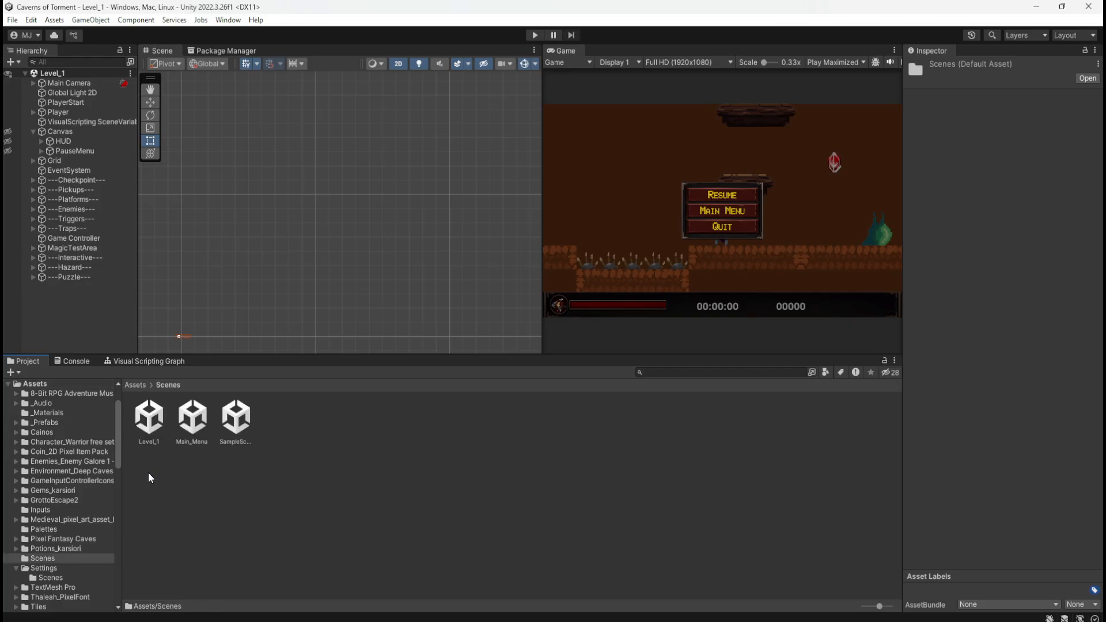
# Open the Main_Menu scene and expand its Canvas in the Hierarchy
pyautogui.doubleClick(192, 418)
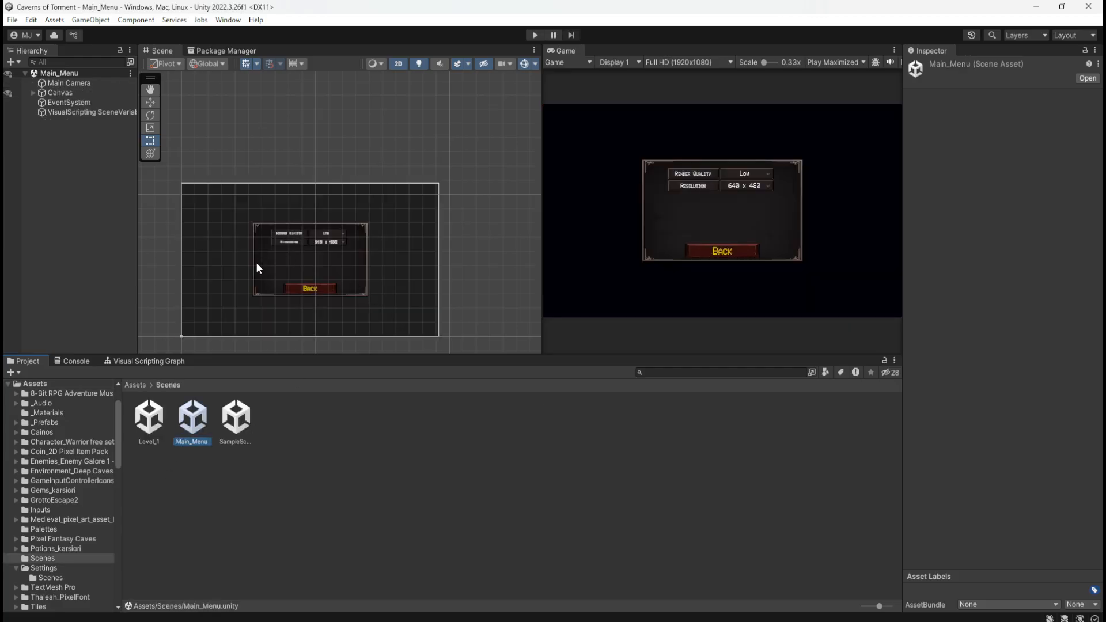
pyautogui.scroll(3, 241, 305)
pyautogui.click(80, 85)
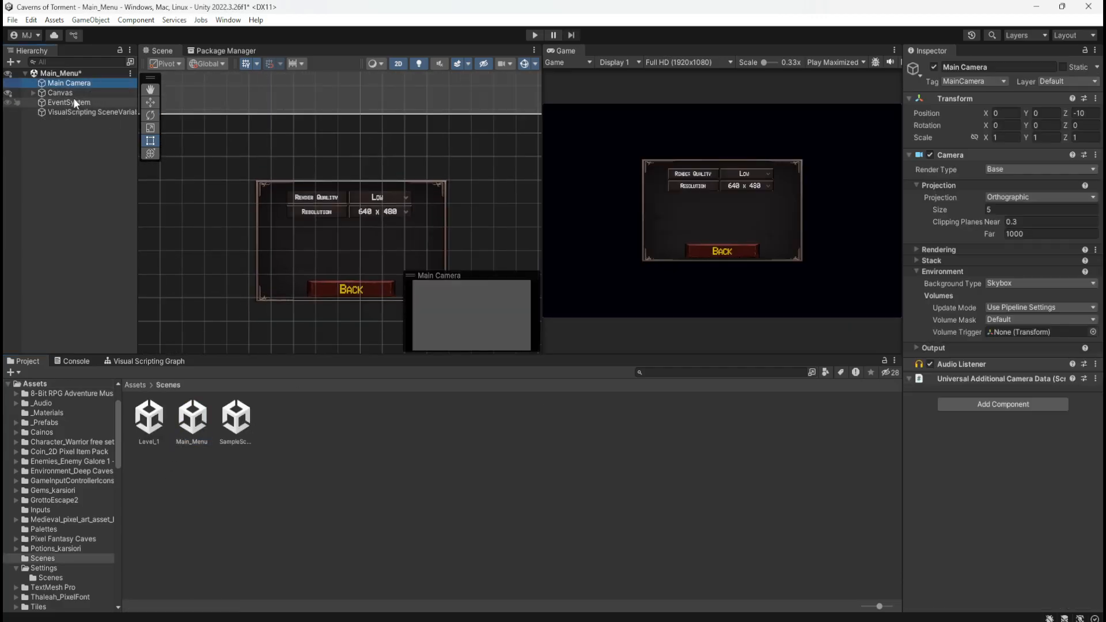
pyautogui.click(73, 102)
pyautogui.click(81, 93)
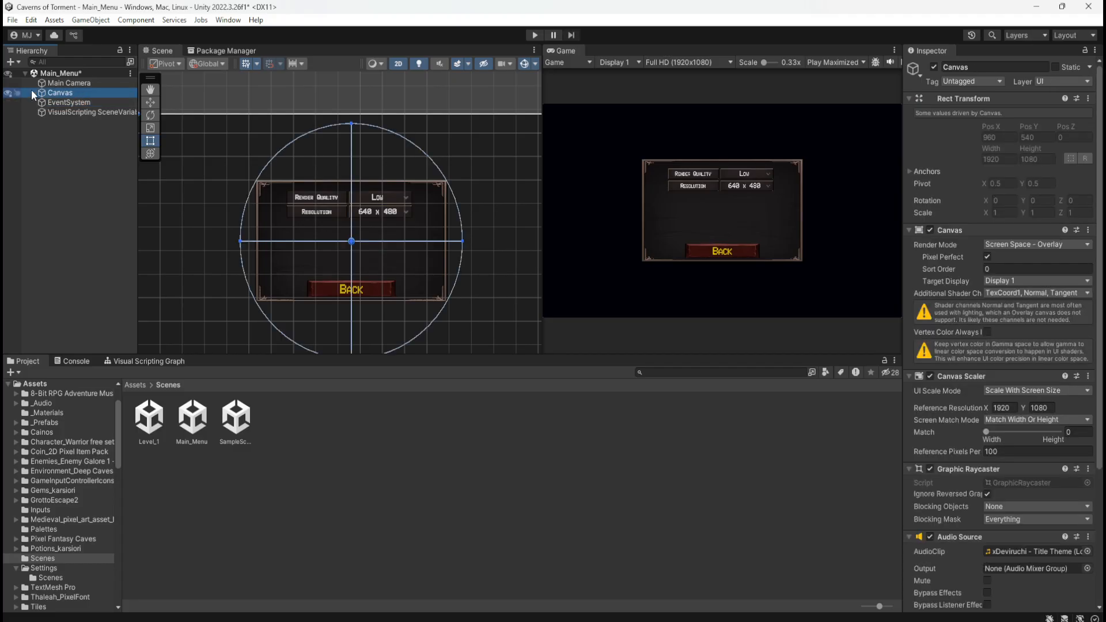
pyautogui.click(33, 93)
# Review the MainMenu, ControlsMenu and SettingsMenu panels in the Scene view by toggling their visibility, leaving SettingsMenu shown
pyautogui.click(9, 112)
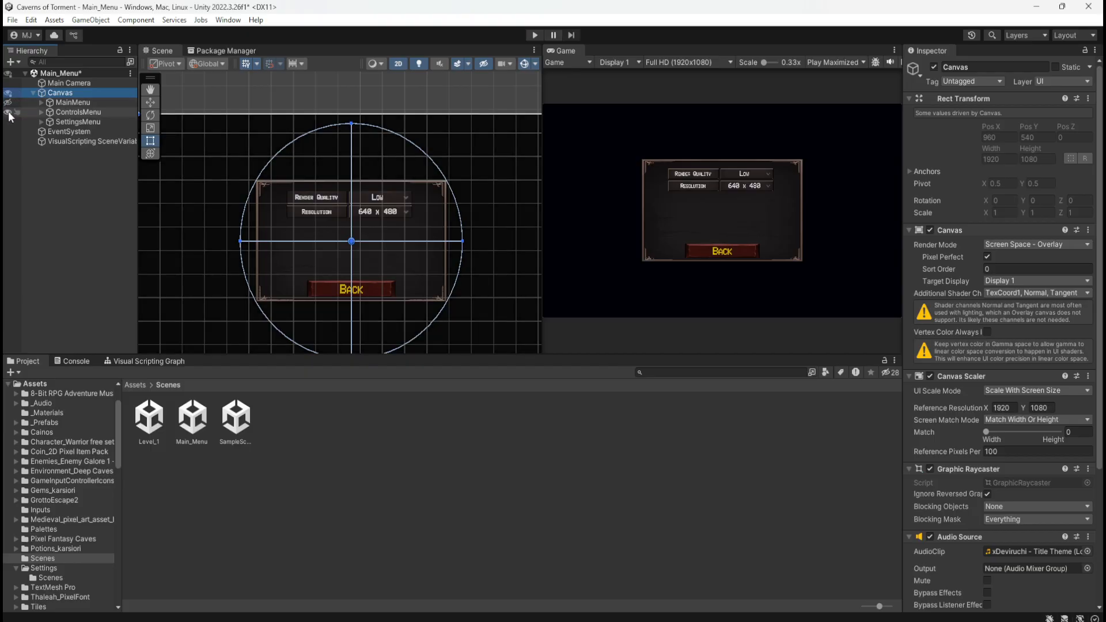
pyautogui.click(9, 113)
pyautogui.click(9, 93)
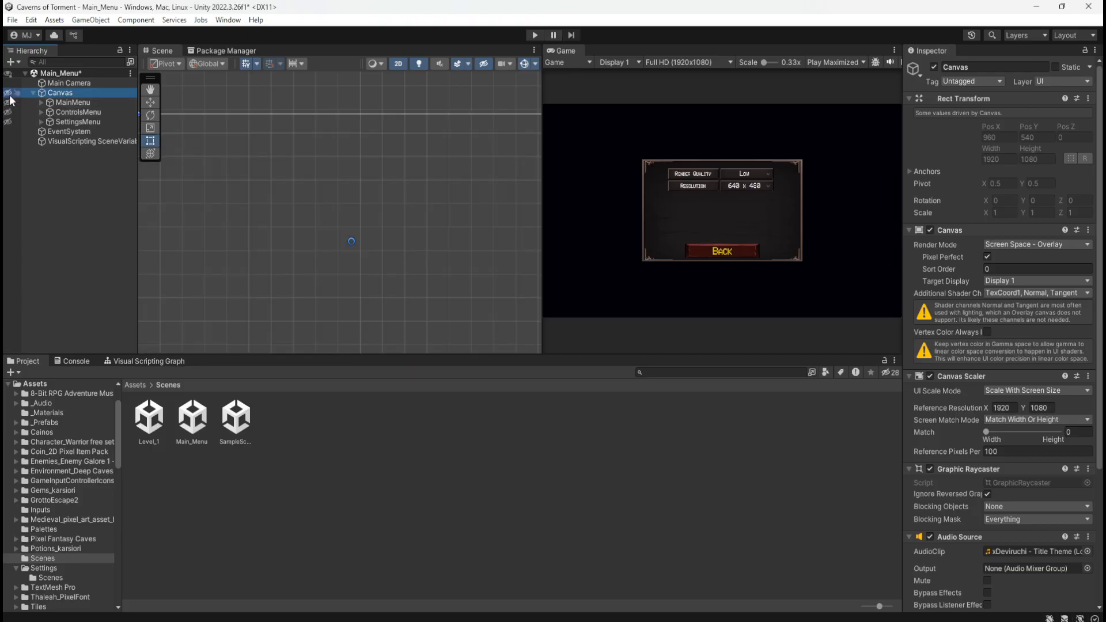
pyautogui.click(9, 93)
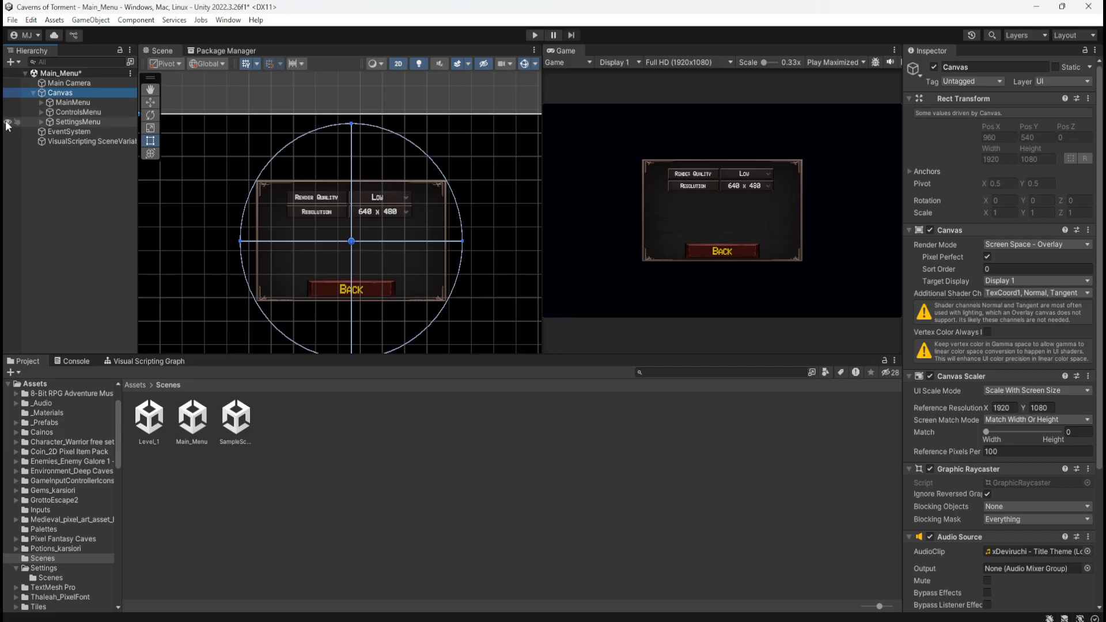
pyautogui.click(9, 122)
pyautogui.click(8, 112)
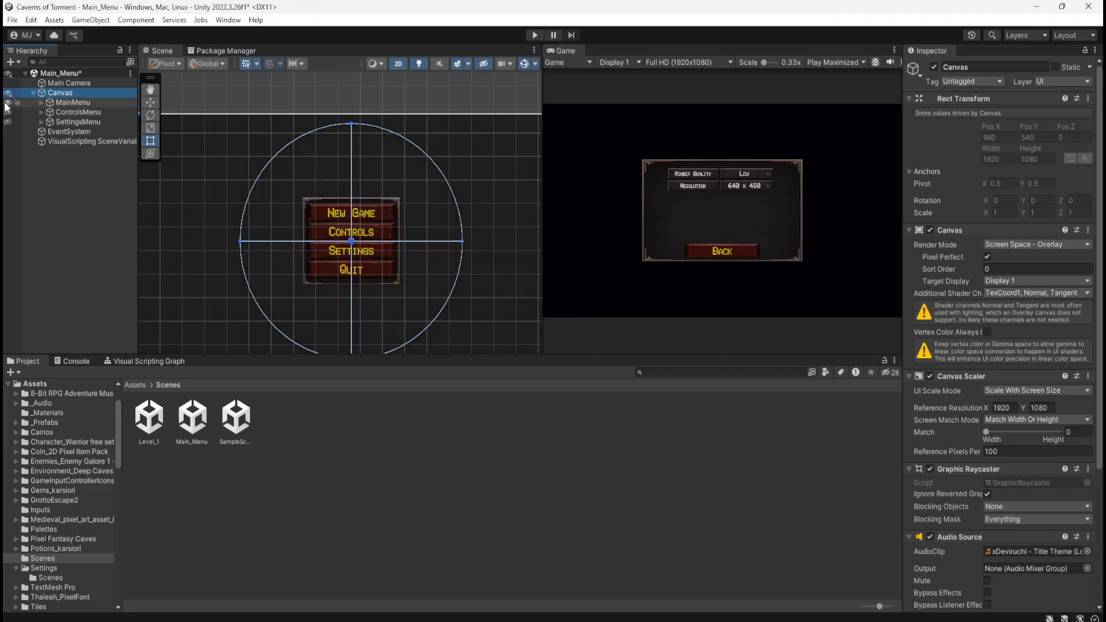
pyautogui.click(8, 103)
pyautogui.click(8, 102)
pyautogui.click(8, 111)
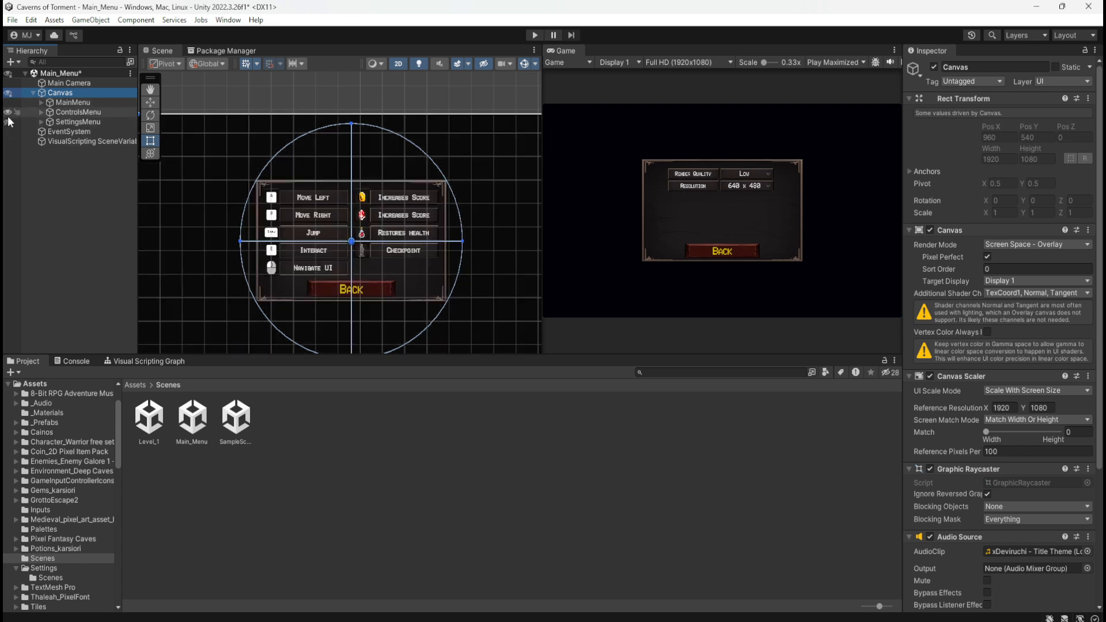
pyautogui.click(8, 121)
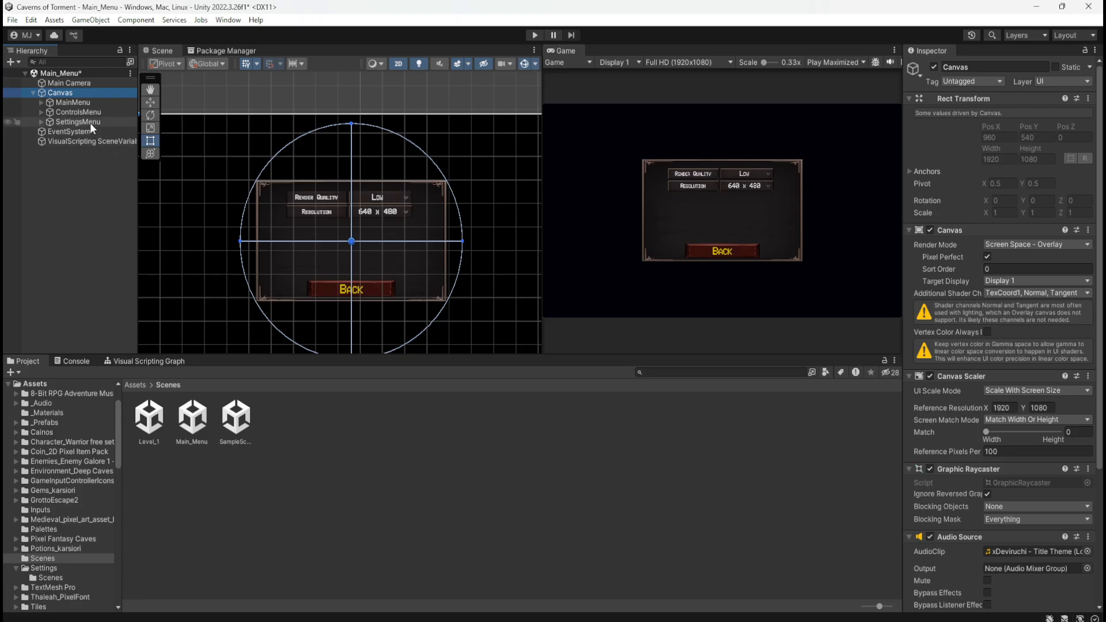
# Browse the _Audio folder and examine the sound effect clips in its SFX subfolder
pyautogui.click(392, 458)
pyautogui.click(133, 384)
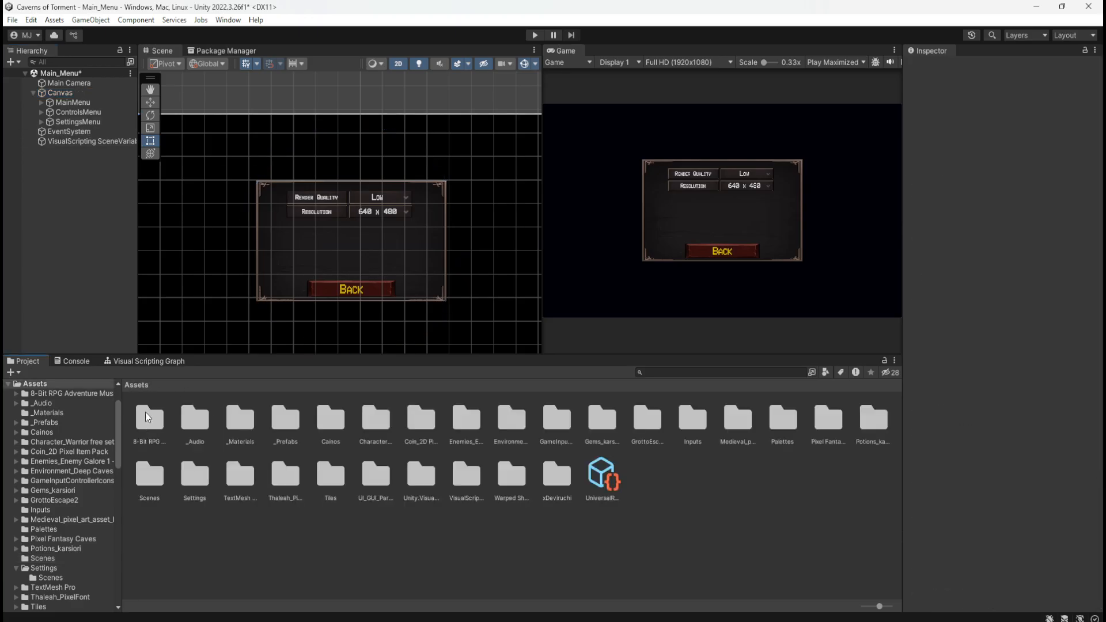
pyautogui.doubleClick(191, 433)
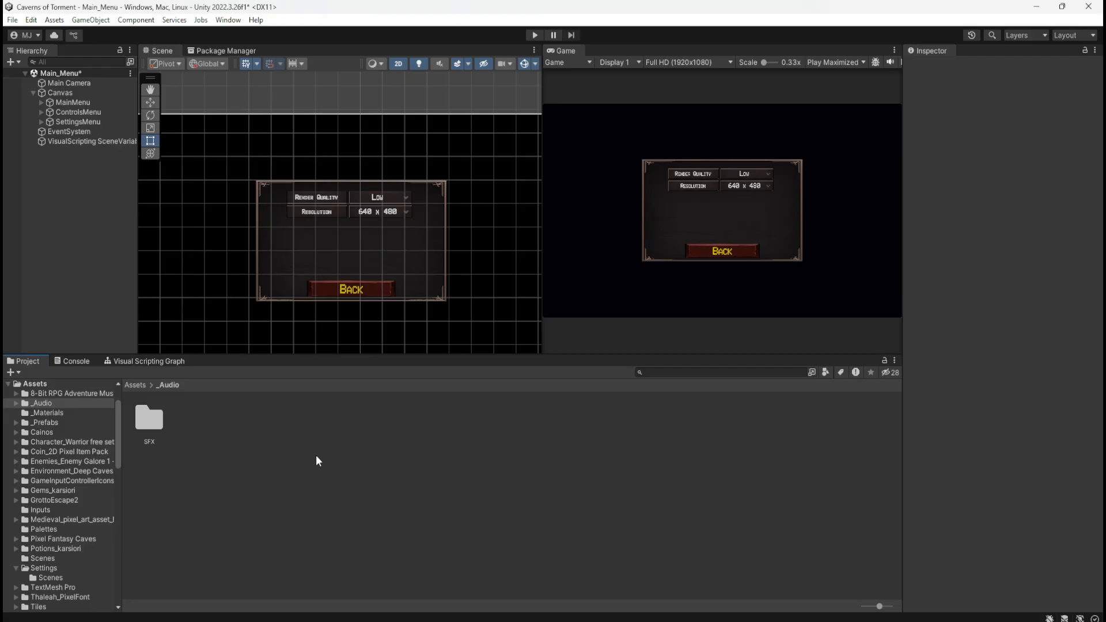
pyautogui.doubleClick(149, 420)
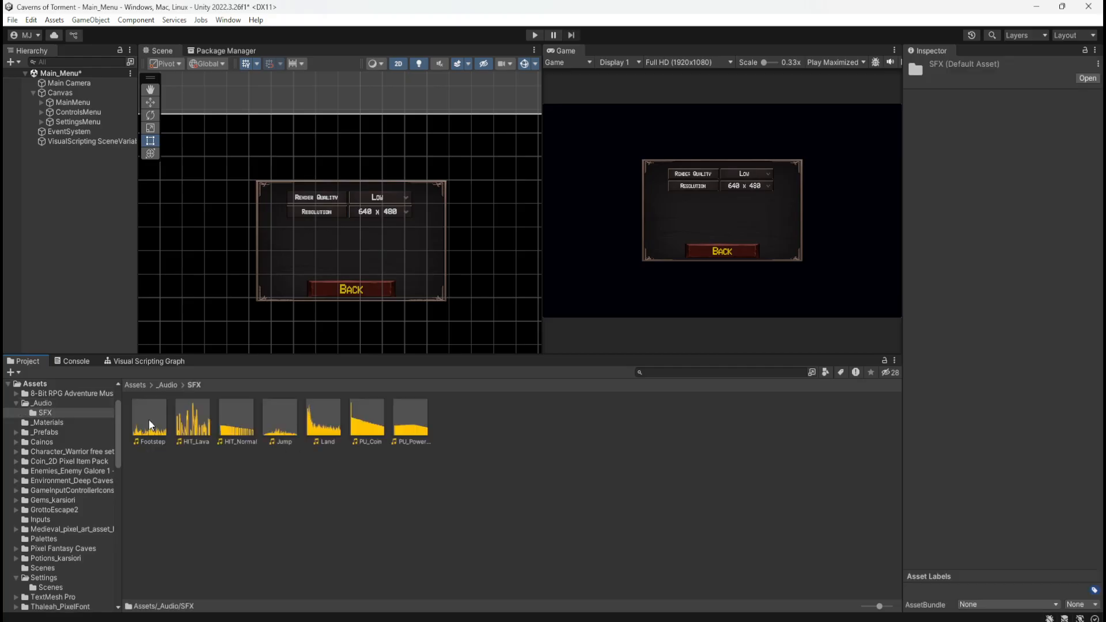
pyautogui.click(167, 384)
pyautogui.click(136, 385)
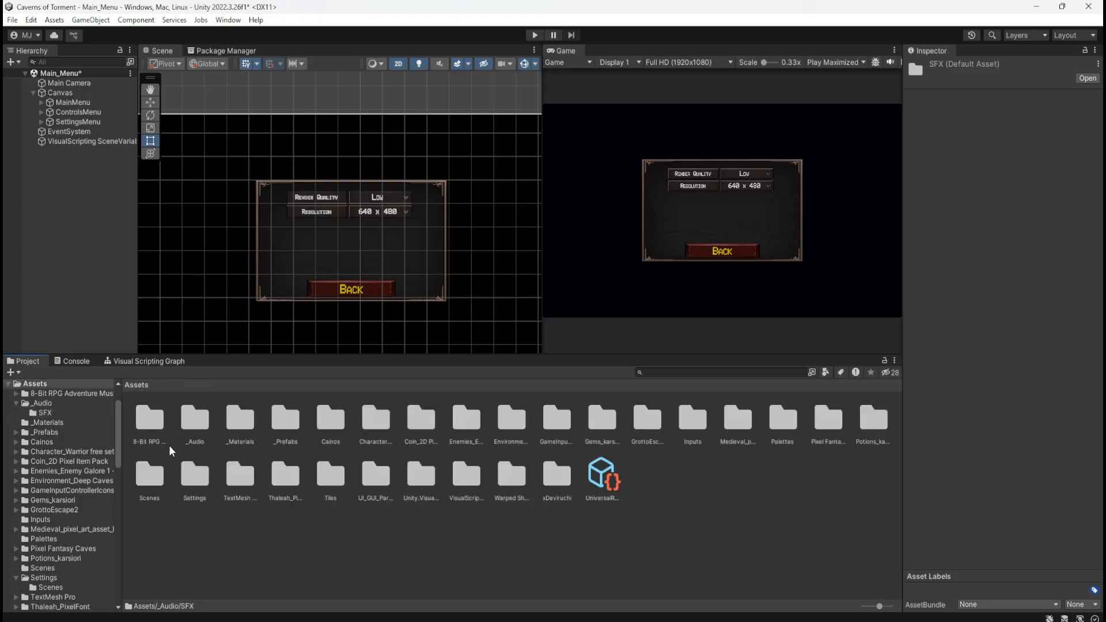
pyautogui.click(198, 425)
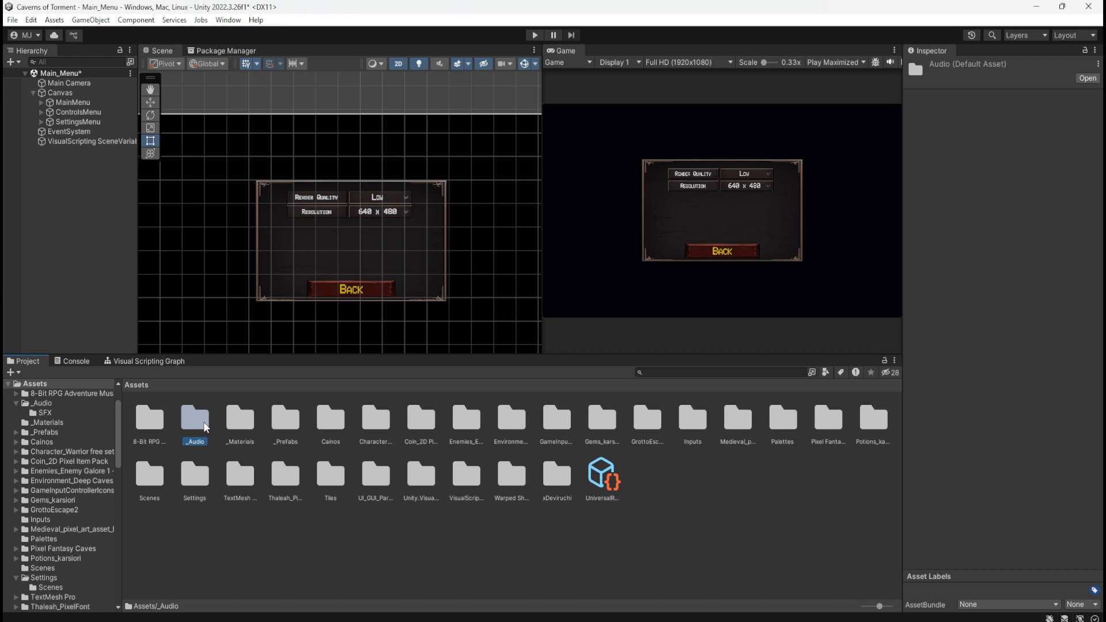
pyautogui.doubleClick(204, 426)
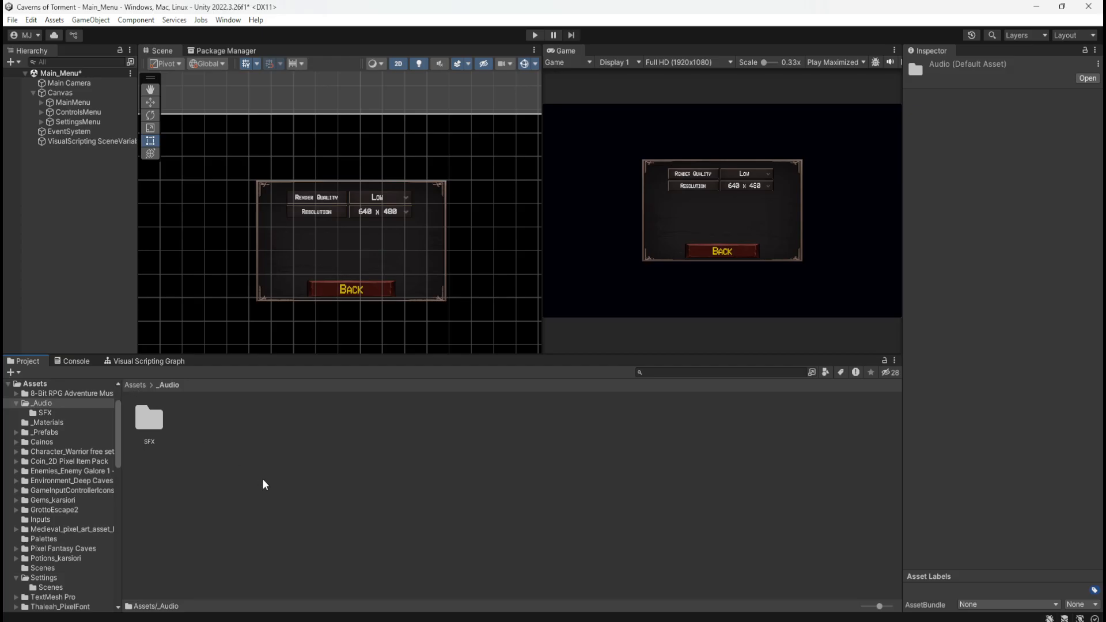
pyautogui.doubleClick(148, 419)
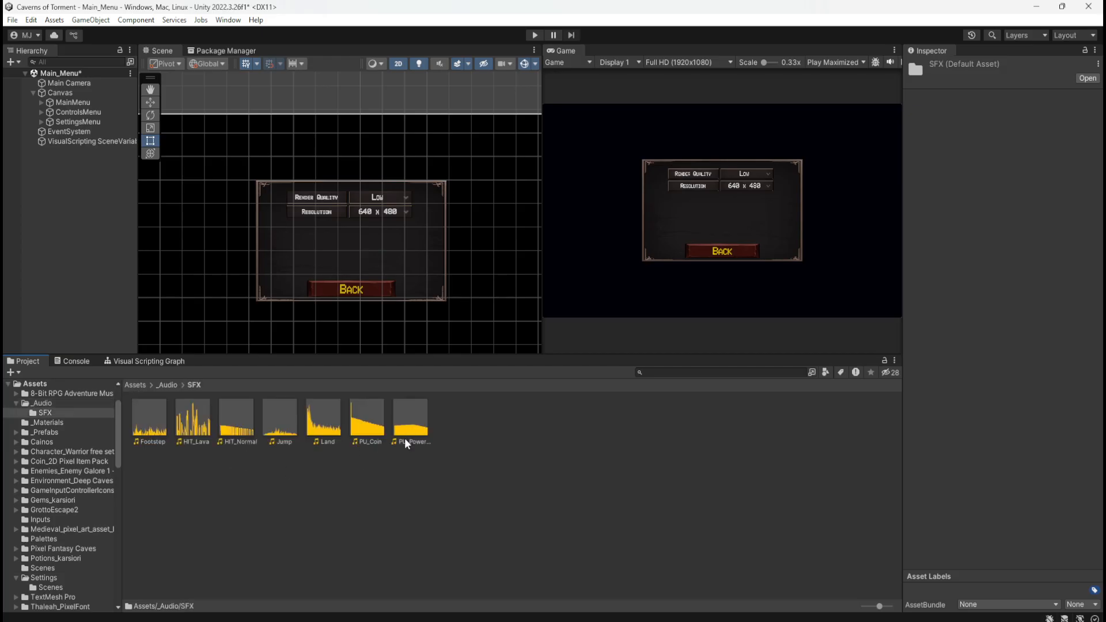
# Create an Audio Mixer asset named AudioMixer in the _Audio folder
pyautogui.click(172, 384)
pyautogui.rightClick(310, 484)
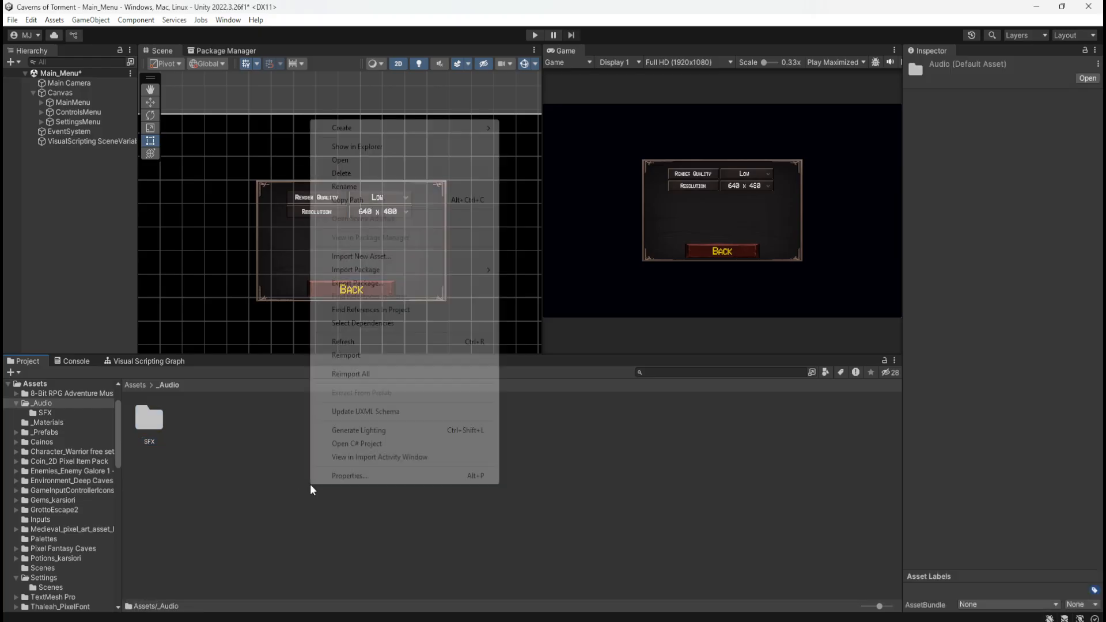
pyautogui.moveTo(403, 131)
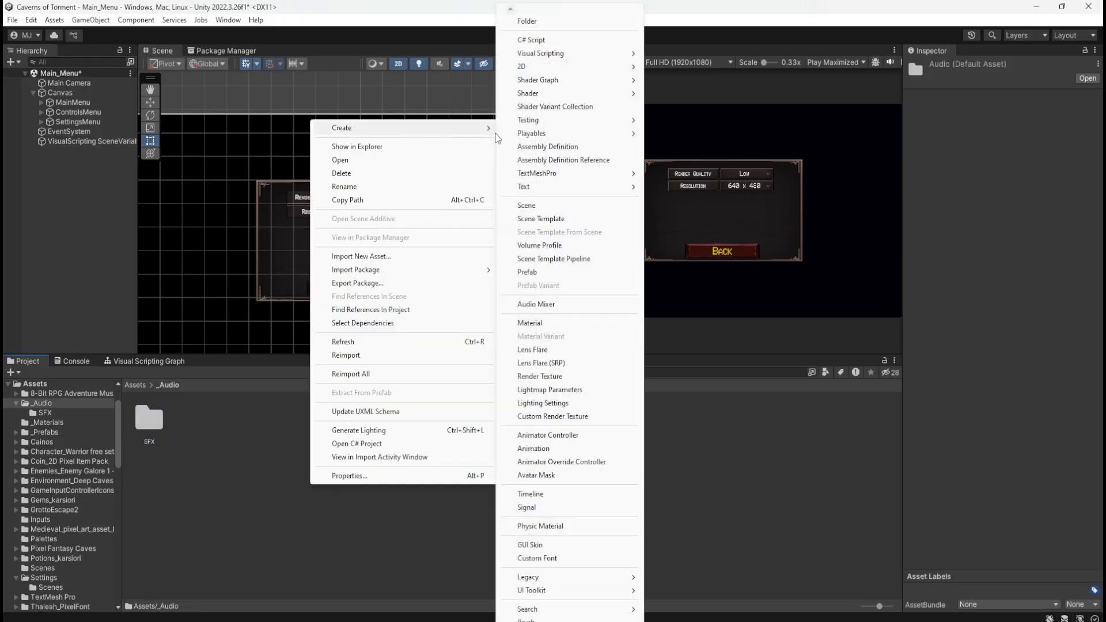
pyautogui.click(536, 304)
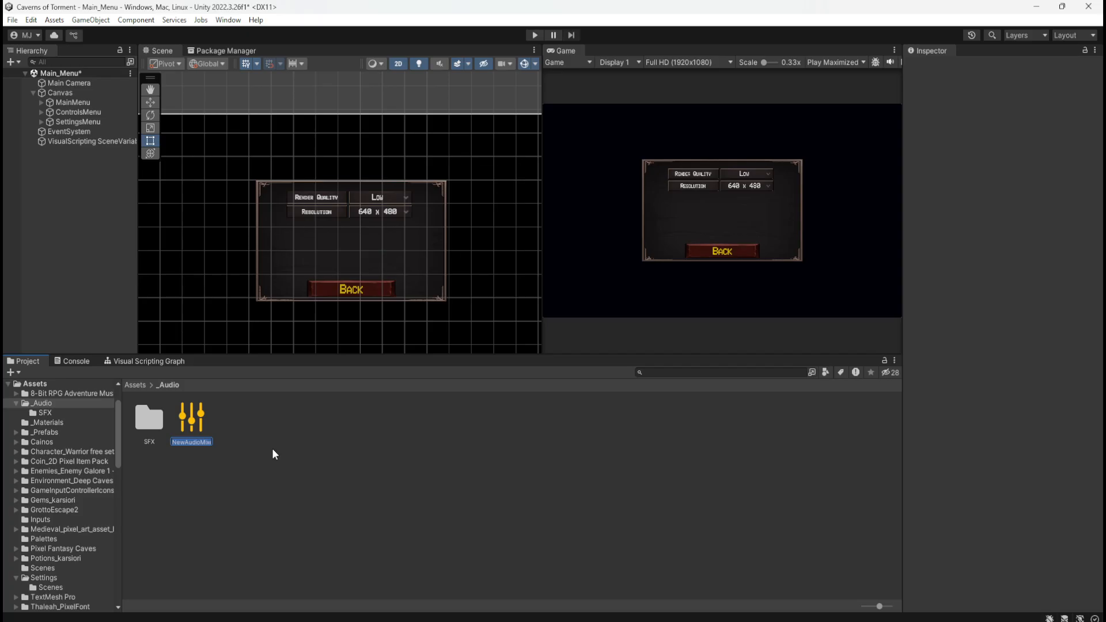
pyautogui.write('AudioMixer')
pyautogui.press('Return')
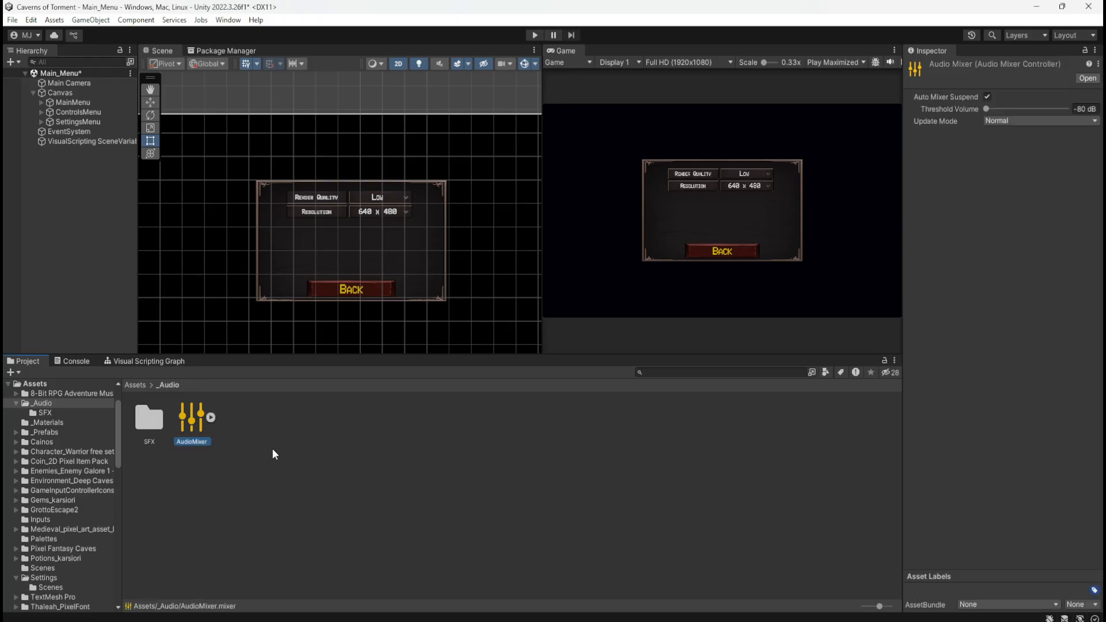
# Check the AudioMixer asset's sub-assets and open the mixer for editing
pyautogui.click(211, 417)
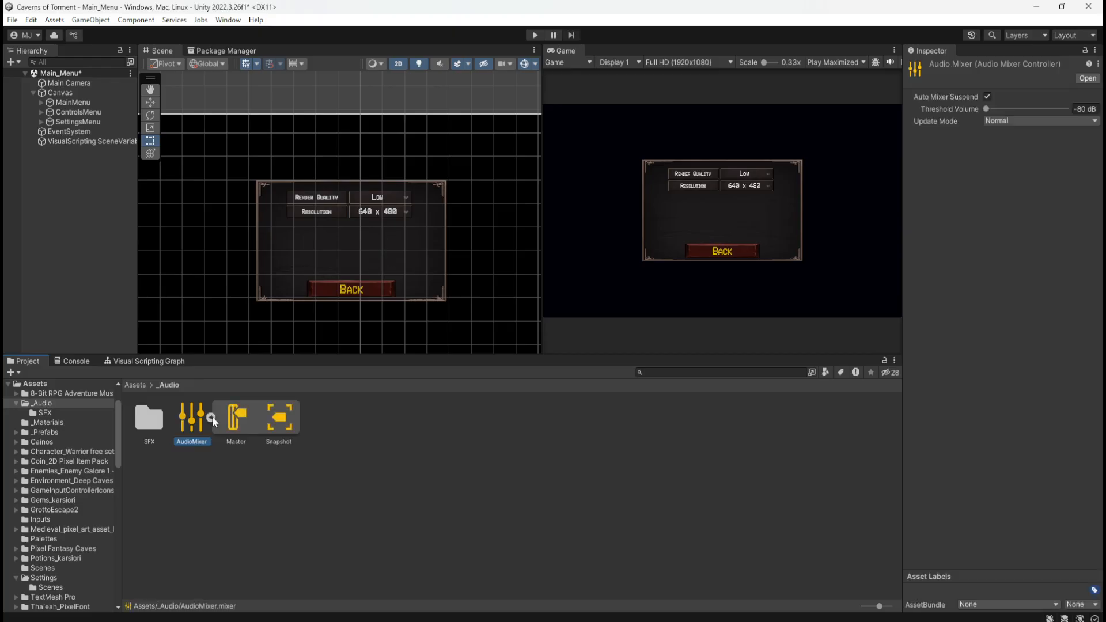
pyautogui.click(212, 415)
pyautogui.click(211, 414)
pyautogui.click(209, 417)
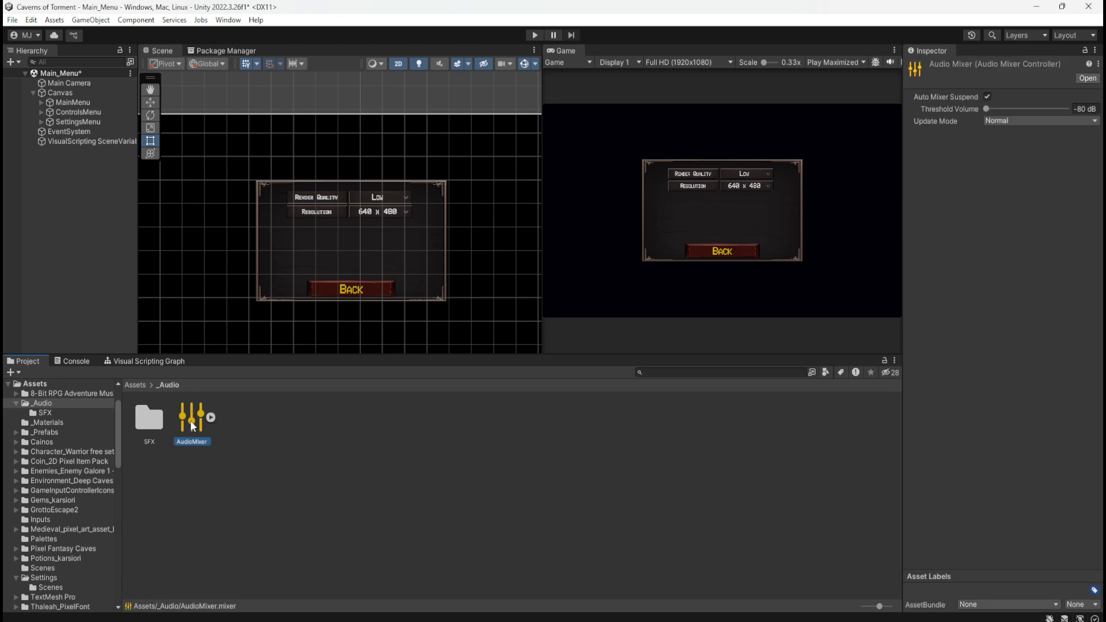
pyautogui.doubleClick(190, 420)
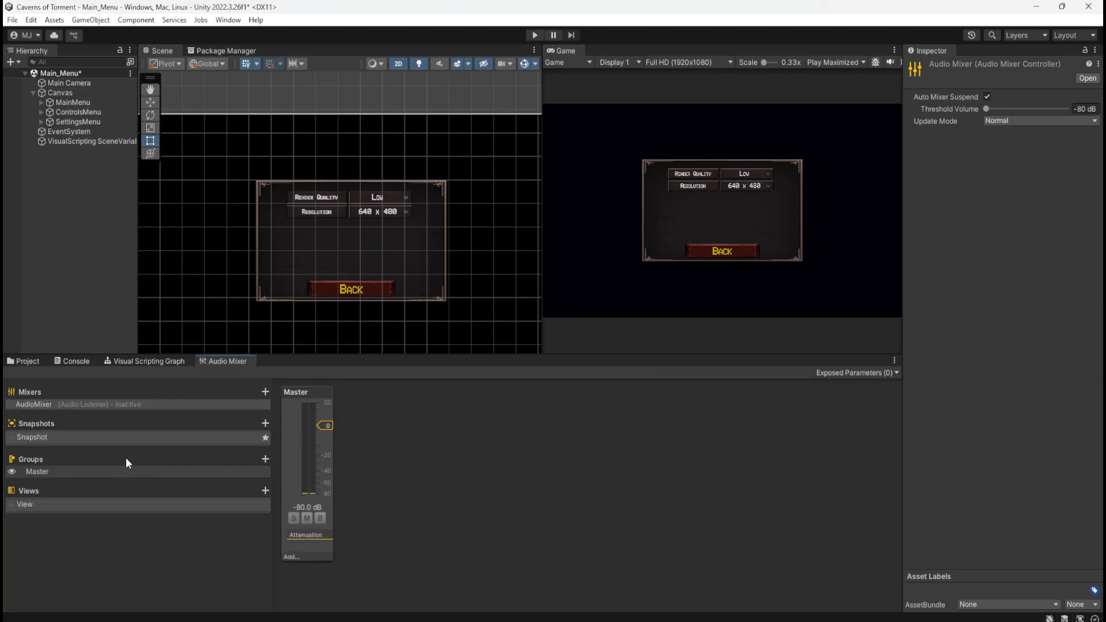
# Add a mixer group named Music under Master
pyautogui.click(264, 459)
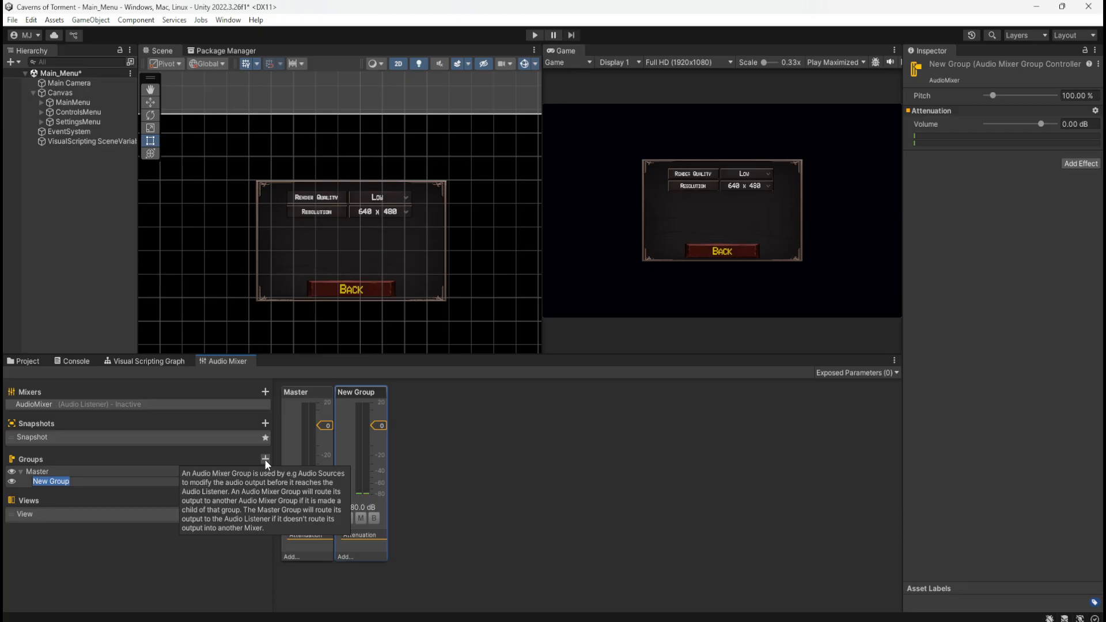
pyautogui.write('Music')
pyautogui.press('Return')
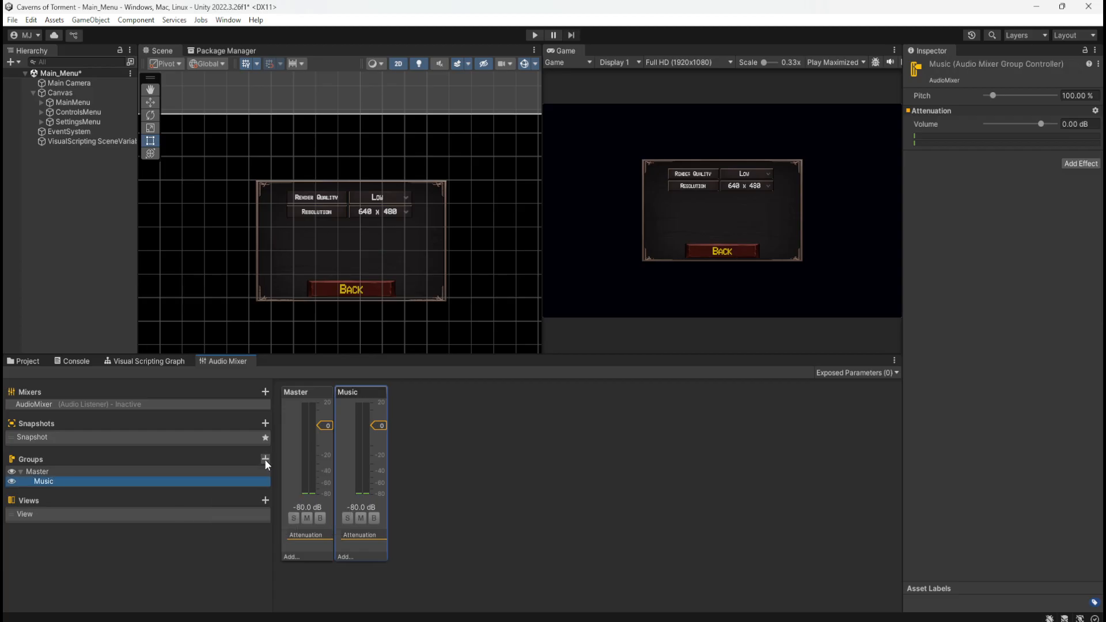
# Add a mixer group named SFX and make it a direct child of Master alongside Music
pyautogui.click(264, 458)
pyautogui.write('SFX')
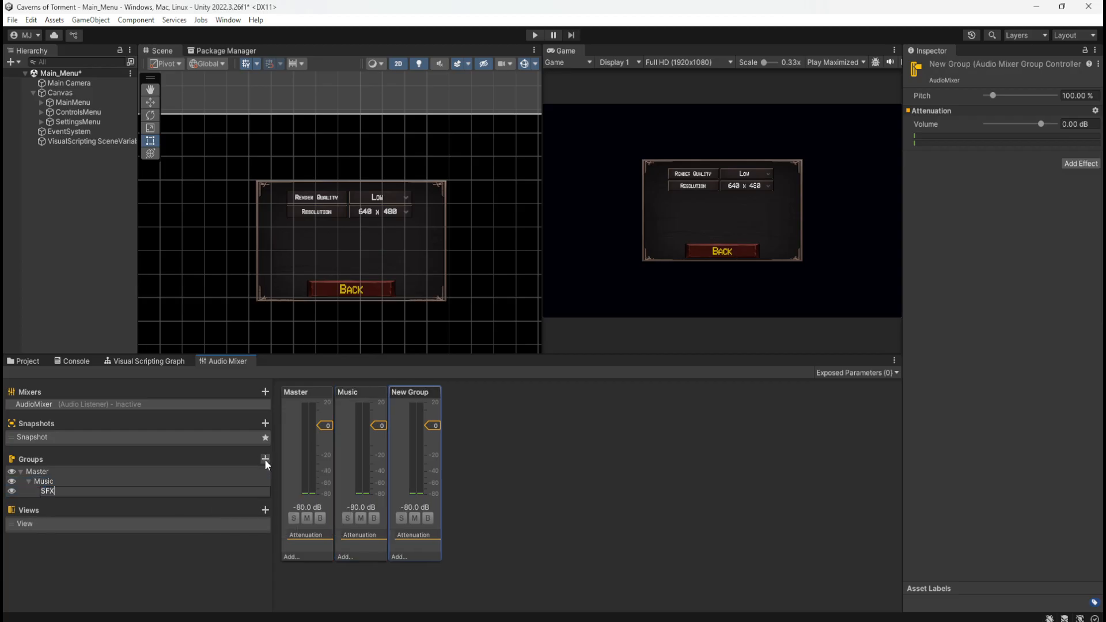
pyautogui.press('Return')
pyautogui.moveTo(47, 491)
pyautogui.mouseDown()
pyautogui.moveTo(57, 478)
pyautogui.moveTo(52, 496)
pyautogui.mouseUp()
# Try lowering the Music group's attenuation volume to -6.70 dB, and undo the change
pyautogui.click(58, 484)
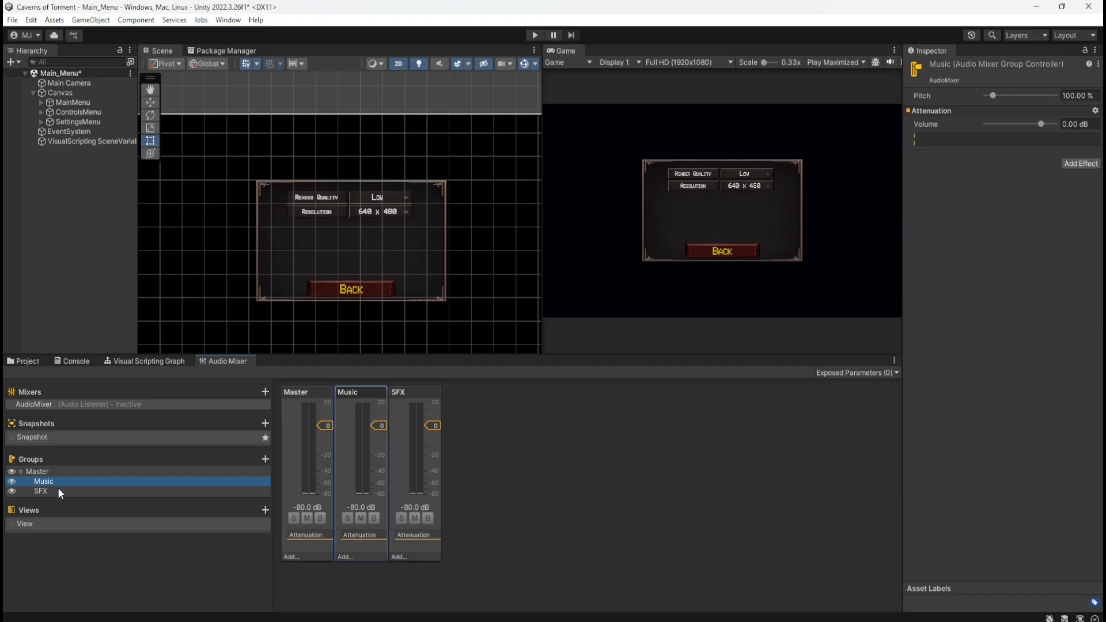
pyautogui.click(59, 488)
pyautogui.click(67, 480)
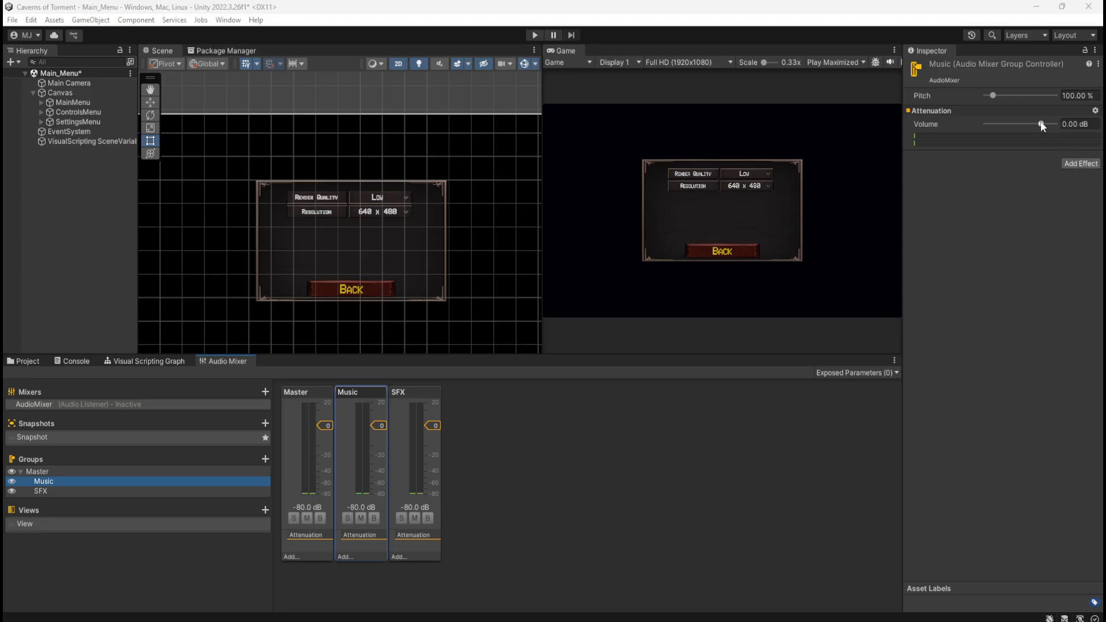
pyautogui.moveTo(1040, 123)
pyautogui.mouseDown()
pyautogui.moveTo(1062, 128)
pyautogui.moveTo(1041, 136)
pyautogui.moveTo(1064, 148)
pyautogui.moveTo(1038, 145)
pyautogui.mouseUp()
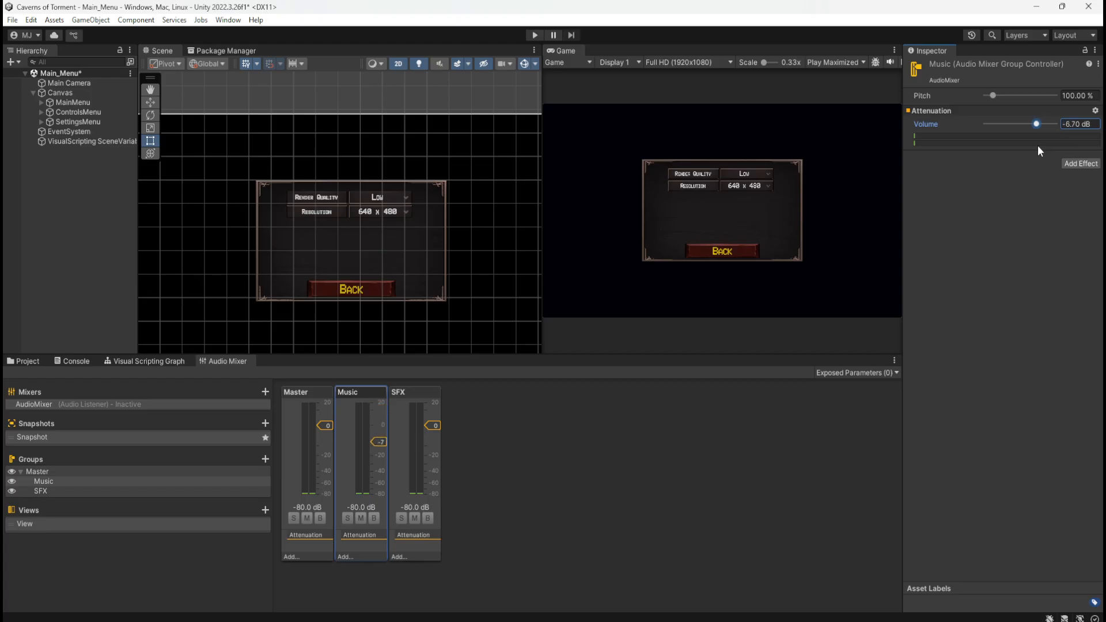
pyautogui.hotkey('ctrl', 'z')
pyautogui.click(567, 475)
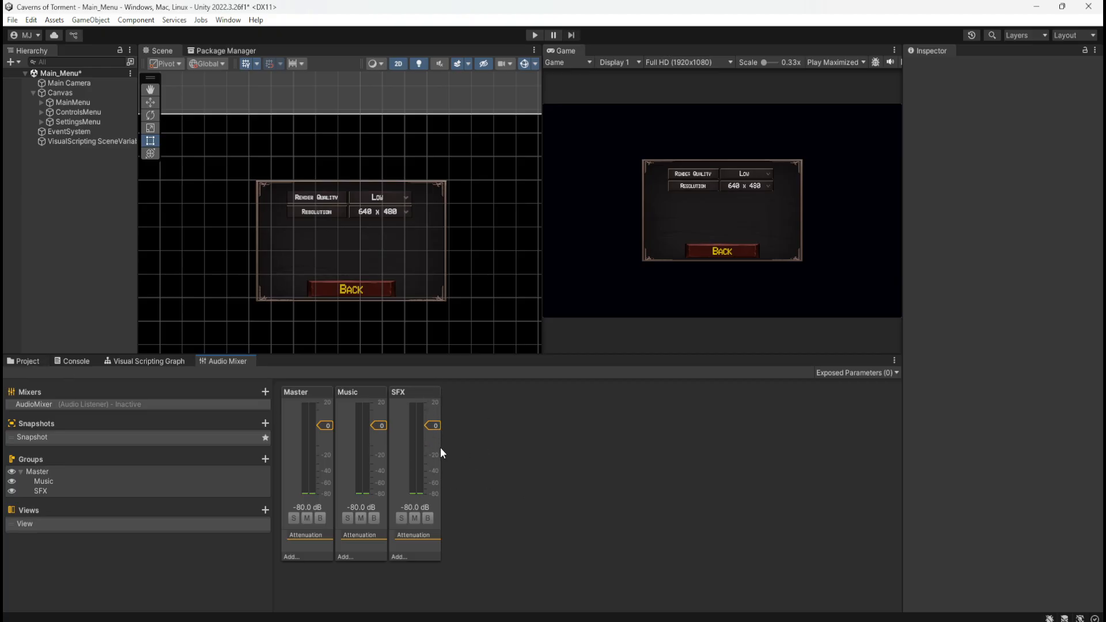
pyautogui.click(426, 397)
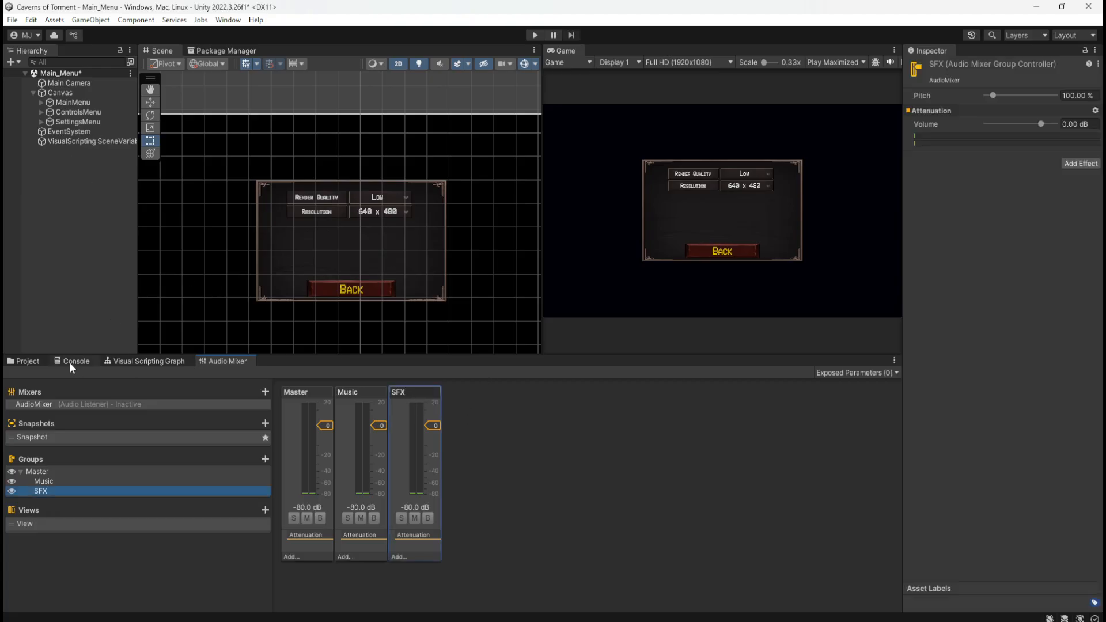
# Route the Main_Menu Canvas's Audio Source output to the AudioMixer's Music group and save the scene
pyautogui.click(34, 361)
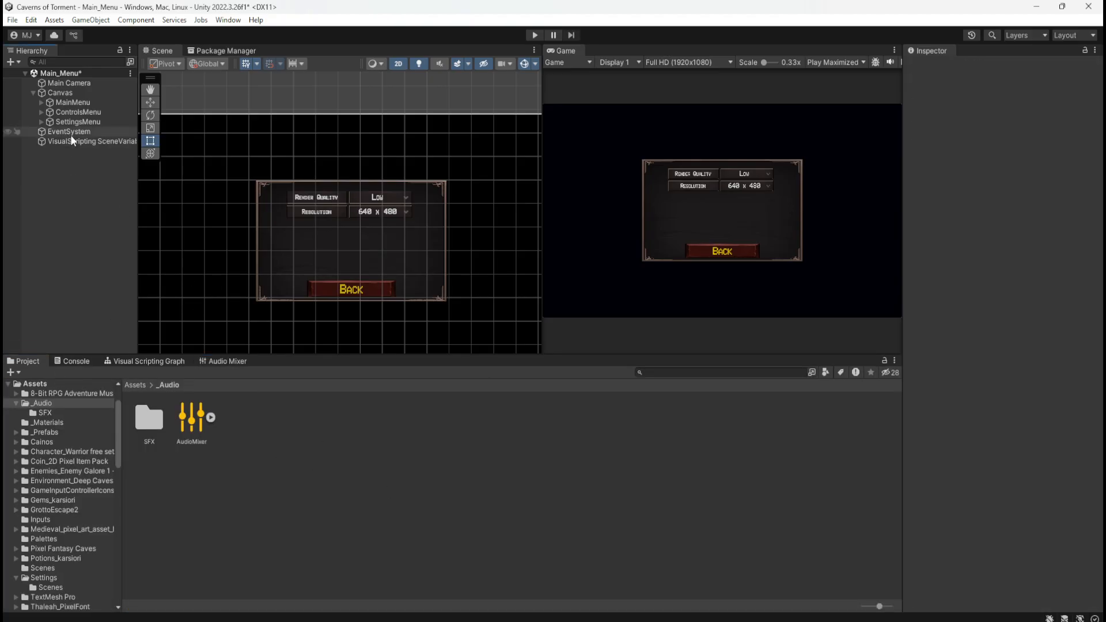
pyautogui.click(88, 93)
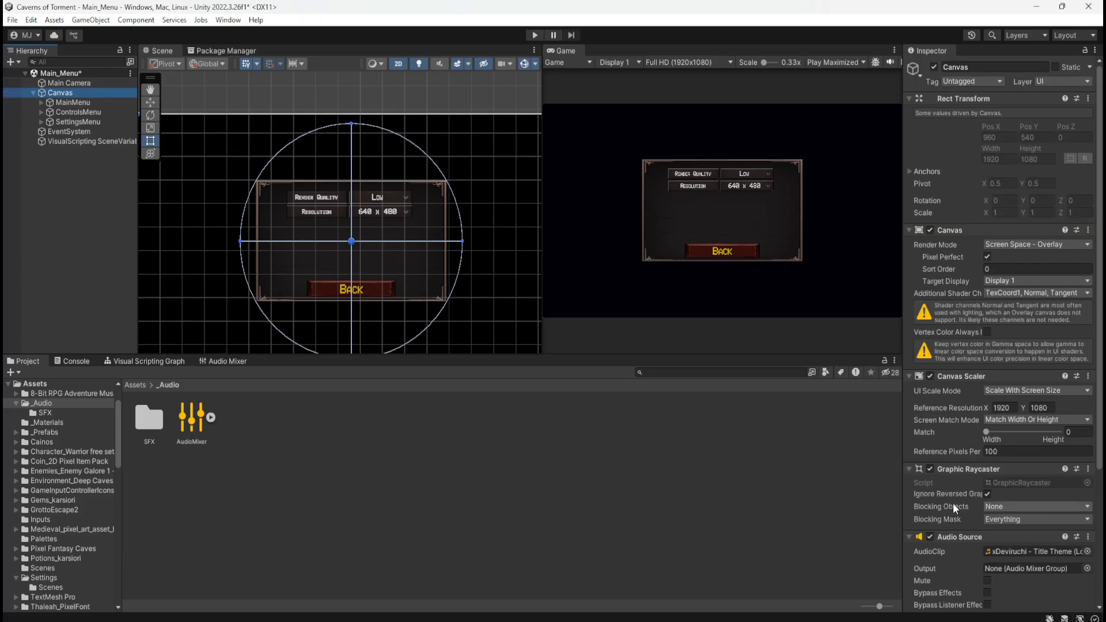
pyautogui.scroll(-4, 973, 478)
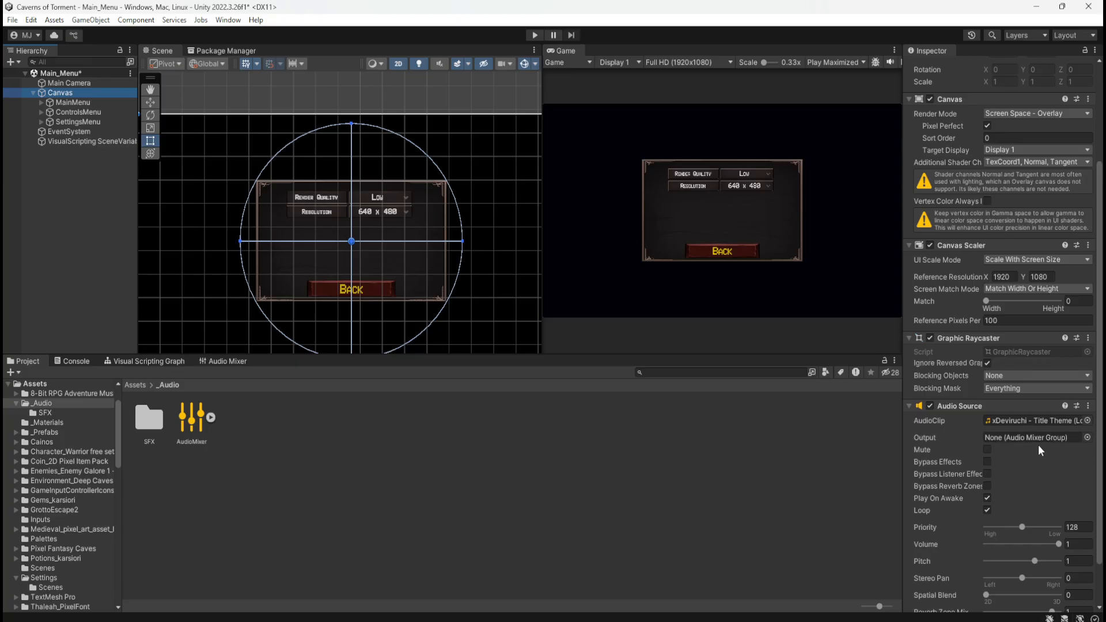
pyautogui.click(1085, 438)
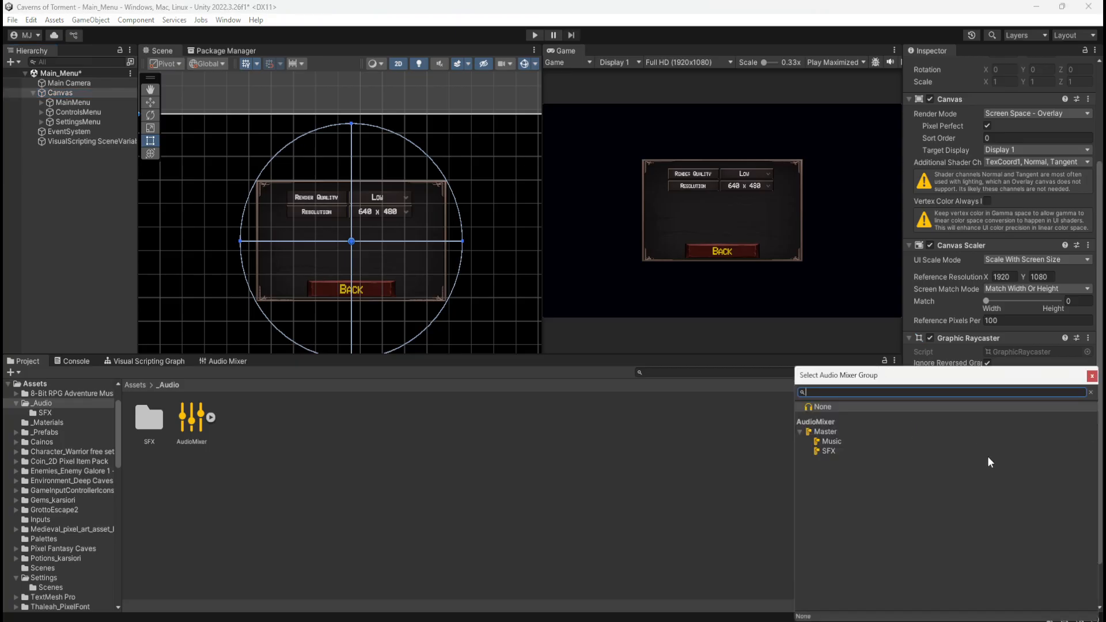
pyautogui.click(835, 442)
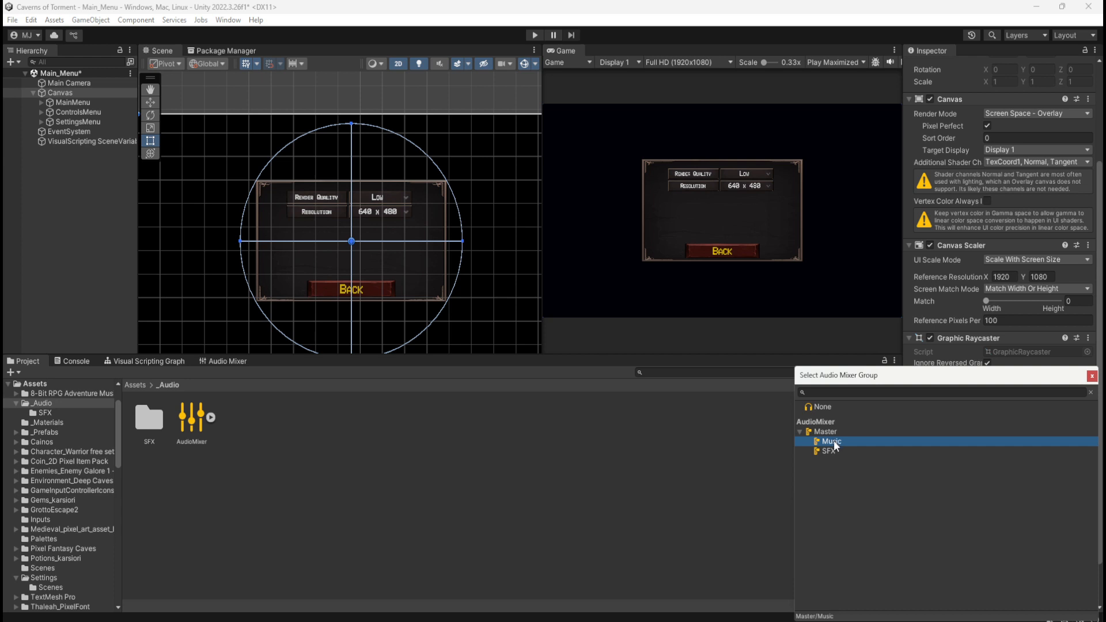
pyautogui.doubleClick(834, 442)
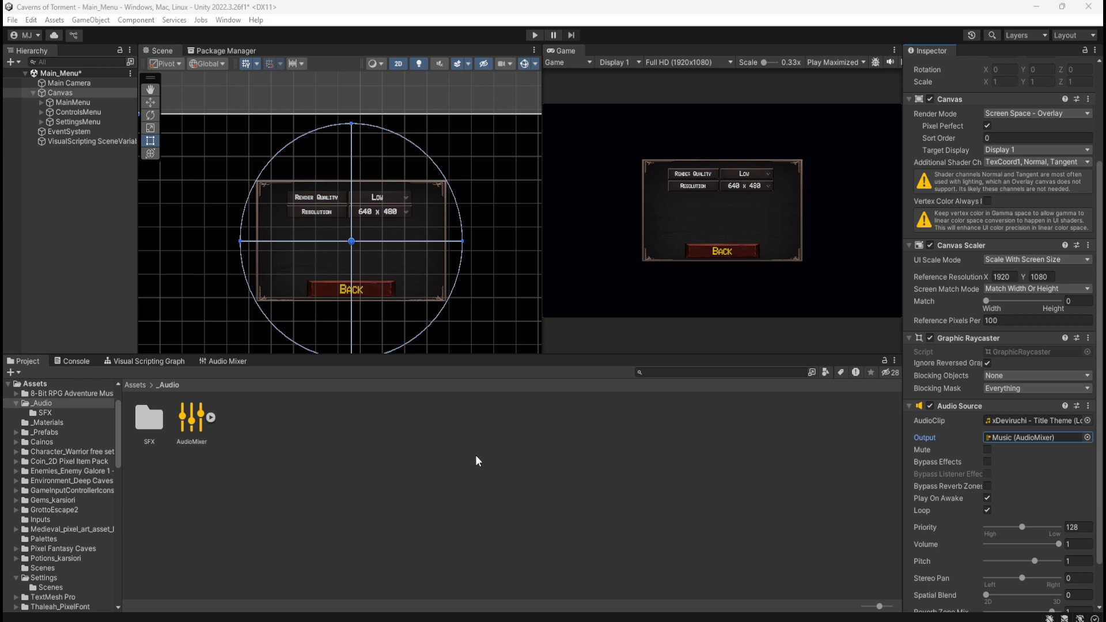
pyautogui.click(397, 457)
pyautogui.hotkey('ctrl', 's')
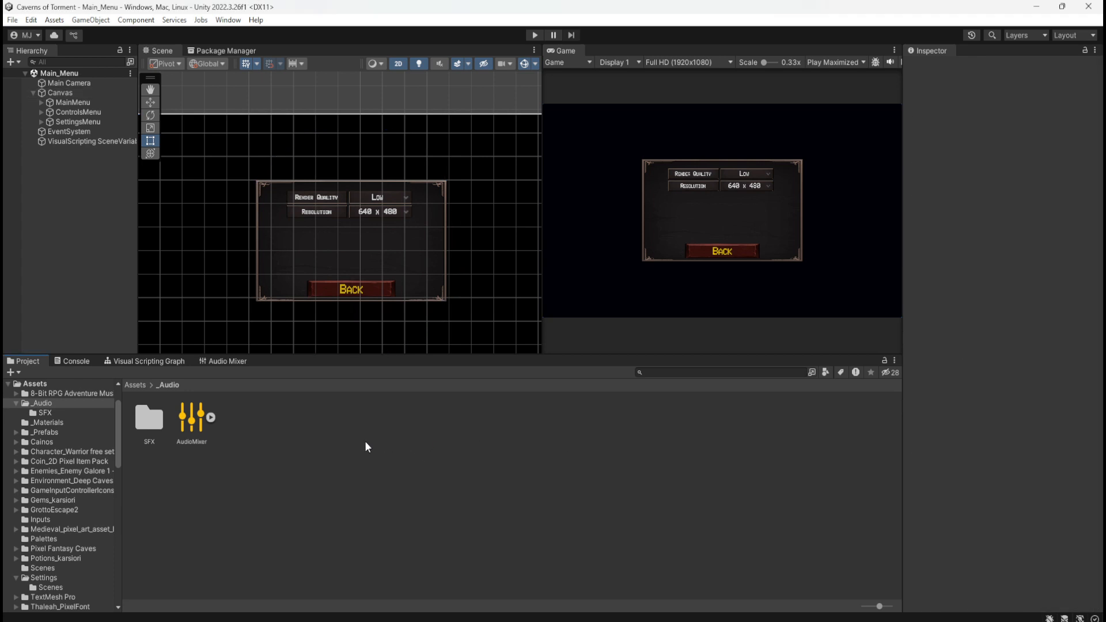
# Open the Level_1 scene from the project's Scenes folder
pyautogui.click(137, 384)
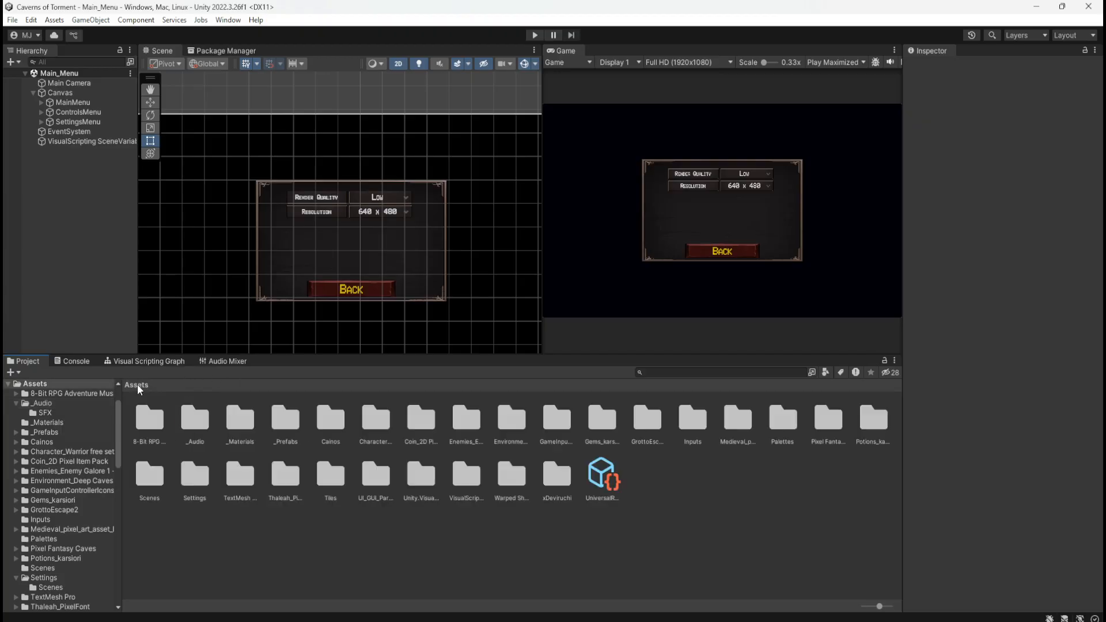
pyautogui.doubleClick(157, 469)
pyautogui.doubleClick(158, 424)
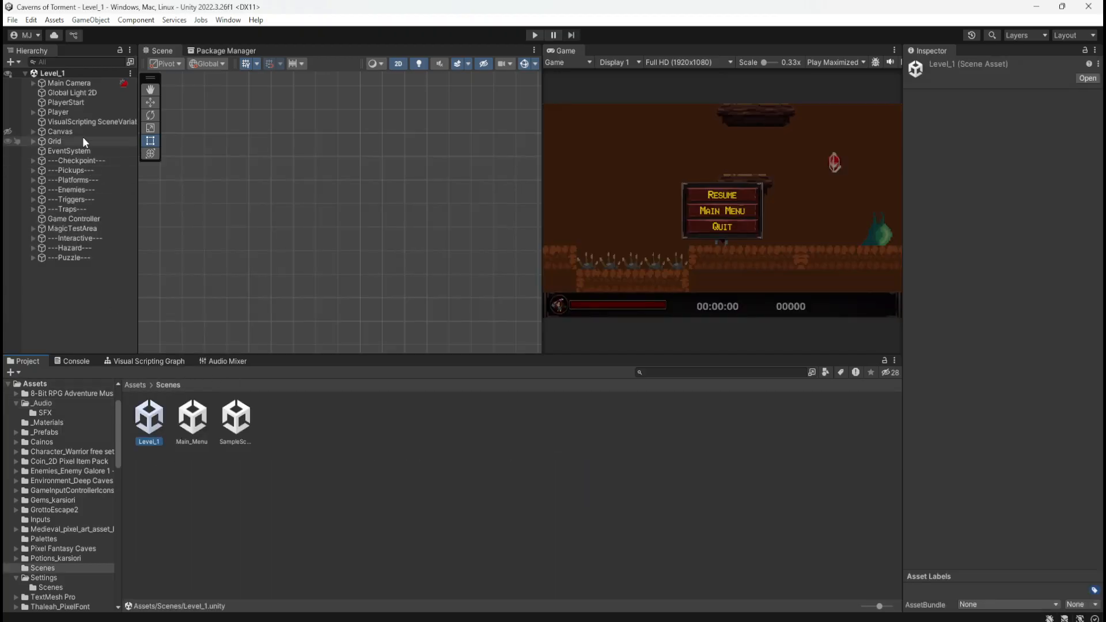
# Route the Level_1 Canvas's Audio Source output to the AudioMixer's Music group and save the scene
pyautogui.click(75, 131)
pyautogui.scroll(-5, 944, 478)
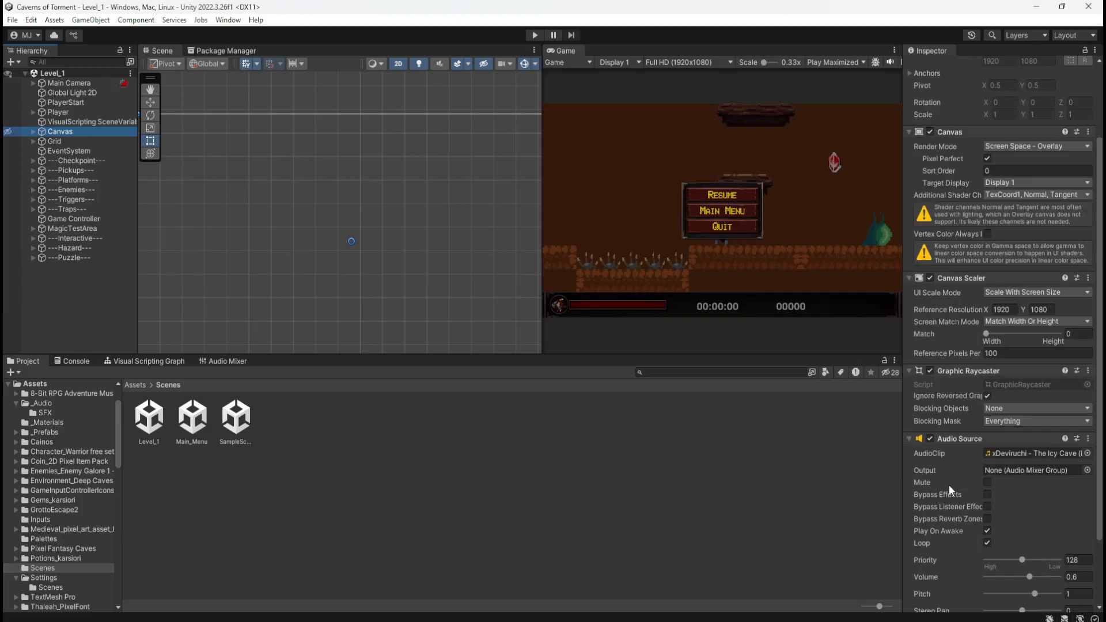
pyautogui.click(1087, 438)
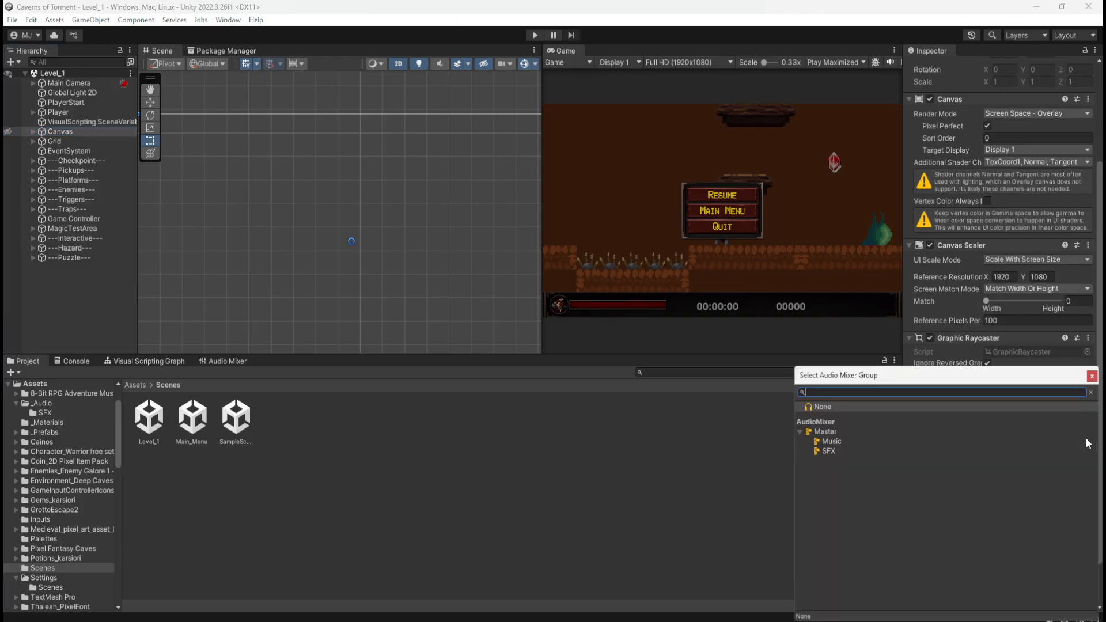
pyautogui.click(831, 442)
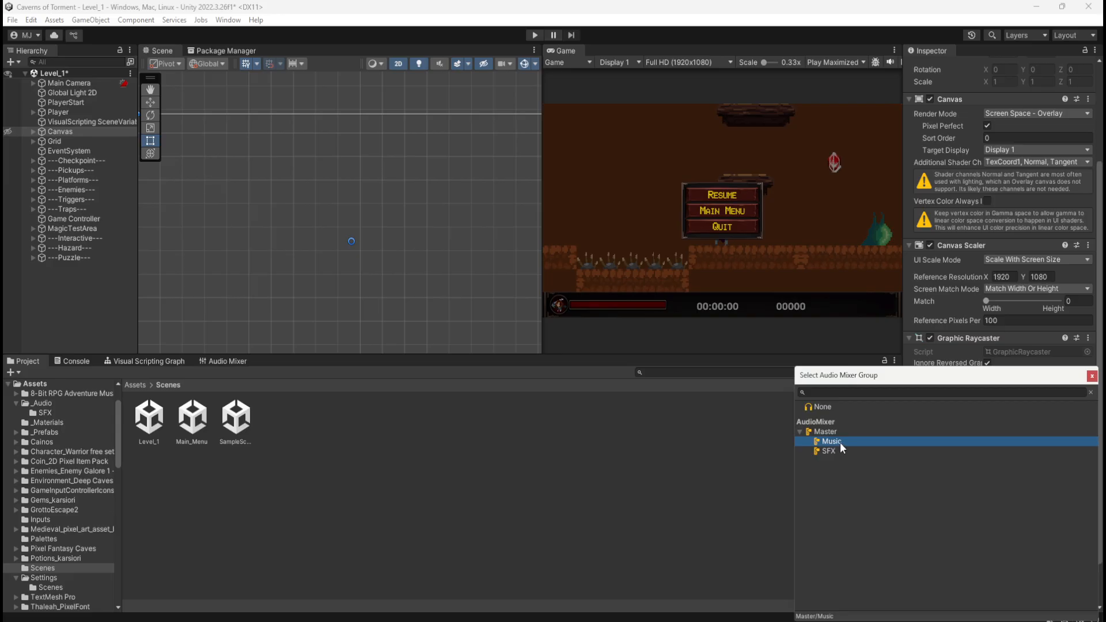
pyautogui.doubleClick(839, 441)
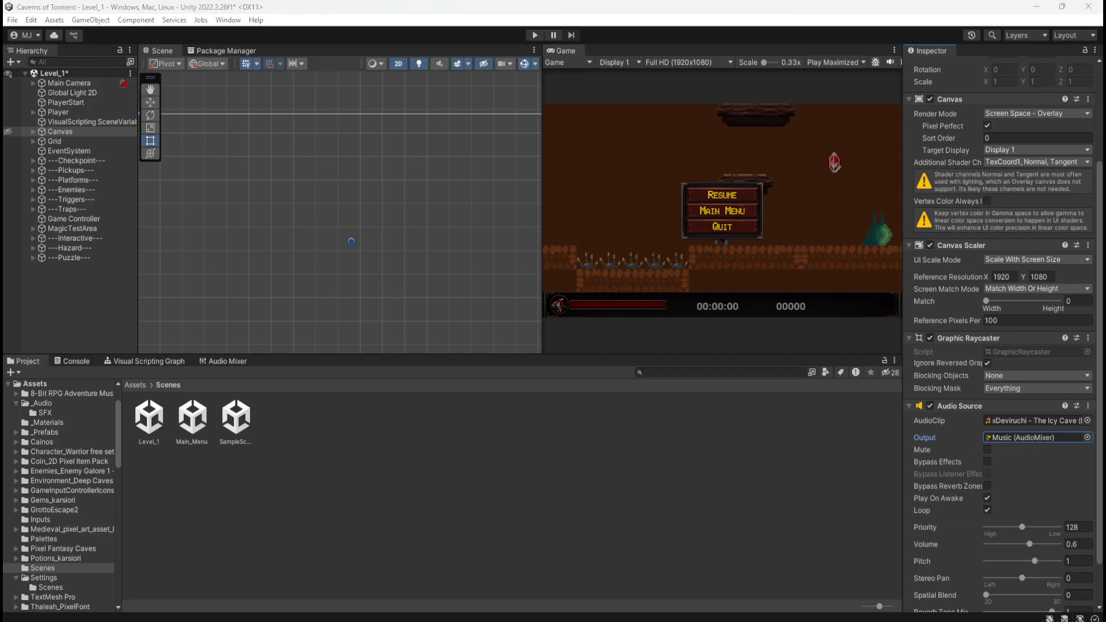
pyautogui.click(485, 442)
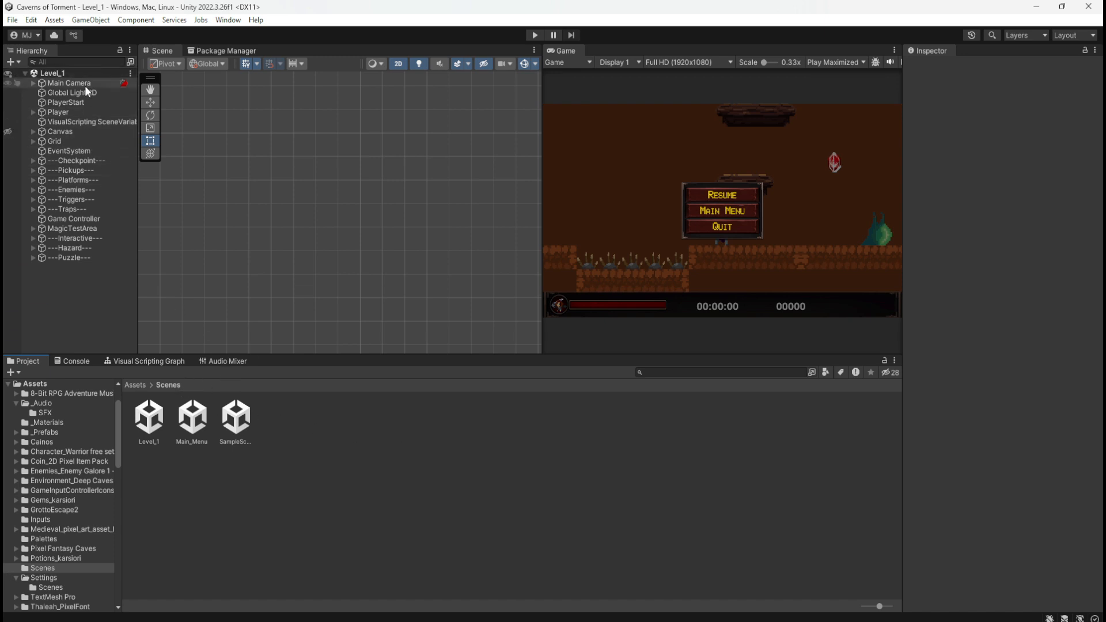
# Inspect the components of the Player, PlayerSprite and BurnDMGSprite objects for an Audio Source and its output setting
pyautogui.click(60, 112)
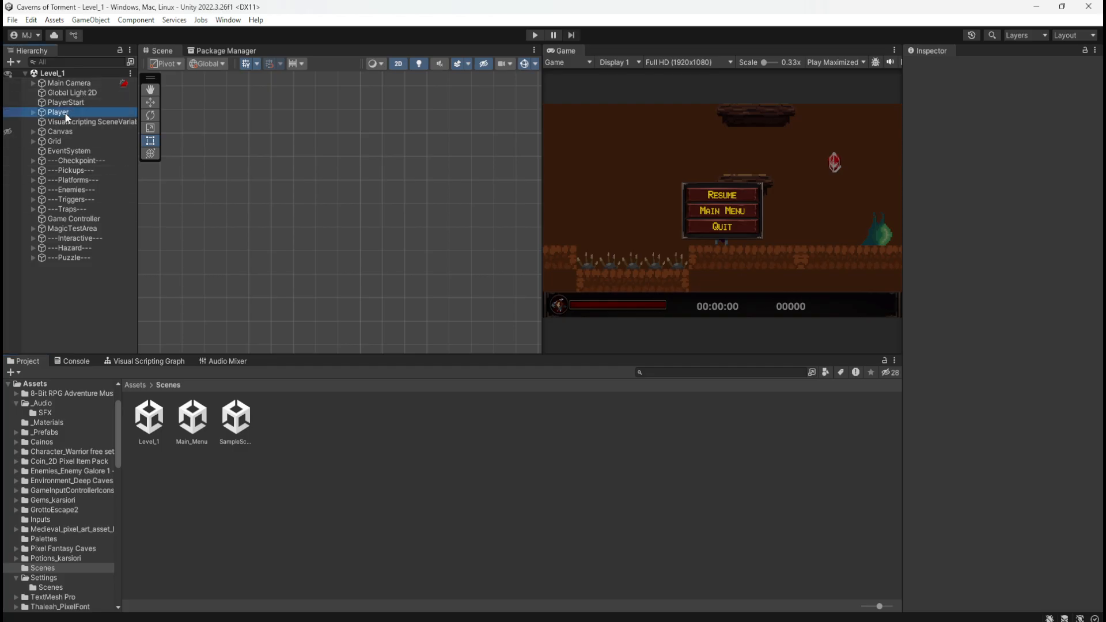
pyautogui.scroll(-20, 958, 404)
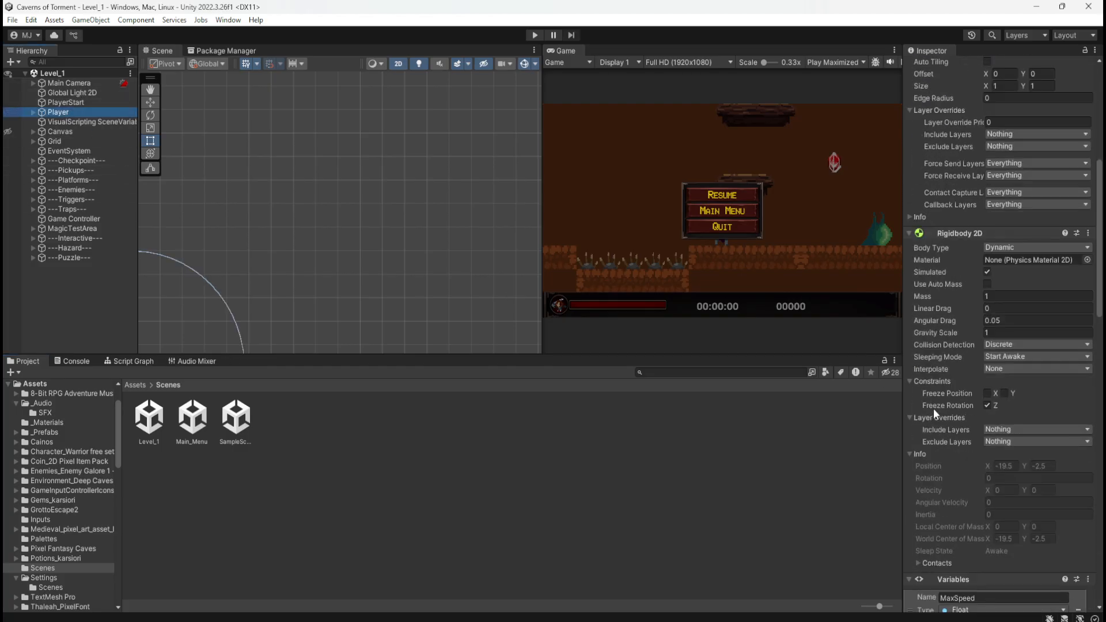
pyautogui.scroll(-20, 931, 405)
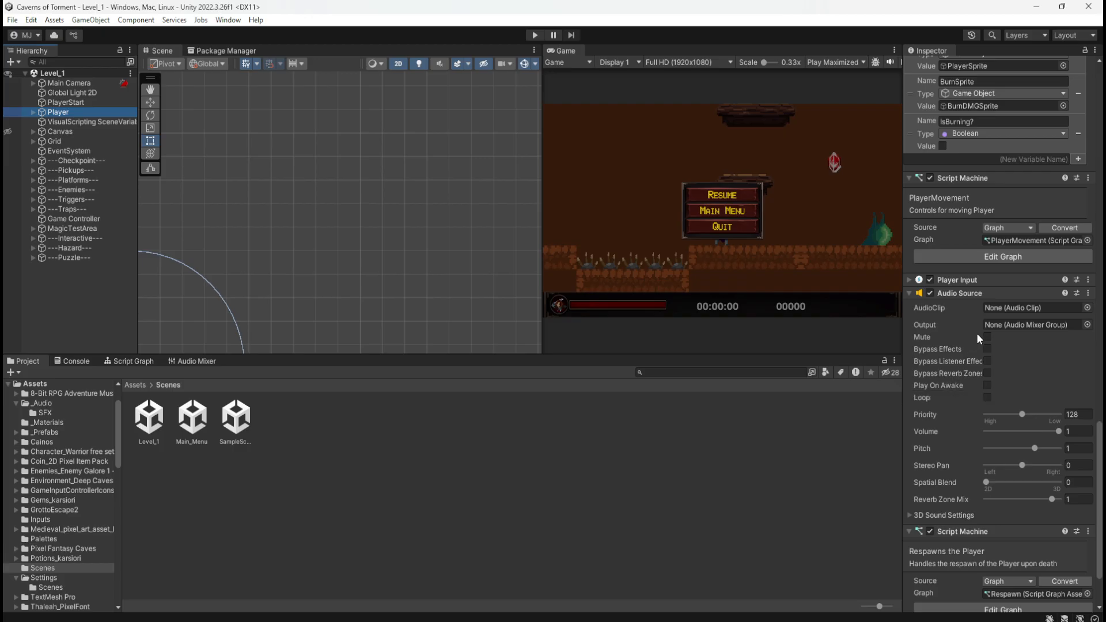
pyautogui.scroll(-4, 953, 350)
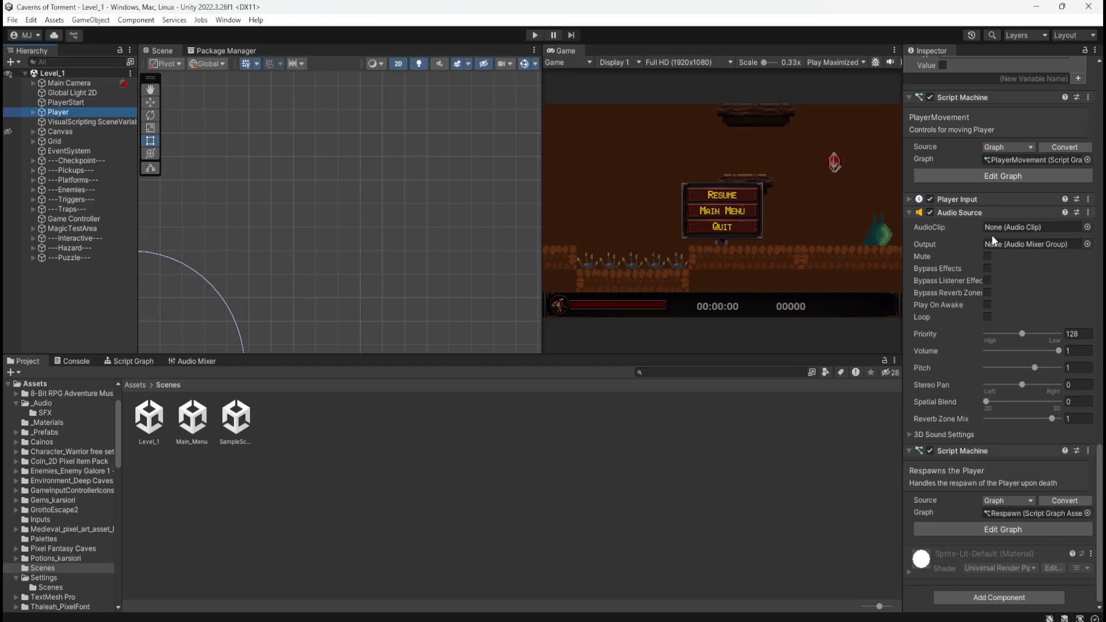
pyautogui.click(33, 111)
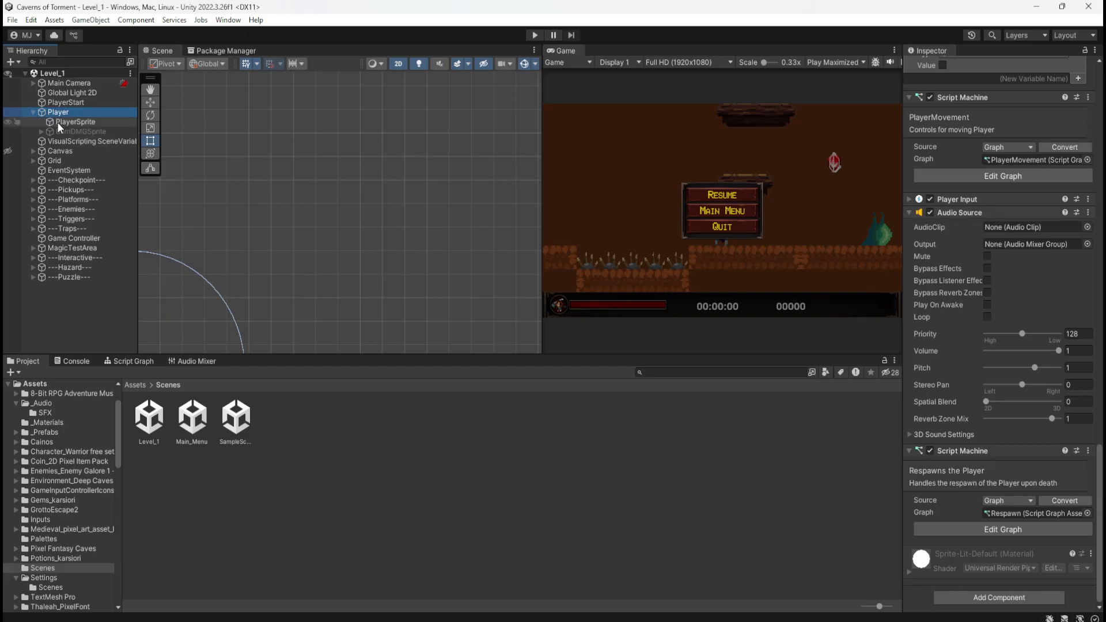
pyautogui.click(57, 122)
pyautogui.scroll(2, 964, 474)
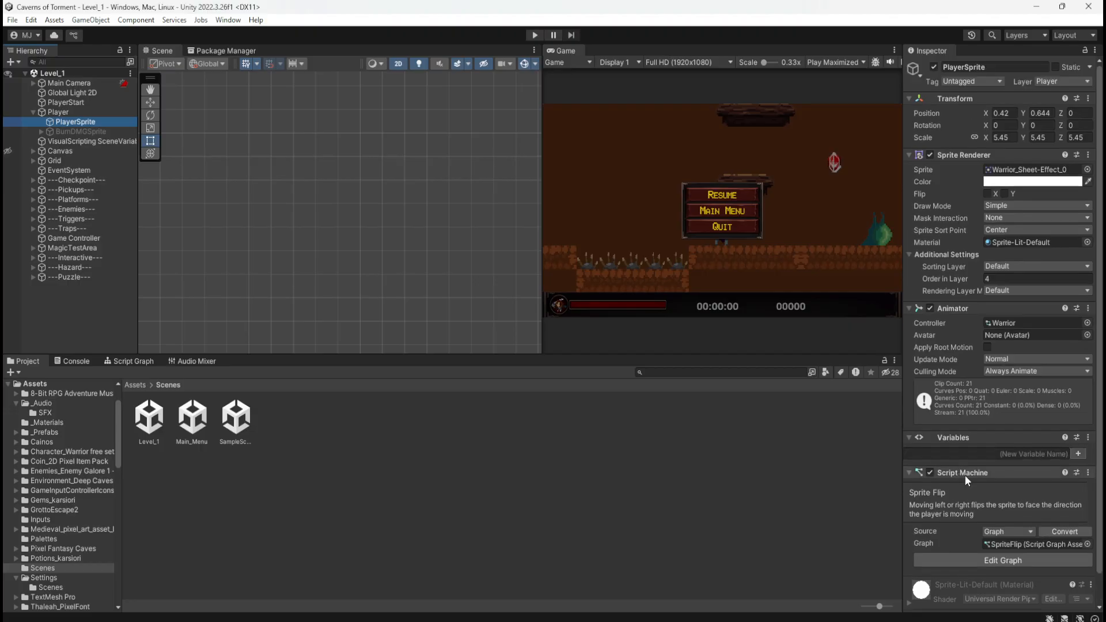
pyautogui.click(117, 134)
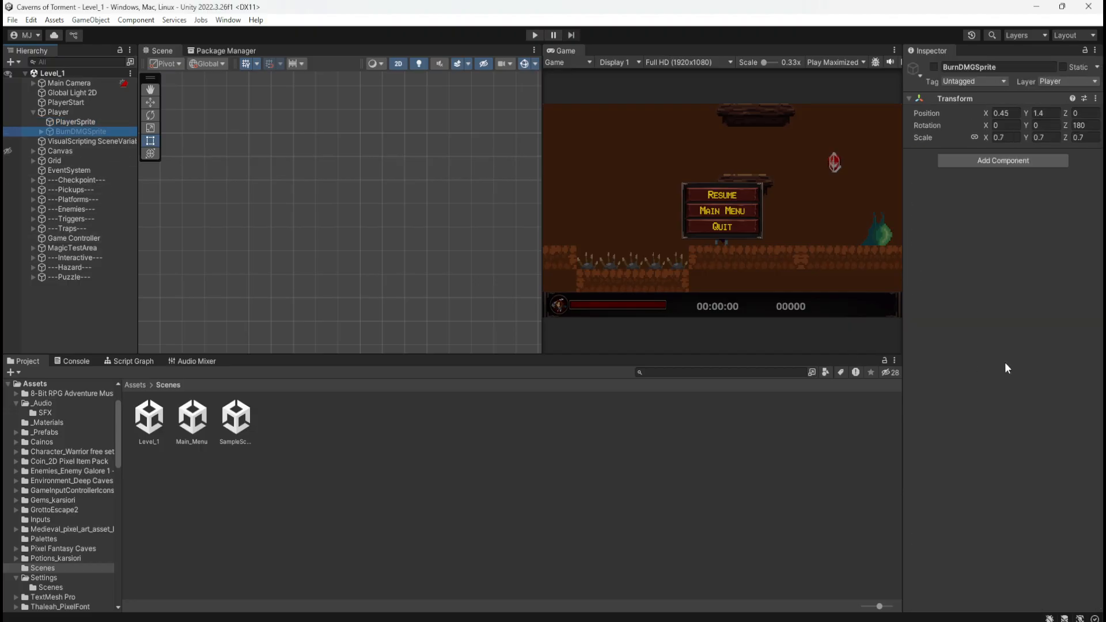
pyautogui.click(57, 122)
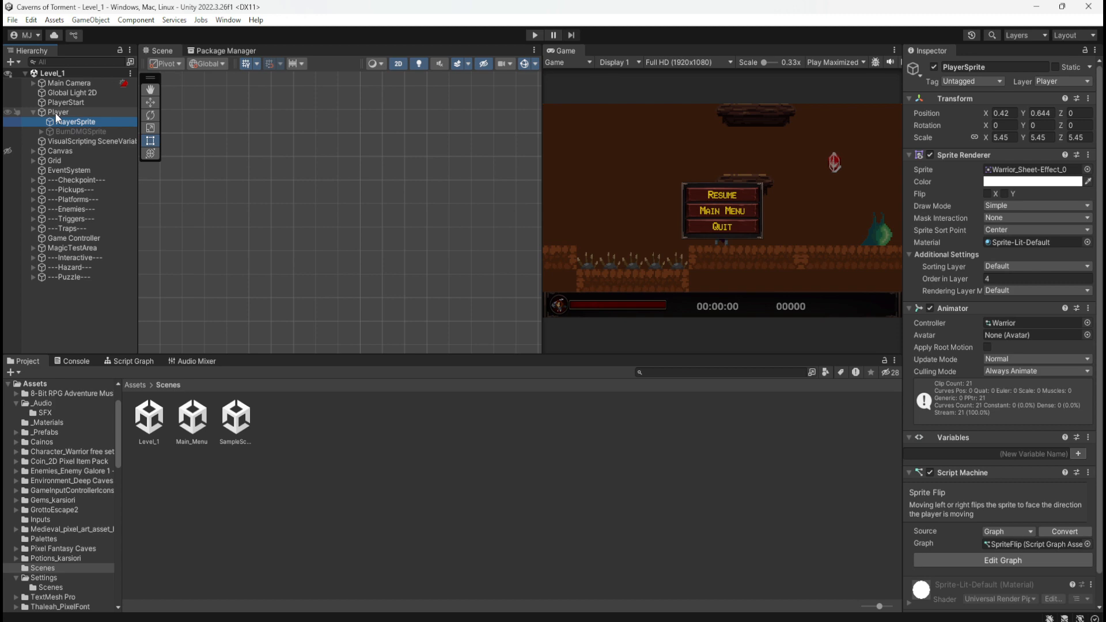
pyautogui.click(55, 113)
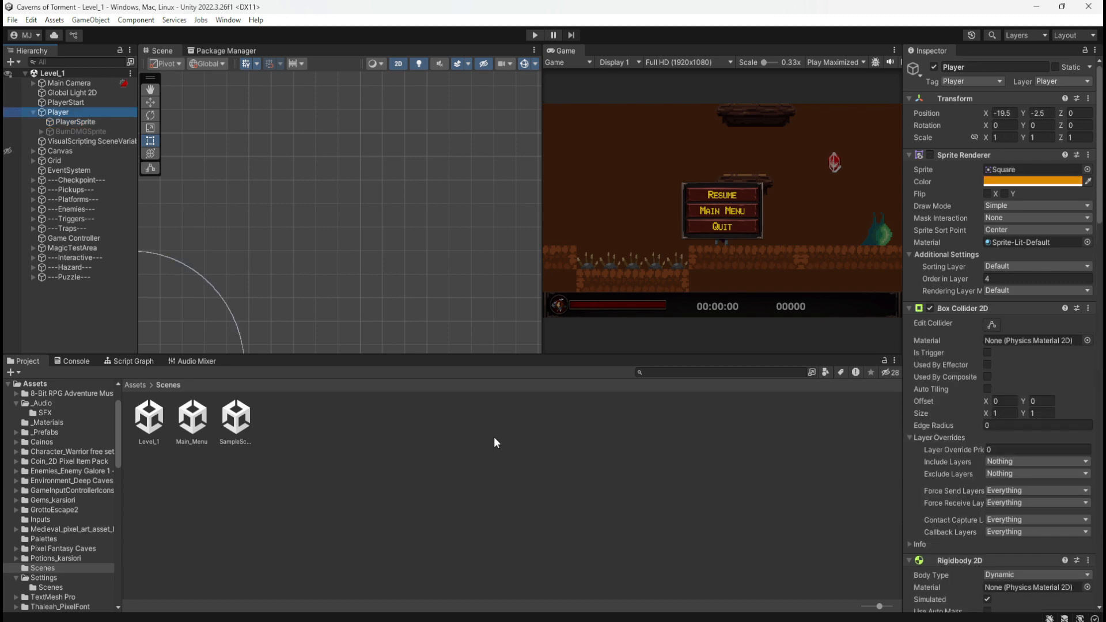
# Examine the Player's script graph, including the Play Clip At Point audio nodes in the Spike Trap and Magic Trap groups
pyautogui.click(133, 361)
pyautogui.hotkey('shift', 'space')
pyautogui.moveTo(704, 305); pyautogui.dragTo(383, 464, button='middle')
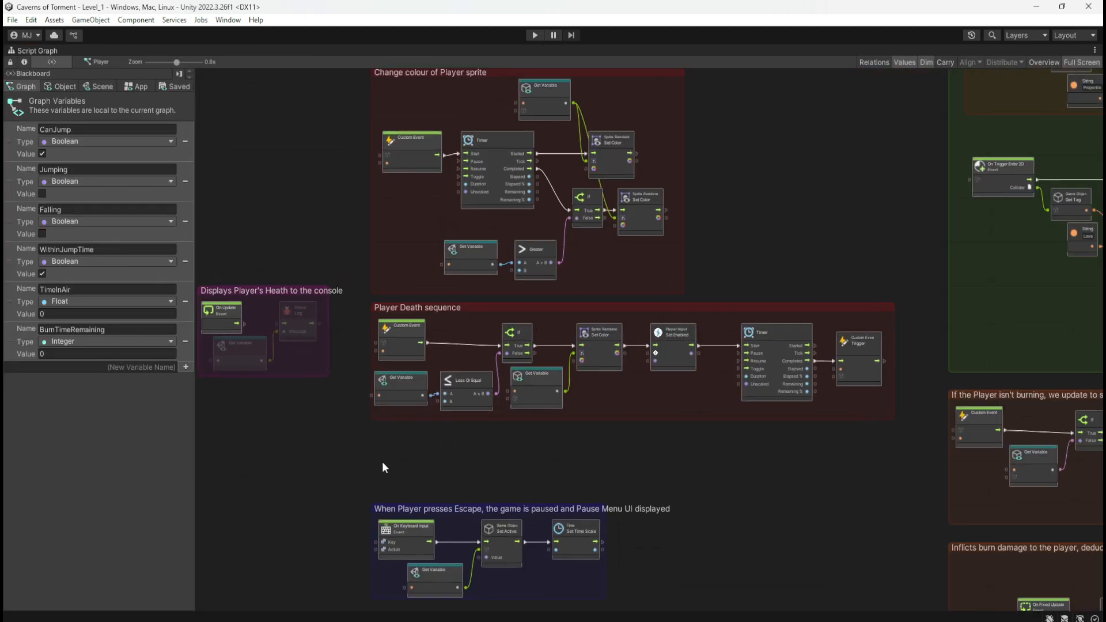
pyautogui.moveTo(787, 206); pyautogui.dragTo(776, 319, button='middle')
pyautogui.moveTo(806, 267); pyautogui.dragTo(705, 452, button='middle')
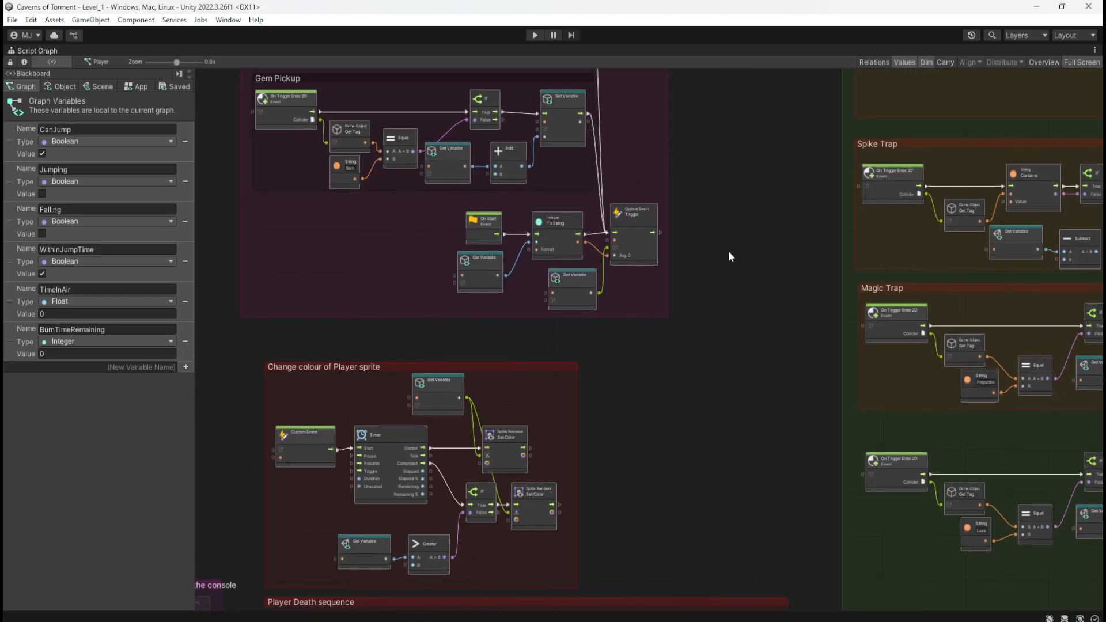
pyautogui.moveTo(728, 251)
pyautogui.mouseDown(button='middle')
pyautogui.moveTo(704, 357)
pyautogui.moveTo(469, 280)
pyautogui.mouseUp(button='middle')
pyautogui.moveTo(917, 288); pyautogui.dragTo(627, 333, button='middle')
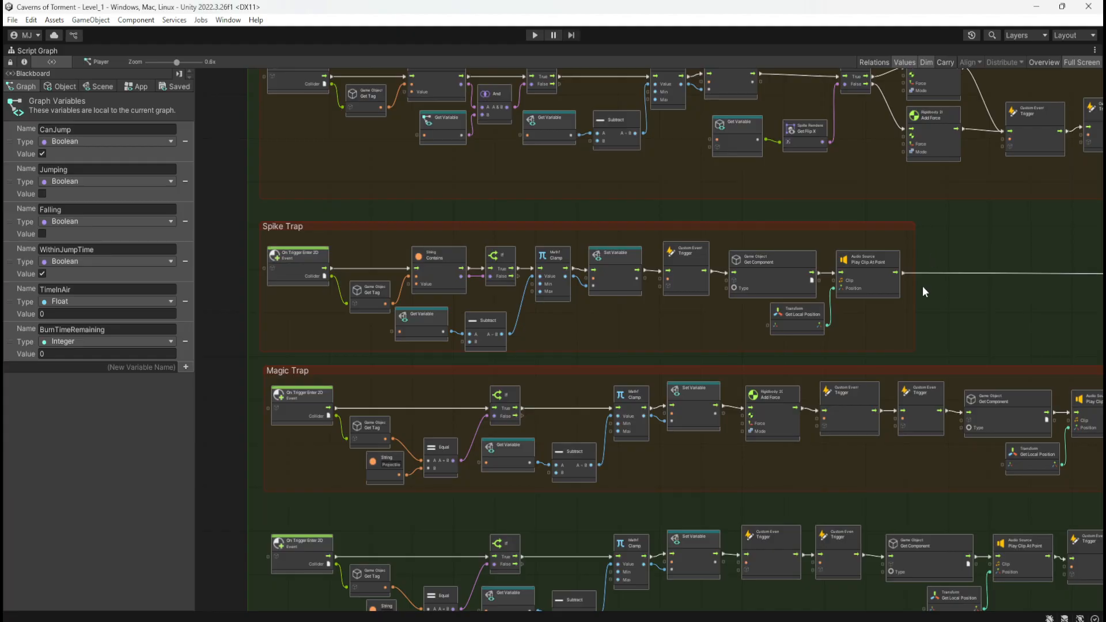
pyautogui.scroll(4, 917, 298)
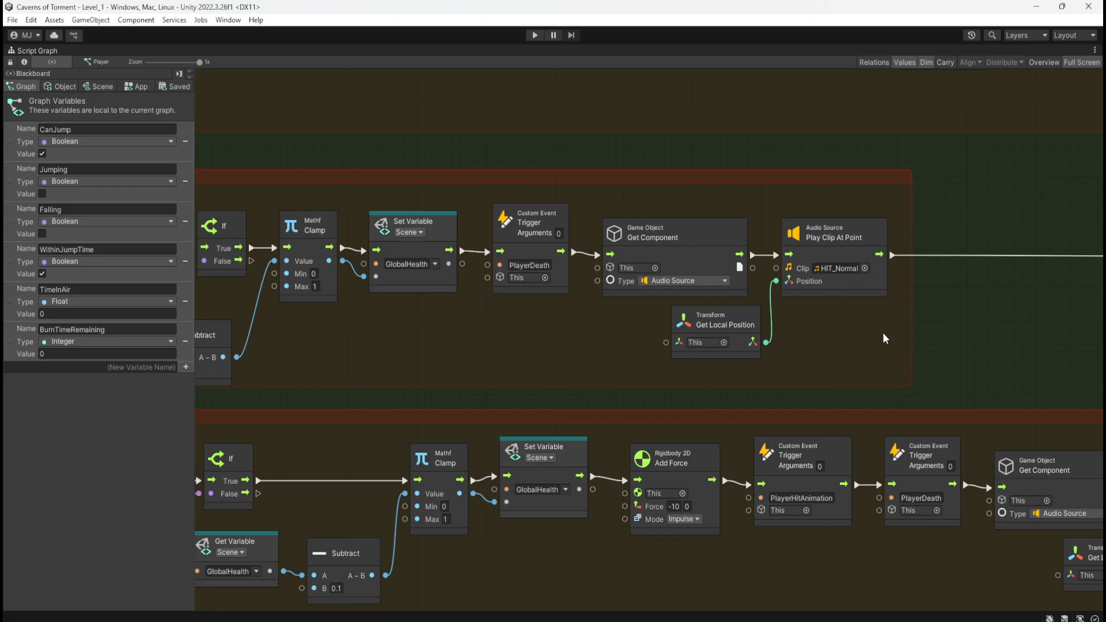
pyautogui.scroll(-10, 940, 299)
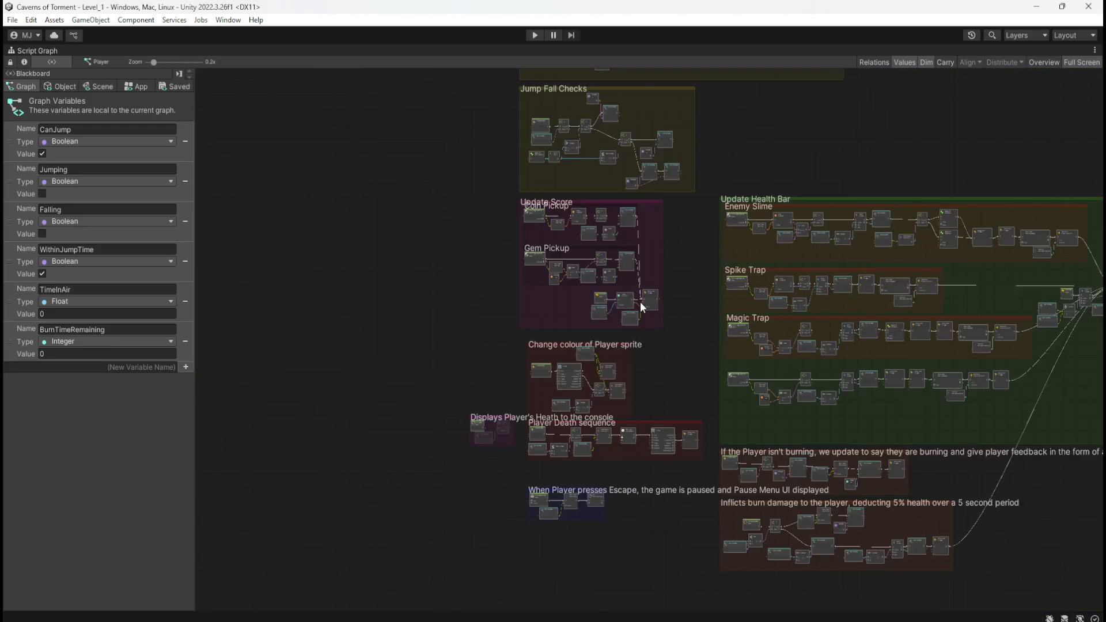
pyautogui.scroll(1, 517, 346)
pyautogui.hotkey('shift', 'space')
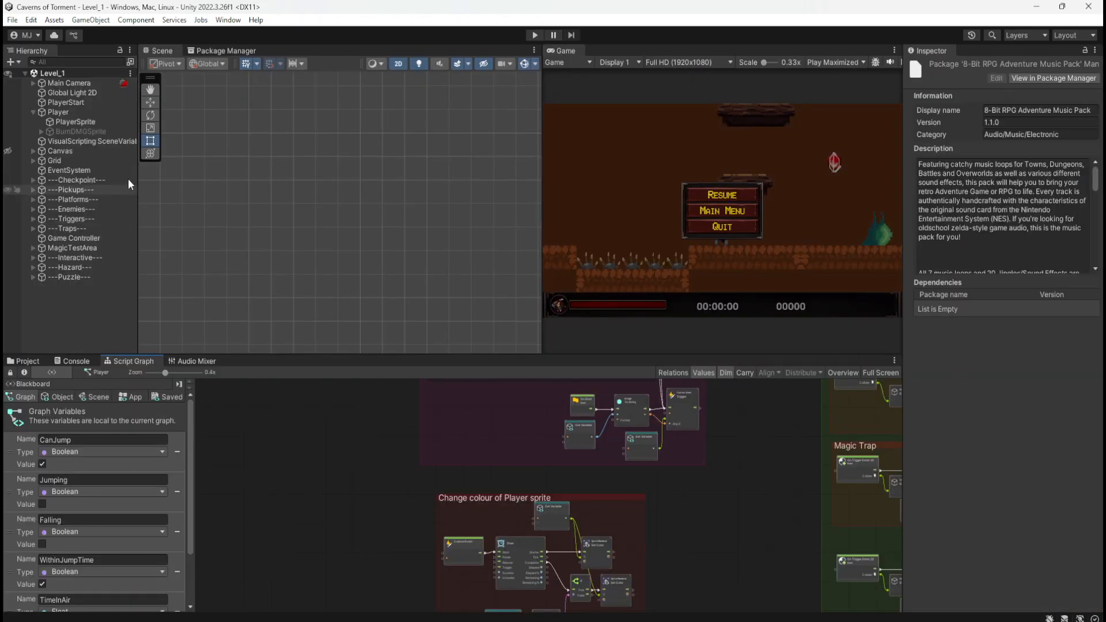
# Route the Player's Audio Source output to the AudioMixer's SFX group and save the scene
pyautogui.click(79, 113)
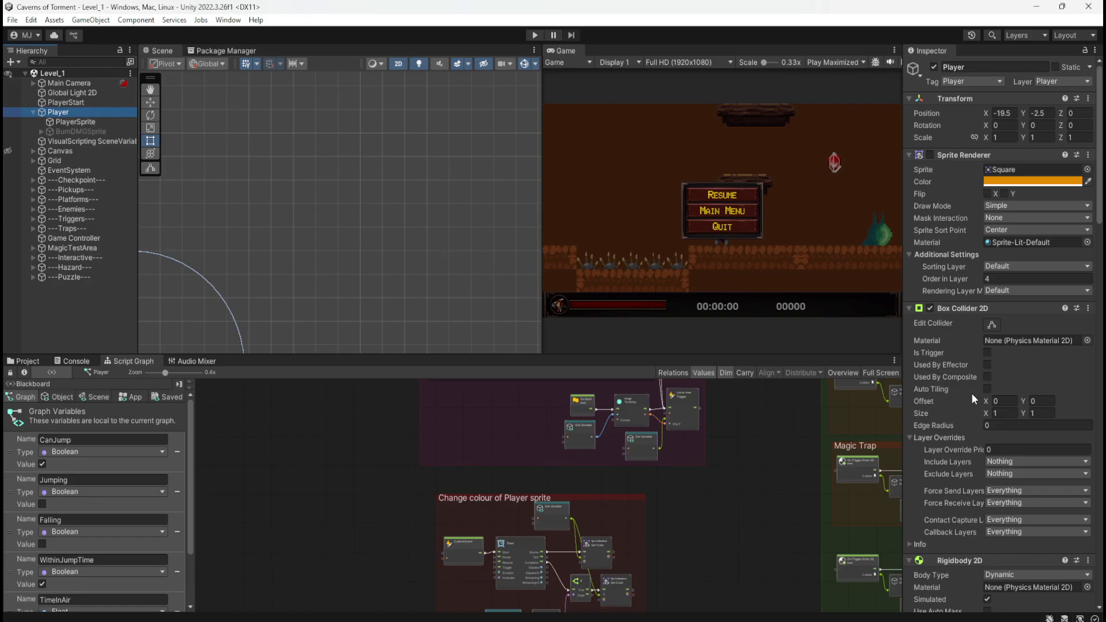
pyautogui.click(34, 112)
pyautogui.click(64, 123)
pyautogui.click(58, 112)
pyautogui.scroll(-20, 950, 469)
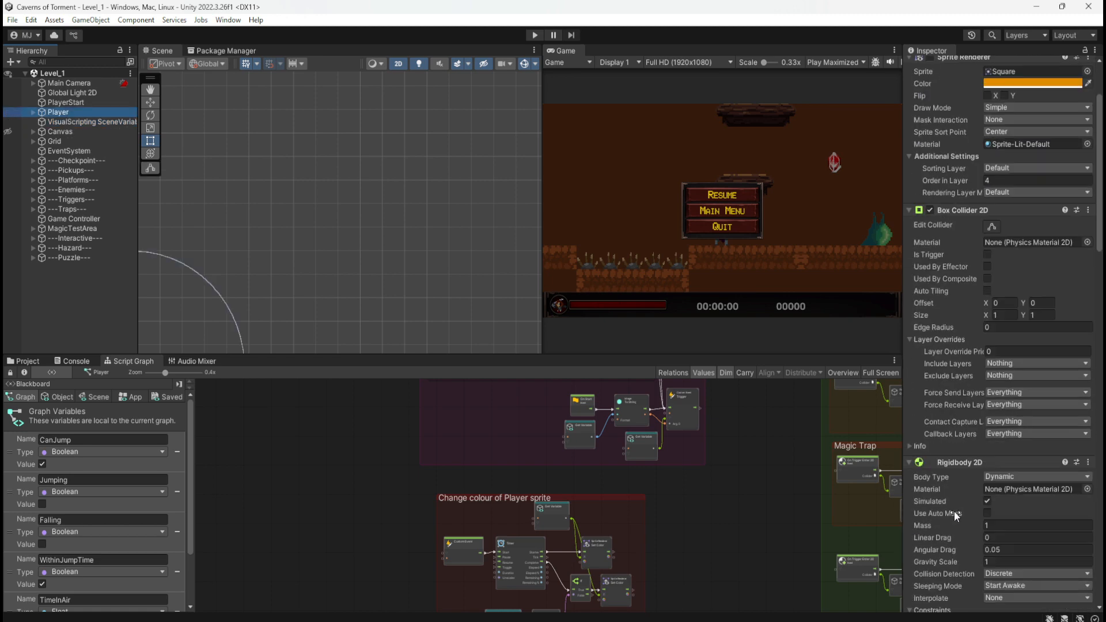
pyautogui.scroll(-12, 935, 463)
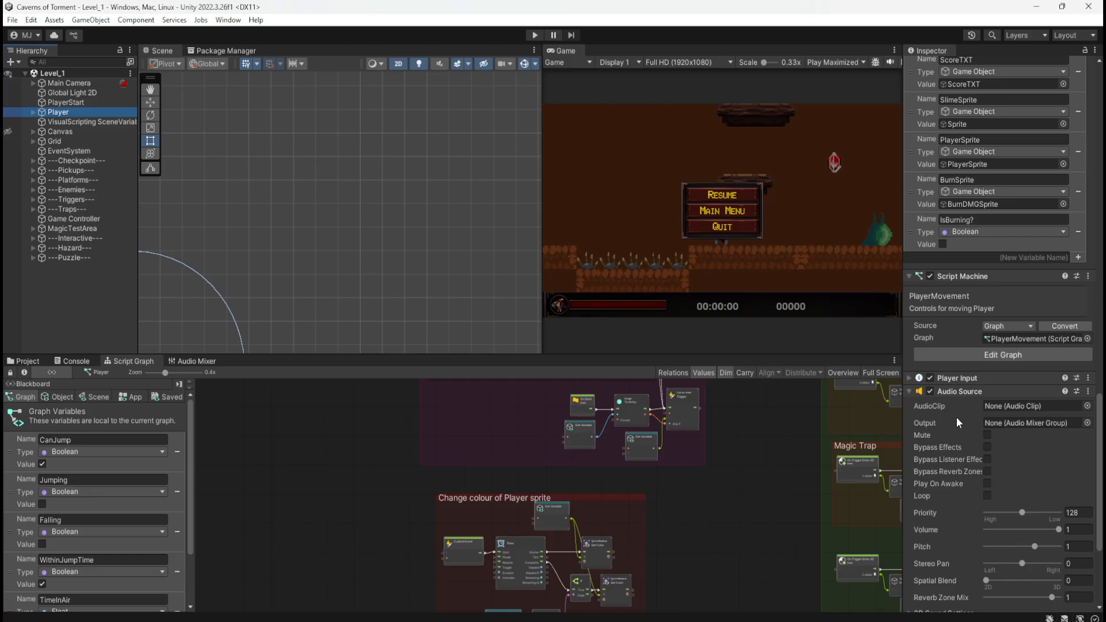
pyautogui.scroll(-3, 935, 419)
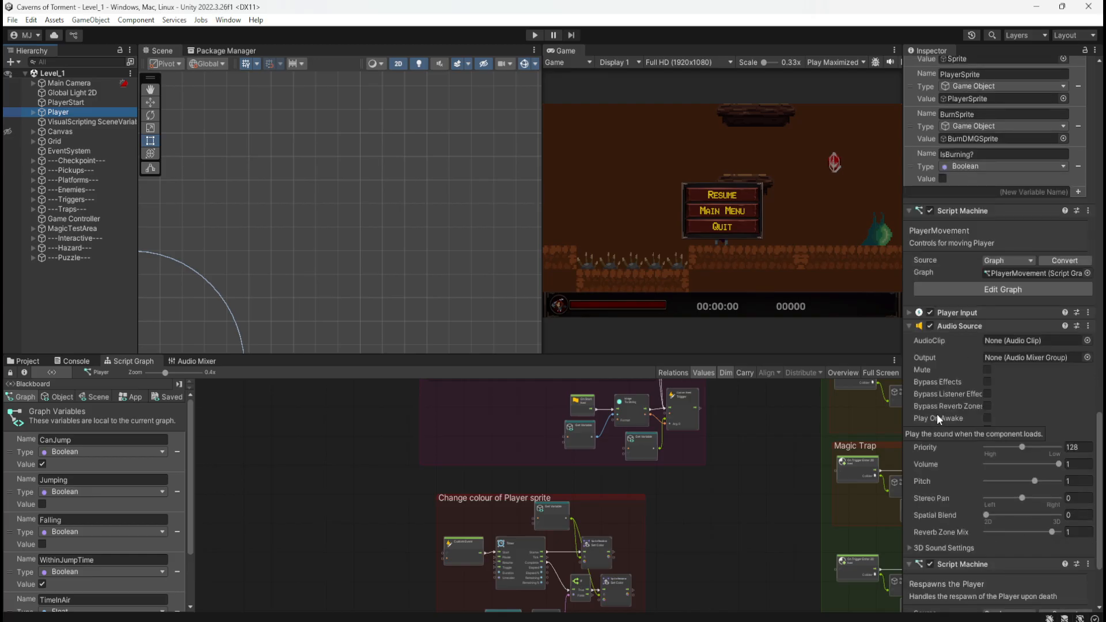
pyautogui.click(1086, 357)
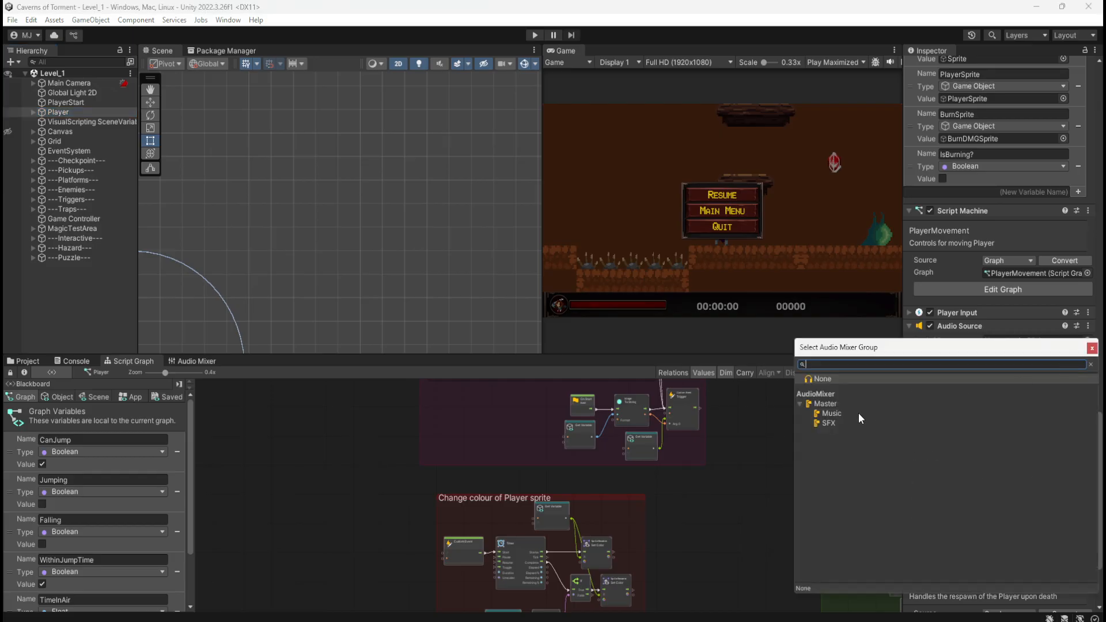
pyautogui.click(828, 423)
pyautogui.doubleClick(900, 429)
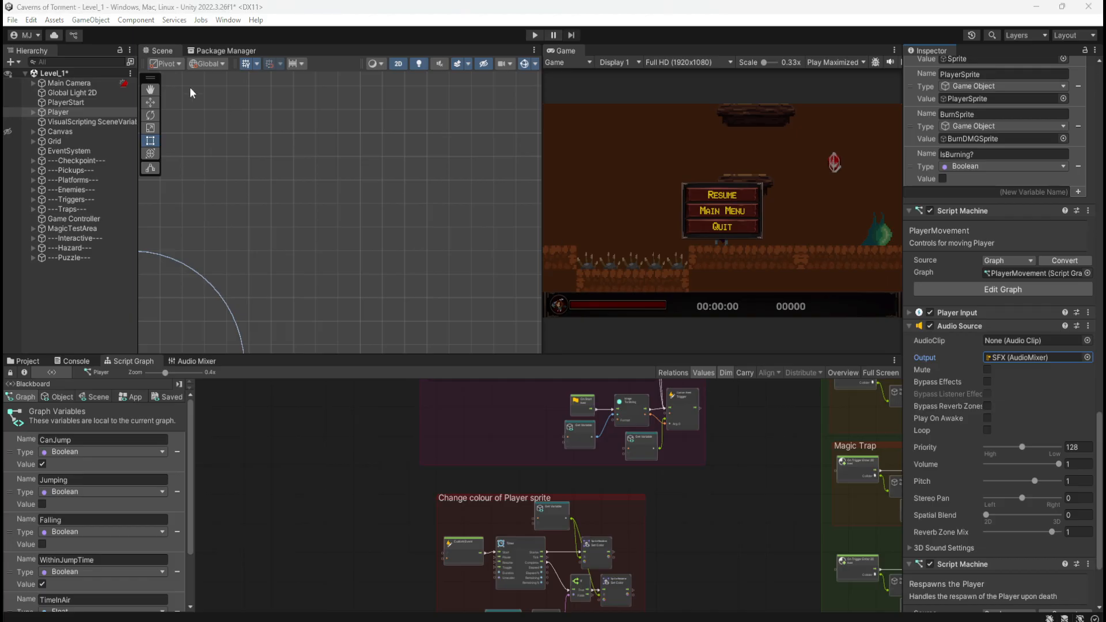
pyautogui.click(351, 491)
pyautogui.hotkey('ctrl', 's')
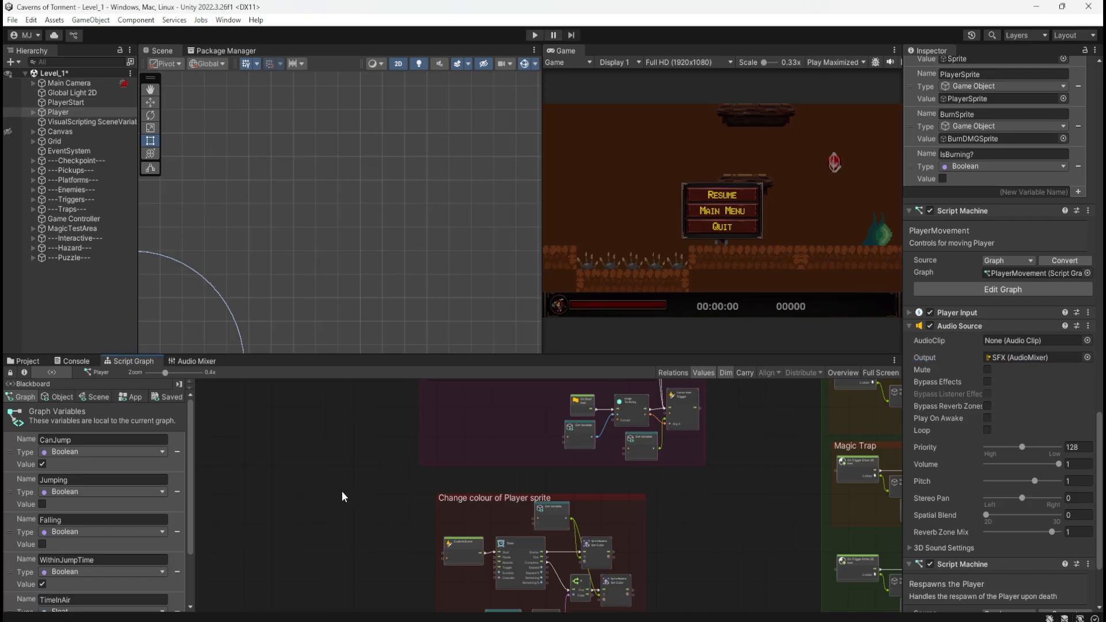
# Open the Coin prefab for editing from the project's _Prefabs/Pickups folder
pyautogui.click(29, 361)
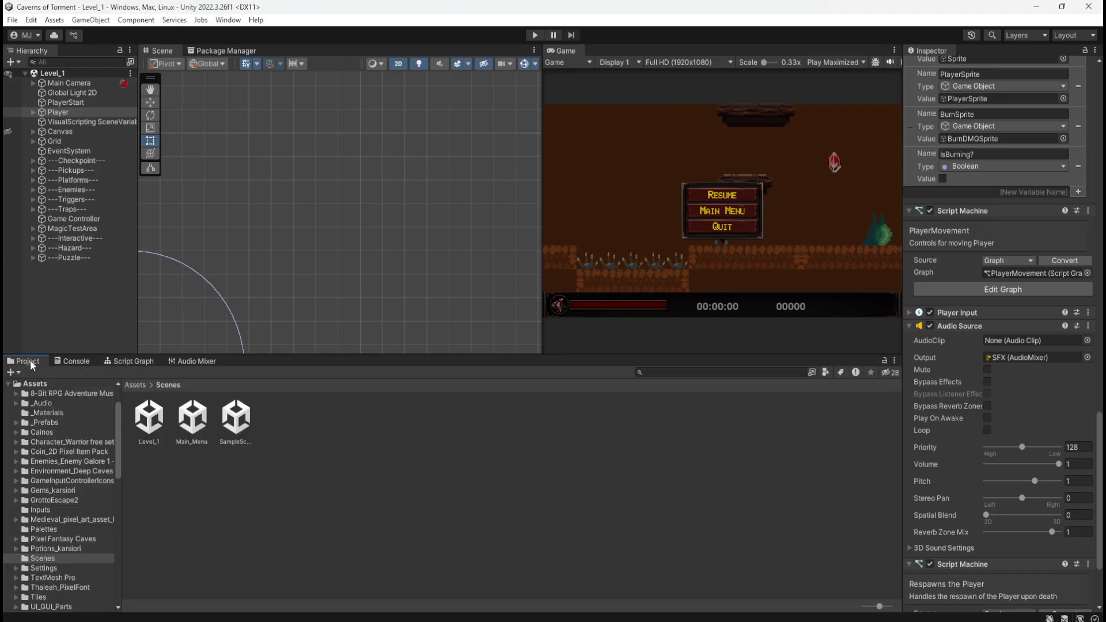
pyautogui.click(135, 384)
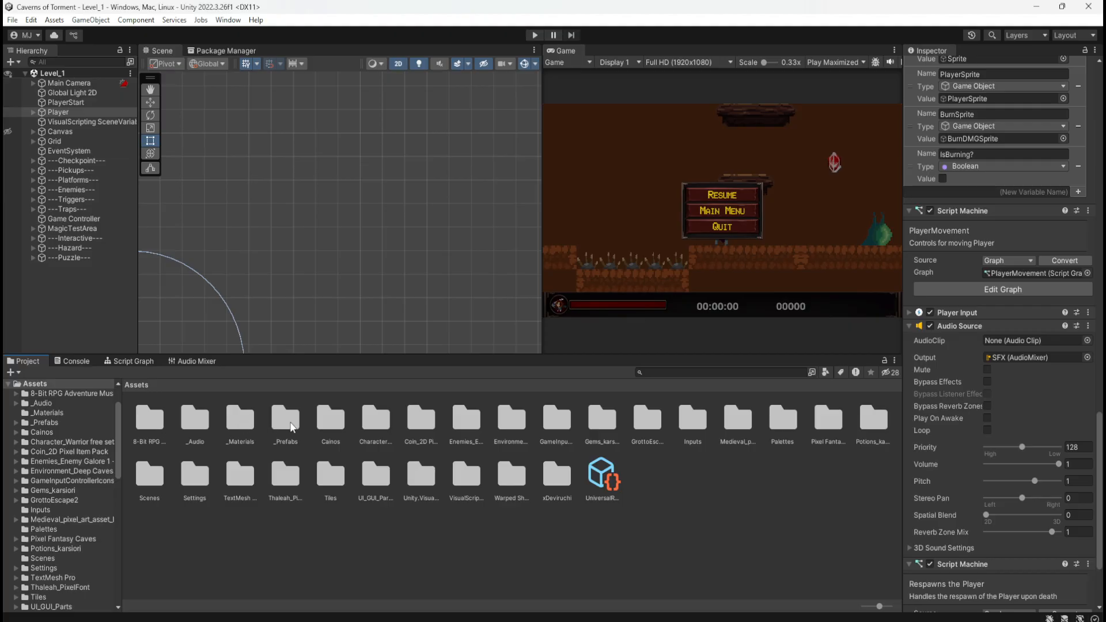
pyautogui.doubleClick(285, 424)
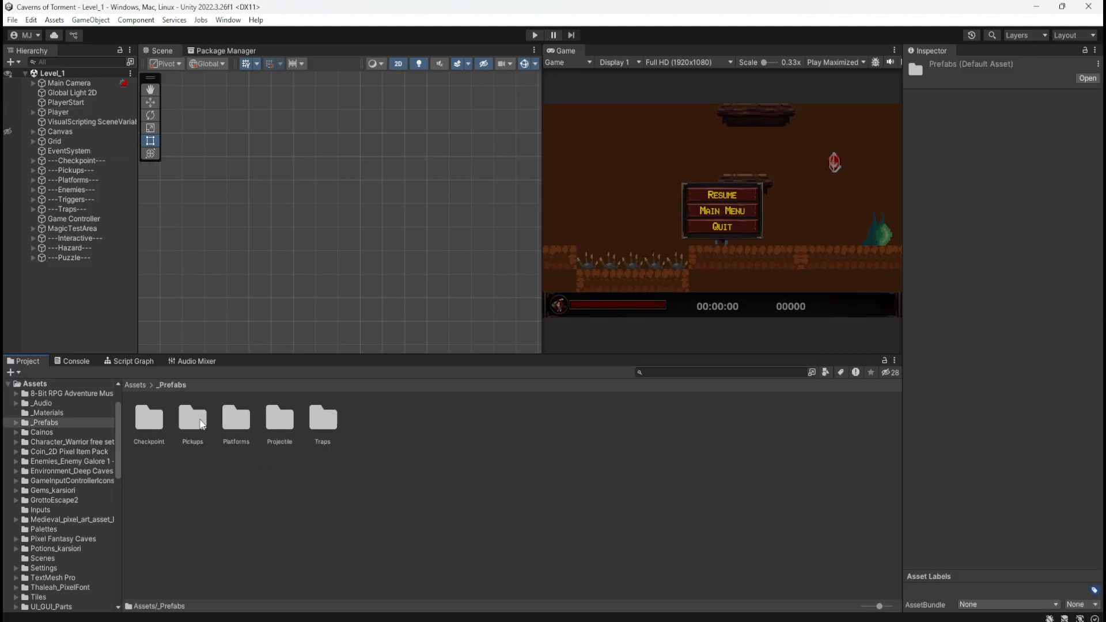
pyautogui.doubleClick(201, 423)
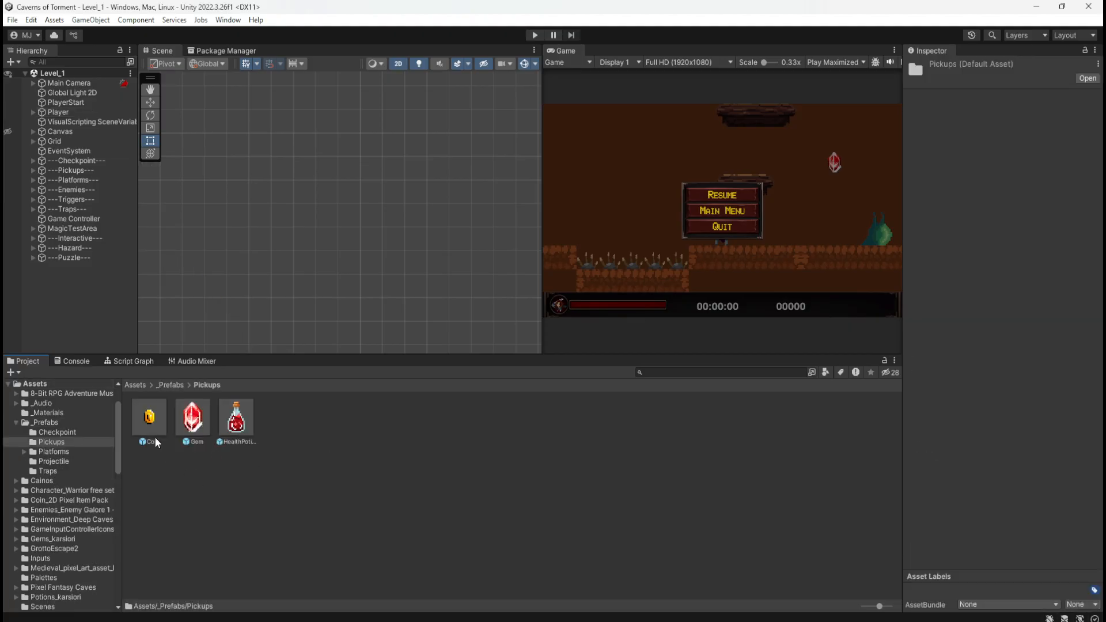
pyautogui.doubleClick(151, 417)
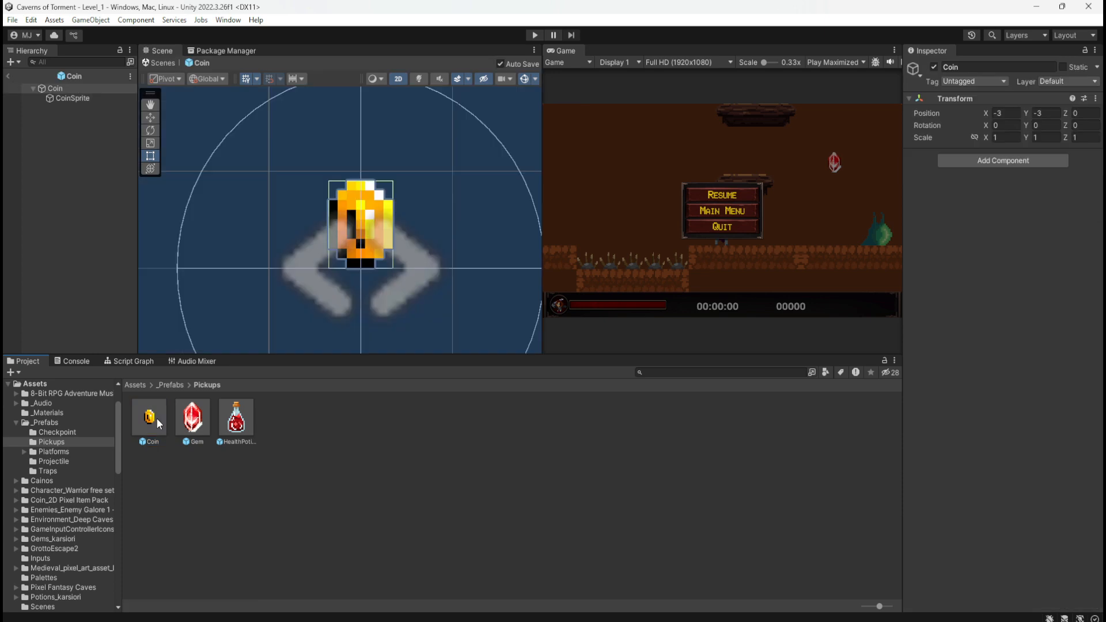
# Route the CoinSprite's Audio Source output to the AudioMixer's SFX group and check the assignment
pyautogui.click(72, 99)
pyautogui.scroll(-10, 931, 384)
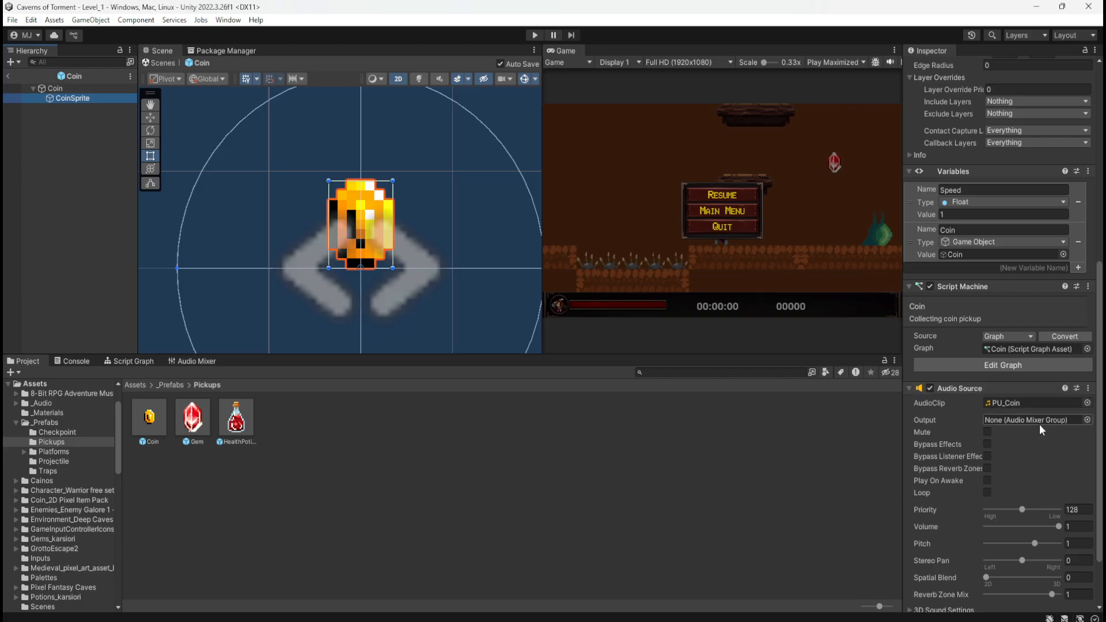
pyautogui.click(1086, 419)
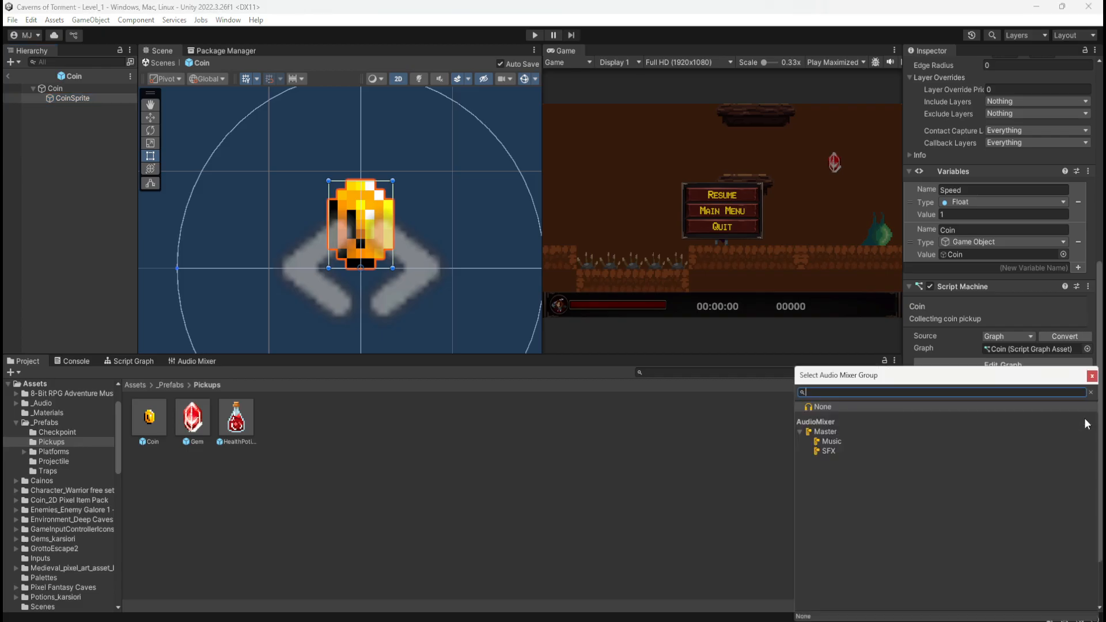
pyautogui.click(840, 451)
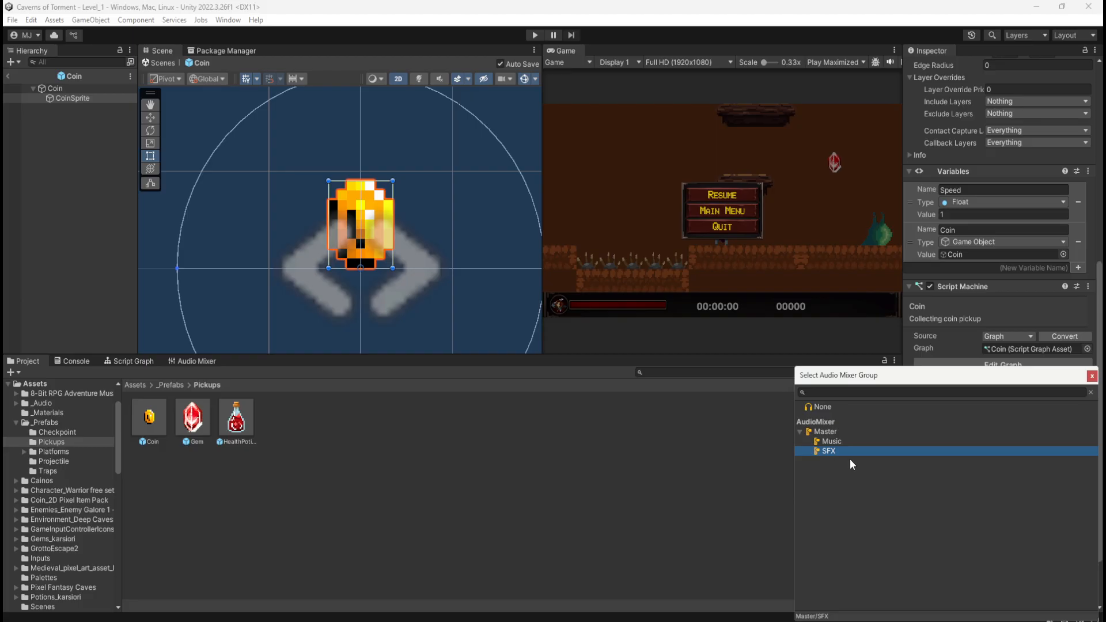
pyautogui.press('Return')
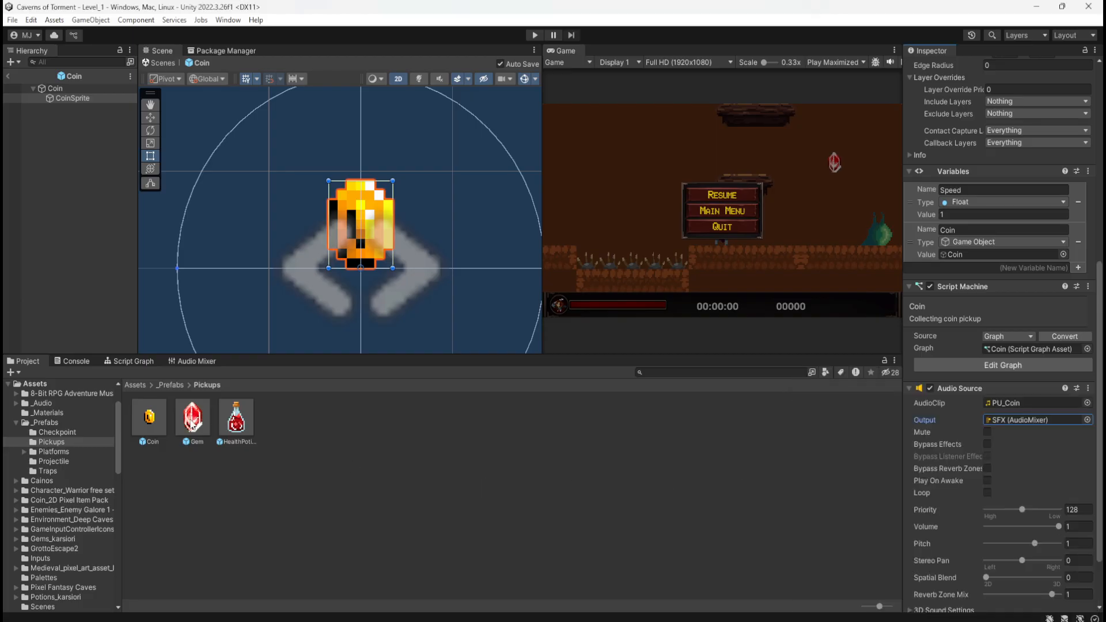
pyautogui.click(192, 422)
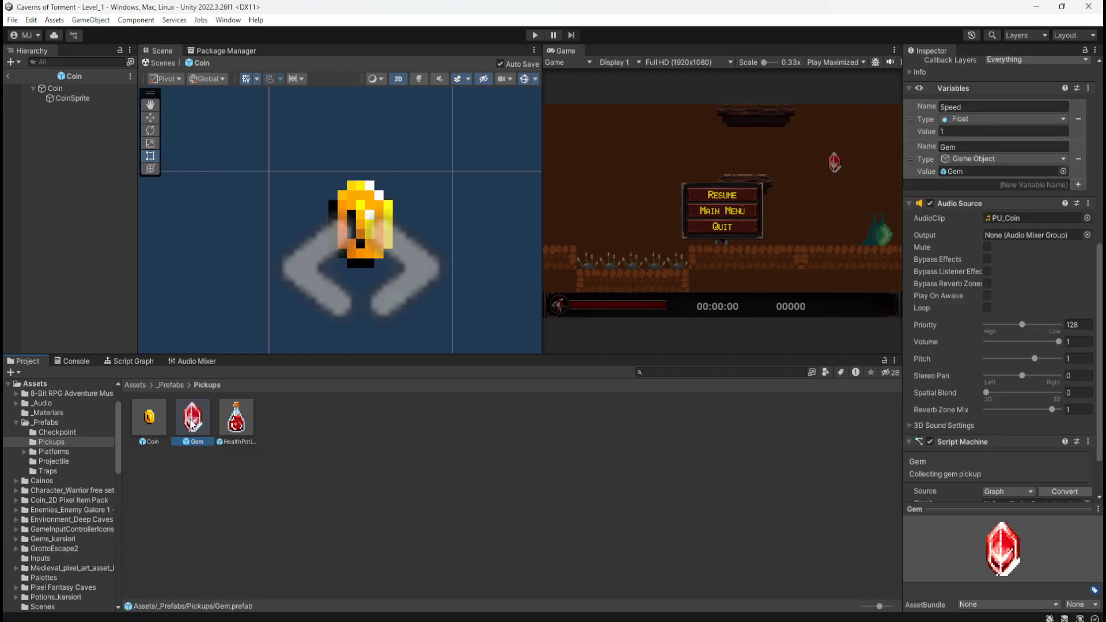
pyautogui.click(87, 98)
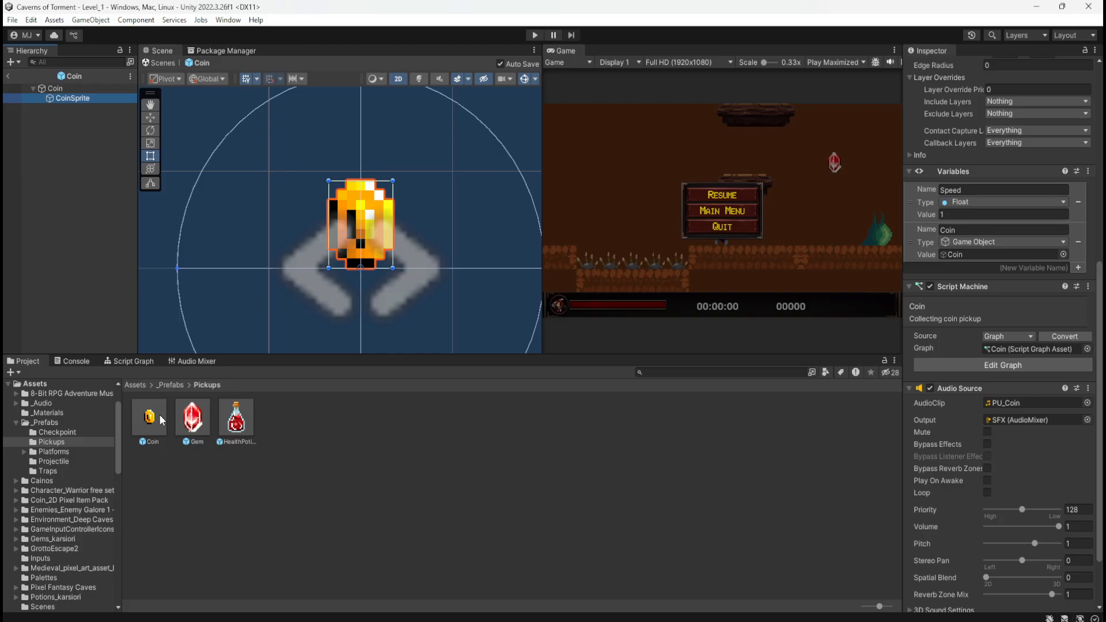
# Open the Gem prefab for editing and route the root Gem object's Audio Source output to the AudioMixer's SFX group
pyautogui.click(199, 419)
pyautogui.doubleClick(193, 422)
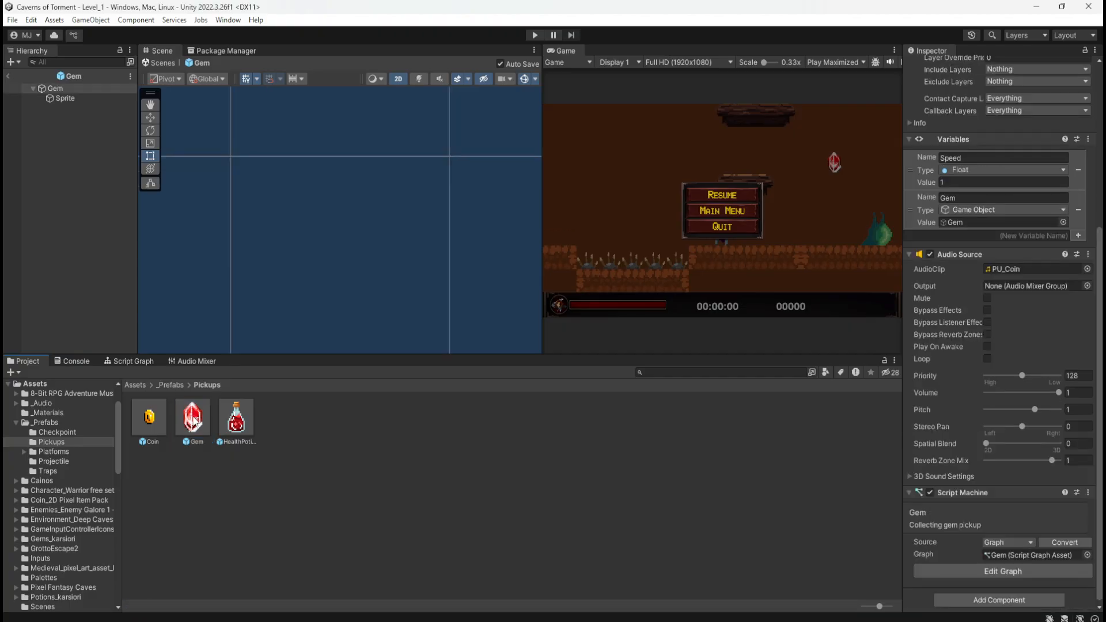
pyautogui.click(70, 100)
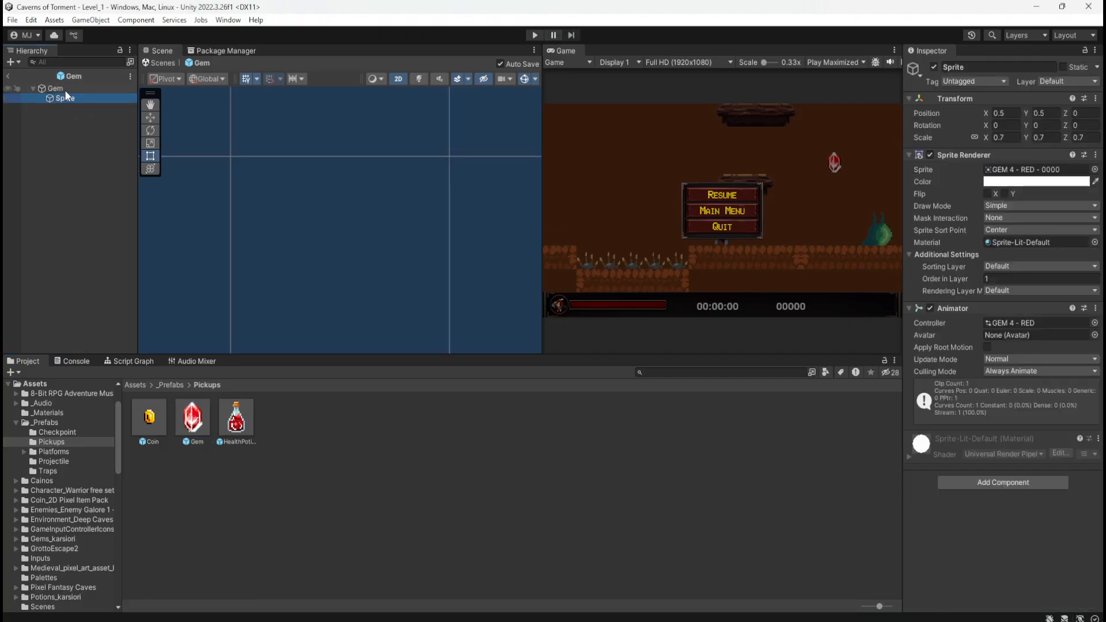
pyautogui.click(65, 90)
pyautogui.scroll(-5, 942, 531)
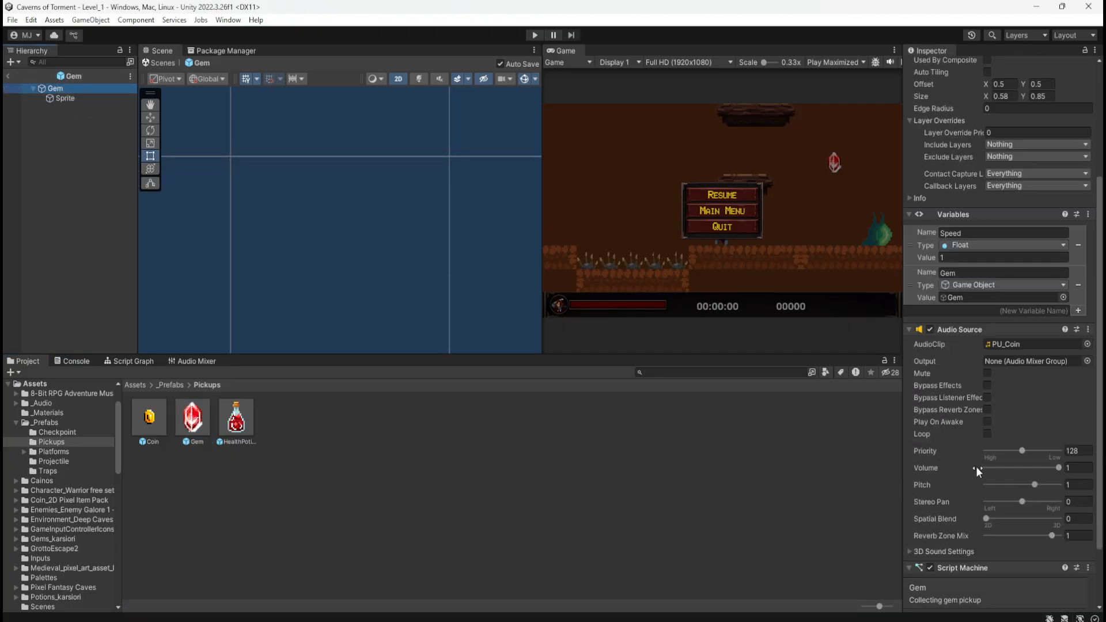
pyautogui.click(1087, 362)
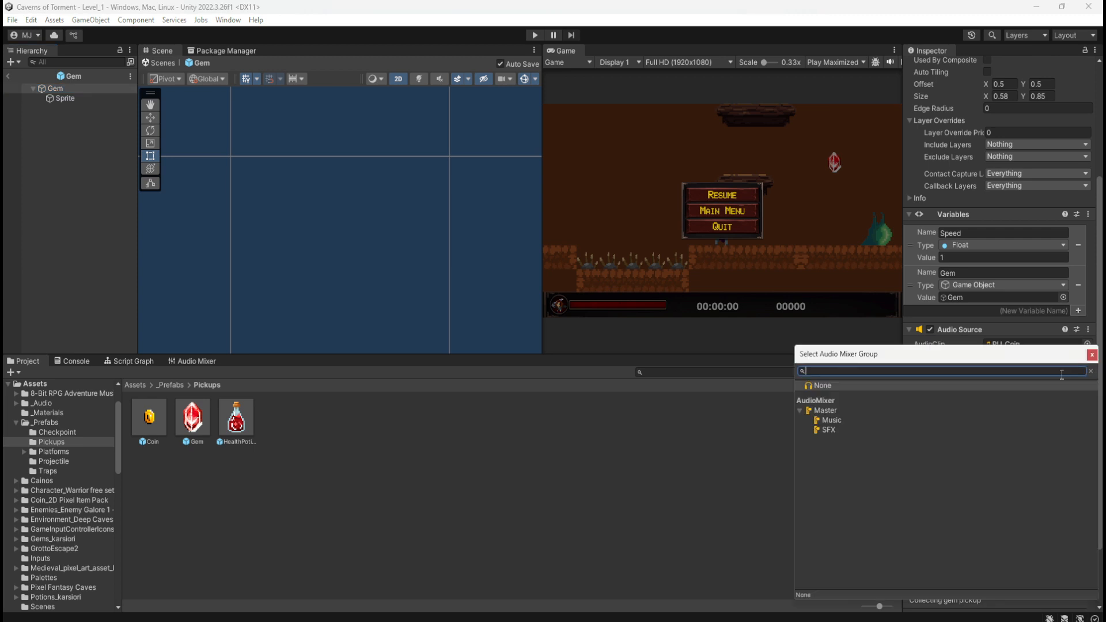
pyautogui.click(826, 429)
pyautogui.doubleClick(825, 429)
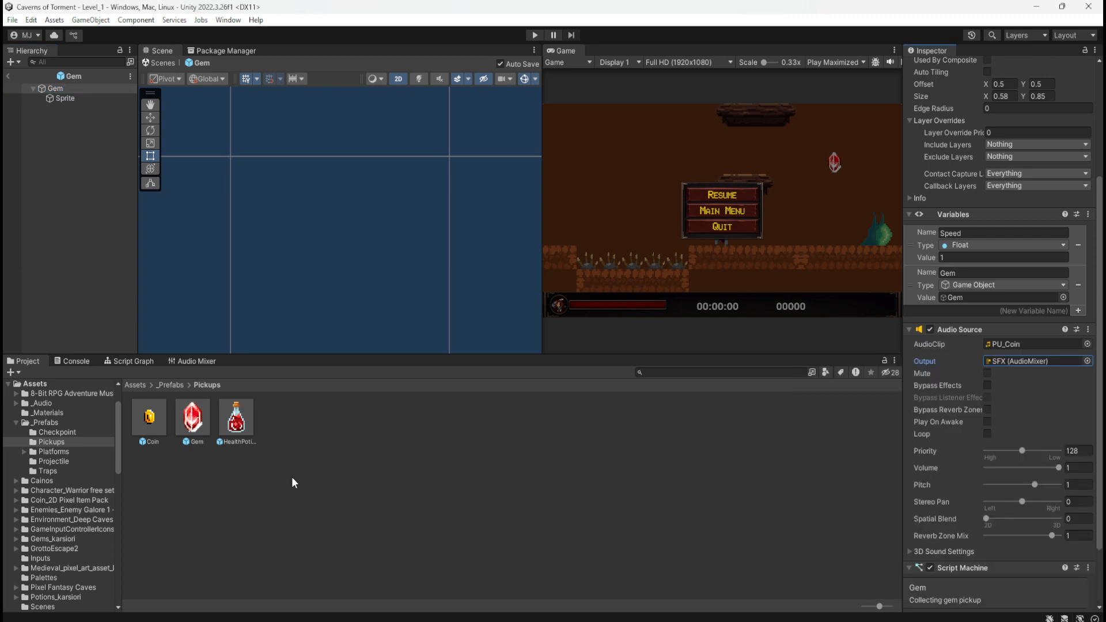
# Reopen the Coin prefab and check the Audio Source output assignment on CoinSprite
pyautogui.doubleClick(144, 423)
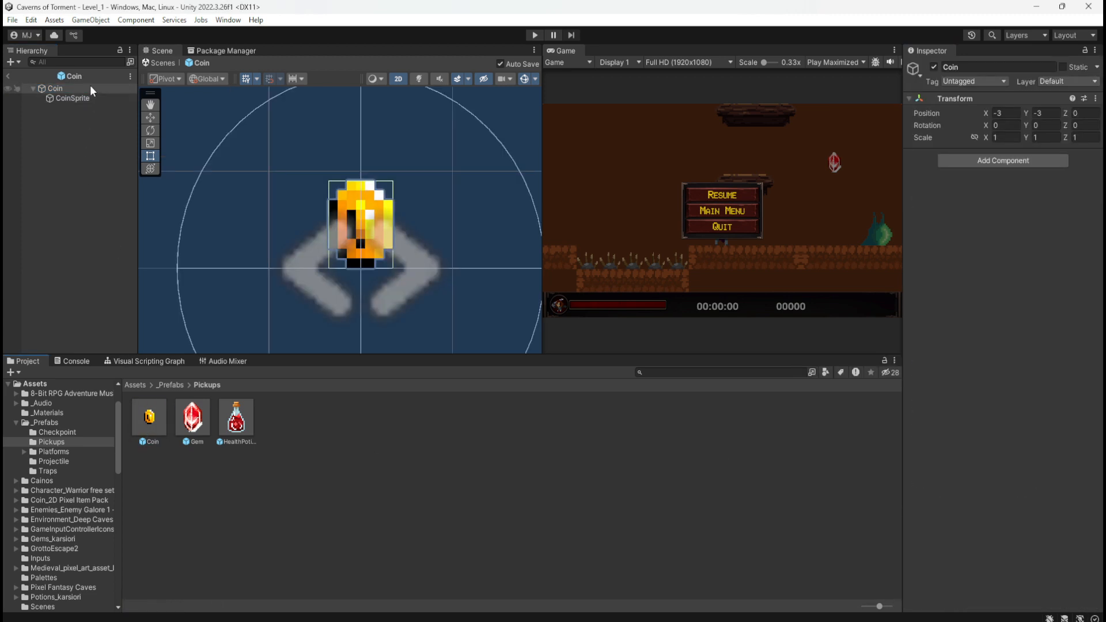
pyautogui.click(13, 19)
pyautogui.click(53, 79)
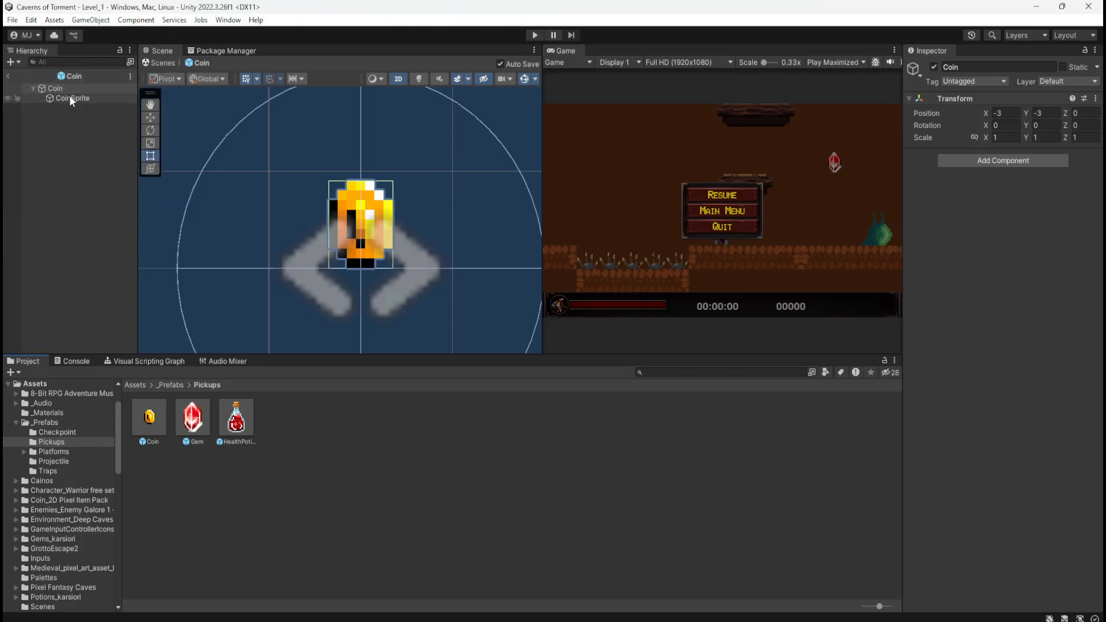
pyautogui.click(69, 99)
pyautogui.click(55, 89)
pyautogui.click(72, 98)
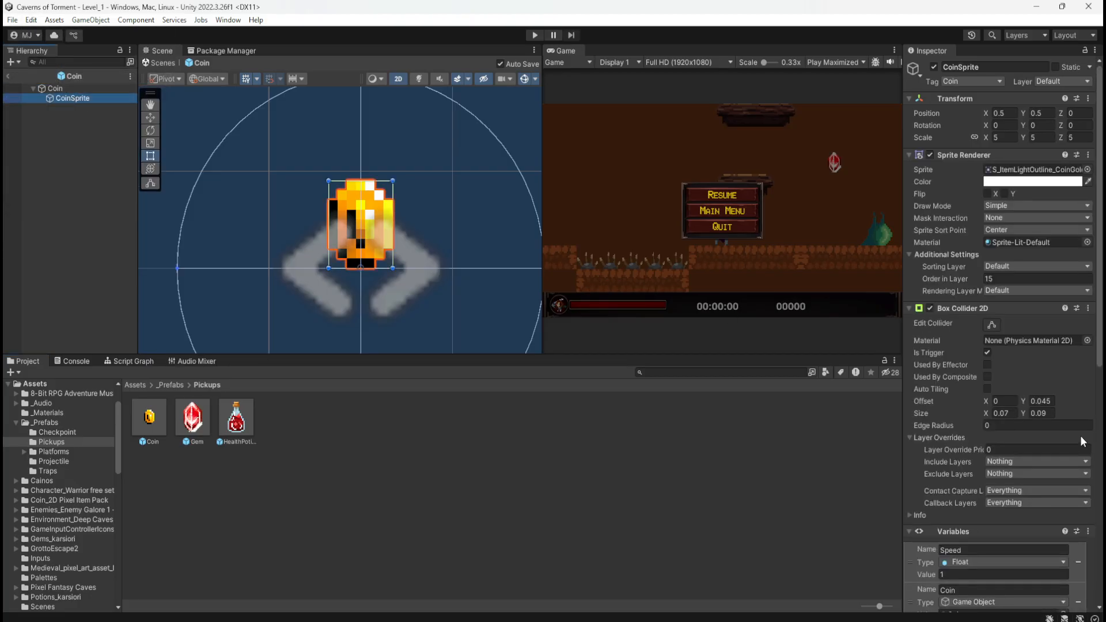
pyautogui.scroll(-10, 980, 464)
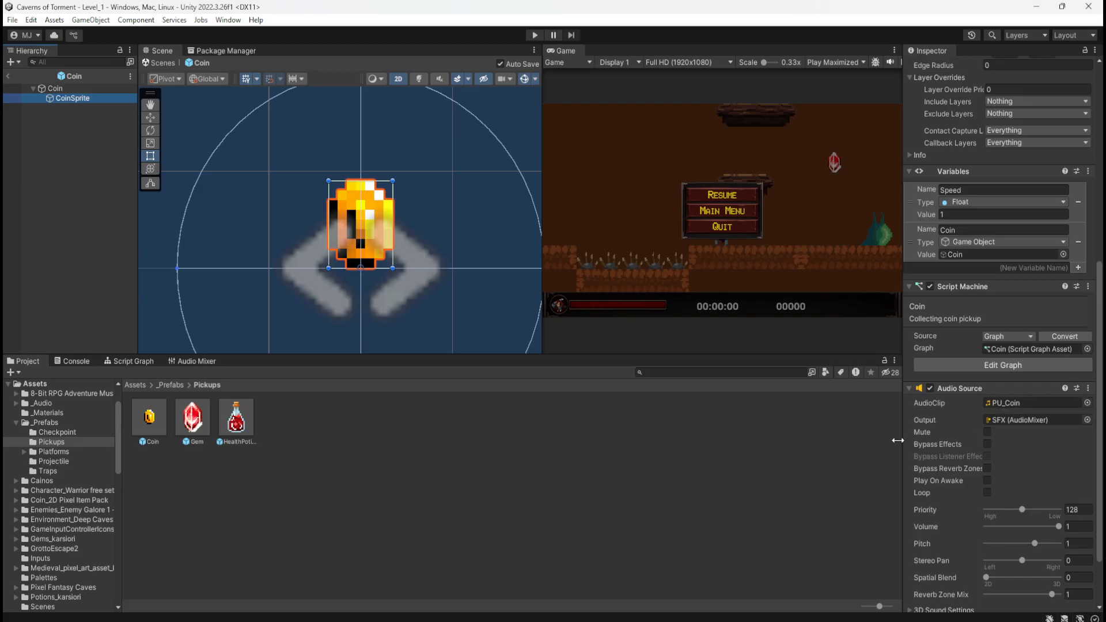
# Compare the Gem prefab's Audio Source placement and output with those of the Coin prefab's CoinSprite
pyautogui.doubleClick(194, 417)
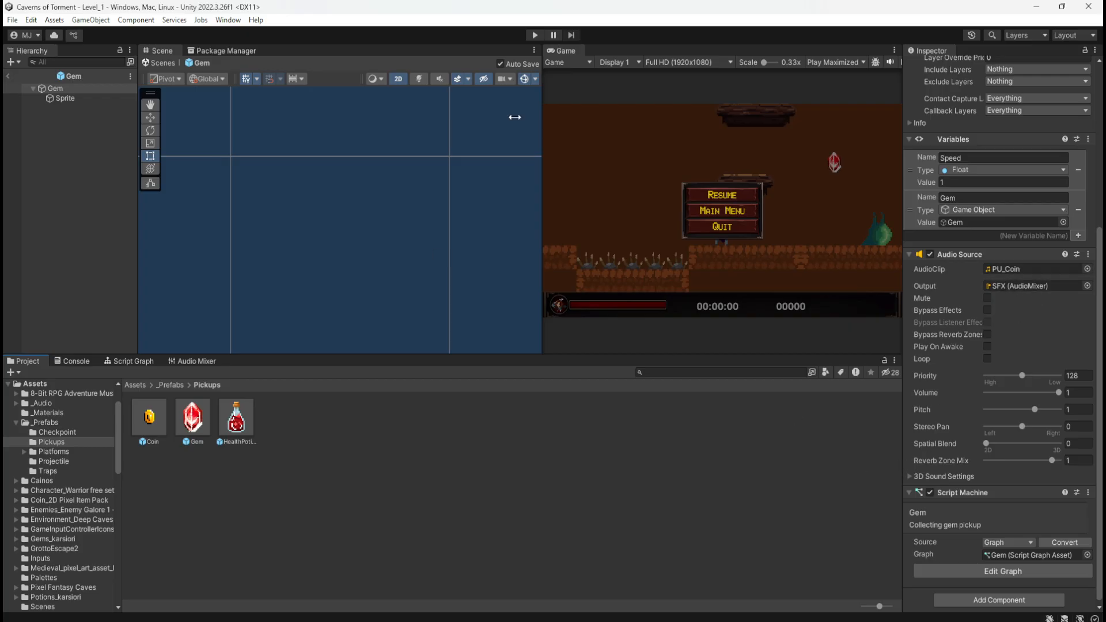
pyautogui.click(66, 98)
pyautogui.click(64, 88)
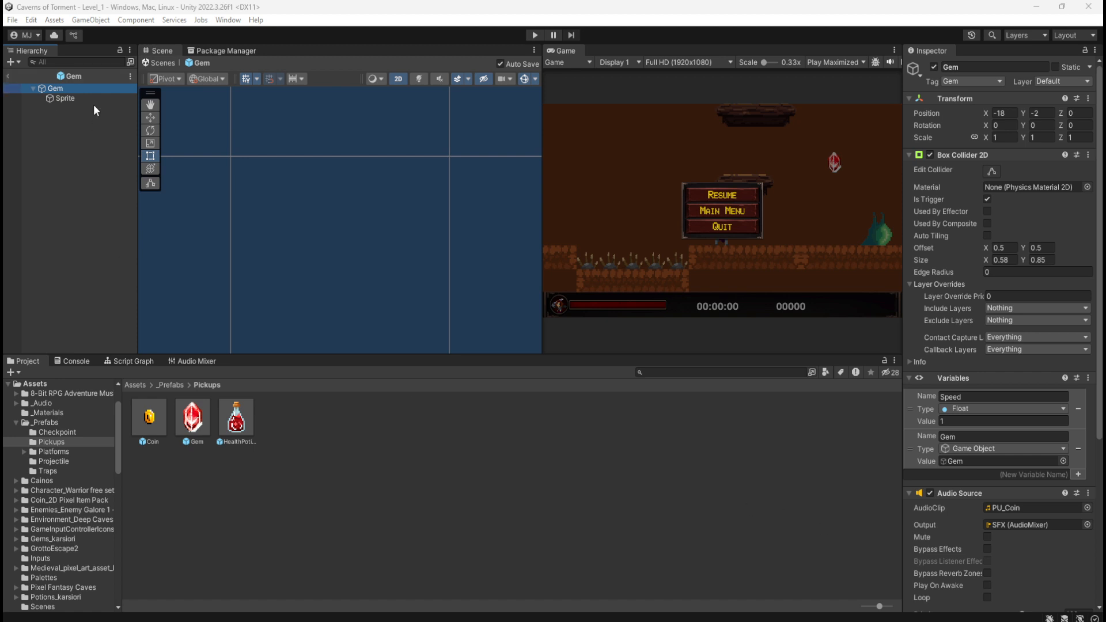
pyautogui.click(71, 97)
pyautogui.doubleClick(154, 413)
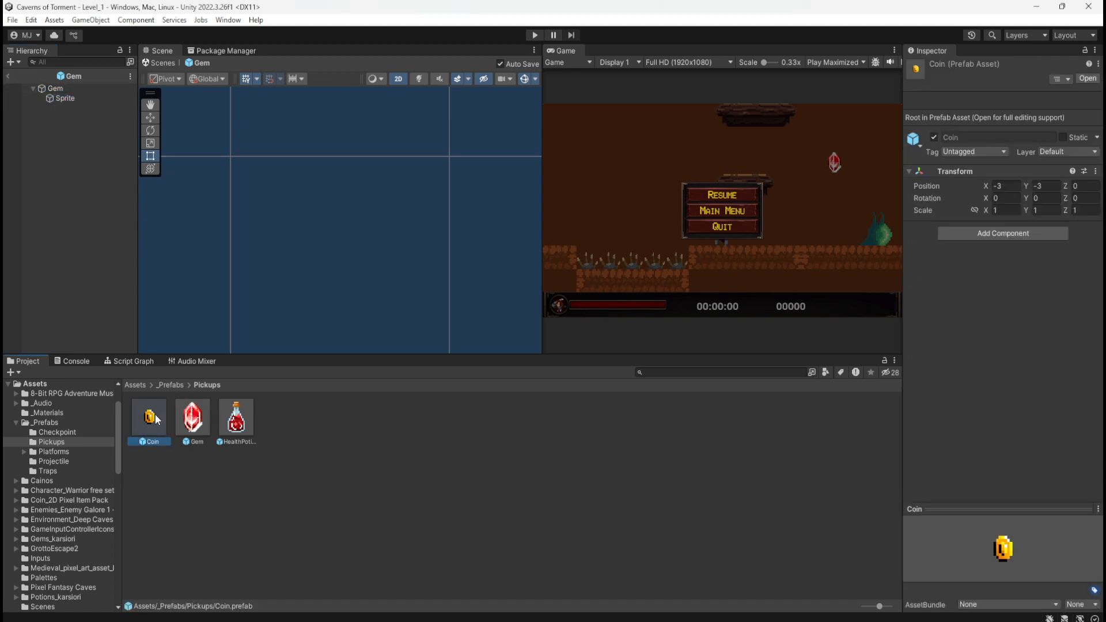
pyautogui.click(98, 99)
pyautogui.scroll(-5, 1005, 446)
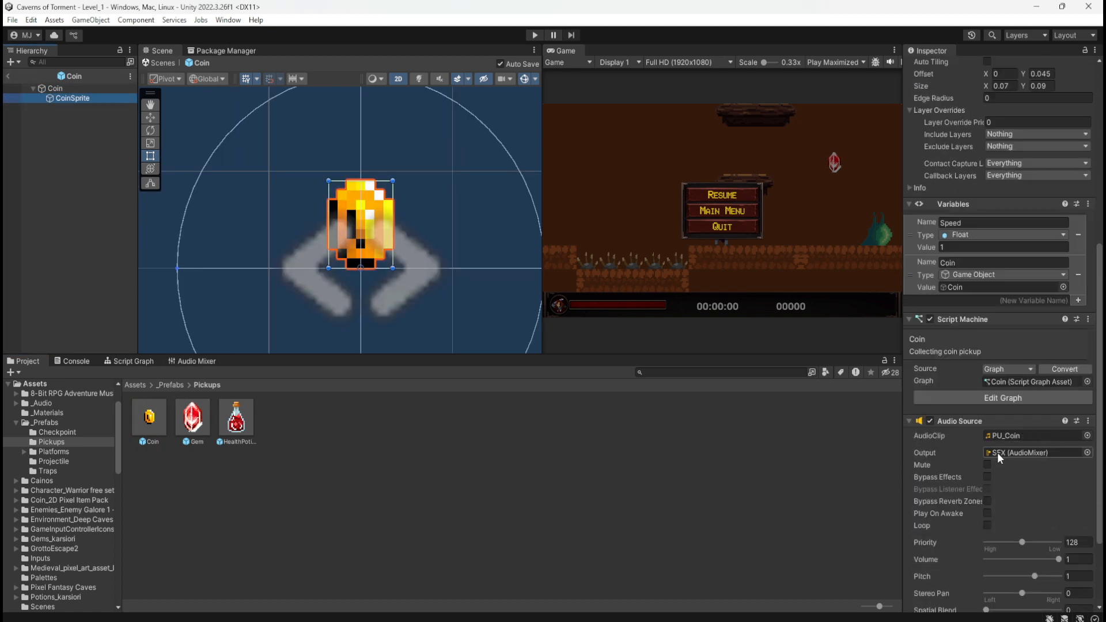
pyautogui.doubleClick(193, 418)
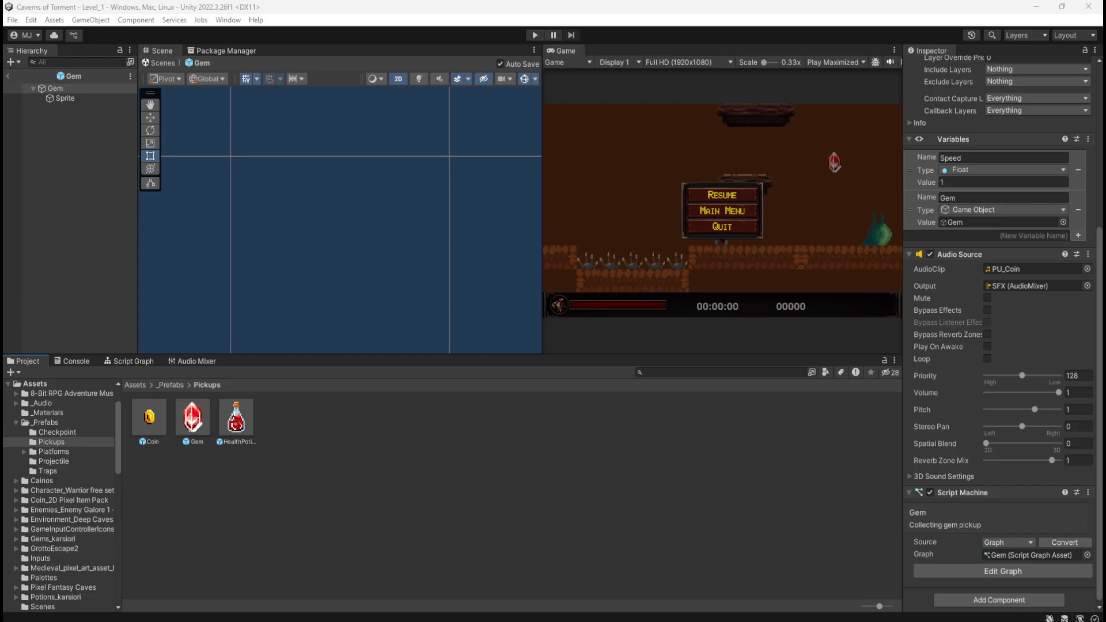
pyautogui.click(360, 454)
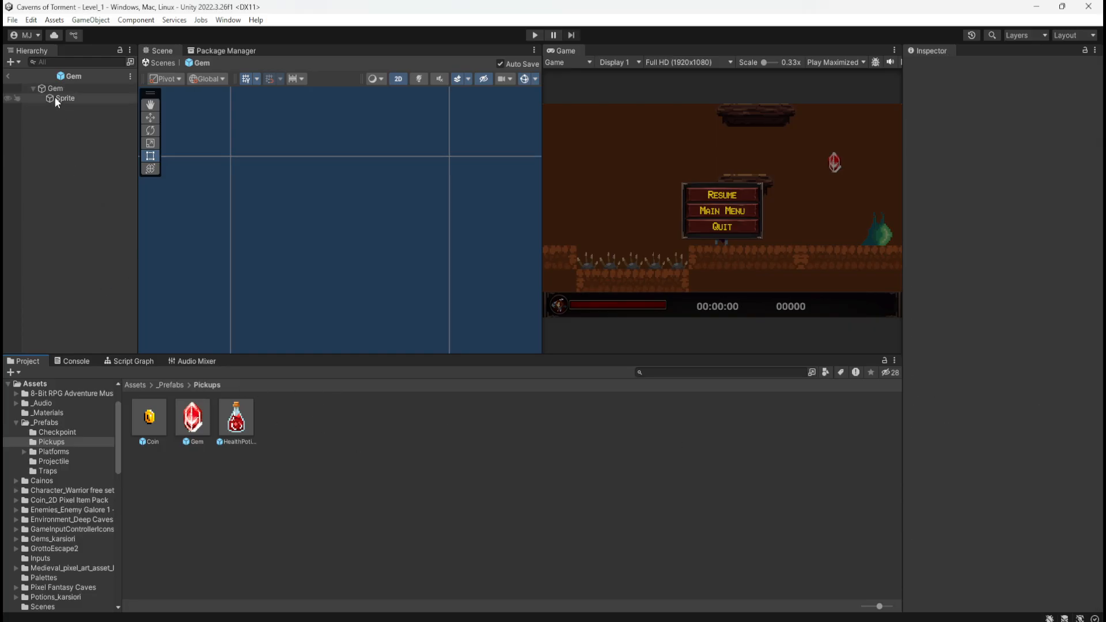
# Return to the Level_1 scene and check the Audio Source output on Coin (4)'s CoinSprite in the Pickups group
pyautogui.click(8, 76)
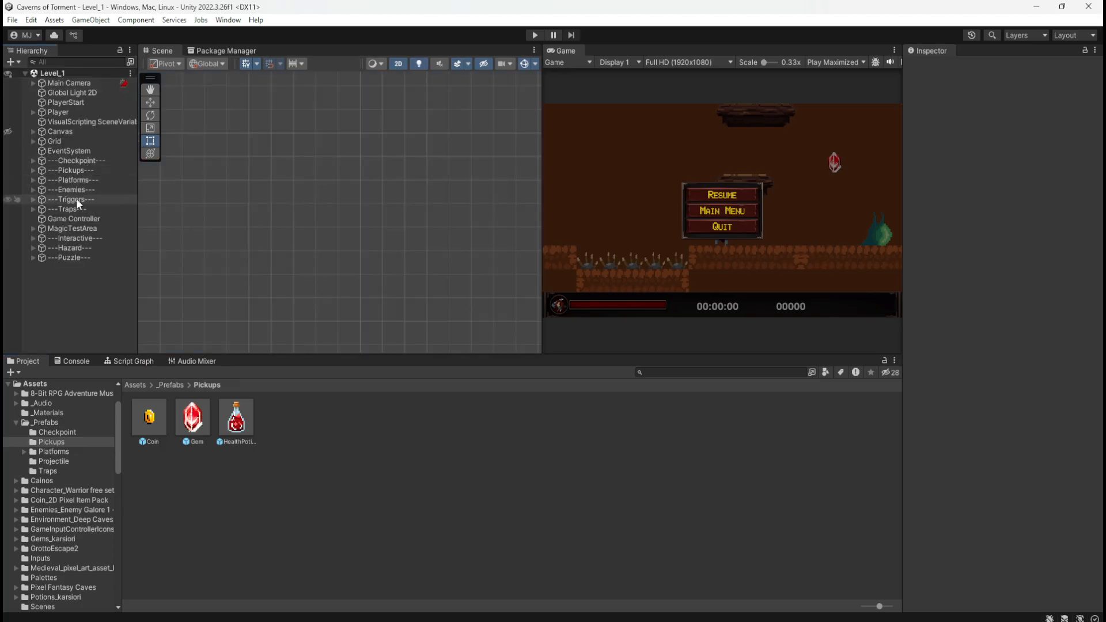
pyautogui.click(33, 171)
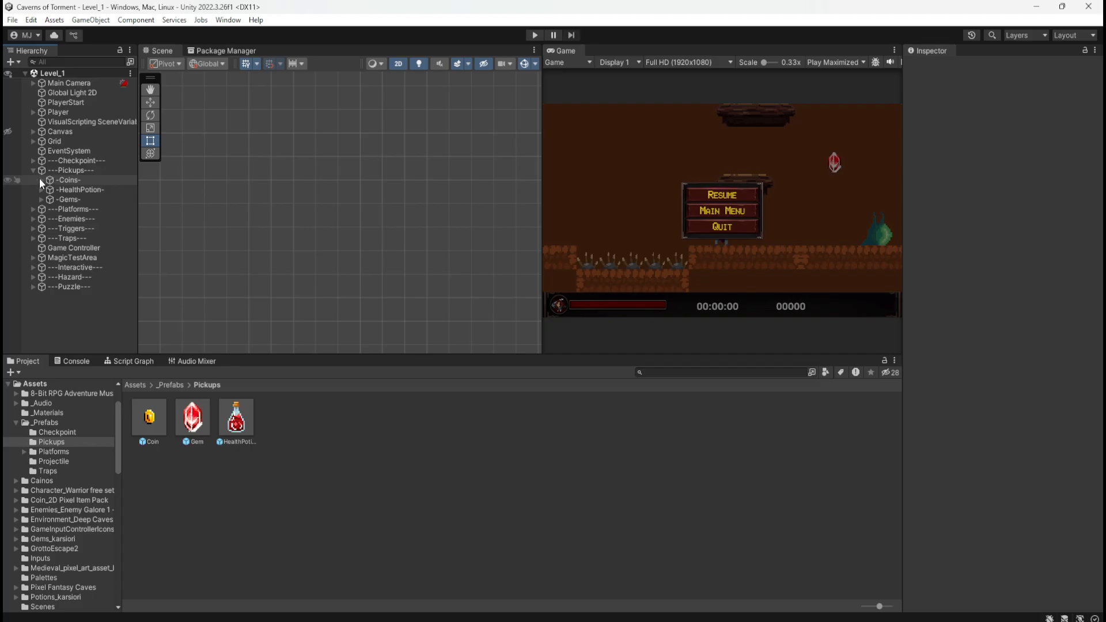
pyautogui.click(41, 180)
pyautogui.click(68, 230)
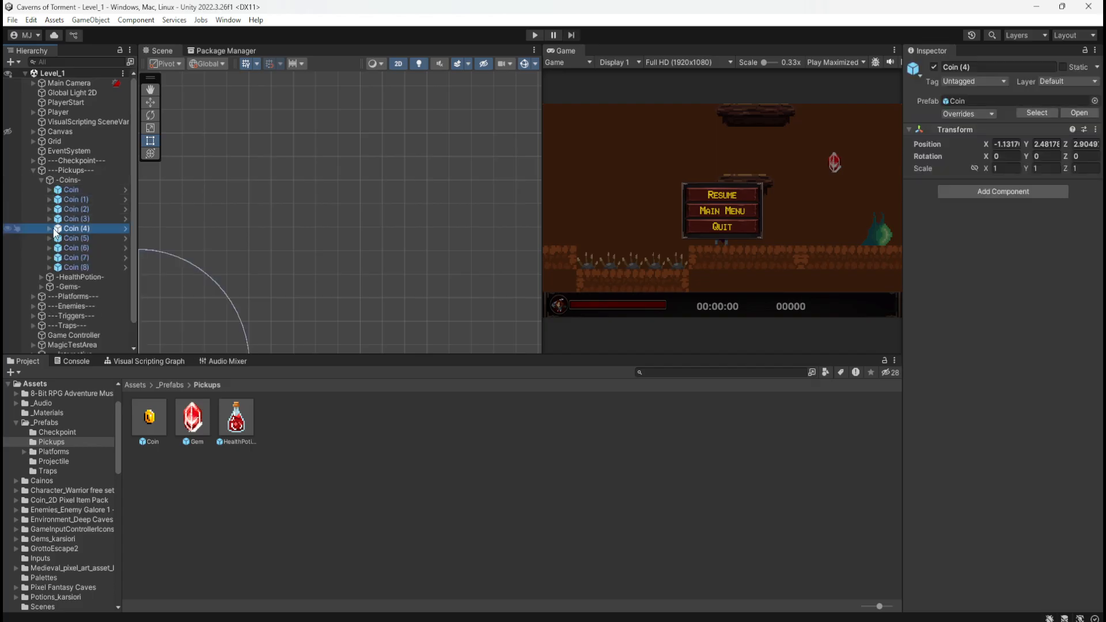
pyautogui.click(49, 229)
pyautogui.click(75, 236)
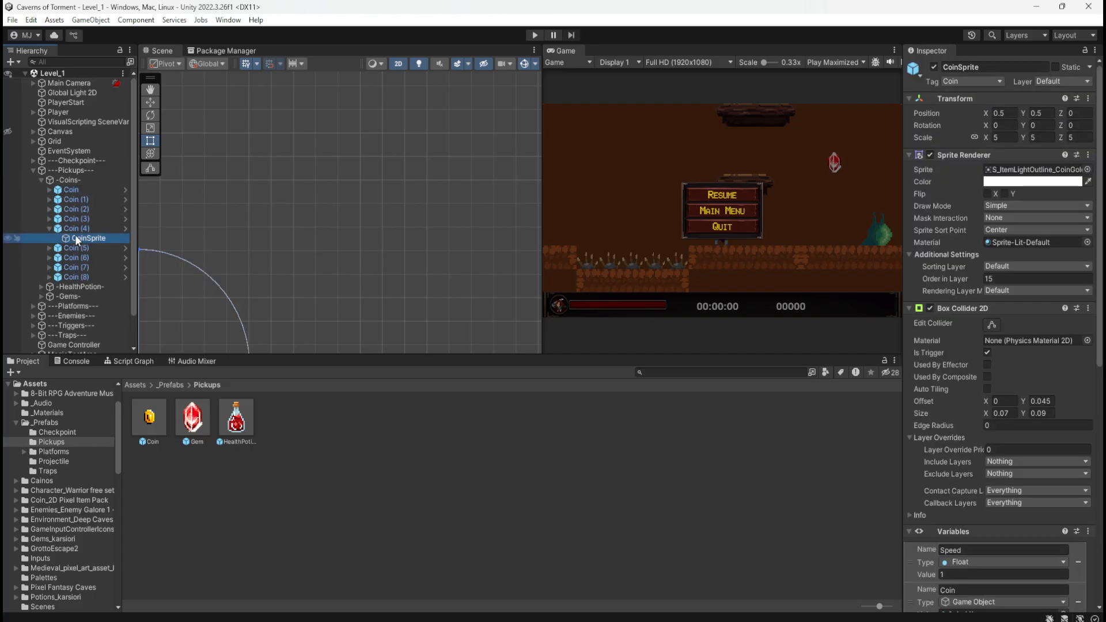
pyautogui.scroll(-5, 945, 453)
pyautogui.scroll(-3, 990, 403)
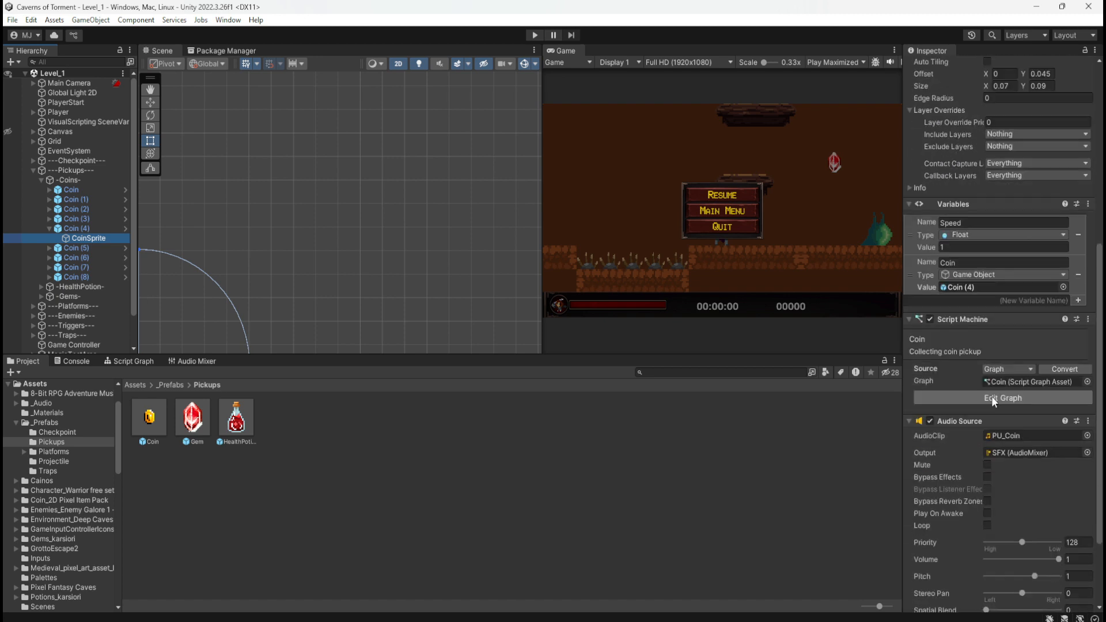
# Check the Audio Source output on Coin (2)'s CoinSprite, collapse the Pickups group and clear the selection
pyautogui.click(49, 209)
pyautogui.click(81, 219)
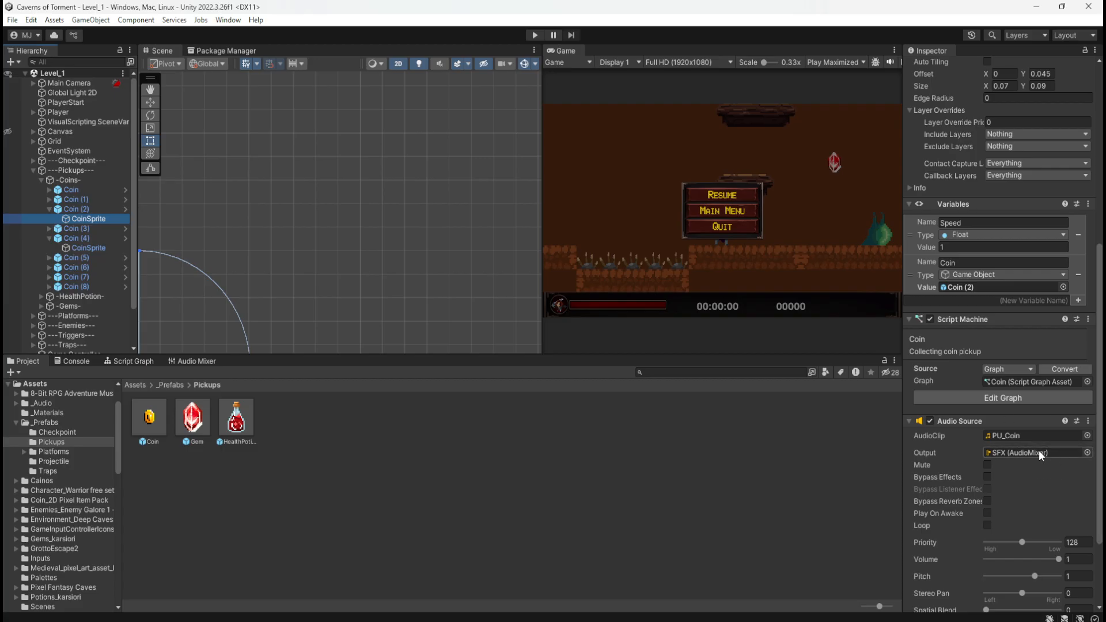
pyautogui.click(48, 209)
pyautogui.click(48, 228)
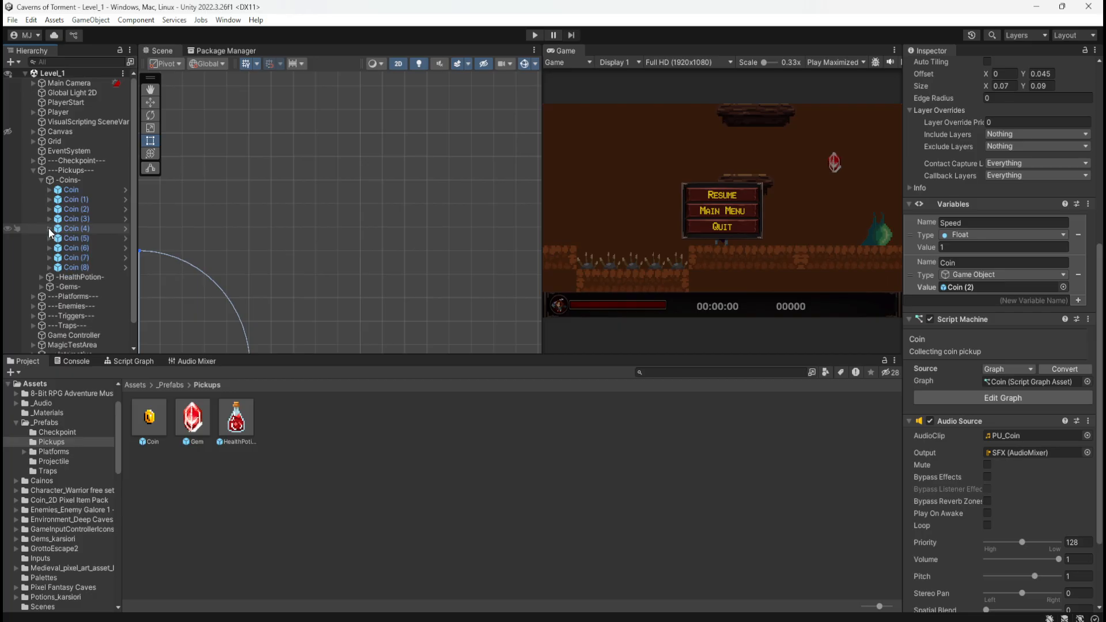
pyautogui.click(41, 180)
pyautogui.click(32, 170)
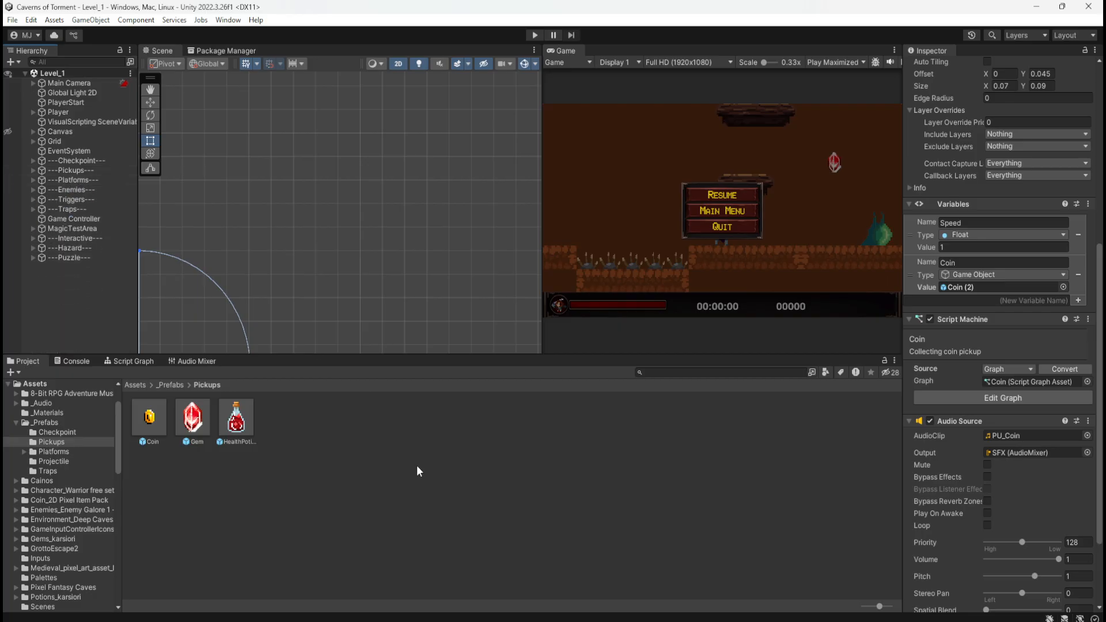
pyautogui.click(421, 479)
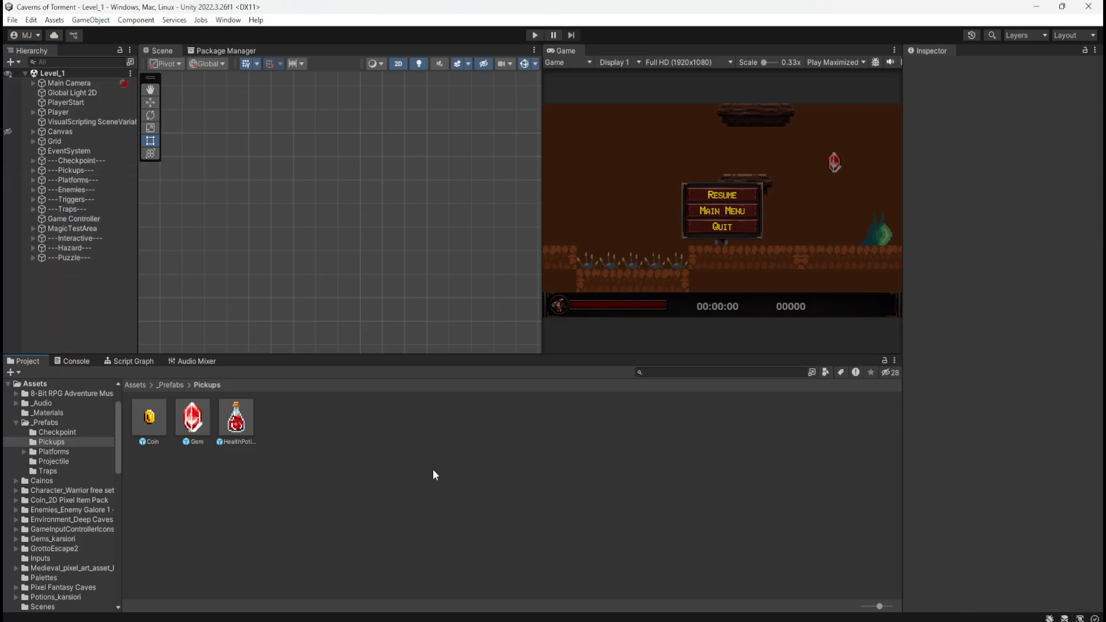
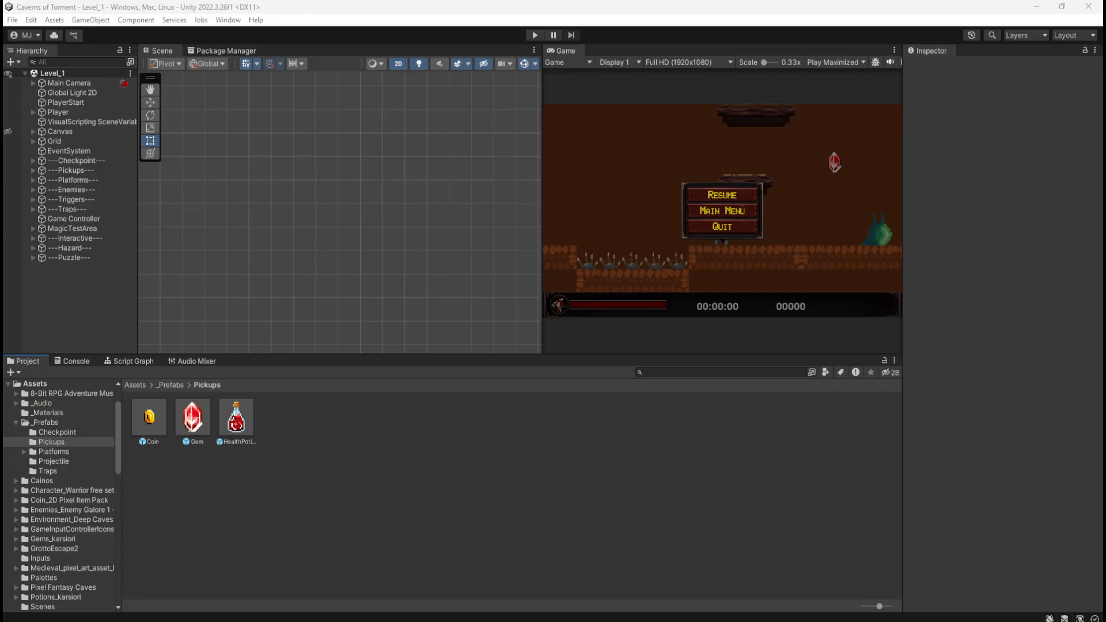
# Open AudioMixer for editing, inspect its Music group and select the SFX group
pyautogui.click(207, 360)
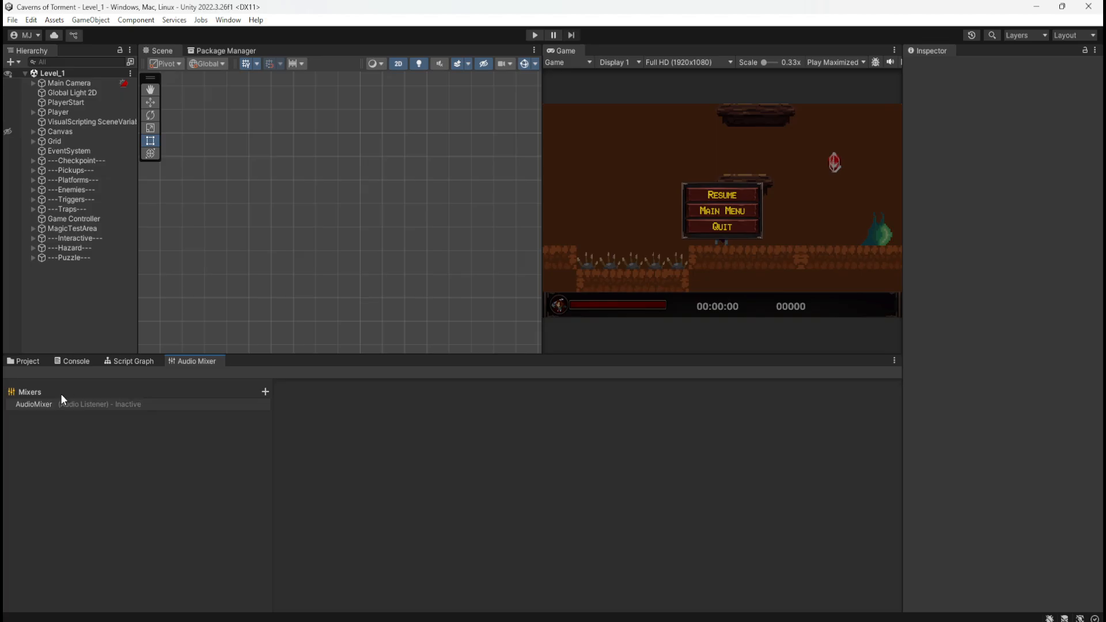
pyautogui.click(123, 405)
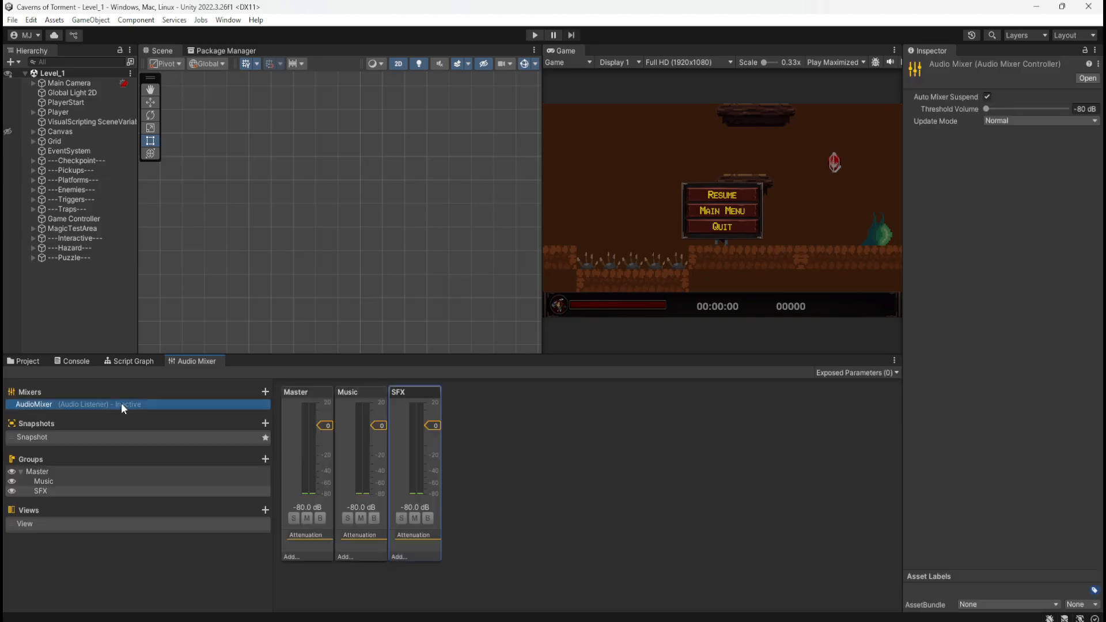
pyautogui.click(371, 392)
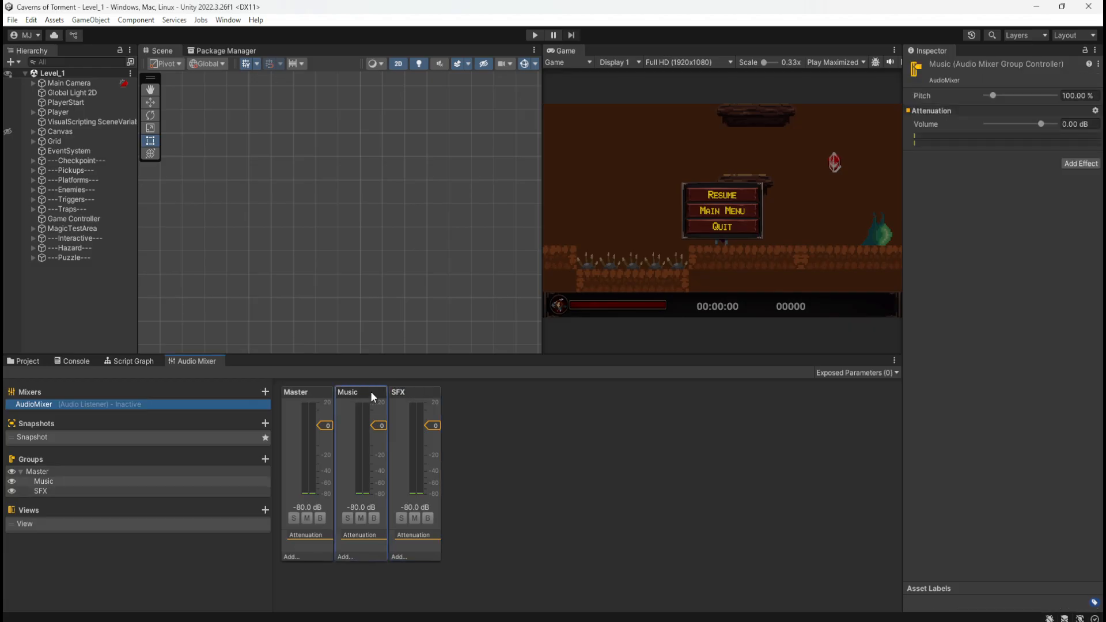
pyautogui.click(416, 394)
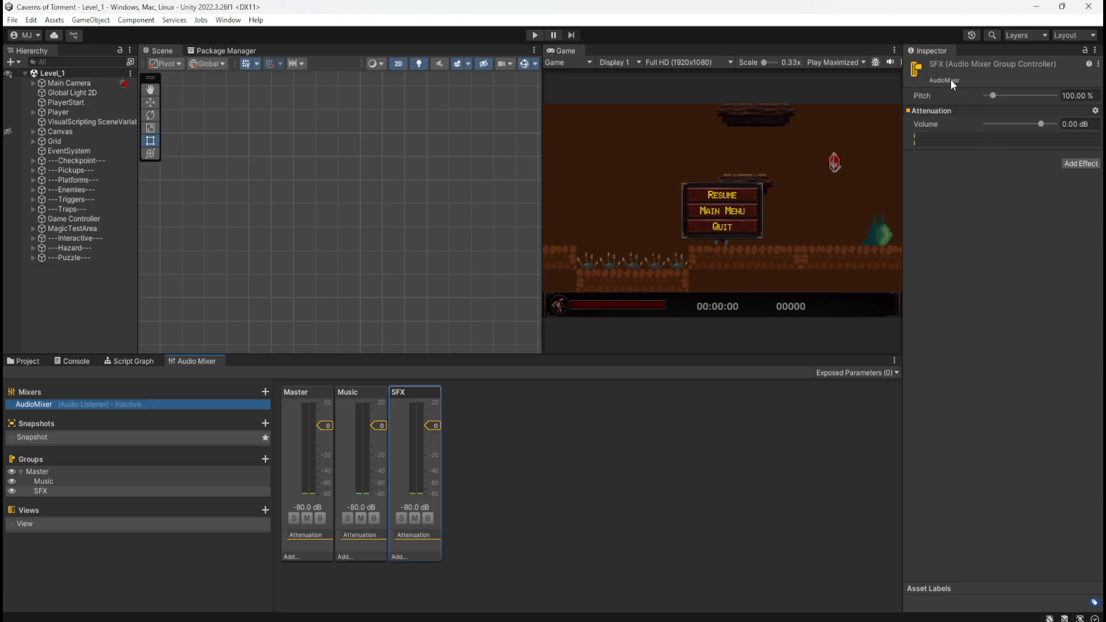
pyautogui.rightClick(933, 114)
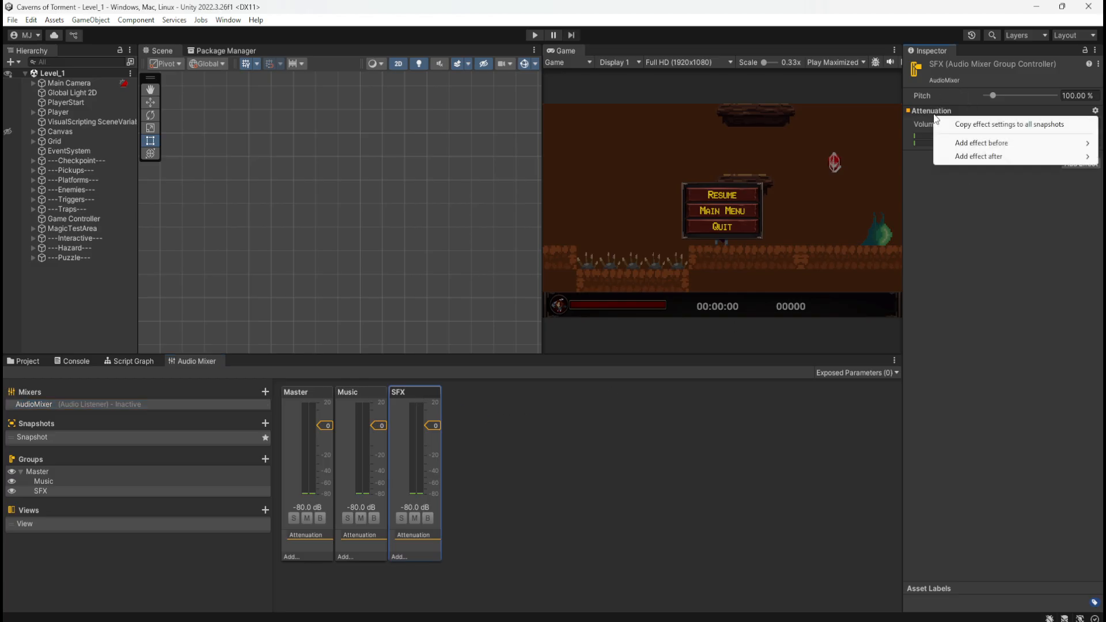
pyautogui.moveTo(961, 144)
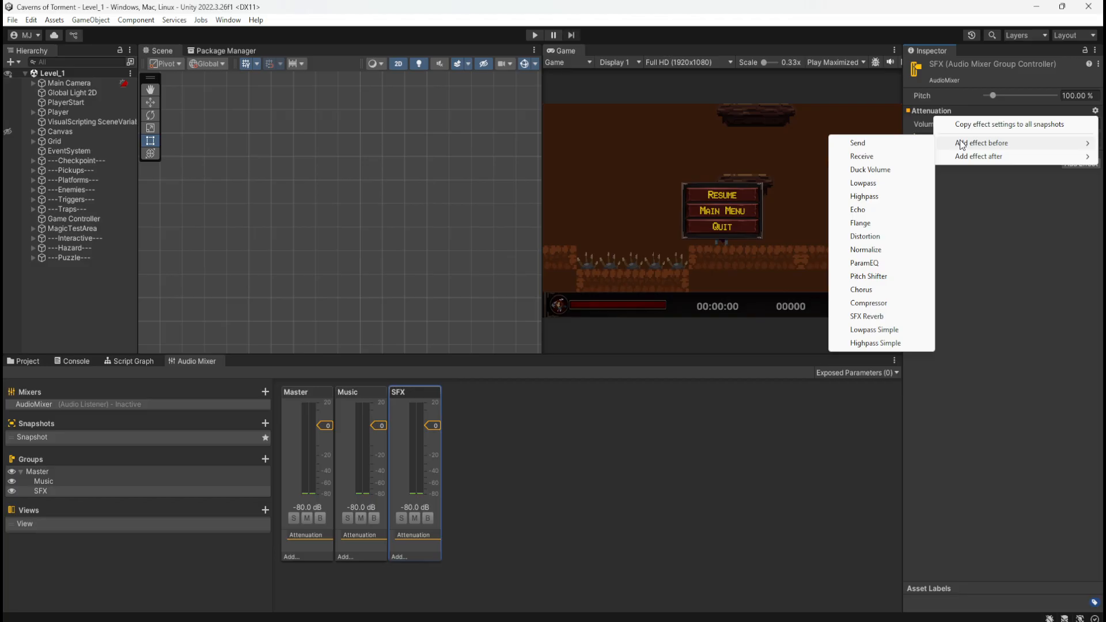
pyautogui.click(990, 243)
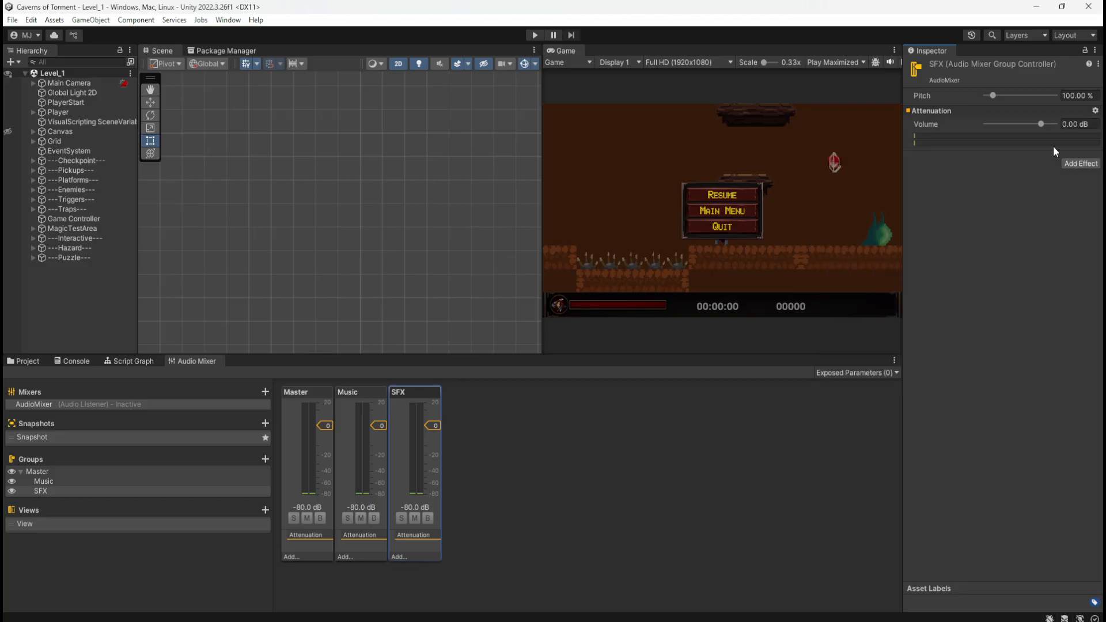
pyautogui.click(1095, 111)
pyautogui.click(978, 309)
# Expose the SFX group's attenuation Volume to script
pyautogui.rightClick(930, 126)
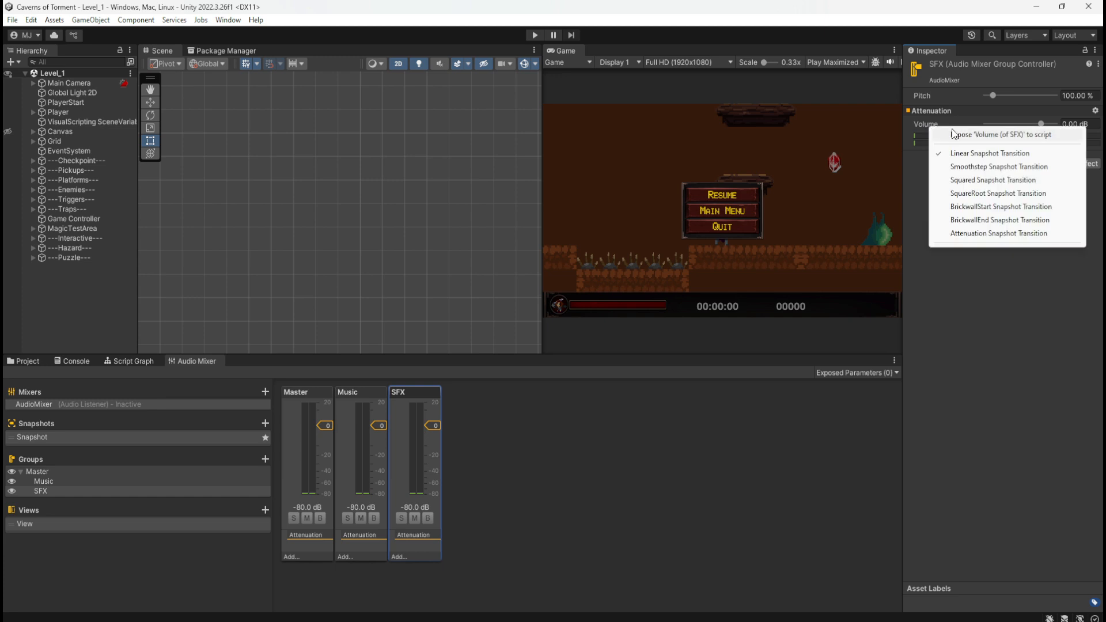
pyautogui.click(964, 304)
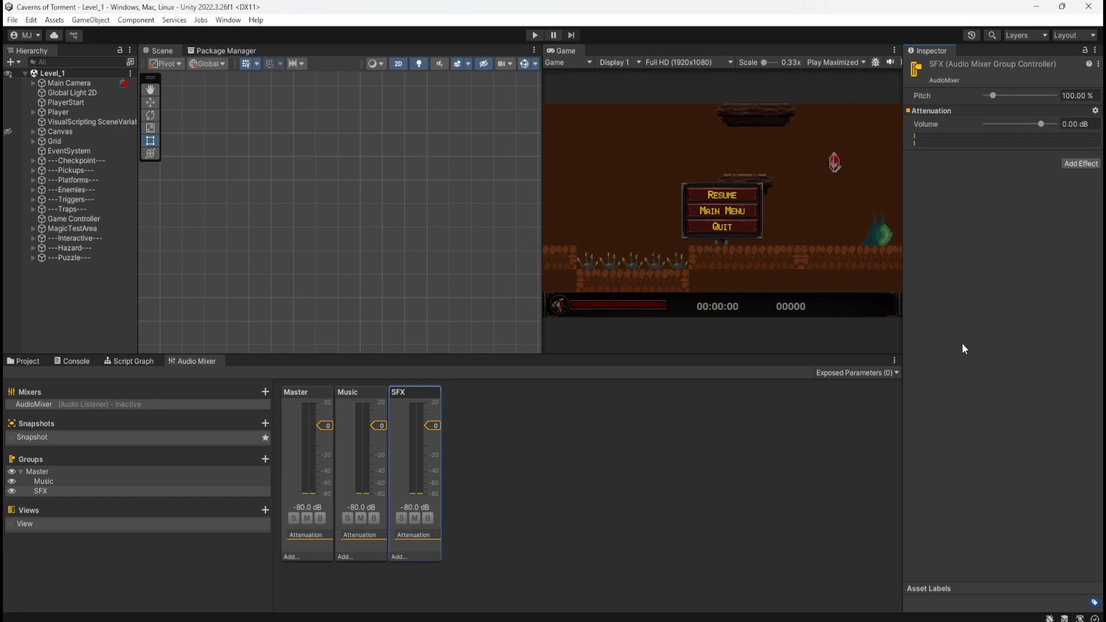
pyautogui.rightClick(931, 127)
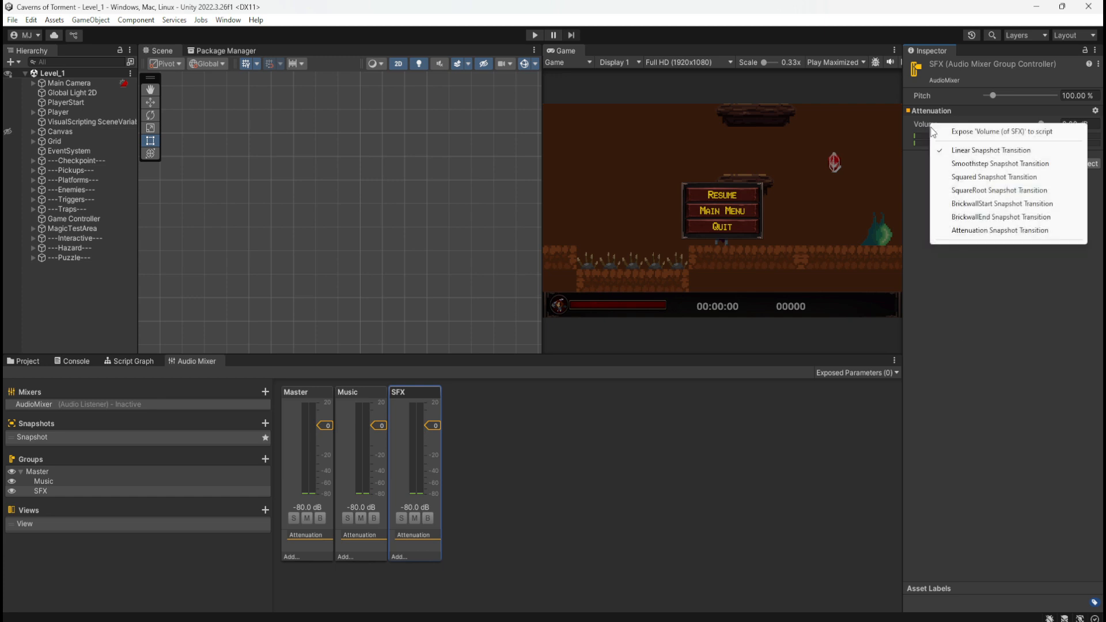
pyautogui.click(1000, 132)
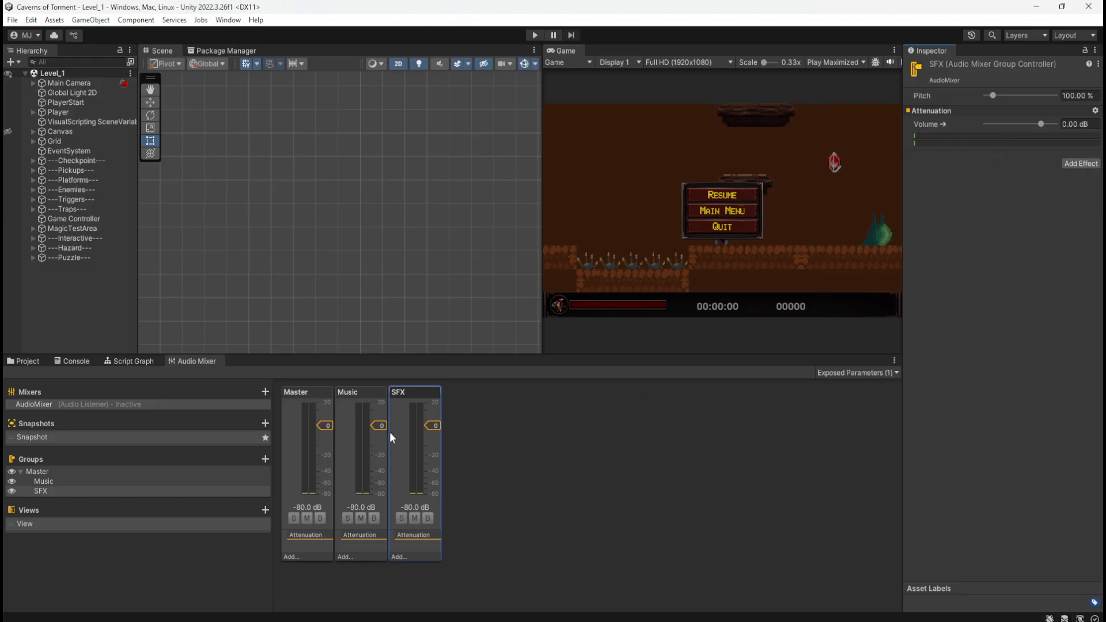
# Expose the Music group's attenuation Volume to script
pyautogui.click(369, 395)
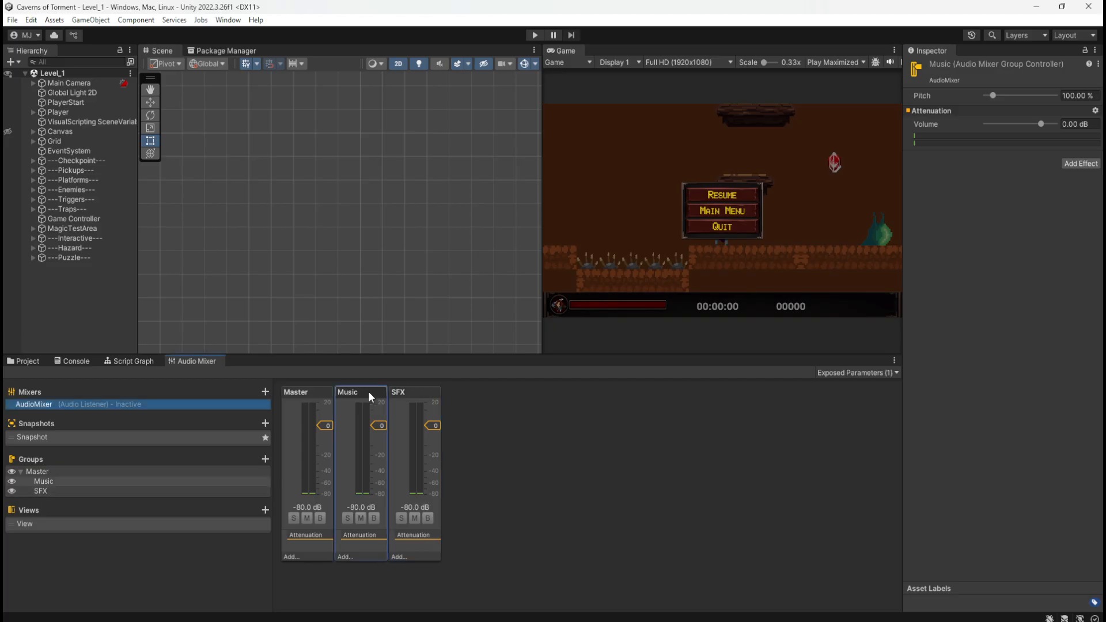
pyautogui.rightClick(932, 125)
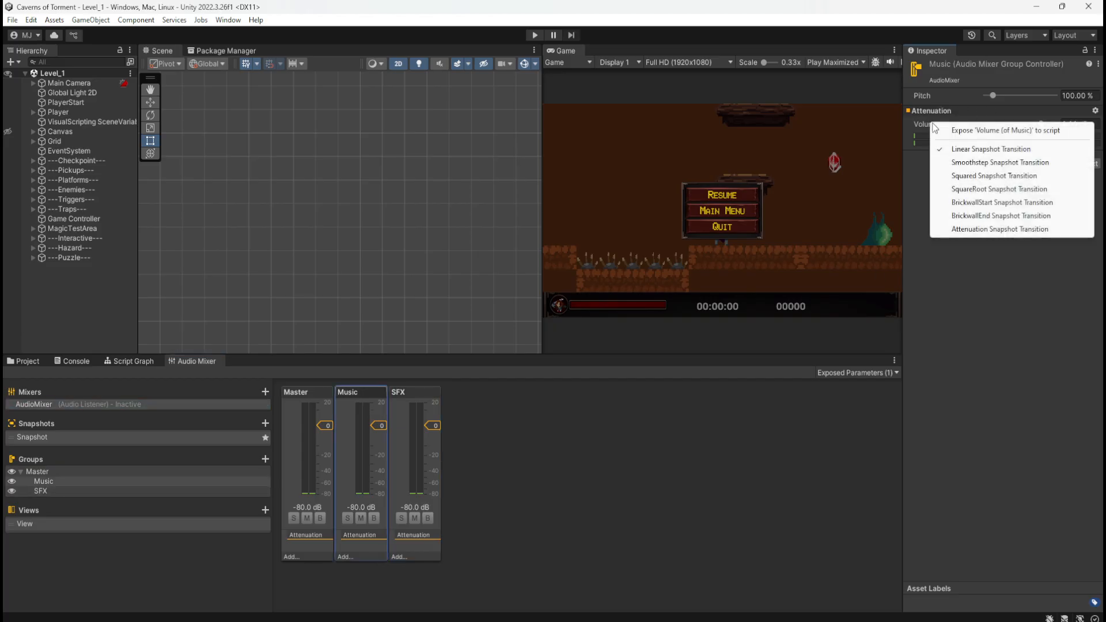
pyautogui.click(1011, 132)
# Rename the exposed parameter for the Music group's volume as MusicVolume
pyautogui.click(886, 375)
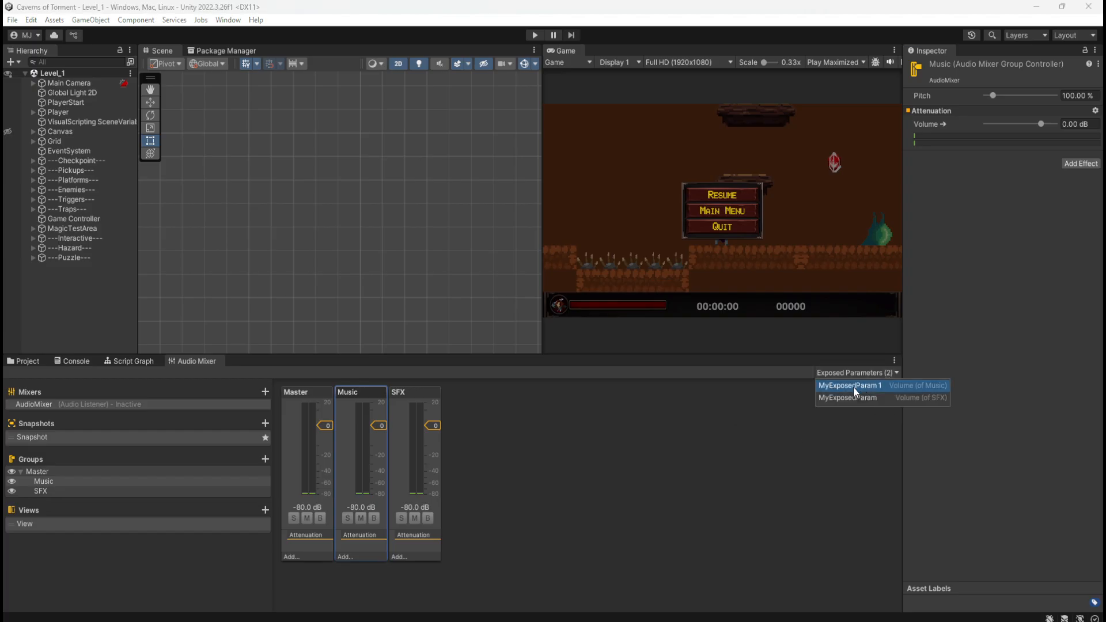
pyautogui.doubleClick(863, 388)
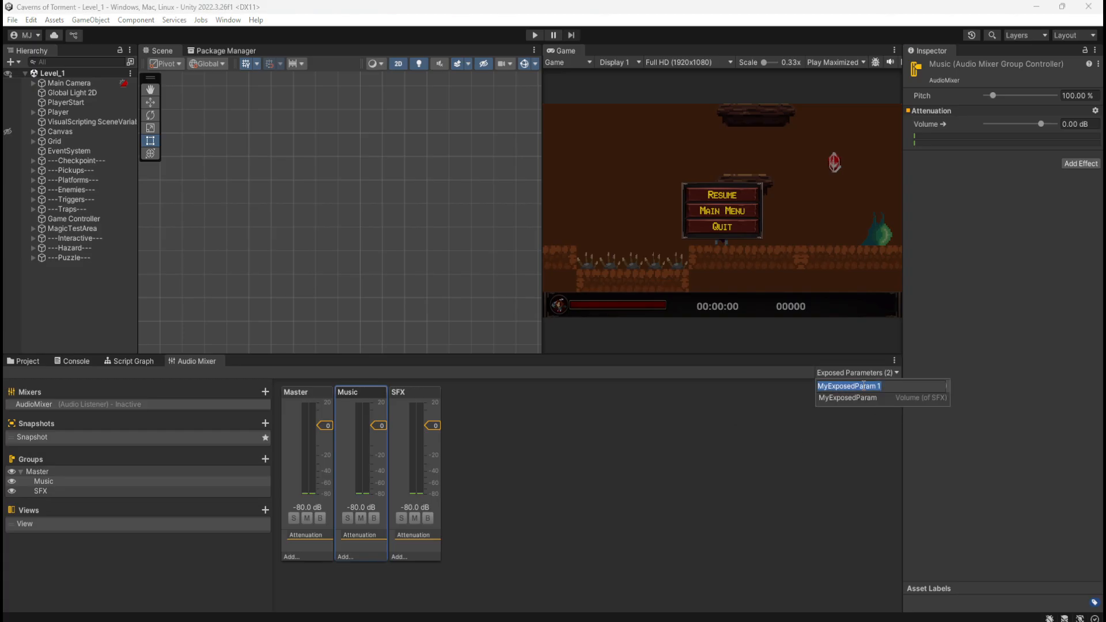
pyautogui.write('MusicVolume')
pyautogui.press('Return')
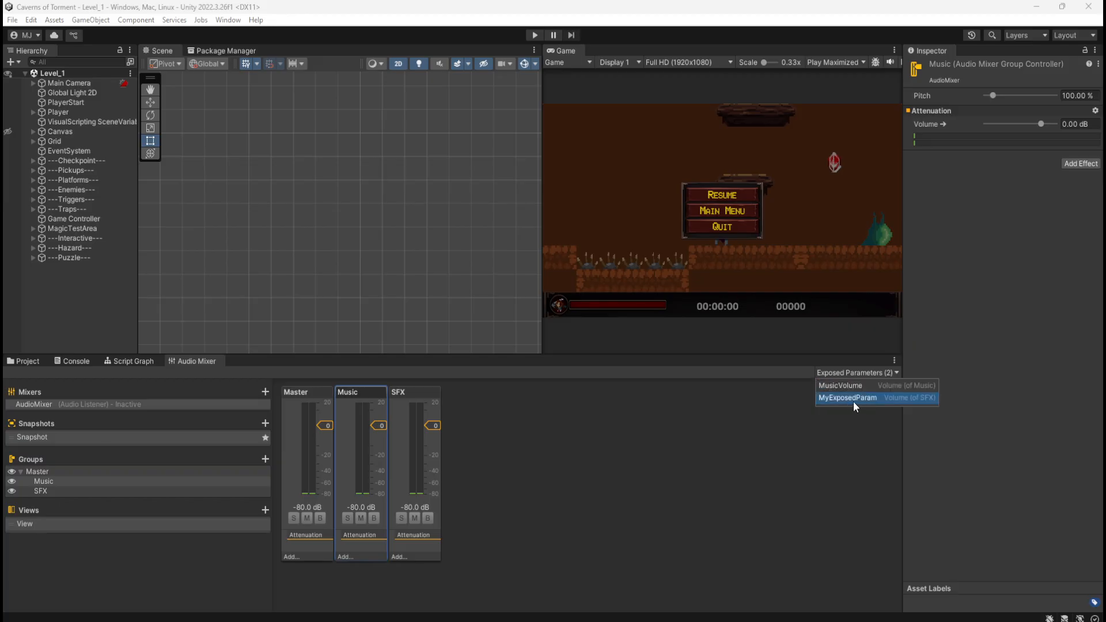
# Try to rename the SFX group's exposed volume parameter as SFXVolume and check the exposed parameter list
pyautogui.doubleClick(856, 398)
pyautogui.write('SFX')
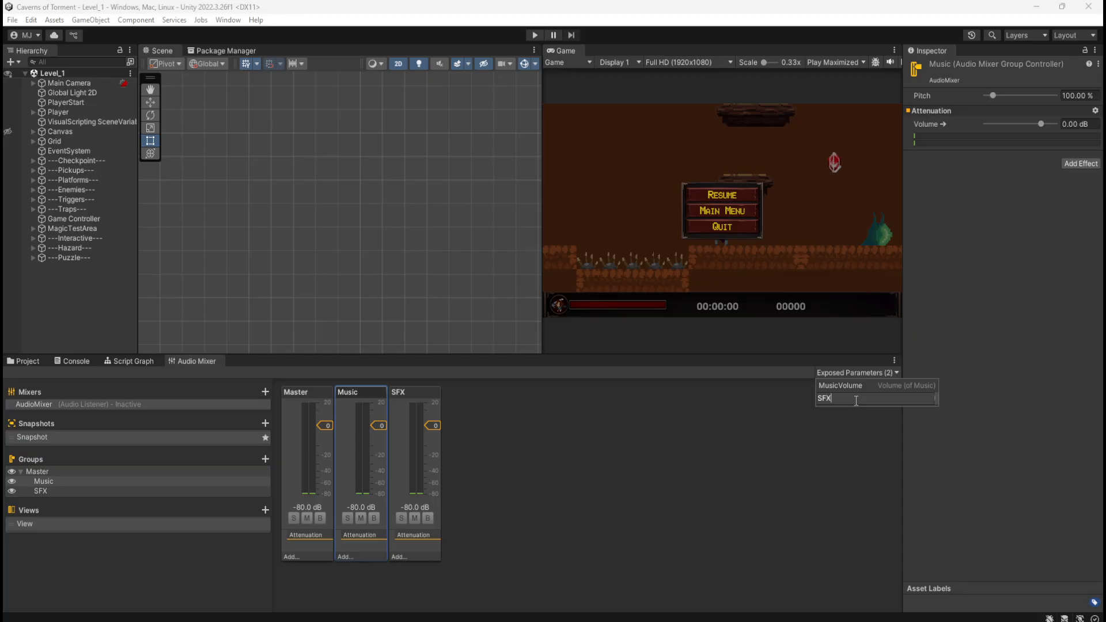
pyautogui.write('Volume')
pyautogui.click(783, 462)
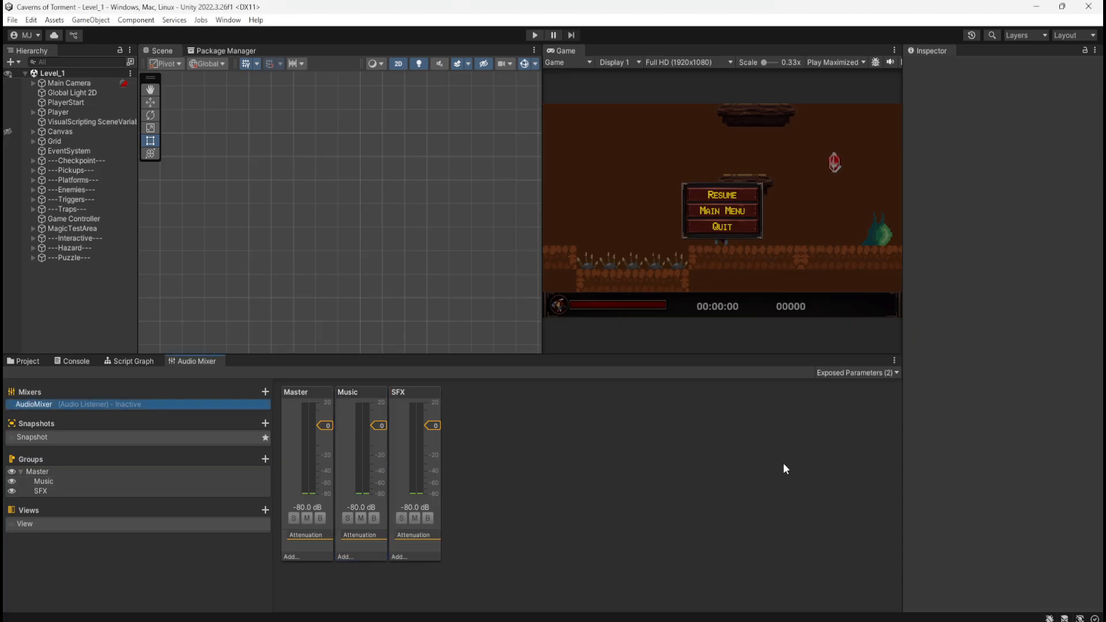
pyautogui.click(888, 374)
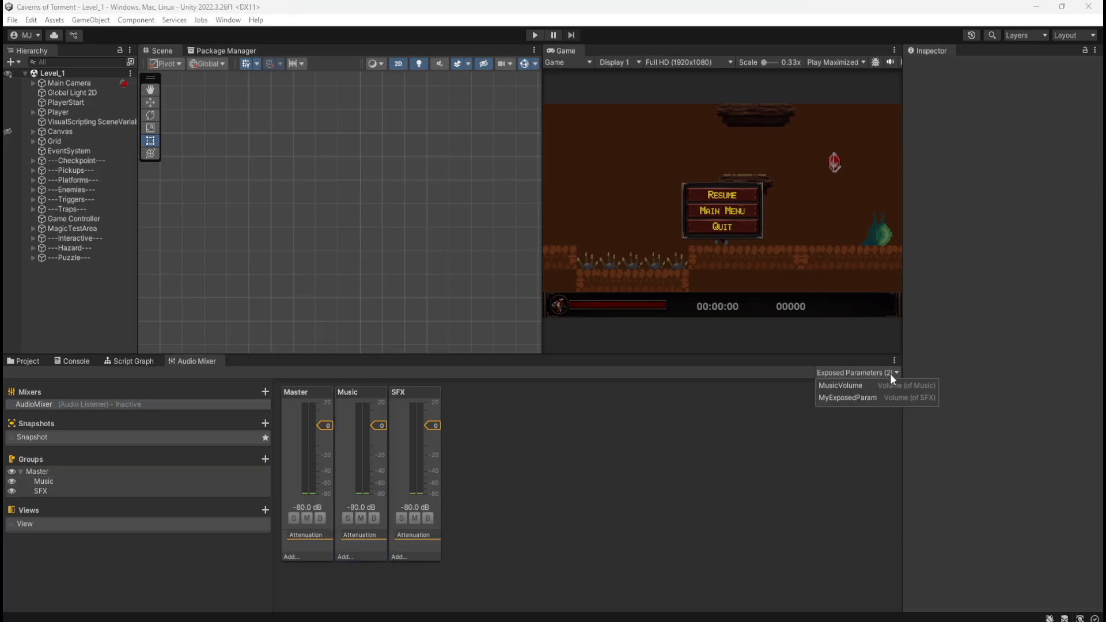
pyautogui.click(795, 452)
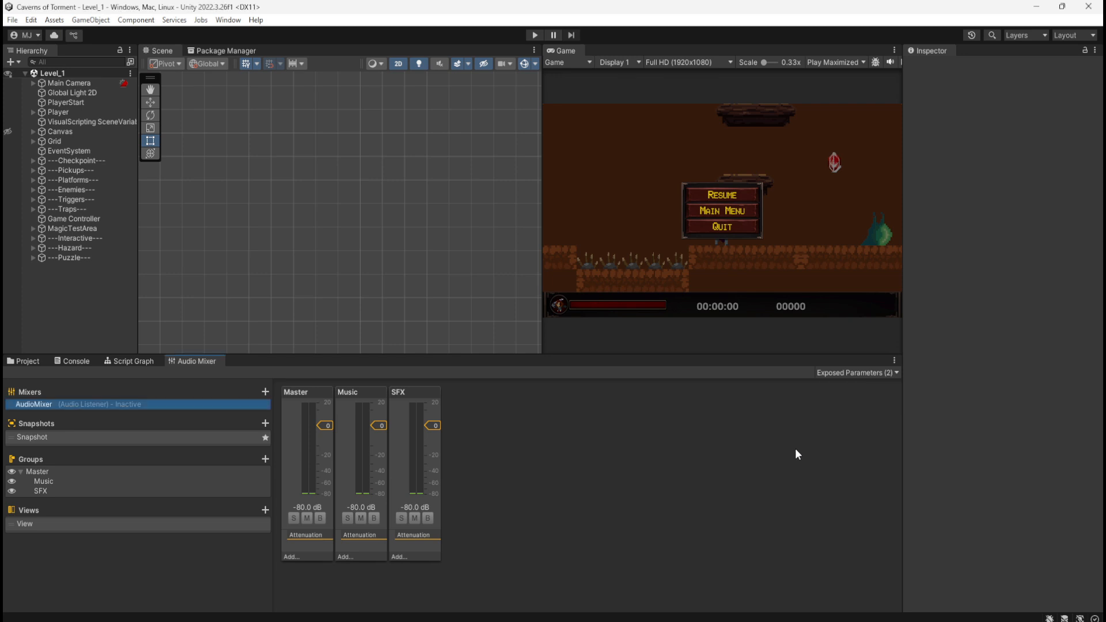
# Rename the exposed parameter for the SFX group's volume as SFXVolume and close the parameter list
pyautogui.click(835, 374)
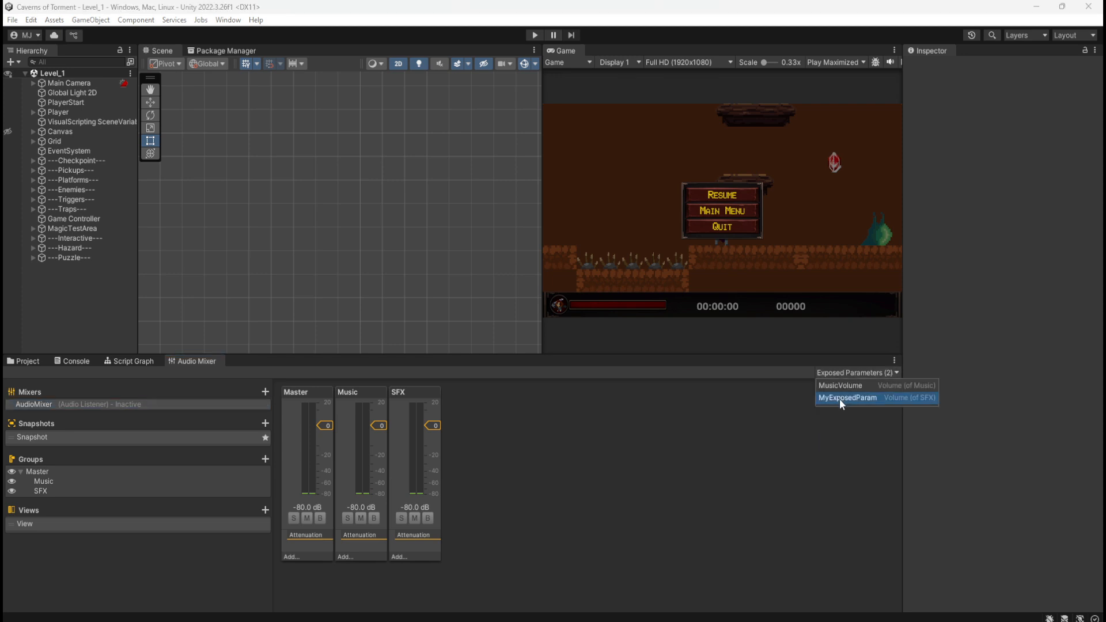
pyautogui.doubleClick(839, 399)
pyautogui.write('SFXVolu')
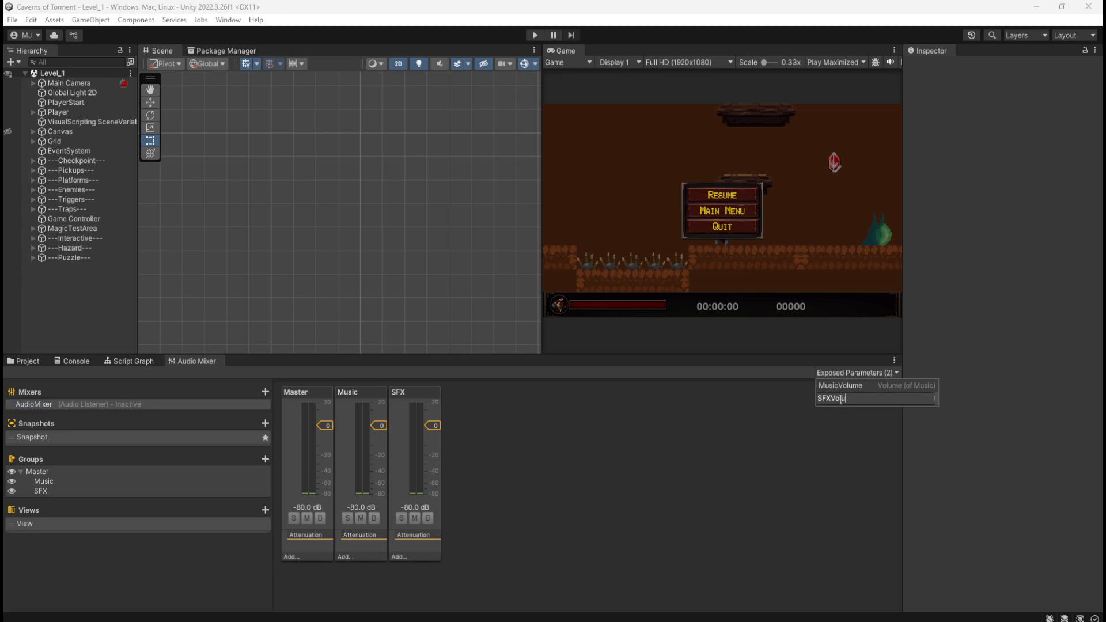
pyautogui.write('me')
pyautogui.press('Return')
pyautogui.click(814, 433)
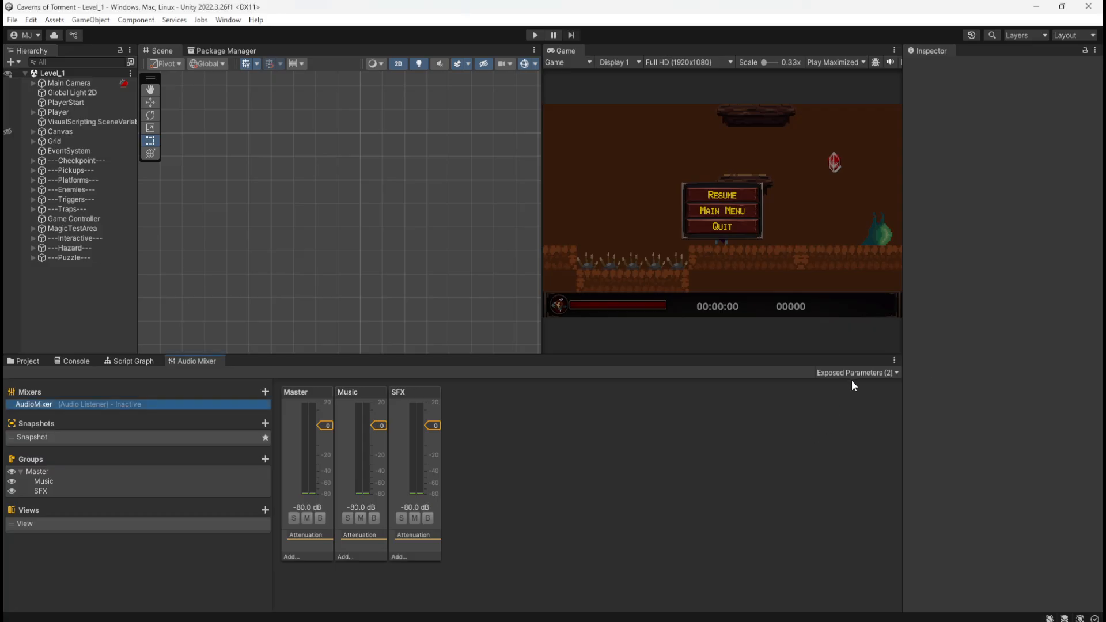
pyautogui.click(863, 372)
pyautogui.click(732, 449)
pyautogui.click(73, 207)
pyautogui.click(87, 186)
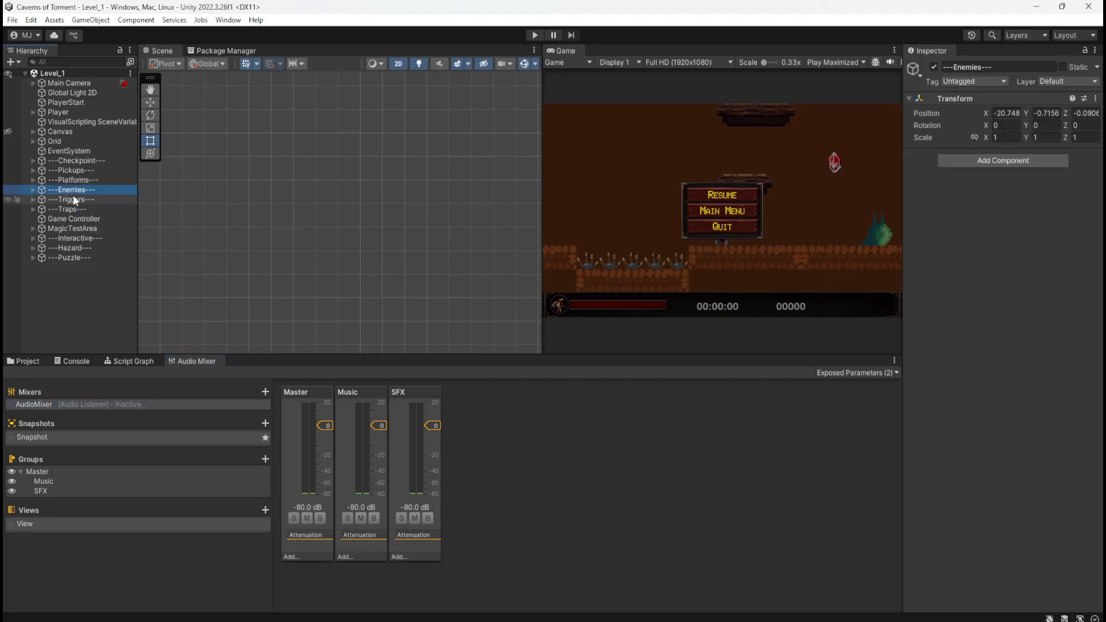
pyautogui.click(69, 132)
pyautogui.click(79, 113)
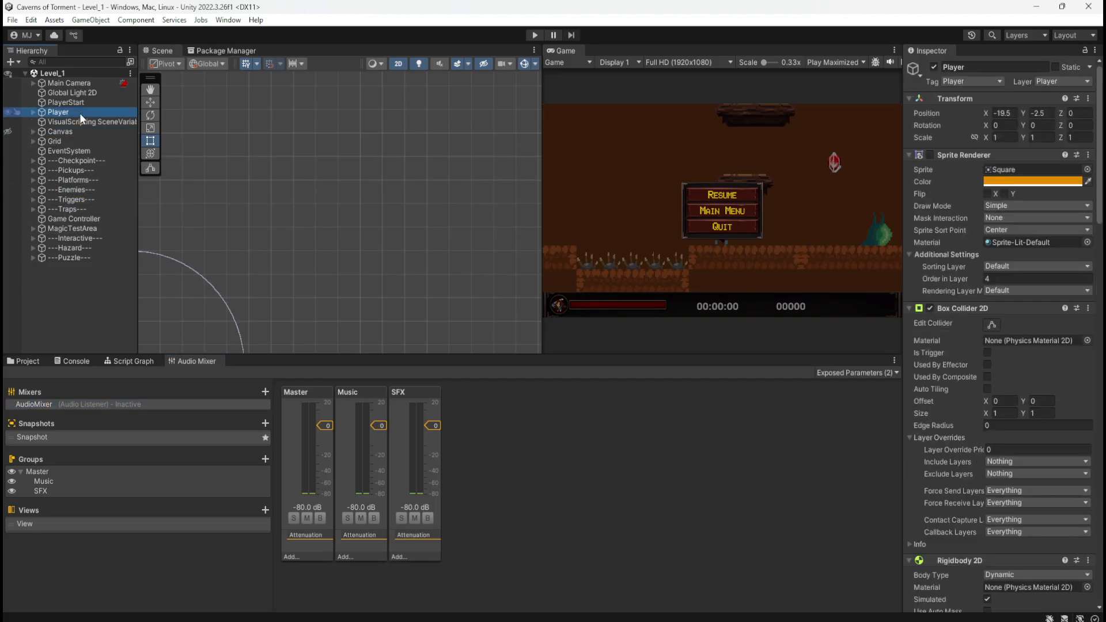
pyautogui.click(74, 360)
pyautogui.click(28, 360)
pyautogui.click(131, 361)
pyautogui.click(188, 361)
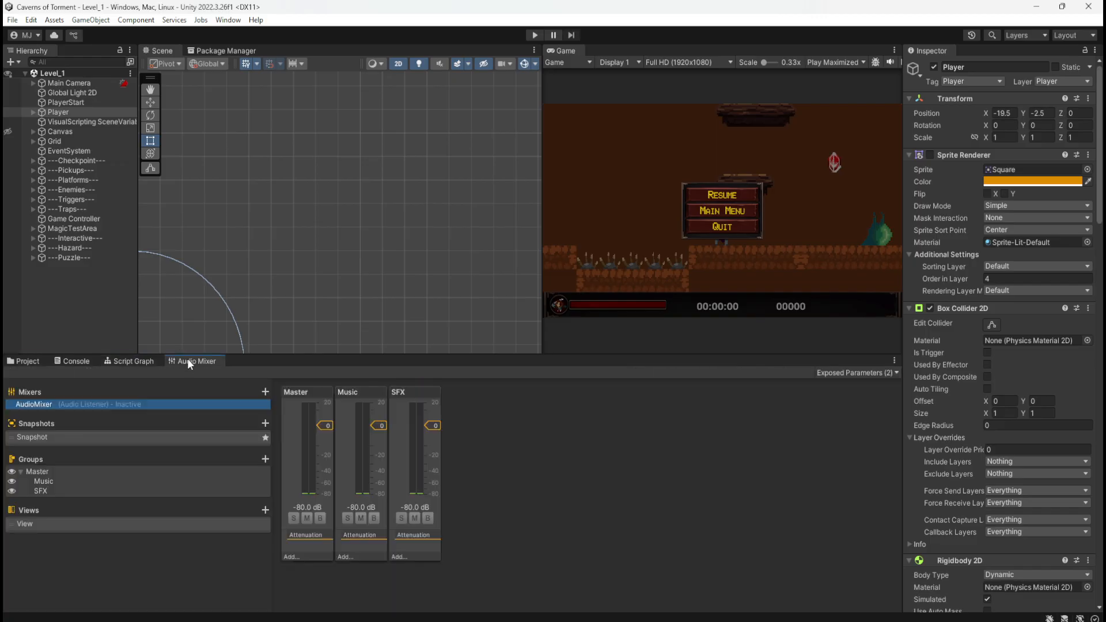
pyautogui.click(85, 360)
pyautogui.click(28, 361)
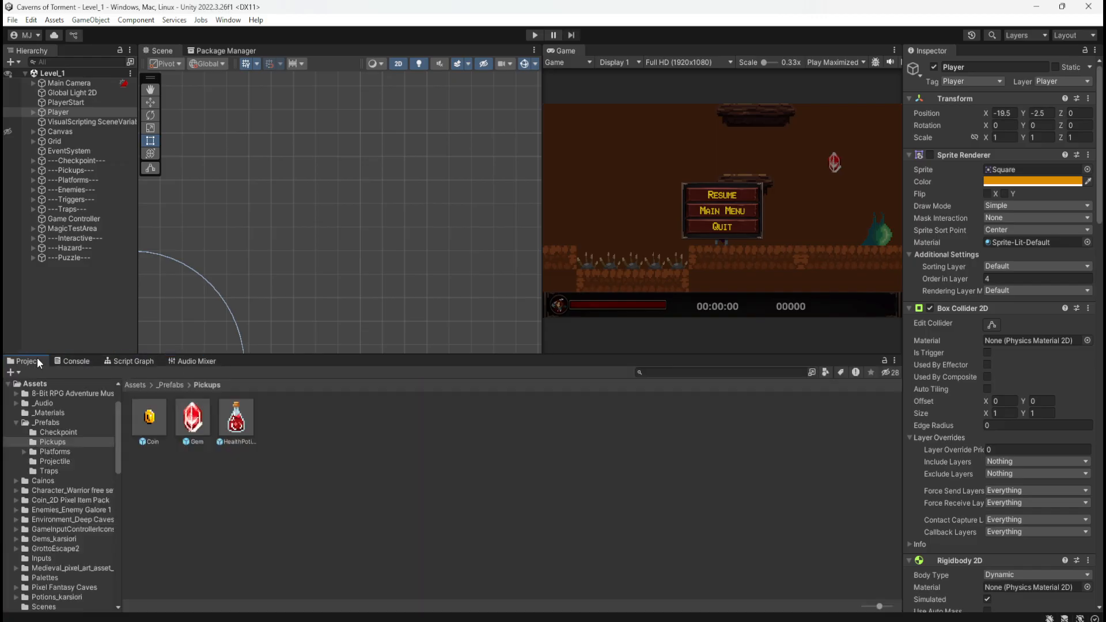
pyautogui.click(135, 386)
pyautogui.click(190, 361)
pyautogui.click(472, 468)
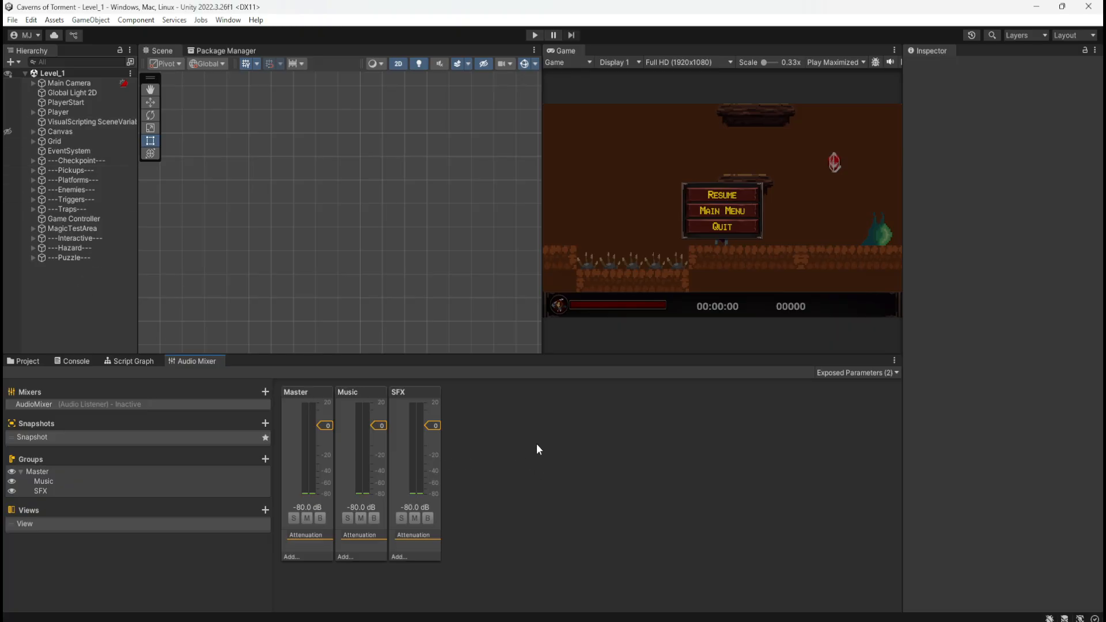
# Review the mixer's exposed parameter names and the exposure options of the SFX group's Volume
pyautogui.click(865, 373)
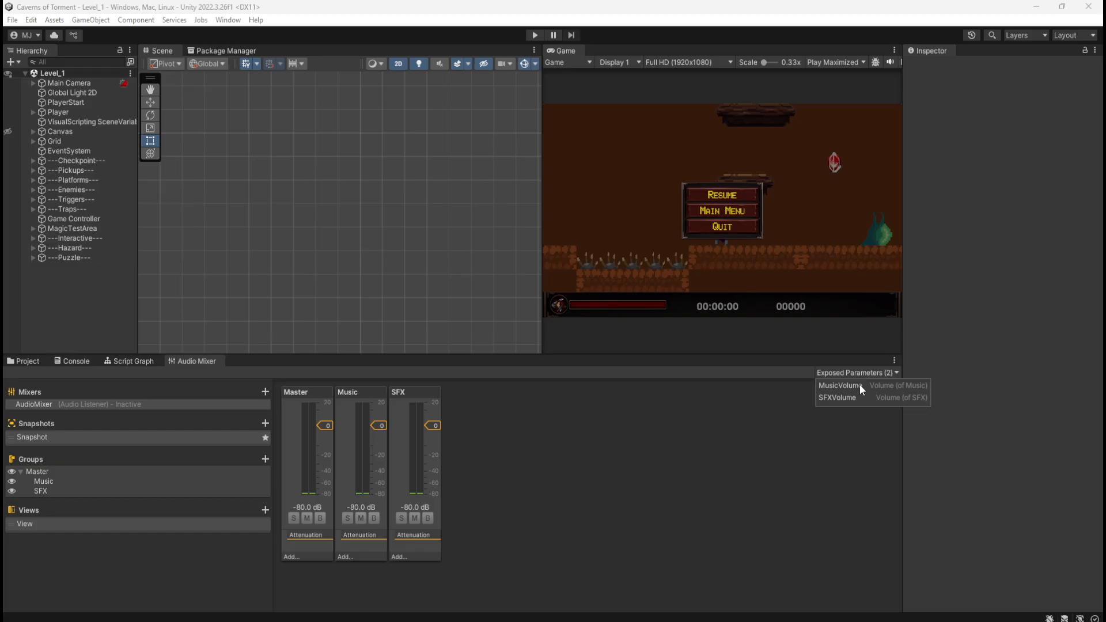
pyautogui.click(431, 397)
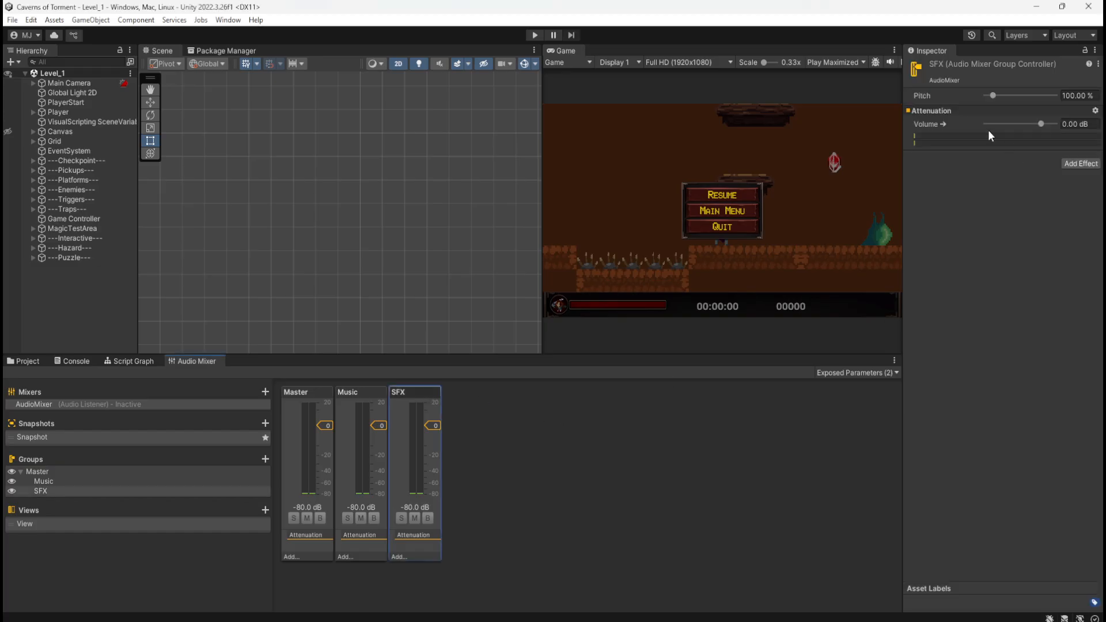
pyautogui.rightClick(944, 125)
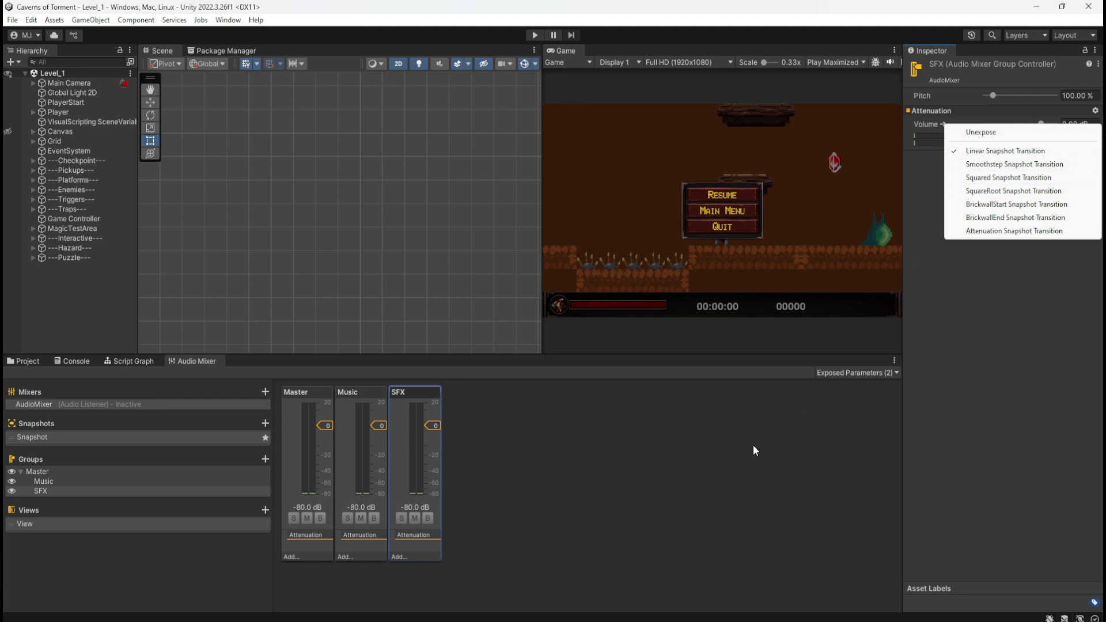
pyautogui.click(617, 484)
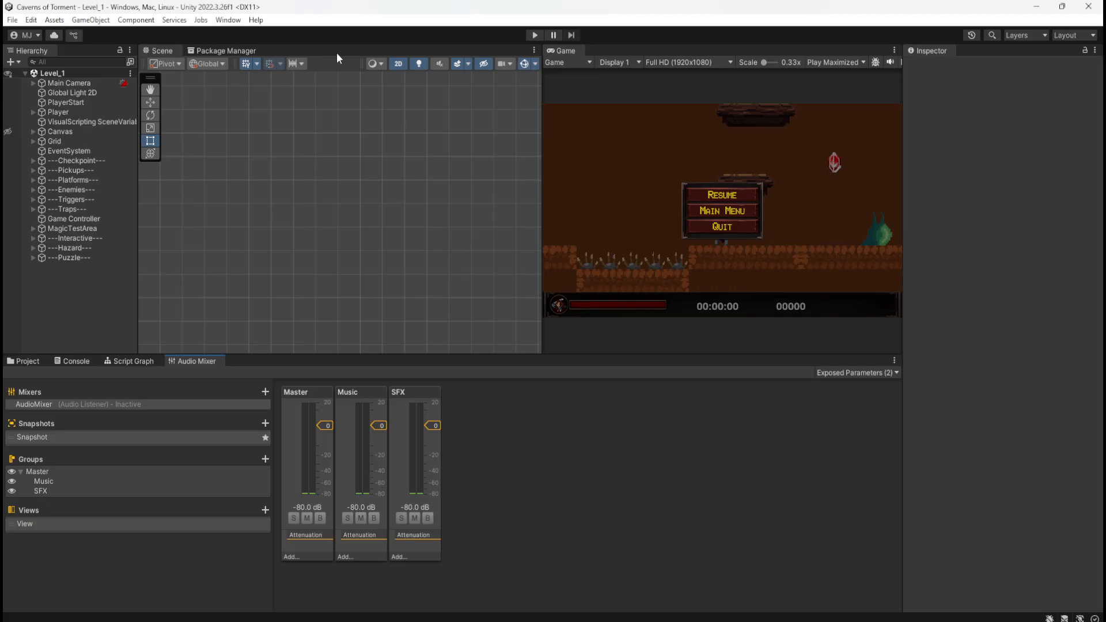
# Open the Main_Menu scene from the Scenes folder and frame its settings panel
pyautogui.click(27, 361)
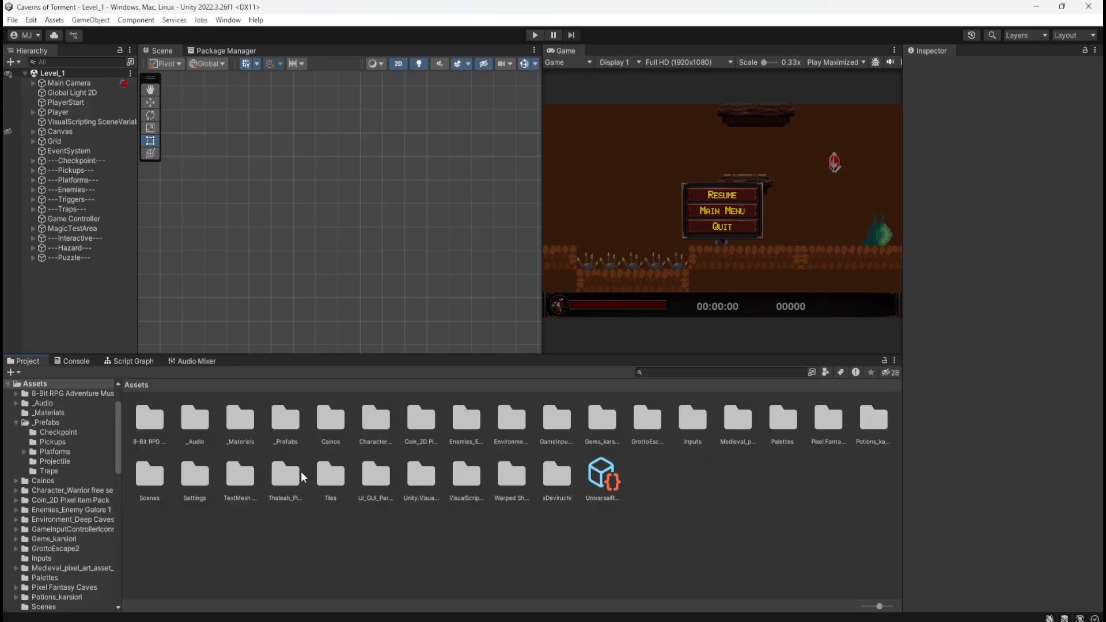
pyautogui.doubleClick(150, 475)
pyautogui.click(205, 425)
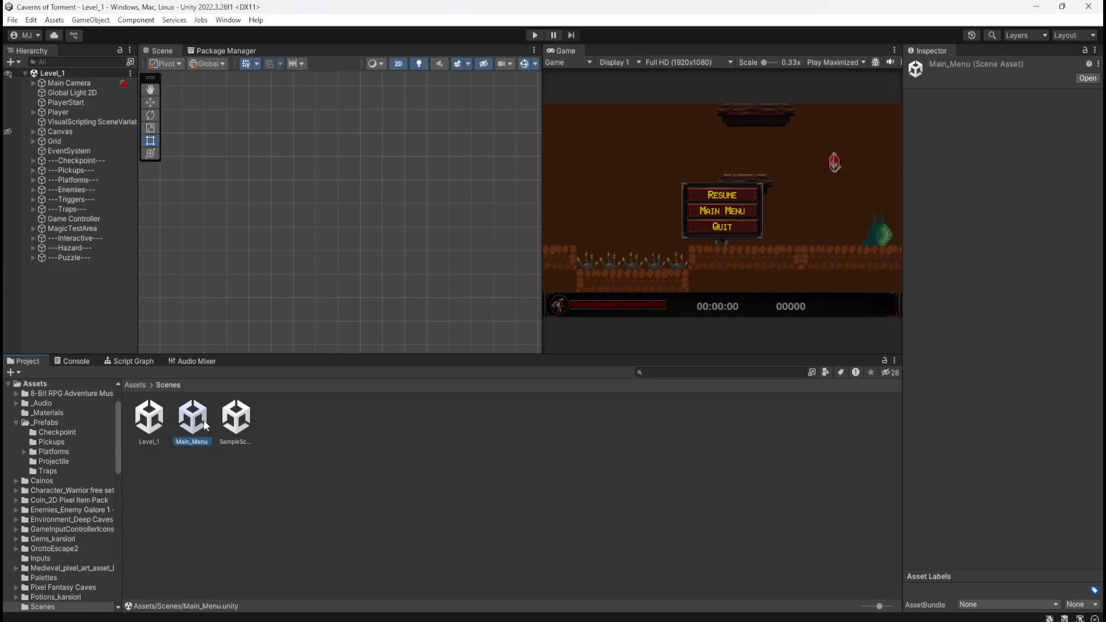
pyautogui.doubleClick(205, 425)
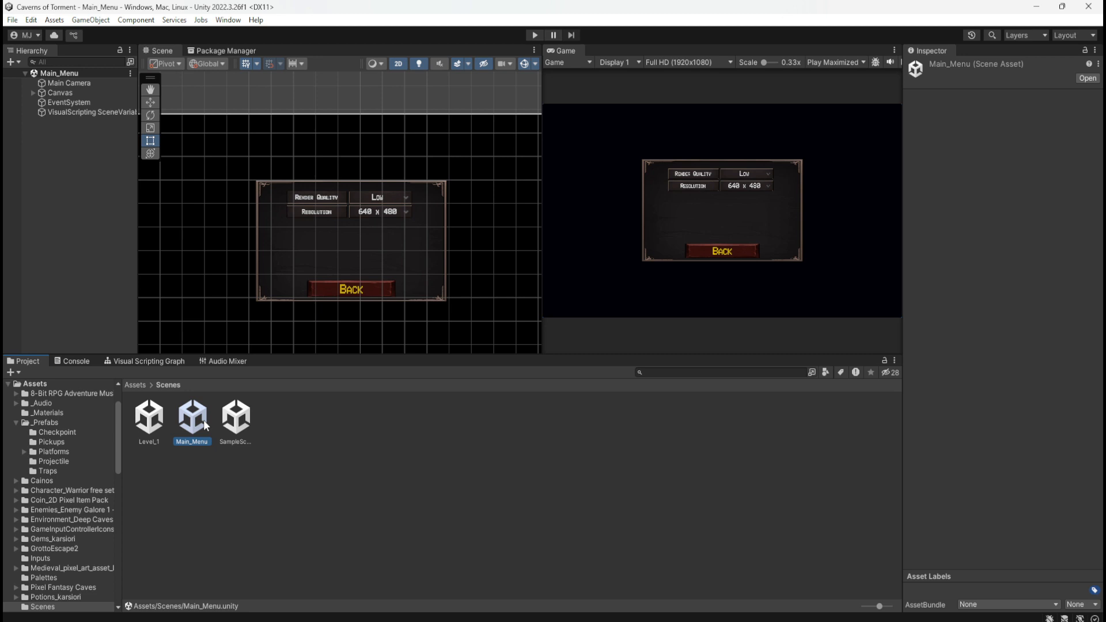
pyautogui.scroll(4, 349, 235)
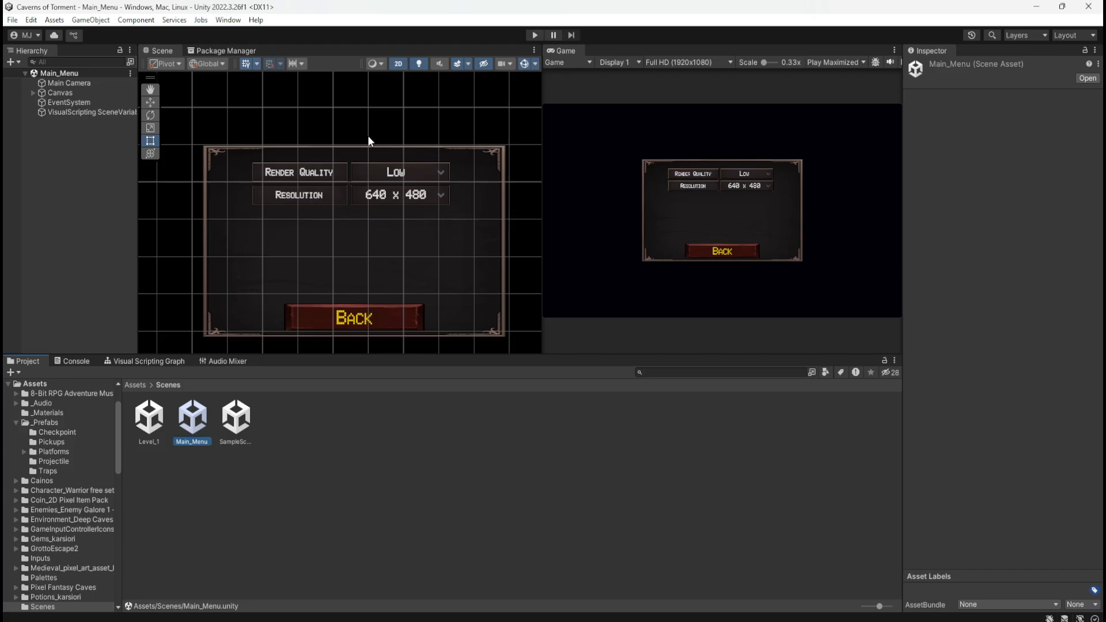
# Expand Canvas and SettingsMenu in the hierarchy and examine how the Graphics, Resolution and SettingsBackButton objects make up the settings panel
pyautogui.click(34, 93)
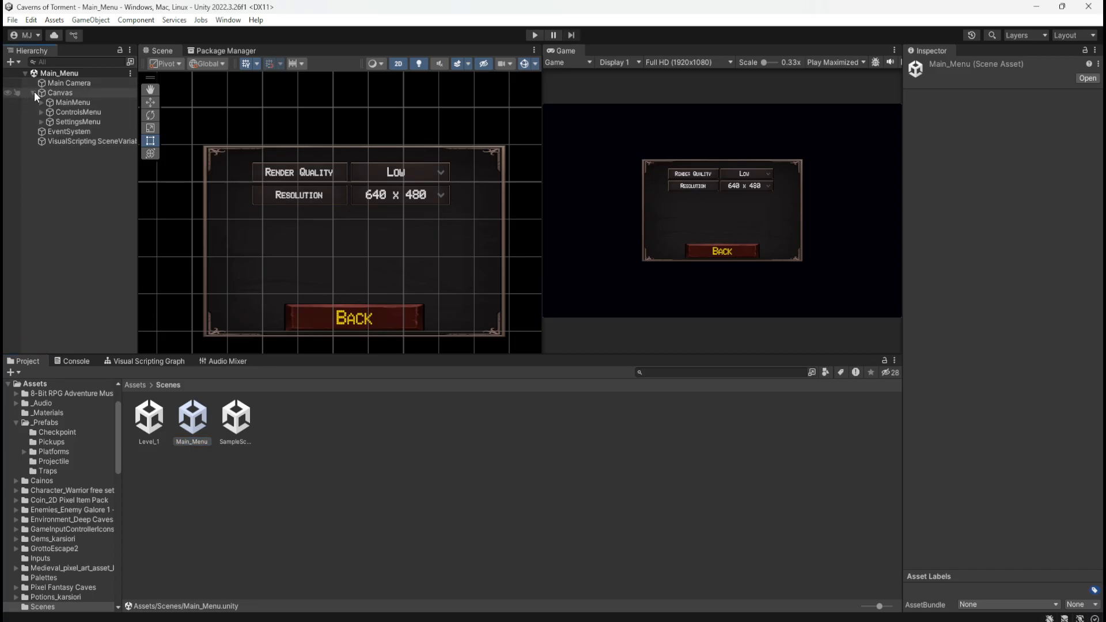
pyautogui.click(41, 123)
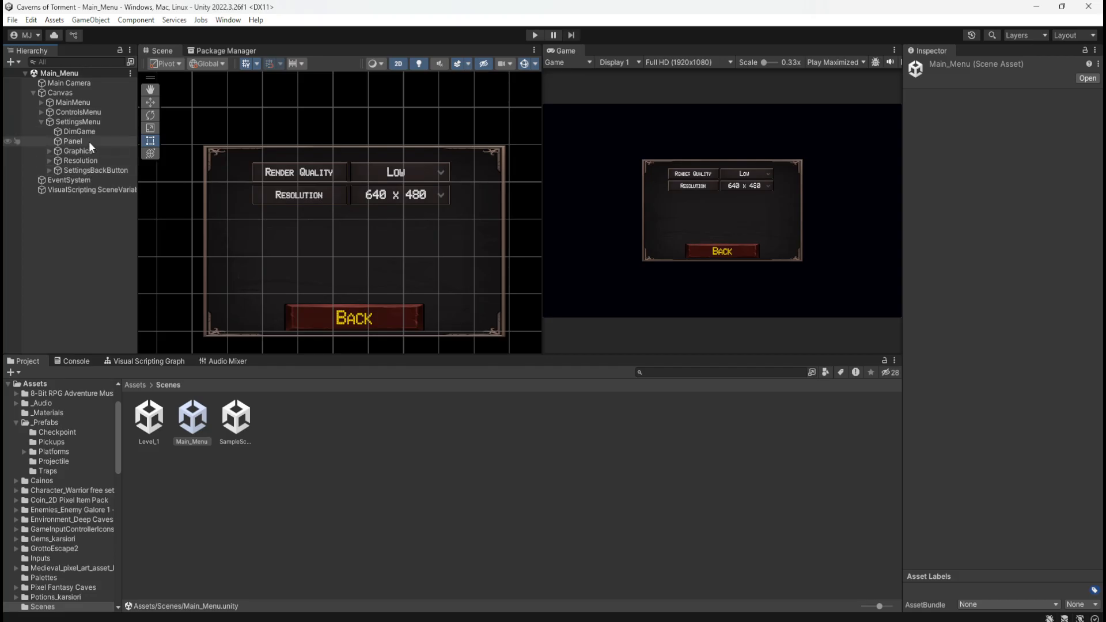
pyautogui.click(9, 162)
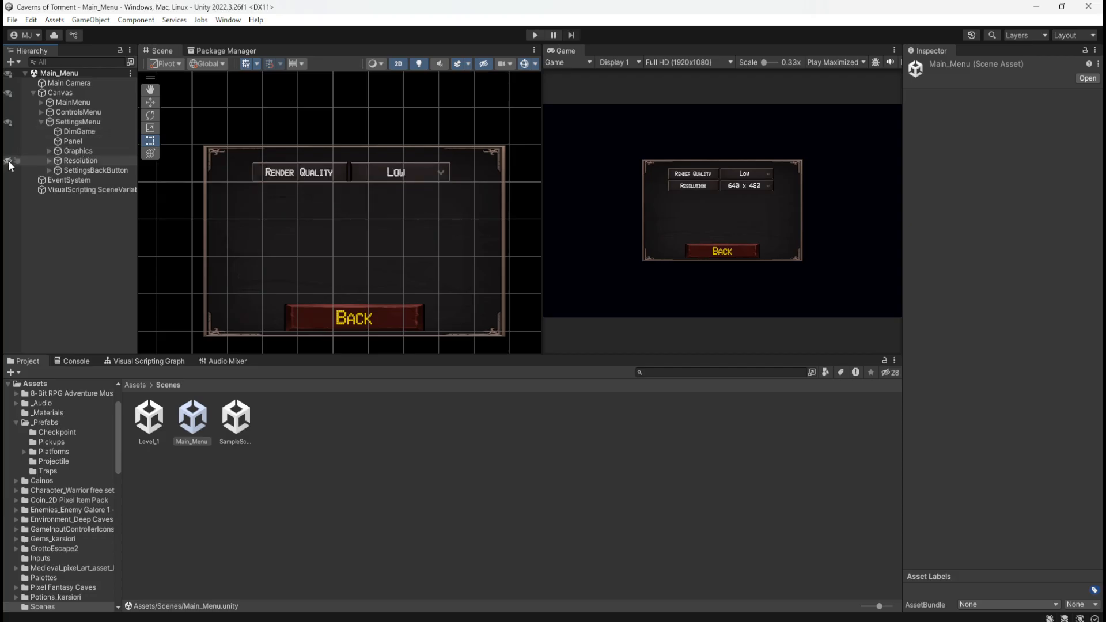
pyautogui.click(9, 162)
pyautogui.click(8, 171)
pyautogui.click(8, 171)
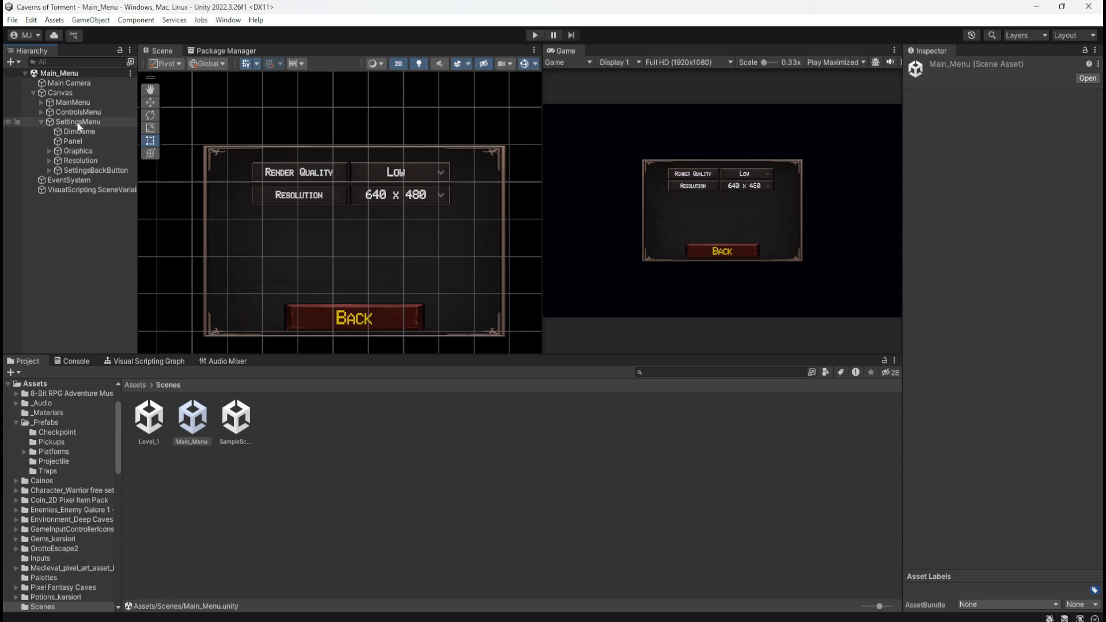
pyautogui.click(79, 151)
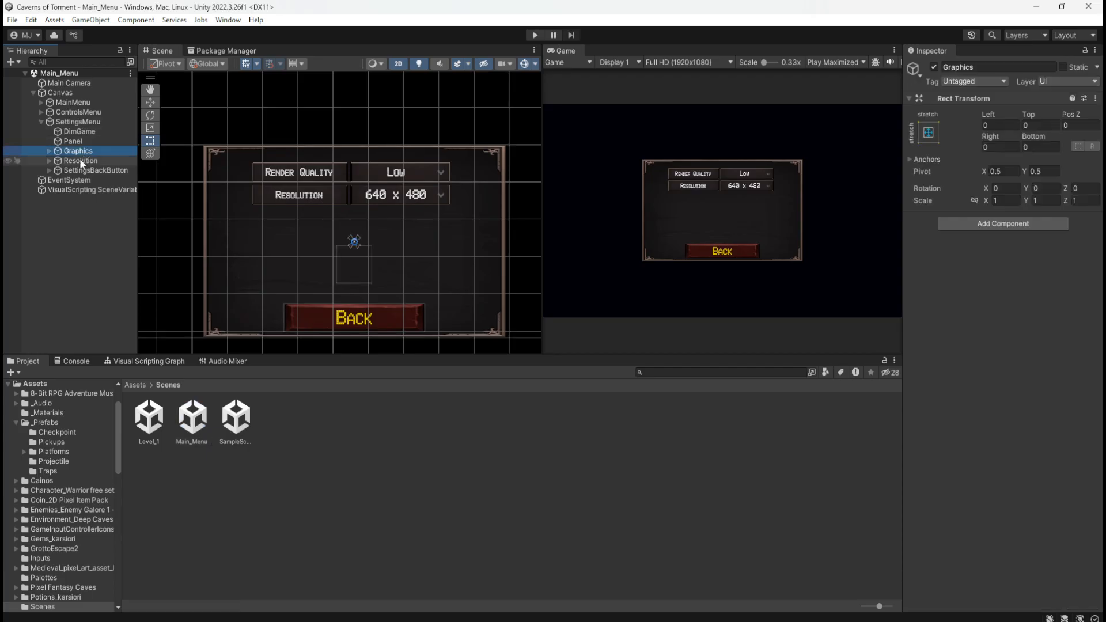
pyautogui.click(85, 160)
pyautogui.click(87, 172)
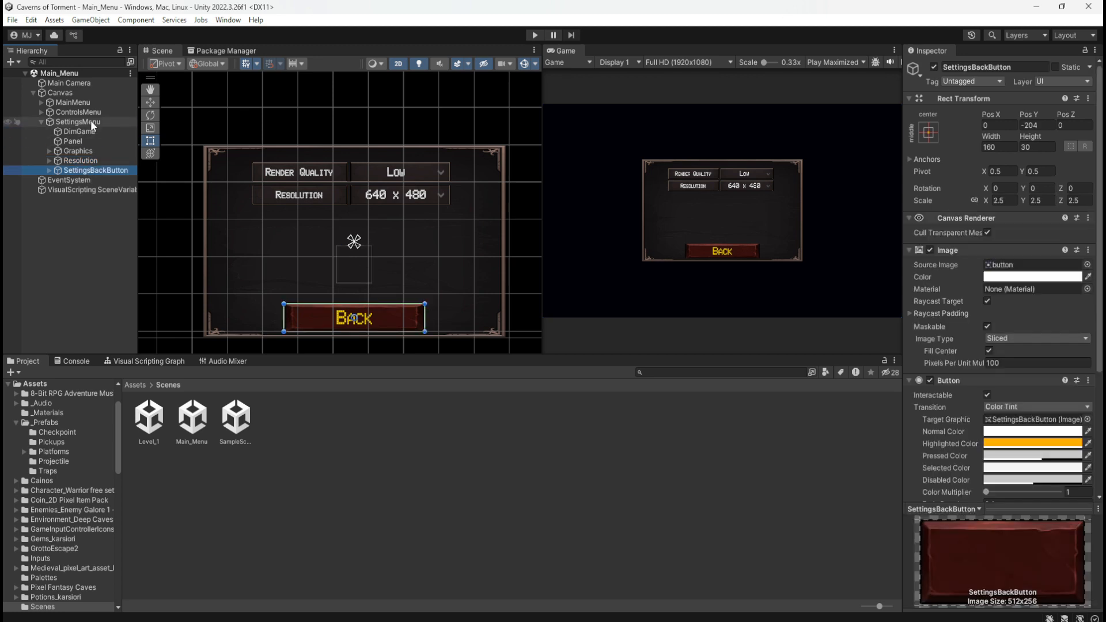
# Create an empty child object named Music under SettingsMenu and place it between Resolution and SettingsBackButton
pyautogui.rightClick(91, 120)
pyautogui.click(153, 308)
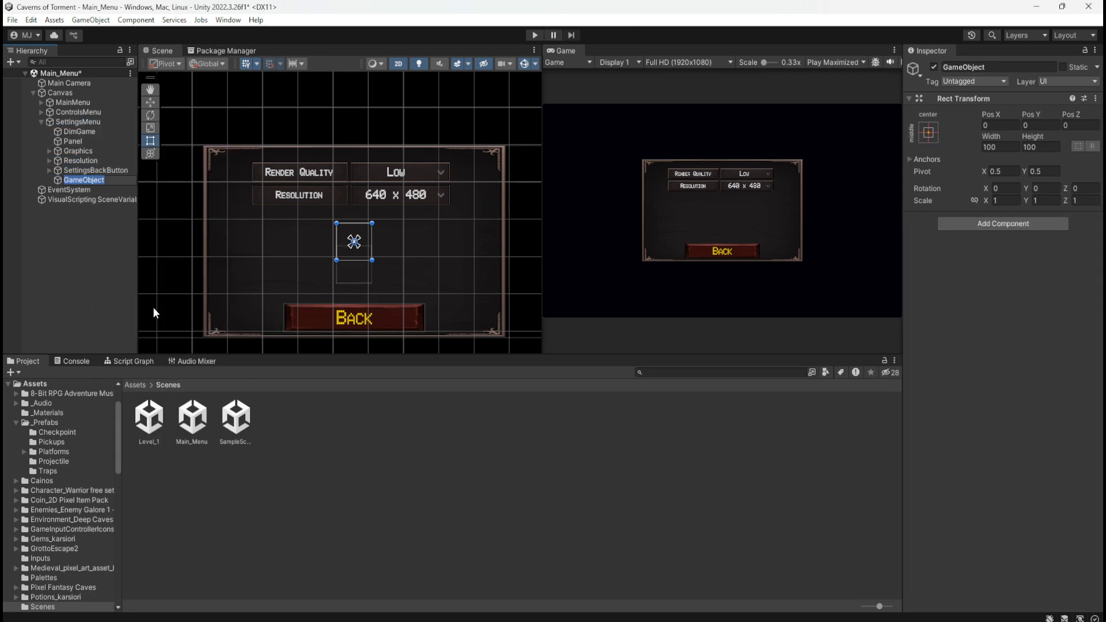
pyautogui.write('Music')
pyautogui.press('Return')
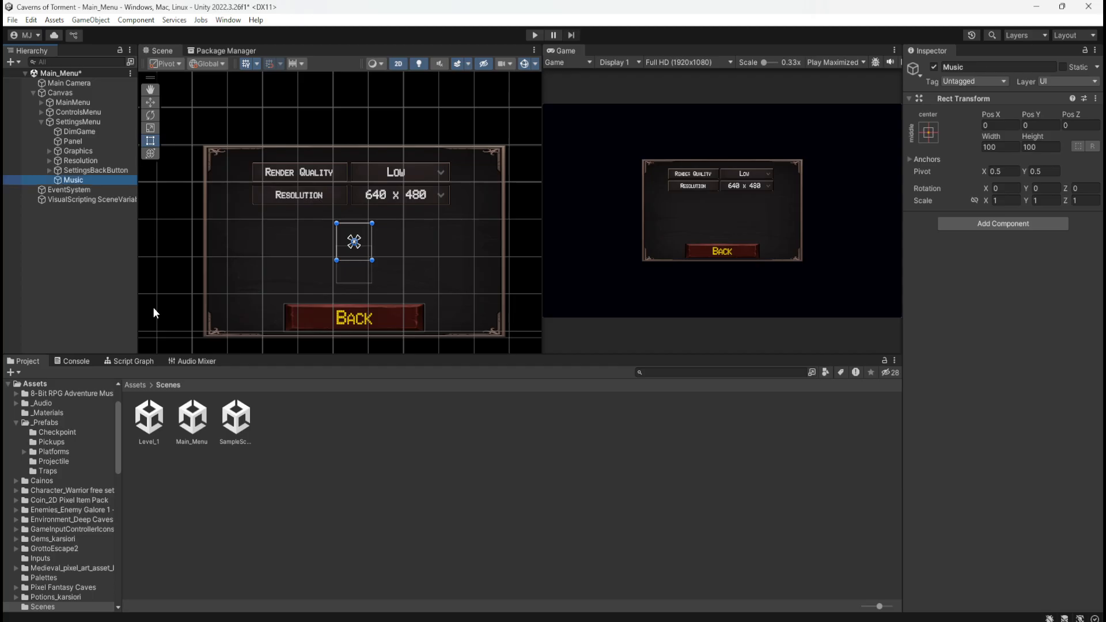
pyautogui.moveTo(70, 182); pyautogui.dragTo(82, 166)
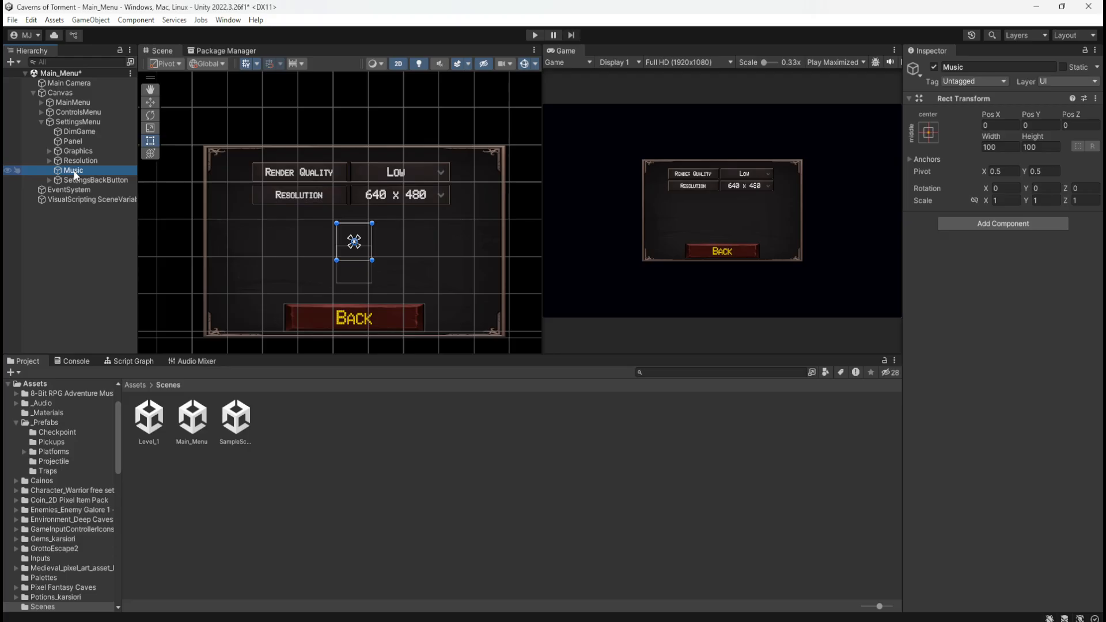
# Add a UI Slider as a child of the Music object
pyautogui.rightClick(59, 173)
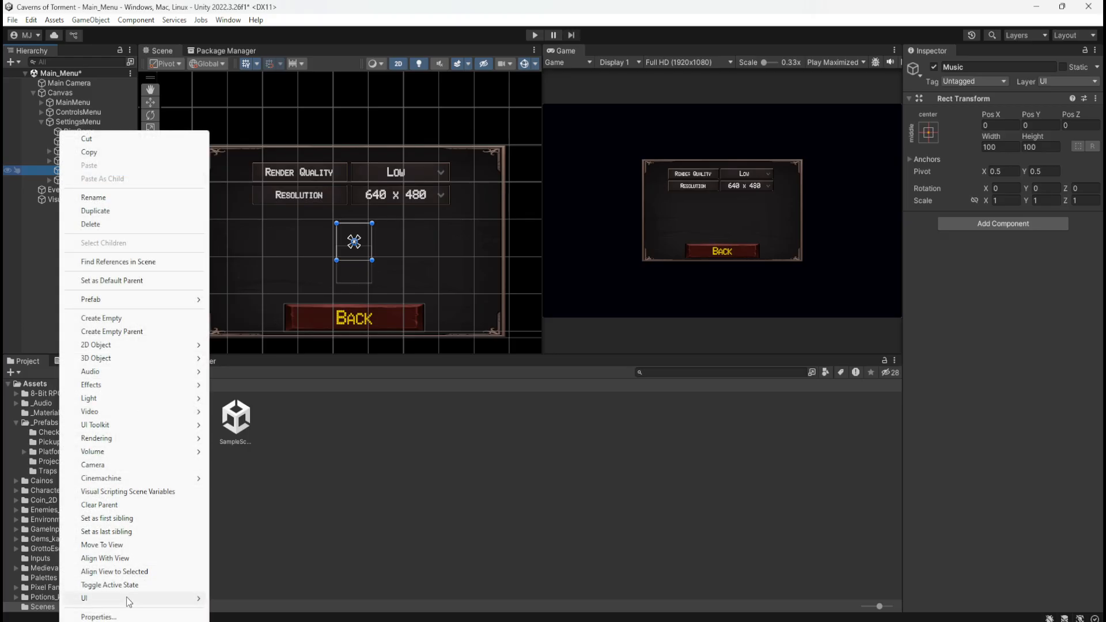
pyautogui.moveTo(127, 599)
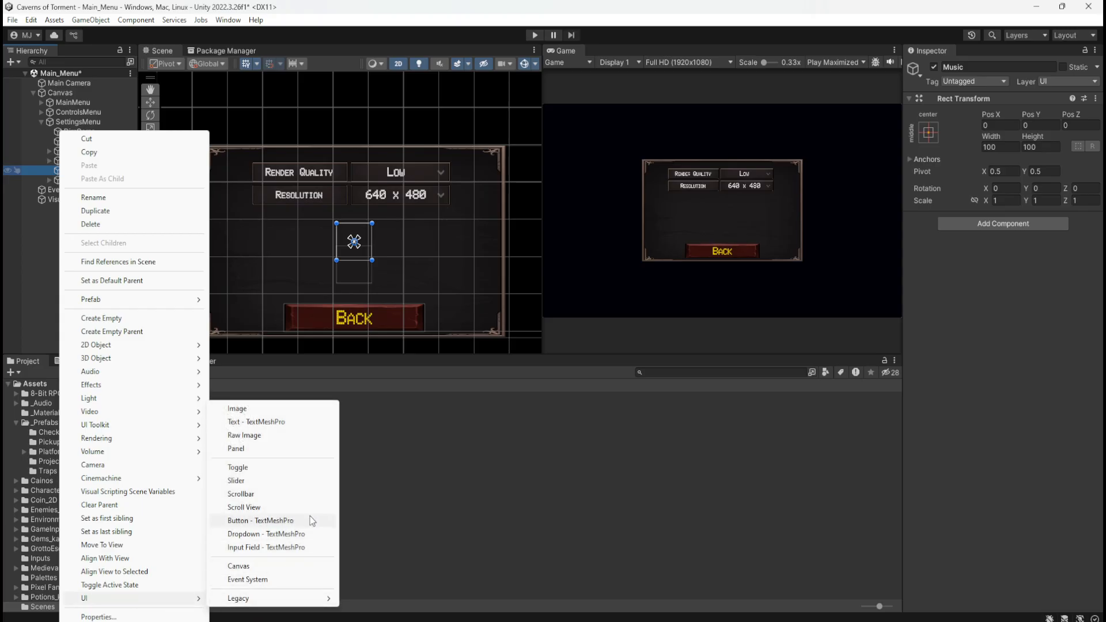
pyautogui.moveTo(274, 603)
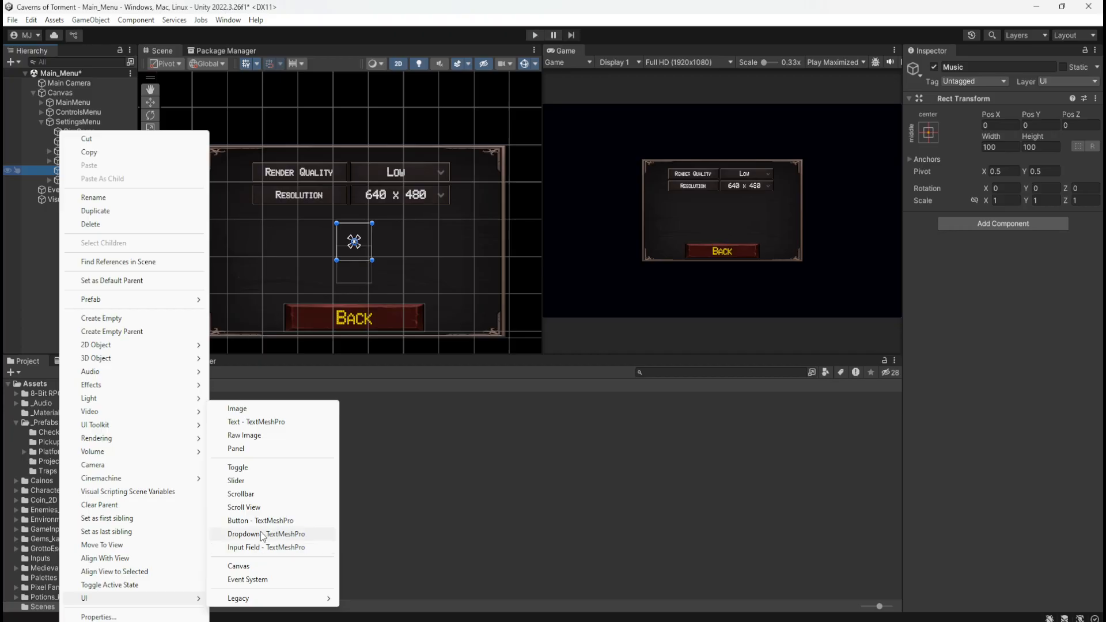
pyautogui.click(251, 482)
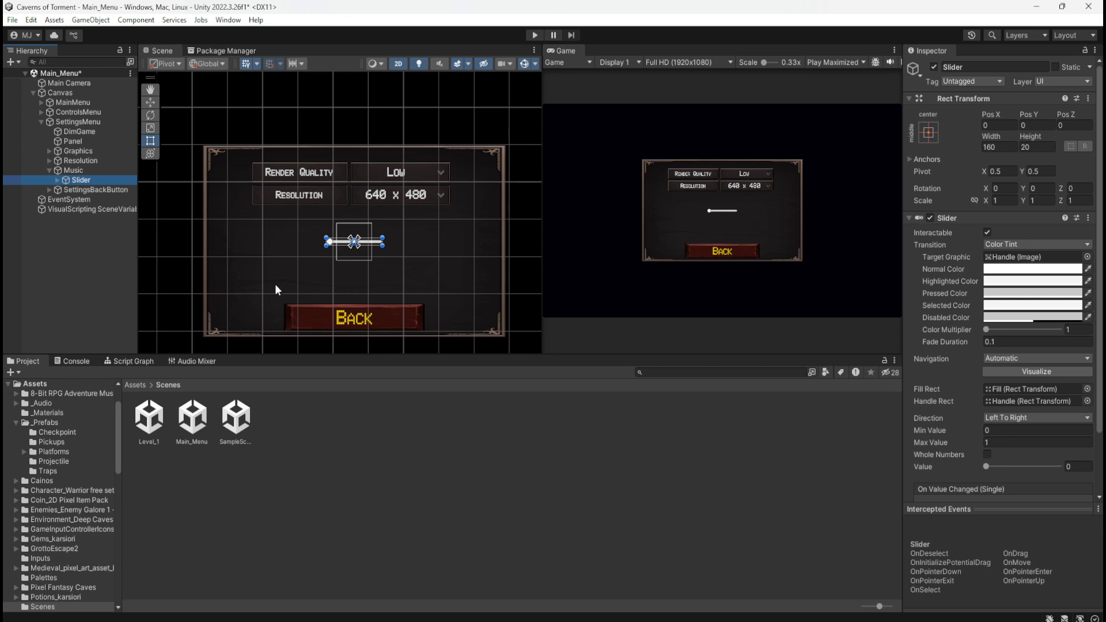
pyautogui.scroll(3, 323, 270)
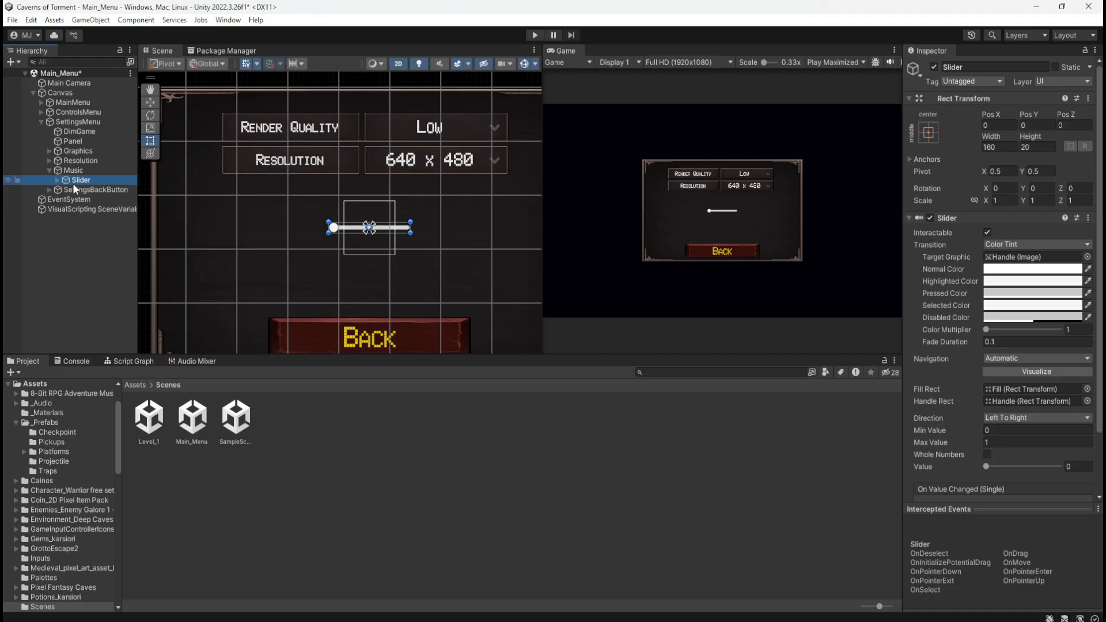
# Expand the Slider down to its Handle Slide Area and select the Handle object to inspect its source image
pyautogui.click(57, 180)
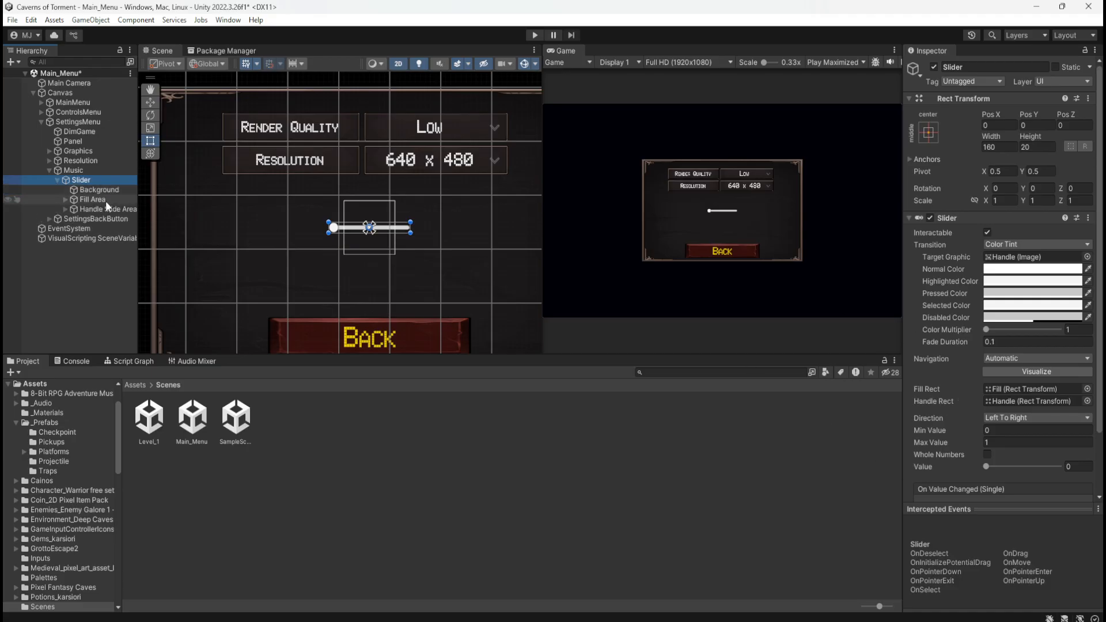
pyautogui.click(104, 209)
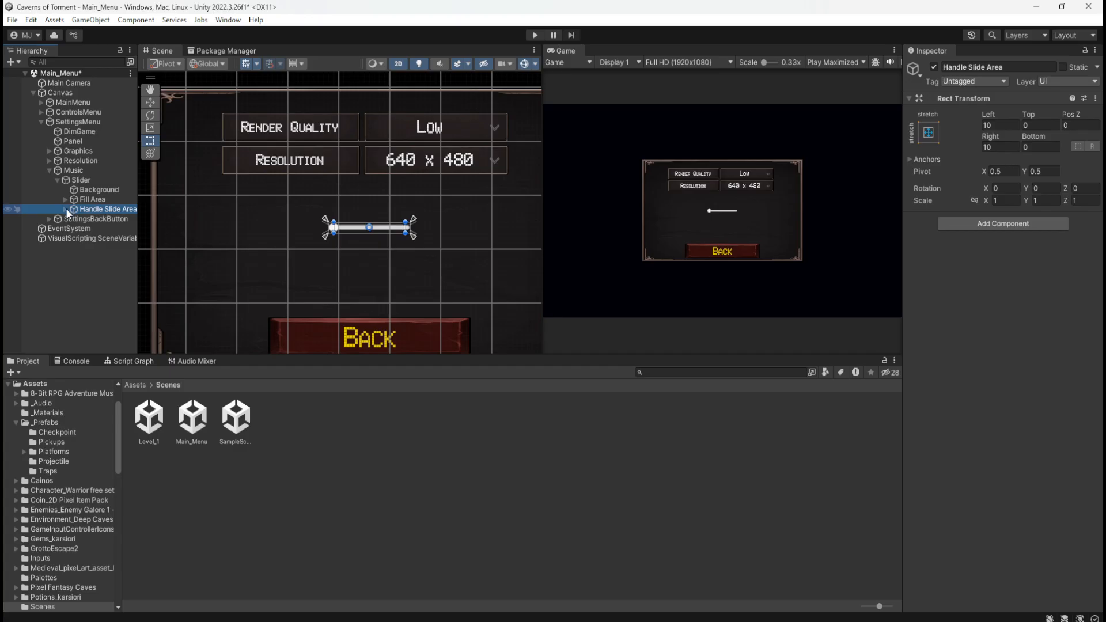
pyautogui.click(66, 208)
pyautogui.click(102, 219)
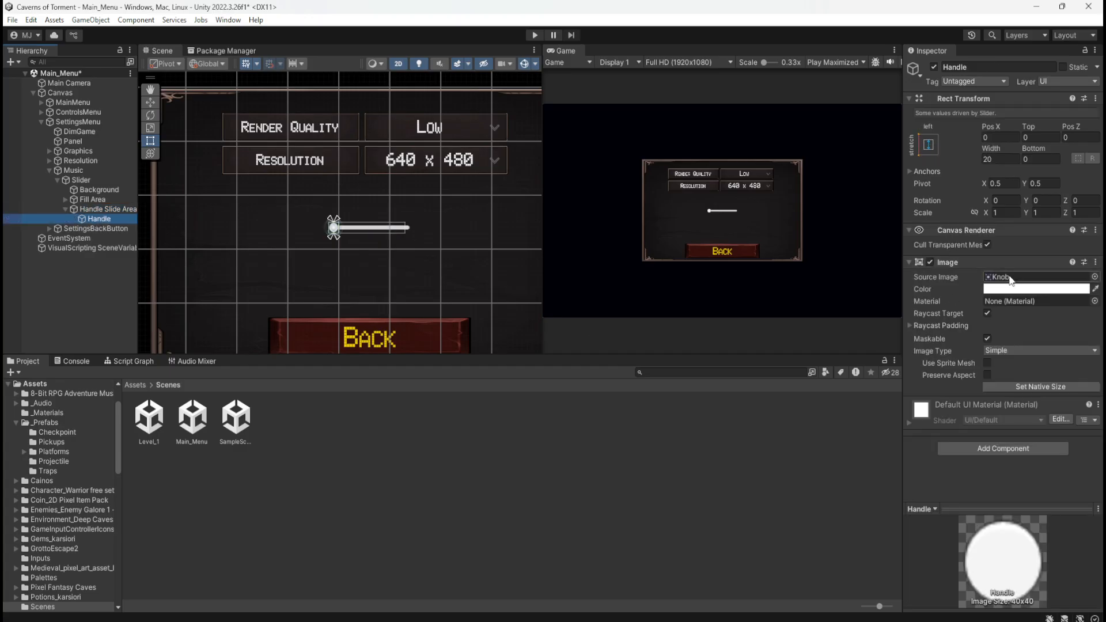
# Open the Texture folder of Cainos' Pixel Art Platformer - Village Props and preview the TX Village Props - Arrow sprite
pyautogui.click(133, 385)
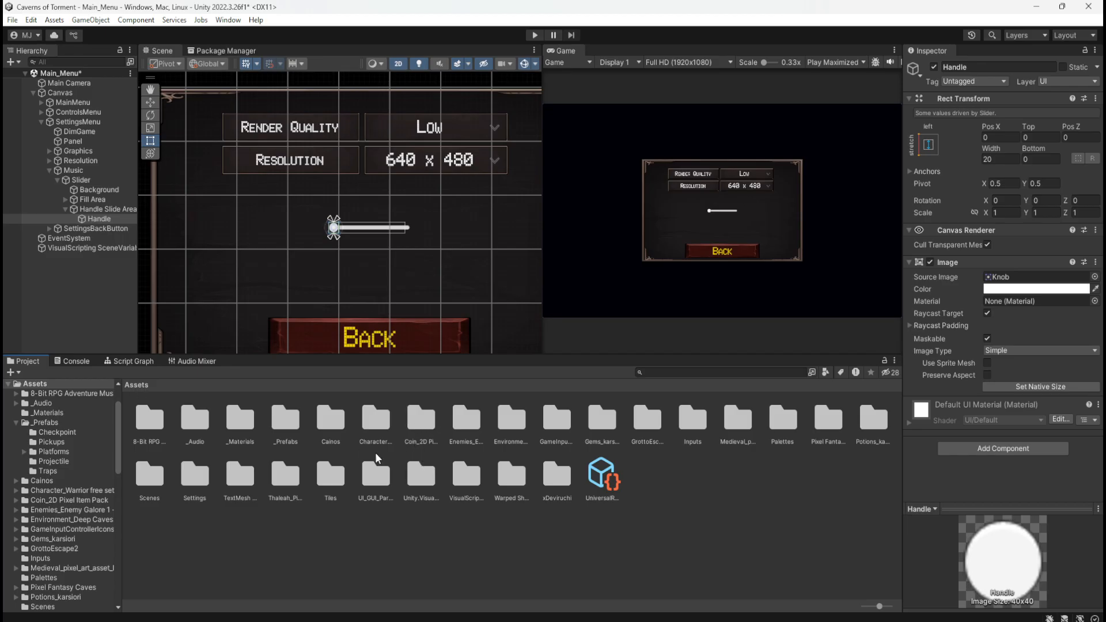
pyautogui.doubleClick(326, 422)
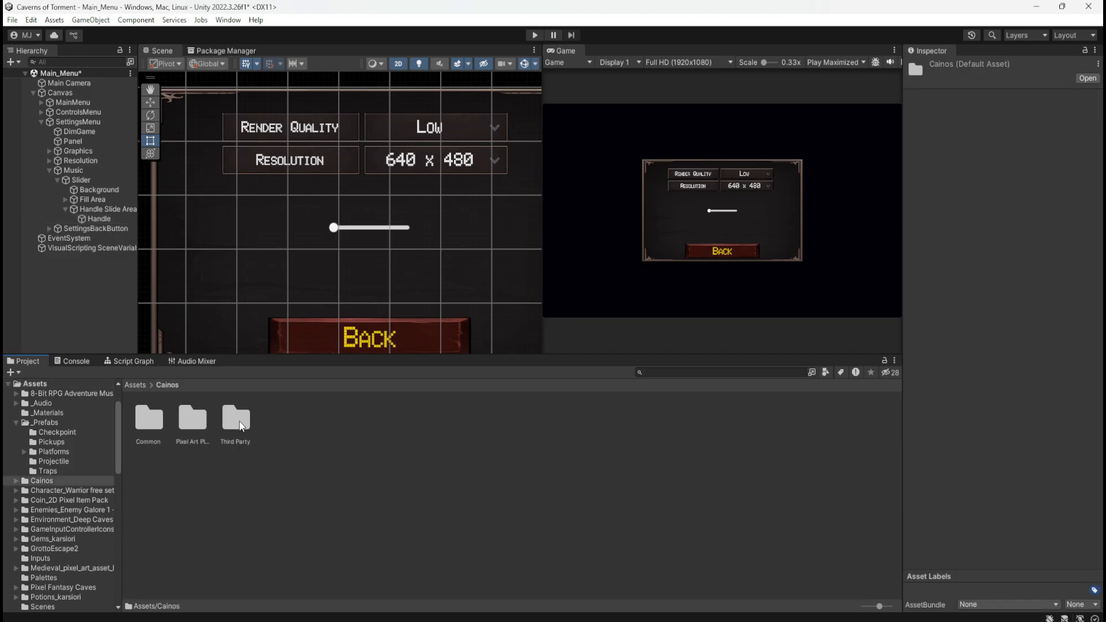
pyautogui.doubleClick(192, 422)
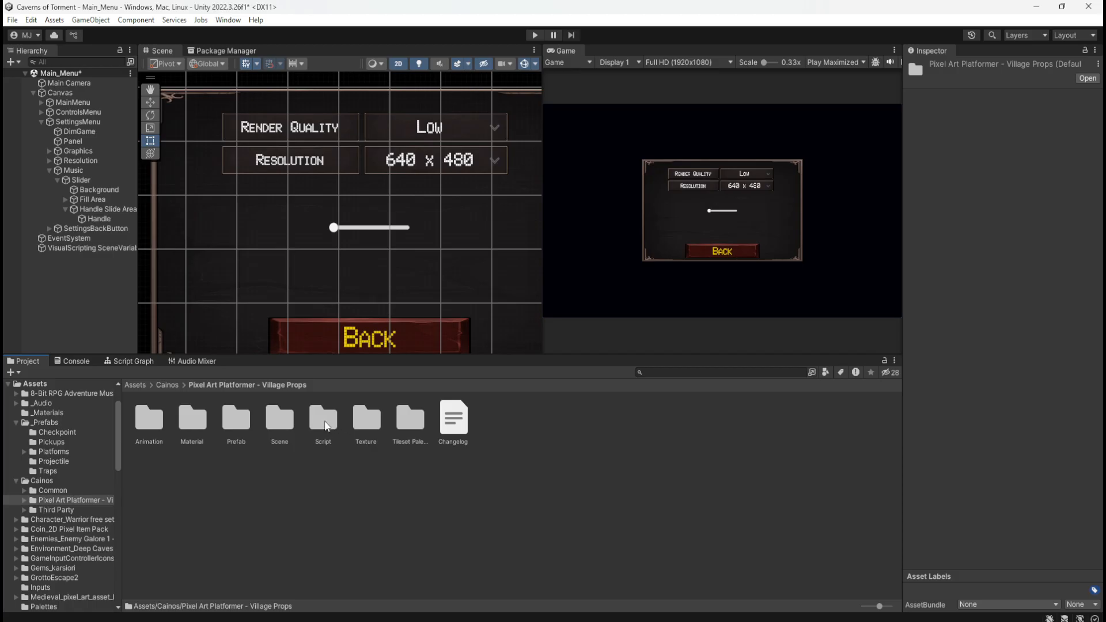
pyautogui.doubleClick(367, 421)
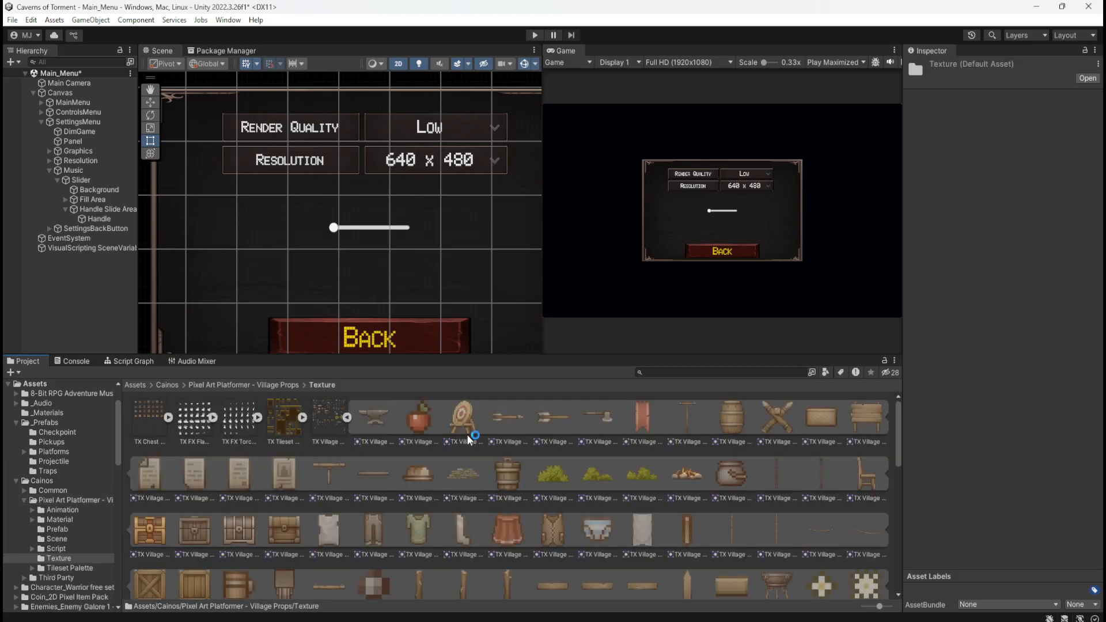
pyautogui.click(509, 418)
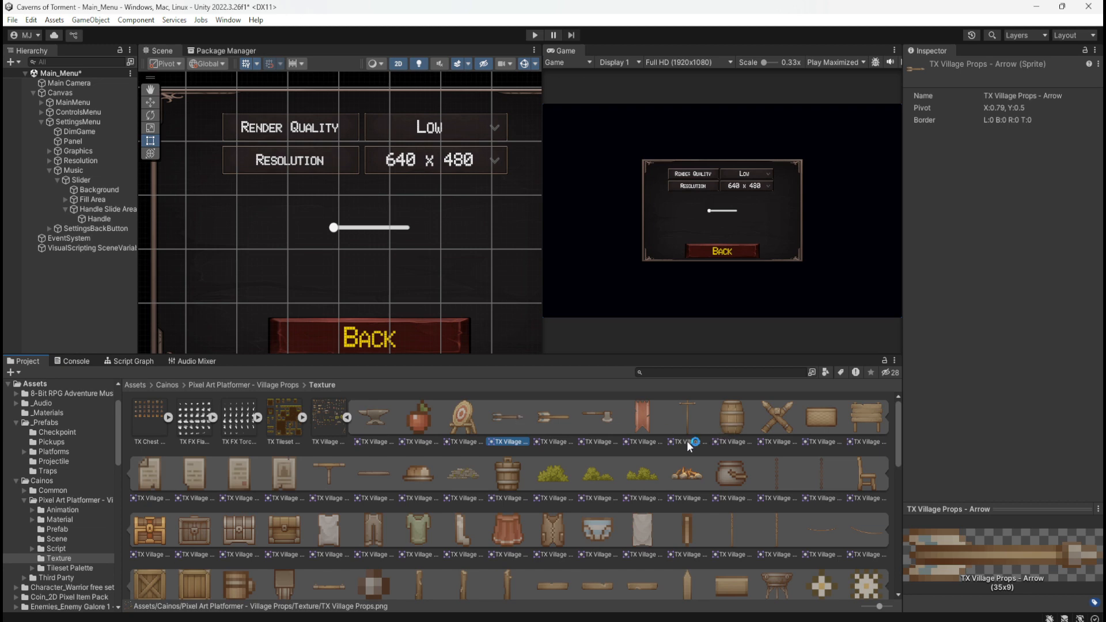
# Look through the Village Props sprites for an image suited to the music slider's handle
pyautogui.scroll(-5, 656, 465)
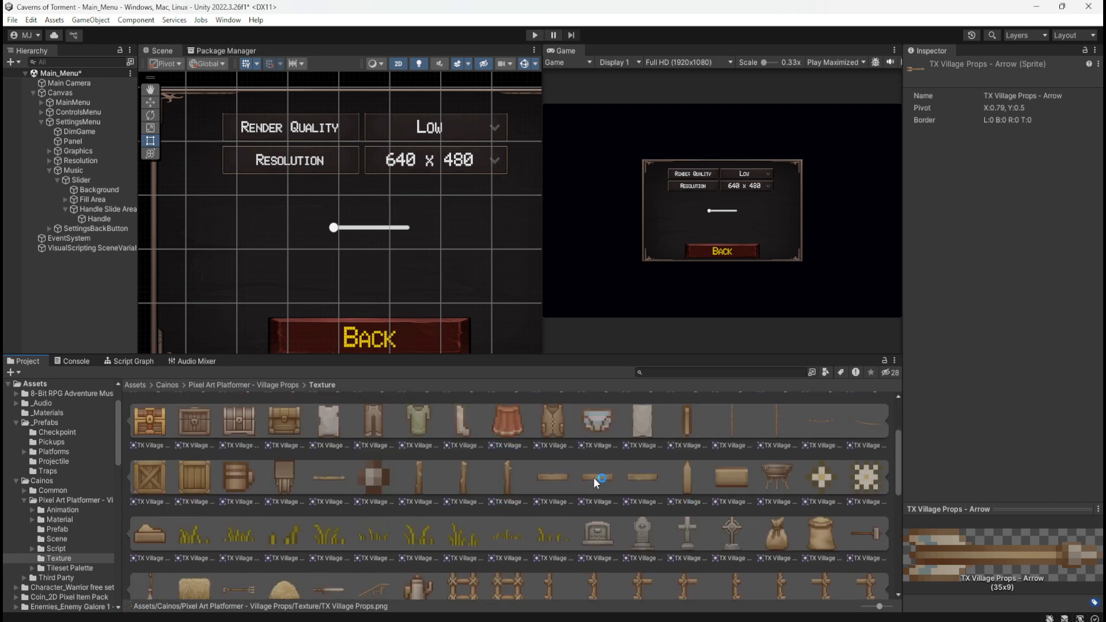
pyautogui.scroll(-3, 561, 492)
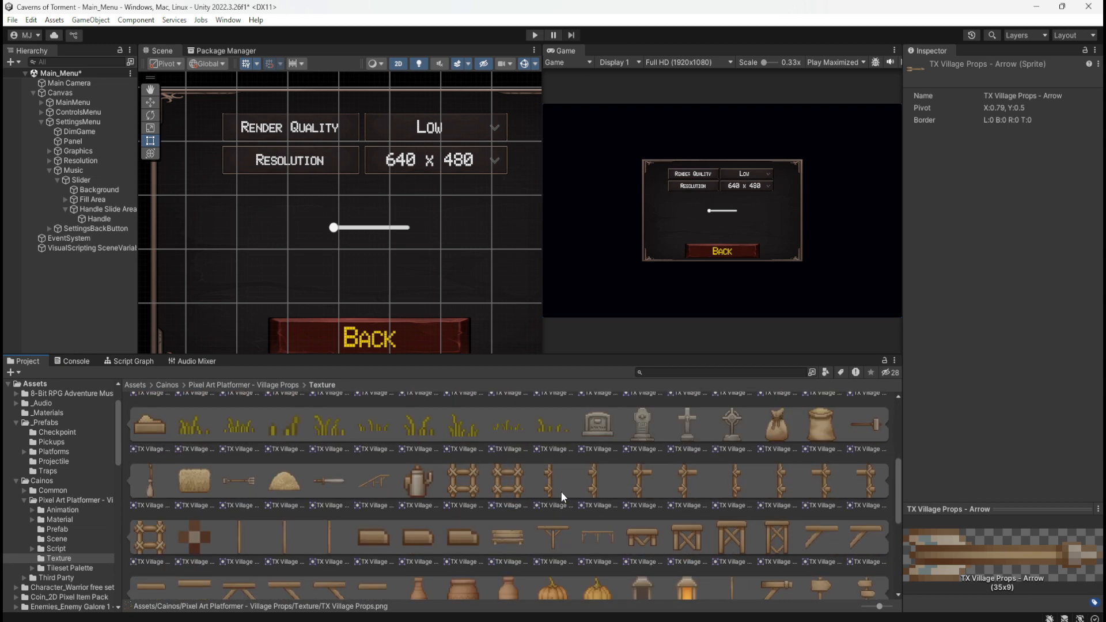
pyautogui.scroll(-5, 562, 489)
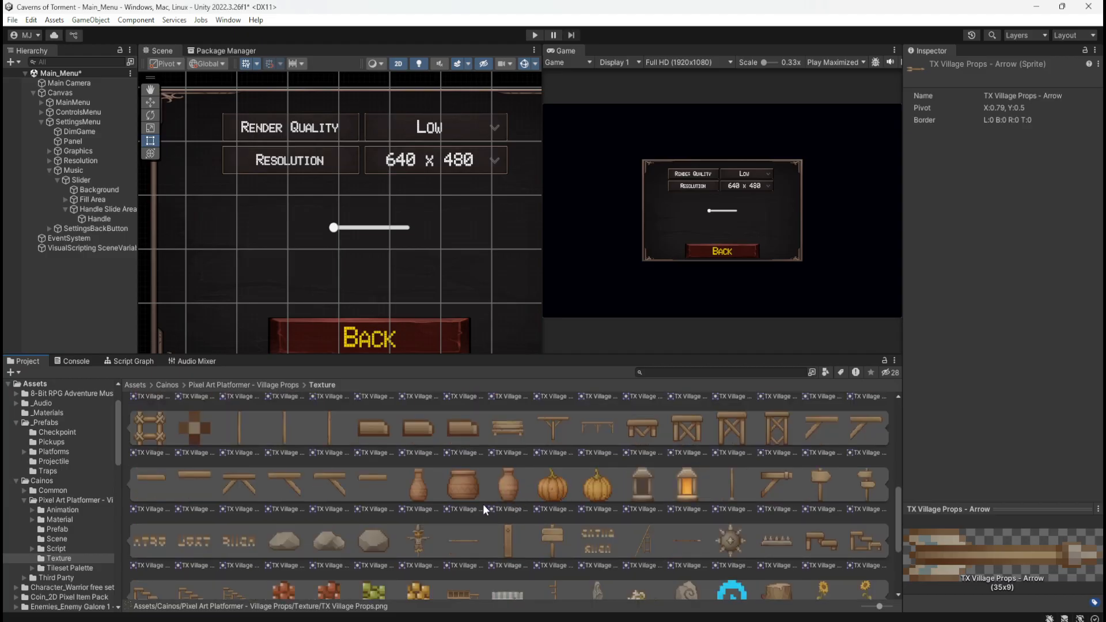
pyautogui.scroll(-3, 482, 504)
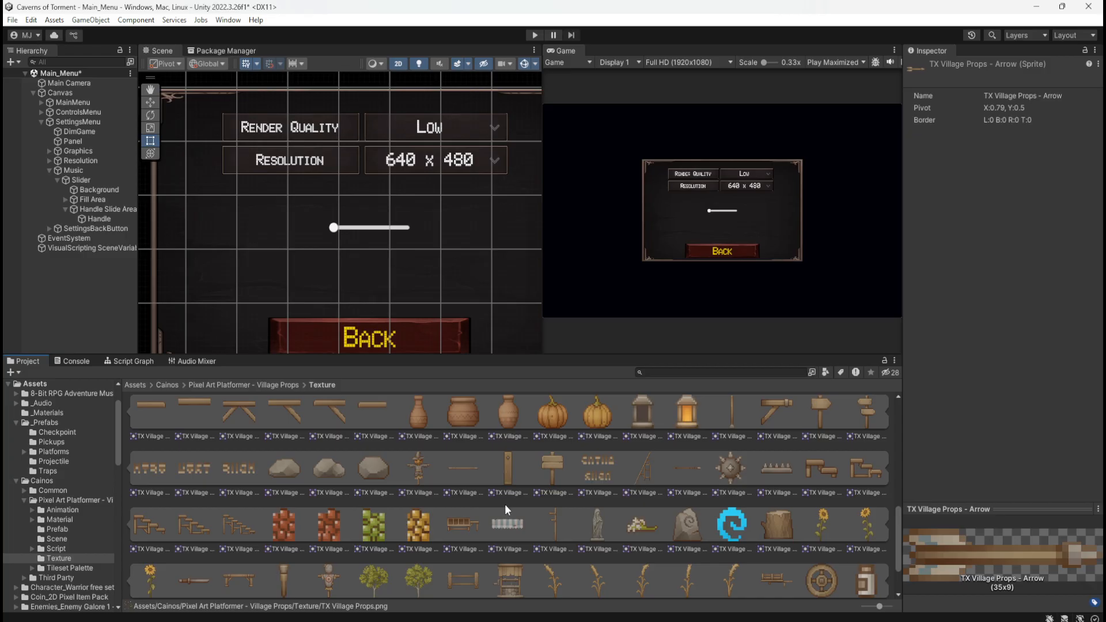
pyautogui.scroll(-3, 504, 503)
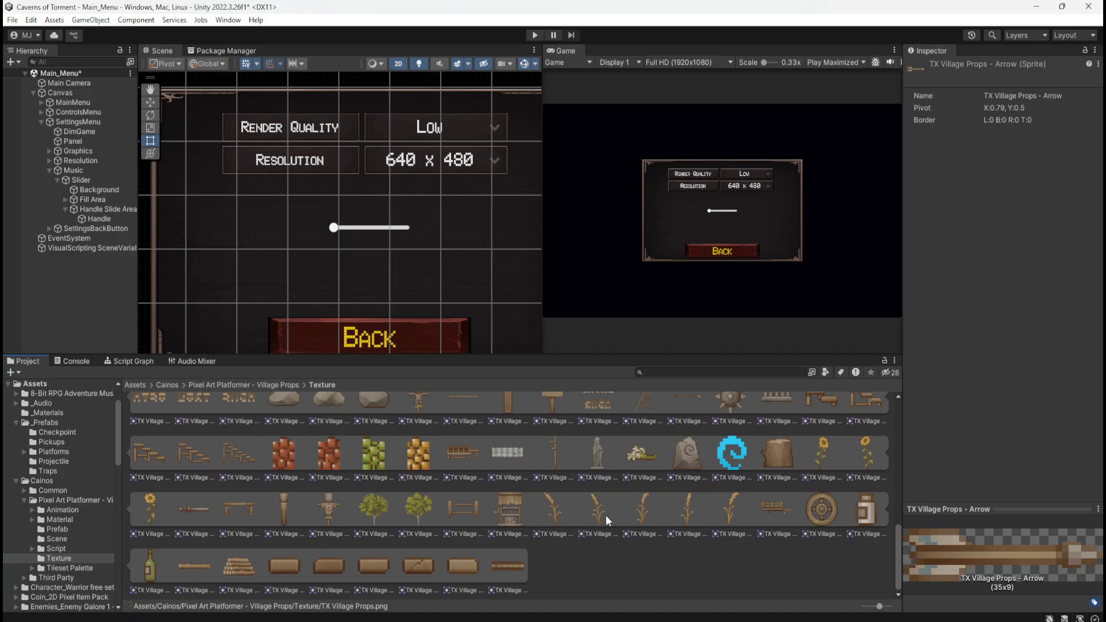
pyautogui.scroll(2, 605, 515)
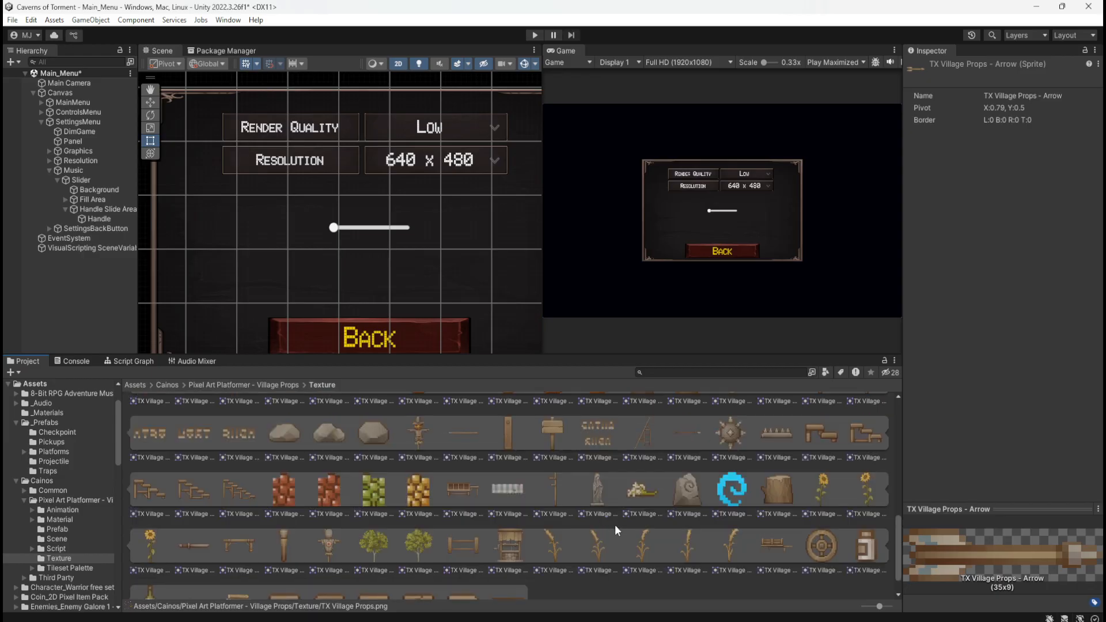
pyautogui.scroll(4, 617, 527)
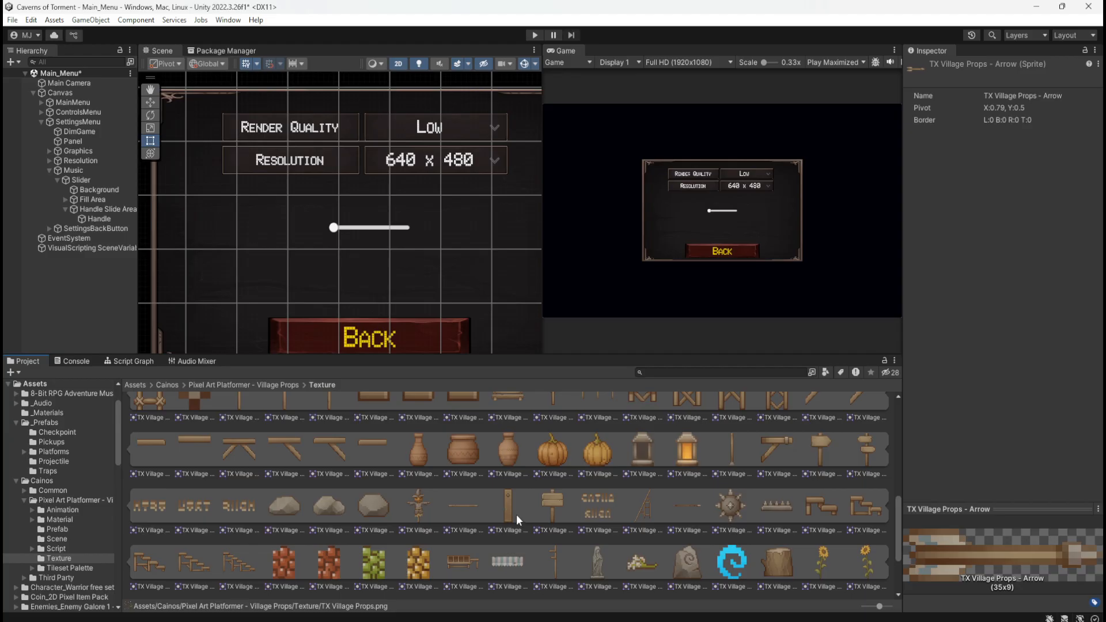
pyautogui.scroll(-2, 593, 501)
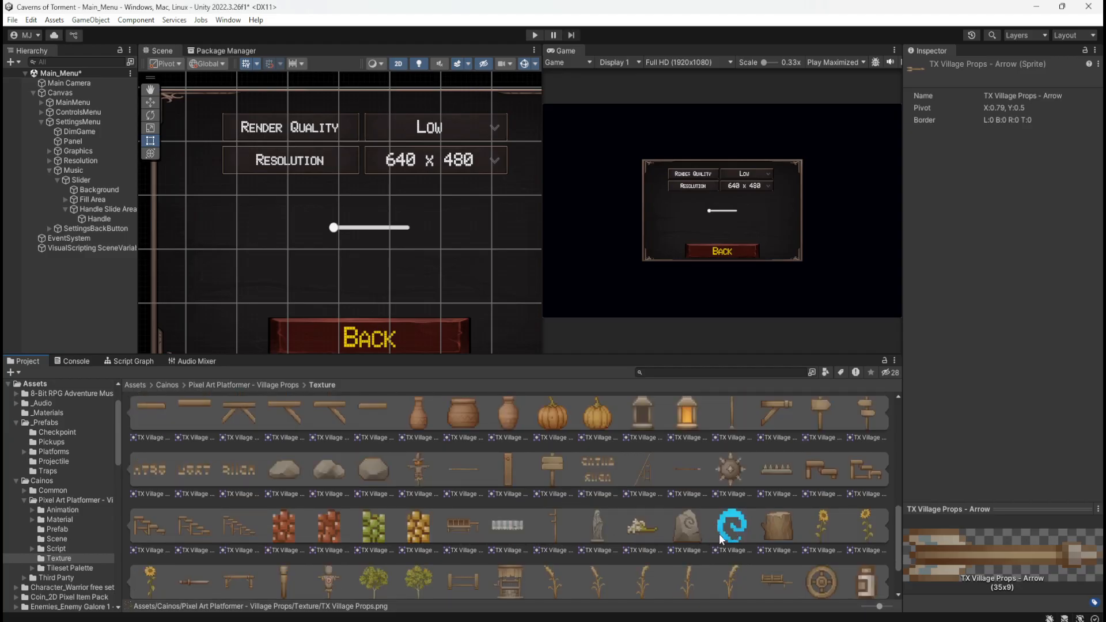
pyautogui.scroll(-15, 634, 534)
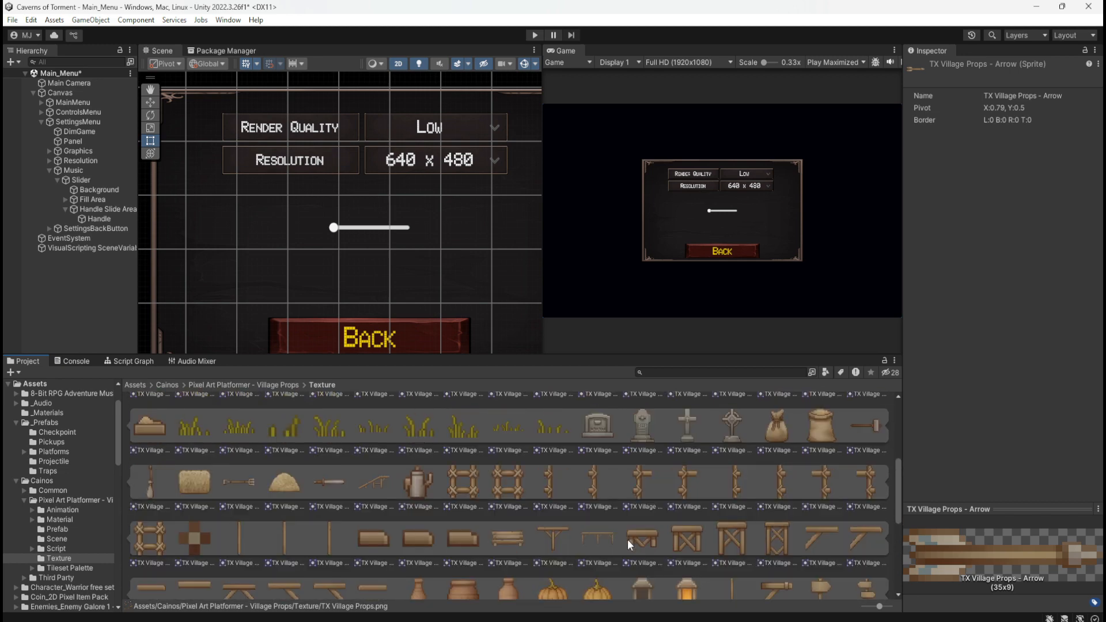
pyautogui.scroll(2, 622, 544)
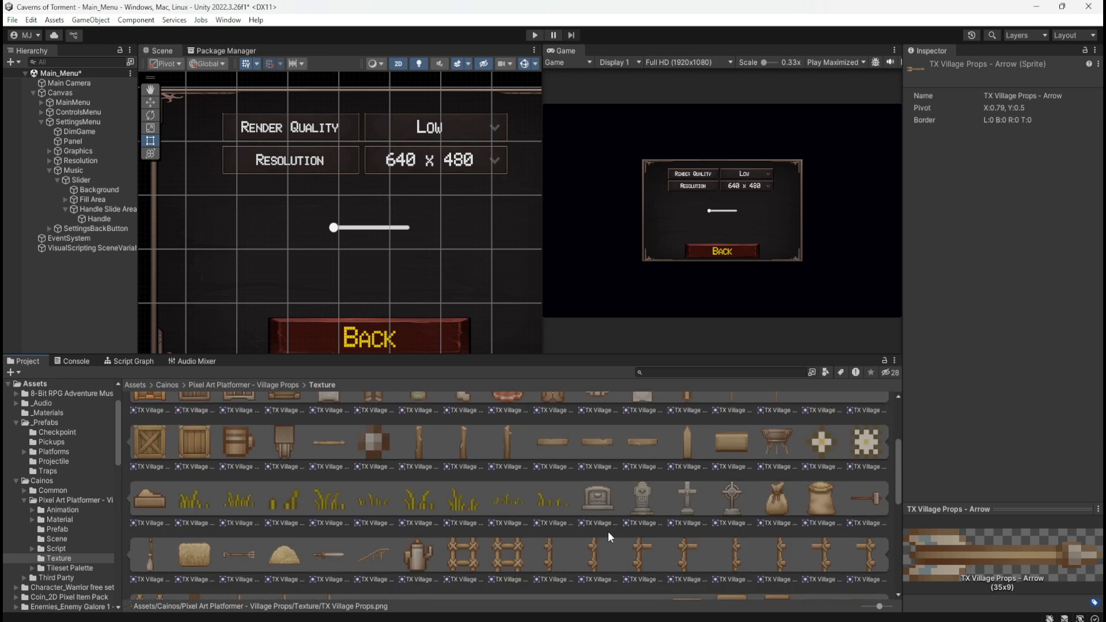
pyautogui.scroll(8, 651, 527)
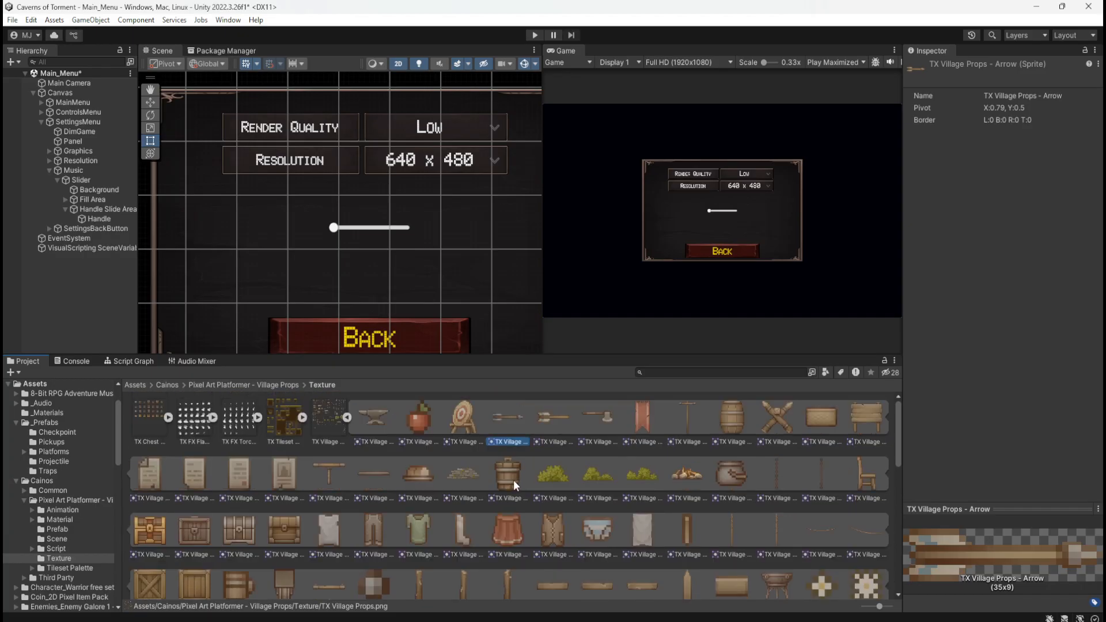
pyautogui.scroll(-2, 513, 479)
pyautogui.scroll(-2, 507, 510)
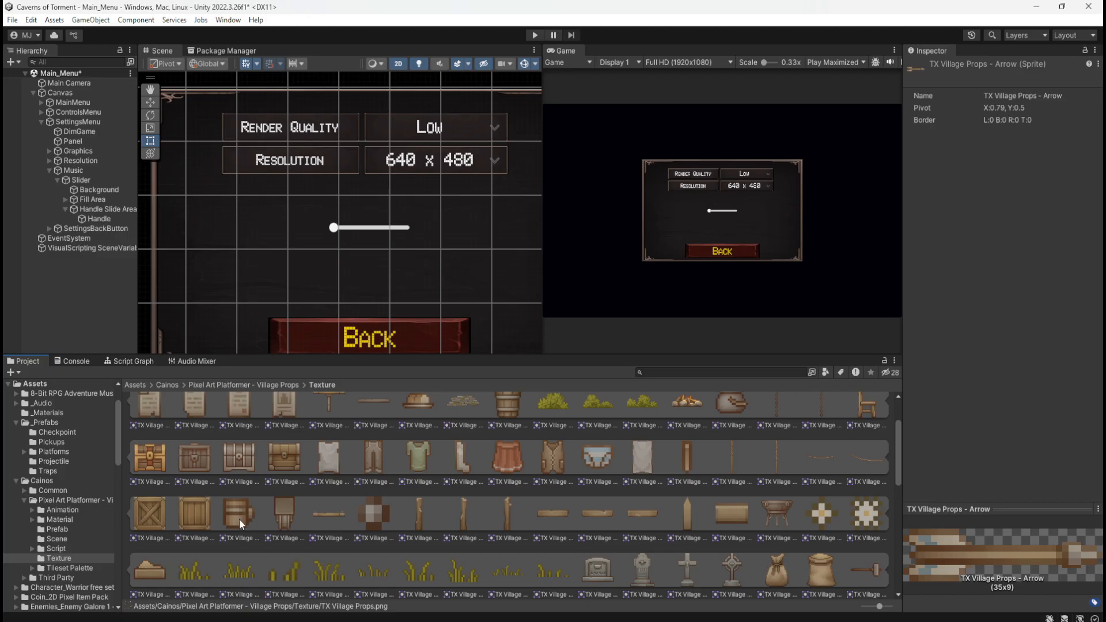
# Try the TX Village Props - Cup sprite as the slider Handle's source image, and undo the replacement
pyautogui.click(98, 219)
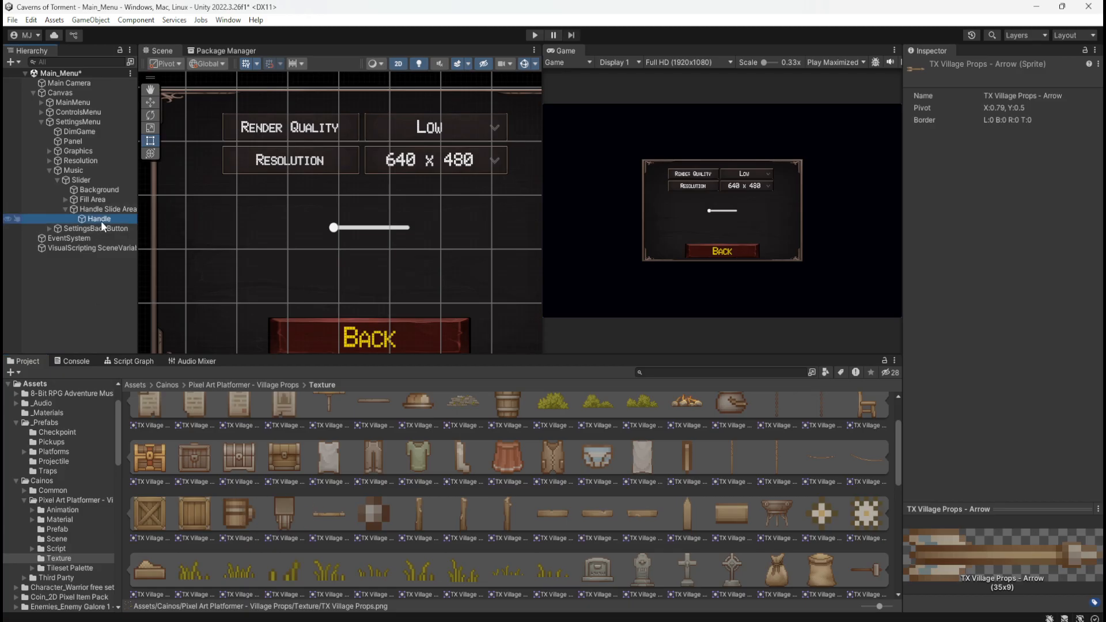
pyautogui.moveTo(247, 512); pyautogui.dragTo(1030, 278)
pyautogui.scroll(8, 340, 245)
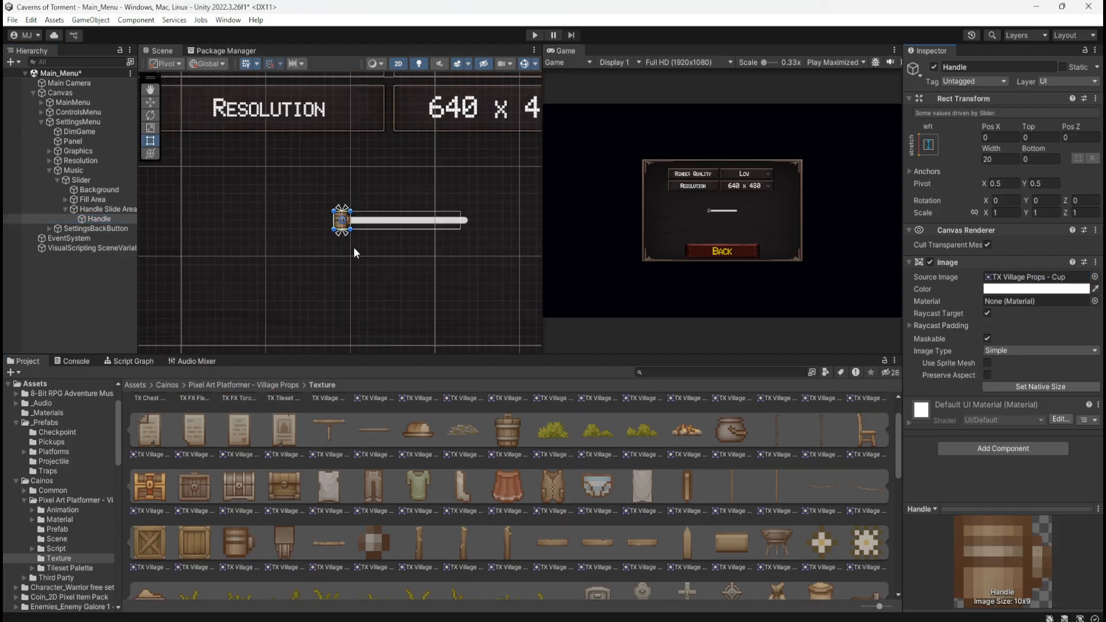
pyautogui.scroll(2, 361, 239)
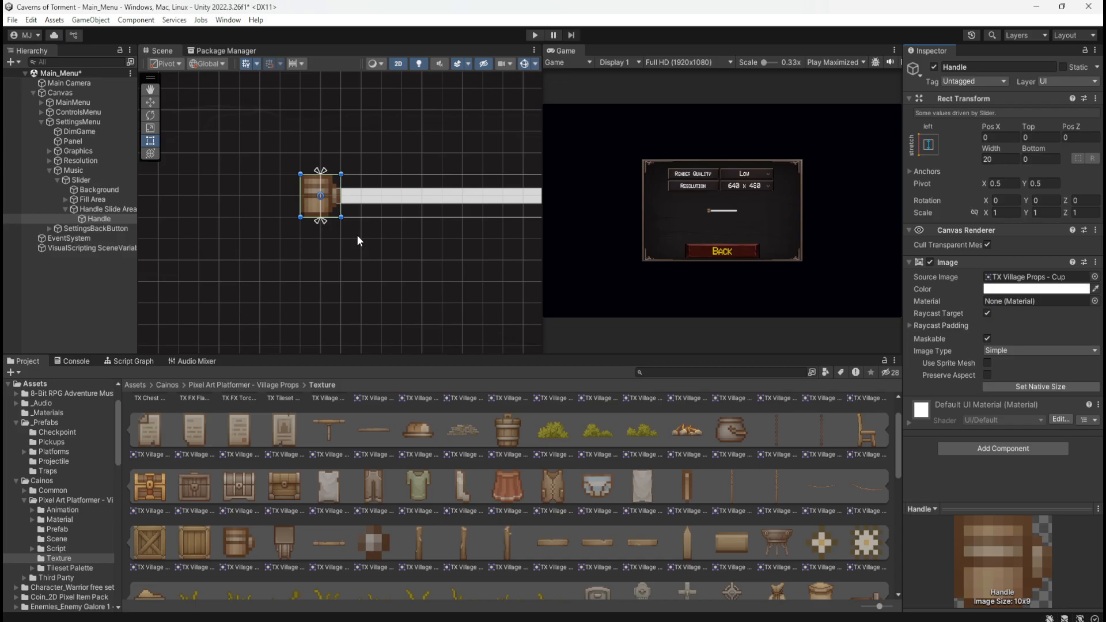
pyautogui.scroll(-4, 245, 258)
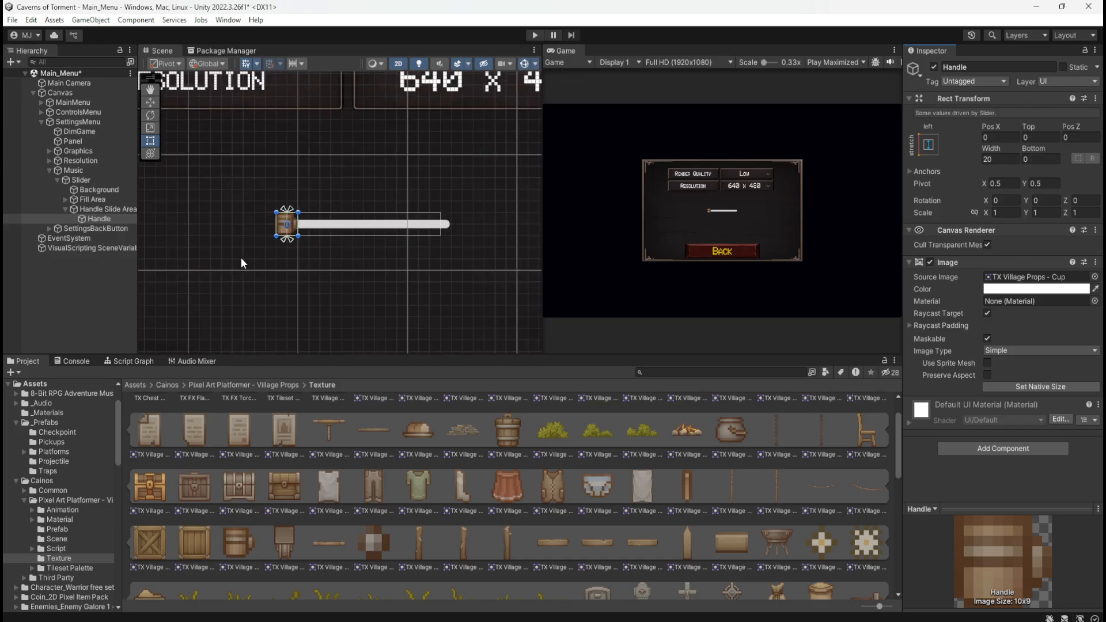
pyautogui.scroll(-3, 240, 257)
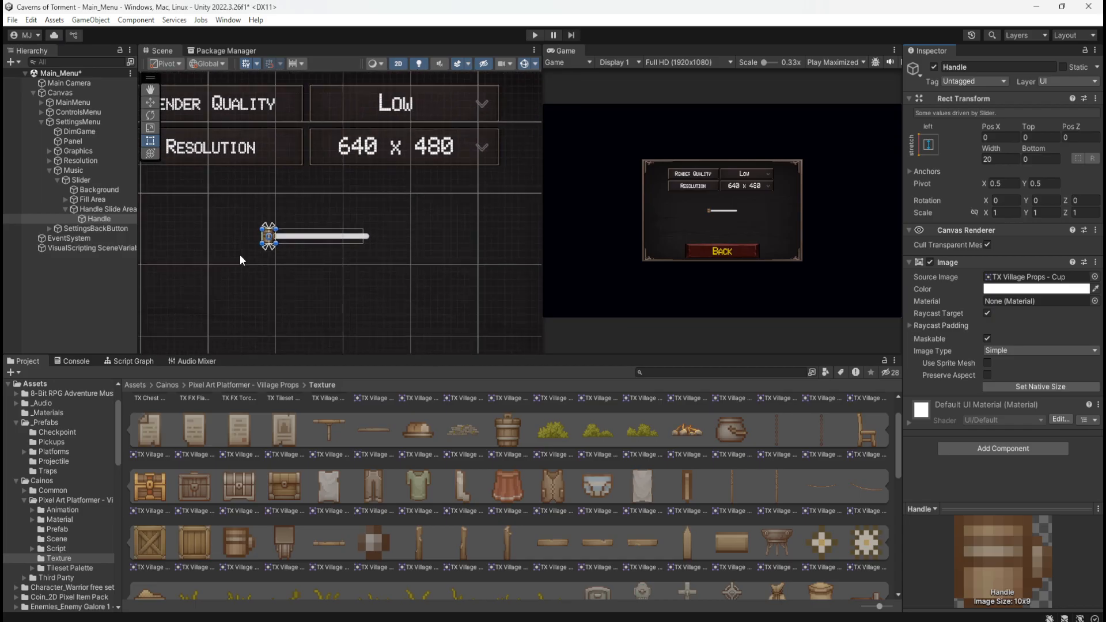
pyautogui.hotkey('ctrl', 'z')
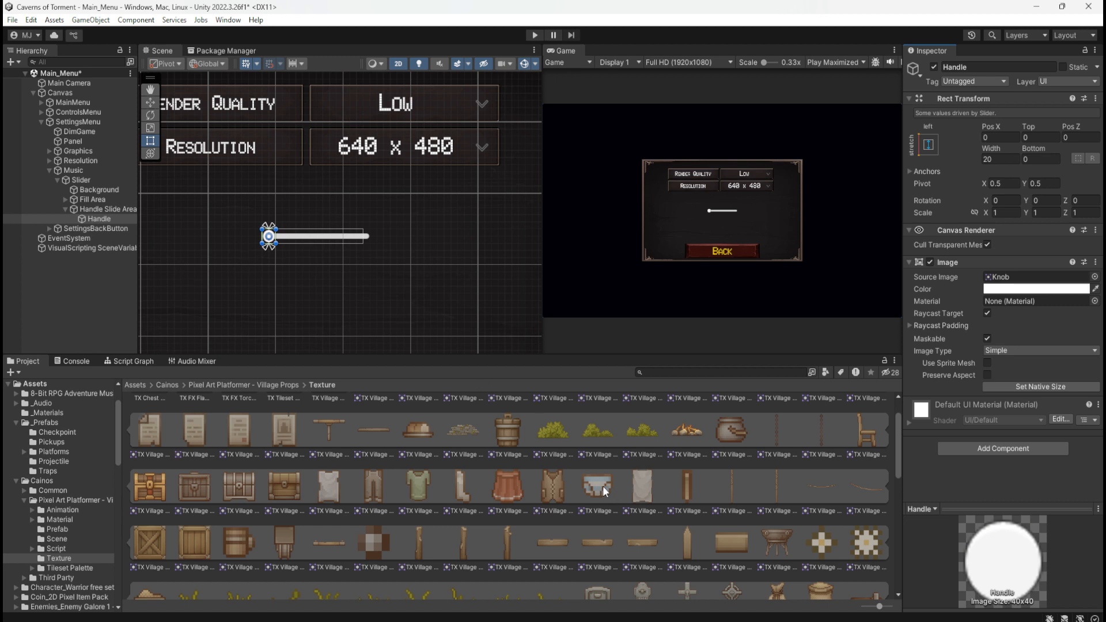
# Look through the chest and Village Props sprites for another image suited to the slider's handle
pyautogui.scroll(1, 634, 481)
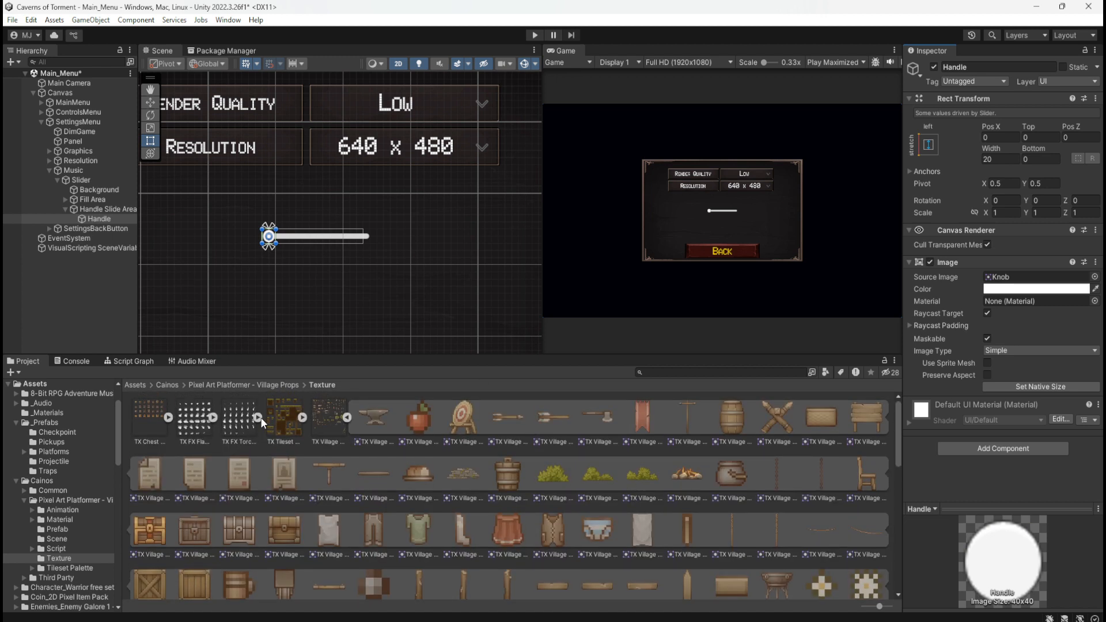
pyautogui.click(168, 417)
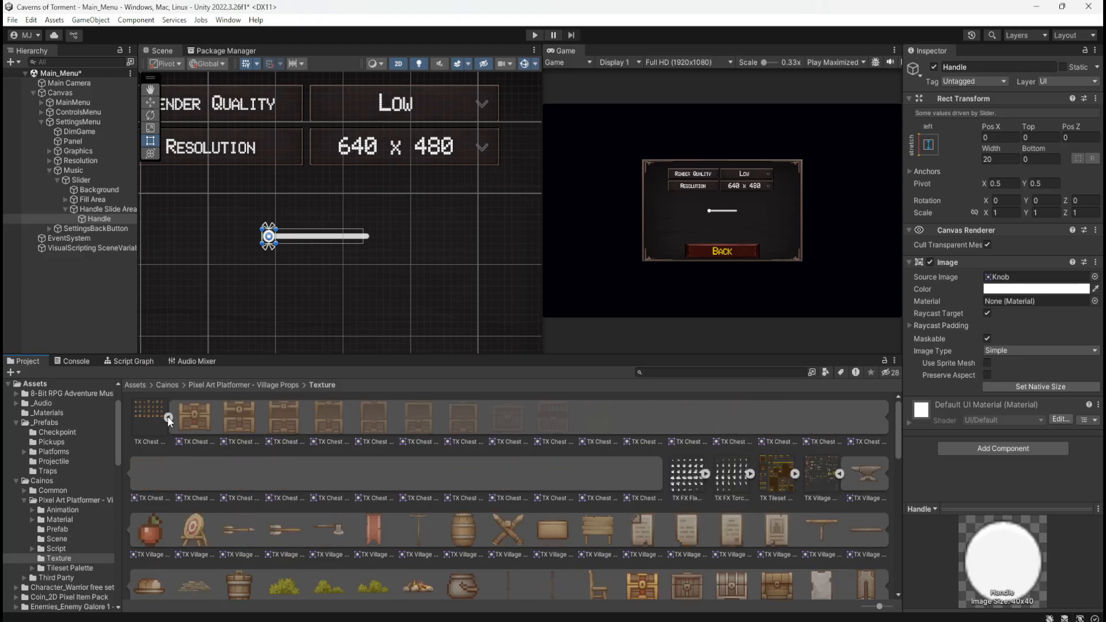
pyautogui.click(168, 417)
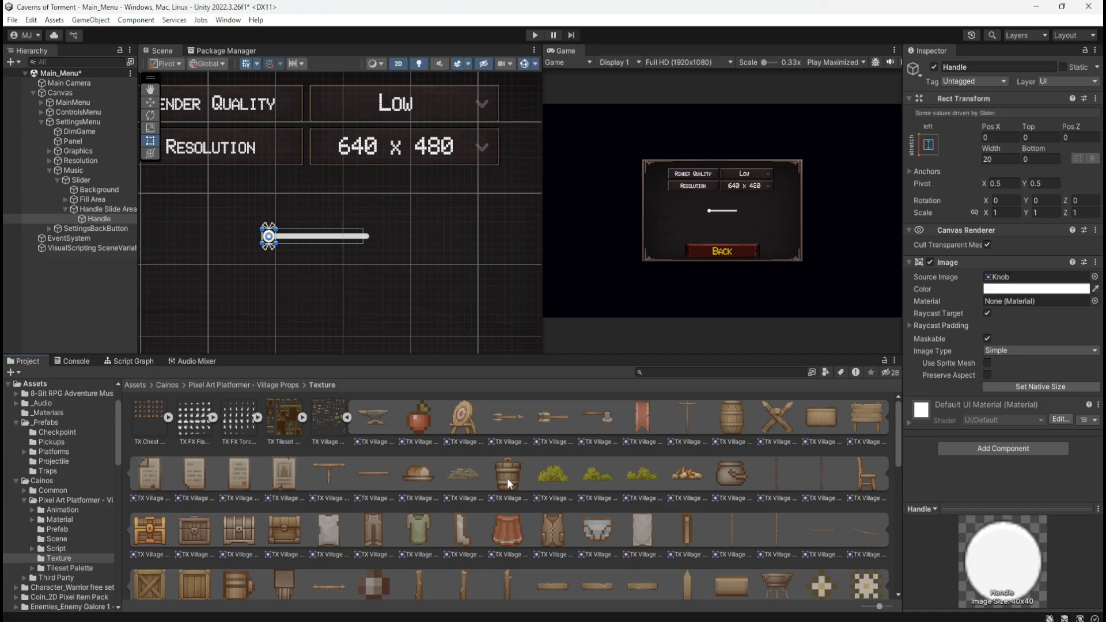
pyautogui.scroll(-2, 507, 477)
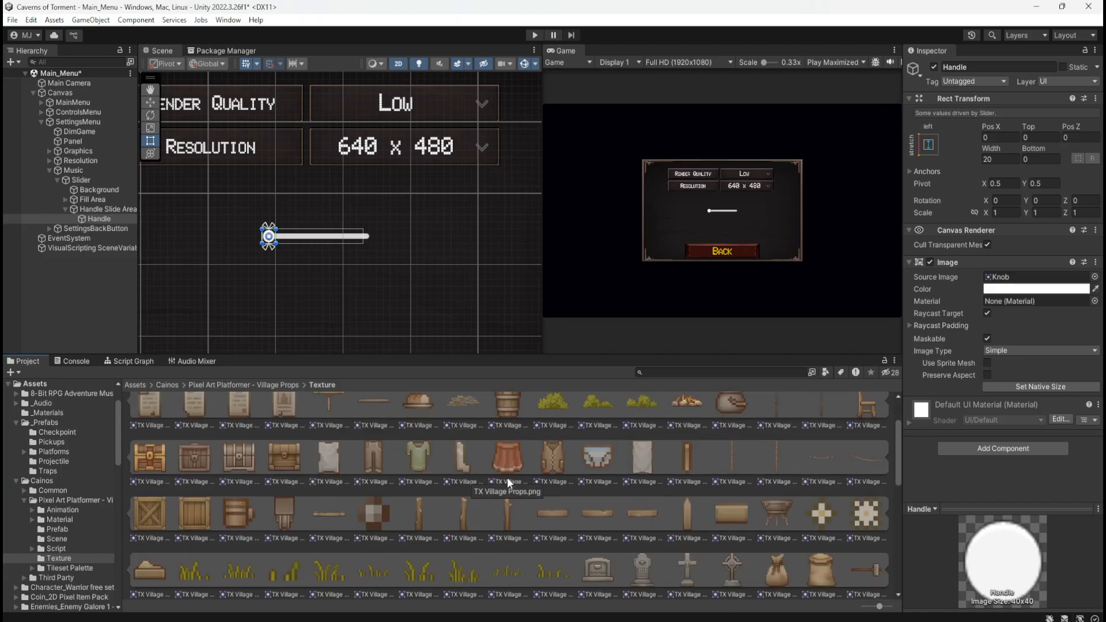
pyautogui.scroll(-1, 506, 478)
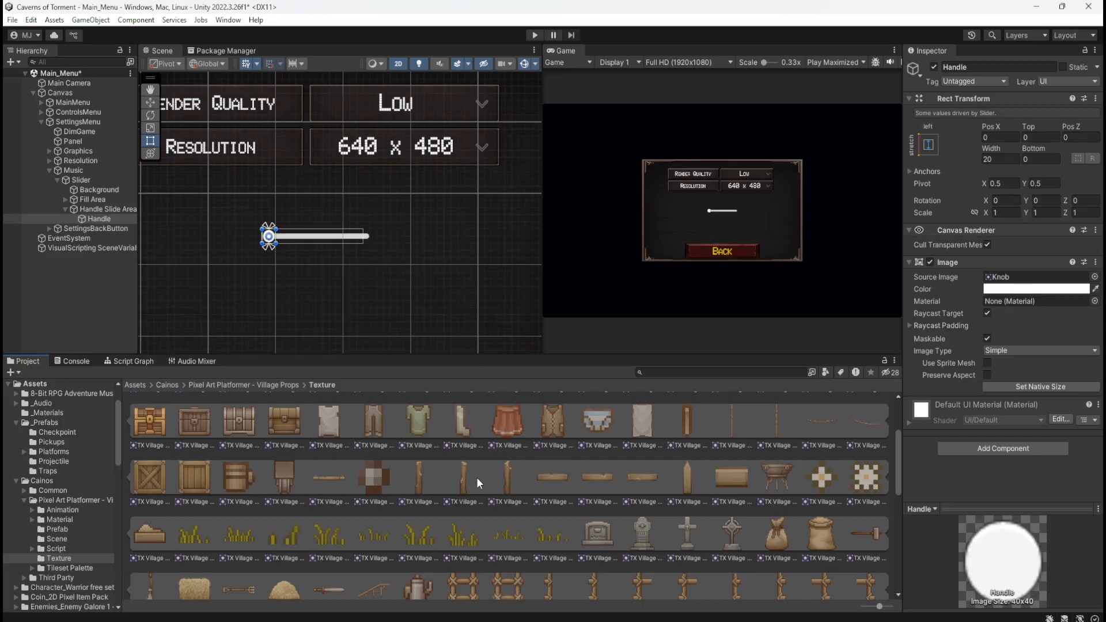
pyautogui.scroll(-1, 510, 500)
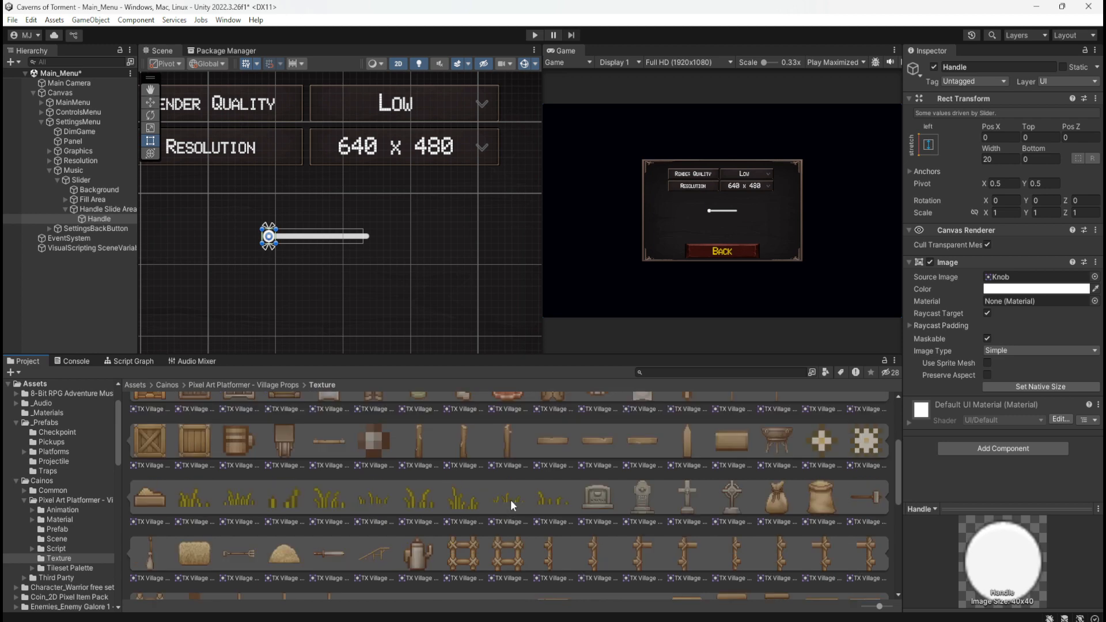
pyautogui.scroll(-1, 512, 499)
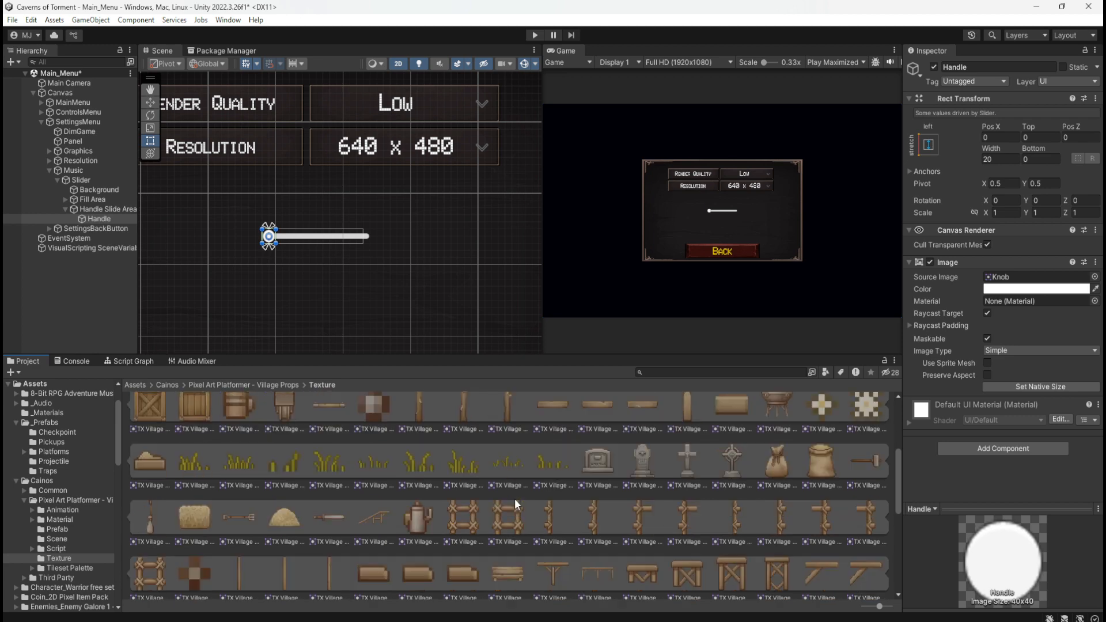
pyautogui.scroll(-1, 515, 498)
pyautogui.scroll(-3, 515, 497)
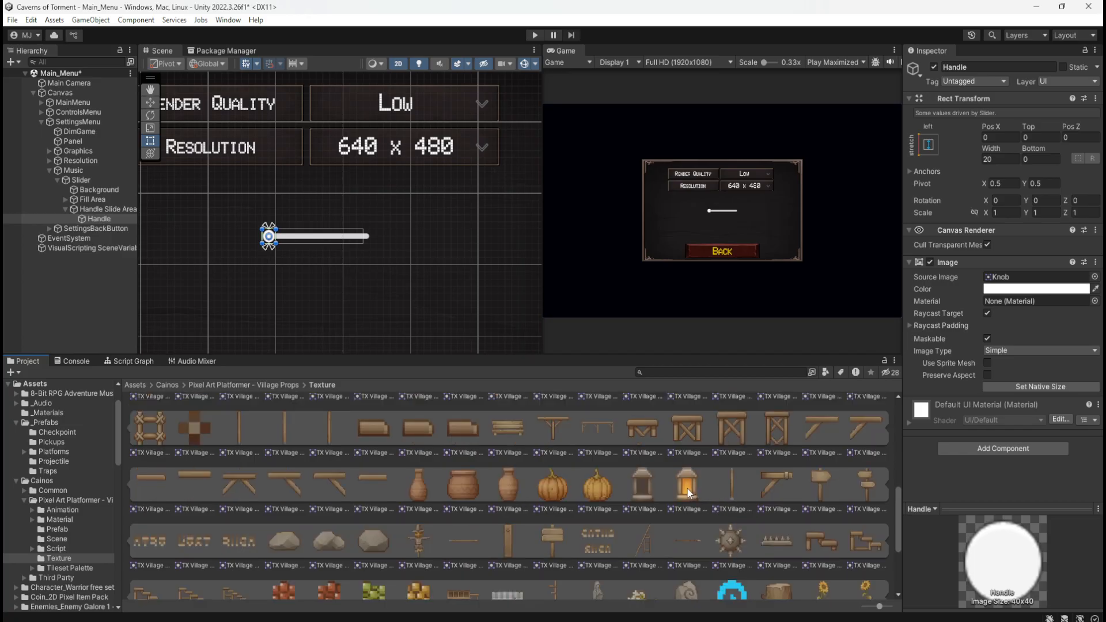
# Set the Handle's source image to the TX Village Props - Road Lamp Light On sprite and inspect it on the slider
pyautogui.moveTo(687, 488); pyautogui.dragTo(1065, 278)
pyautogui.scroll(5, 223, 227)
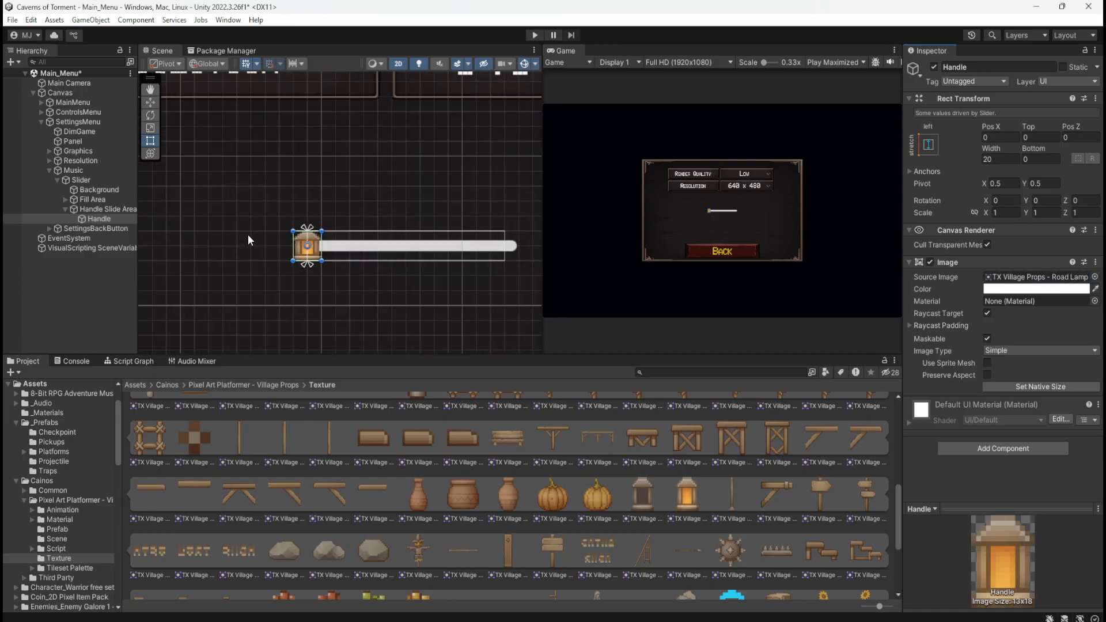
pyautogui.scroll(2, 254, 242)
pyautogui.click(275, 268)
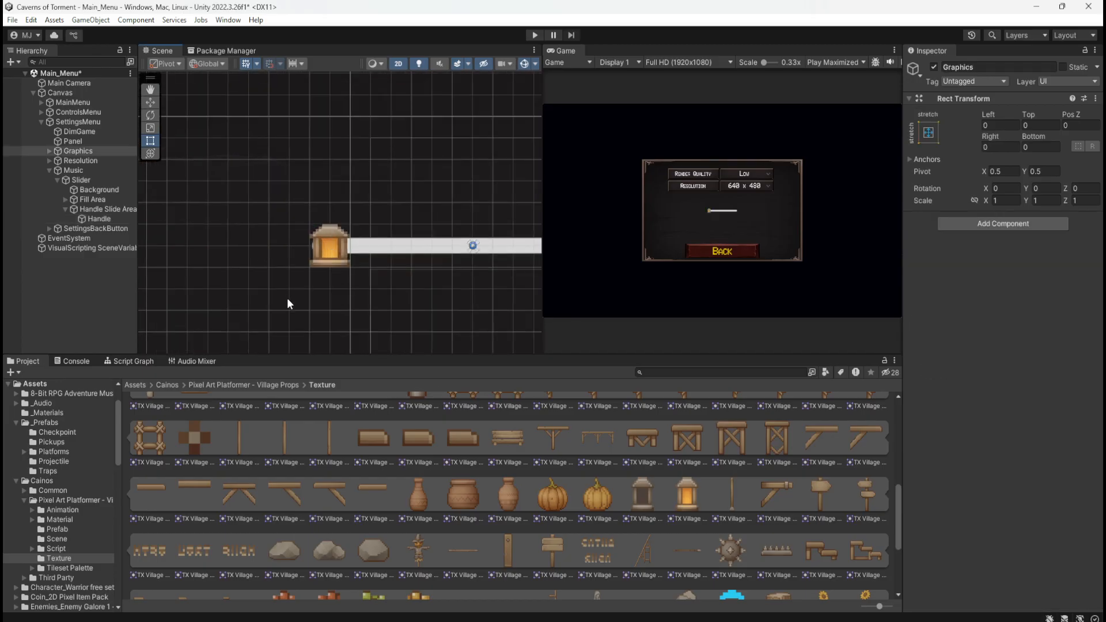
pyautogui.scroll(-4, 286, 299)
pyautogui.scroll(-1, 244, 303)
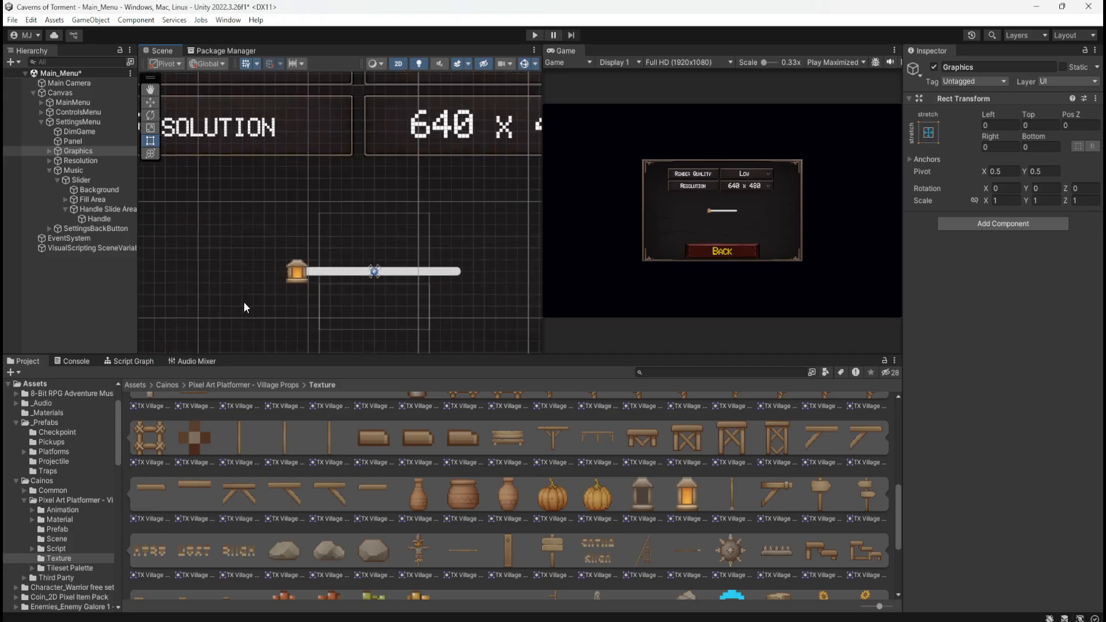
pyautogui.scroll(-2, 243, 302)
pyautogui.scroll(-1, 330, 312)
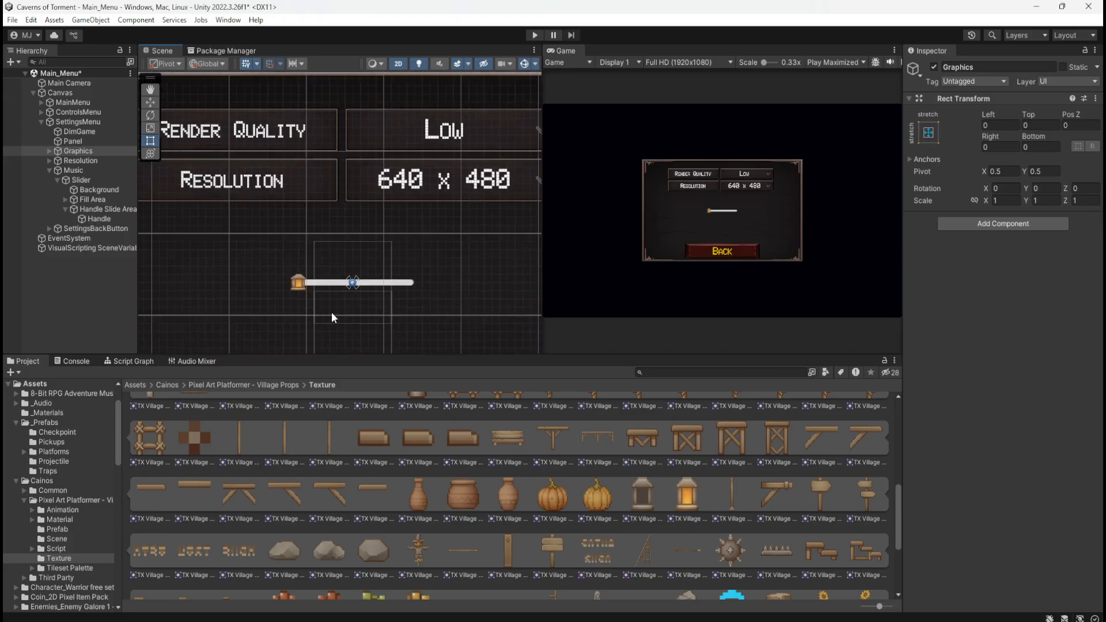
pyautogui.scroll(1, 288, 319)
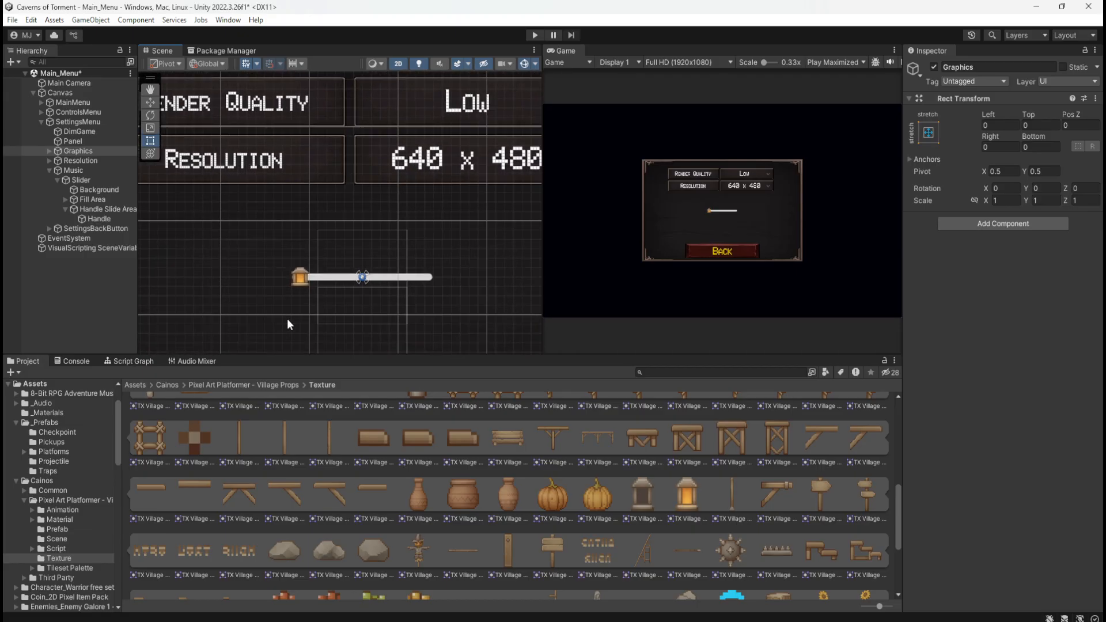
pyautogui.scroll(2, 286, 319)
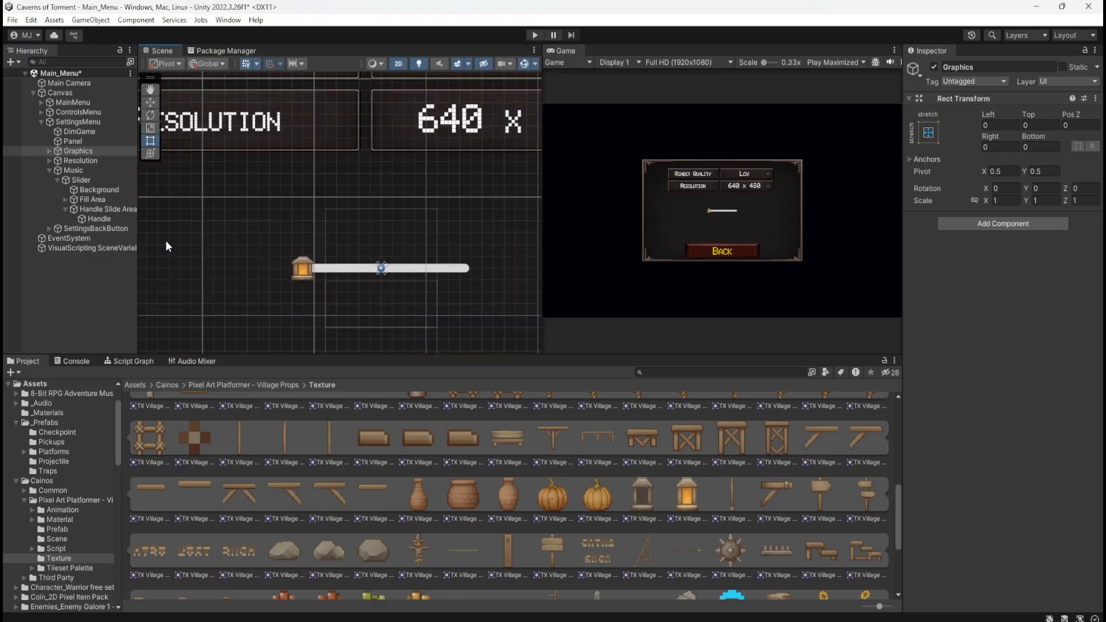
# Enable Preserve Aspect on the Handle's Image component and check the handle's proportions on the slider
pyautogui.click(113, 218)
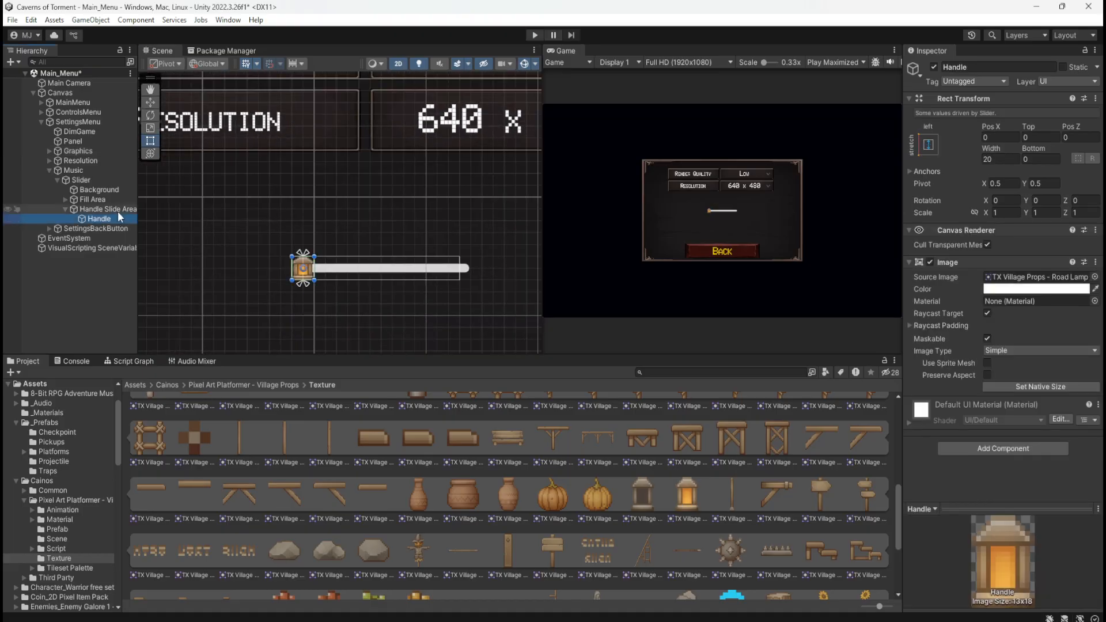
pyautogui.click(987, 375)
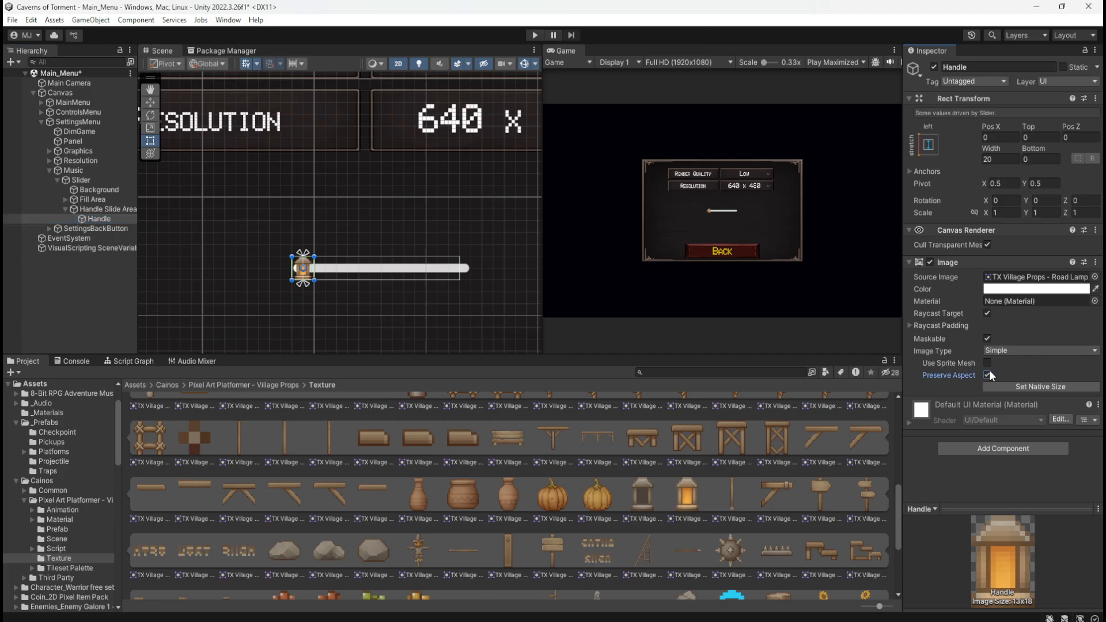
pyautogui.click(83, 288)
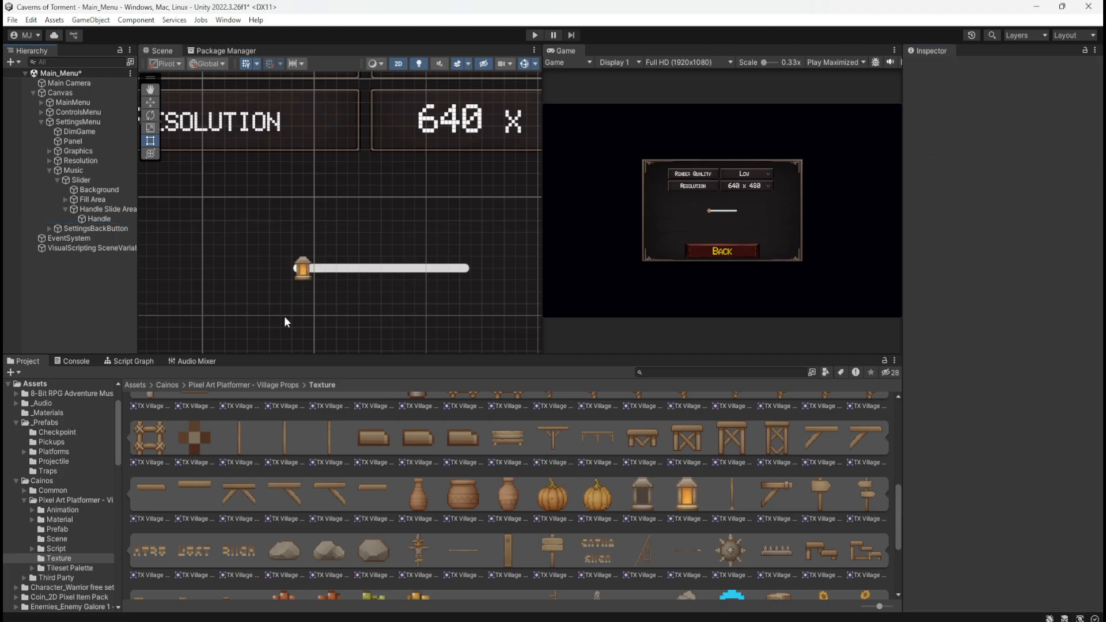
pyautogui.scroll(-4, 285, 316)
pyautogui.scroll(-1, 293, 310)
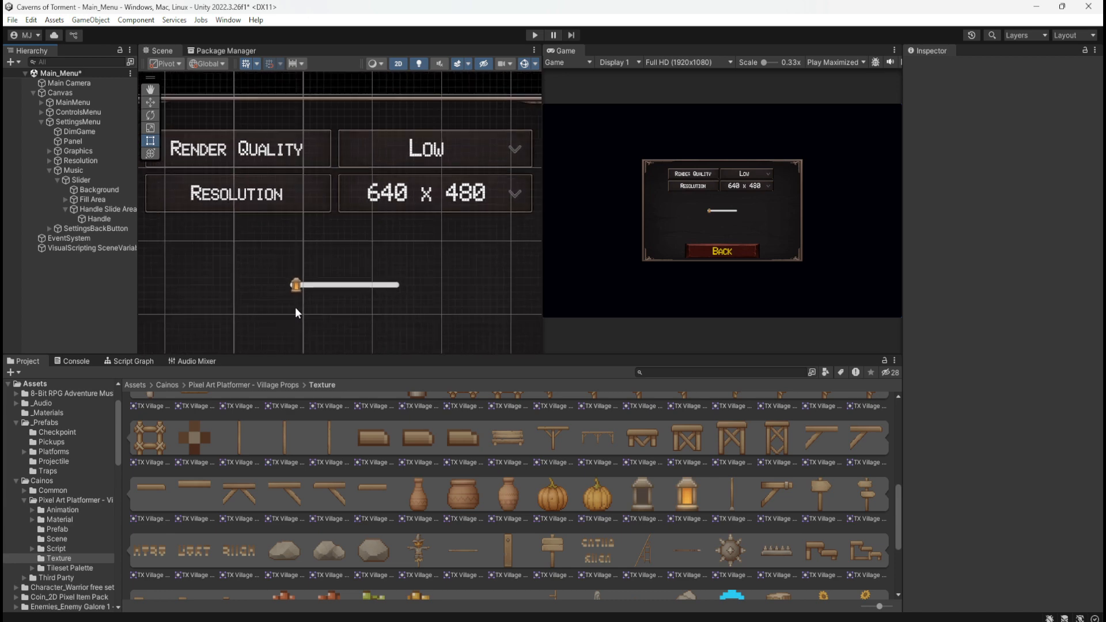
pyautogui.scroll(3, 296, 307)
pyautogui.scroll(4, 295, 306)
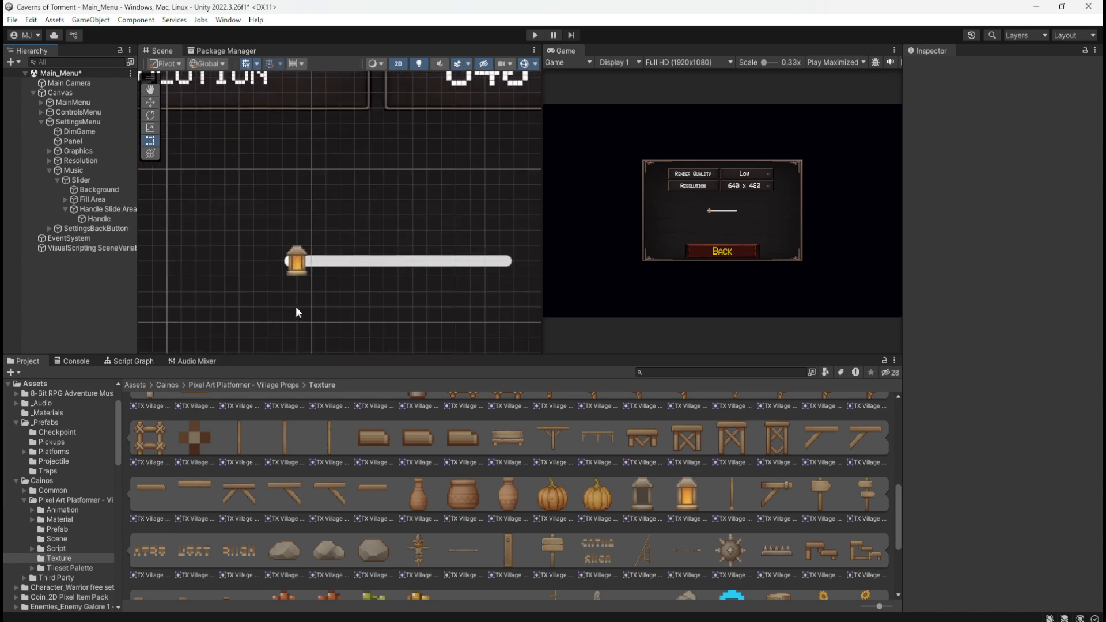
pyautogui.scroll(-2, 296, 306)
pyautogui.scroll(-1, 297, 311)
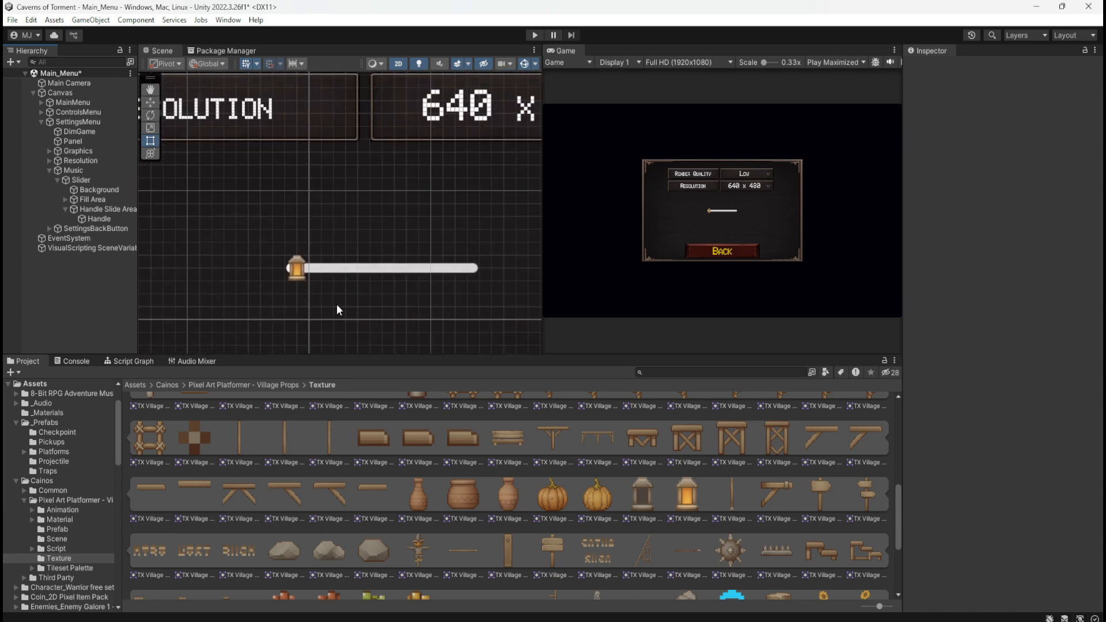
# Search the sprite picker for "knob" and set the Handle's source image back to the built-in Knob sprite
pyautogui.click(107, 219)
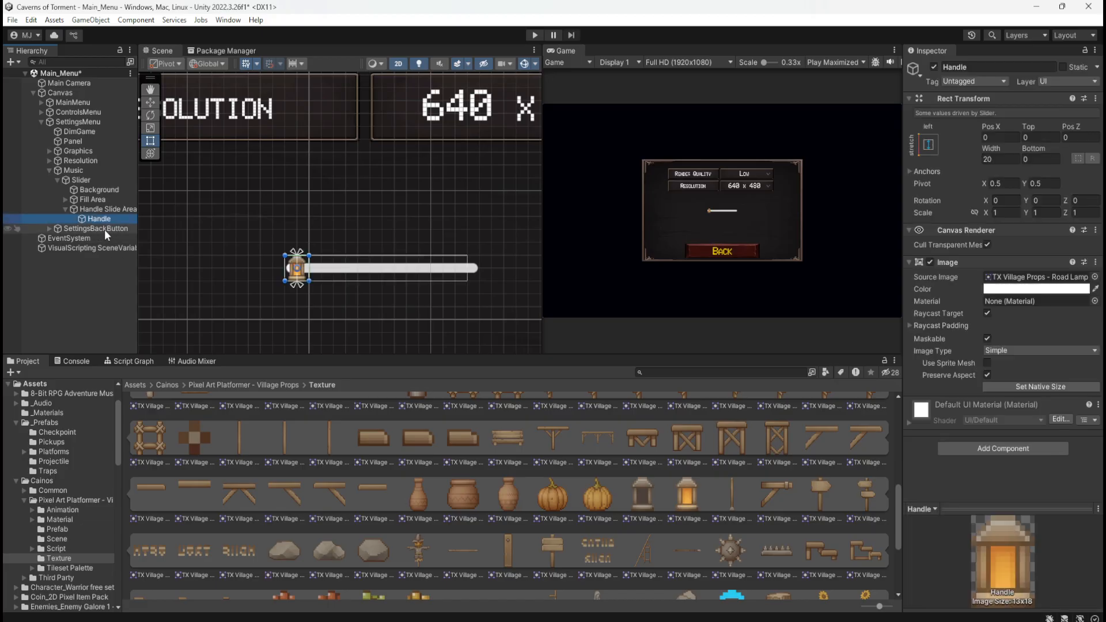
pyautogui.click(104, 229)
pyautogui.click(114, 222)
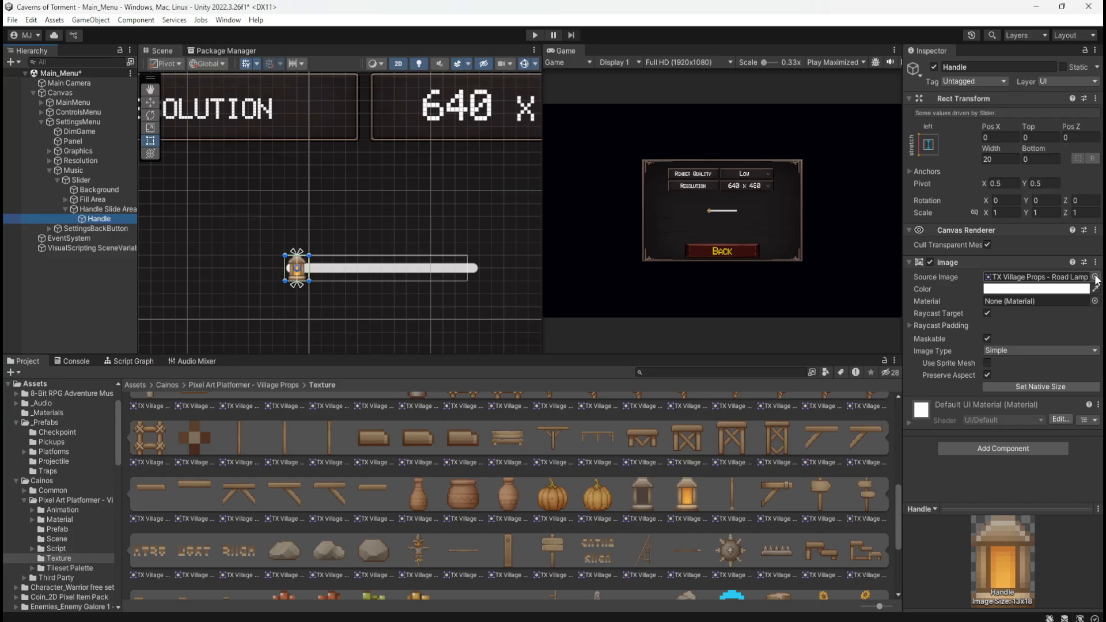
pyautogui.click(1094, 277)
pyautogui.write('knob')
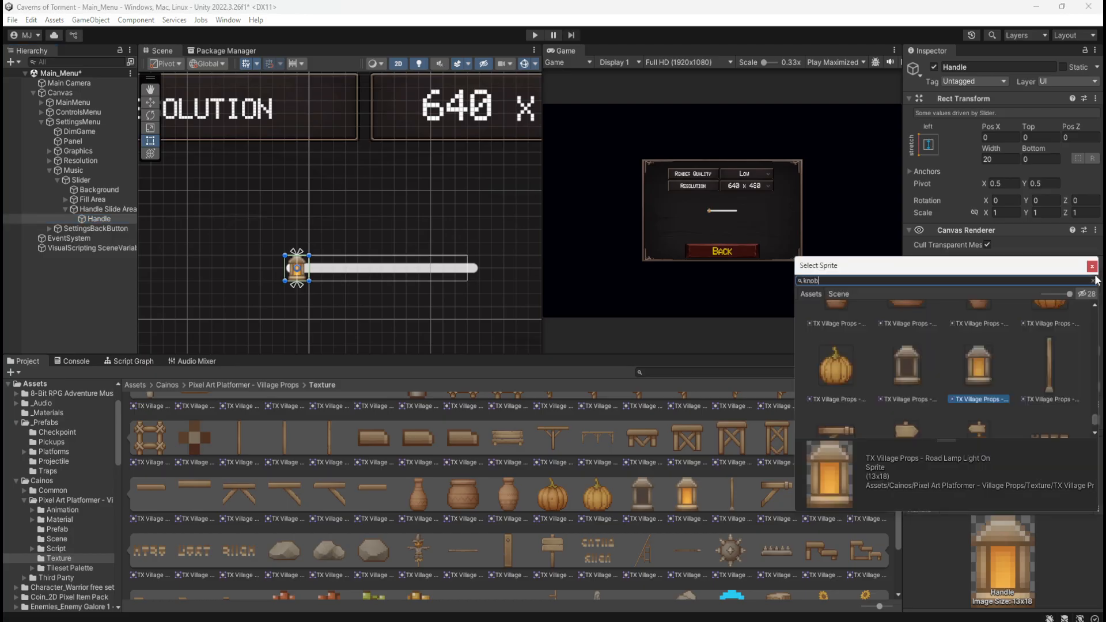
pyautogui.click(903, 344)
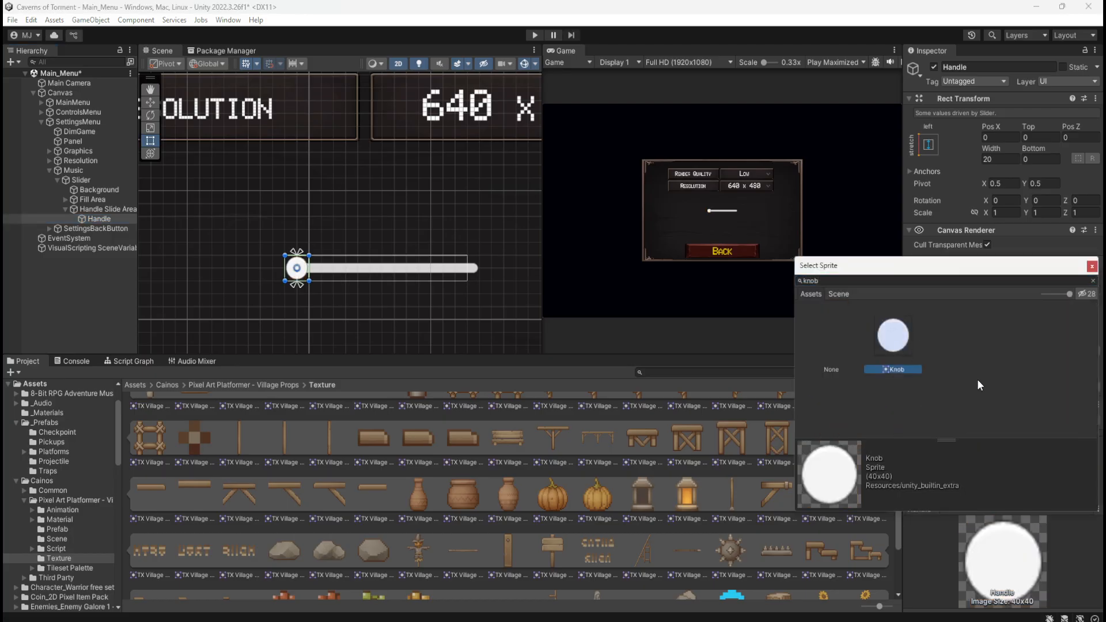
pyautogui.click(1091, 266)
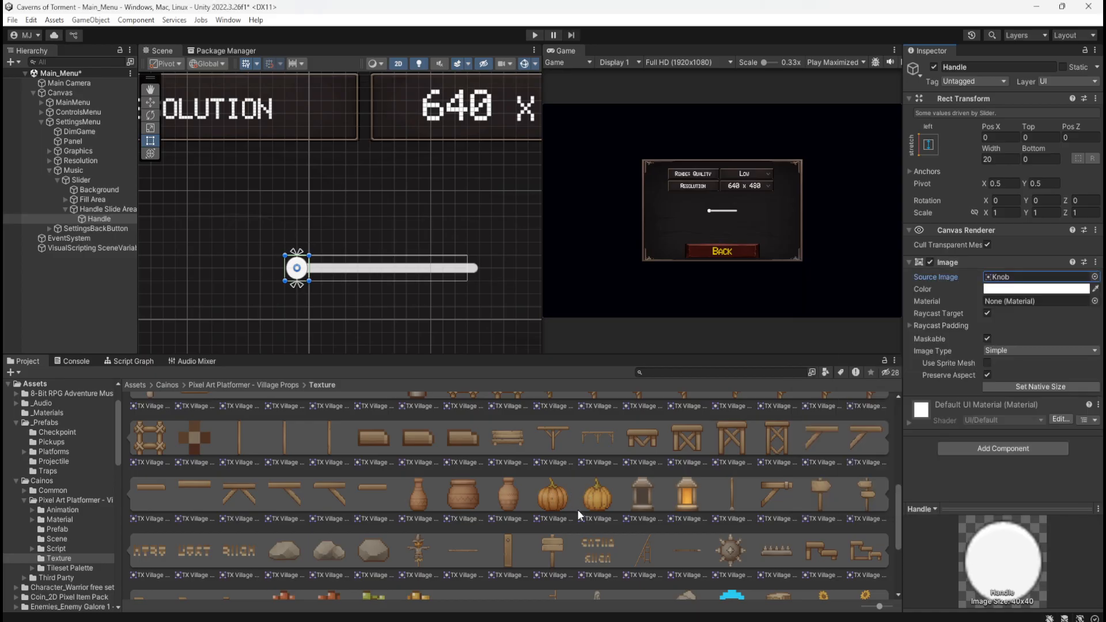
# Find the TX Village Props - Cup sprite among the Village Props and assign it as the Handle's source image
pyautogui.scroll(-3, 582, 519)
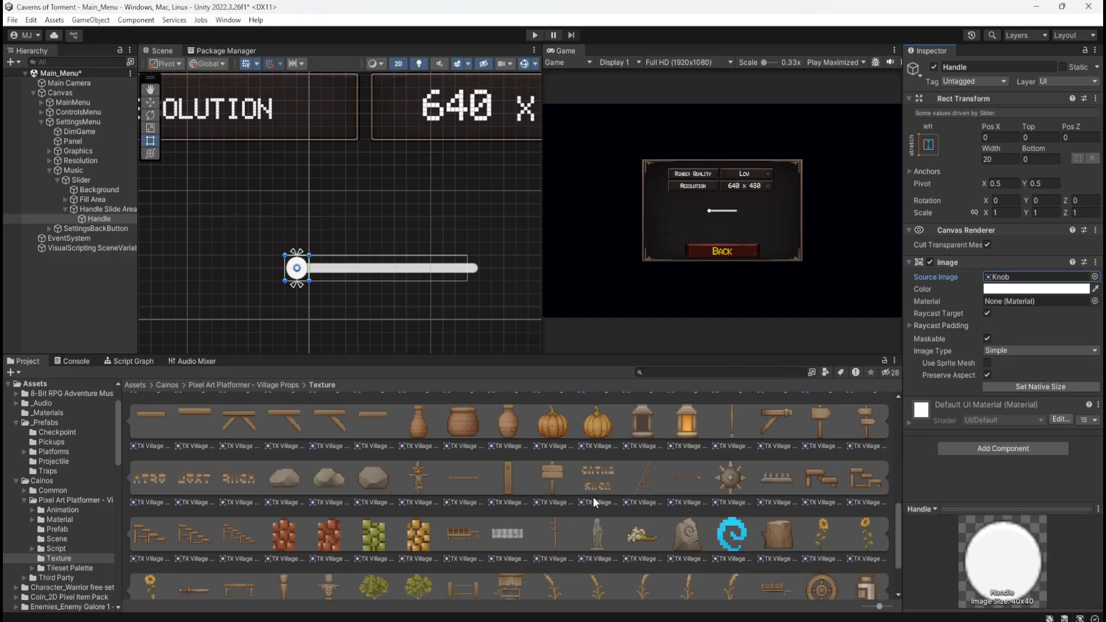
pyautogui.scroll(-6, 588, 513)
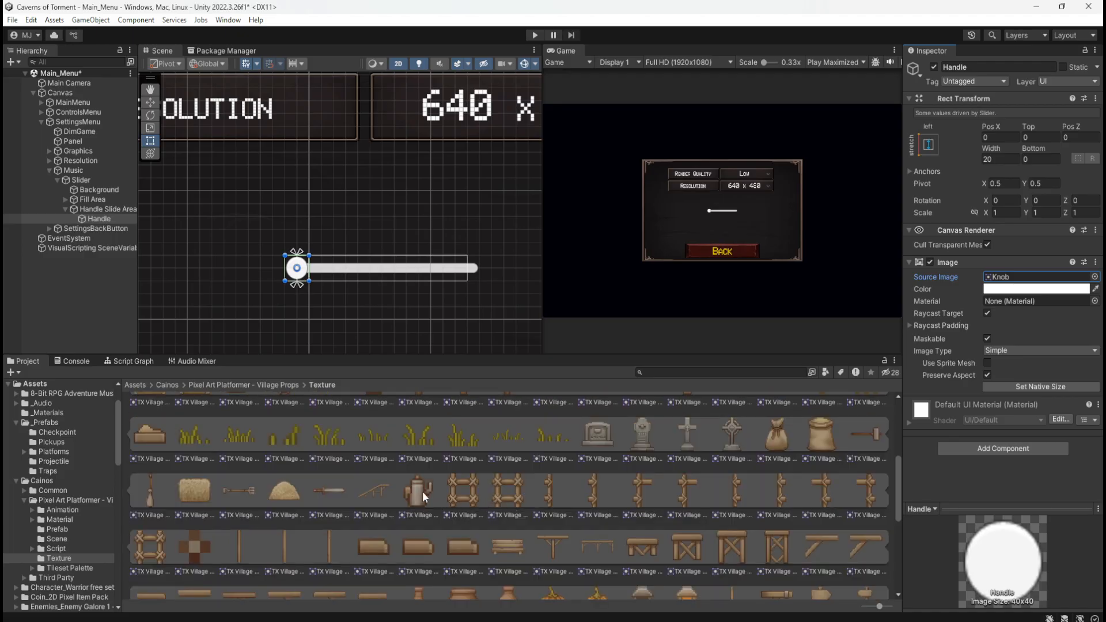
pyautogui.scroll(10, 423, 492)
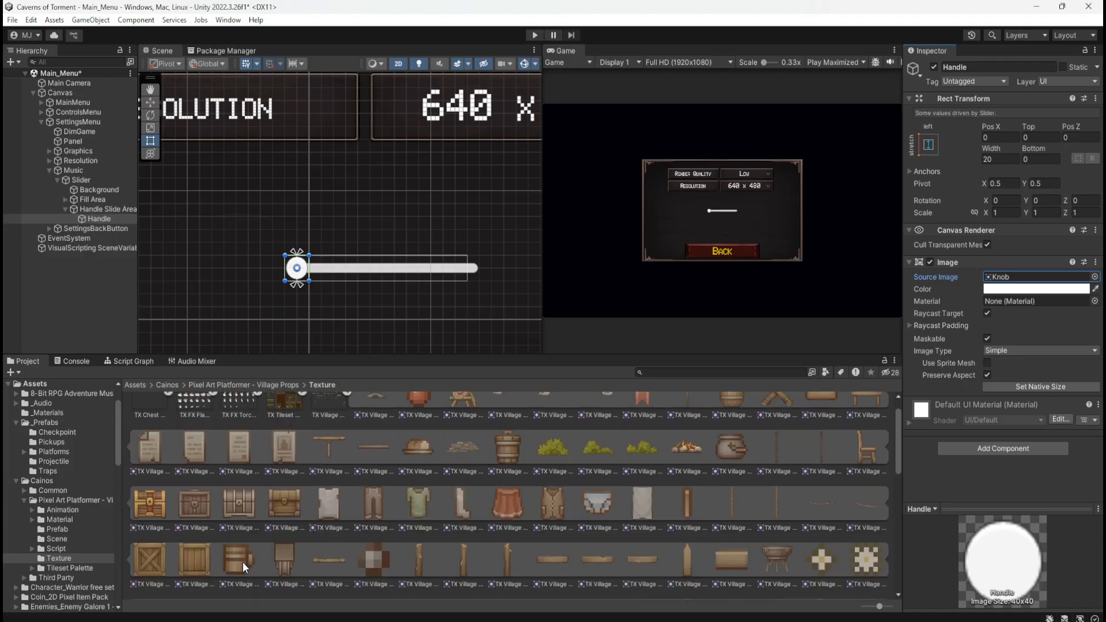
pyautogui.moveTo(243, 561); pyautogui.dragTo(1037, 278)
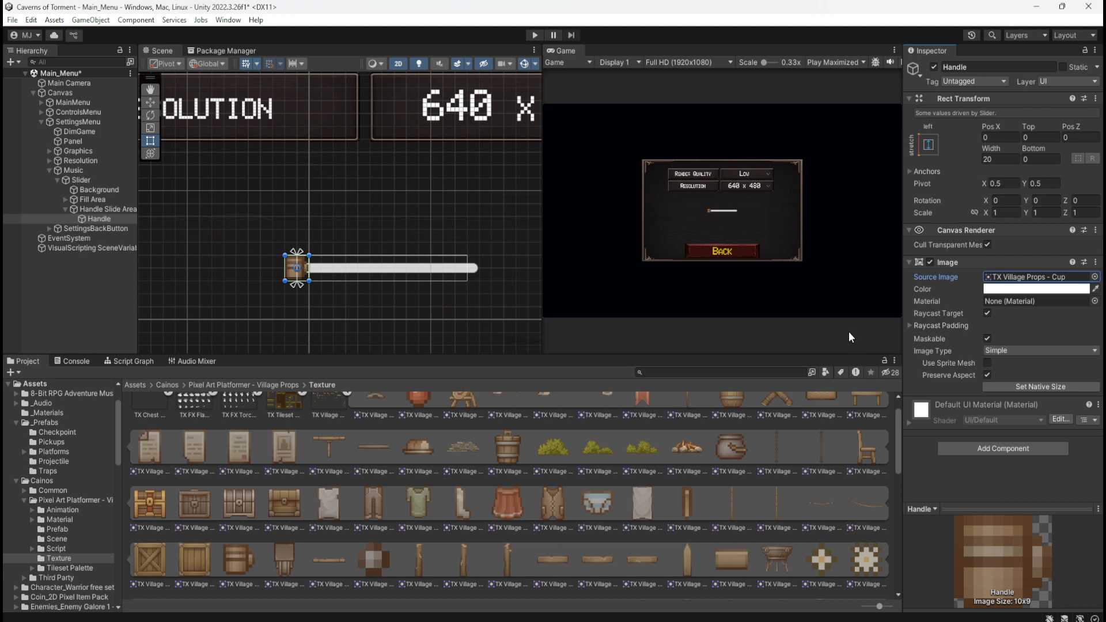
# Undo the Cup sprite assignment on the Handle and return to the project's root Assets folder
pyautogui.hotkey('ctrl', 'z')
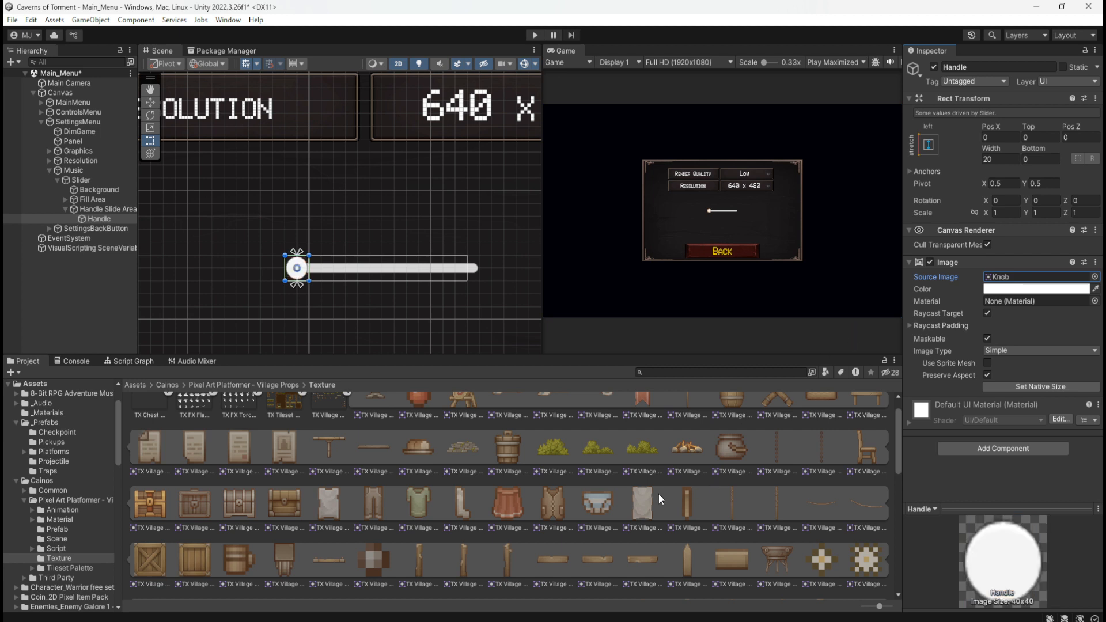
pyautogui.scroll(1, 568, 510)
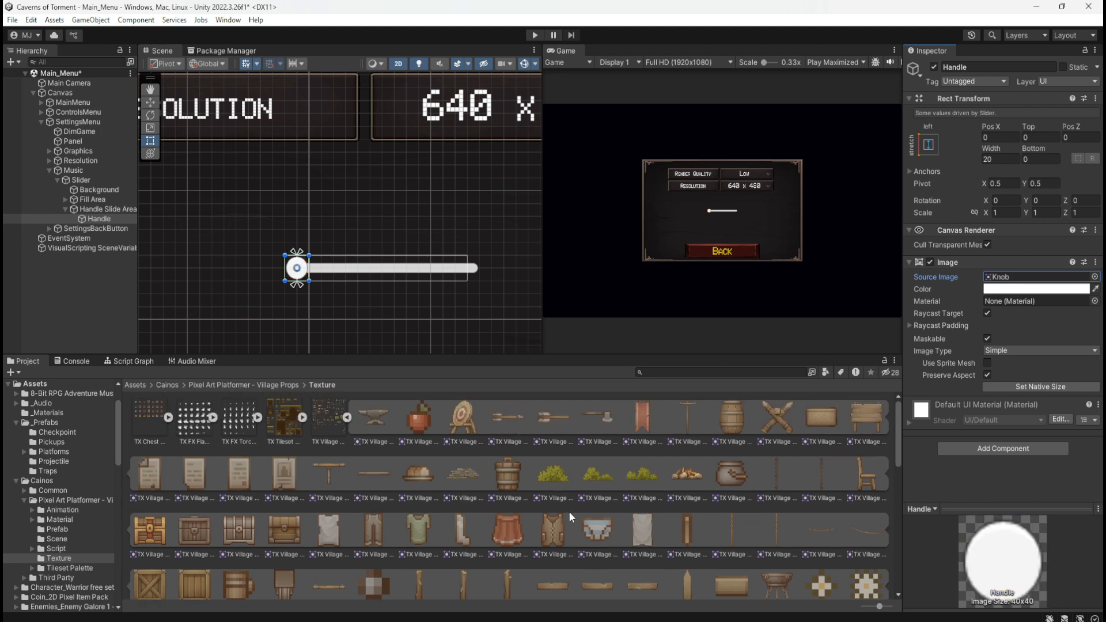
pyautogui.click(163, 385)
pyautogui.click(141, 385)
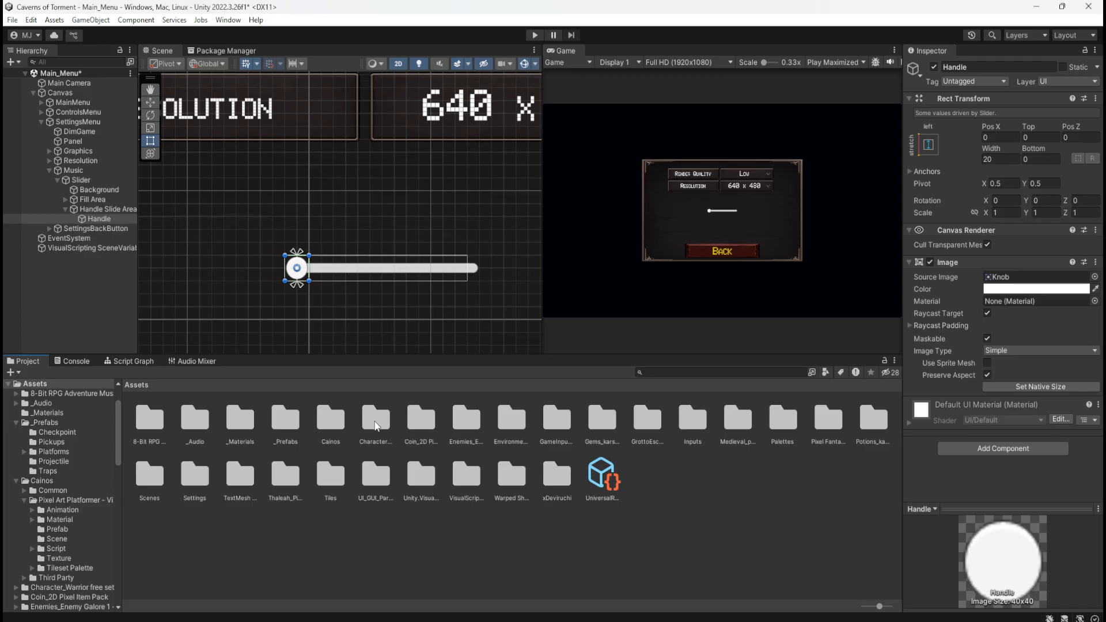
# Check the Character_Warrior free set, Coin_2D Pixel Item Pack and Enemies_Enemy Galore 1 folders for a suitable handle sprite
pyautogui.click(375, 426)
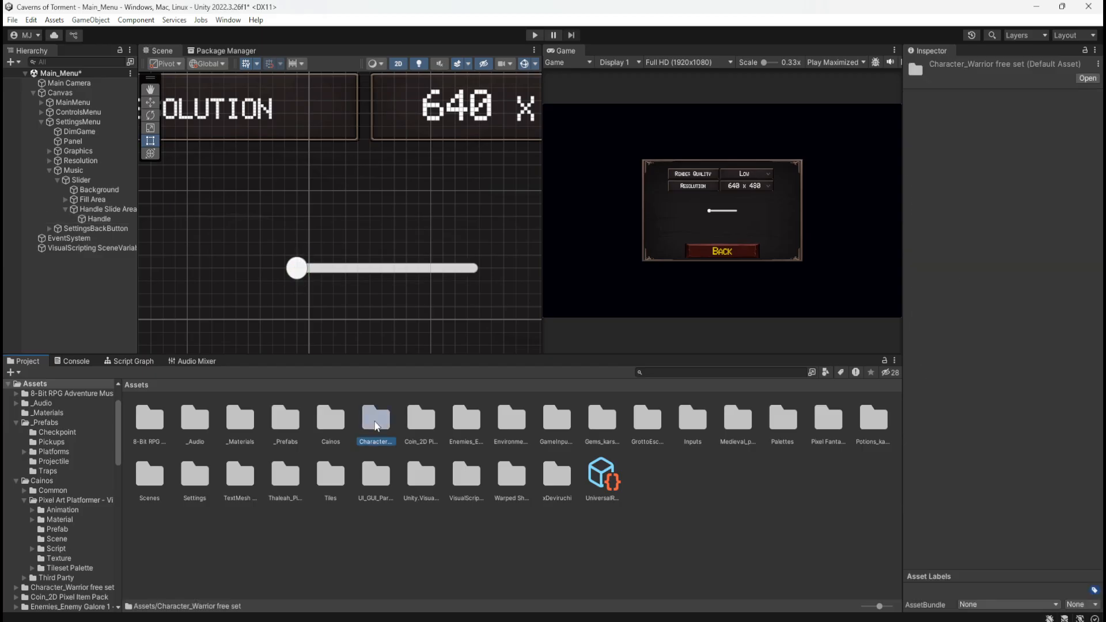
pyautogui.doubleClick(376, 426)
pyautogui.click(141, 387)
pyautogui.doubleClick(417, 418)
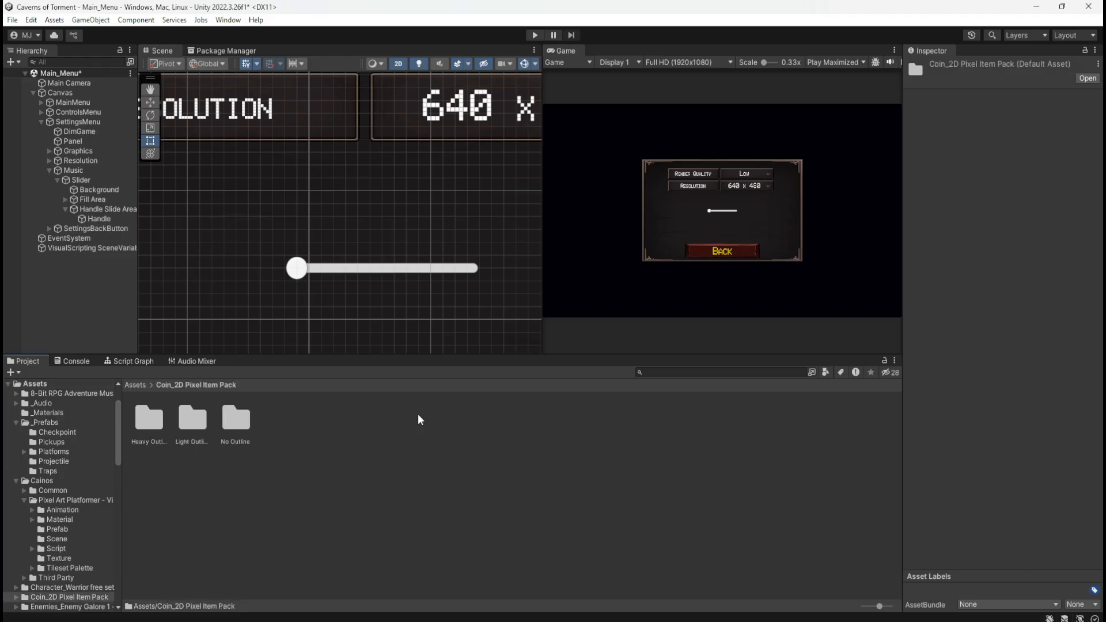
pyautogui.click(142, 387)
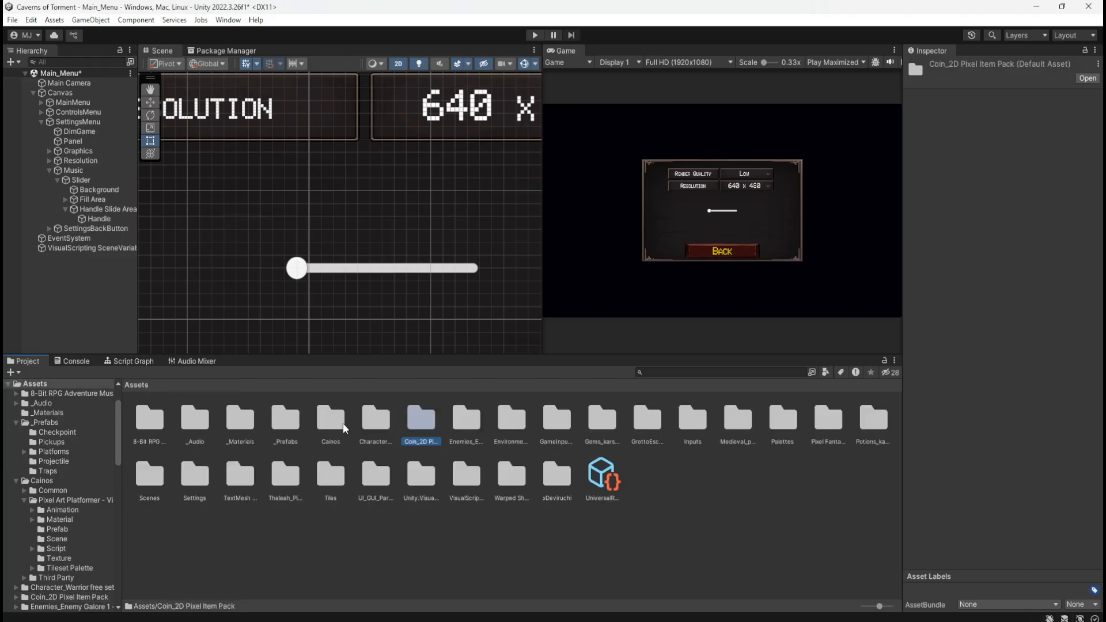
pyautogui.click(461, 417)
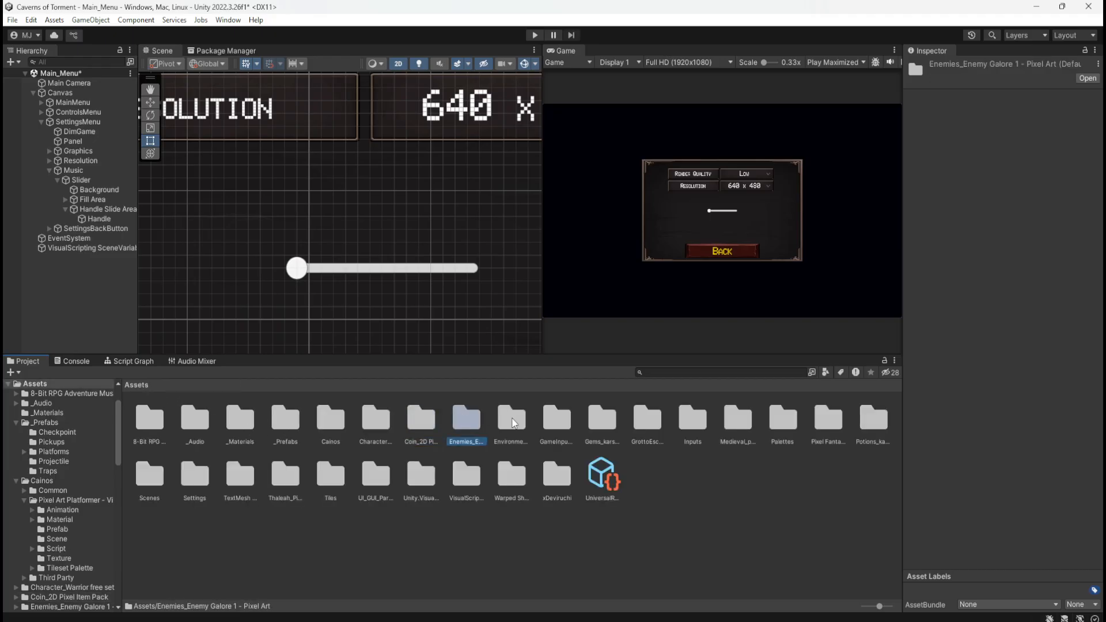
pyautogui.doubleClick(464, 419)
pyautogui.click(136, 385)
# Open Environment_Deep Caves Assets and look through the Cave 3 folder's decoration sprites for a handle image
pyautogui.doubleClick(522, 429)
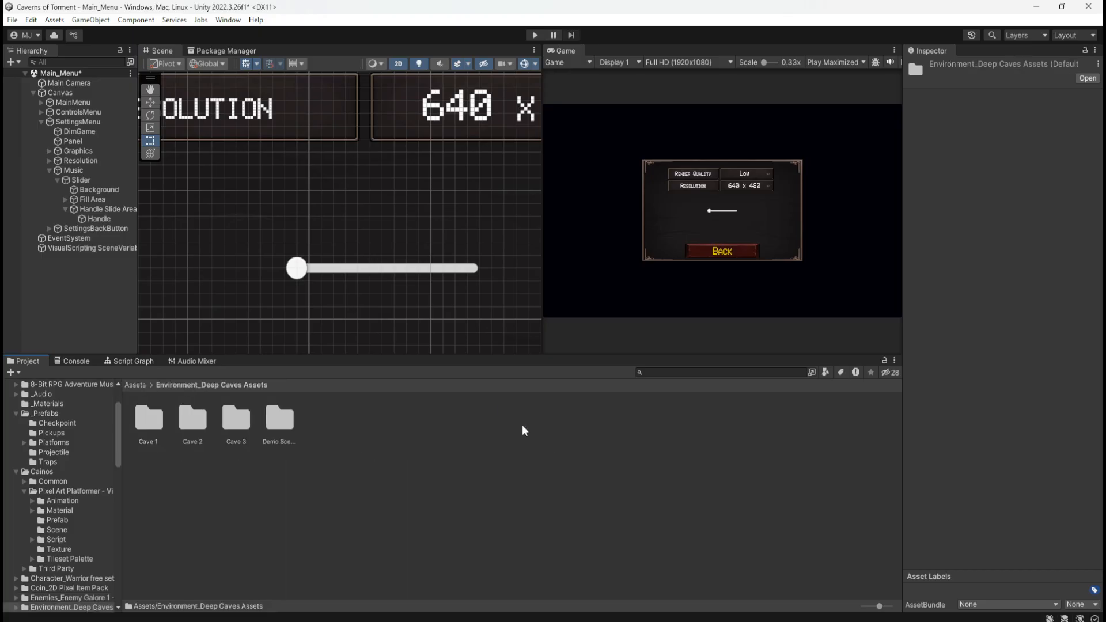
pyautogui.doubleClick(274, 412)
pyautogui.click(256, 384)
pyautogui.doubleClick(228, 419)
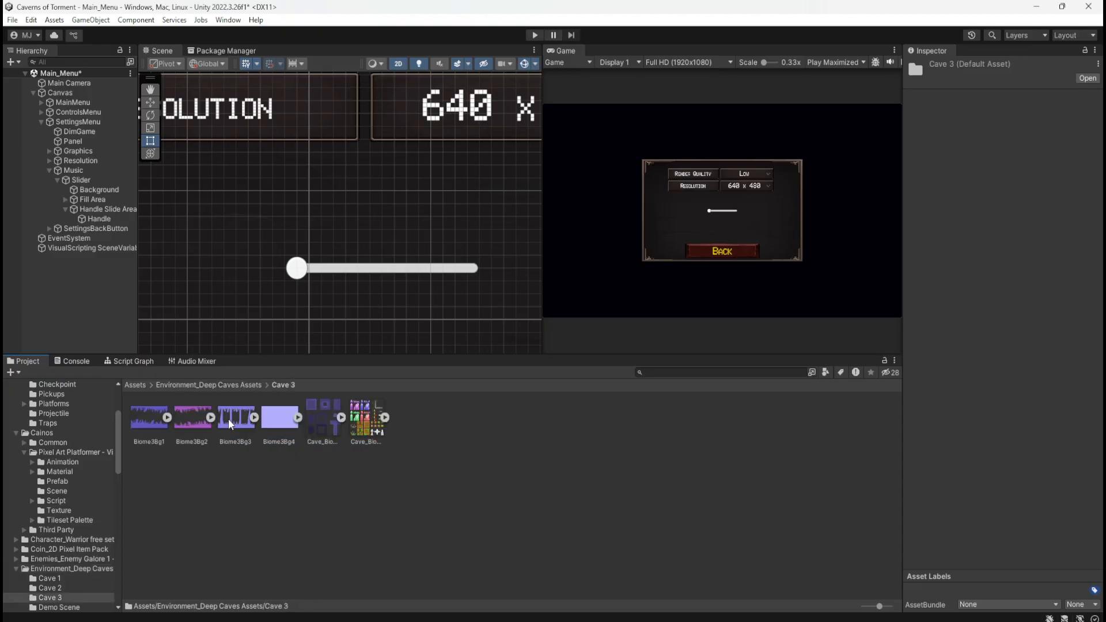
pyautogui.click(385, 417)
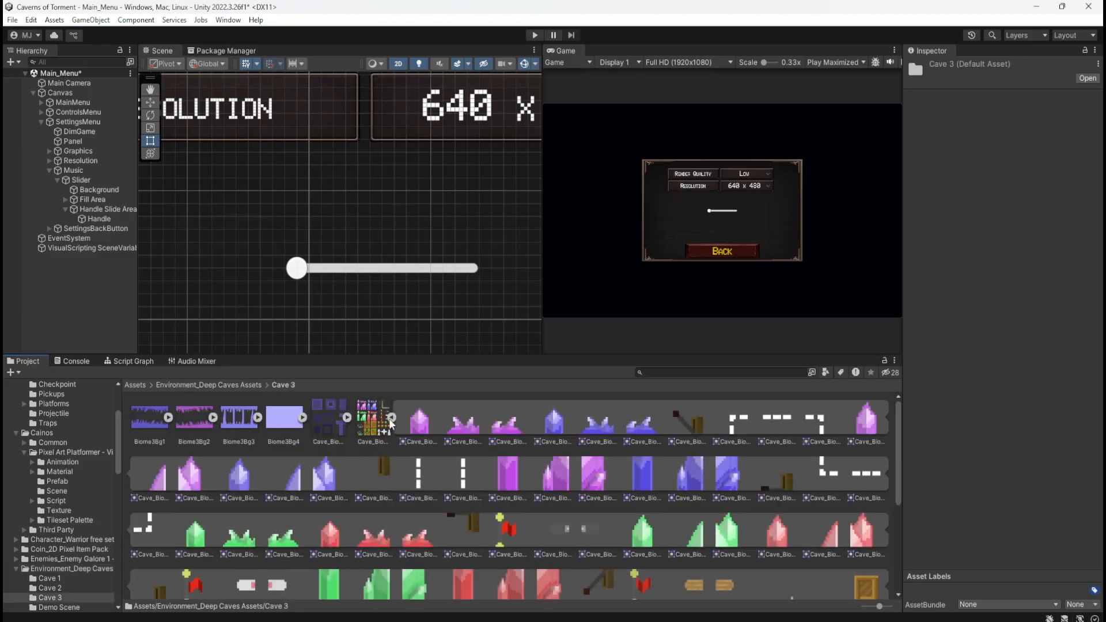
pyautogui.scroll(-2, 486, 449)
pyautogui.scroll(-1, 490, 448)
pyautogui.scroll(2, 491, 448)
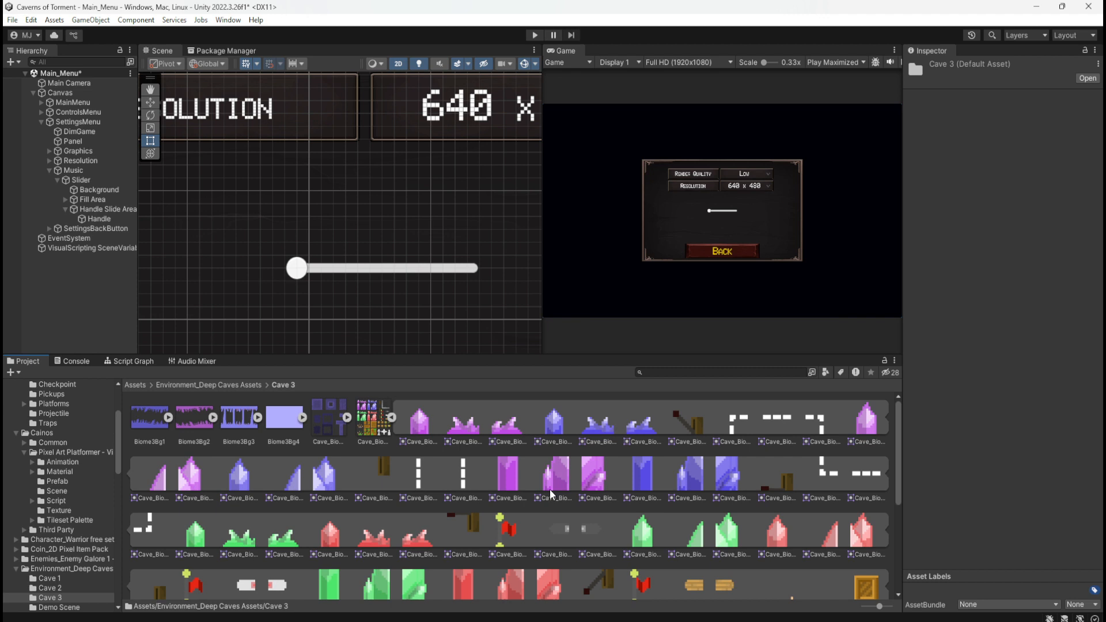
pyautogui.scroll(-3, 550, 492)
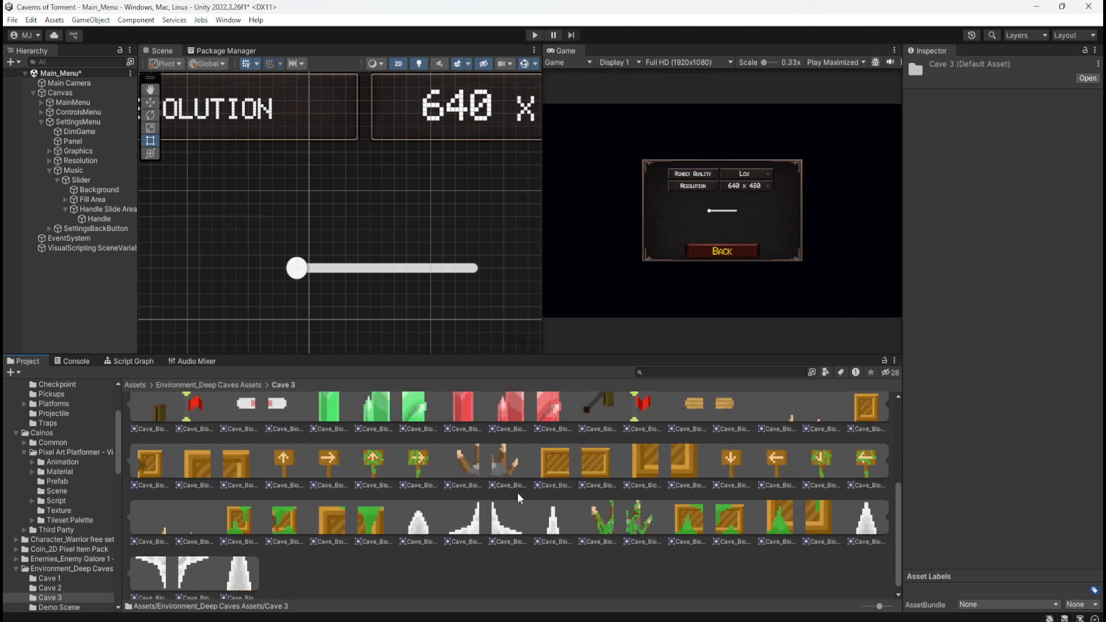
pyautogui.scroll(3, 430, 497)
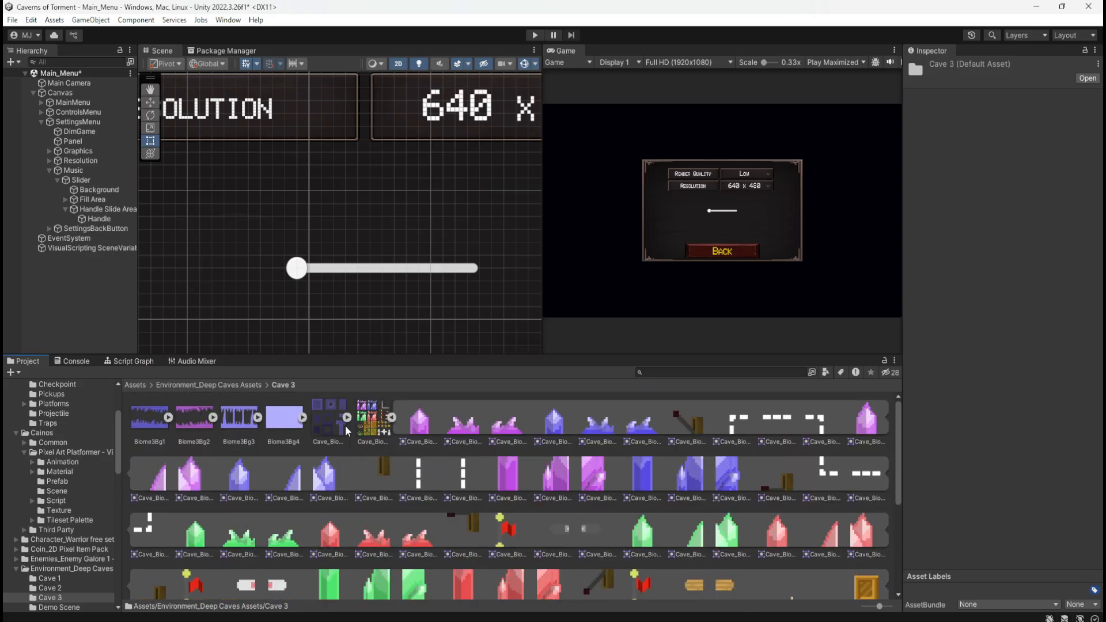
# Inspect the Cave_Biome2Decs sprite sheet in the Cave 2 folder and return to Environment_Deep Caves Assets
pyautogui.click(246, 386)
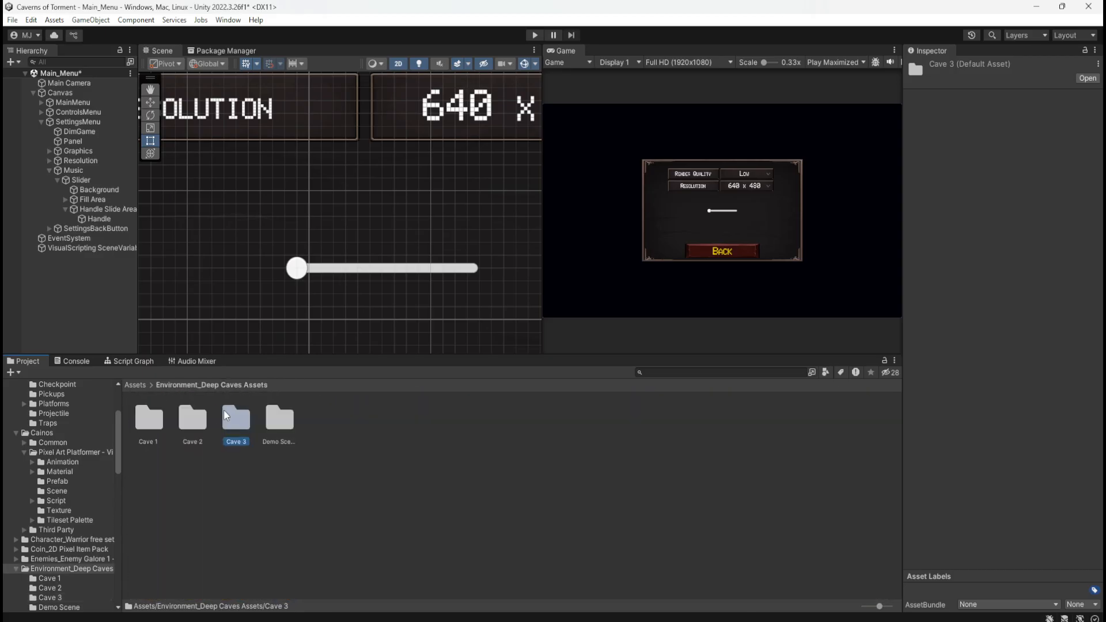
pyautogui.doubleClick(204, 423)
pyautogui.click(384, 417)
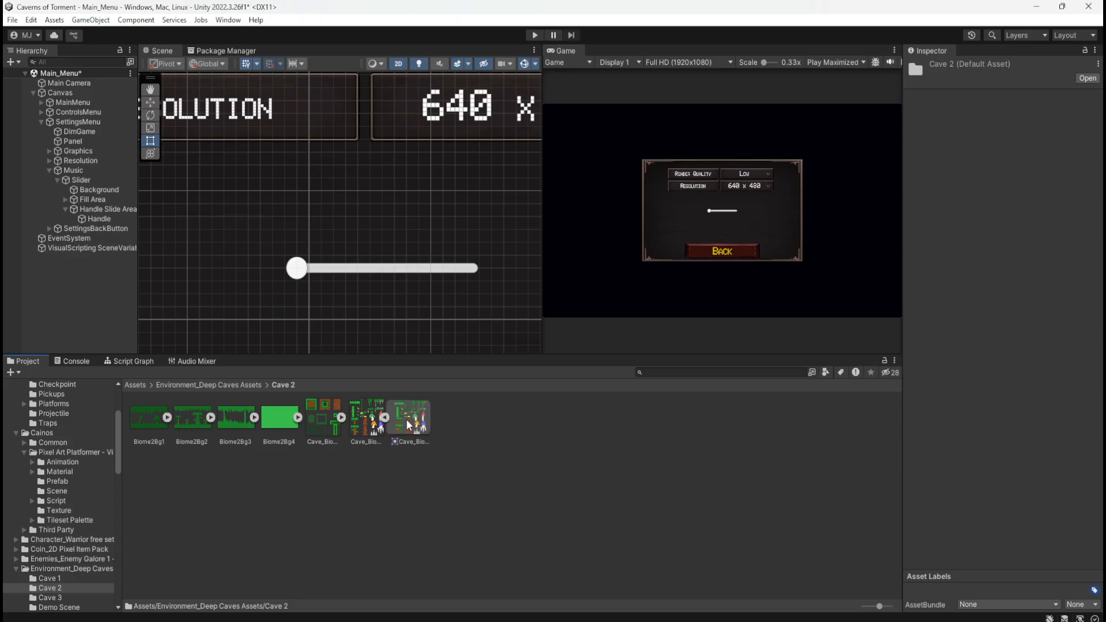
pyautogui.click(406, 419)
pyautogui.click(369, 420)
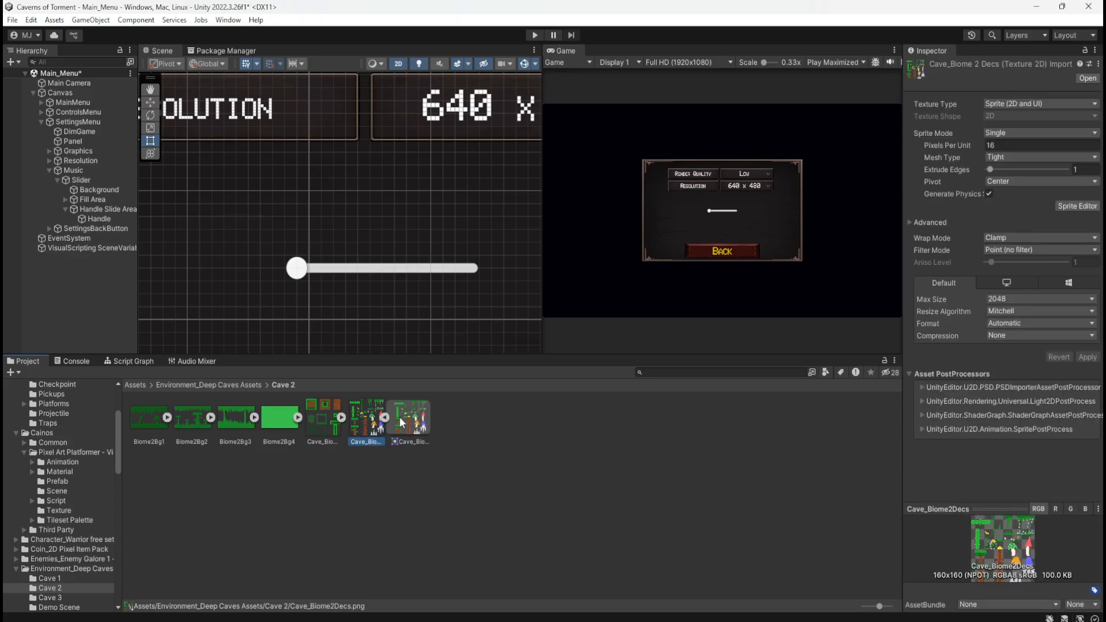
pyautogui.click(384, 417)
pyautogui.click(214, 385)
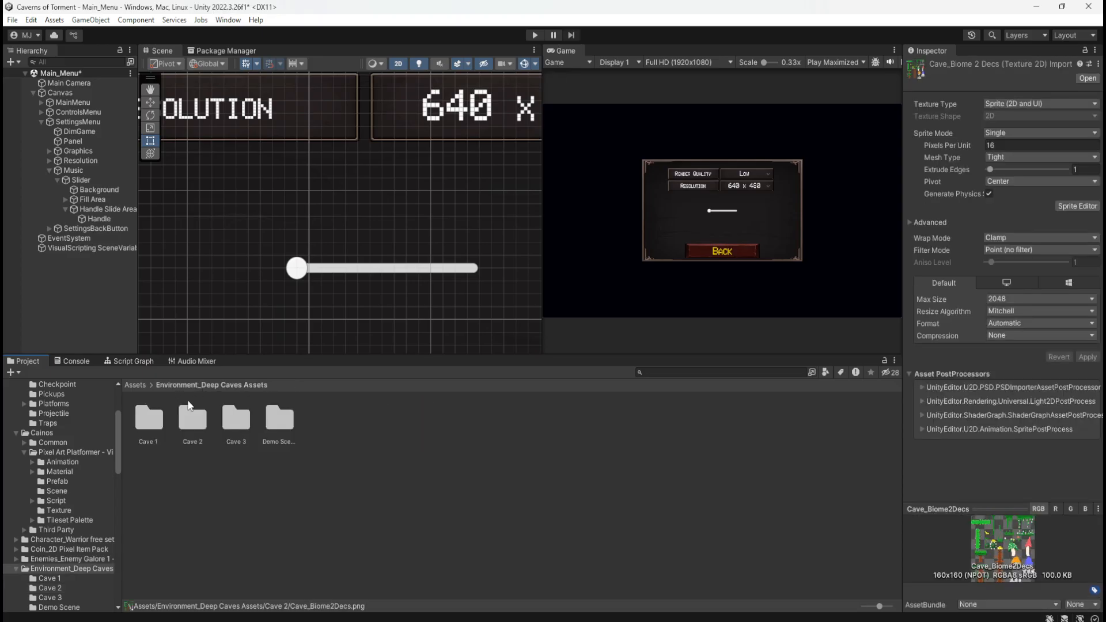
# Expand the Cave_Biome1Decs sprite sheet in the Cave 1 folder and look through its individual sprites
pyautogui.doubleClick(151, 419)
pyautogui.click(367, 421)
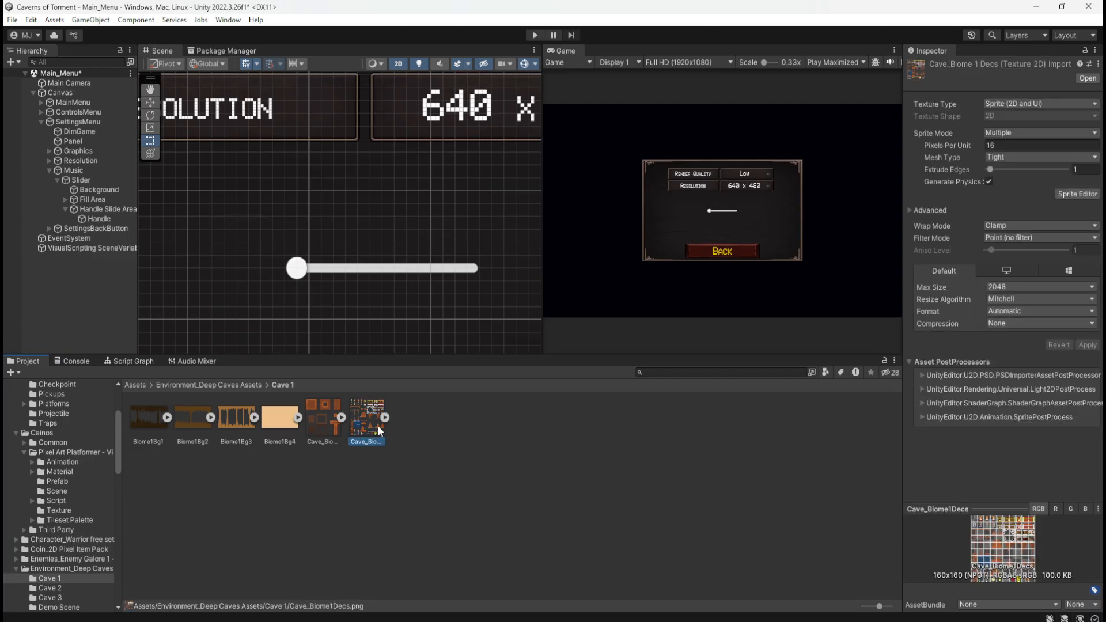
pyautogui.click(386, 417)
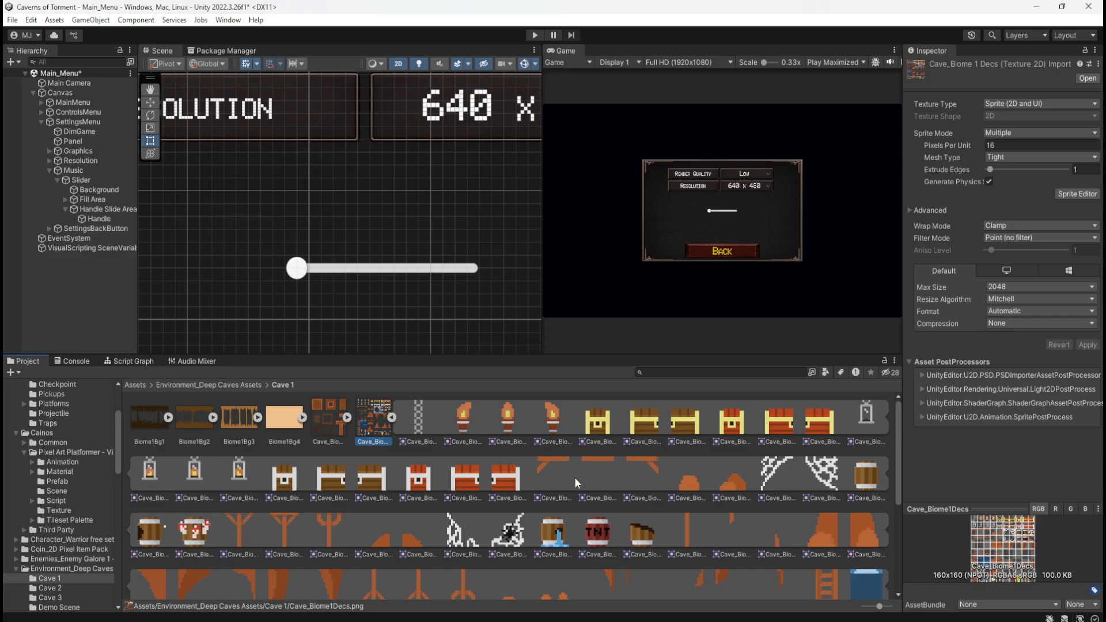
pyautogui.scroll(-5, 574, 477)
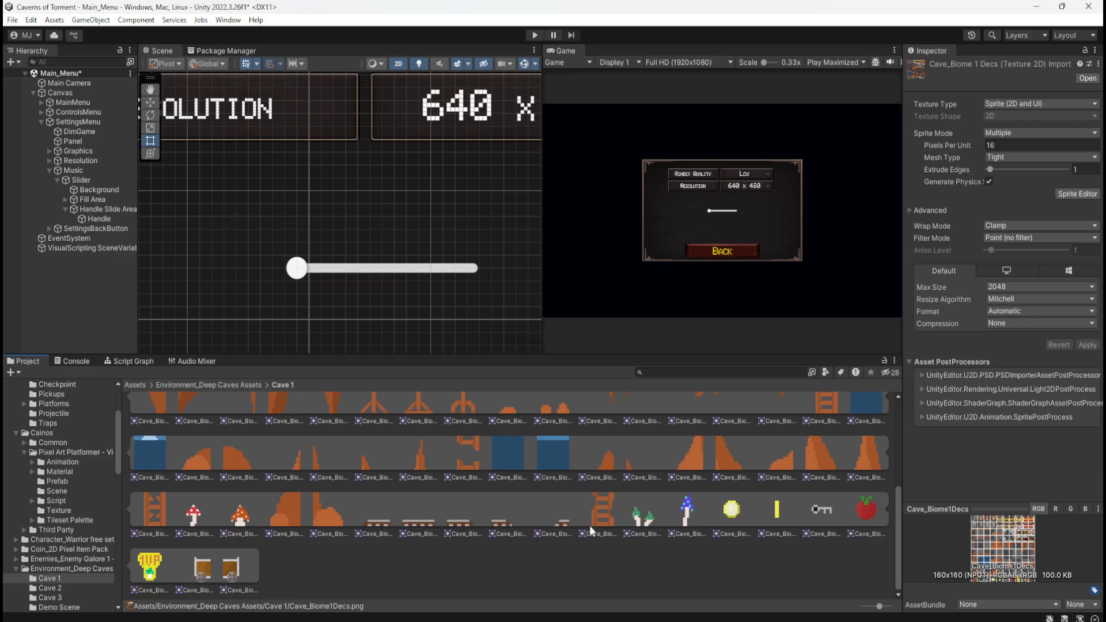
pyautogui.scroll(8, 622, 504)
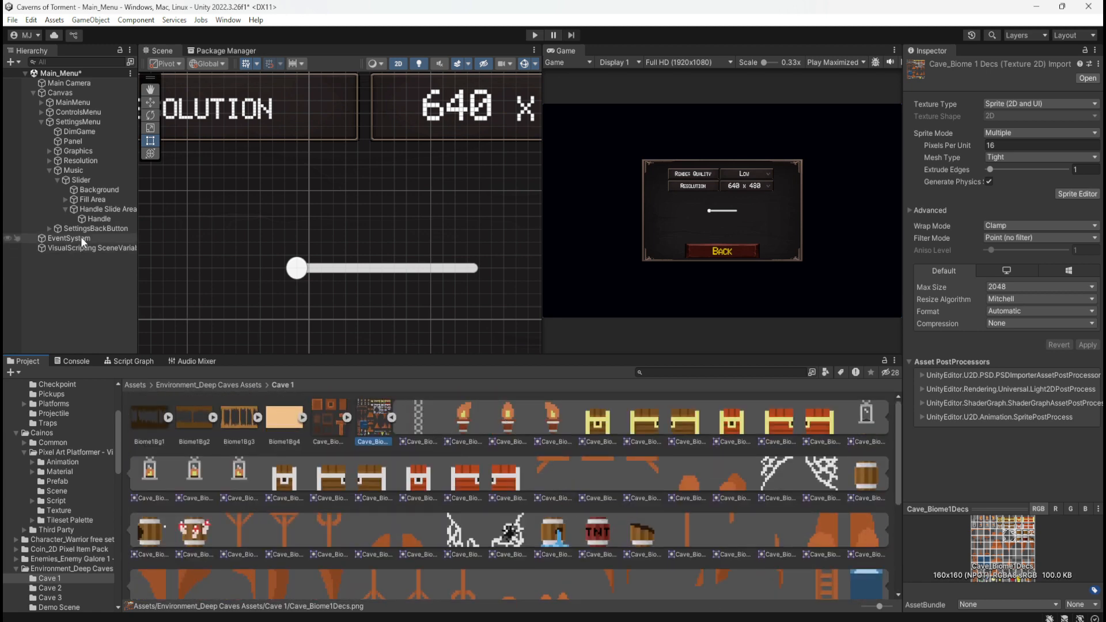
# Assign the Cave_Biome1Decs_2 torch sprite as the Handle's source image and check it on the slider
pyautogui.click(102, 220)
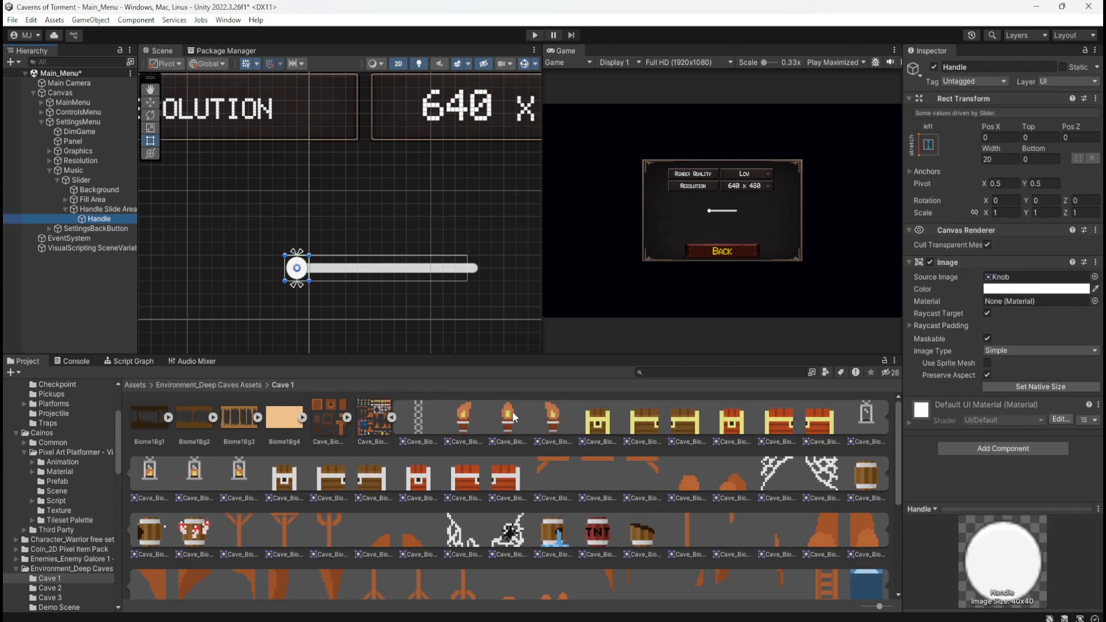
pyautogui.moveTo(509, 416); pyautogui.dragTo(1049, 278)
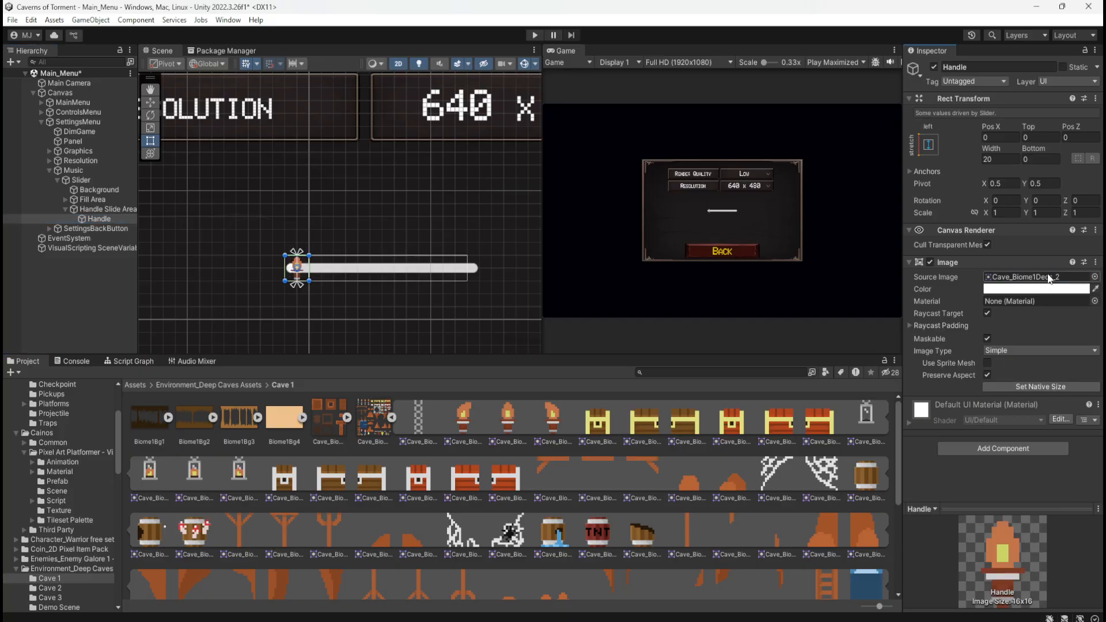
pyautogui.scroll(5, 268, 285)
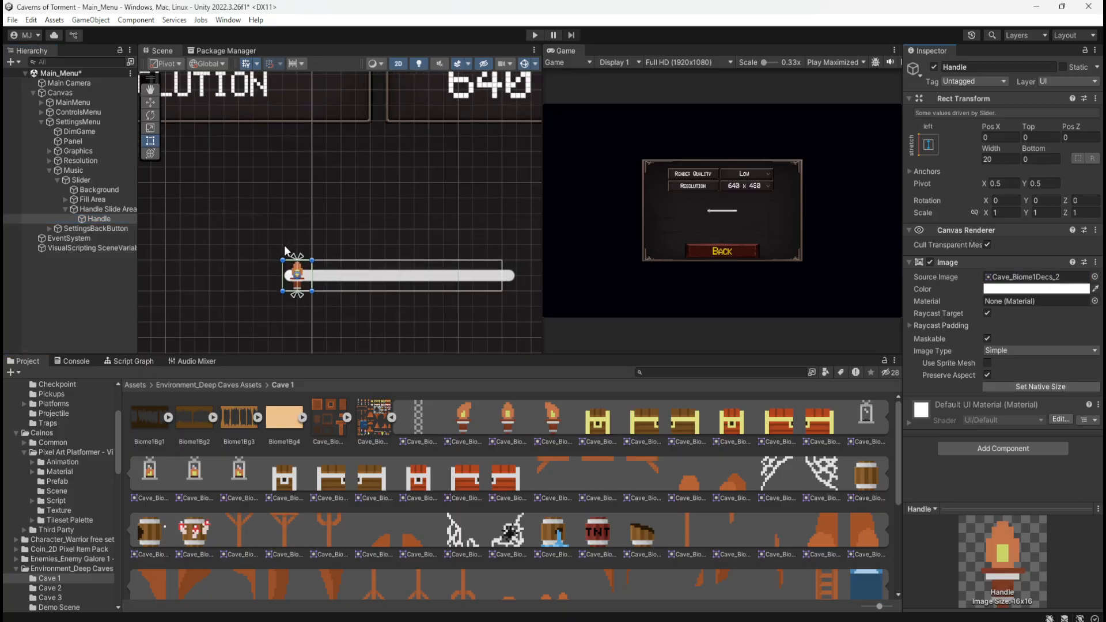
pyautogui.click(304, 312)
pyautogui.scroll(-5, 231, 320)
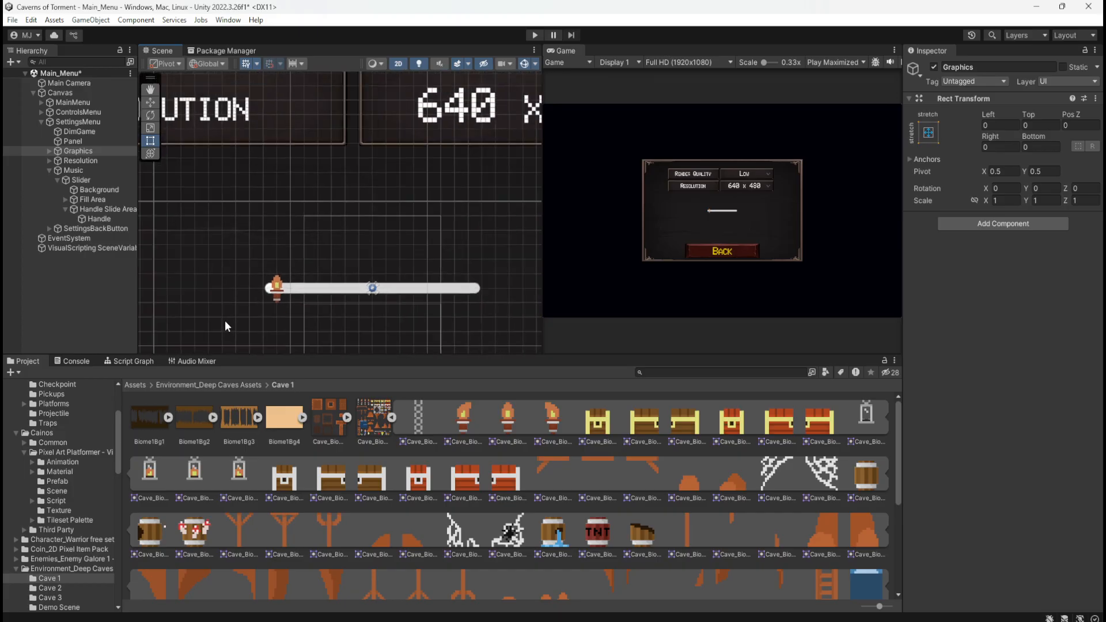
pyautogui.scroll(-3, 224, 321)
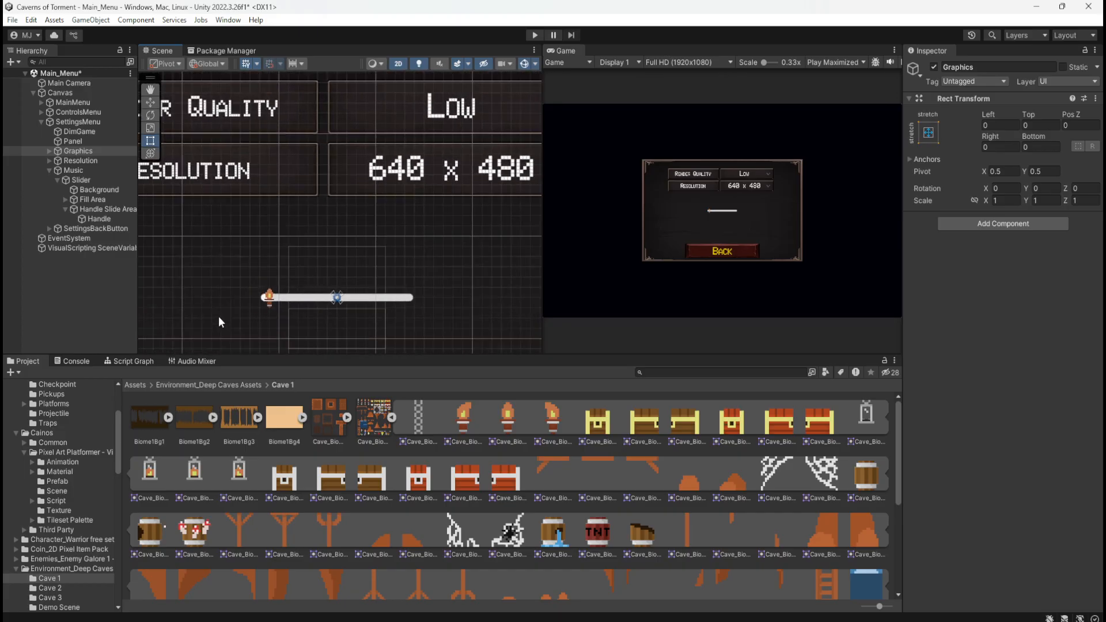
pyautogui.scroll(4, 222, 317)
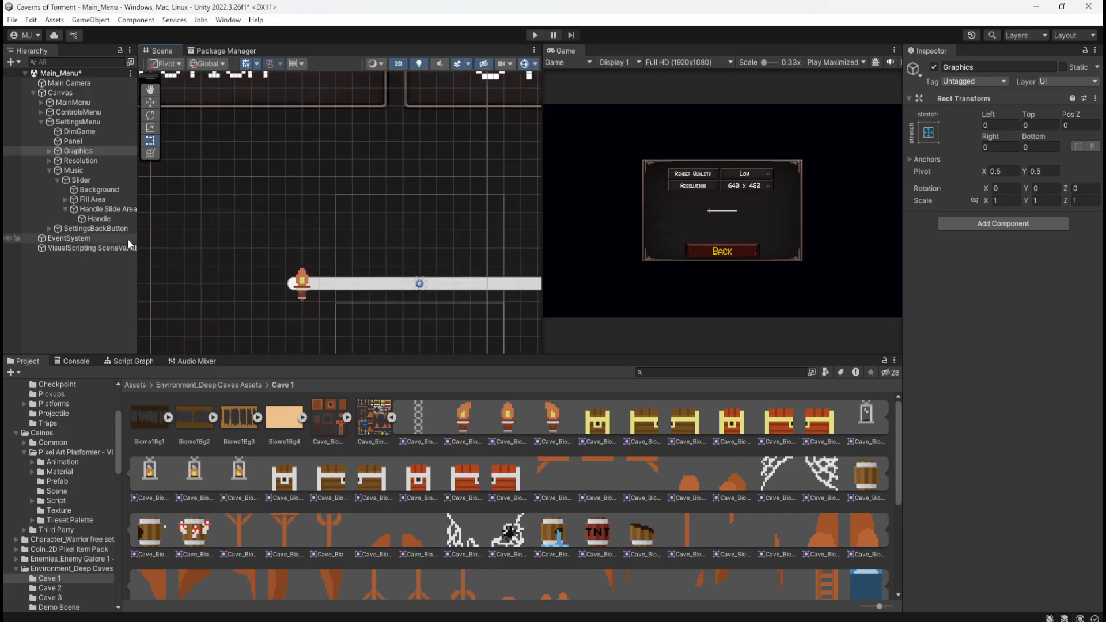
# Set the Handle's scale to 1.5 on all axes with constrained proportions and check the torch's size on the slider
pyautogui.click(120, 219)
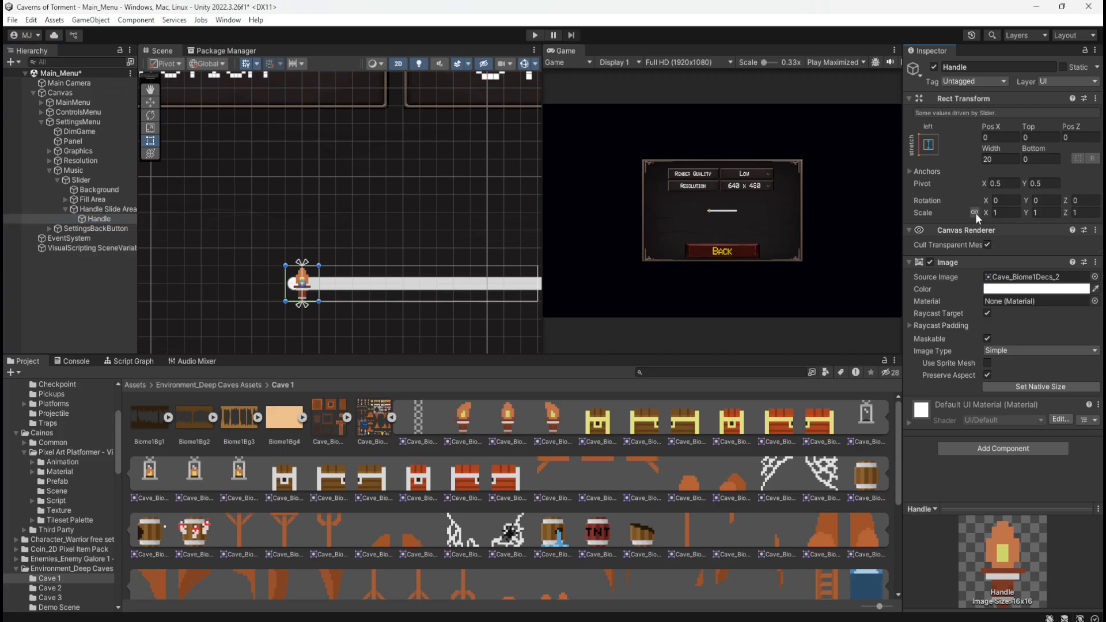
pyautogui.moveTo(987, 212); pyautogui.dragTo(1001, 213)
pyautogui.press('BackSpace')
pyautogui.write('4')
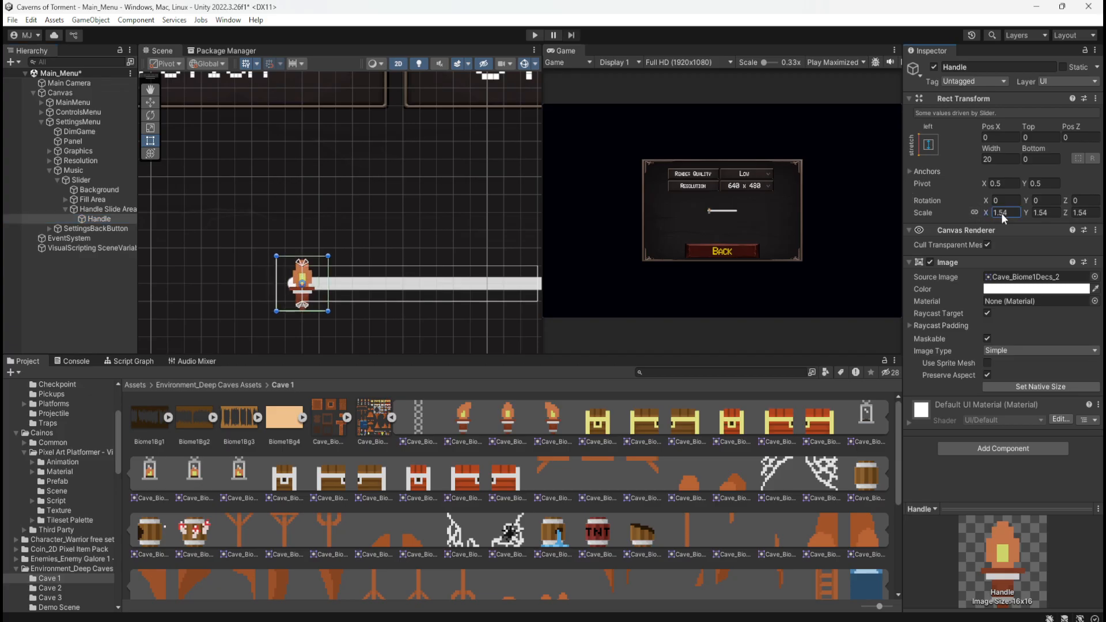
pyautogui.press('BackSpace')
pyautogui.press('BackSpace')
pyautogui.write('42')
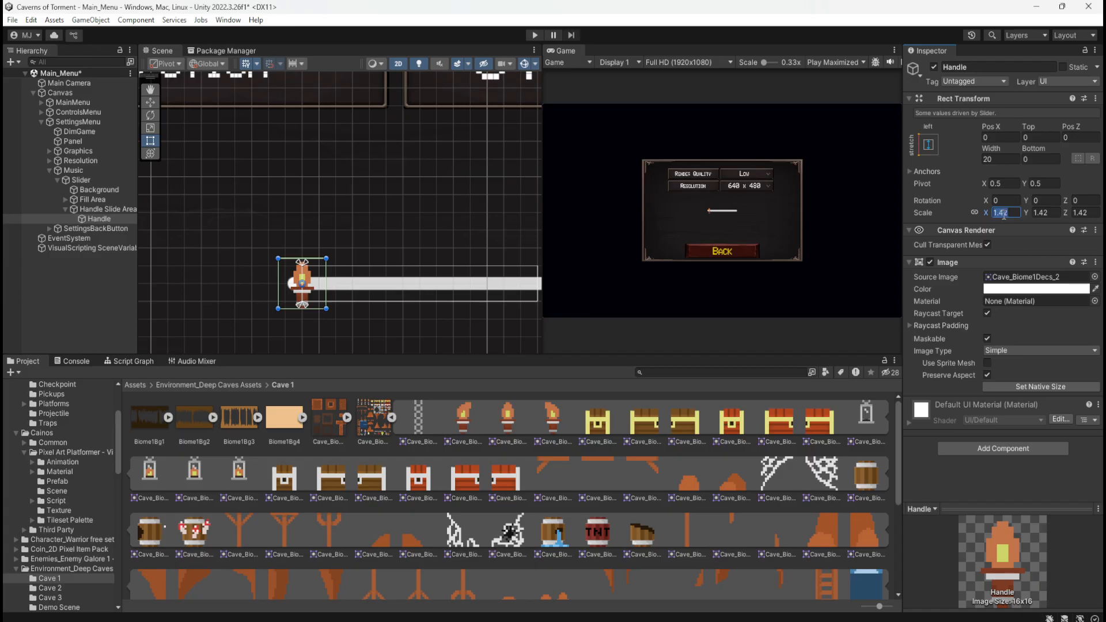
pyautogui.write('1.5')
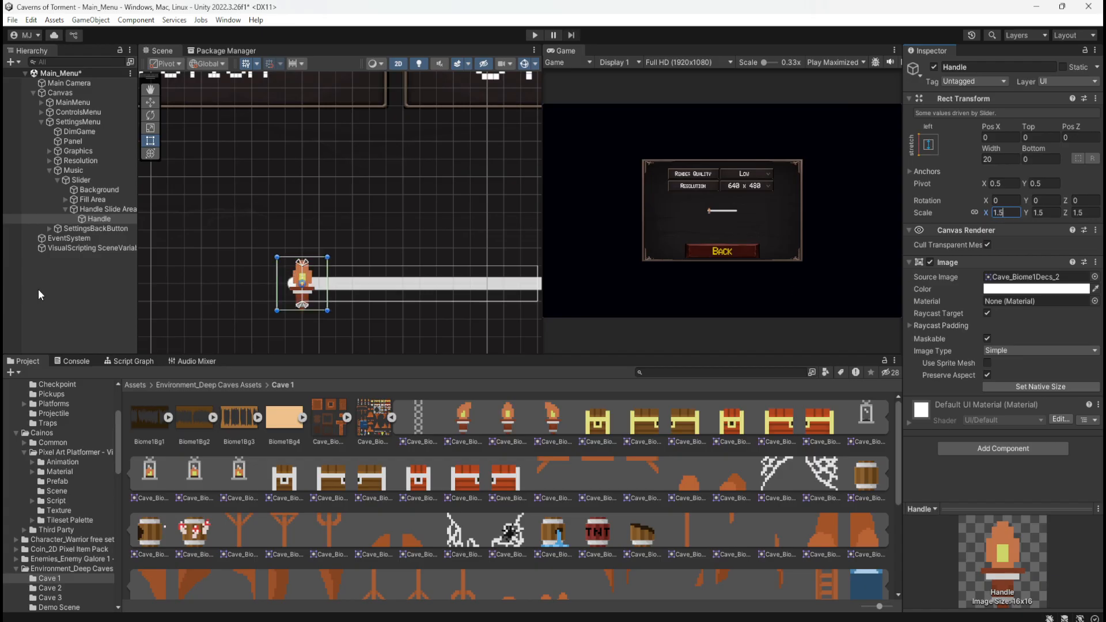
pyautogui.click(38, 289)
pyautogui.scroll(-5, 199, 265)
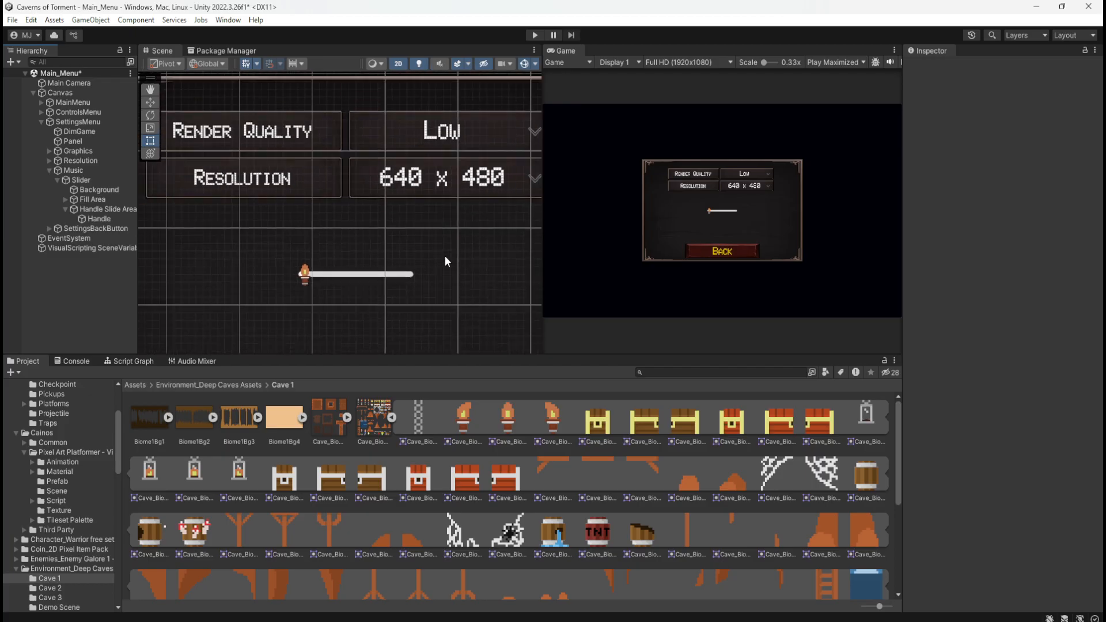
pyautogui.scroll(-5, 444, 256)
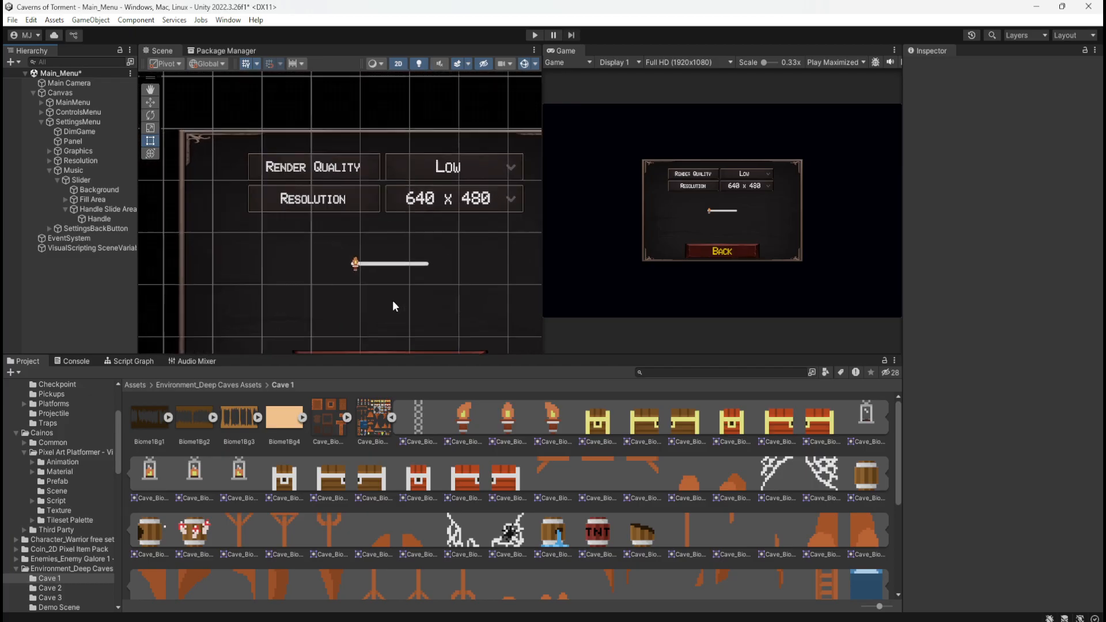
pyautogui.scroll(8, 386, 297)
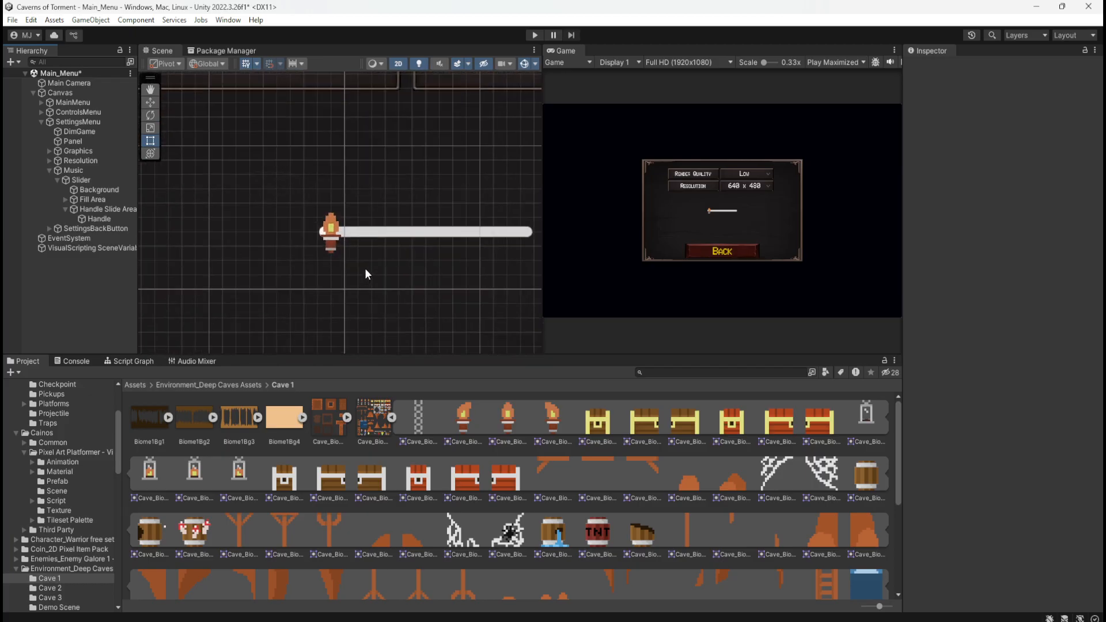
pyautogui.scroll(3, 366, 273)
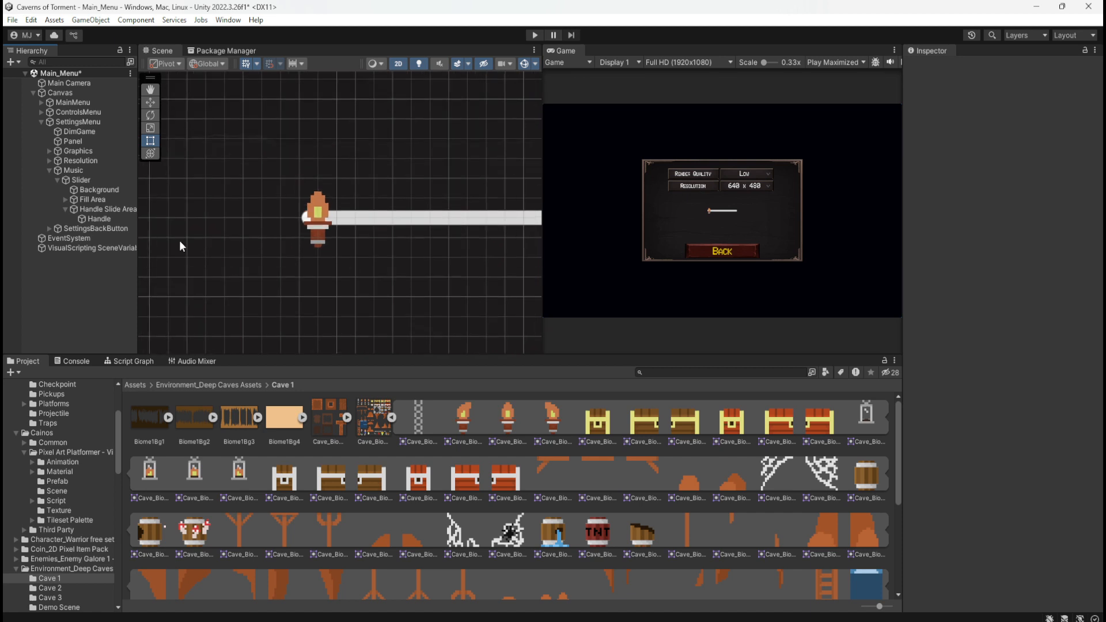
# Try a Top offset of 5 on the slider's Handle and undo it
pyautogui.click(99, 218)
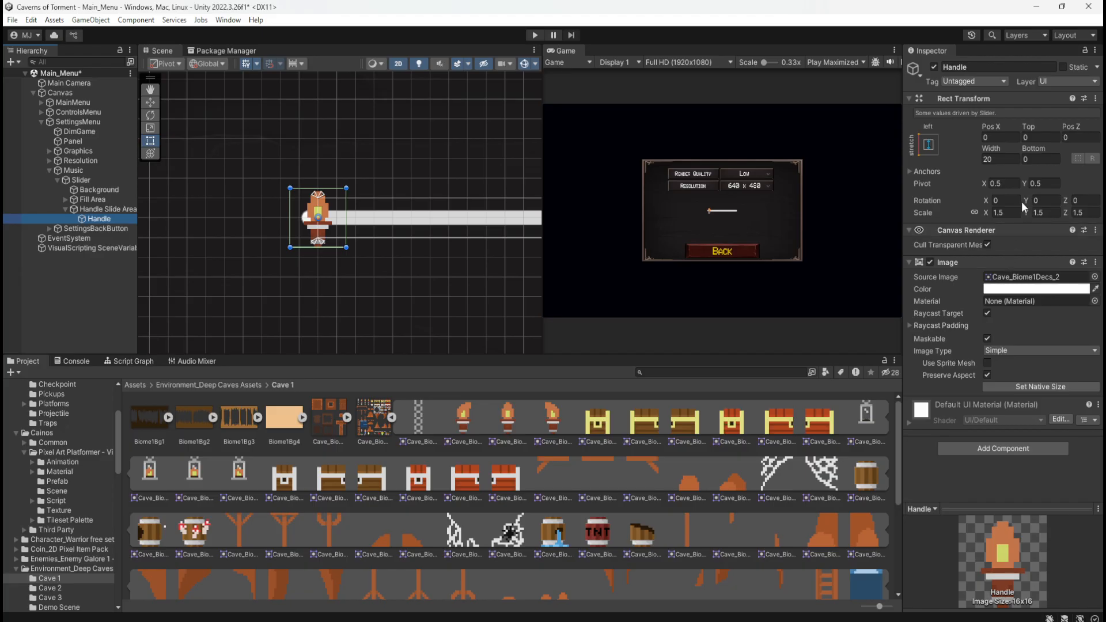
pyautogui.click(1050, 137)
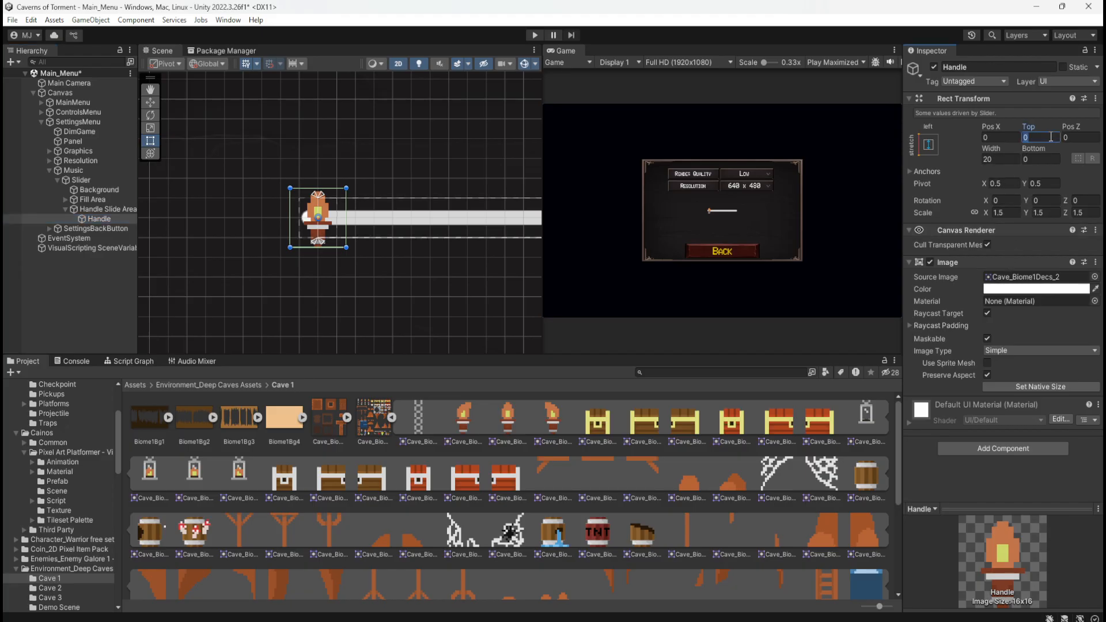
pyautogui.write('5')
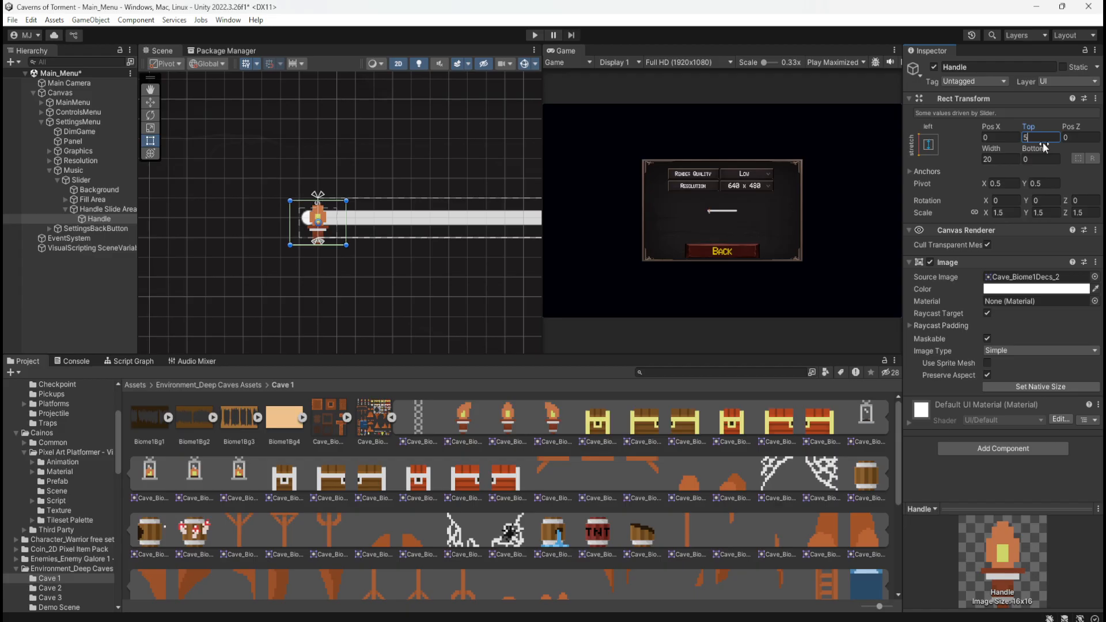
pyautogui.hotkey('ctrl', 'z')
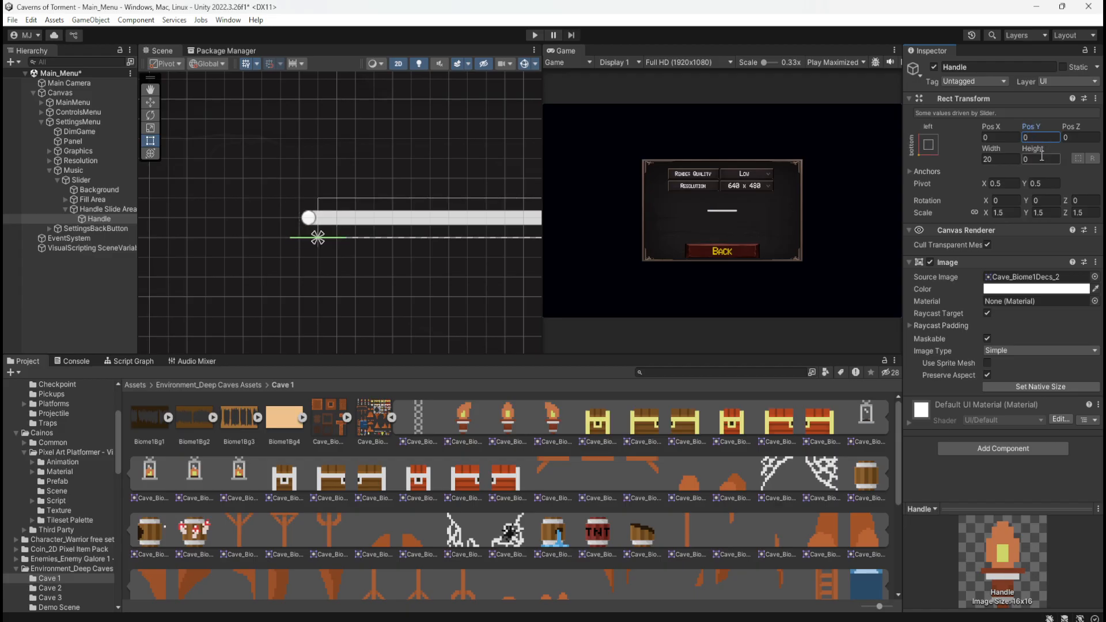
pyautogui.click(1041, 159)
pyautogui.click(92, 286)
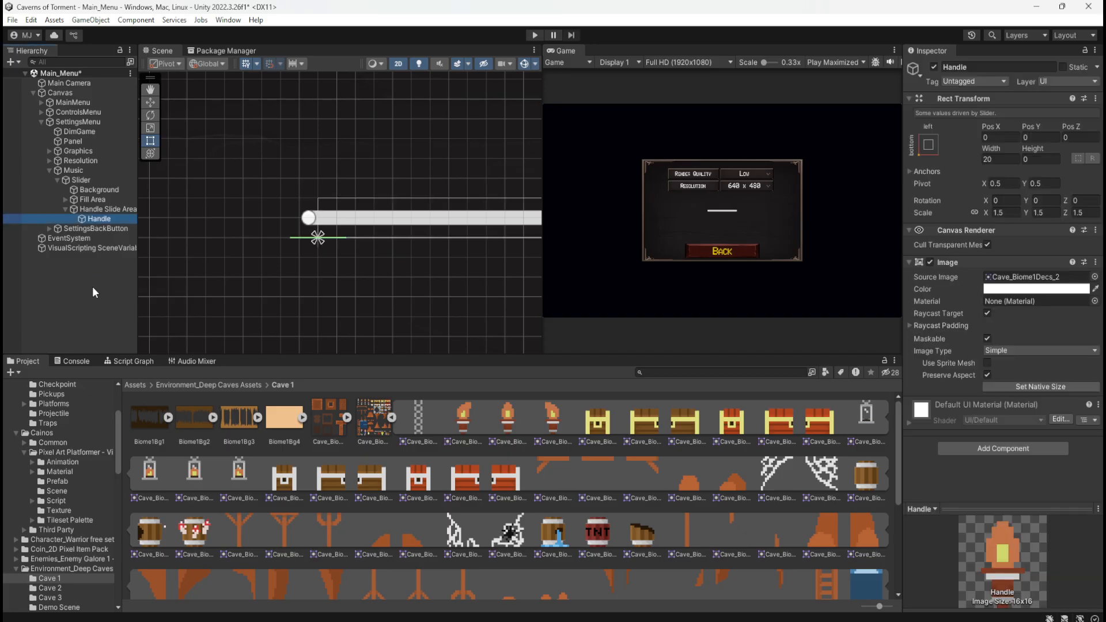
pyautogui.click(92, 287)
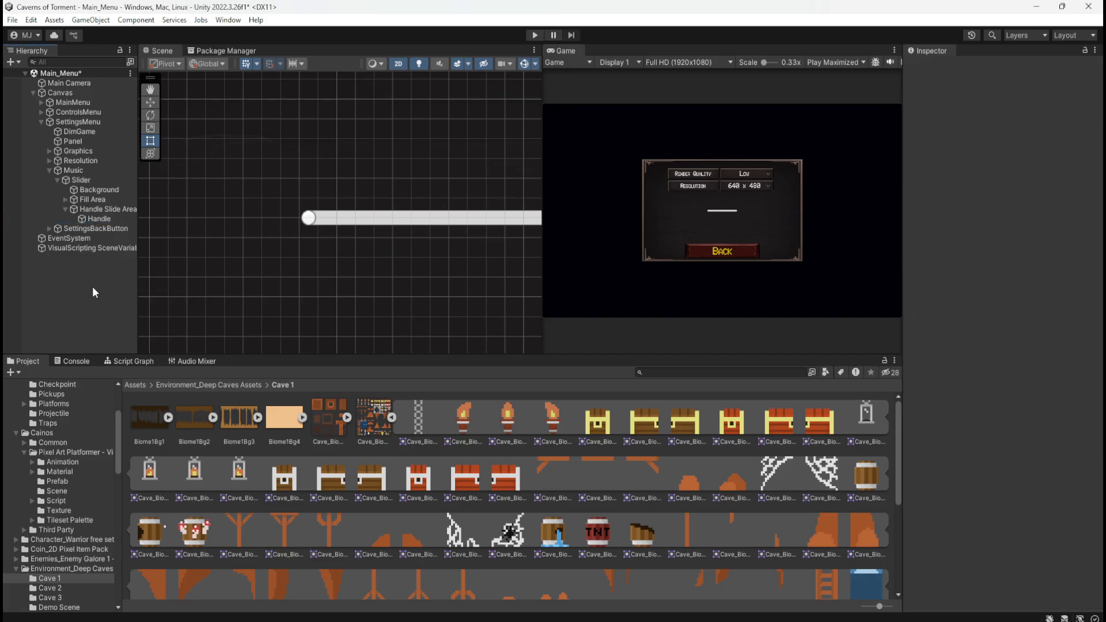
pyautogui.click(101, 220)
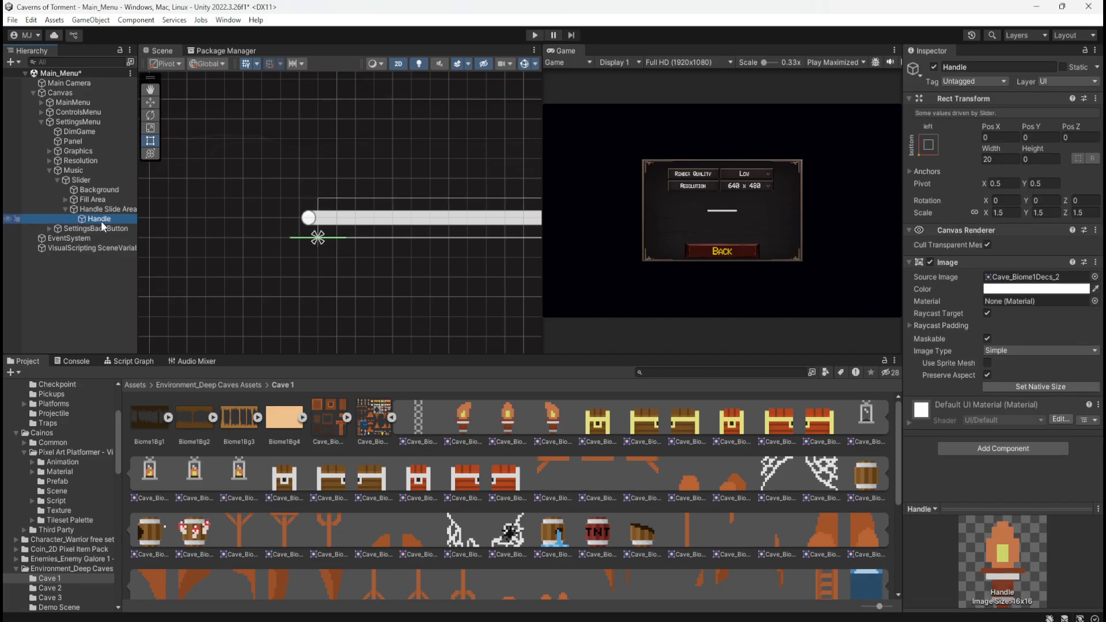
pyautogui.click(111, 209)
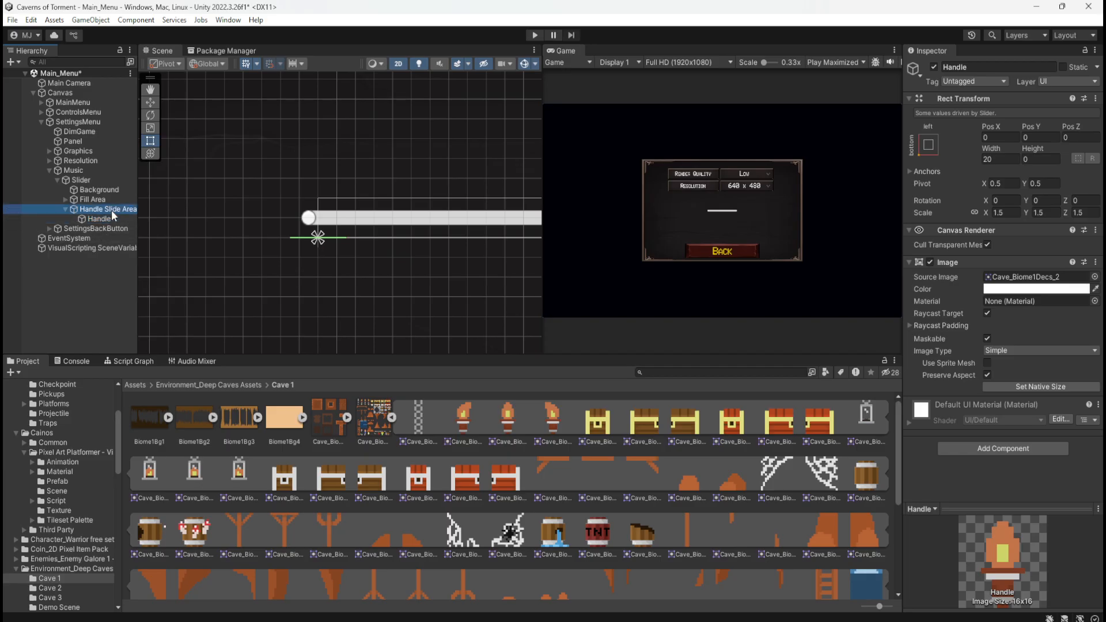
pyautogui.click(99, 219)
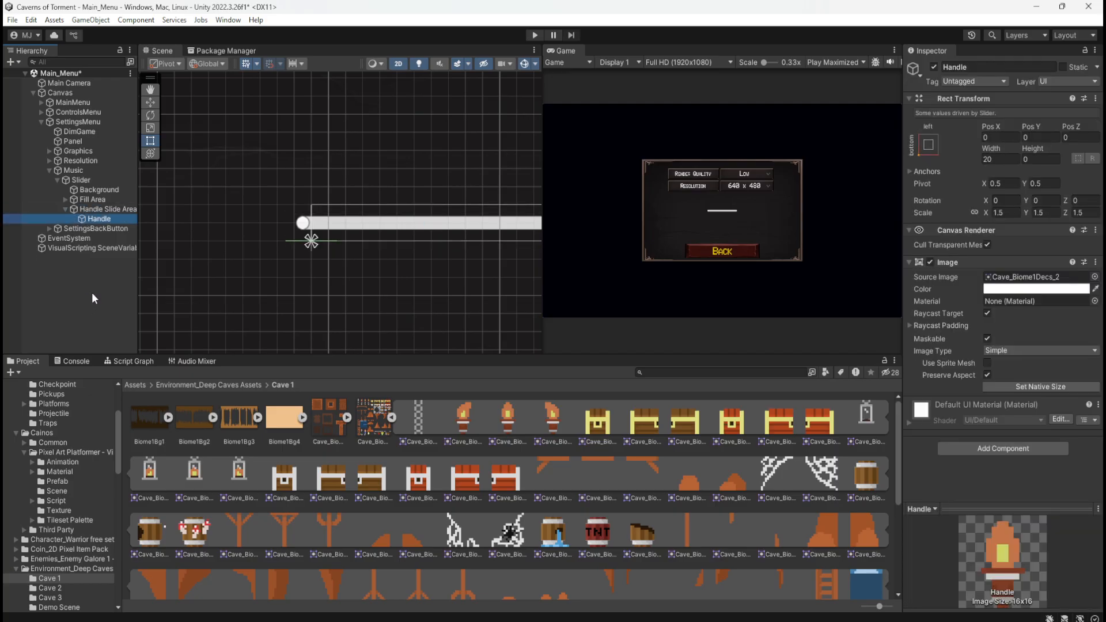
# Undo the recent Handle edits, checking the Handle and Handle Slide Area to try to recover the torch on the slider
pyautogui.hotkey('ctrl', 'z')
pyautogui.hotkey('ctrl', 'z')
pyautogui.hotkey('ctrl', 'z')
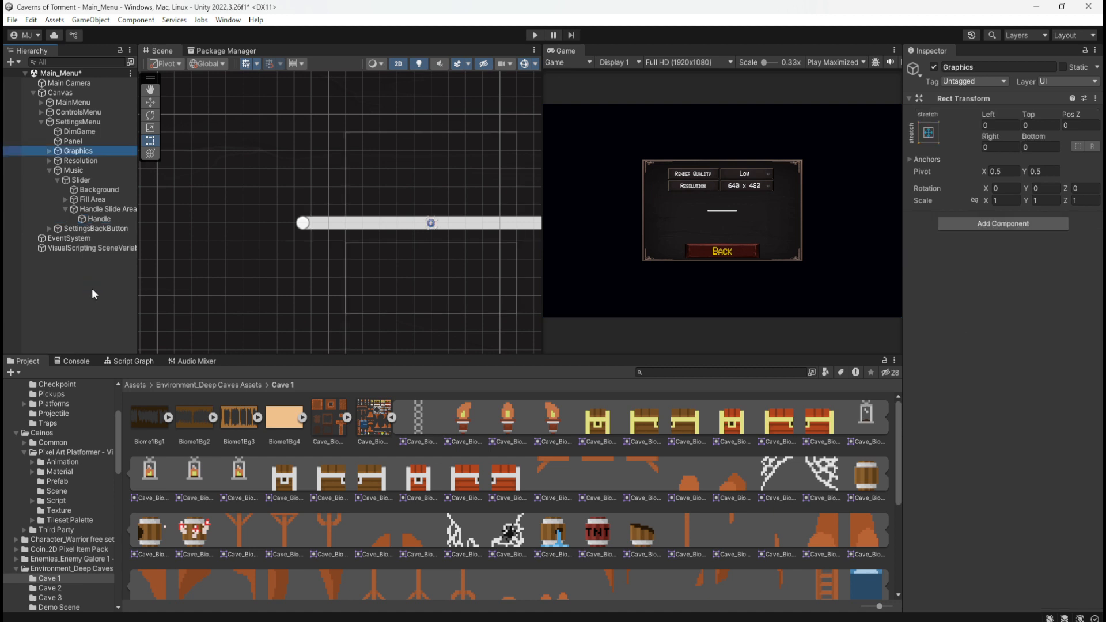
pyautogui.doubleClick(104, 209)
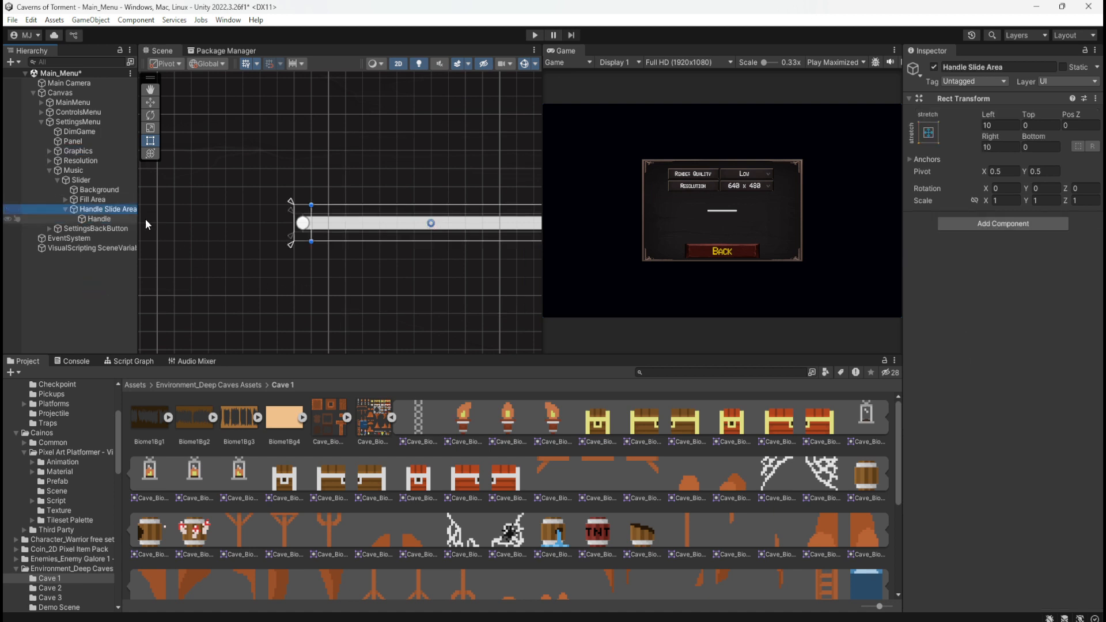
pyautogui.click(98, 219)
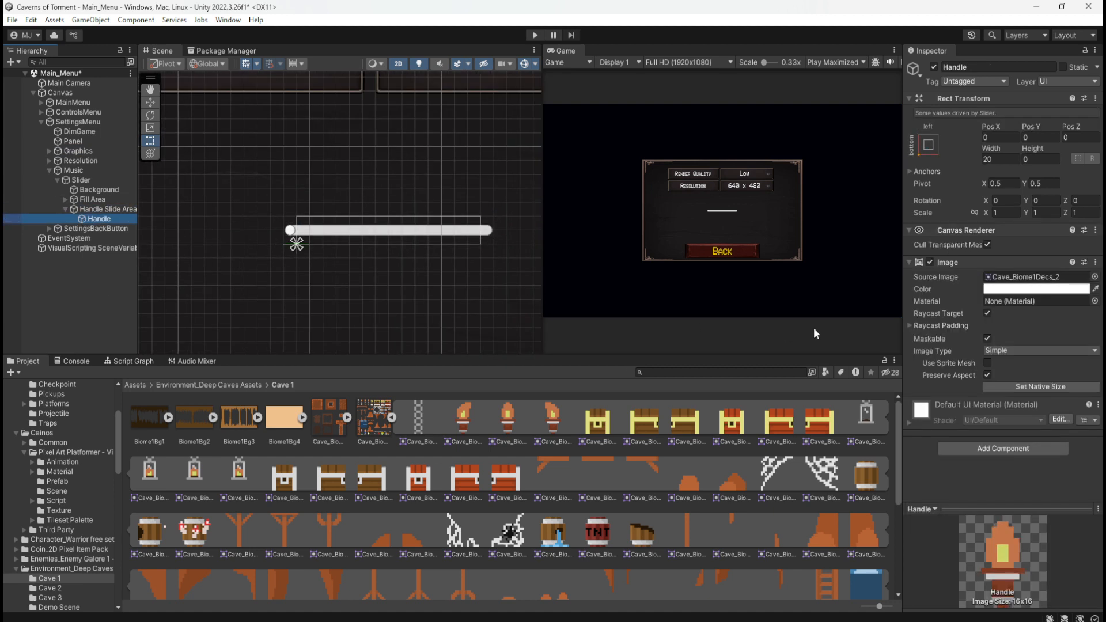
pyautogui.hotkey('ctrl', 'z')
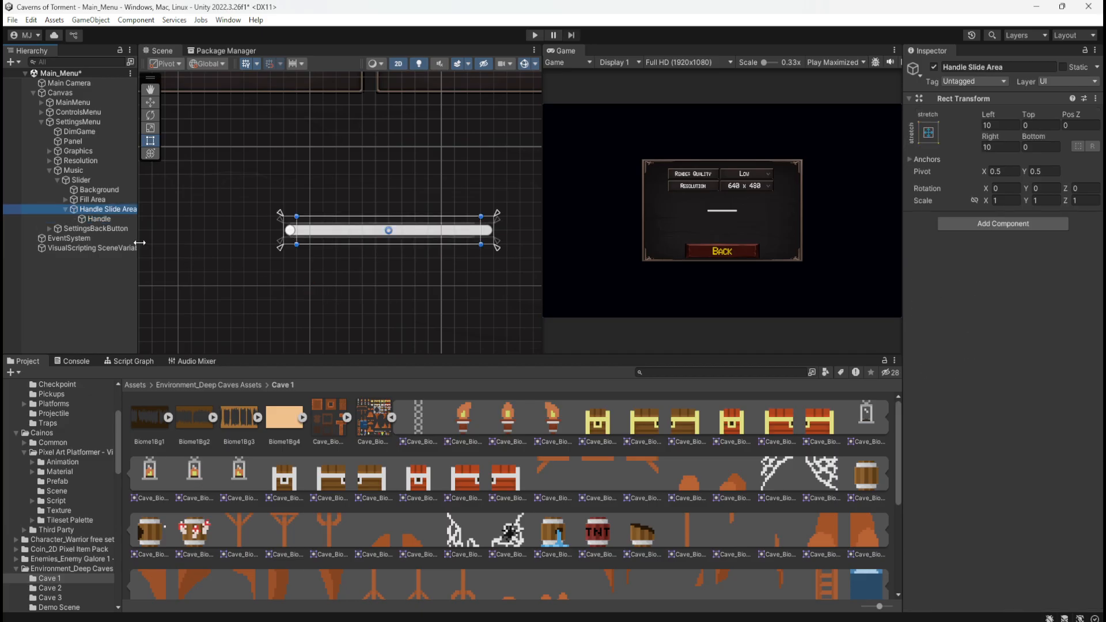
pyautogui.click(123, 218)
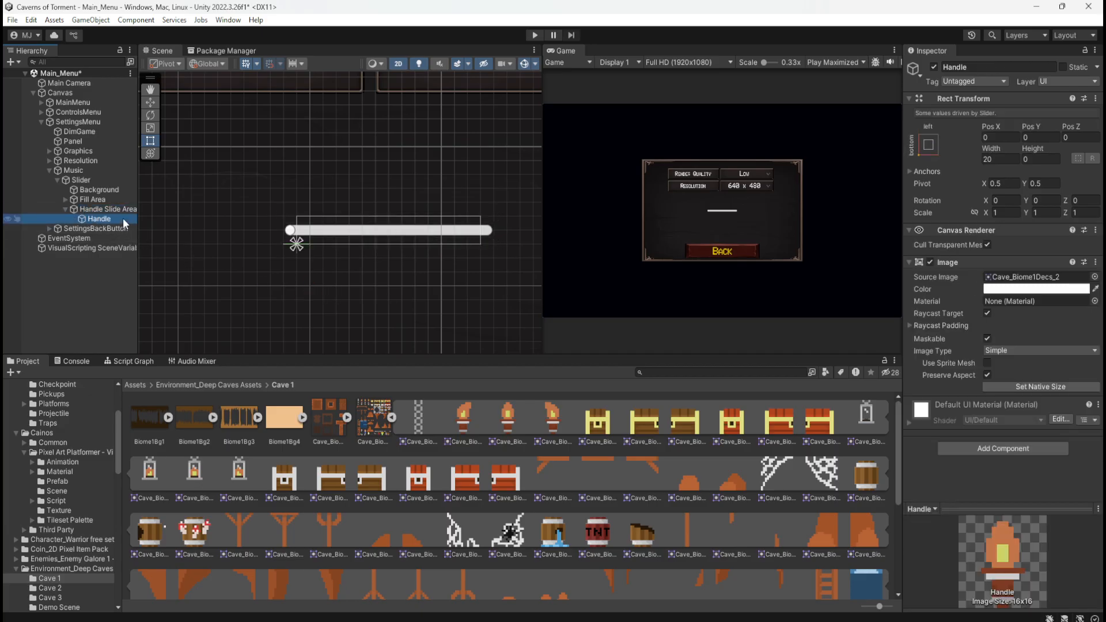
pyautogui.hotkey('ctrl', 'z')
pyautogui.hotkey('ctrl', 'z')
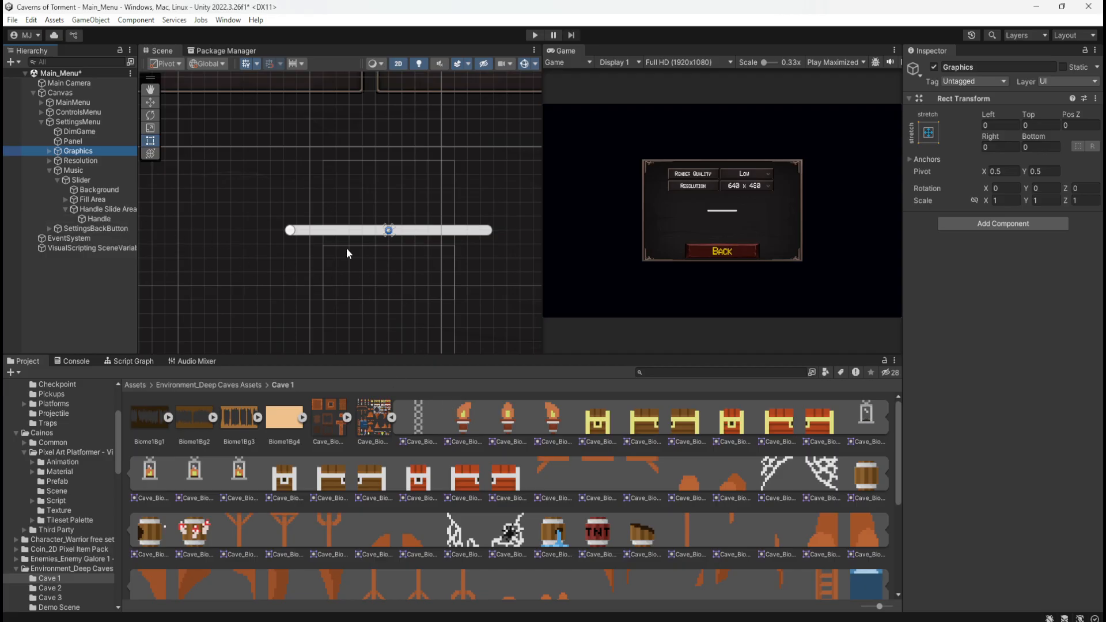
# Inspect the Handle and Handle Slide Area on the slider, toggling the Handle's Image component and Preserve Aspect option
pyautogui.scroll(-2, 392, 311)
pyautogui.scroll(-2, 393, 314)
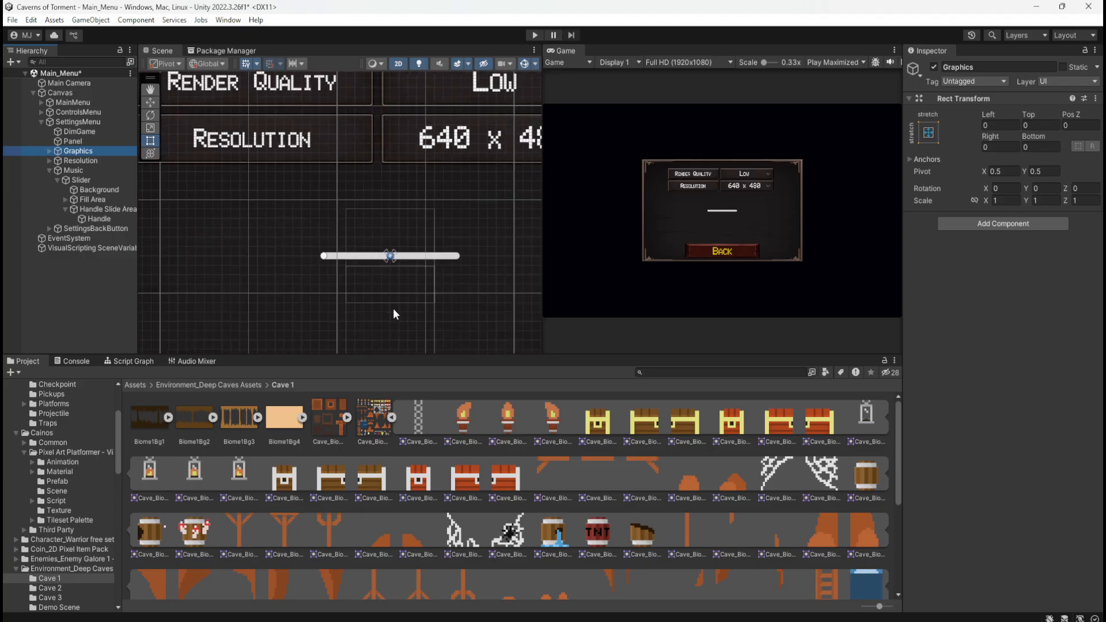
pyautogui.scroll(3, 397, 299)
pyautogui.scroll(2, 398, 296)
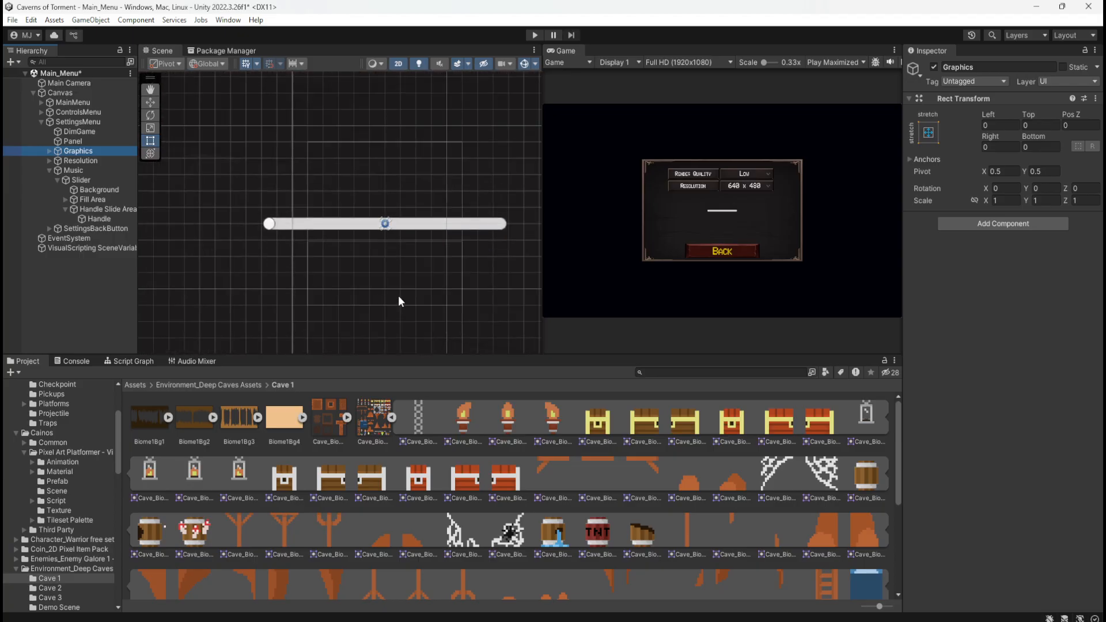
pyautogui.click(107, 219)
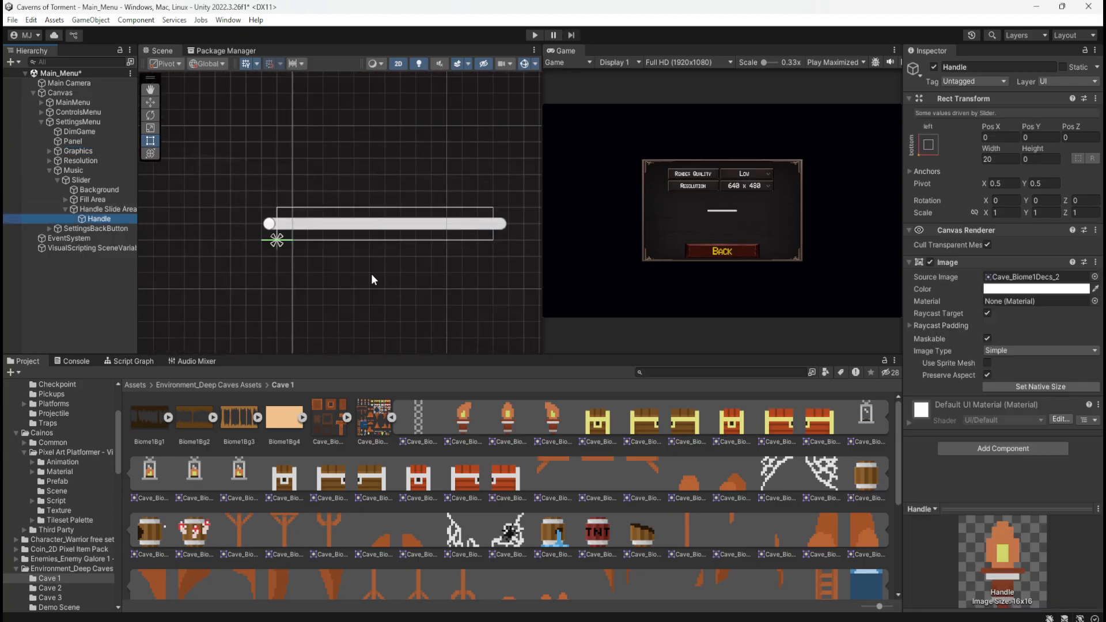
pyautogui.click(929, 263)
pyautogui.click(929, 263)
pyautogui.click(110, 210)
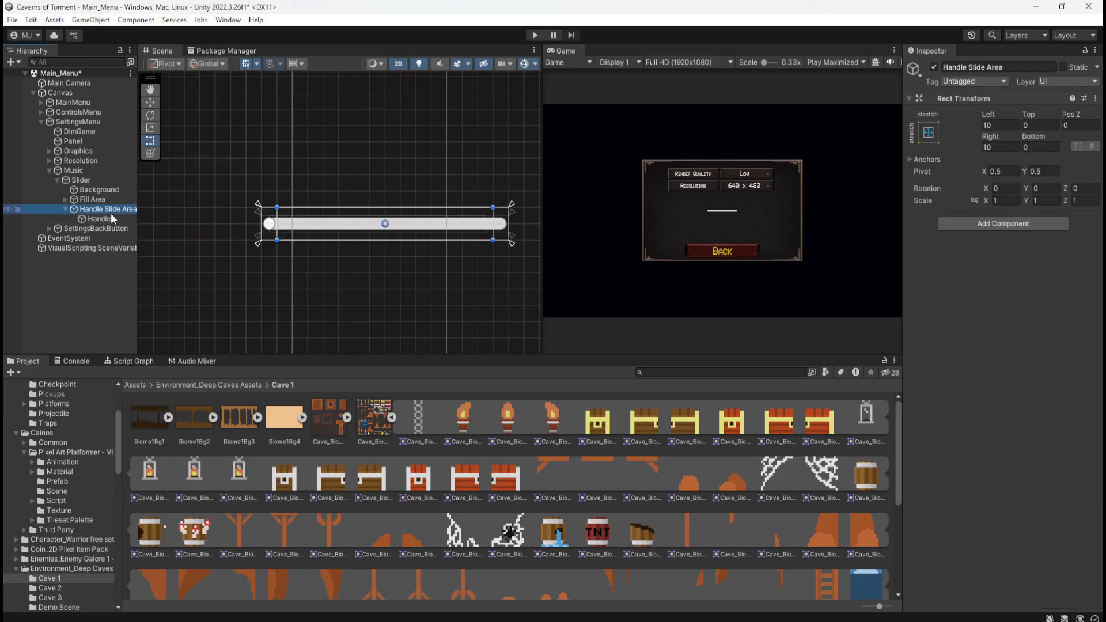
pyautogui.click(106, 218)
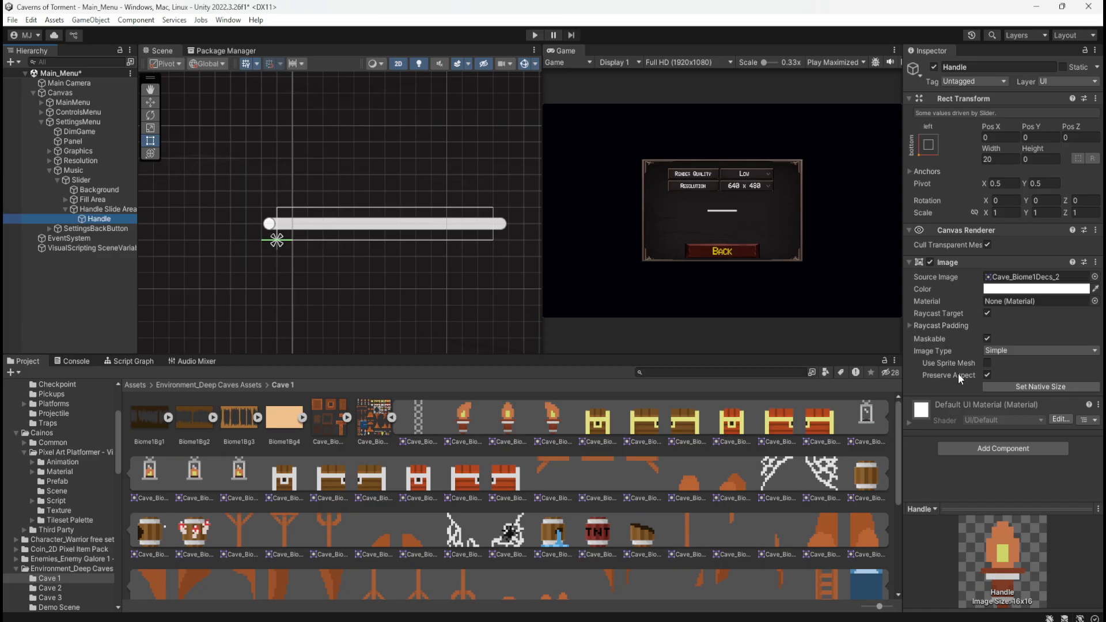
pyautogui.click(987, 373)
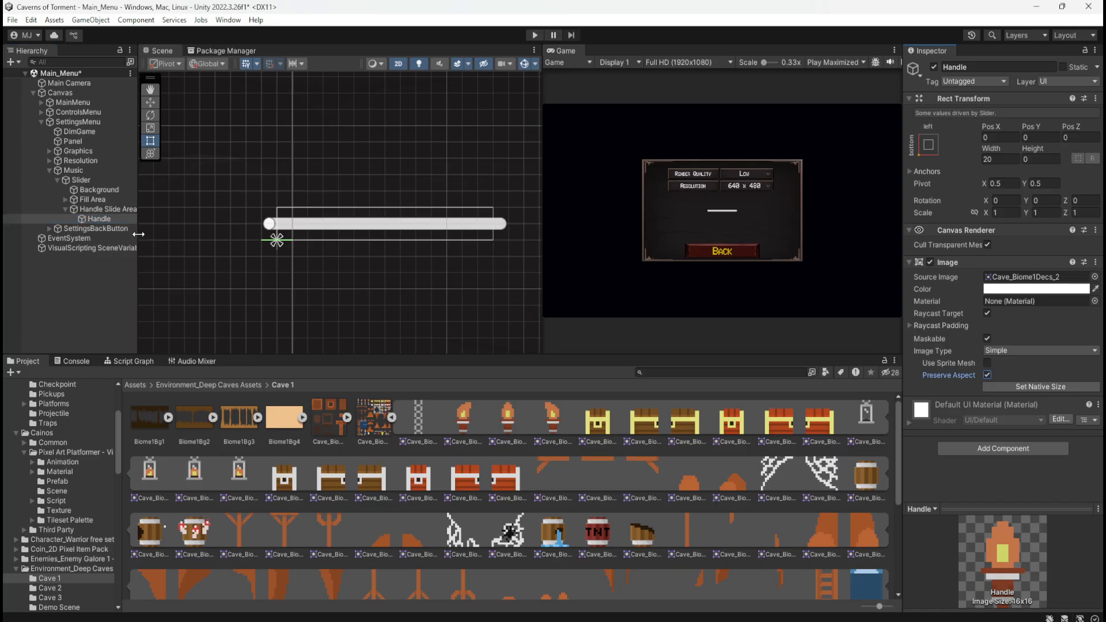
pyautogui.click(109, 208)
# Delete the existing Slider under Music and add a new UI Slider as a child of Music
pyautogui.click(98, 180)
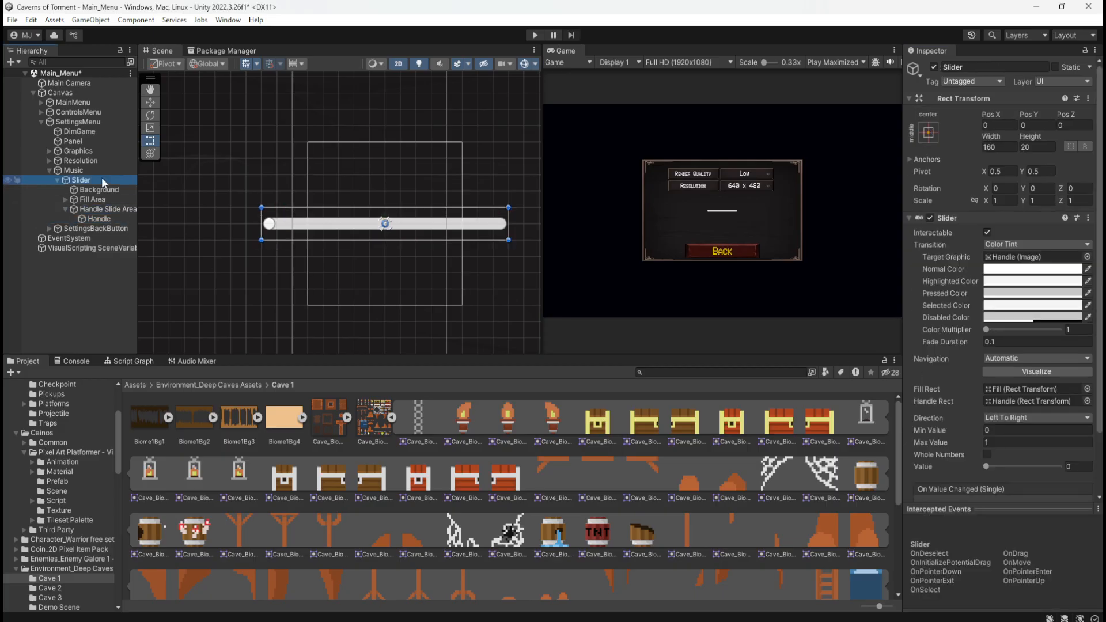
pyautogui.press('Delete')
pyautogui.click(105, 170)
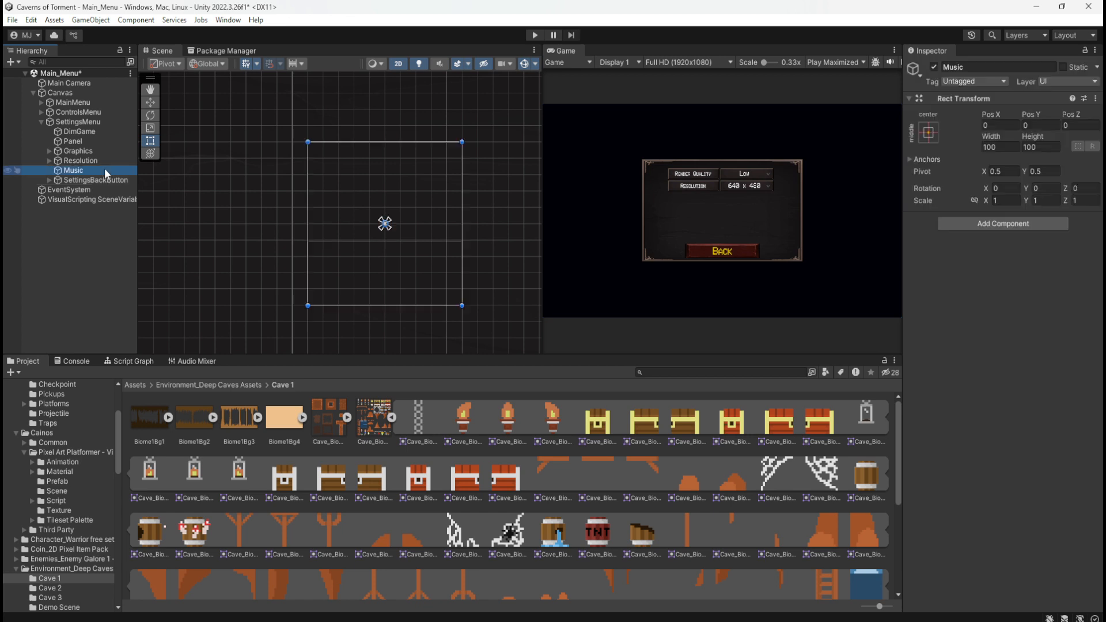
pyautogui.rightClick(78, 170)
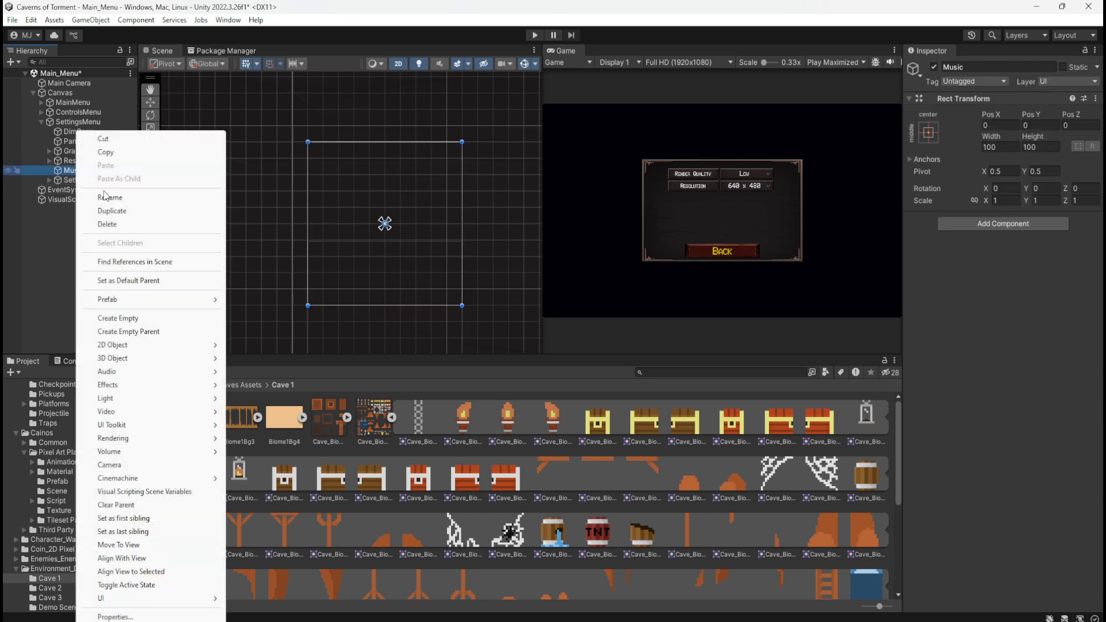
pyautogui.moveTo(169, 598)
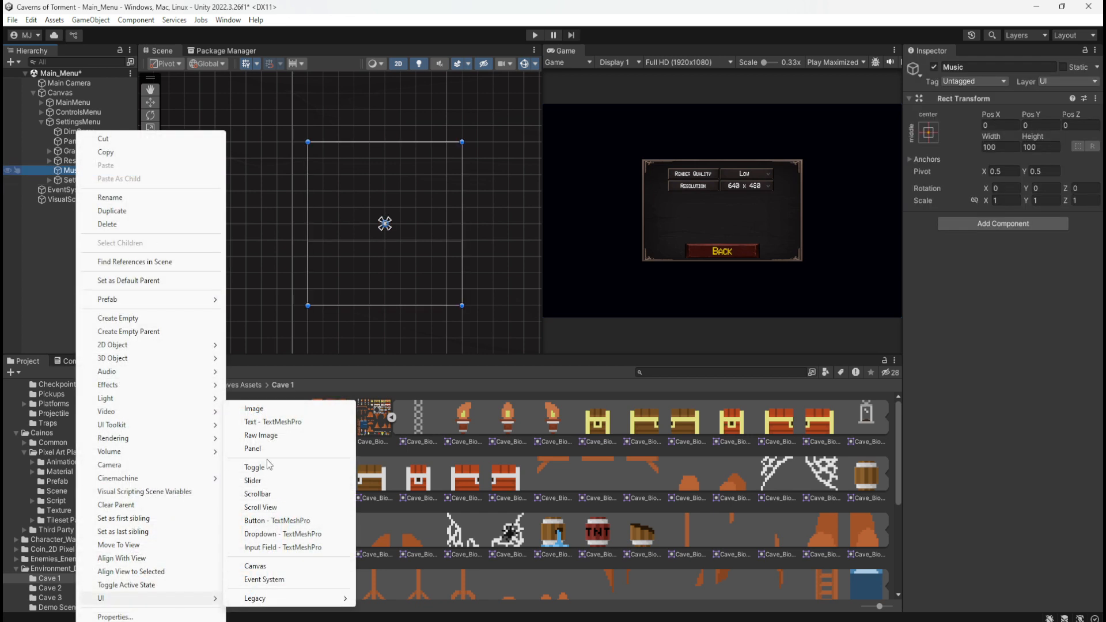
pyautogui.click(269, 480)
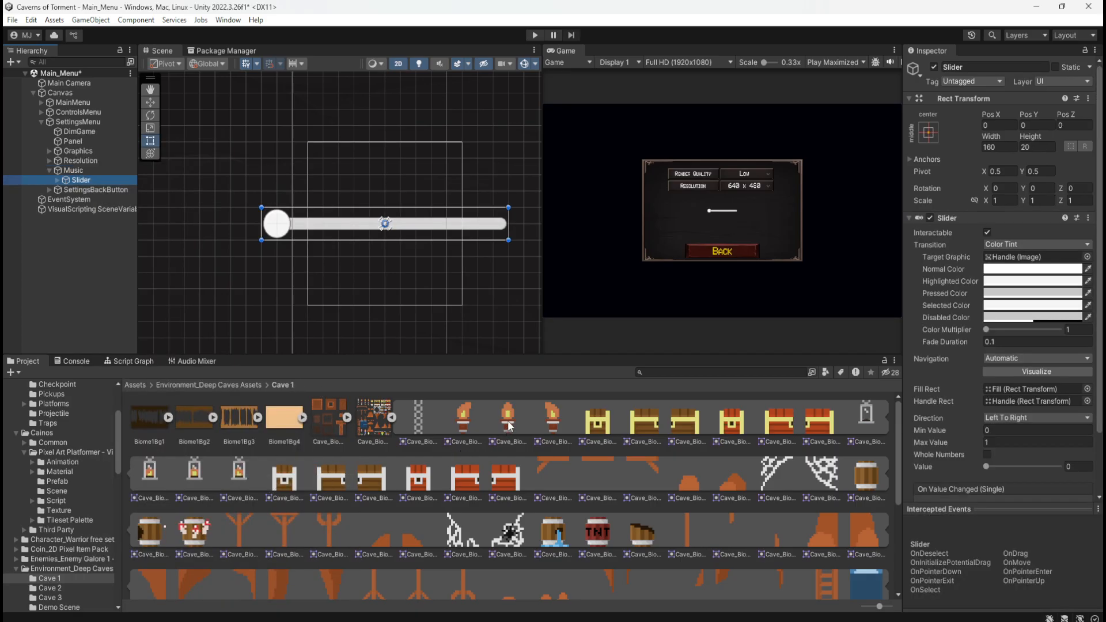
# Assign the Cave_Biome1Decs_2 torch sprite as the new slider Handle's source image and enable Preserve Aspect
pyautogui.click(57, 179)
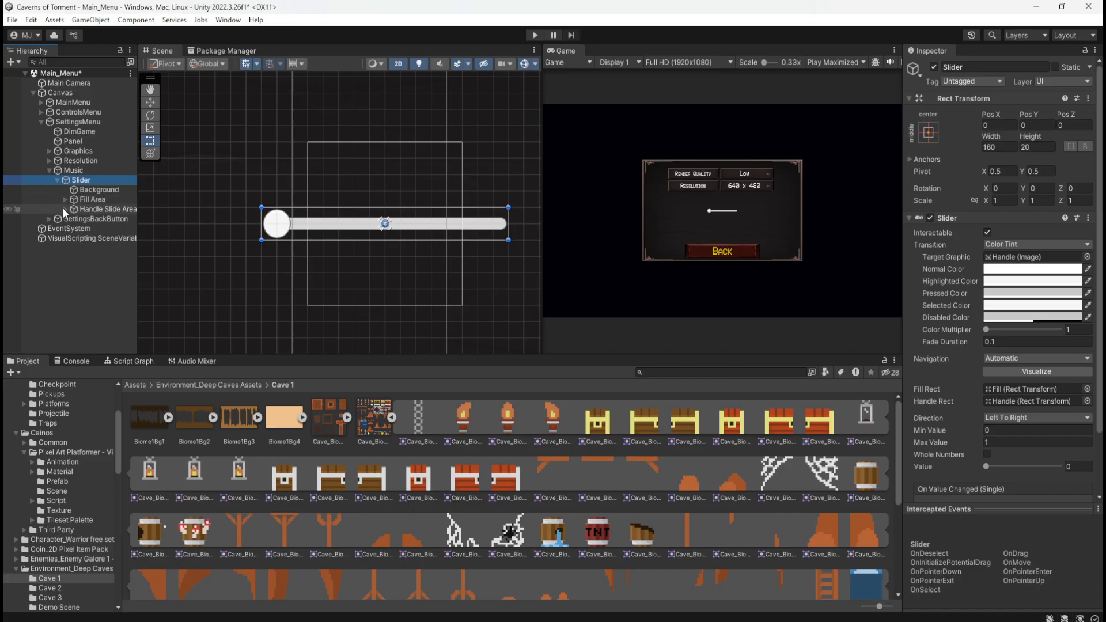
pyautogui.click(65, 209)
pyautogui.click(91, 218)
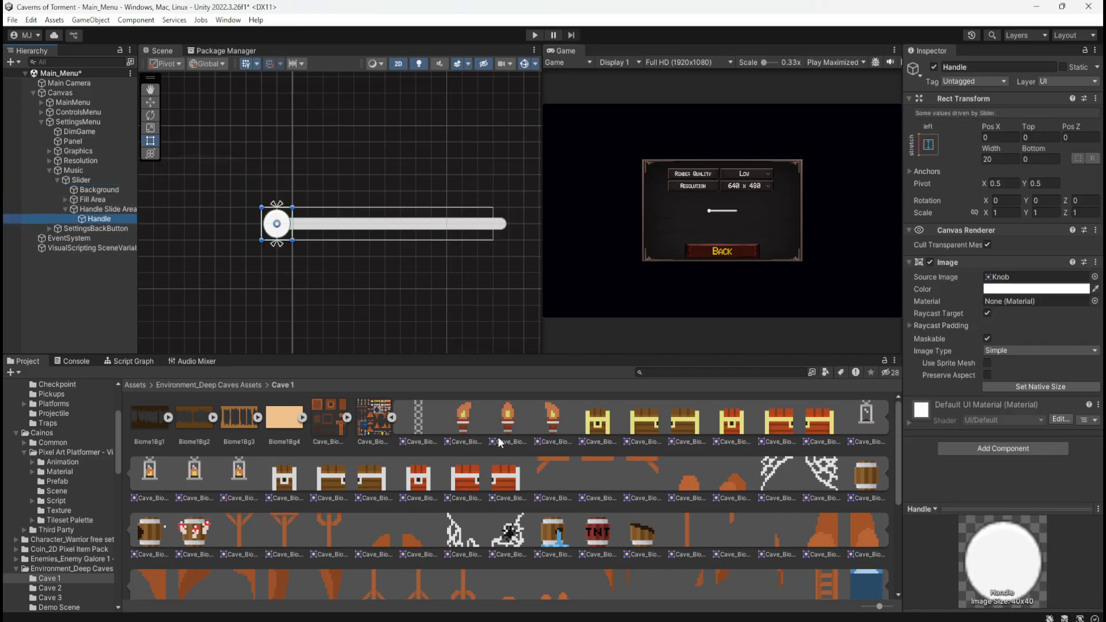
pyautogui.moveTo(506, 423); pyautogui.dragTo(1057, 286)
pyautogui.click(987, 375)
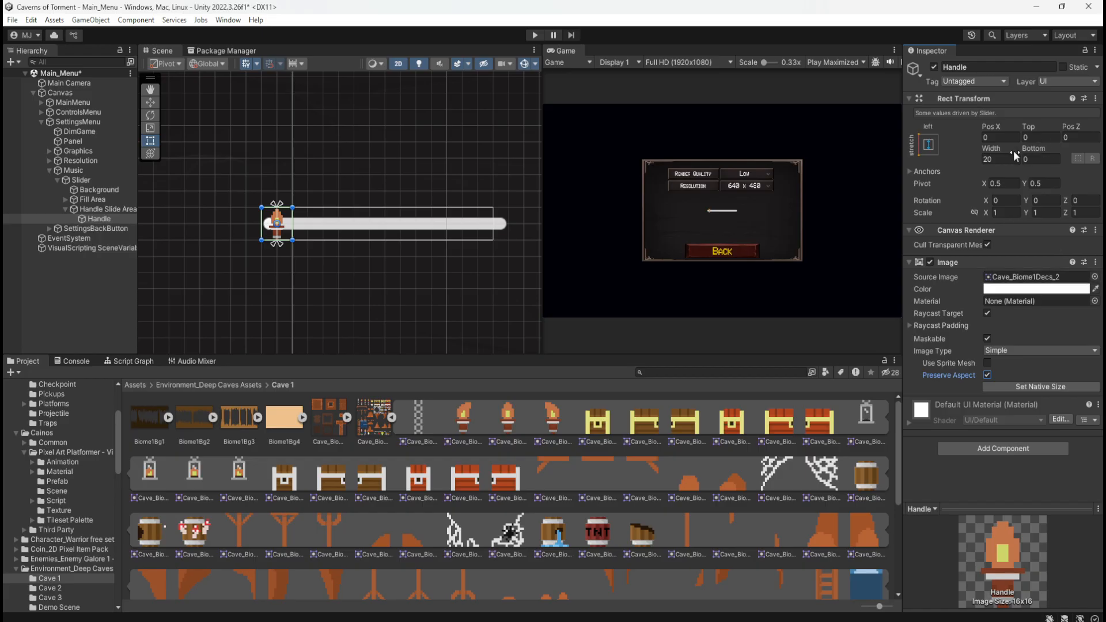
# Try a pivot Y of 1 on the Handle and undo it along with the preceding Handle image edits
pyautogui.click(988, 159)
pyautogui.scroll(8, 262, 205)
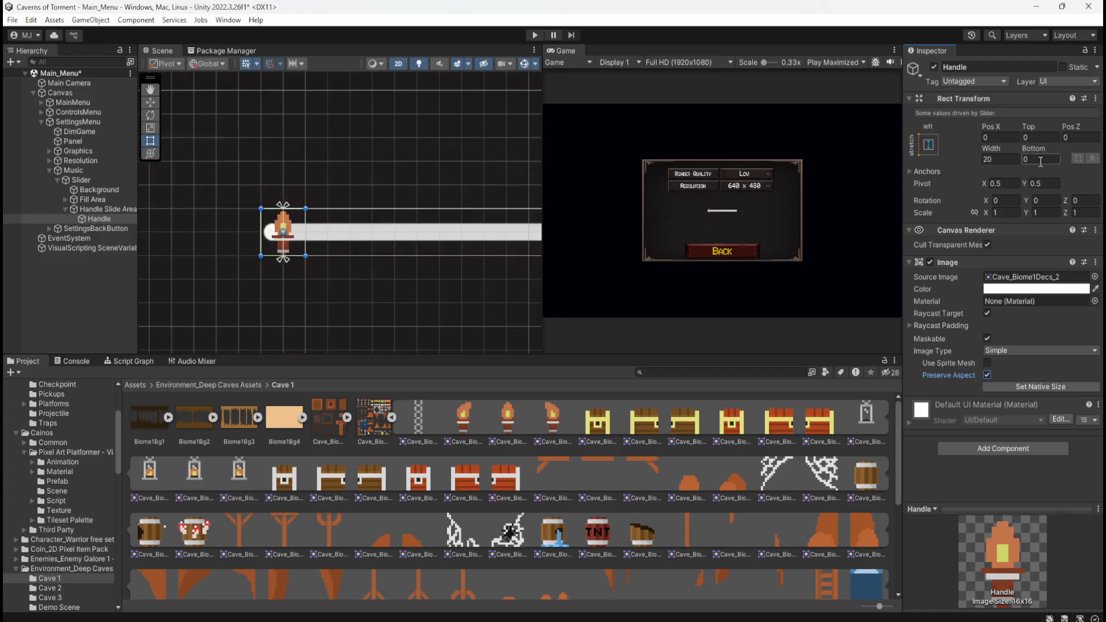
pyautogui.click(1041, 183)
pyautogui.write('1')
pyautogui.hotkey('ctrl', 'z')
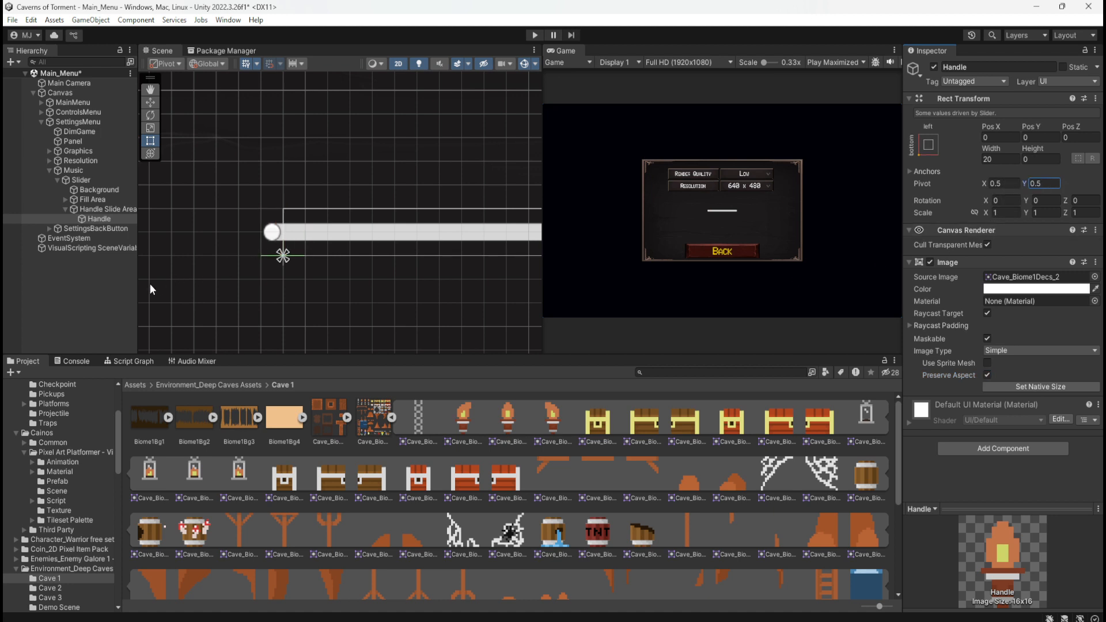
pyautogui.hotkey('ctrl', 'z')
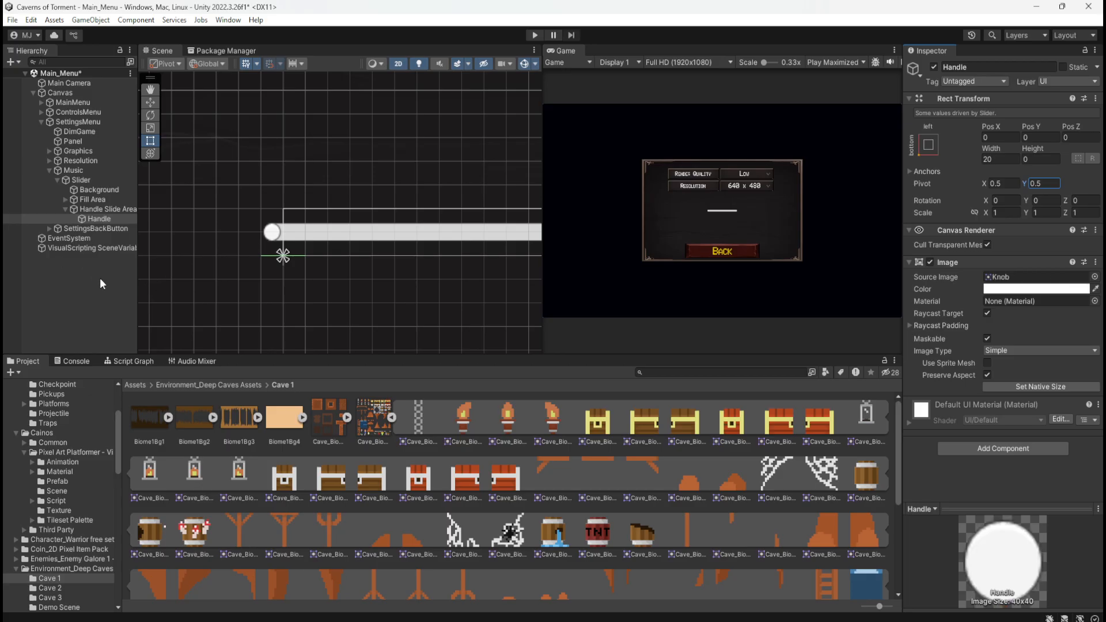
# Delete the broken Slider under Music and create a fresh UI Slider as a child of Music
pyautogui.click(81, 278)
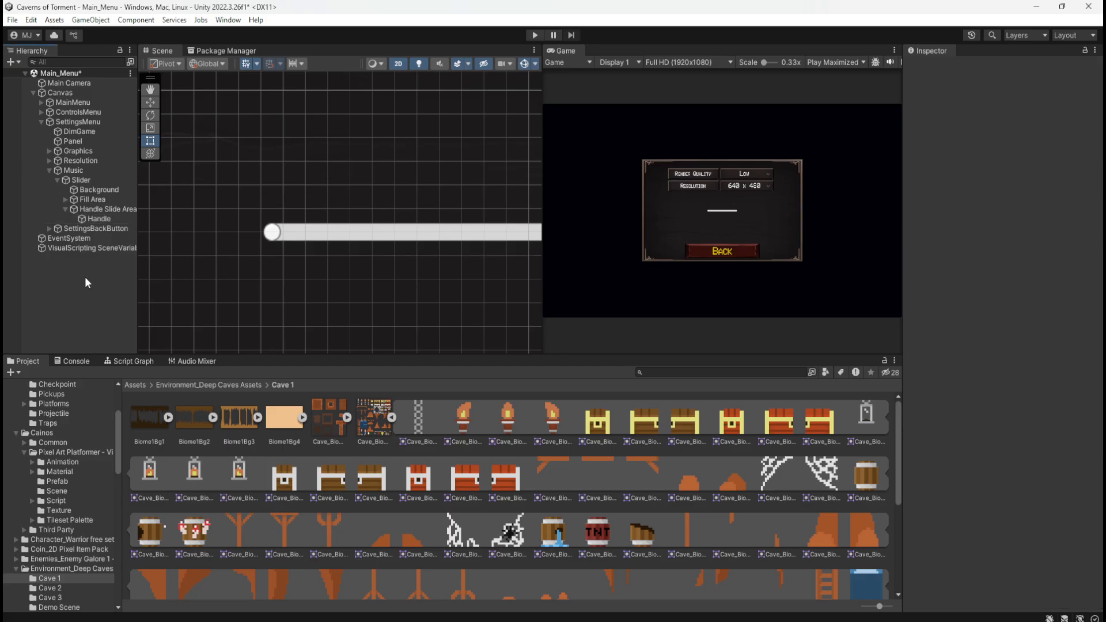
pyautogui.scroll(-3, 302, 268)
pyautogui.scroll(-5, 382, 278)
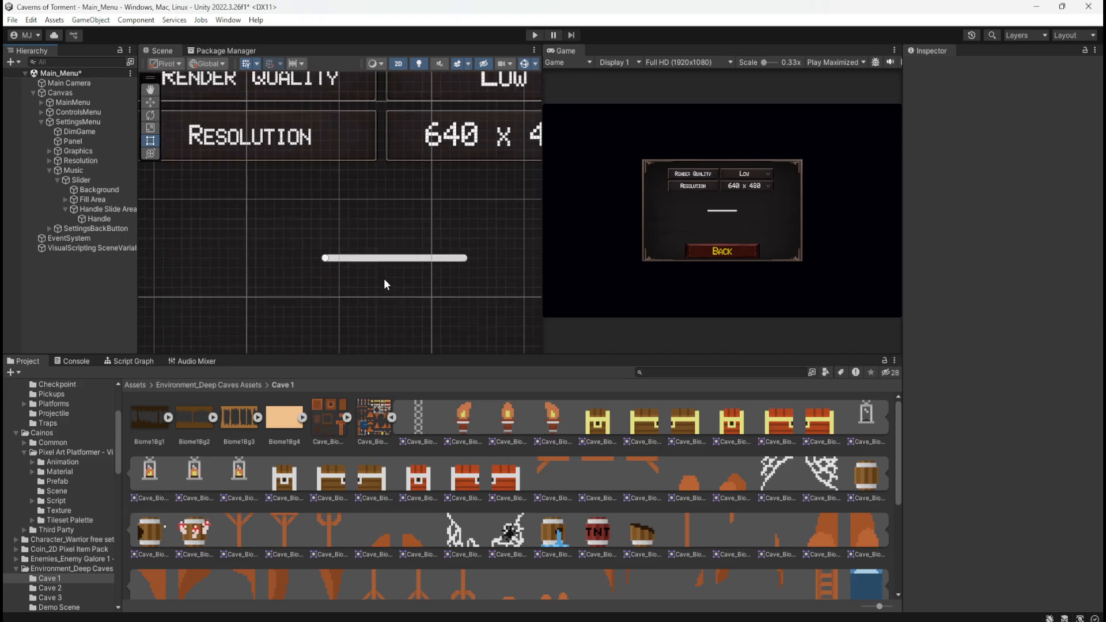
pyautogui.scroll(-5, 416, 292)
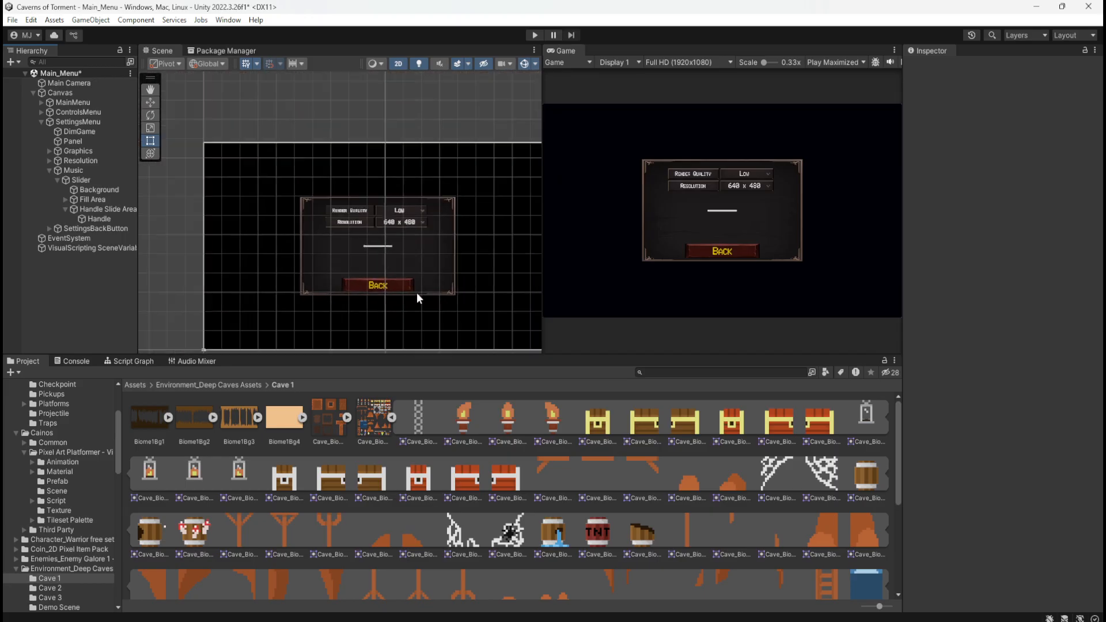
pyautogui.click(84, 180)
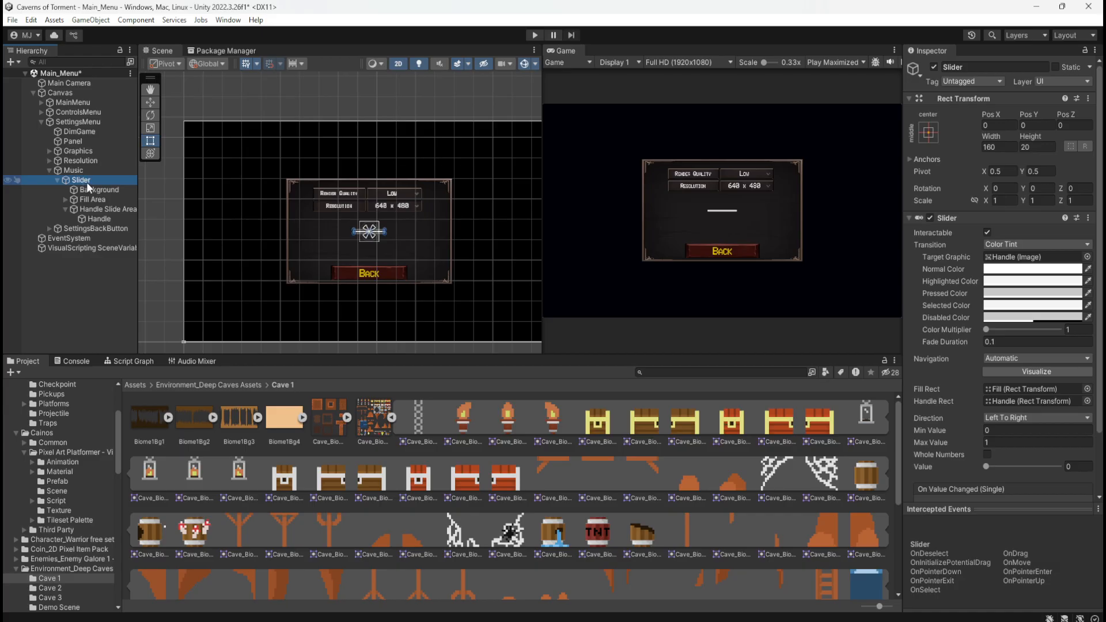
pyautogui.press('Delete')
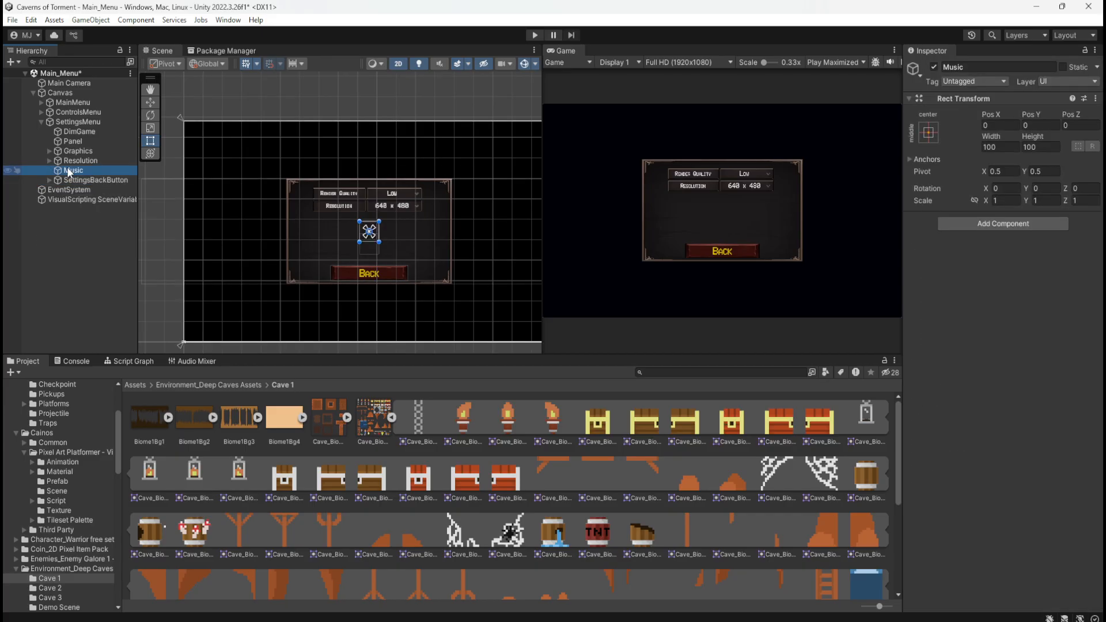
pyautogui.rightClick(67, 171)
pyautogui.moveTo(157, 596)
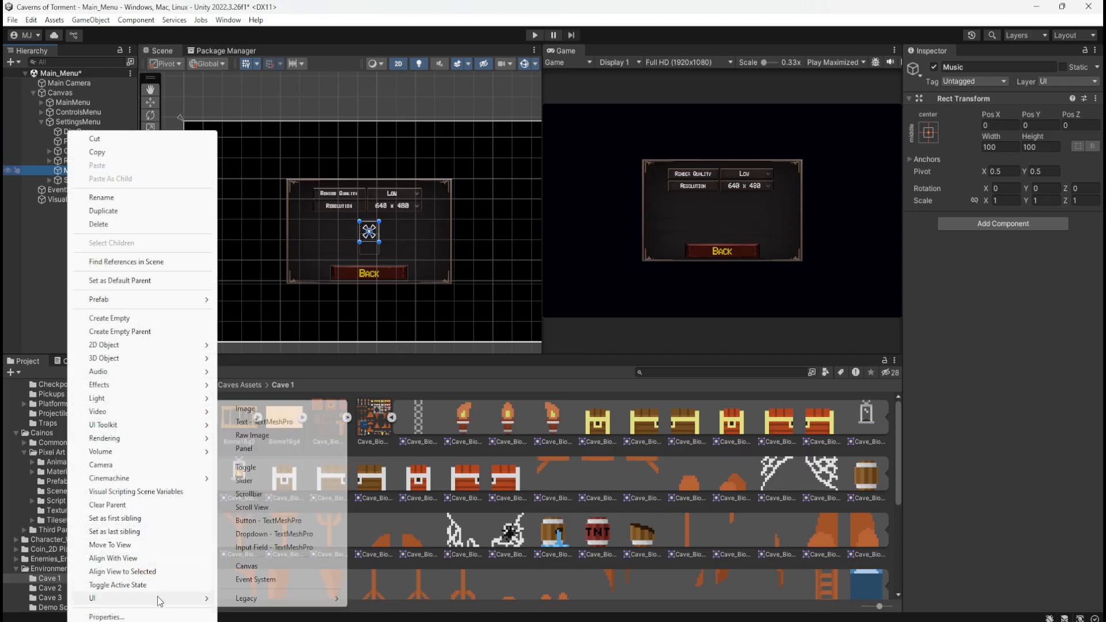
pyautogui.click(253, 480)
pyautogui.scroll(5, 354, 236)
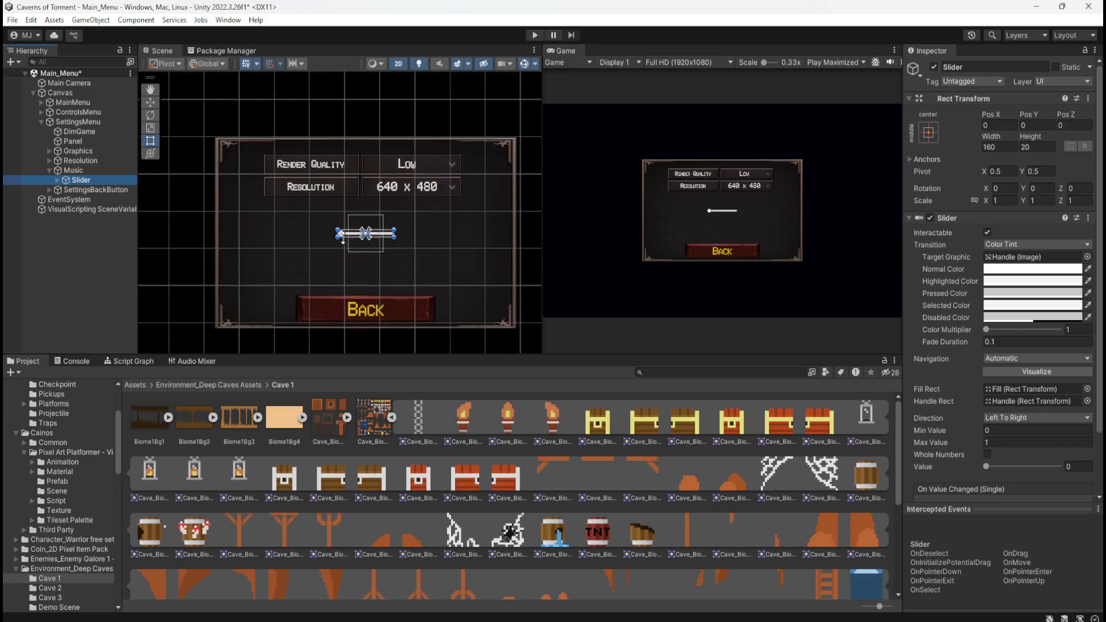
pyautogui.scroll(5, 354, 238)
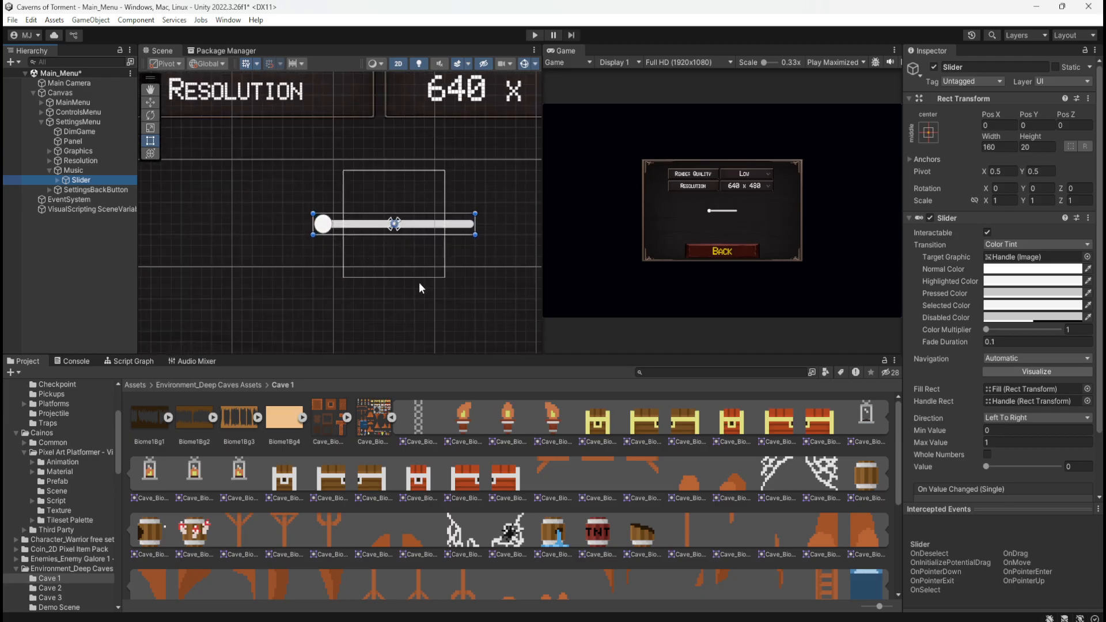
# Set the new slider Handle's source image to the Cave_Biome1Decs_2 torch sprite with Preserve Aspect enabled
pyautogui.click(57, 180)
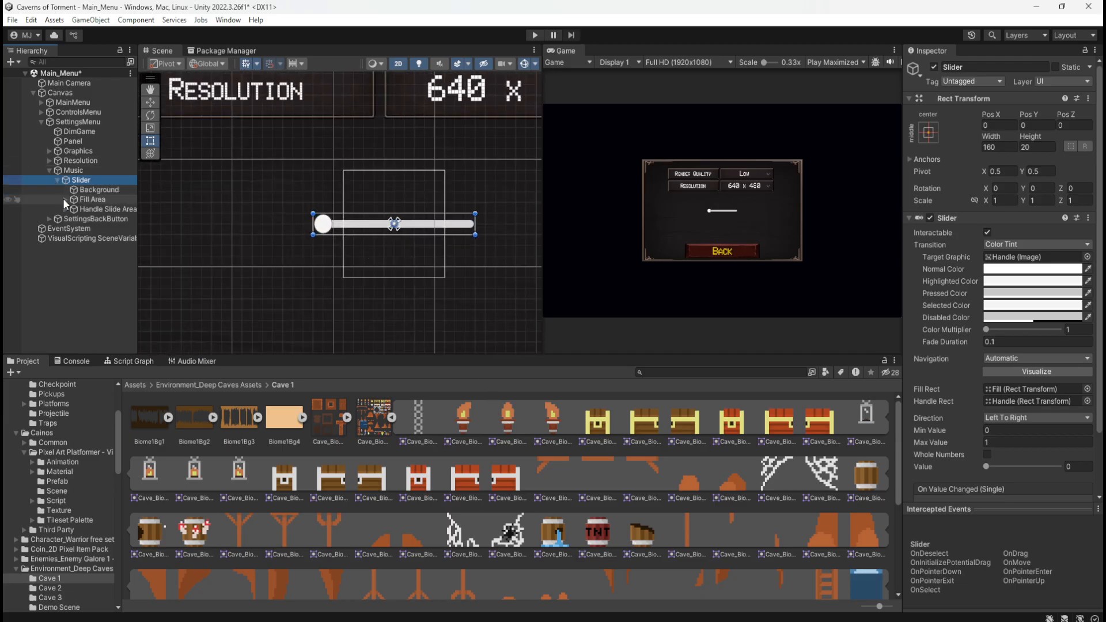
pyautogui.click(66, 209)
pyautogui.click(91, 220)
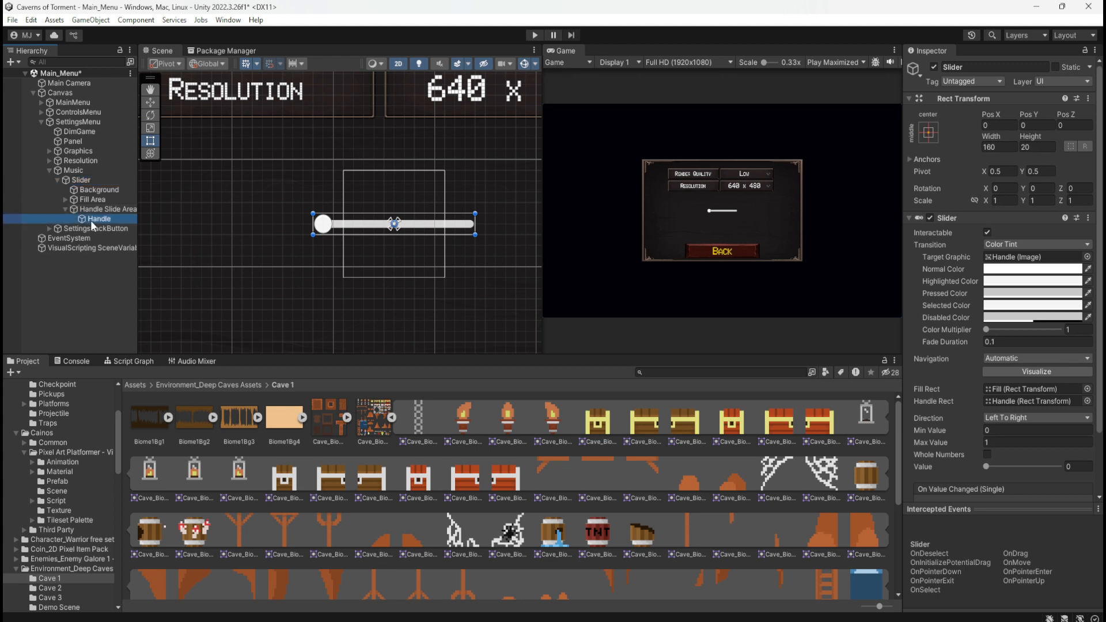
pyautogui.click(102, 211)
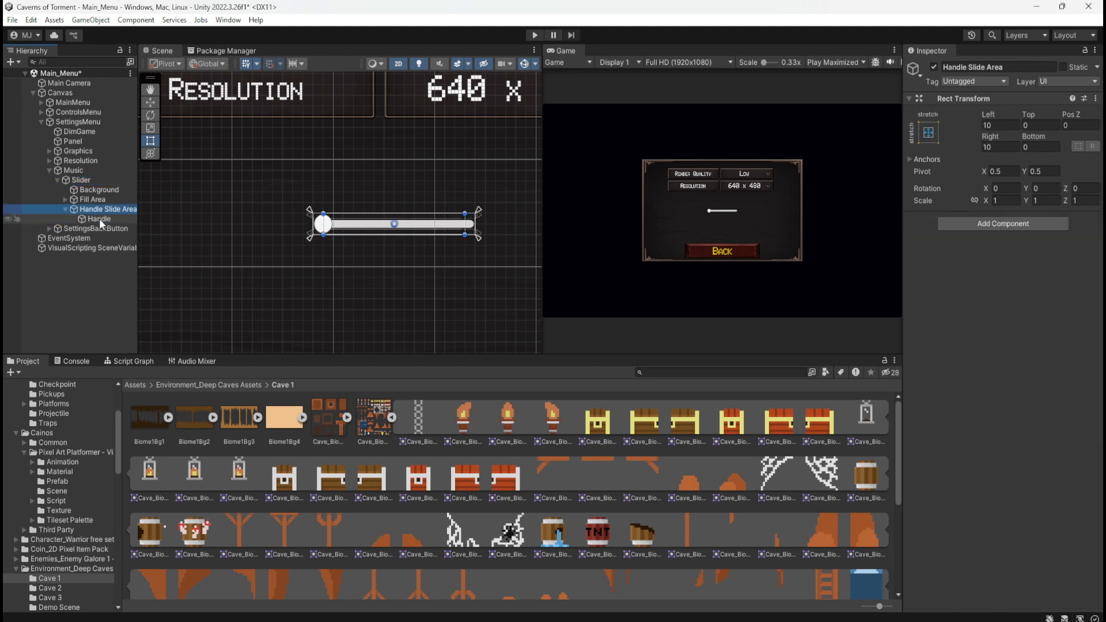
pyautogui.click(99, 218)
pyautogui.click(503, 425)
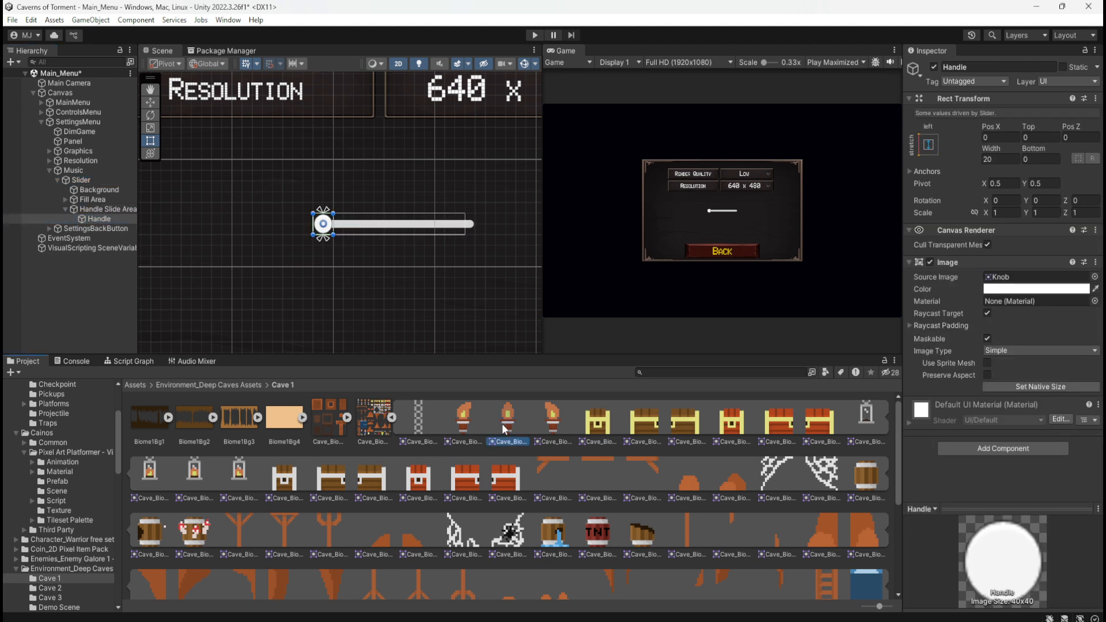
pyautogui.moveTo(502, 423); pyautogui.dragTo(1031, 278)
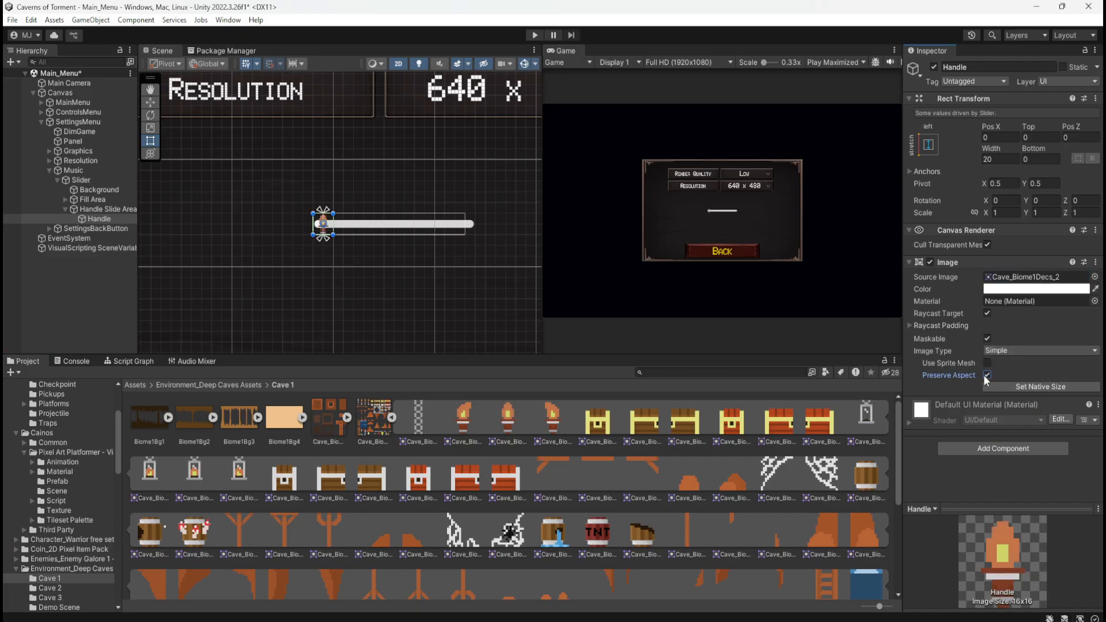
pyautogui.scroll(6, 364, 227)
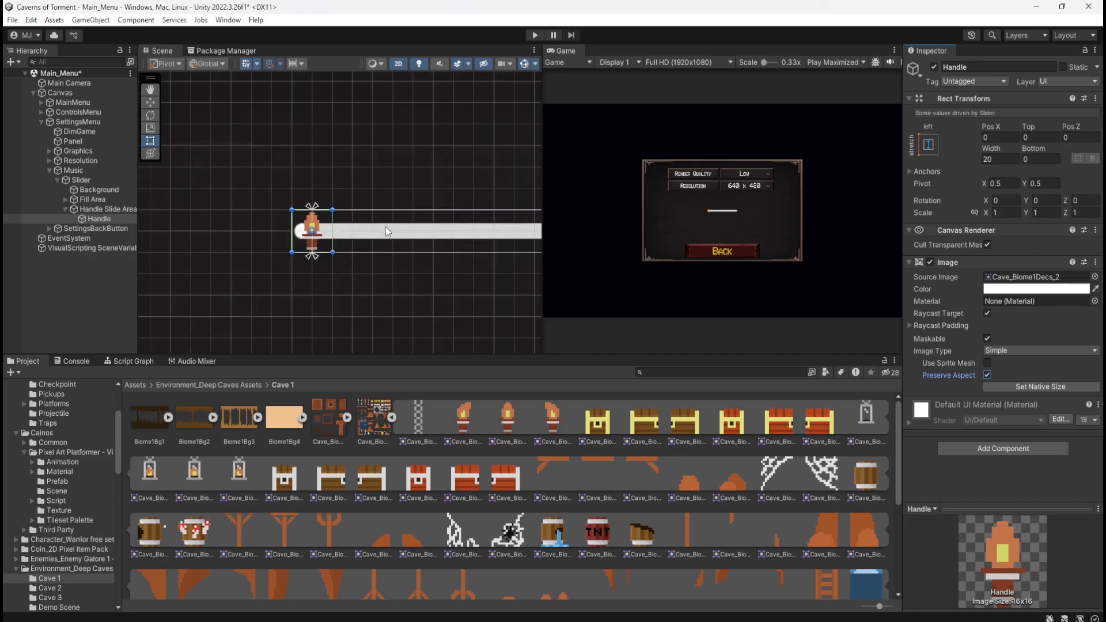
pyautogui.scroll(4, 262, 236)
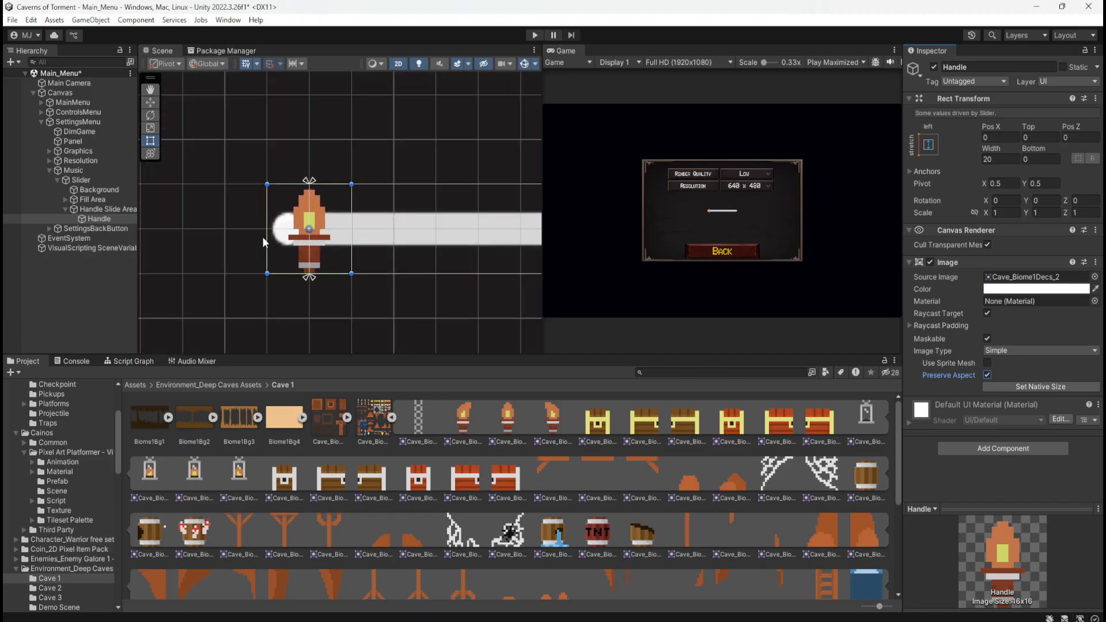
pyautogui.scroll(-2, 261, 237)
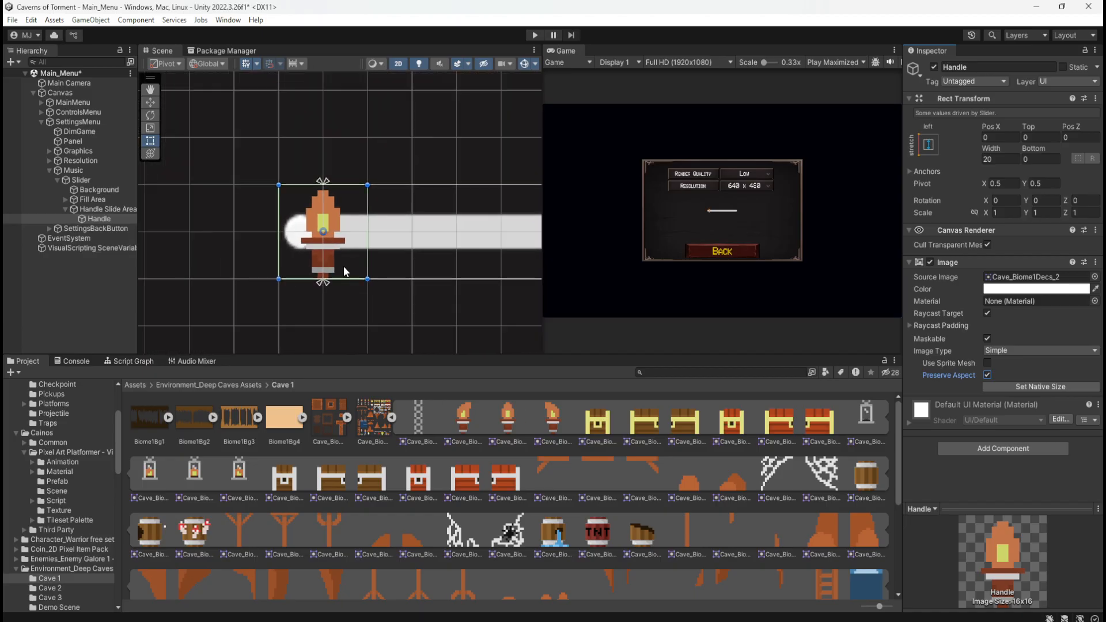
pyautogui.scroll(-1, 234, 260)
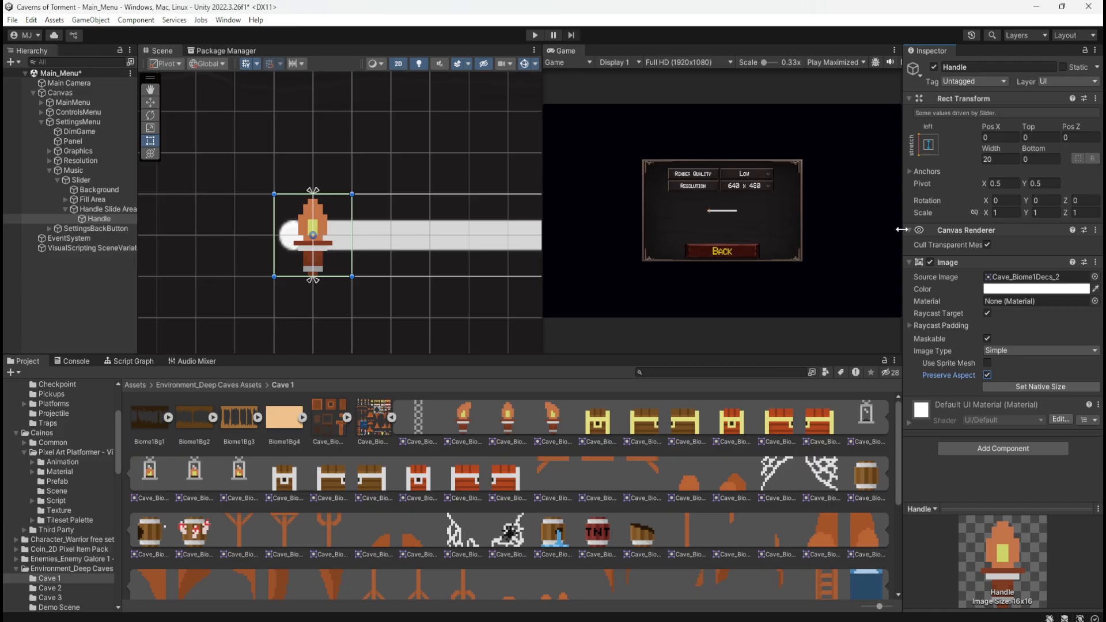
# Try an X scale of 1.5 on the torch Handle and undo it
pyautogui.click(1005, 213)
pyautogui.write('1.5')
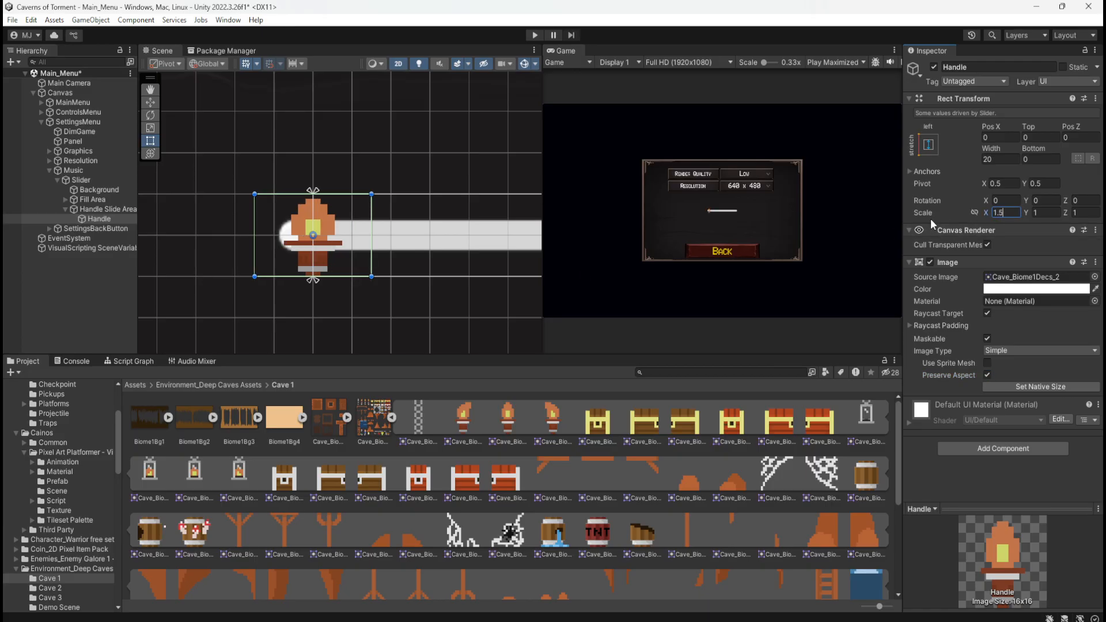
pyautogui.hotkey('ctrl', 'z')
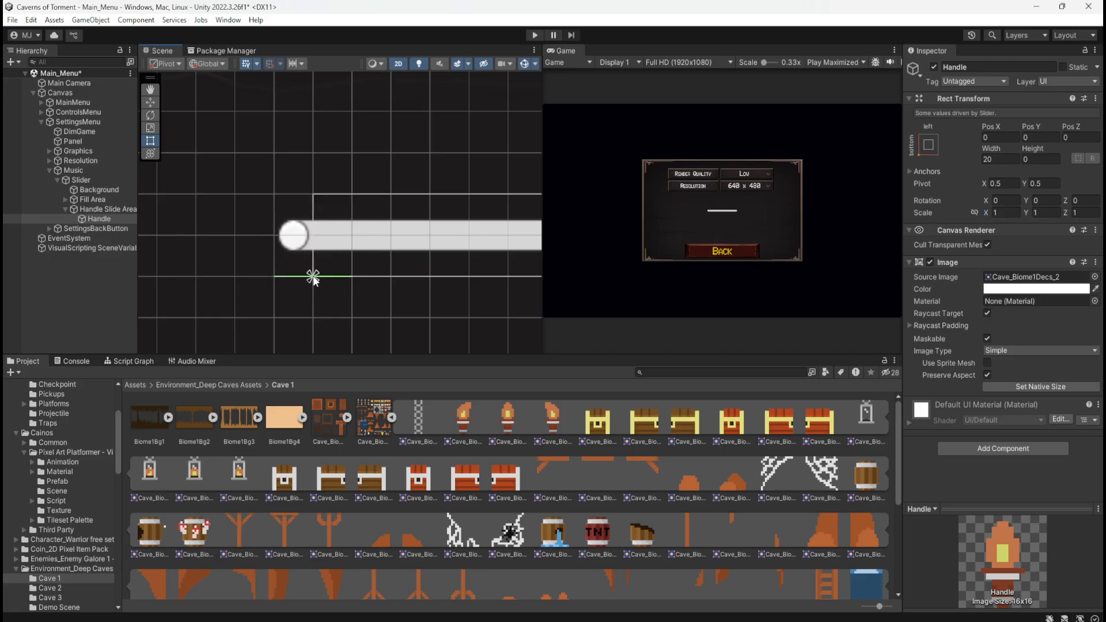
pyautogui.click(346, 299)
pyautogui.click(109, 219)
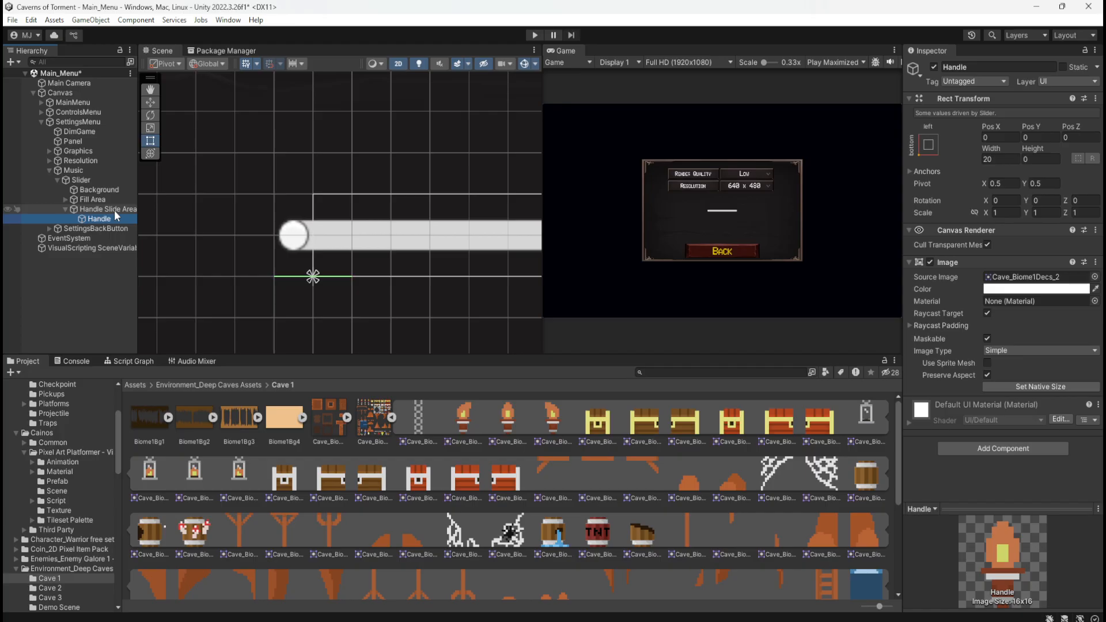
# Replace the Slider under Music by deleting it and adding a new UI Slider to Music
pyautogui.click(95, 182)
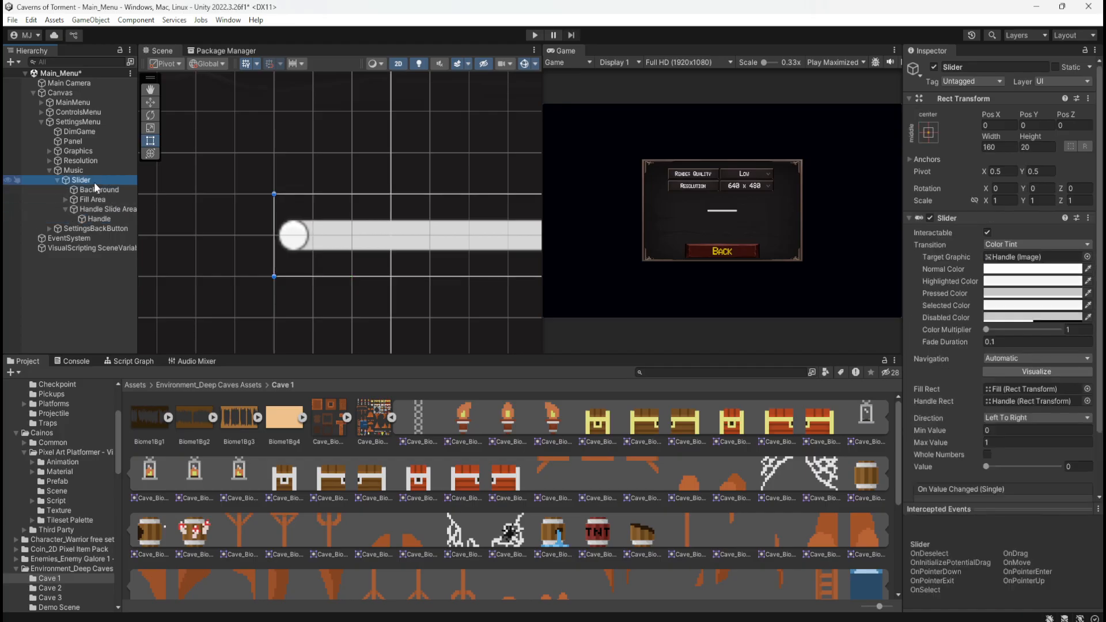
pyautogui.press('Delete')
pyautogui.rightClick(76, 170)
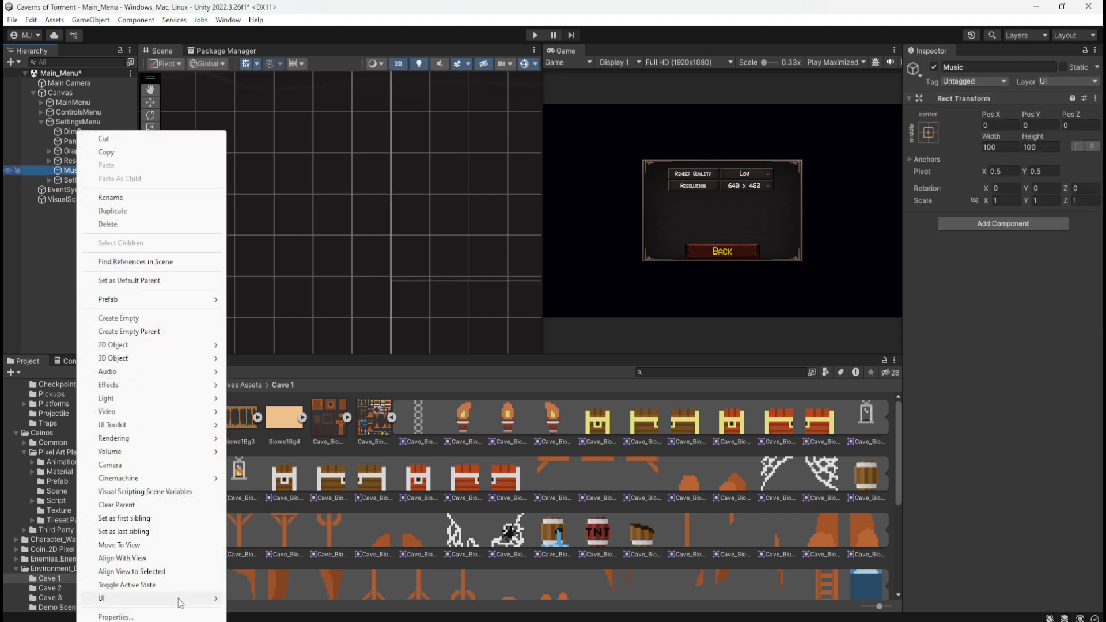
pyautogui.moveTo(178, 599)
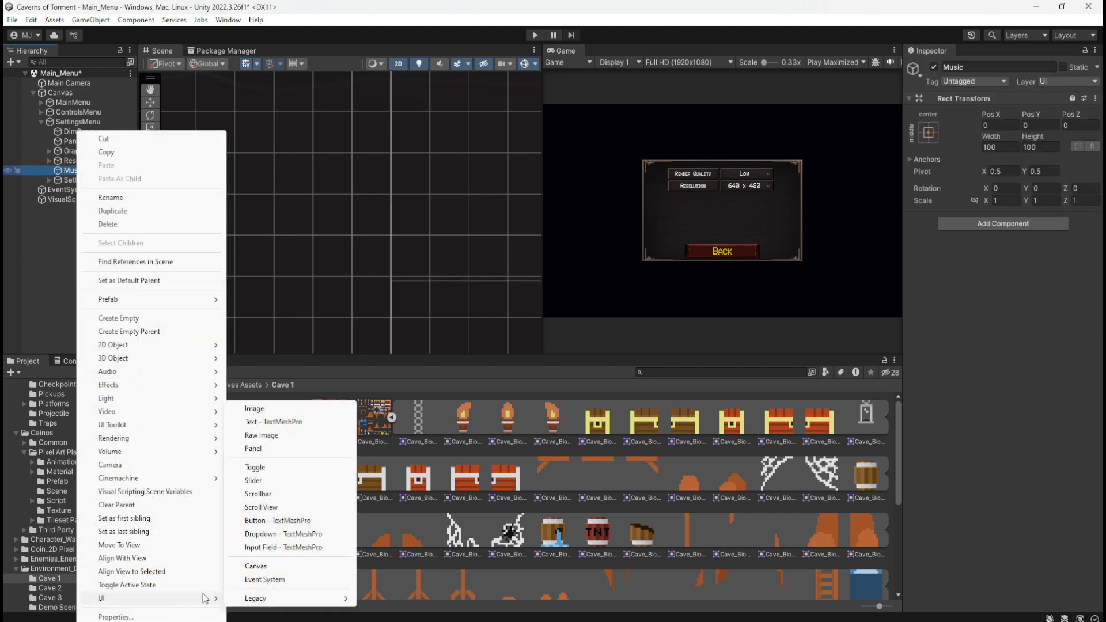
pyautogui.click(264, 482)
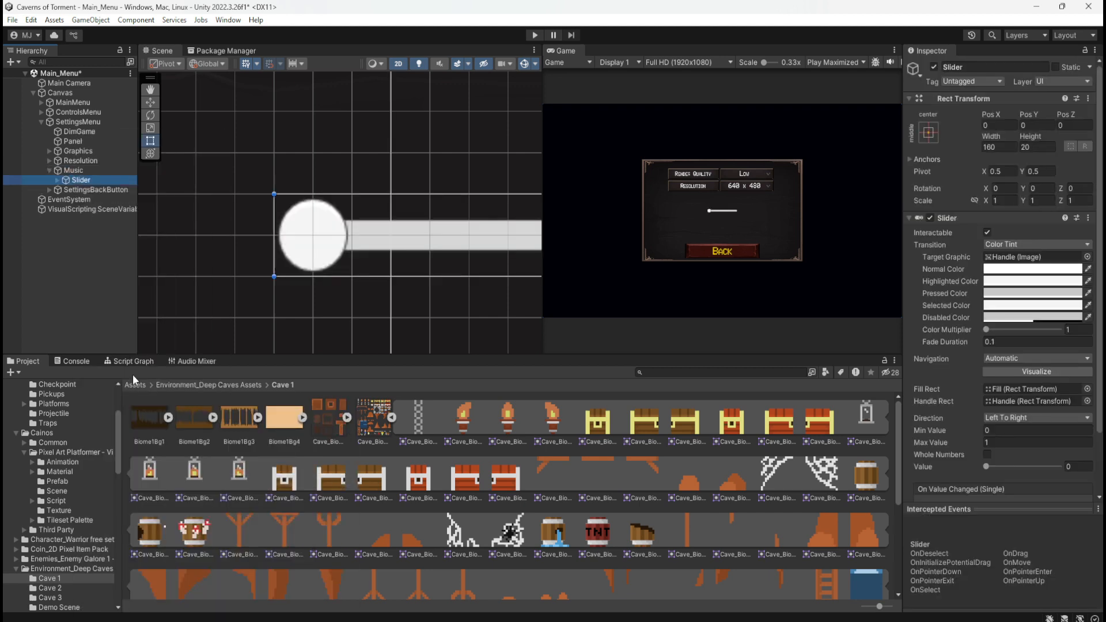
# Enable Preserve Aspect on the new slider's Handle and assign the Cave_Biome1Decs_2 torch sprite as its source image
pyautogui.click(56, 180)
pyautogui.click(65, 209)
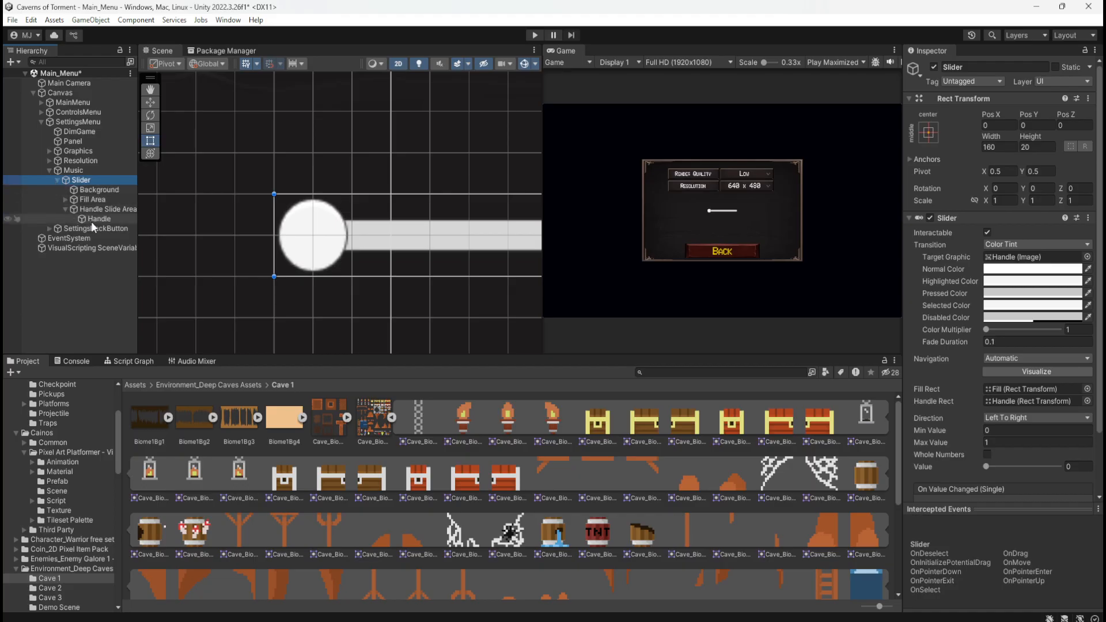
pyautogui.click(92, 218)
pyautogui.click(987, 375)
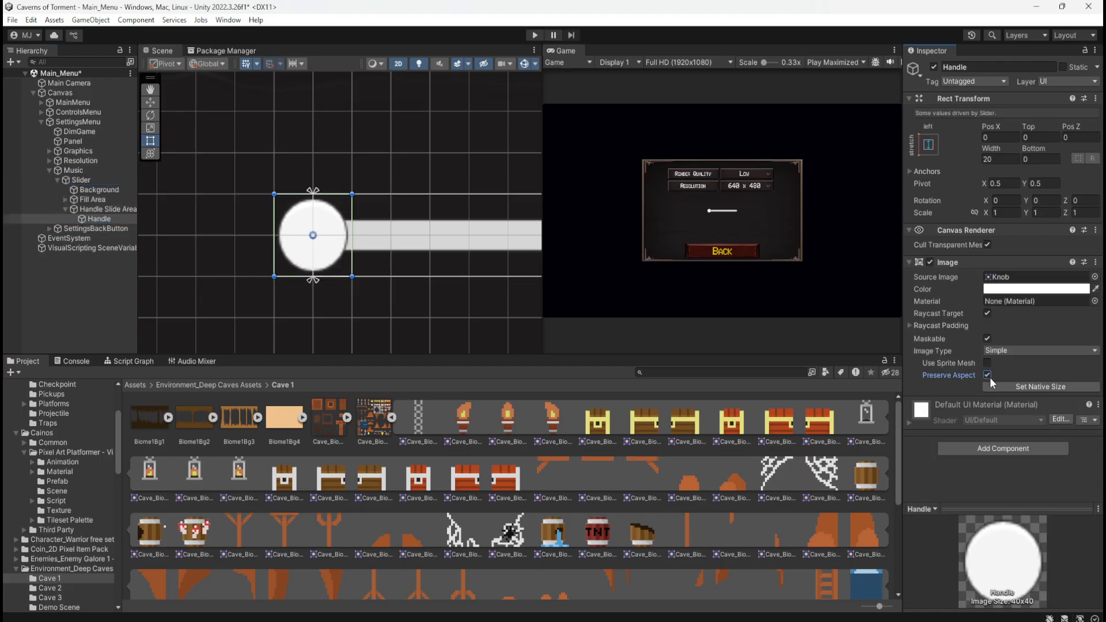
pyautogui.moveTo(905, 405); pyautogui.dragTo(1022, 278)
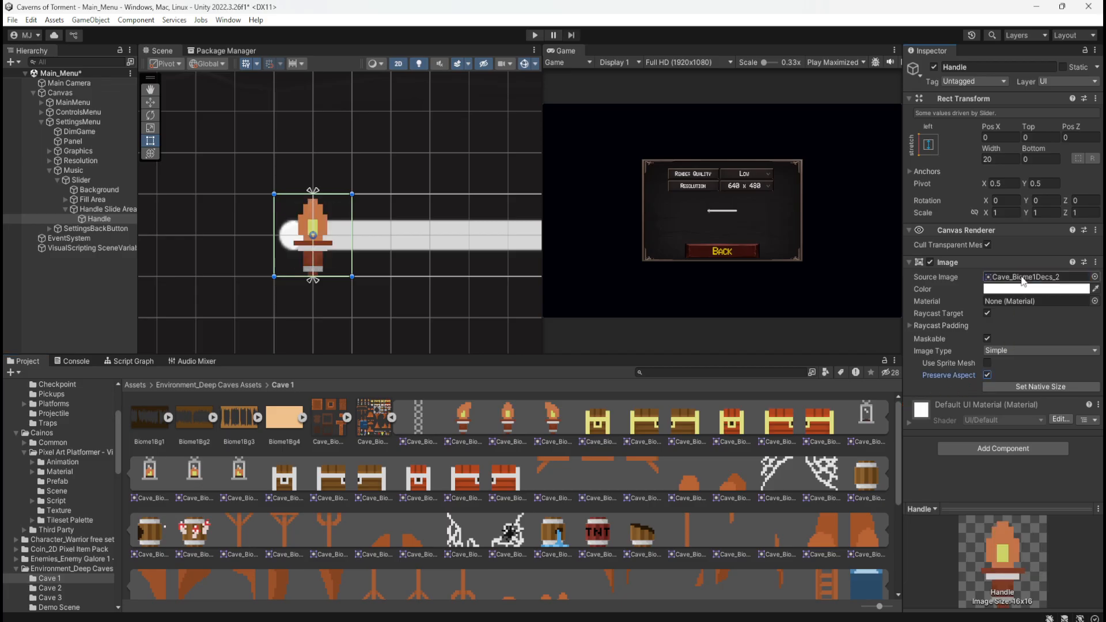
# Try a proportionally linked scale of 1.5 on the Handle, undo it, and redo the scale change
pyautogui.click(974, 213)
pyautogui.click(1001, 212)
pyautogui.write('1.5')
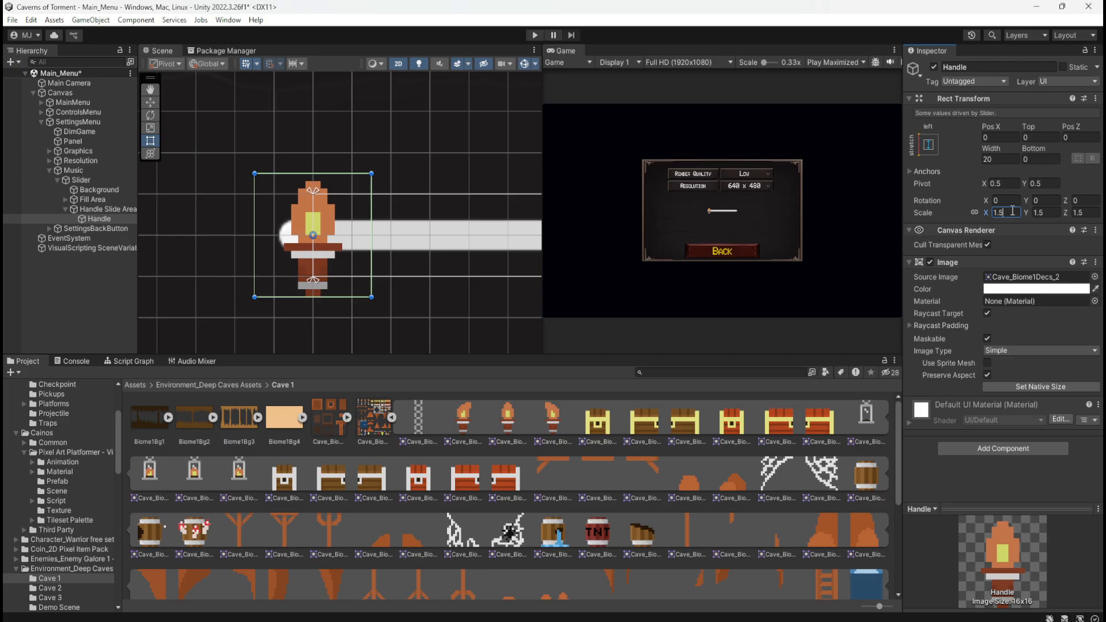
pyautogui.hotkey('ctrl', 'z')
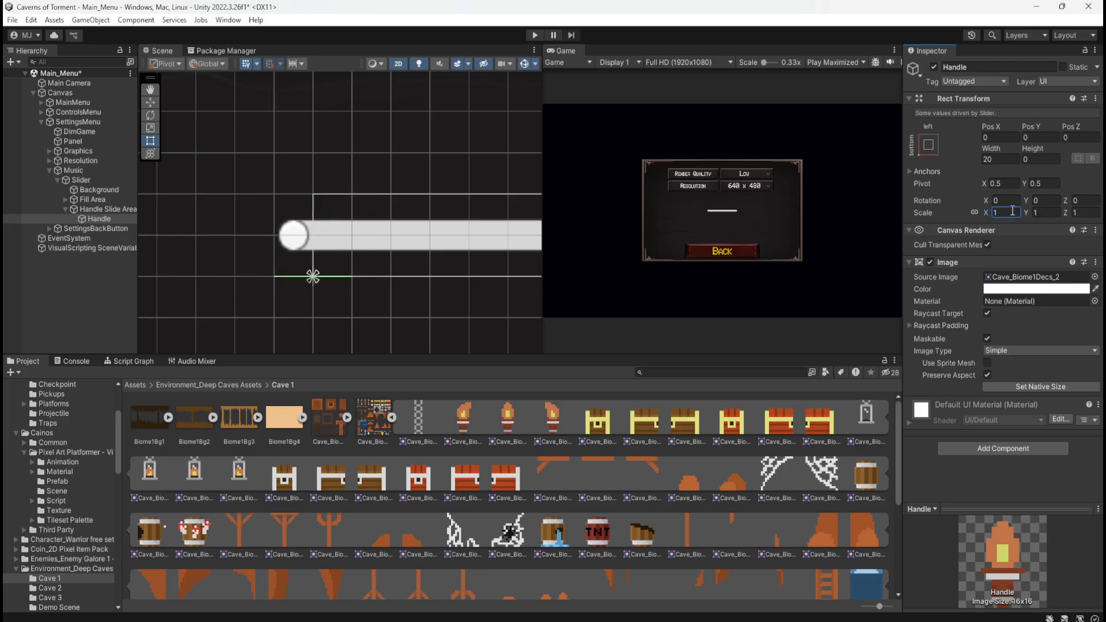
pyautogui.click(38, 20)
pyautogui.click(46, 48)
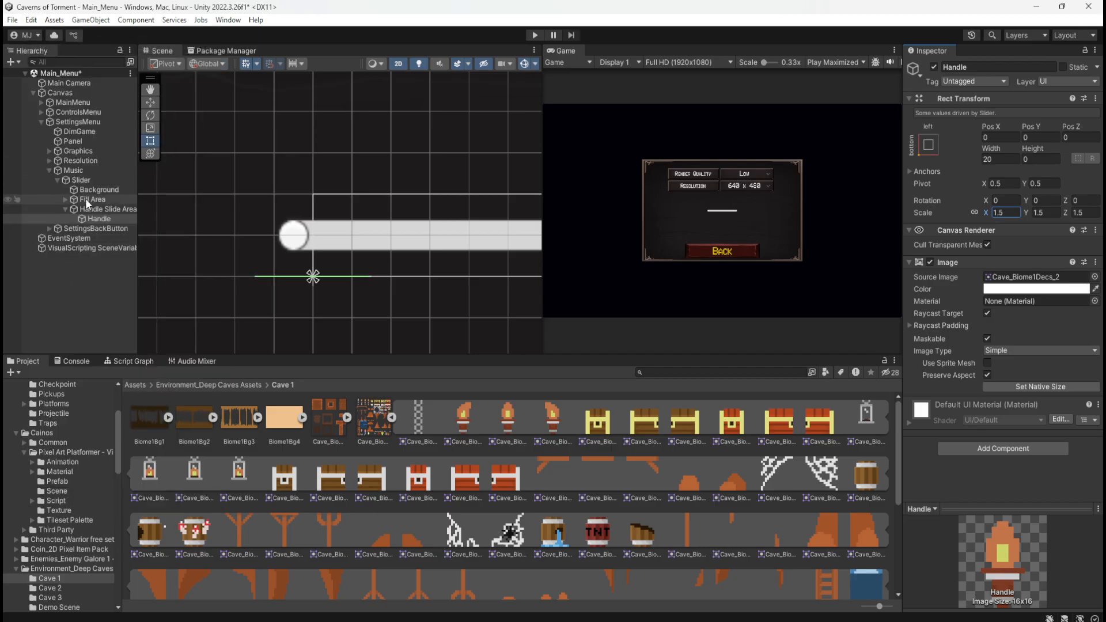
# Delete the Slider under Music again and add a new default UI Slider as a child of Music
pyautogui.click(80, 180)
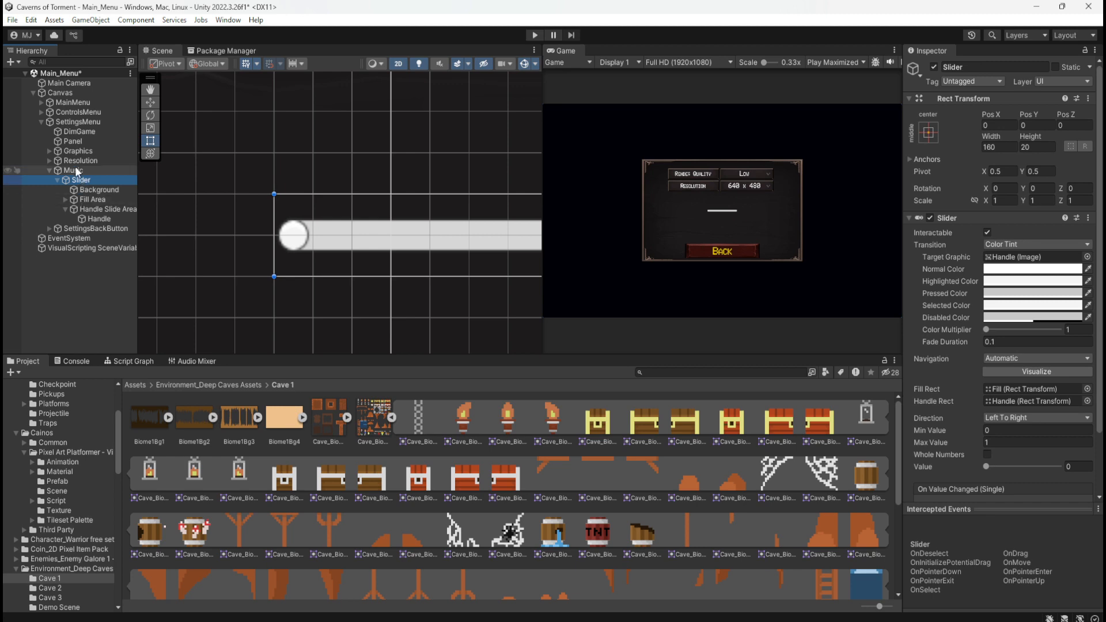
pyautogui.press('Delete')
pyautogui.rightClick(76, 171)
pyautogui.moveTo(150, 598)
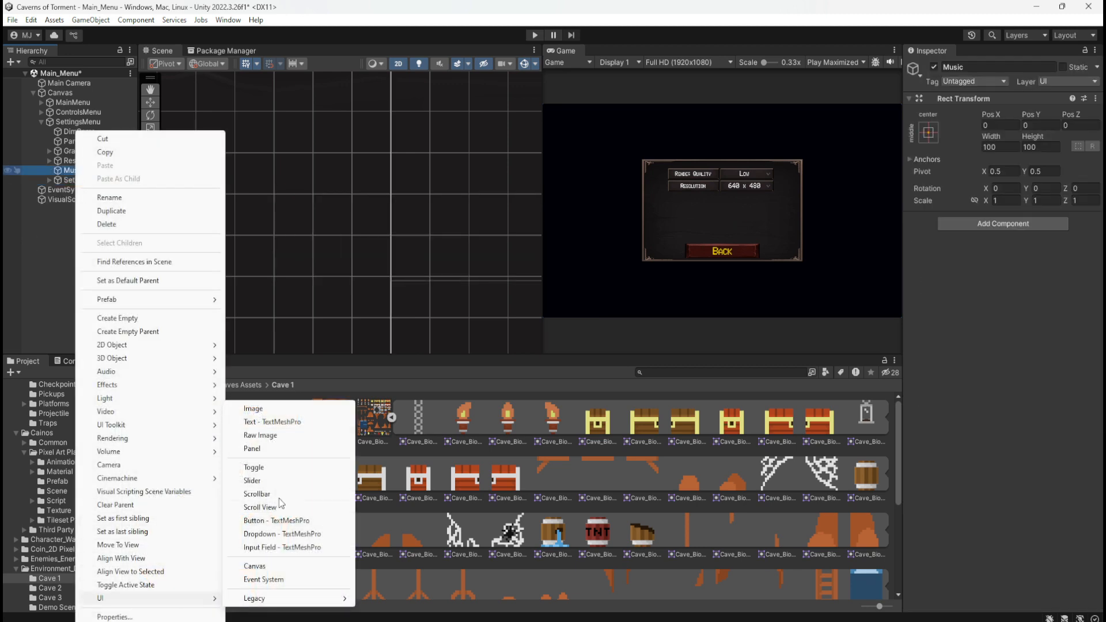
pyautogui.click(275, 478)
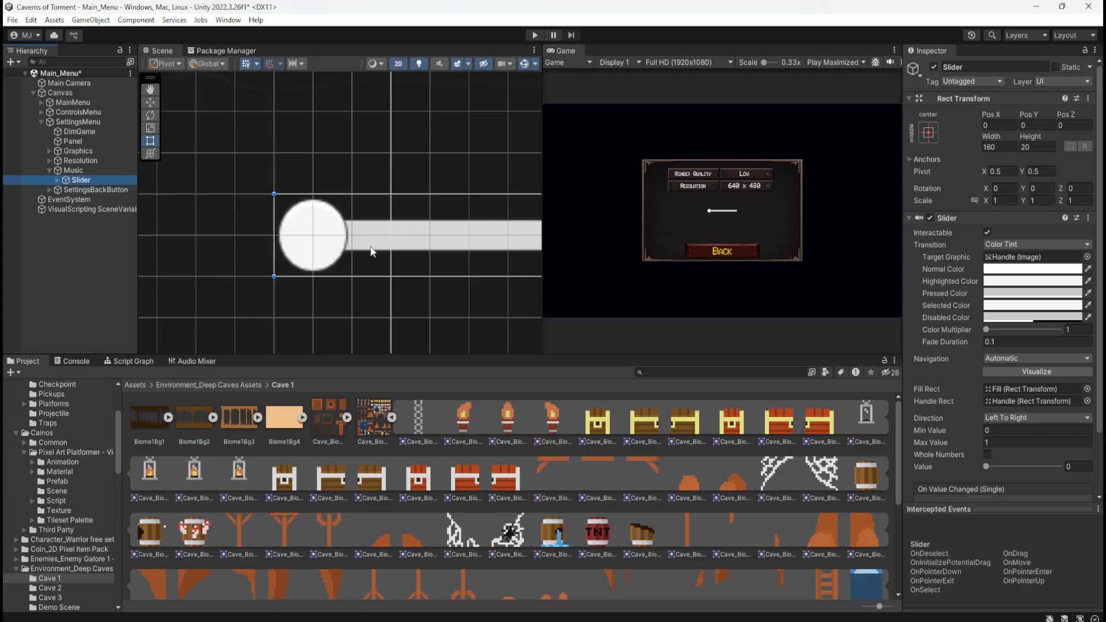
pyautogui.scroll(-3, 192, 271)
pyautogui.scroll(-2, 198, 267)
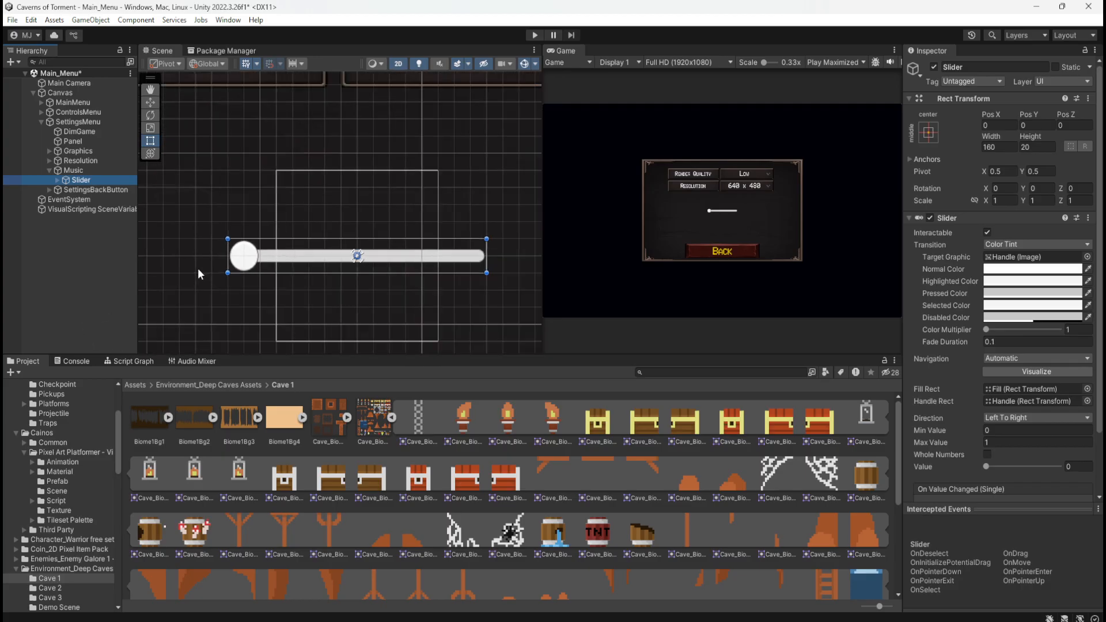
pyautogui.scroll(-2, 342, 227)
pyautogui.scroll(-2, 343, 223)
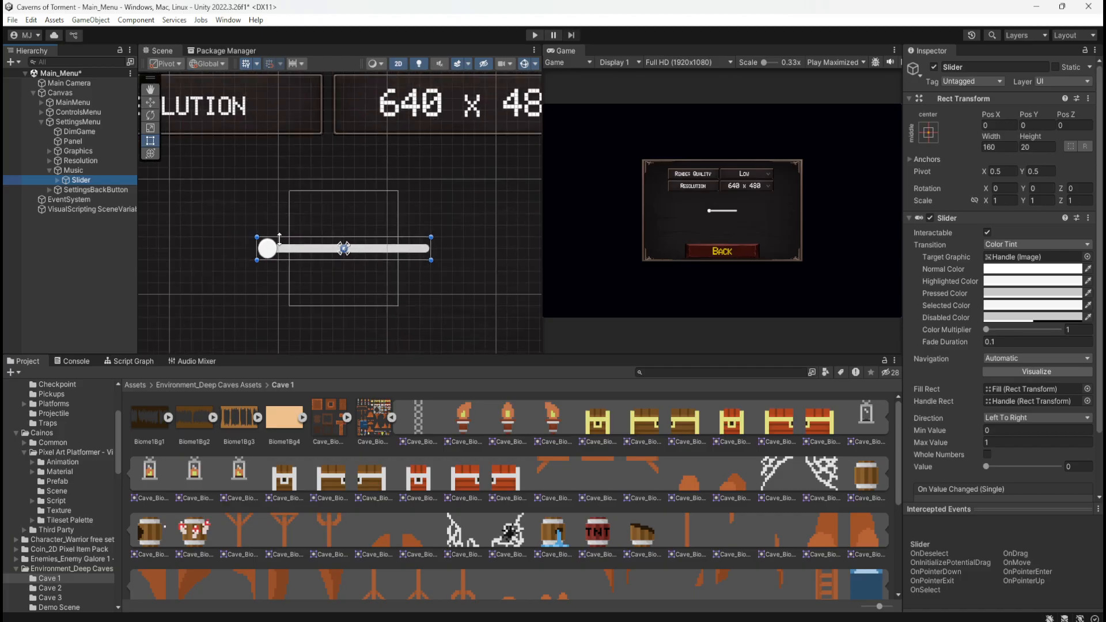
# Scale the new Slider under Music proportionally to 3 on all axes and deselect it
pyautogui.scroll(3, 229, 229)
pyautogui.scroll(-3, 391, 282)
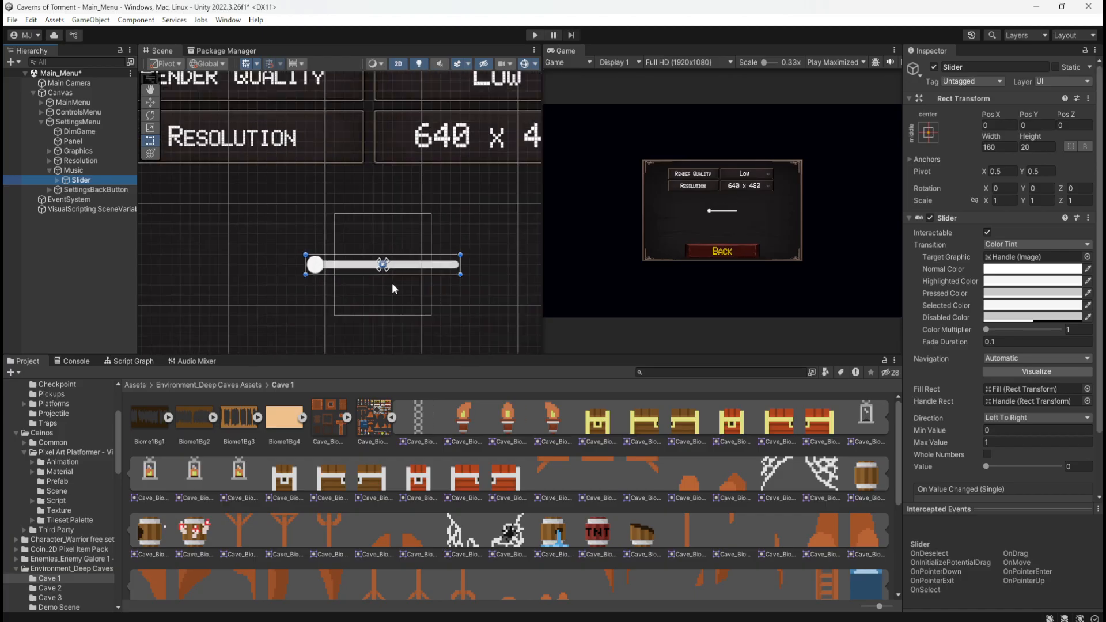
pyautogui.scroll(-1, 304, 261)
pyautogui.scroll(-2, 253, 254)
pyautogui.scroll(-1, 413, 258)
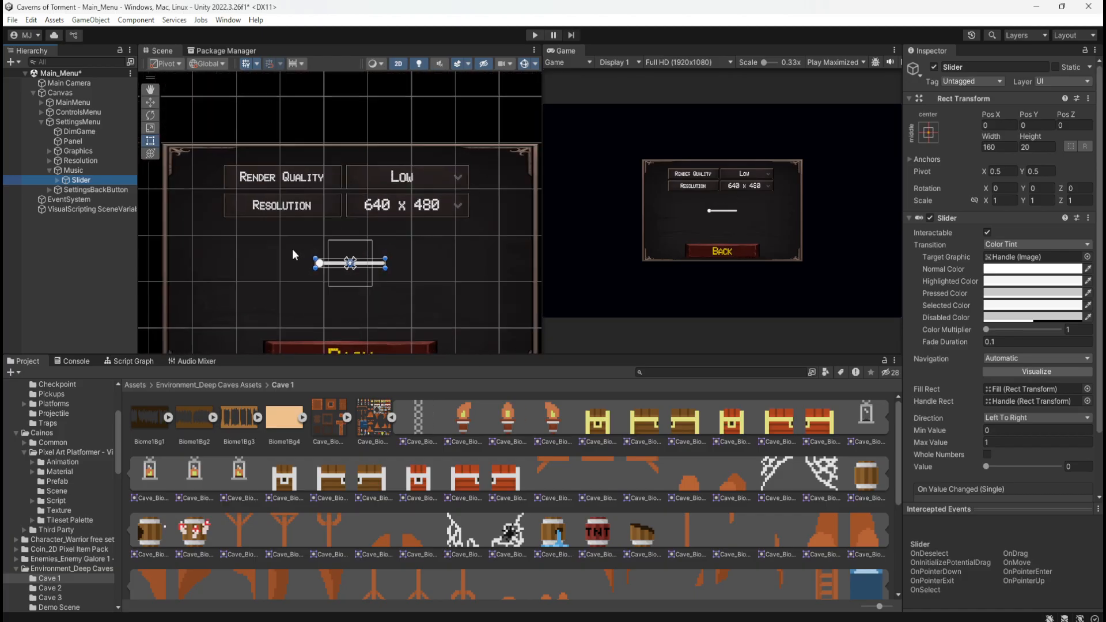
pyautogui.scroll(2, 296, 259)
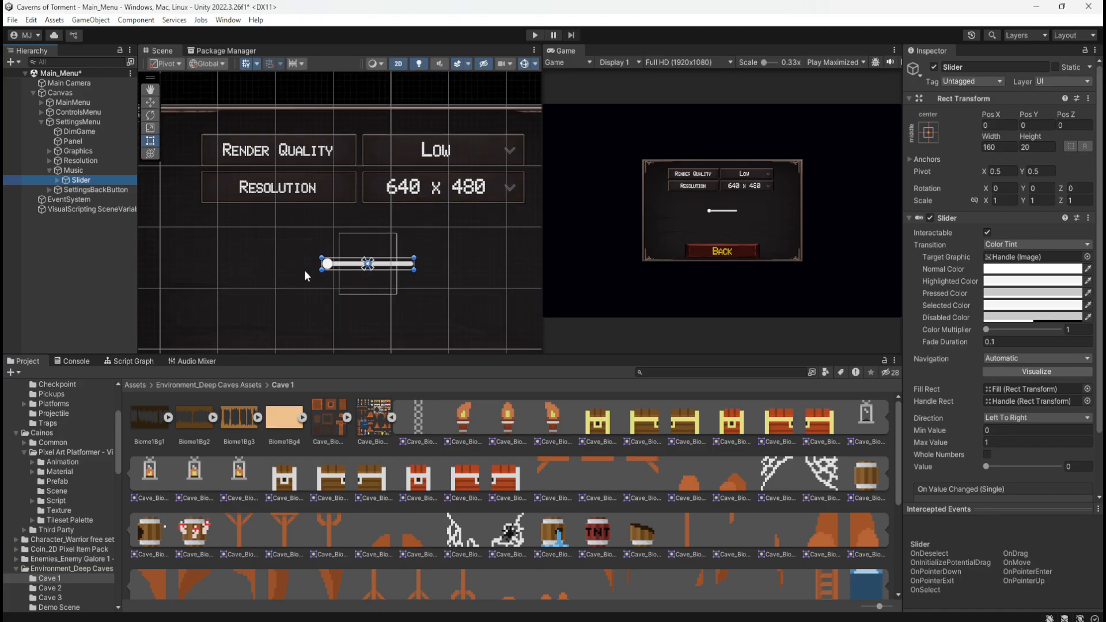
pyautogui.click(995, 200)
pyautogui.moveTo(986, 202); pyautogui.dragTo(1018, 206)
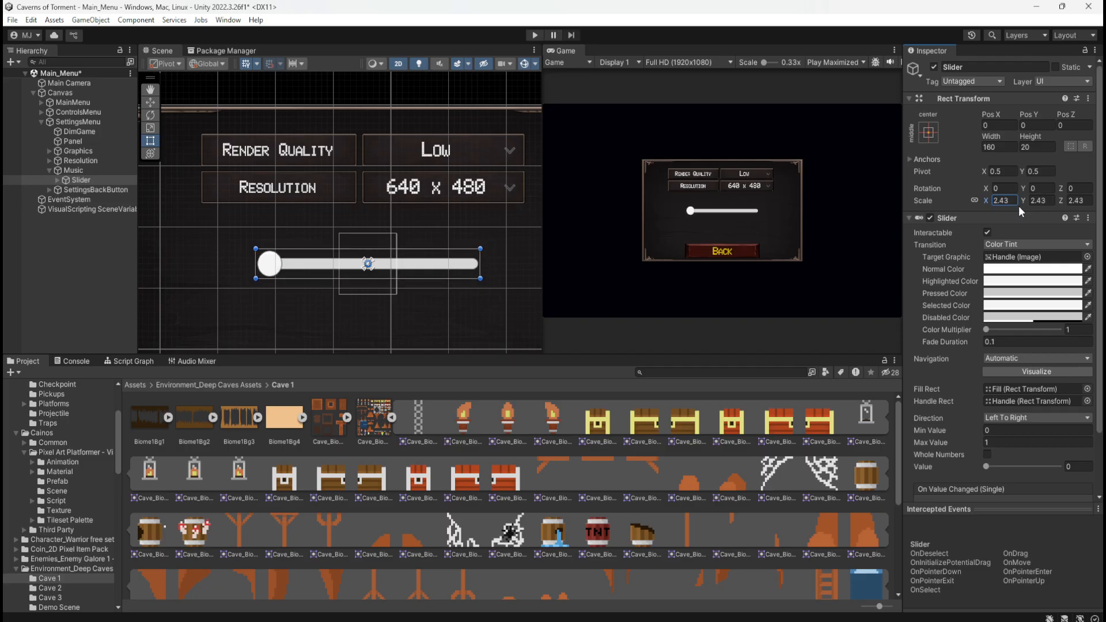
pyautogui.doubleClick(1018, 206)
pyautogui.write('3')
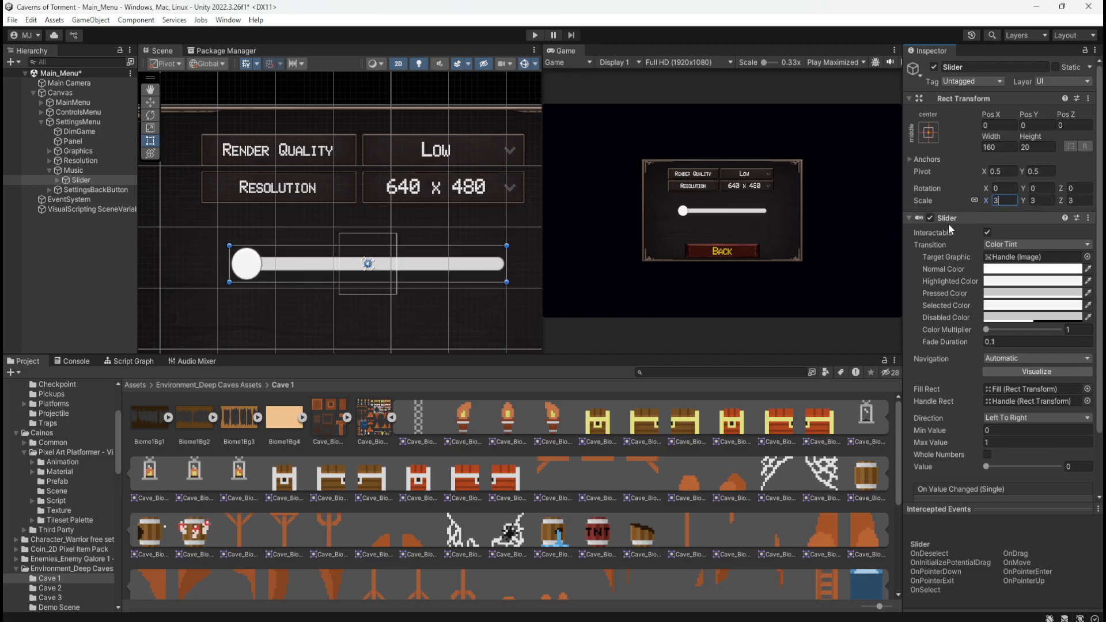
pyautogui.click(123, 284)
pyautogui.scroll(-9, 371, 185)
pyautogui.scroll(5, 303, 258)
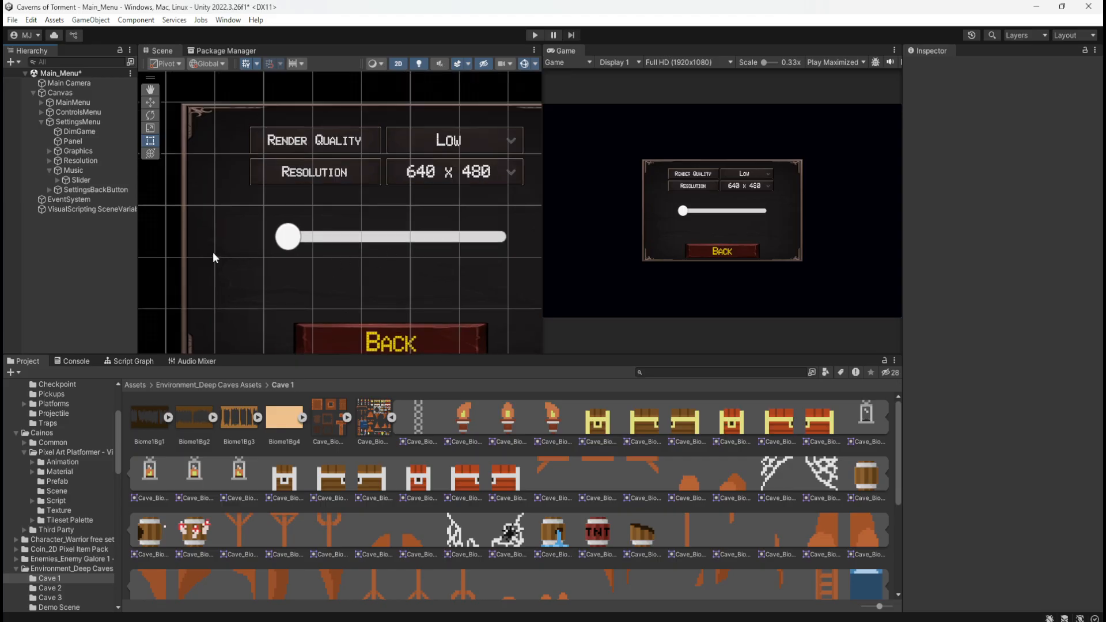
pyautogui.scroll(-6, 195, 250)
pyautogui.scroll(8, 450, 209)
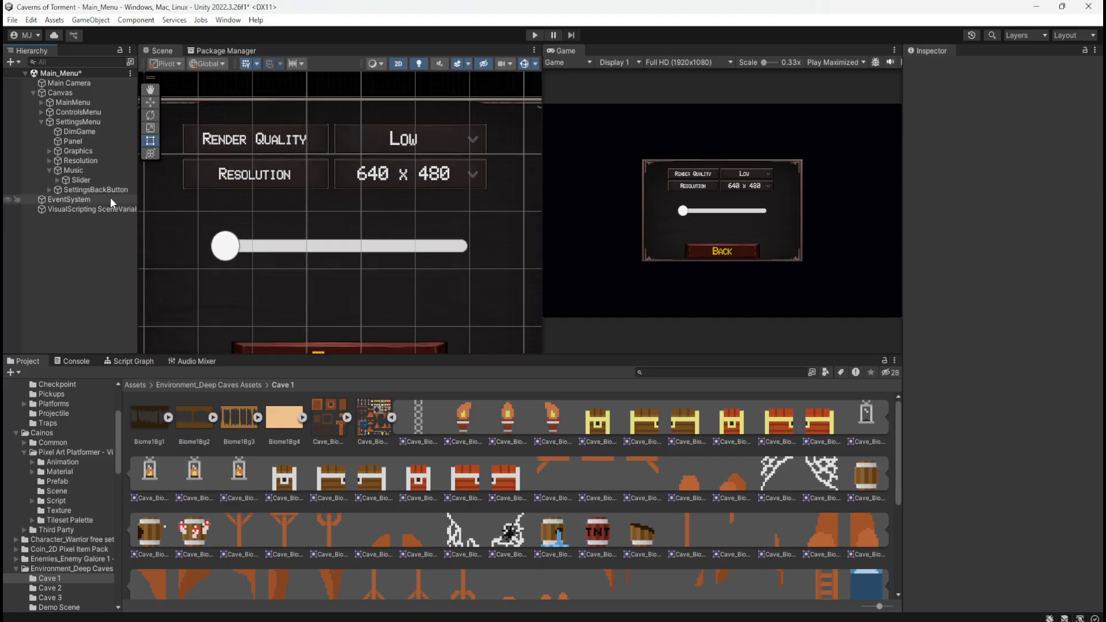
# Try a proportionally linked scale of 0 on the Slider and restore it to 3
pyautogui.click(98, 179)
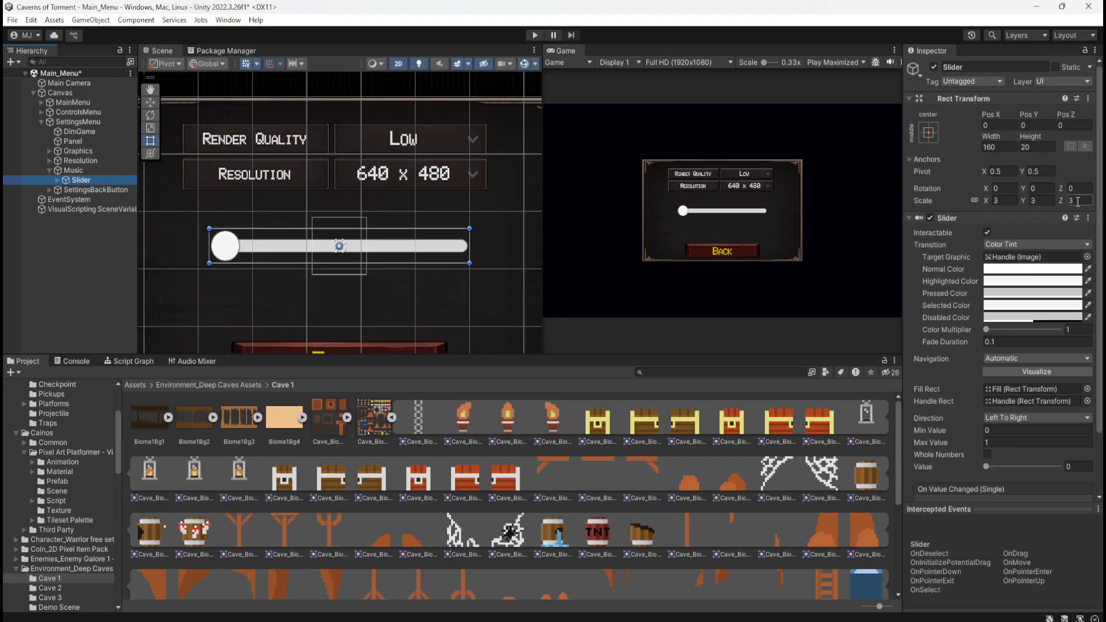
pyautogui.click(1078, 201)
pyautogui.write('0')
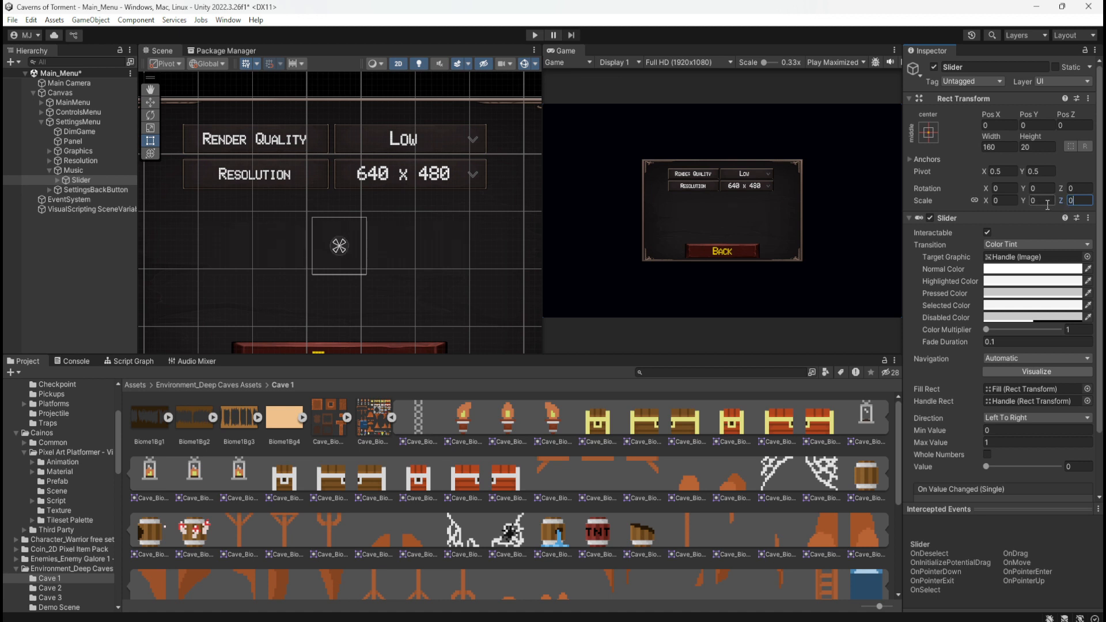
pyautogui.press('BackSpace')
pyautogui.write('3')
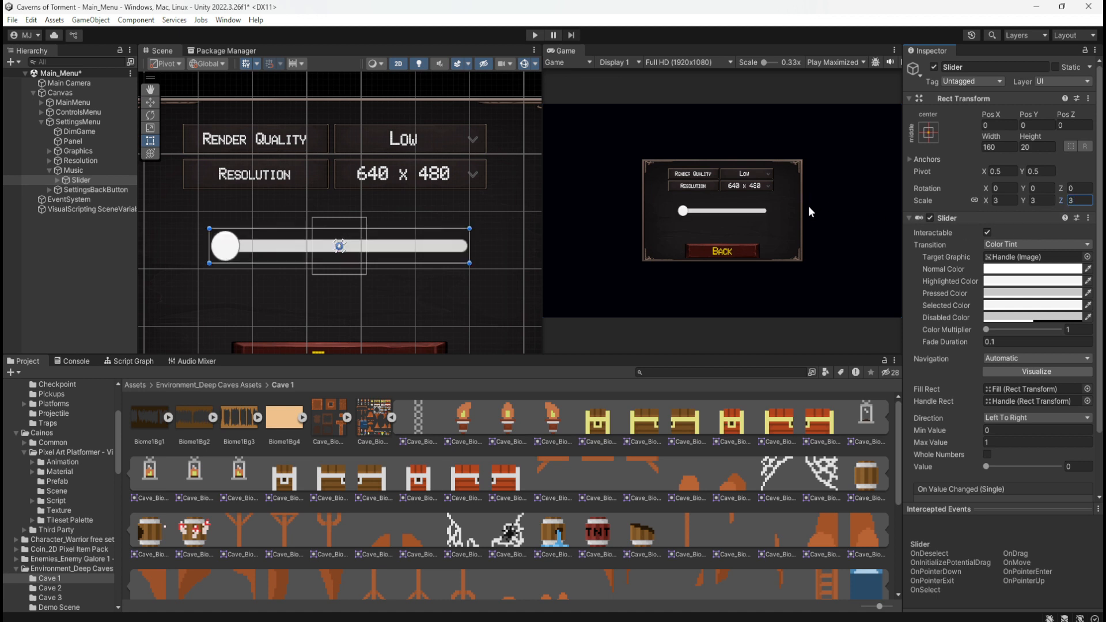
# Unlink the Slider's scale axes and try a scale of 2 on Y and X in turn, restoring each to 3
pyautogui.click(974, 201)
pyautogui.write('0')
pyautogui.press('BackSpace')
pyautogui.write('3')
pyautogui.click(1032, 201)
pyautogui.write('2')
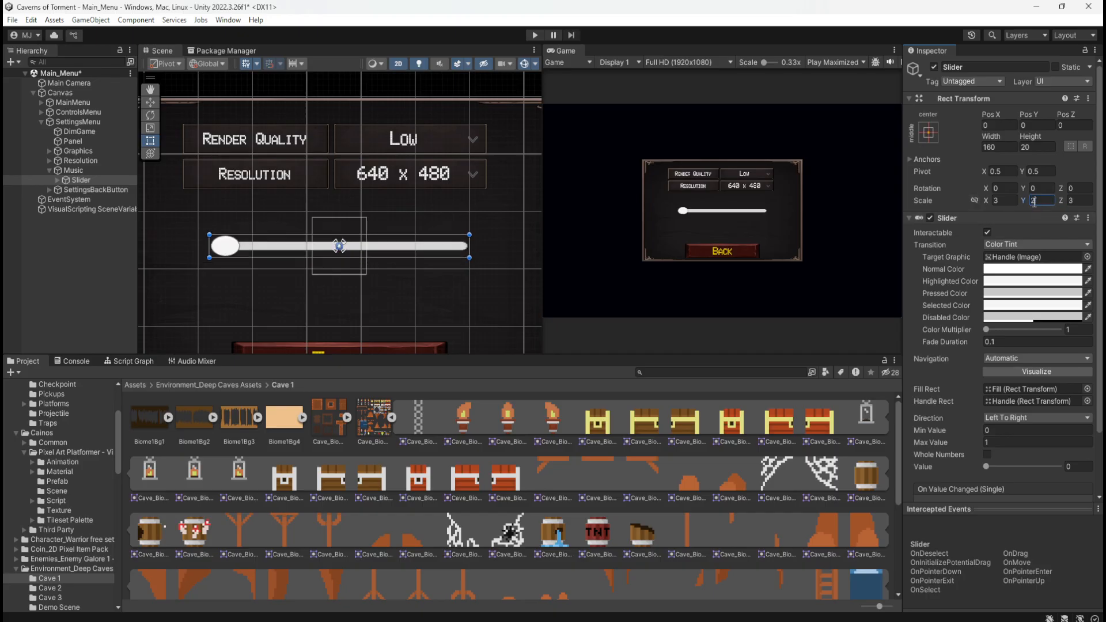
pyautogui.press('BackSpace')
pyautogui.write('3')
pyautogui.click(1002, 200)
pyautogui.write('2')
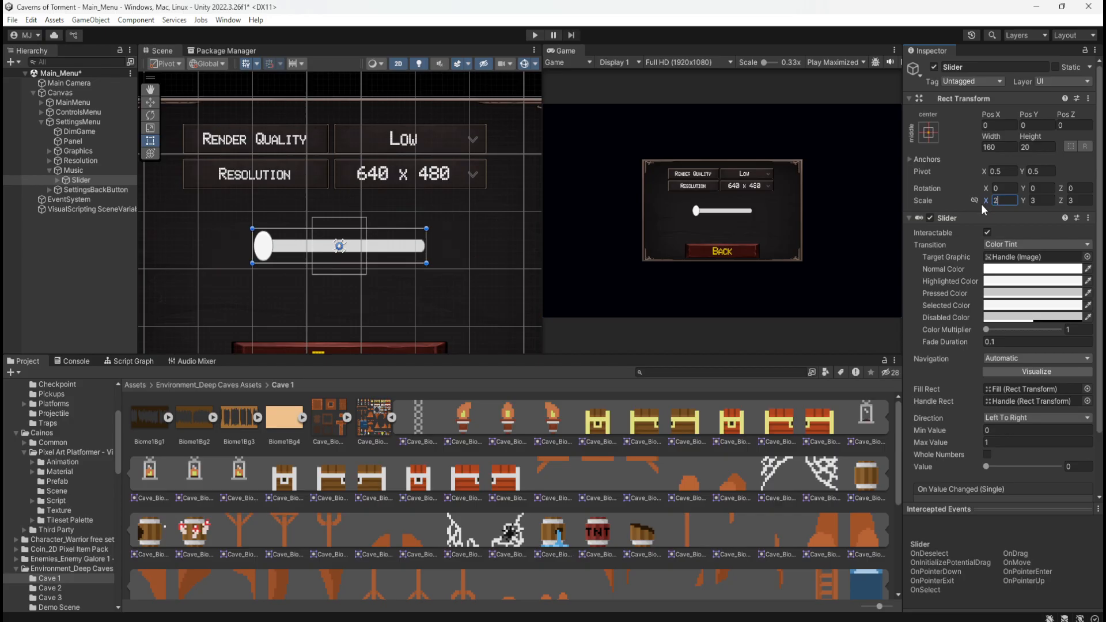
pyautogui.press('BackSpace')
pyautogui.write('3')
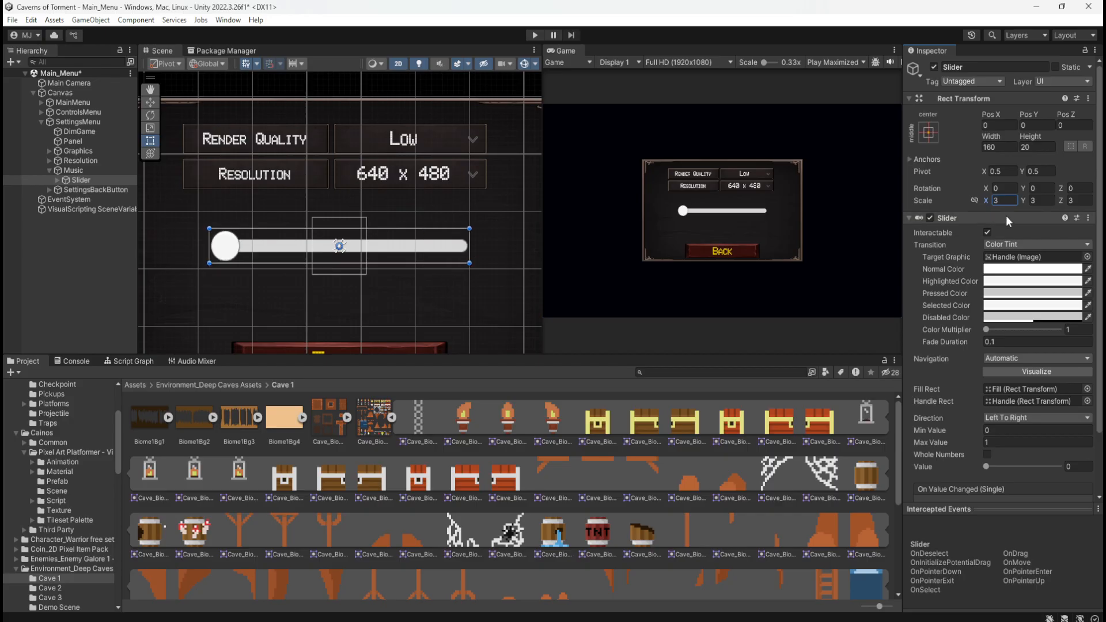
# Enable Preserve Aspect on the Image of the Slider's Handle
pyautogui.click(58, 180)
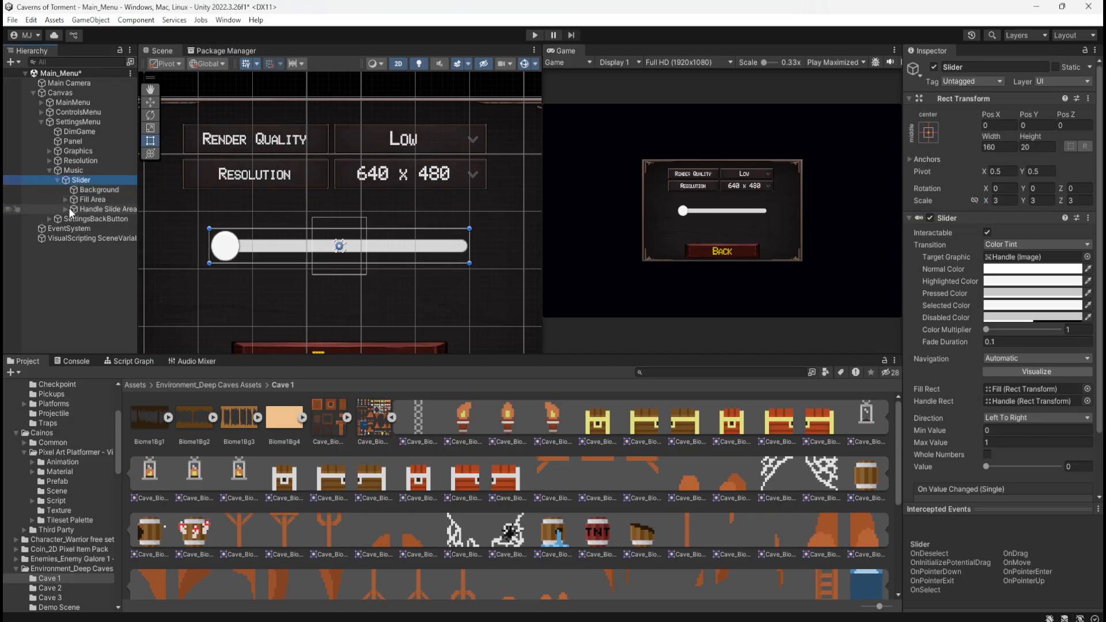
pyautogui.click(65, 209)
pyautogui.click(95, 219)
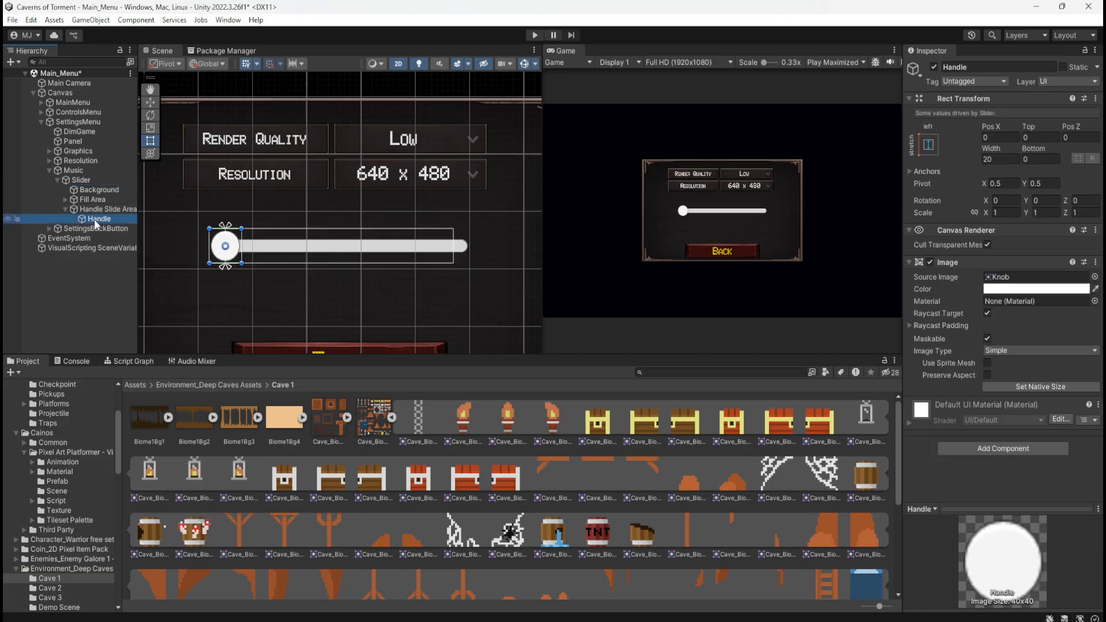
pyautogui.click(987, 375)
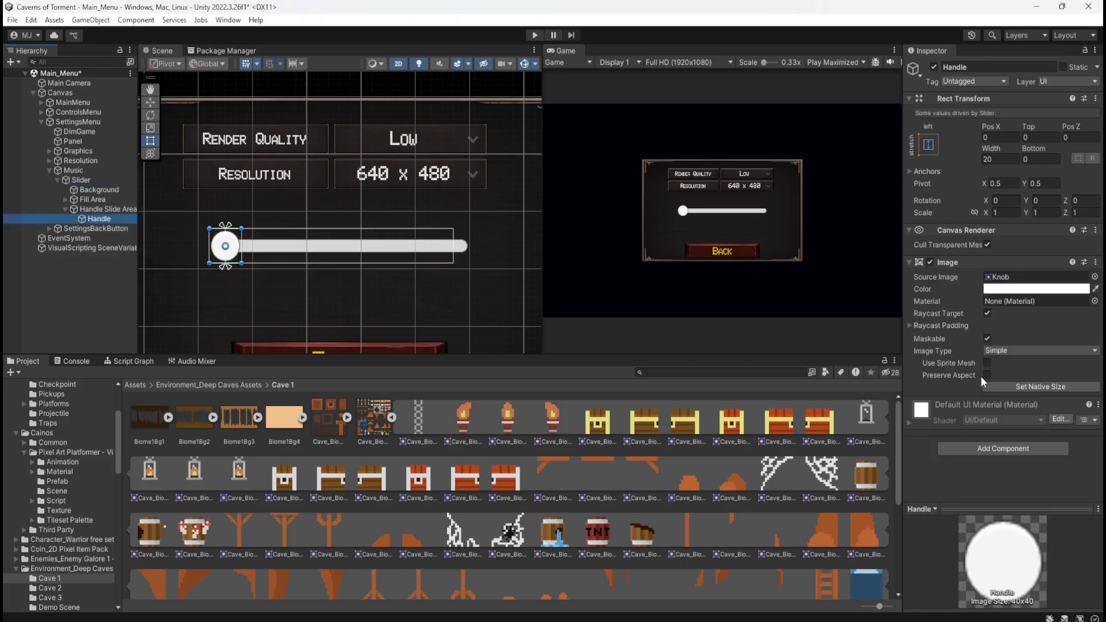
# Try an X scale of 2 on the Slider with Preserve Aspect enabled on its Handle, and restore it to 3
pyautogui.click(101, 182)
pyautogui.click(1005, 200)
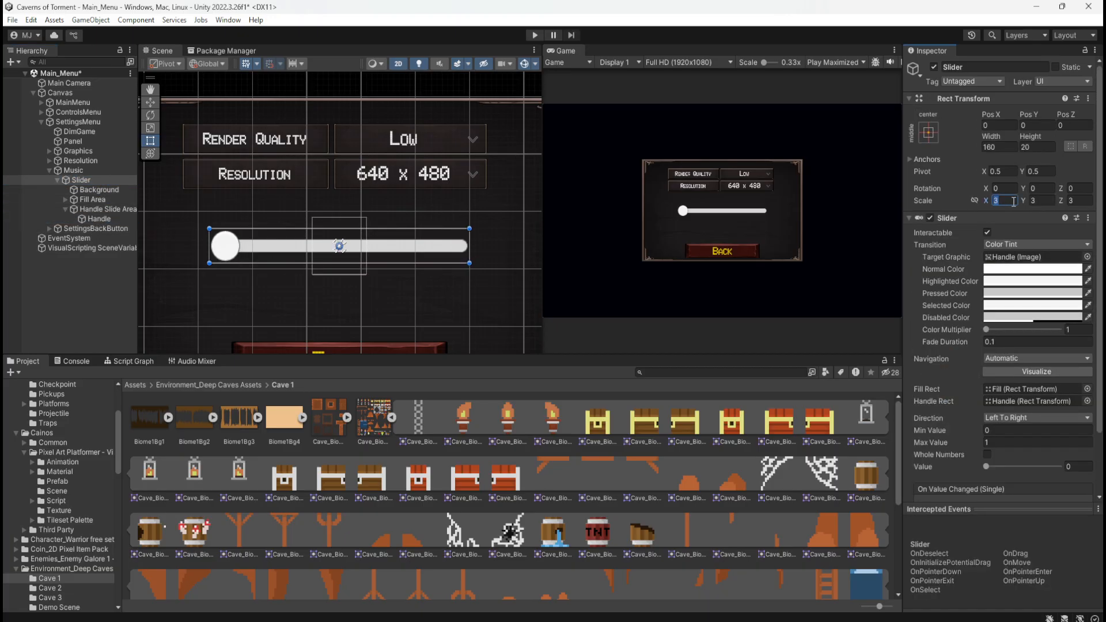
pyautogui.write('2')
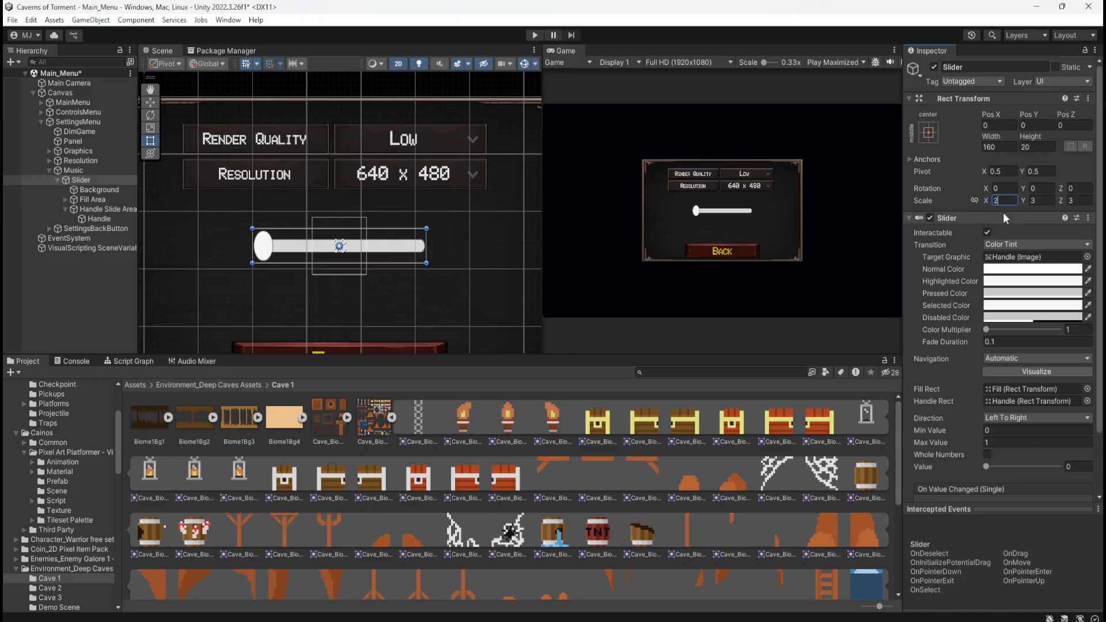
pyautogui.press('BackSpace')
pyautogui.write('3')
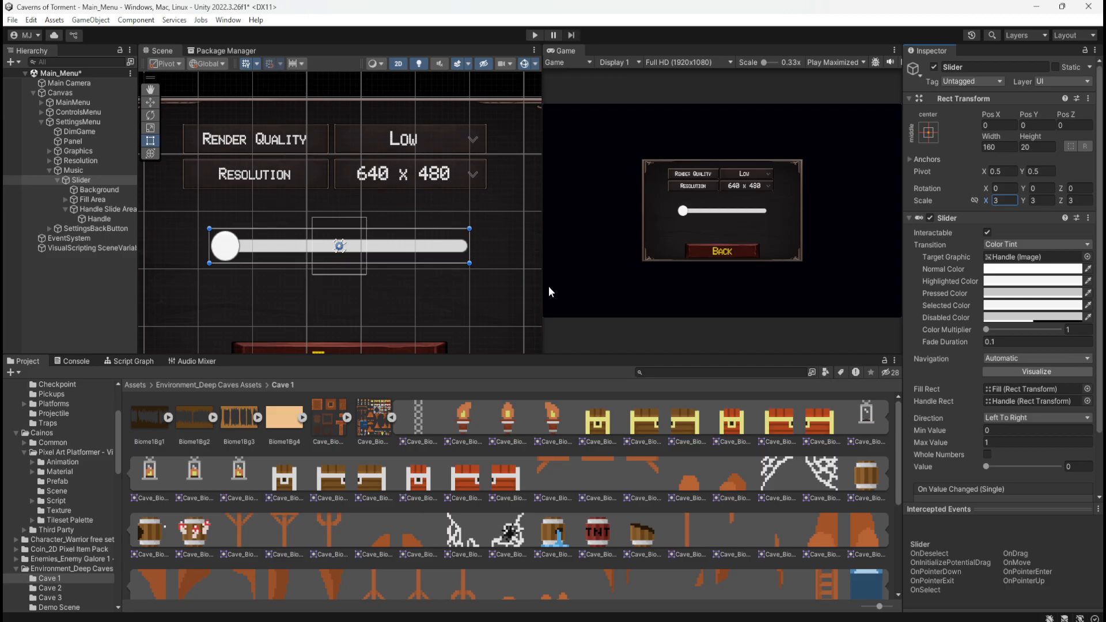
# Examine the Slider's Background object, then the Slider component's settings, testing Value and returning it to 0 and viewing the Direction options
pyautogui.click(97, 190)
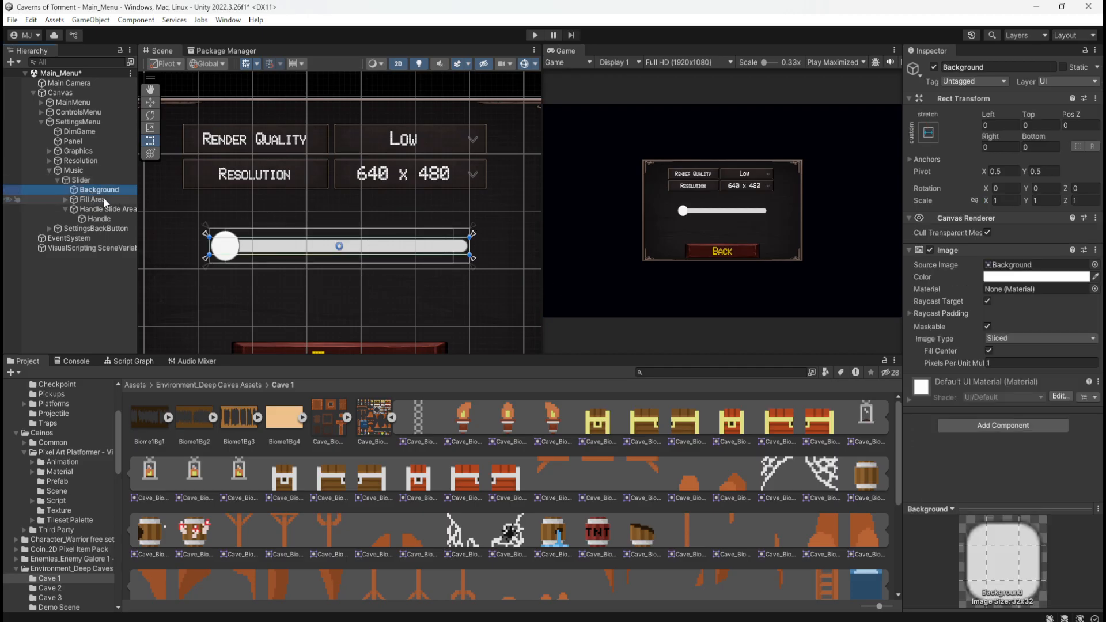
pyautogui.click(106, 181)
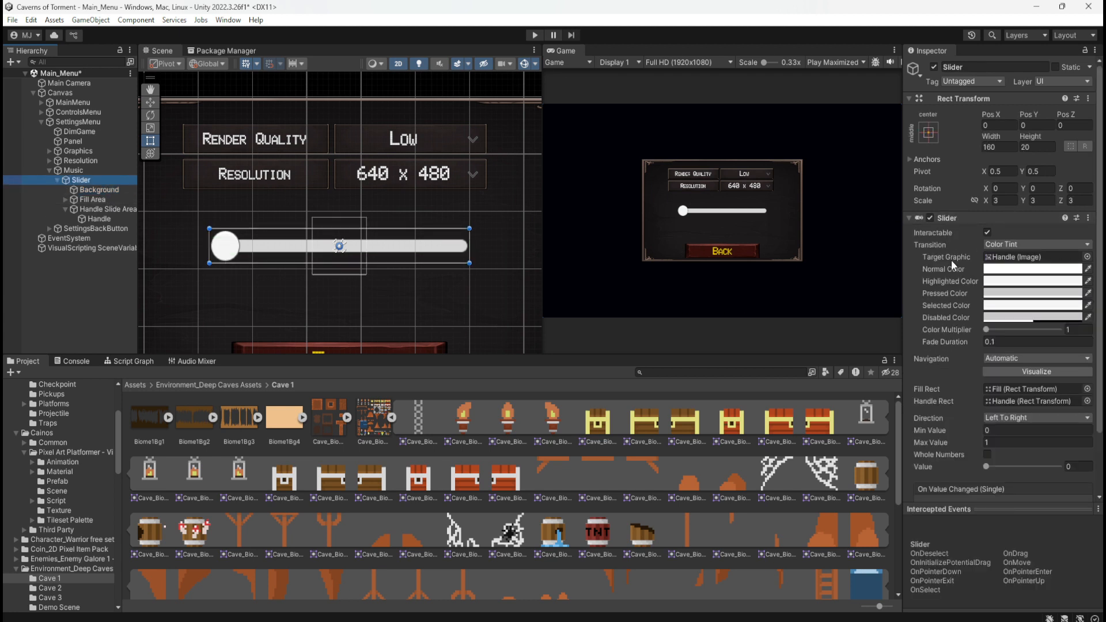
pyautogui.scroll(-3, 944, 359)
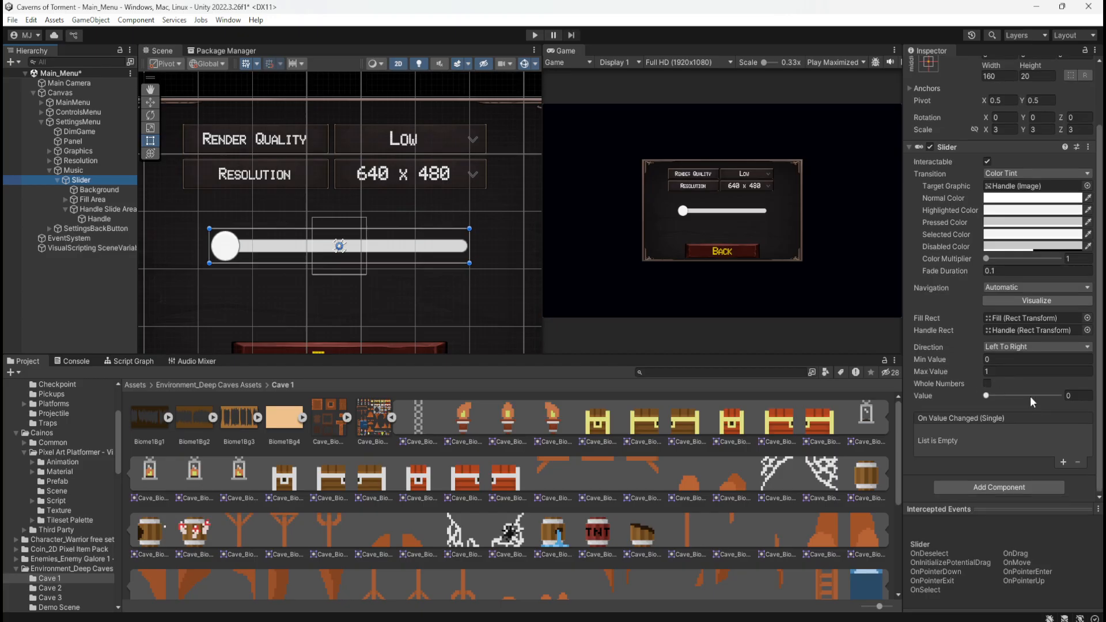
pyautogui.moveTo(1027, 395); pyautogui.dragTo(959, 397)
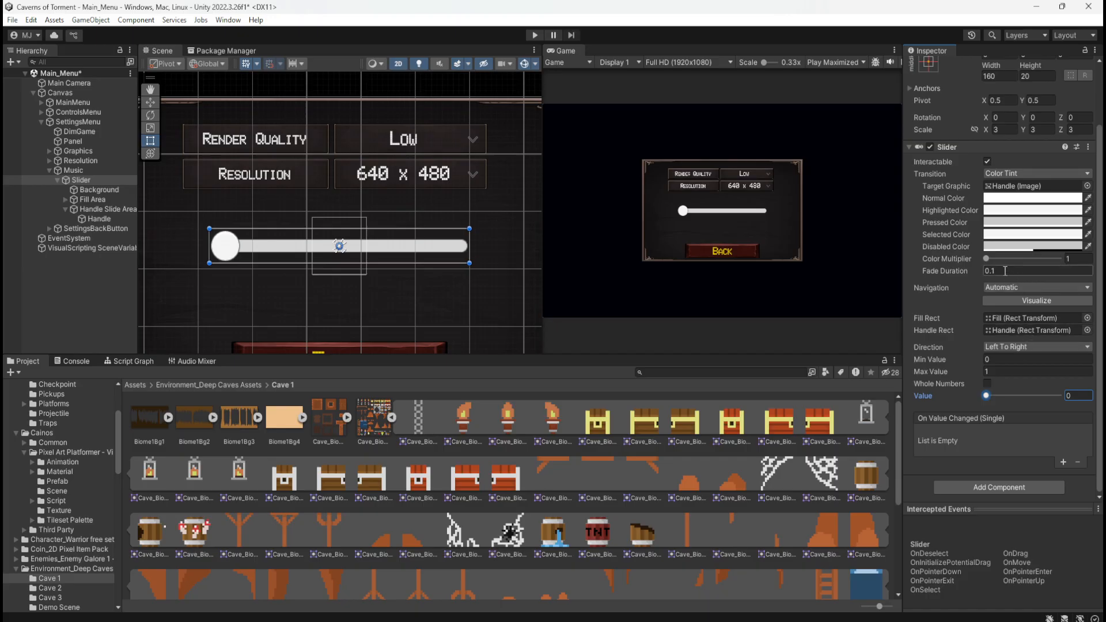
pyautogui.scroll(2, 946, 354)
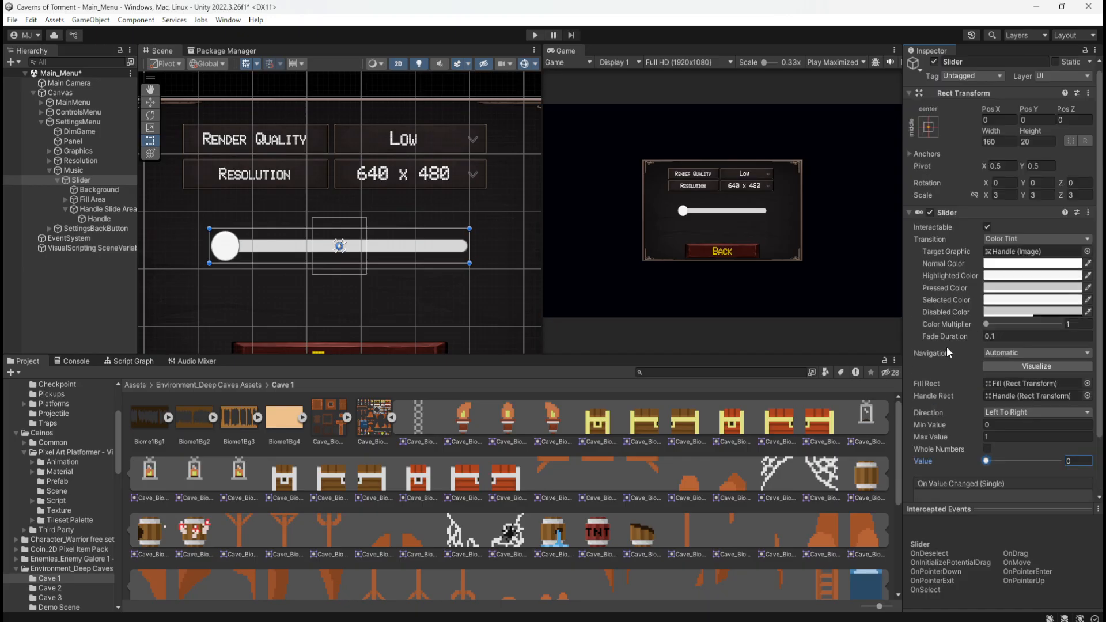
pyautogui.scroll(-2, 945, 348)
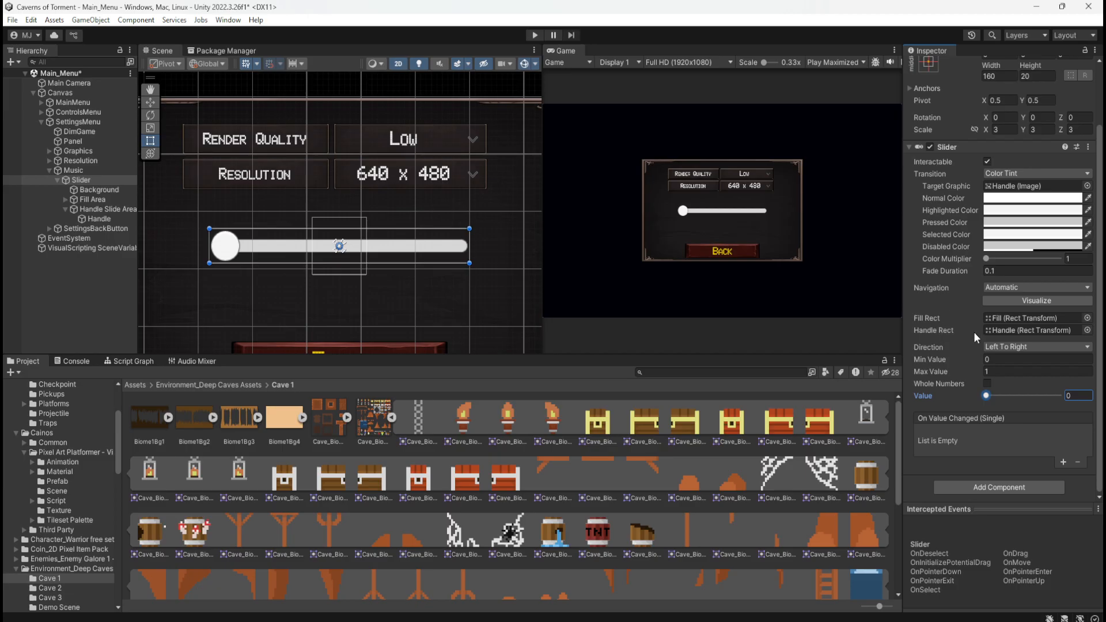
pyautogui.click(1024, 346)
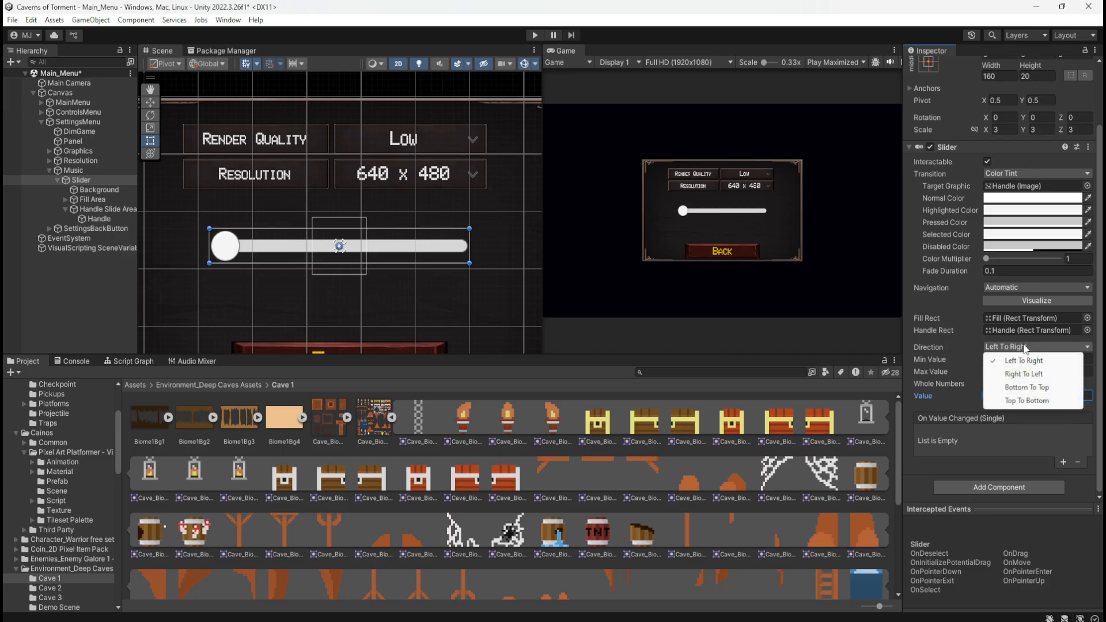
pyautogui.click(1100, 332)
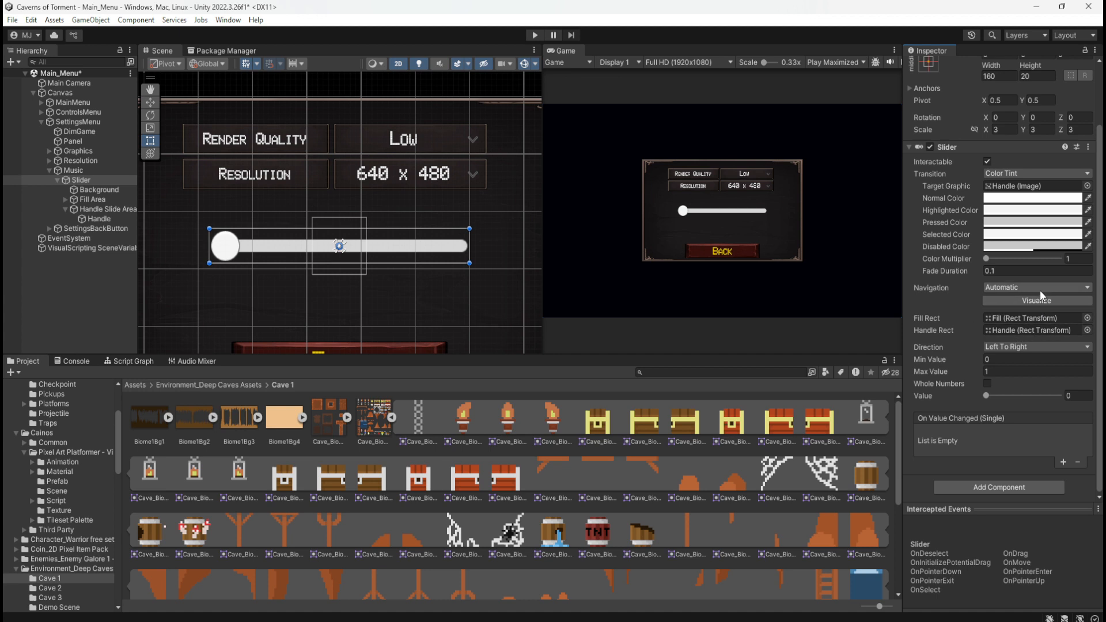
# Try an X scale of about 0.61 on the Slider's Background, test the Slider's Value, and restore the Background's scale to 1
pyautogui.moveTo(985, 258); pyautogui.dragTo(936, 263)
pyautogui.click(105, 190)
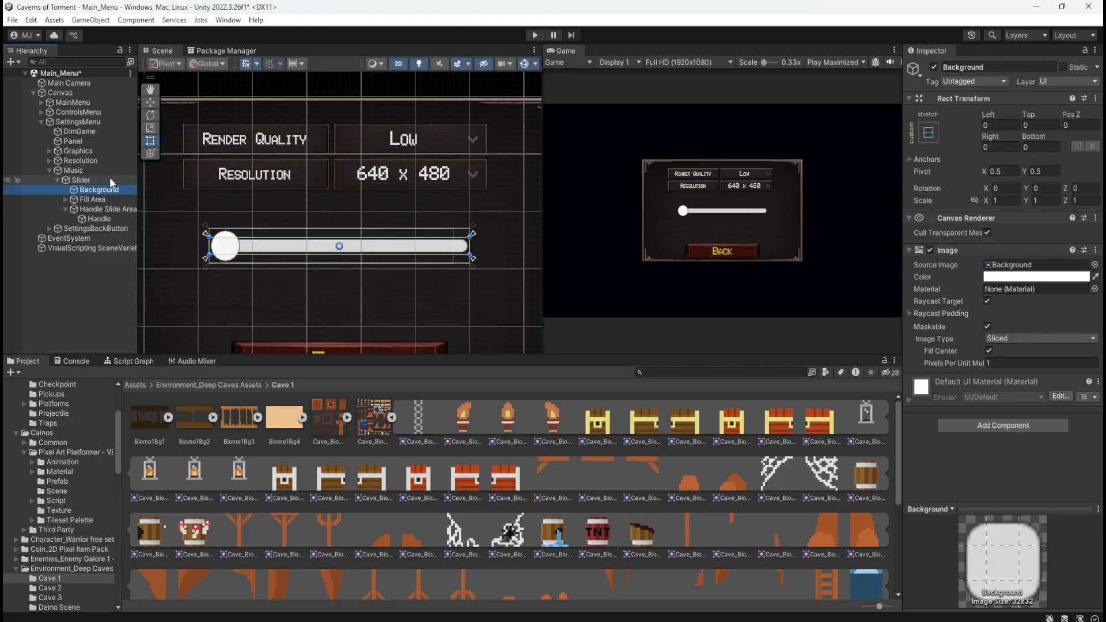
pyautogui.click(110, 178)
pyautogui.click(106, 189)
pyautogui.moveTo(979, 202)
pyautogui.mouseDown()
pyautogui.moveTo(989, 198)
pyautogui.moveTo(979, 198)
pyautogui.mouseUp()
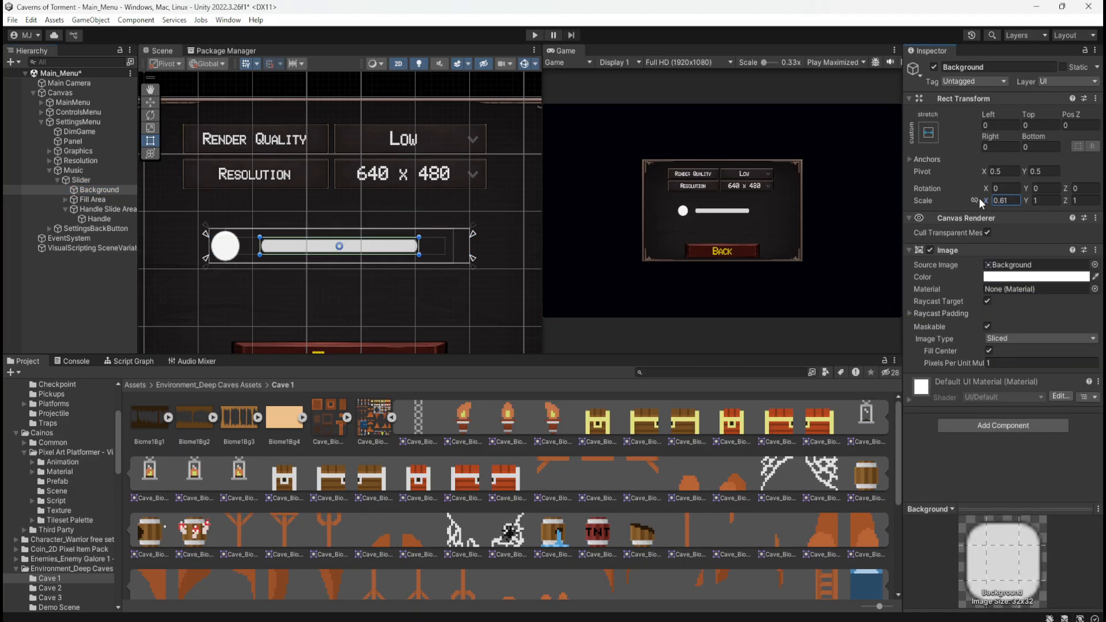
pyautogui.click(109, 179)
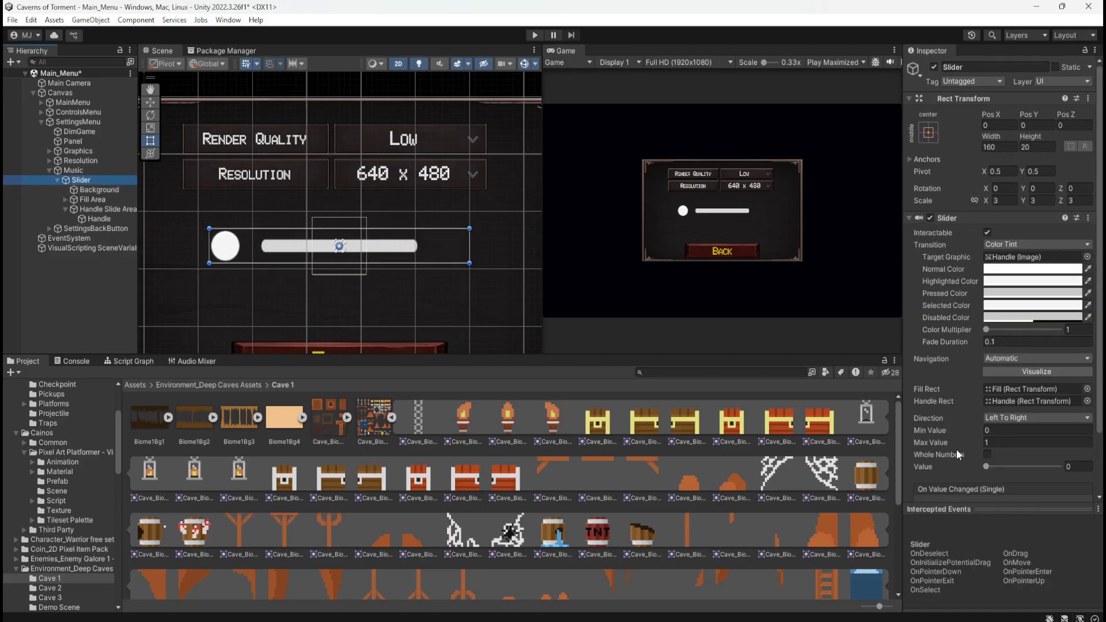
pyautogui.moveTo(986, 467); pyautogui.dragTo(945, 430)
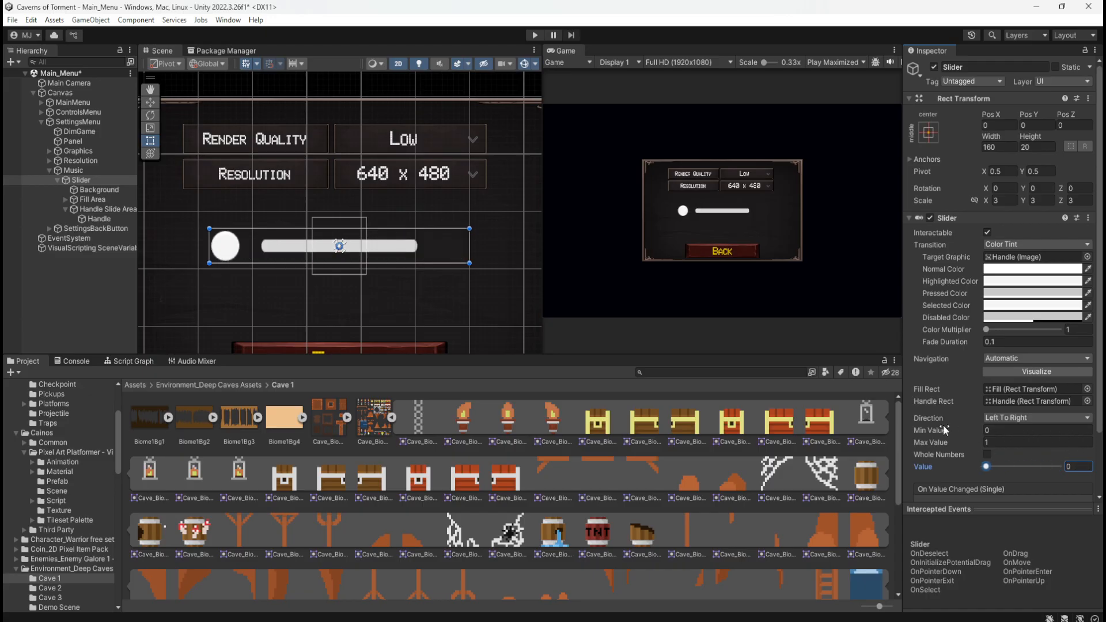
pyautogui.click(112, 189)
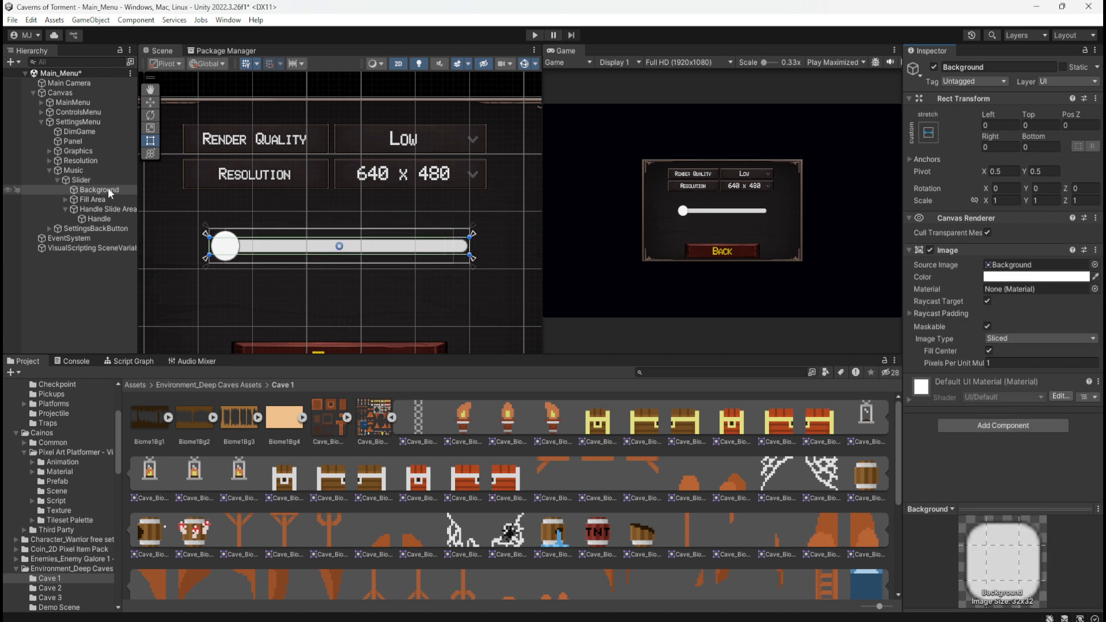
pyautogui.click(112, 181)
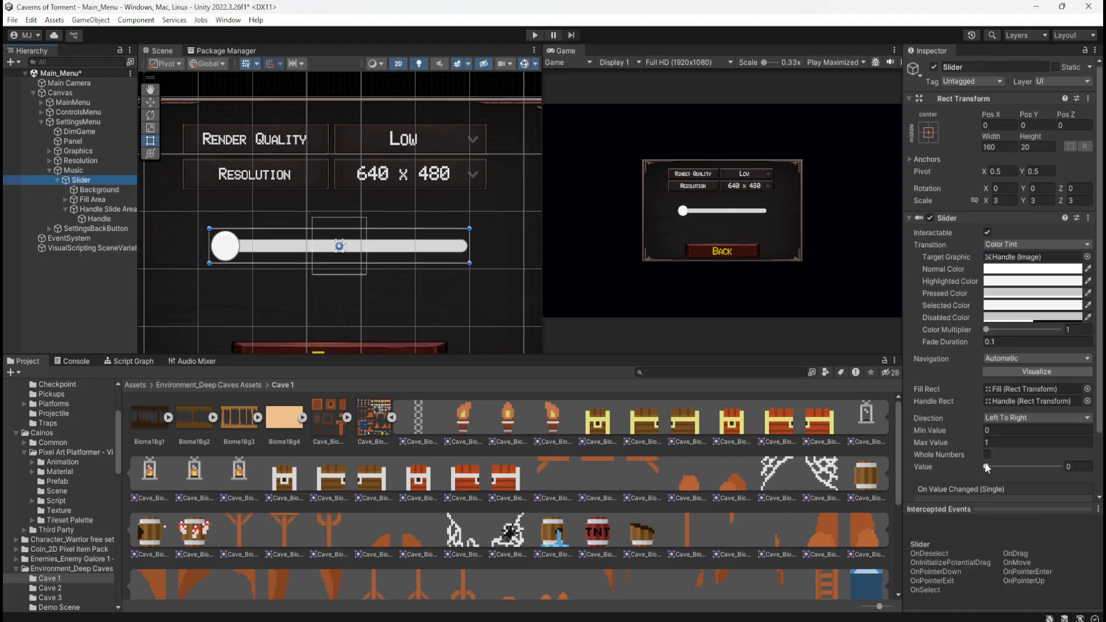
pyautogui.moveTo(985, 466); pyautogui.dragTo(879, 373)
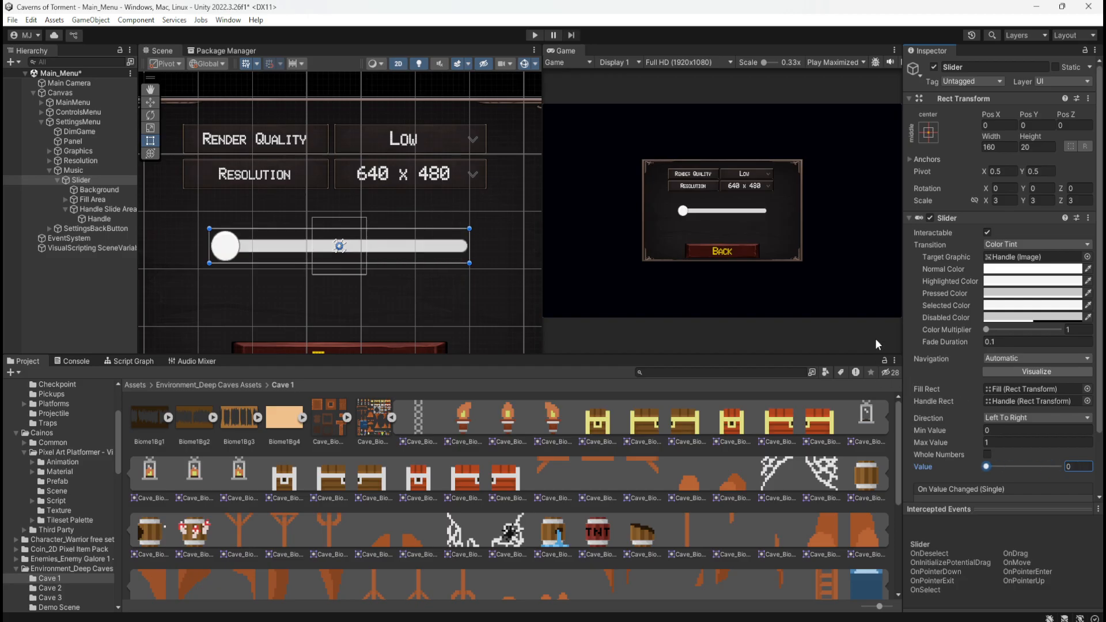
# Link the Slider's scale axes and set its scale to 2.45 on X, Y and Z
pyautogui.click(978, 203)
pyautogui.moveTo(985, 203); pyautogui.dragTo(974, 206)
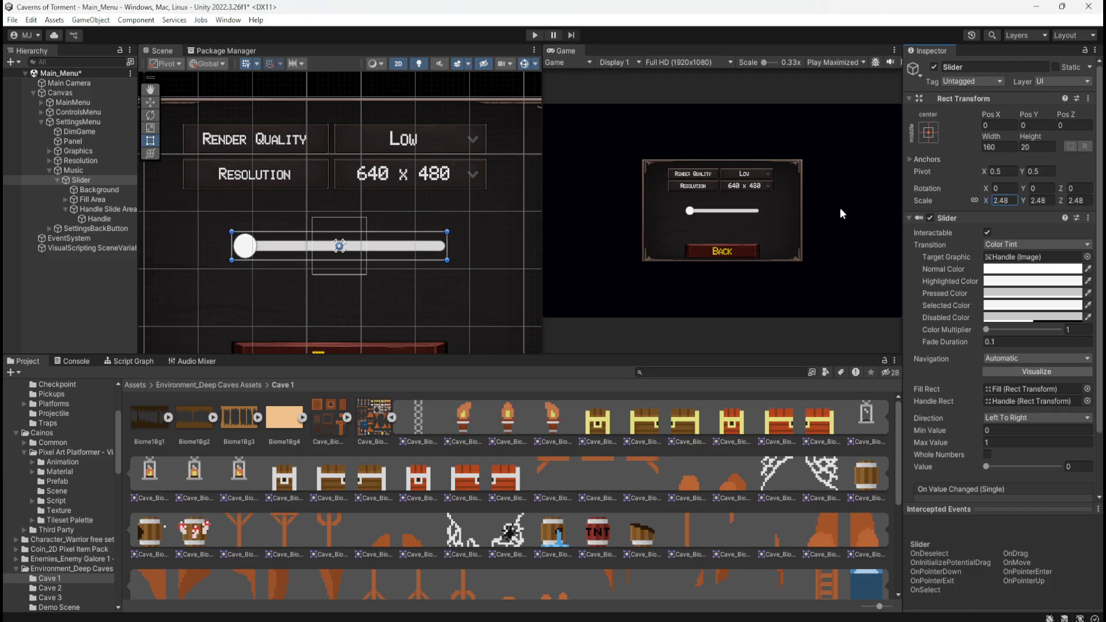
pyautogui.scroll(-4, 454, 212)
pyautogui.scroll(3, 438, 214)
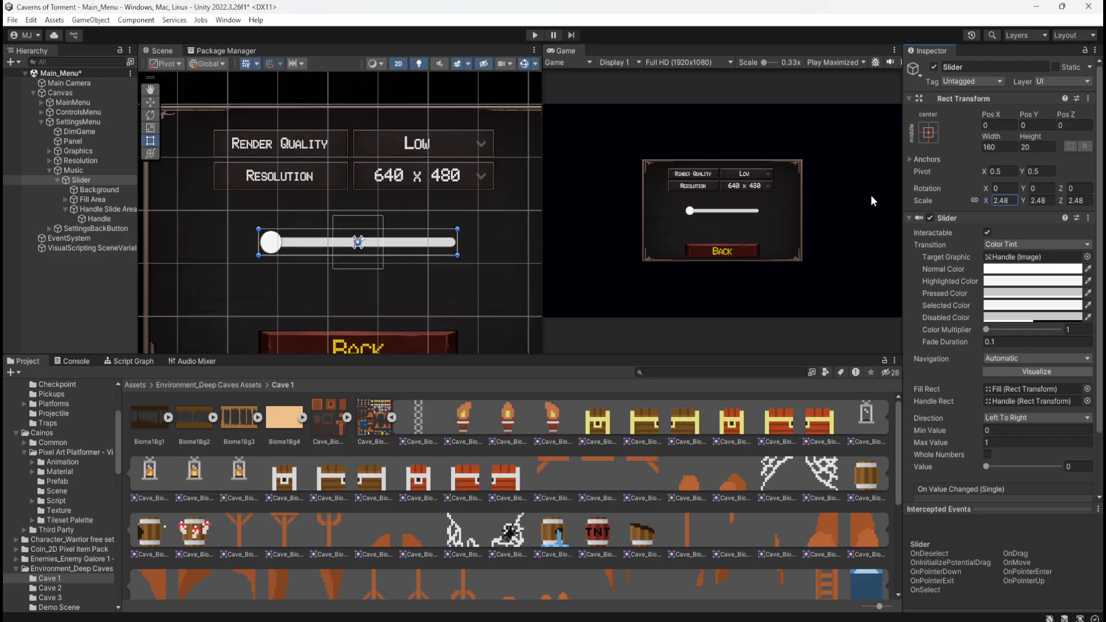
pyautogui.write('2')
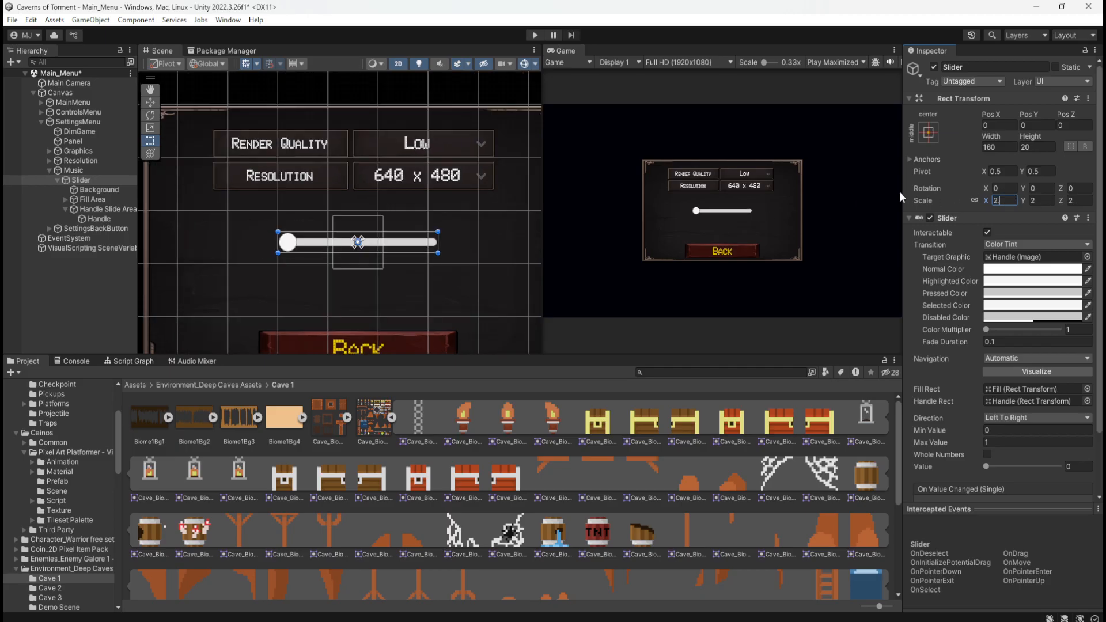
pyautogui.write('.45')
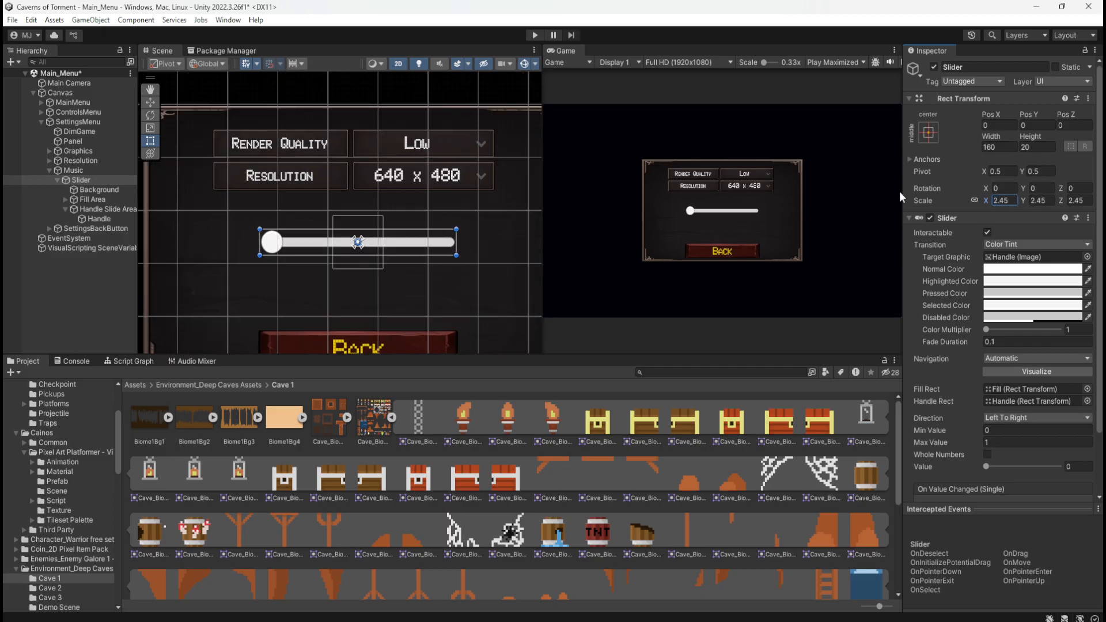
pyautogui.click(96, 289)
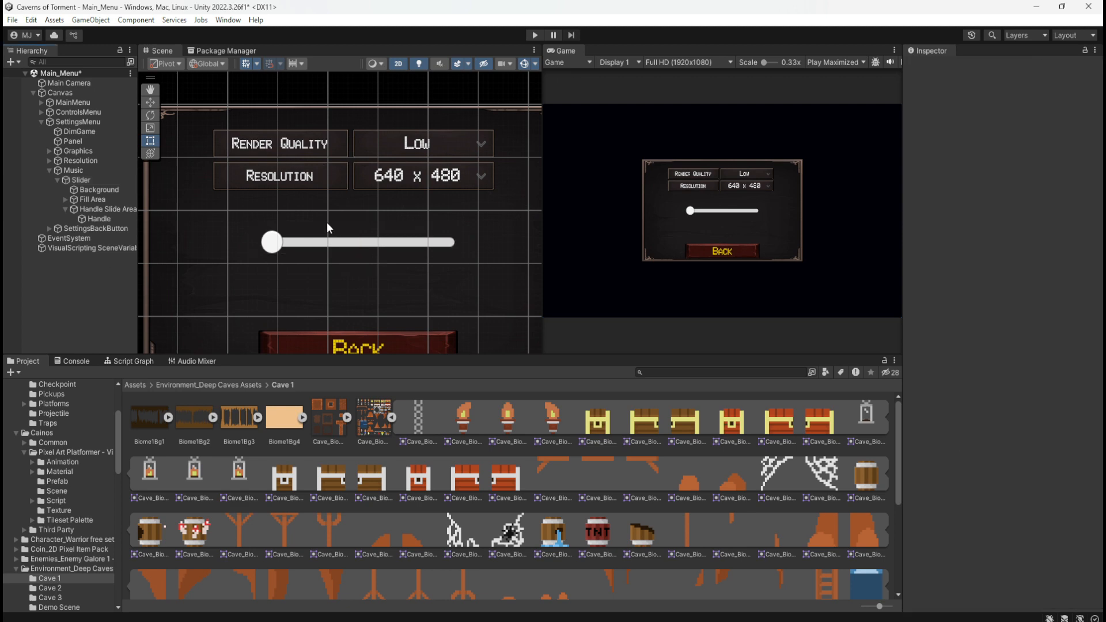
pyautogui.scroll(-2, 363, 196)
pyautogui.scroll(4, 361, 177)
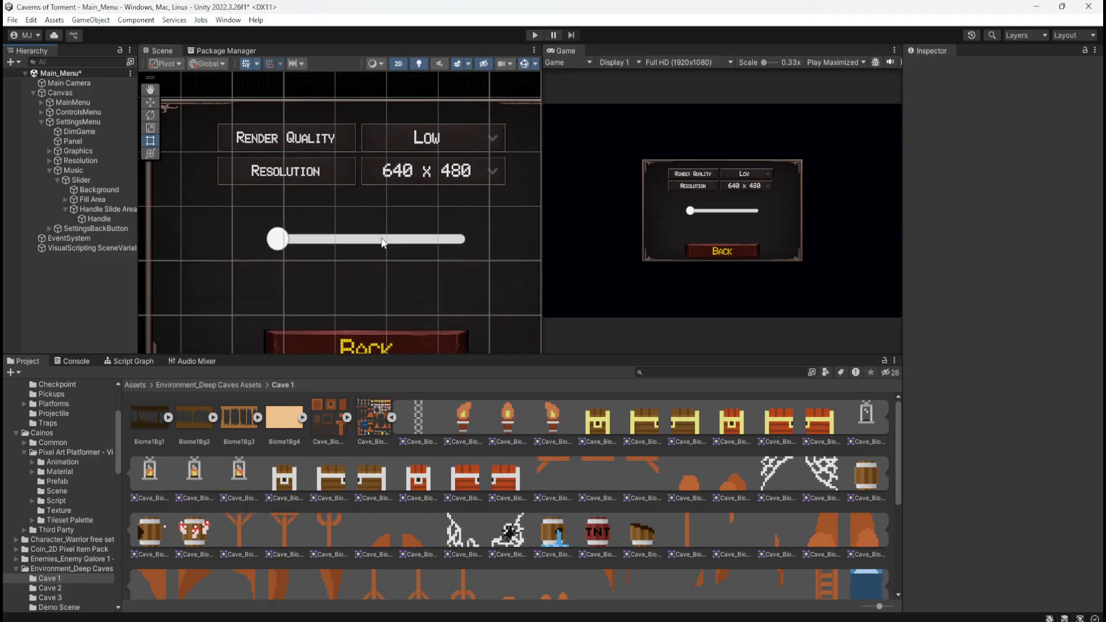
# Examine the Slider's Background, Fill Area and Fill objects, and inspect how the slider fits in the settings panel
pyautogui.click(92, 179)
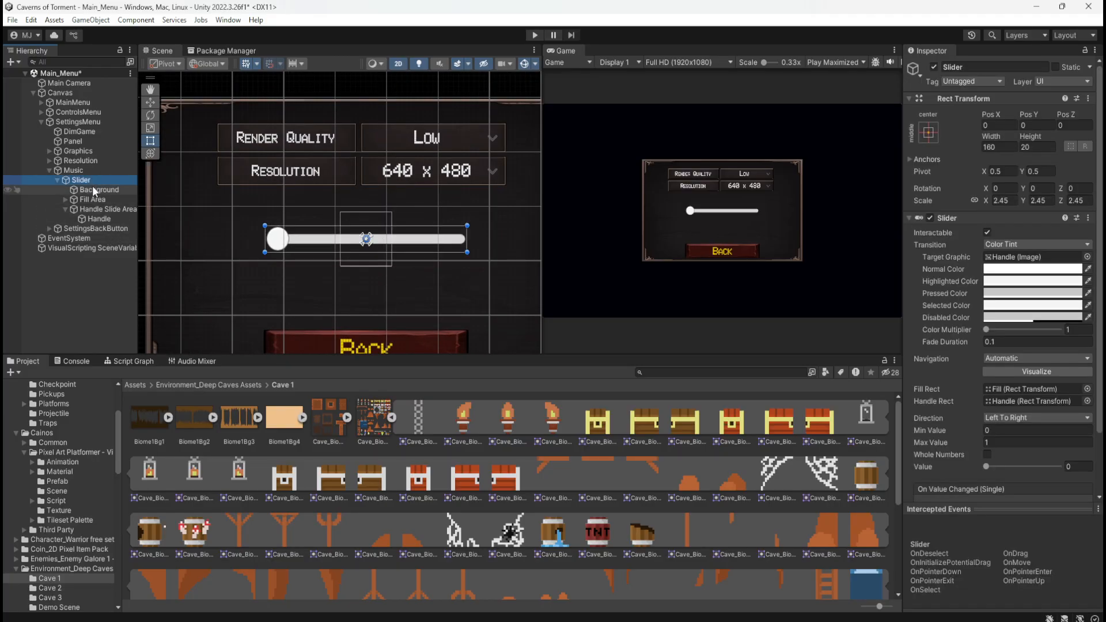
pyautogui.click(91, 188)
pyautogui.click(88, 199)
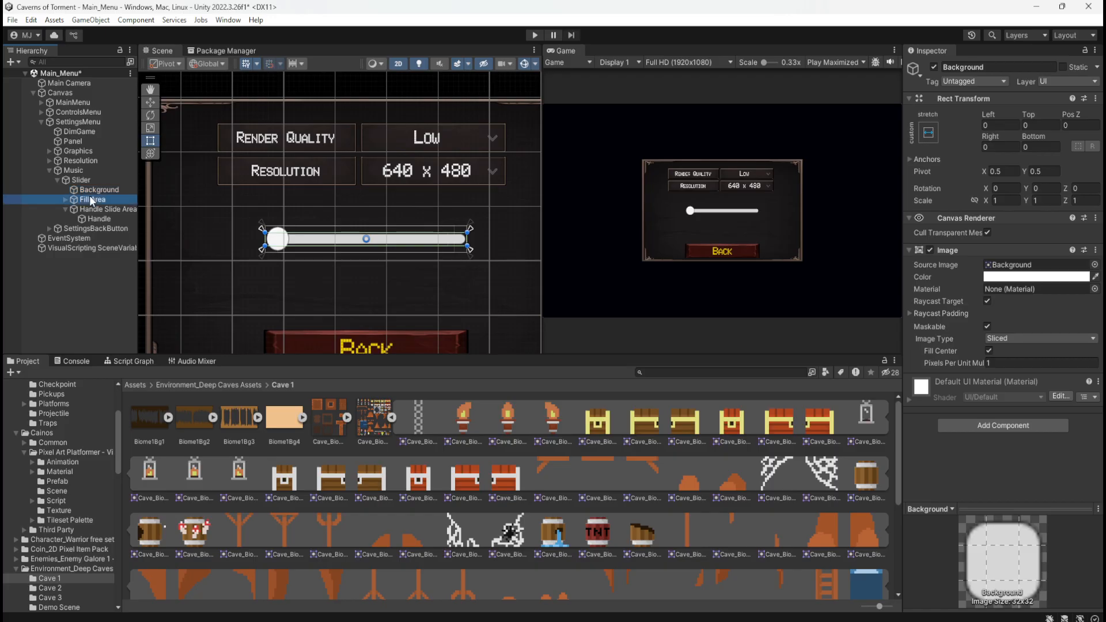
pyautogui.click(65, 200)
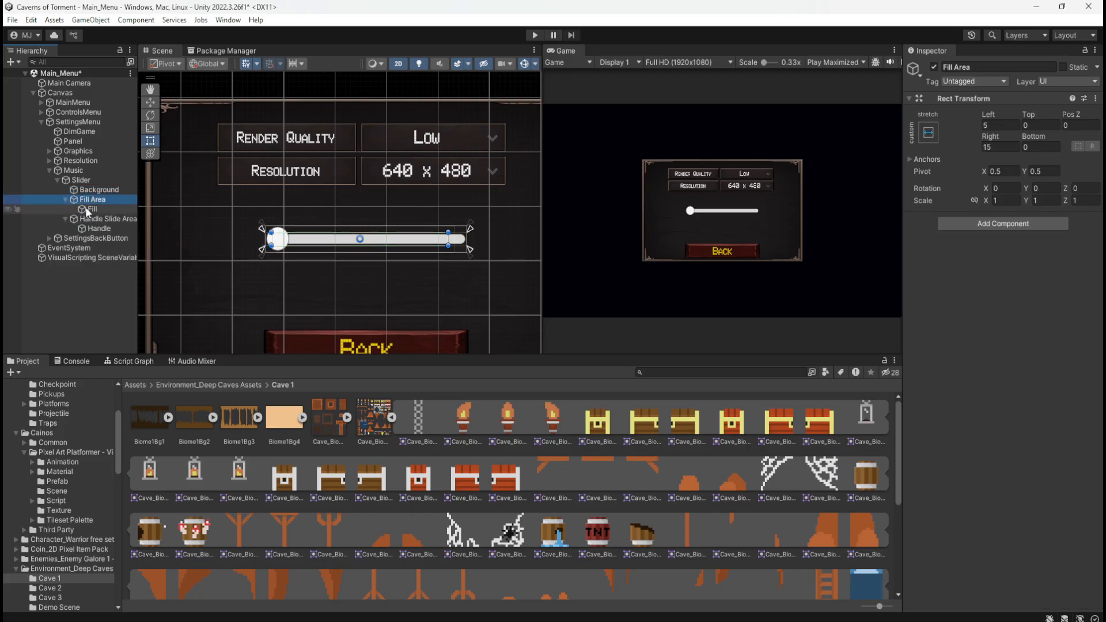
pyautogui.click(89, 208)
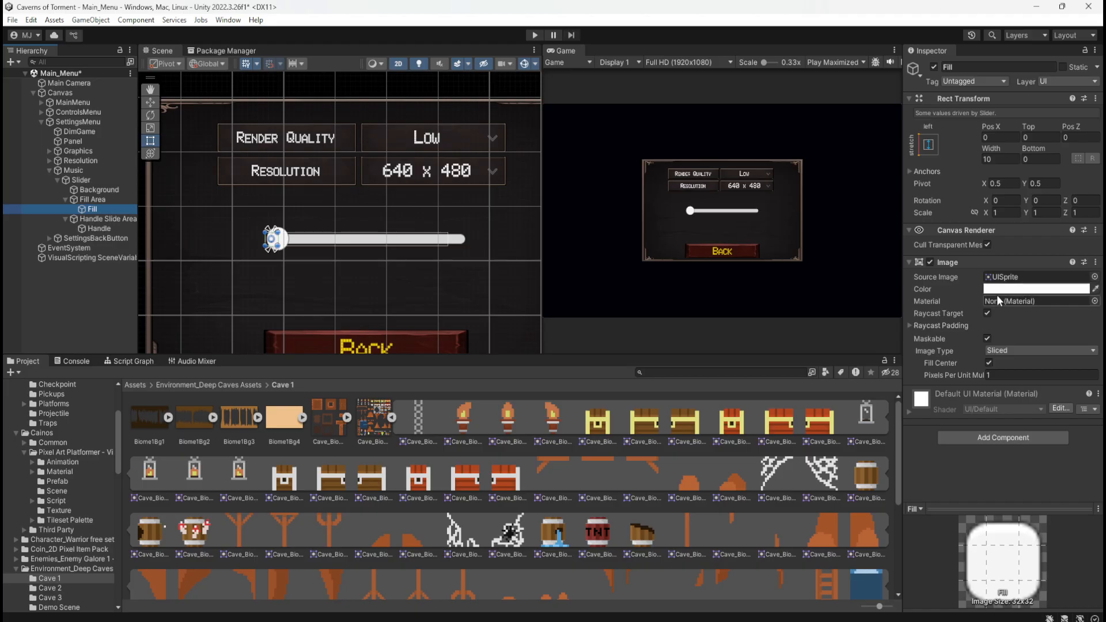
pyautogui.click(99, 191)
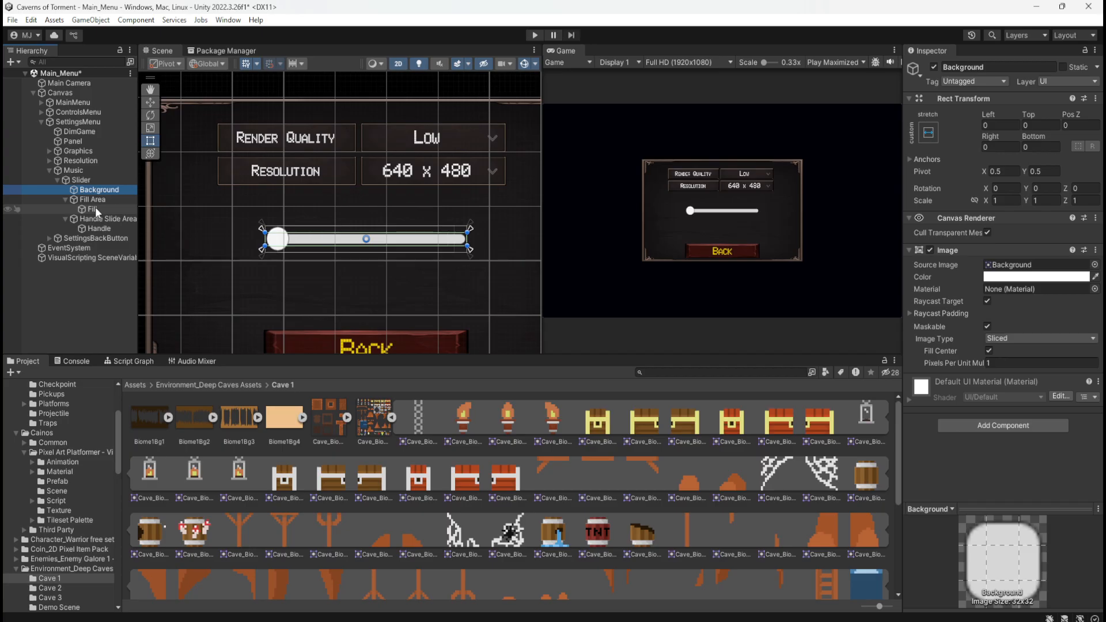
pyautogui.scroll(-4, 417, 174)
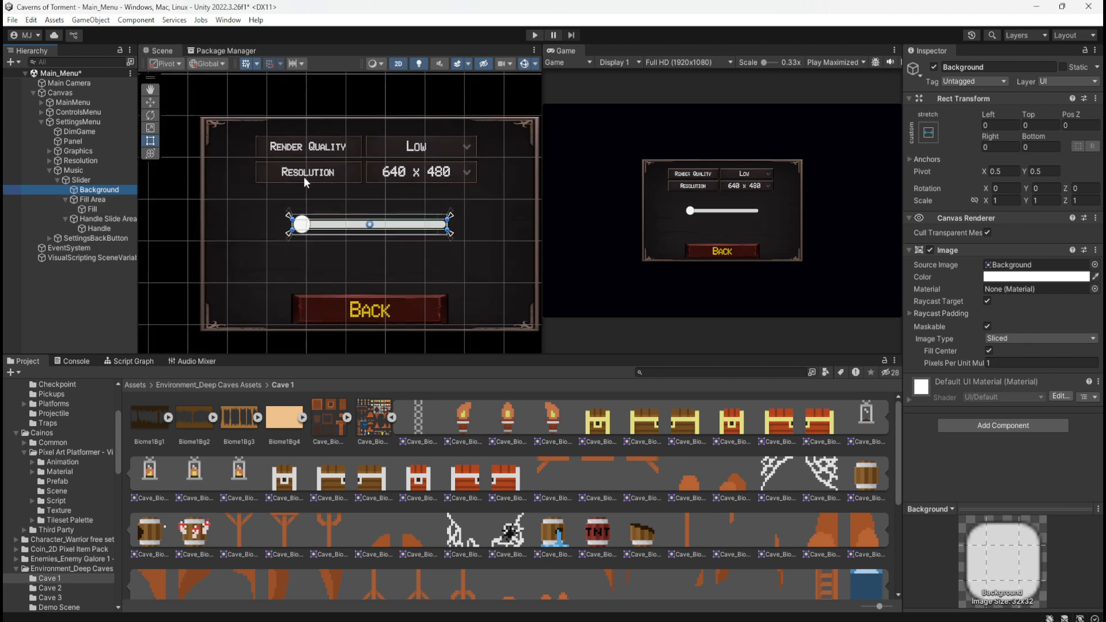
pyautogui.scroll(1, 405, 187)
pyautogui.scroll(2, 339, 254)
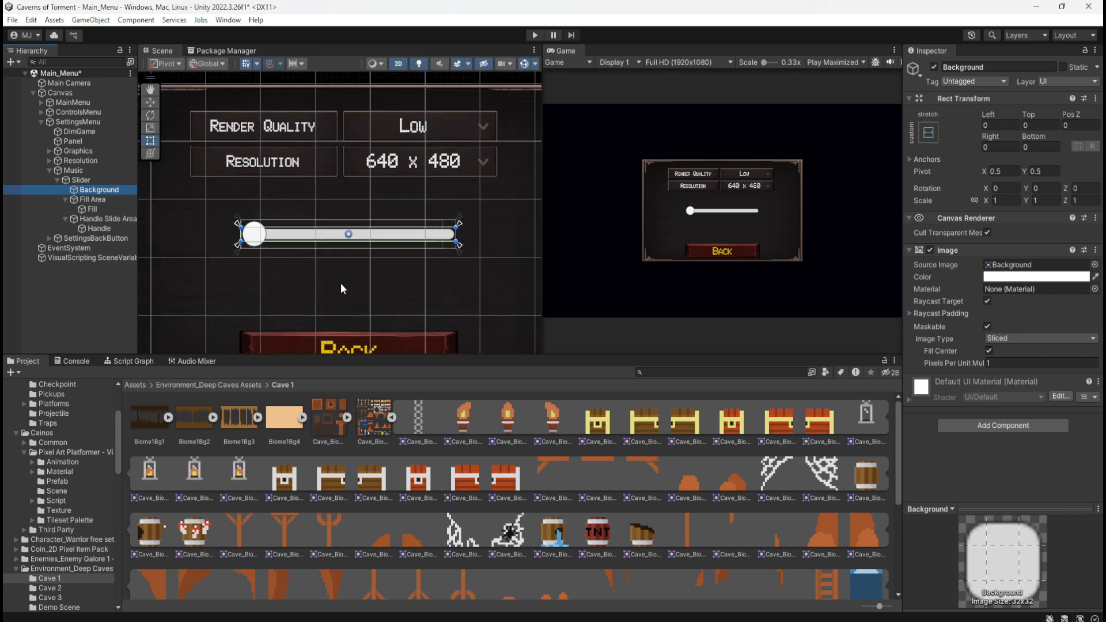
pyautogui.scroll(4, 351, 277)
pyautogui.scroll(-3, 369, 163)
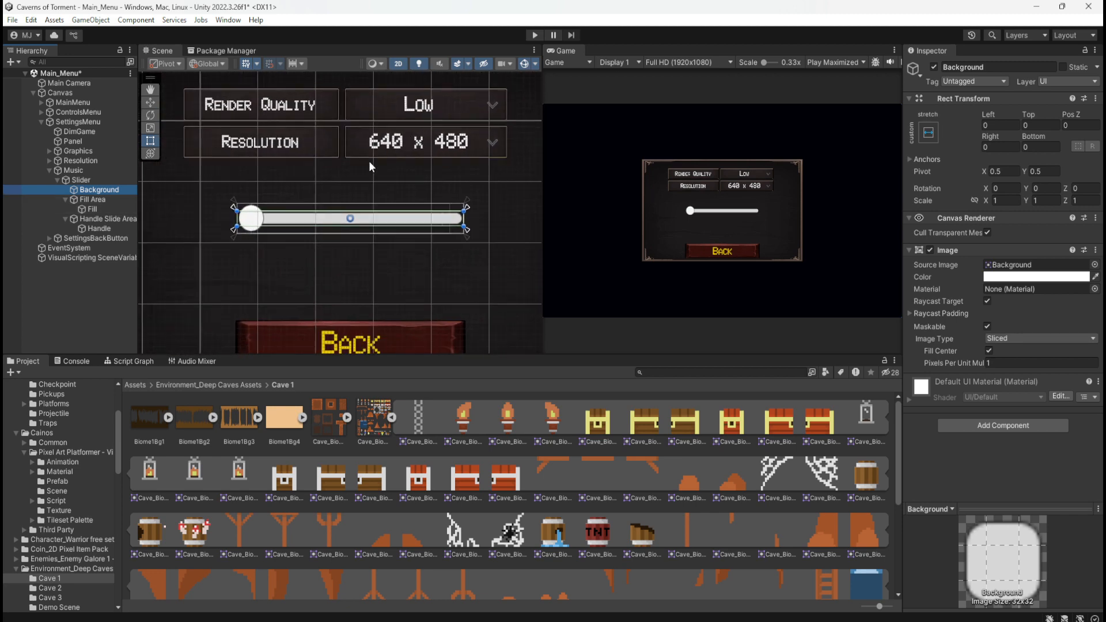
pyautogui.scroll(1, 361, 184)
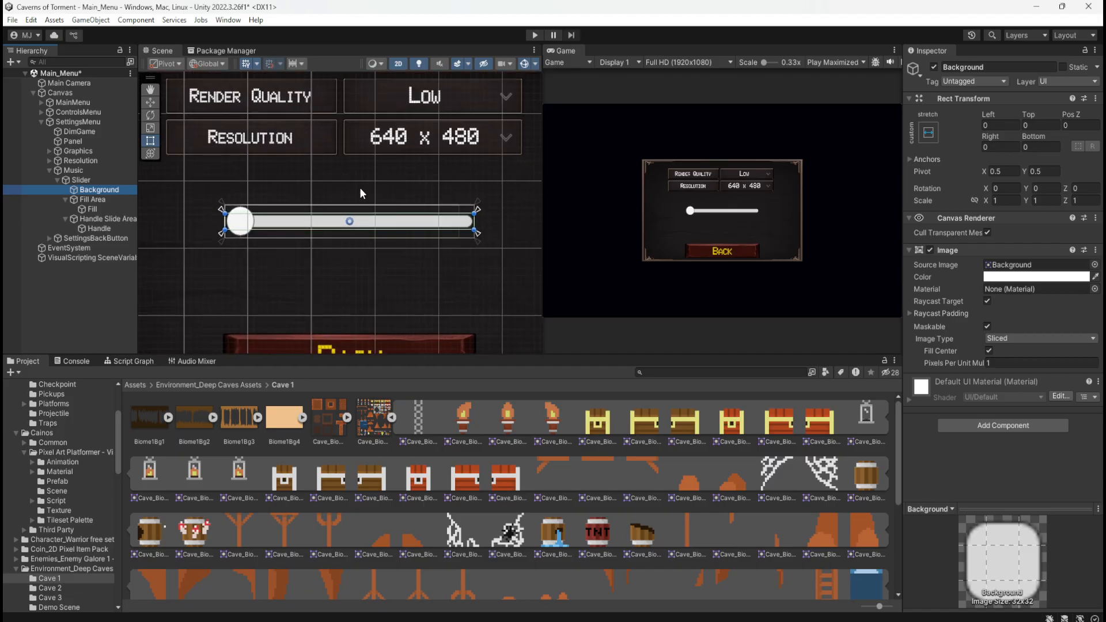
pyautogui.scroll(-2, 360, 188)
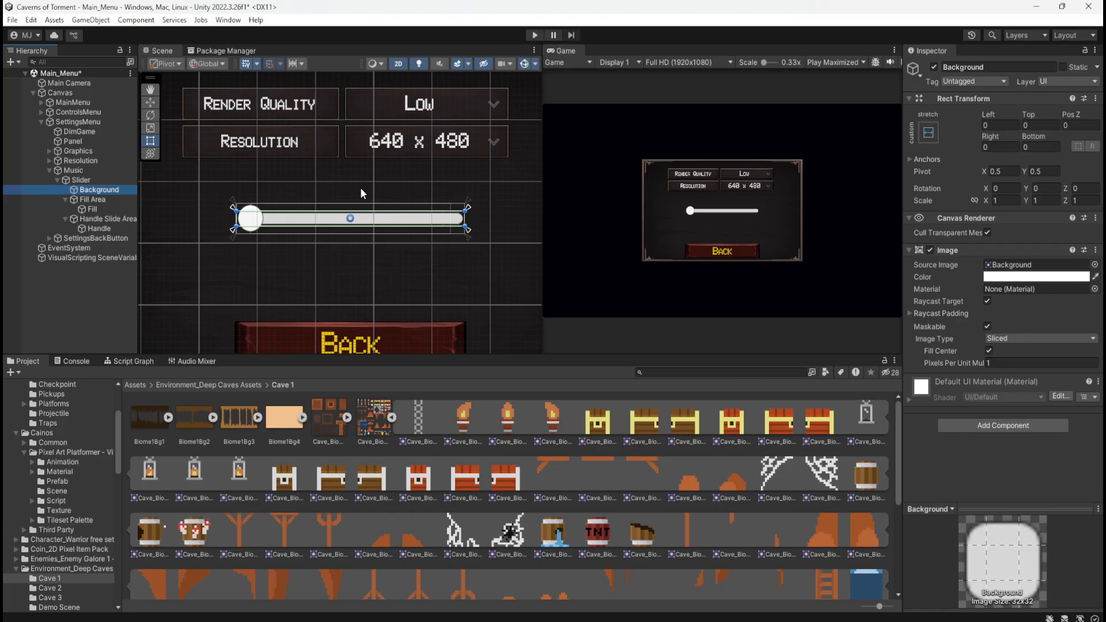
pyautogui.click(115, 190)
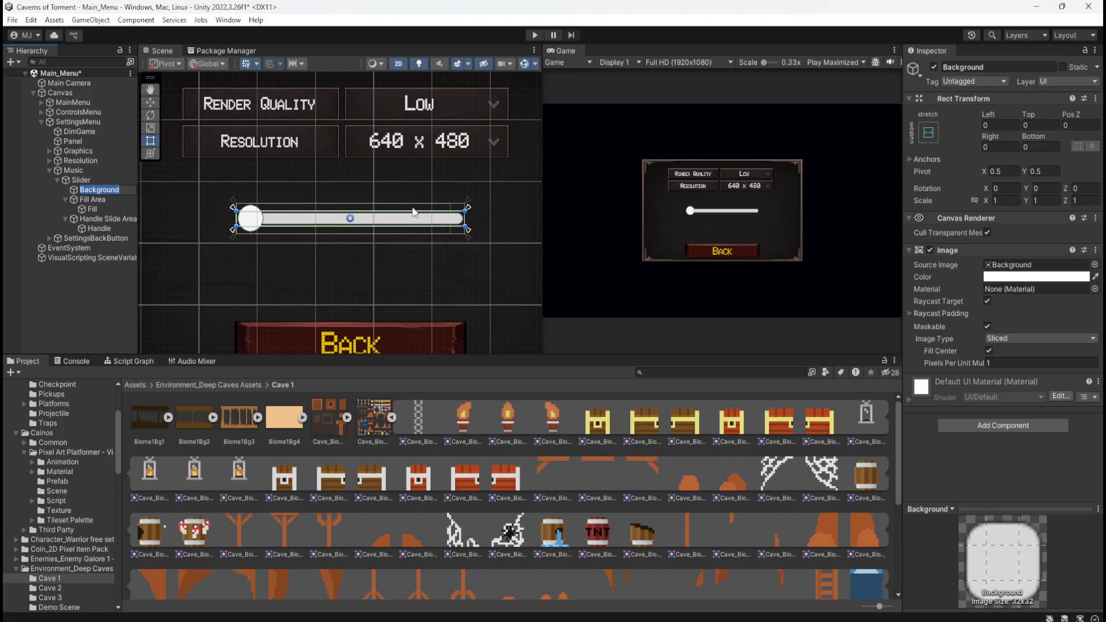
pyautogui.click(95, 199)
pyautogui.click(111, 188)
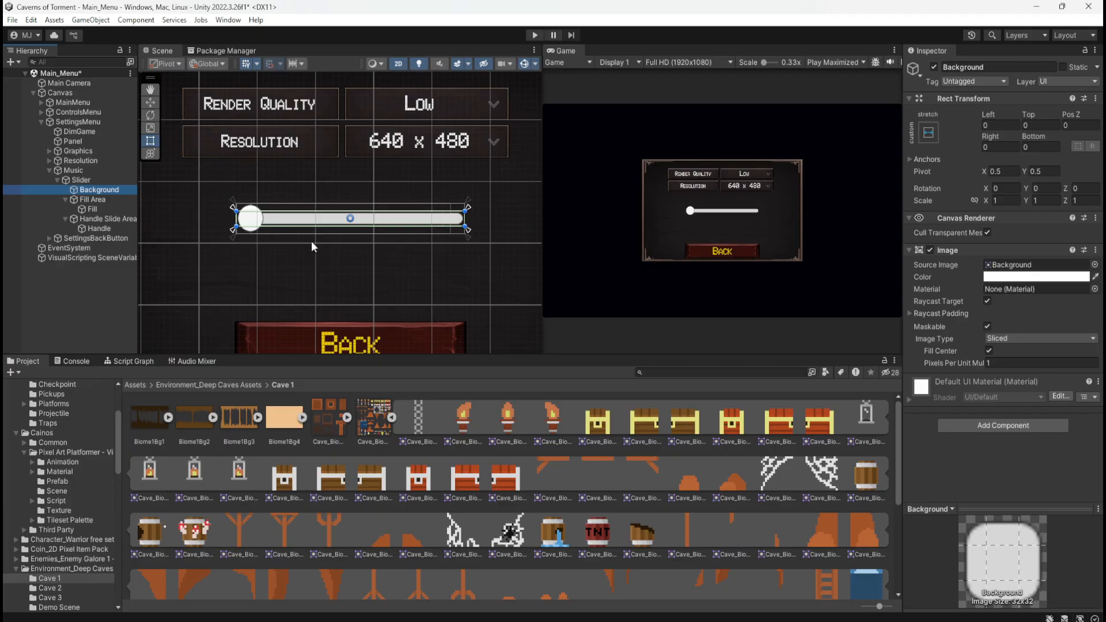
# Assign the torch sprite Cave_Biome1Decs_2 as the Source Image of the Slider's Handle
pyautogui.click(98, 218)
pyautogui.click(99, 230)
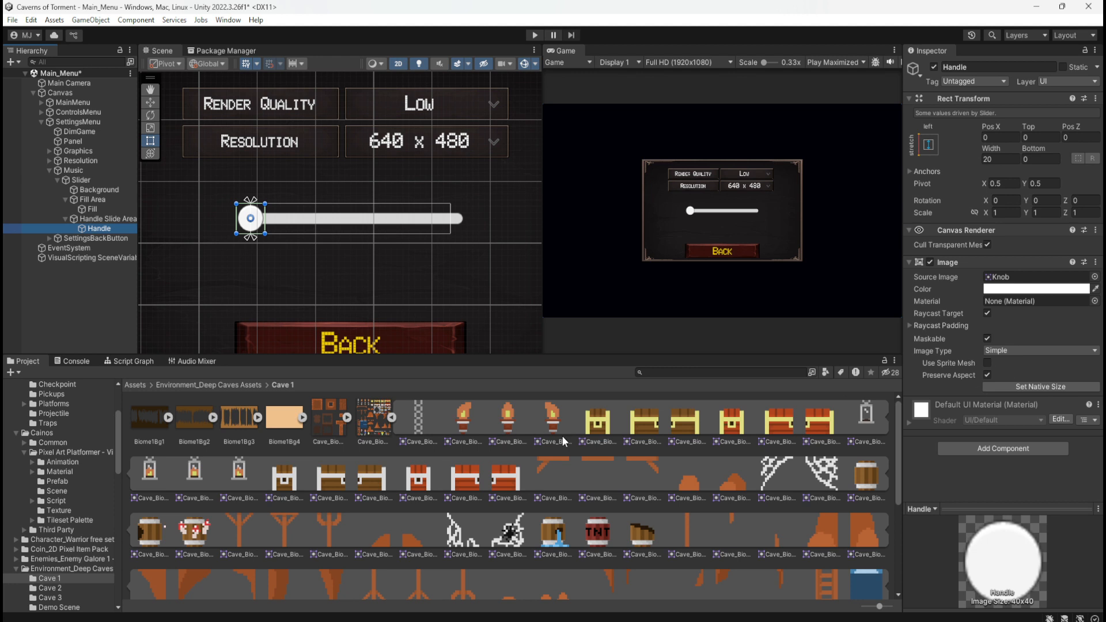
pyautogui.moveTo(510, 423); pyautogui.dragTo(1054, 281)
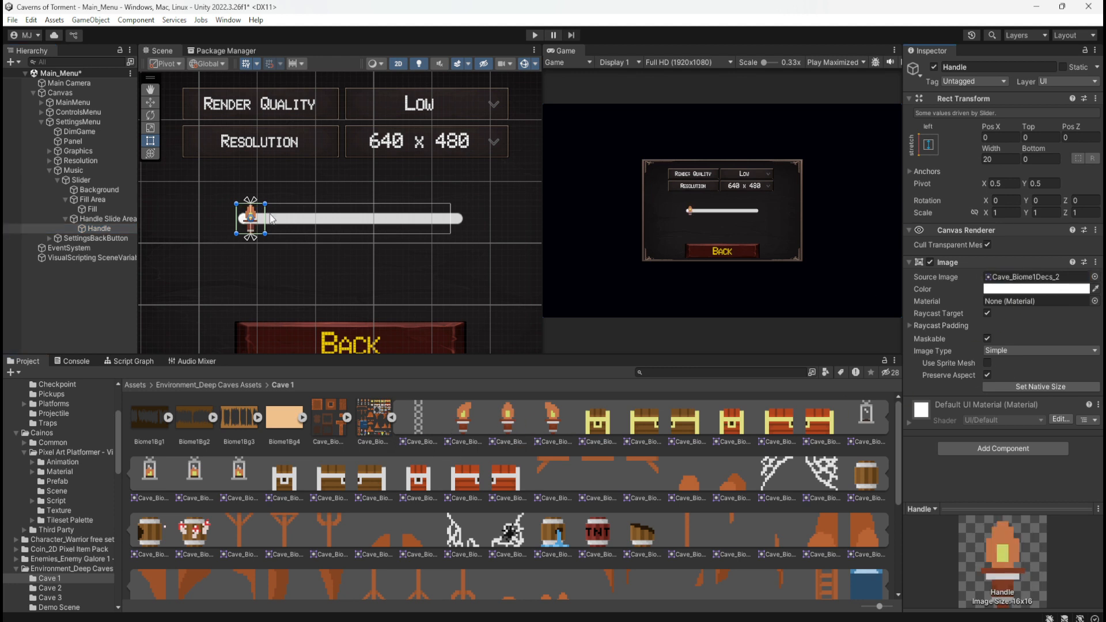
pyautogui.scroll(3, 290, 225)
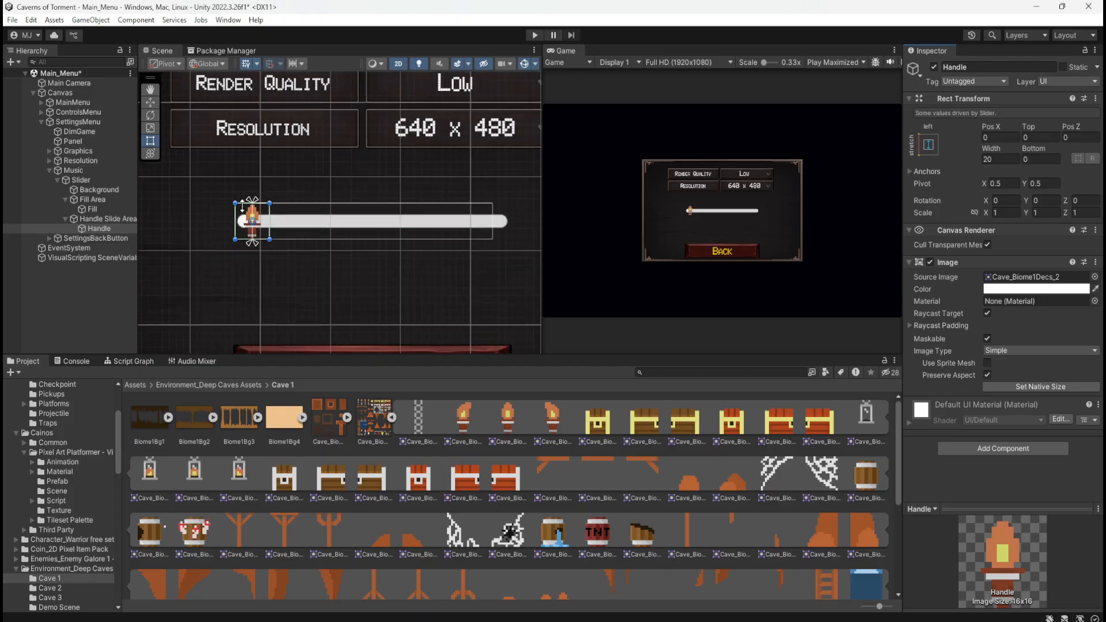
# Set the Slider's Value to about 0.449 to preview the torch handle and the fill near the middle
pyautogui.click(113, 208)
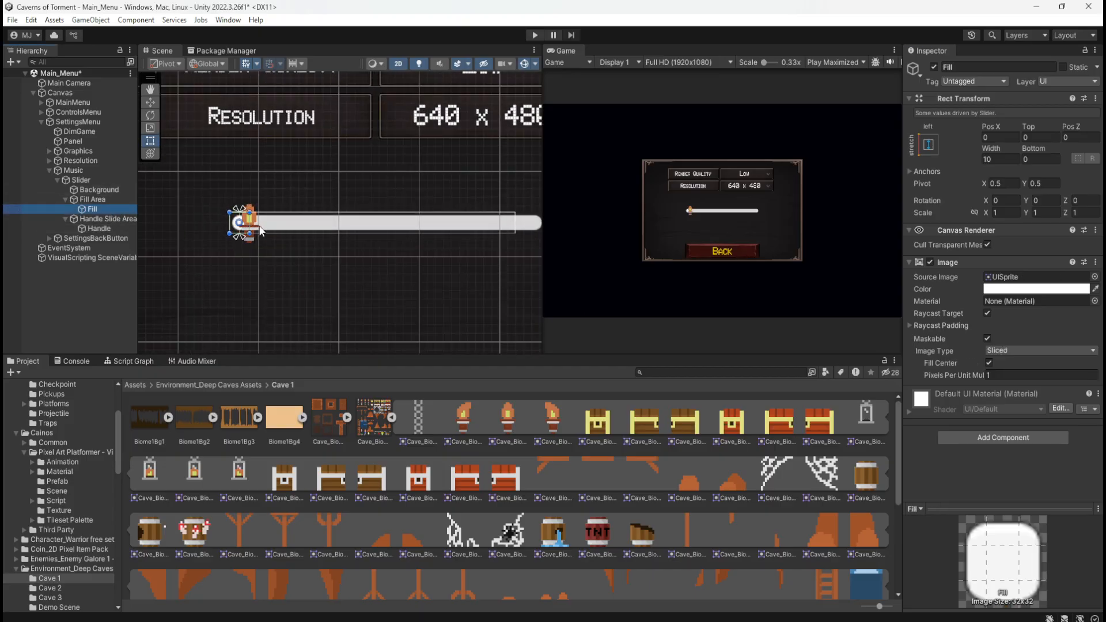
pyautogui.click(80, 180)
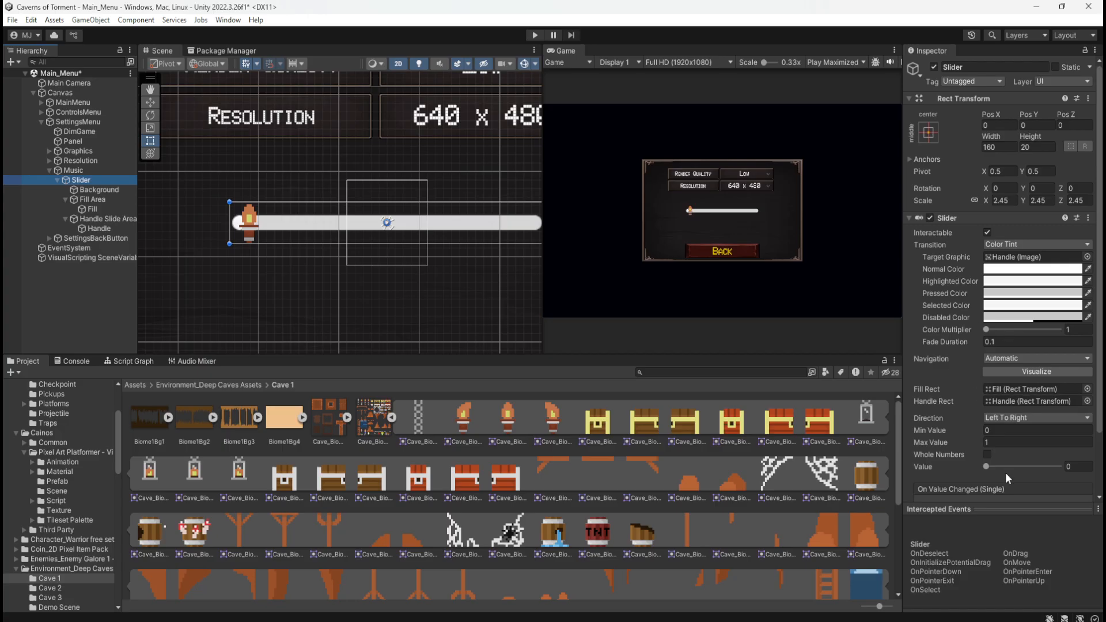
pyautogui.moveTo(986, 467); pyautogui.dragTo(1019, 467)
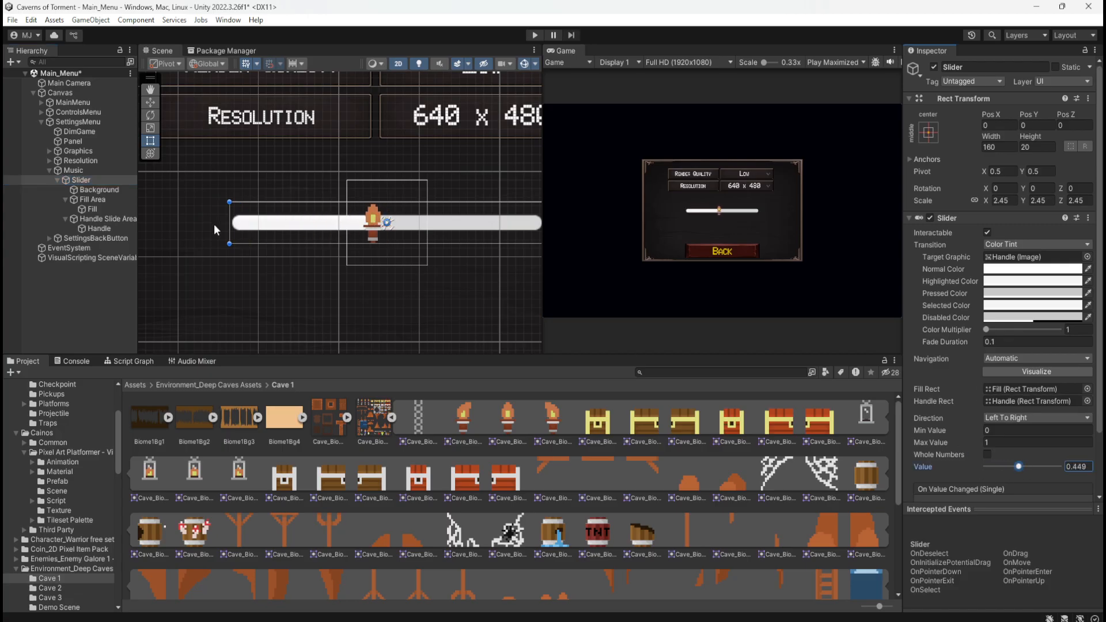
# Set the Image color of the Slider's Background to the muted red BC4E4E
pyautogui.click(102, 191)
pyautogui.click(1026, 280)
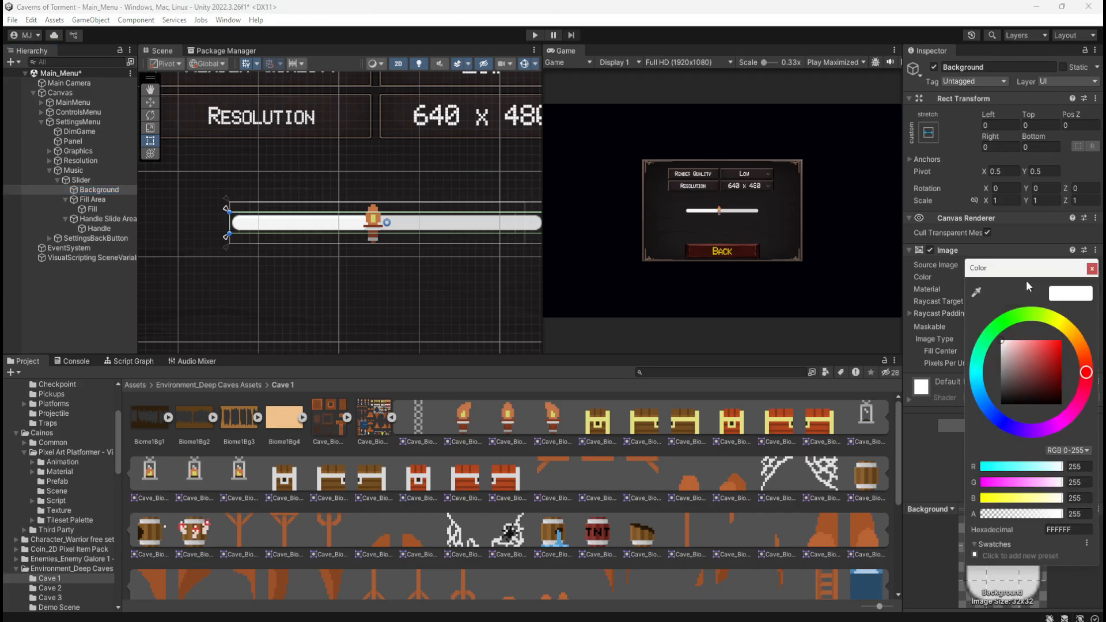
pyautogui.moveTo(1048, 346)
pyautogui.mouseDown()
pyautogui.moveTo(1066, 339)
pyautogui.moveTo(1045, 373)
pyautogui.moveTo(1049, 362)
pyautogui.moveTo(1040, 363)
pyautogui.mouseUp()
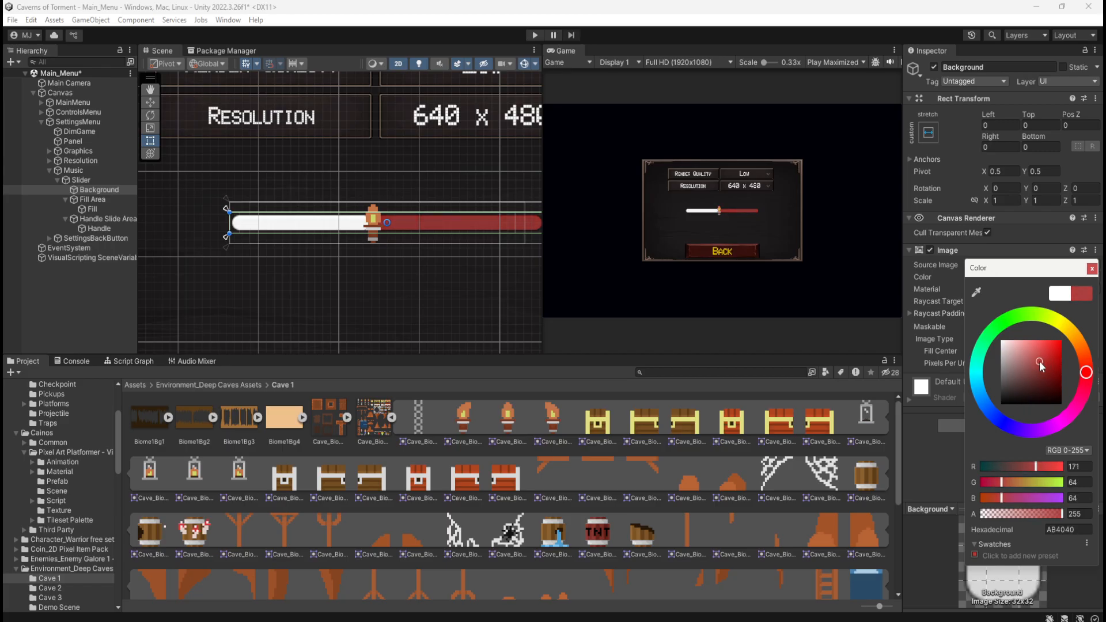
pyautogui.moveTo(1041, 366)
pyautogui.mouseDown()
pyautogui.moveTo(1050, 360)
pyautogui.moveTo(1038, 362)
pyautogui.mouseUp()
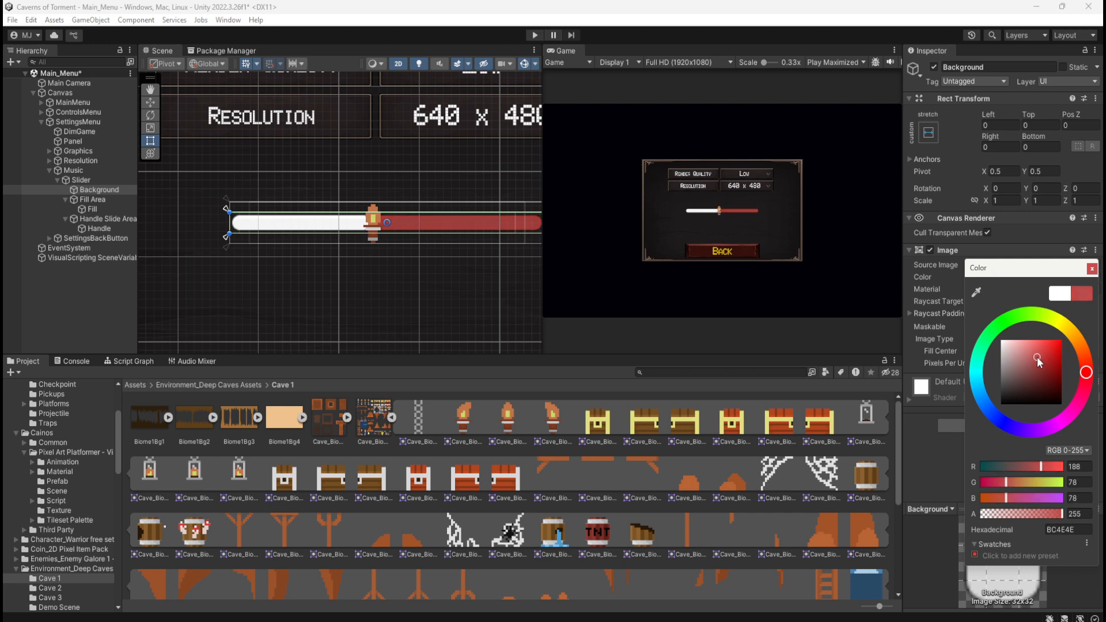
pyautogui.scroll(-5, 264, 167)
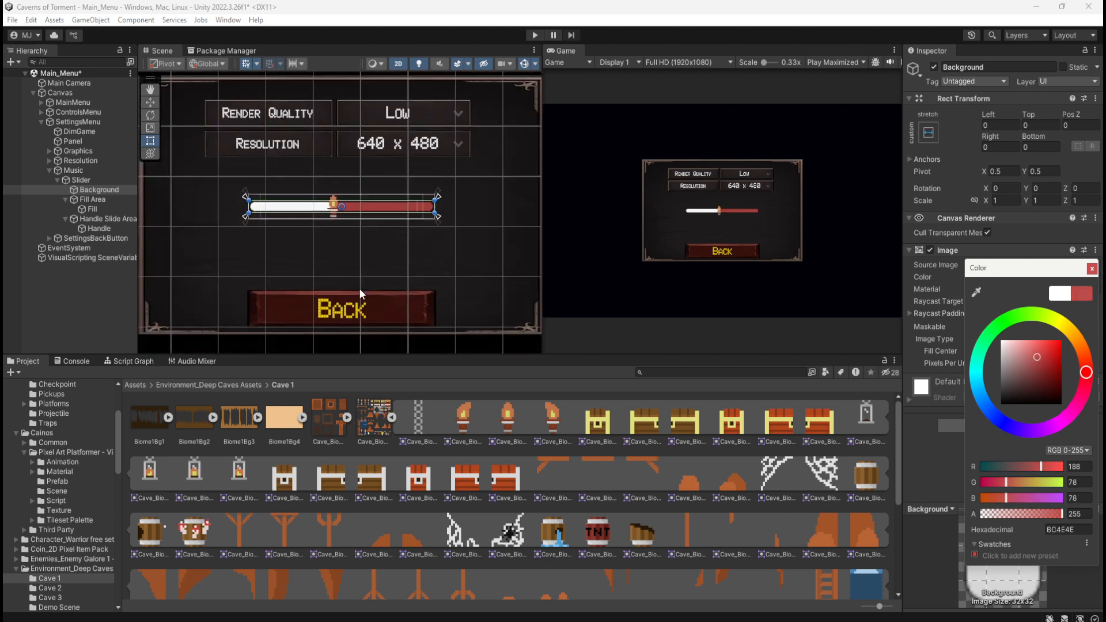
pyautogui.scroll(2, 303, 178)
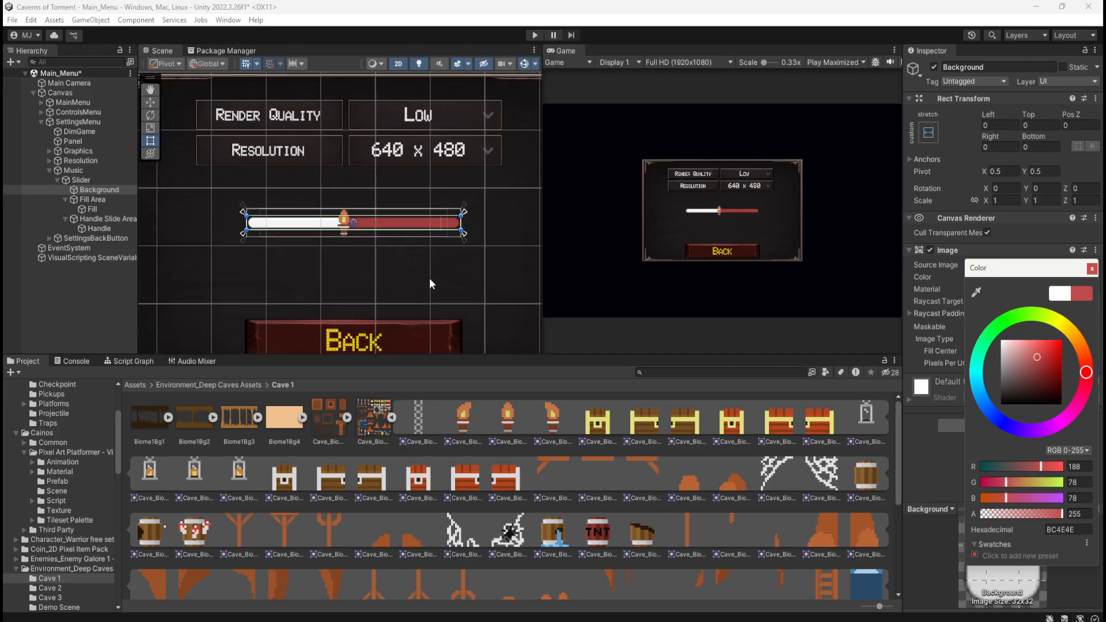
# Darken the Image color of the Slider's Background to the muted red 9F4343
pyautogui.scroll(1, 409, 278)
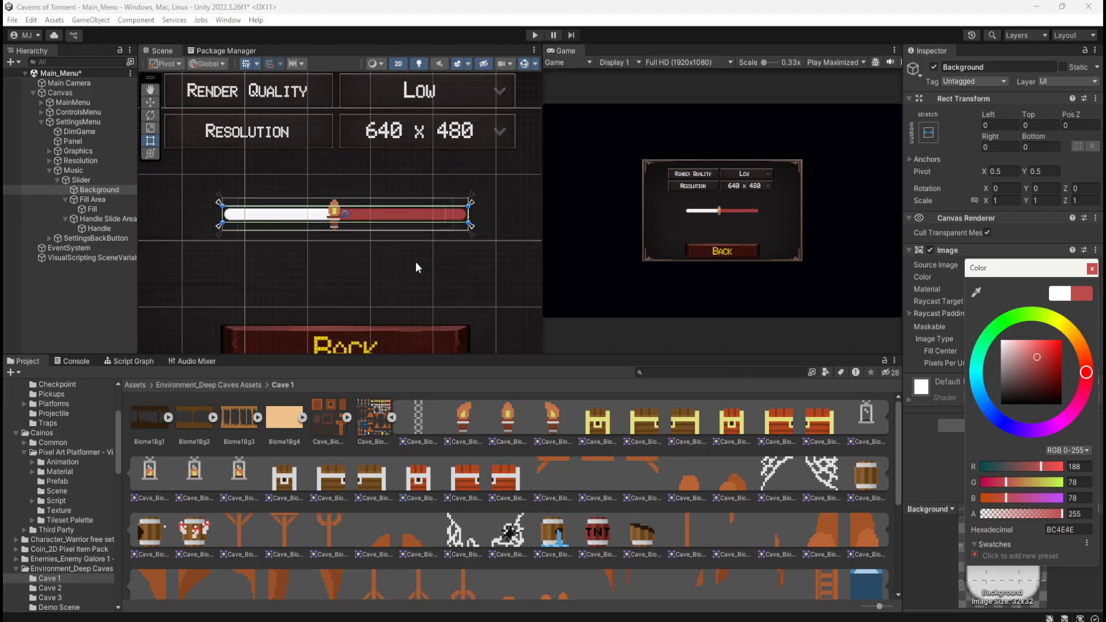
pyautogui.moveTo(1035, 363); pyautogui.dragTo(1039, 373)
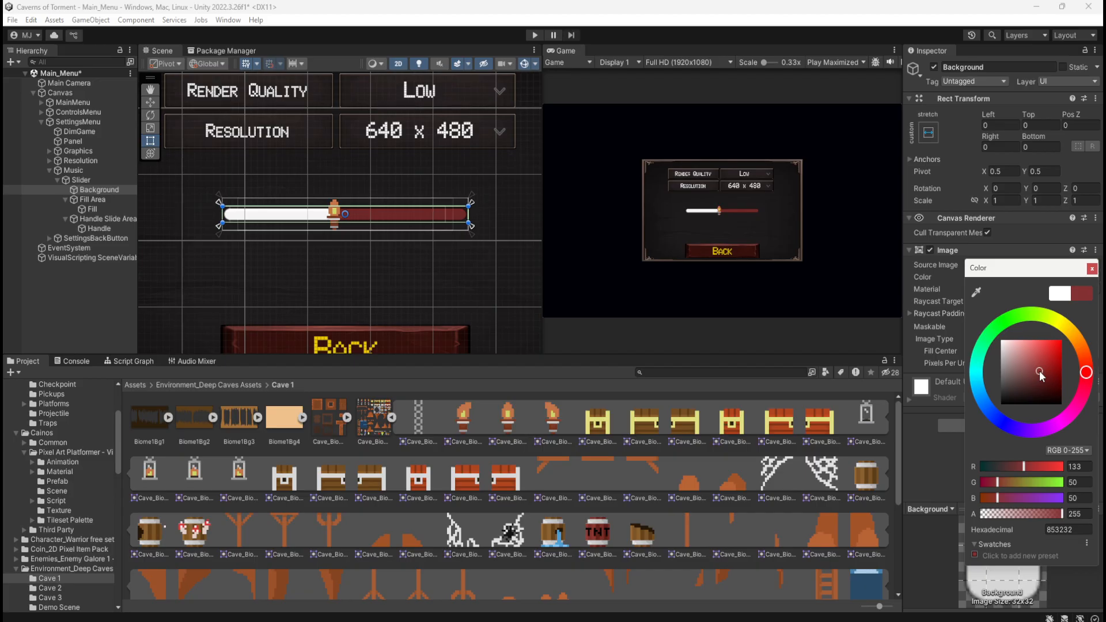
pyautogui.moveTo(1040, 375)
pyautogui.mouseDown()
pyautogui.moveTo(1028, 358)
pyautogui.moveTo(1038, 370)
pyautogui.mouseUp()
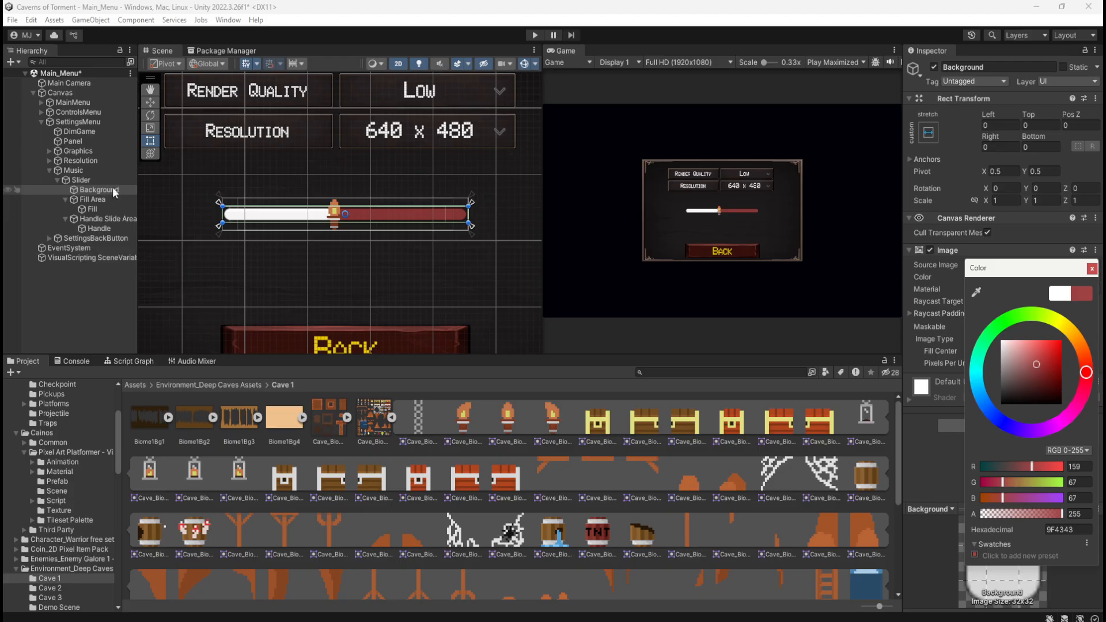
# Set the Image color of the Slider's Fill to the golden yellow DEB504
pyautogui.click(92, 209)
pyautogui.click(94, 201)
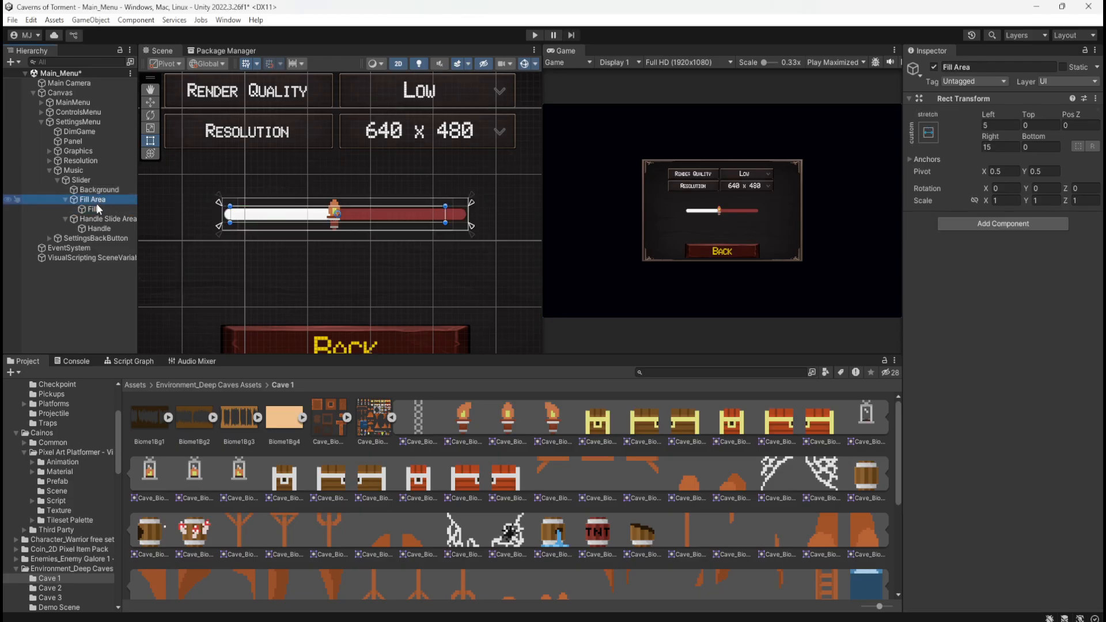
pyautogui.click(95, 209)
pyautogui.click(1045, 290)
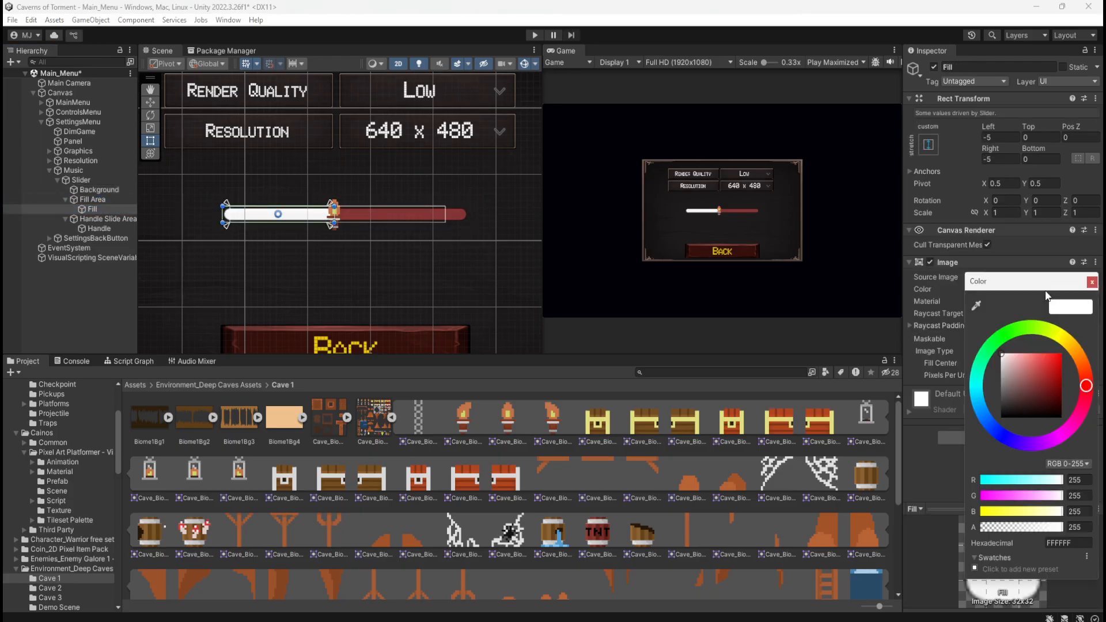
pyautogui.click(1065, 340)
pyautogui.moveTo(1048, 367); pyautogui.dragTo(1060, 361)
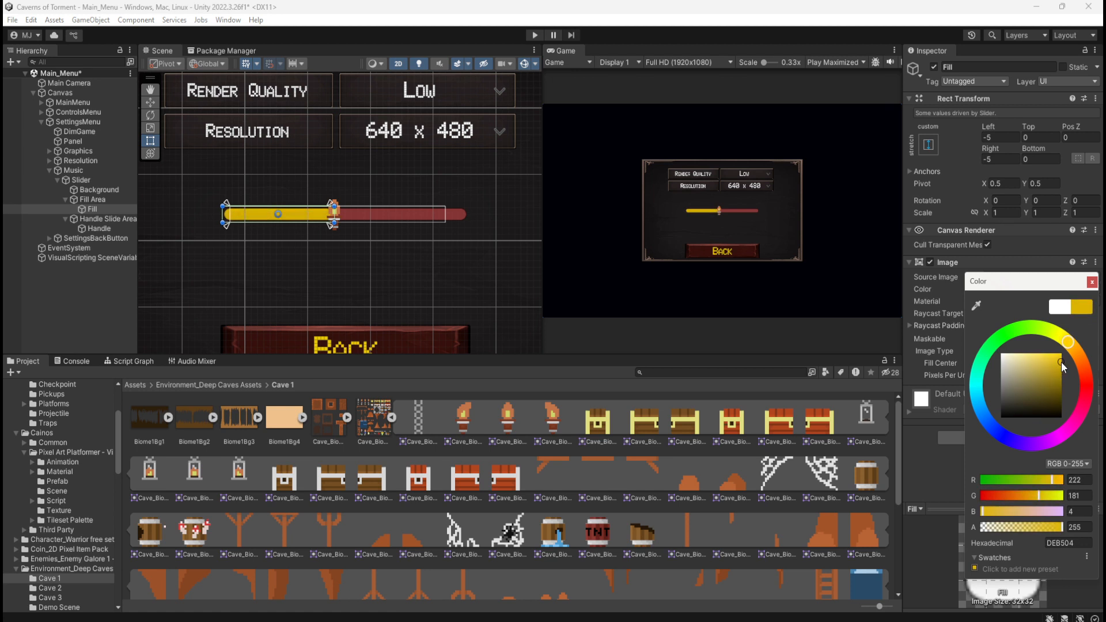
# Set the Slider's Value to 1 to preview the full bar, and inspect its Background
pyautogui.click(80, 180)
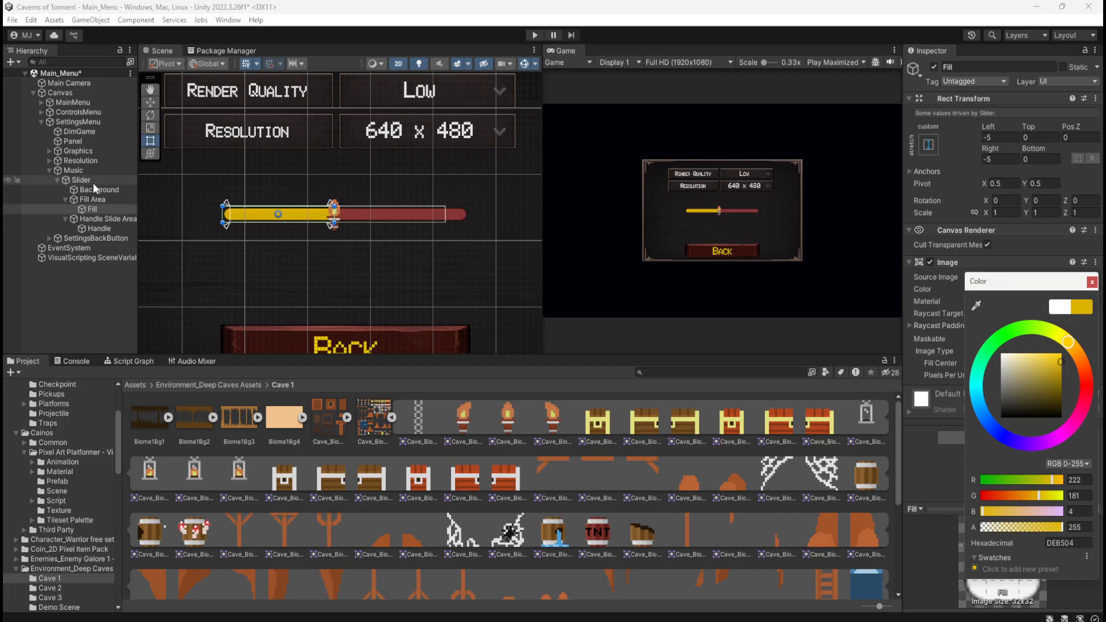
pyautogui.moveTo(1020, 466); pyautogui.dragTo(1086, 426)
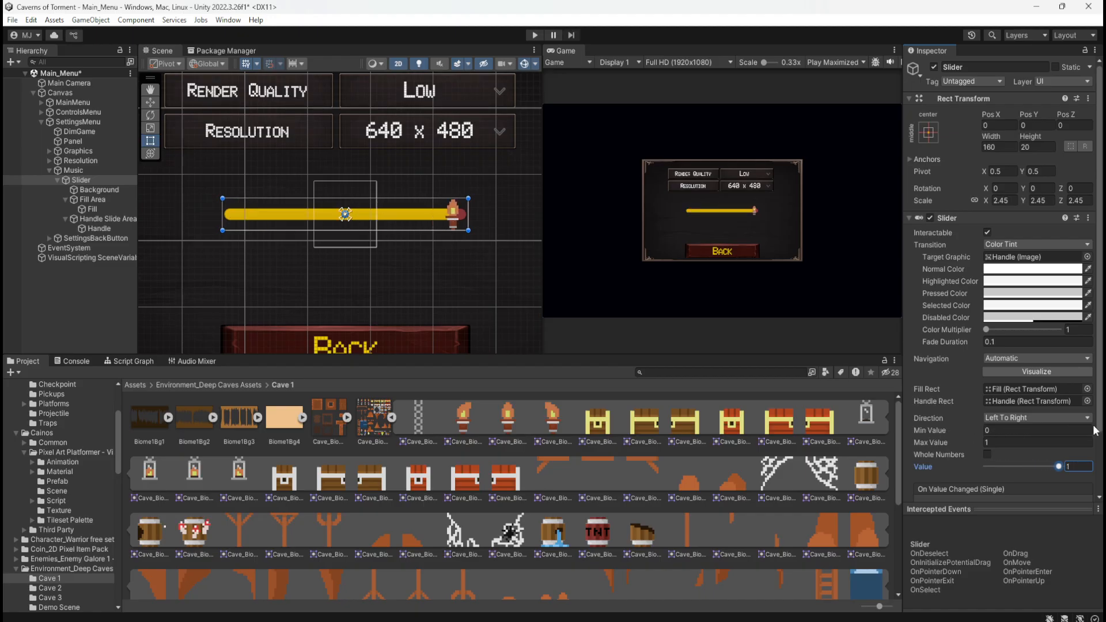
pyautogui.click(104, 189)
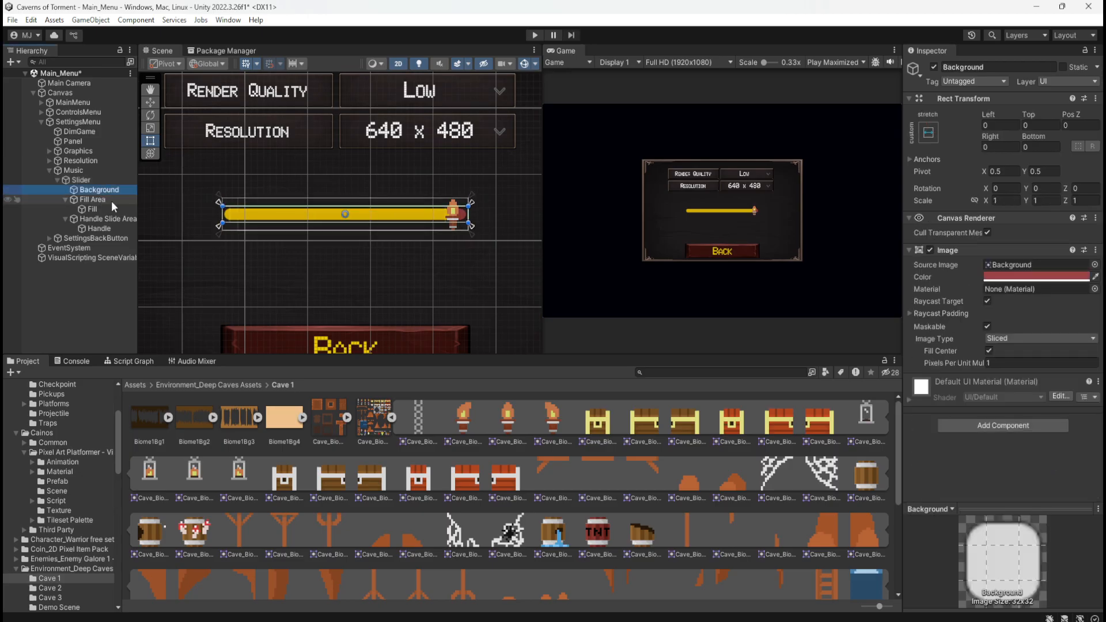
# Try Right offsets of 25 and 0 on the Fill Area to see where the fill ends
pyautogui.click(111, 201)
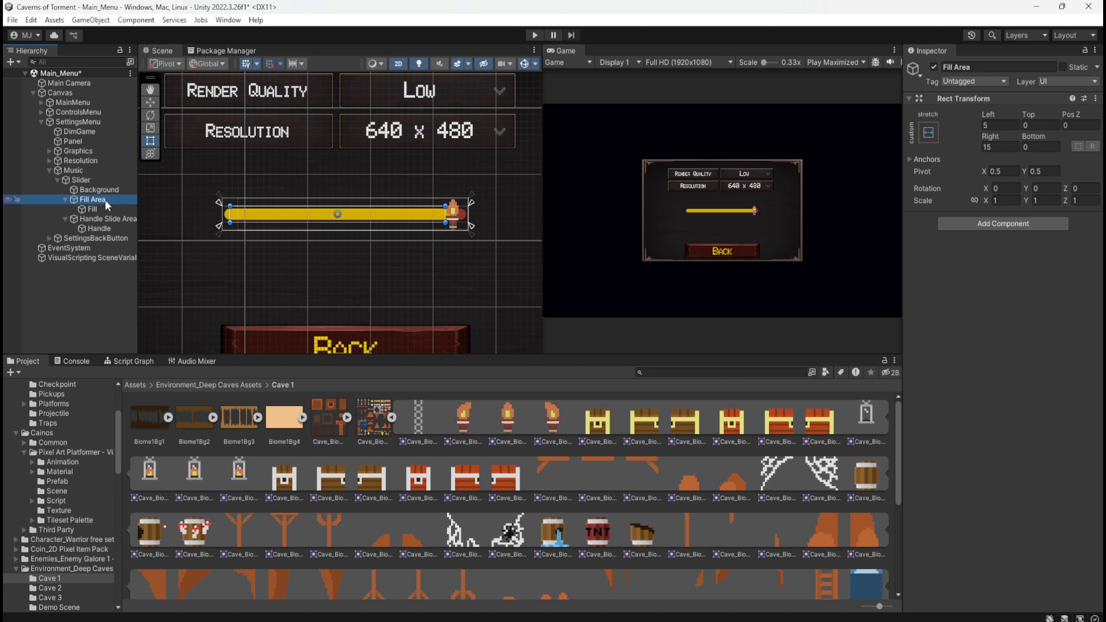
pyautogui.click(1007, 146)
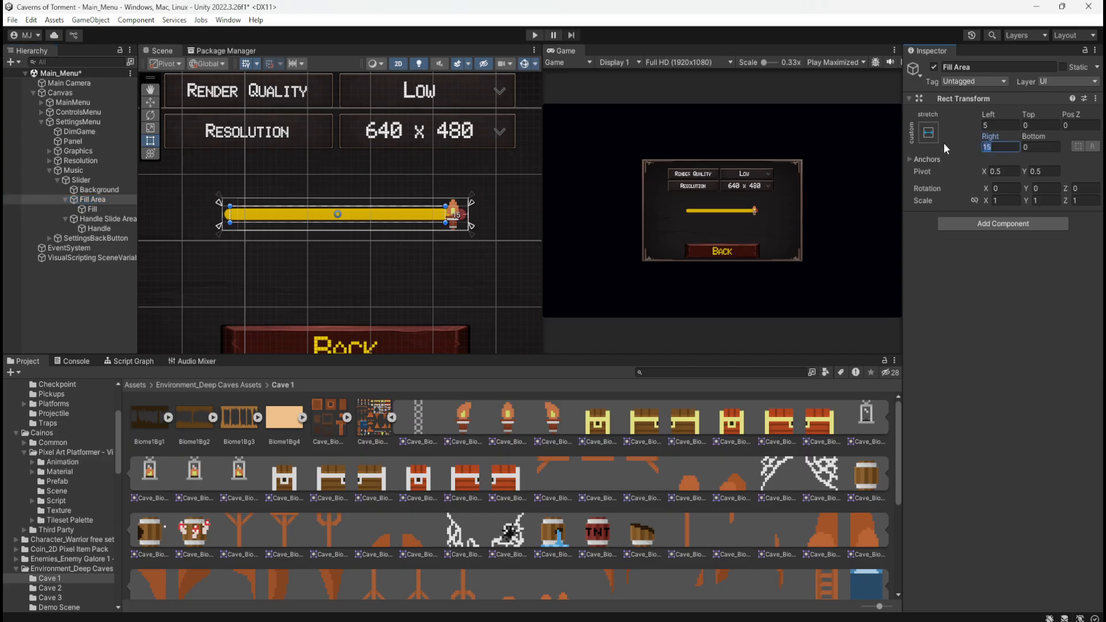
pyautogui.write('25')
pyautogui.write('0')
pyautogui.scroll(3, 510, 211)
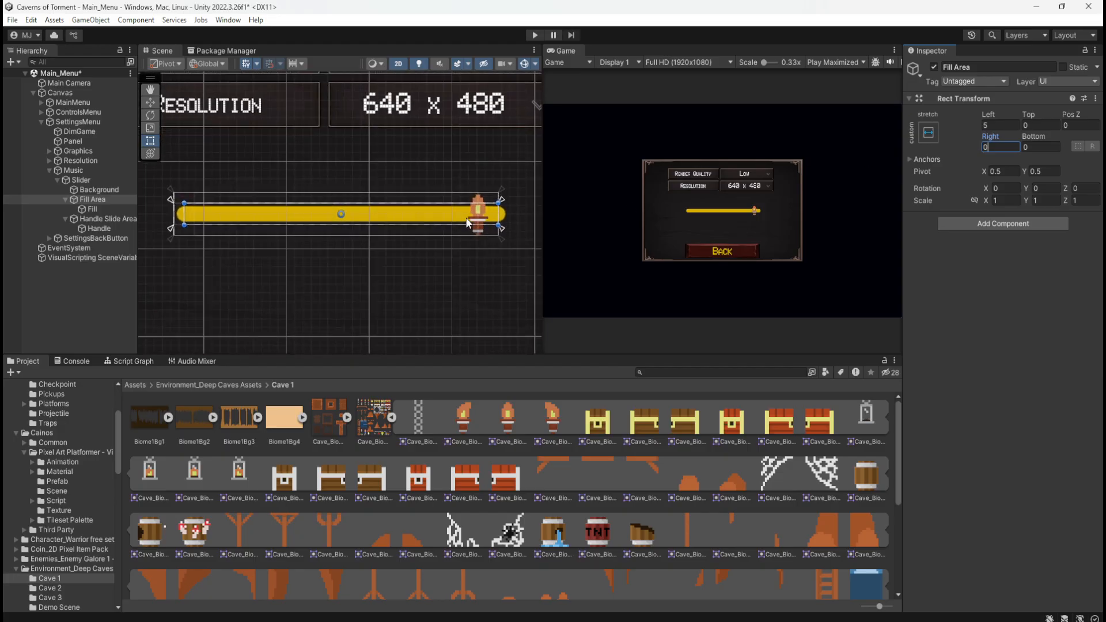
pyautogui.scroll(-1, 510, 217)
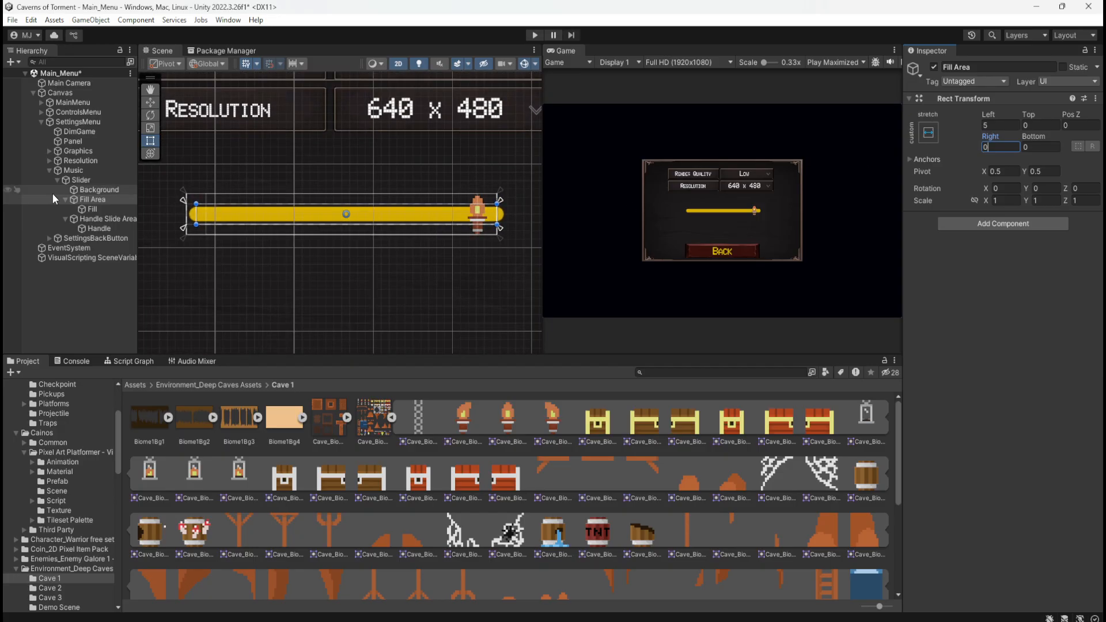
# Inspect the Fill's Rect Transform and check the bar at the Slider's maximum Value
pyautogui.click(100, 211)
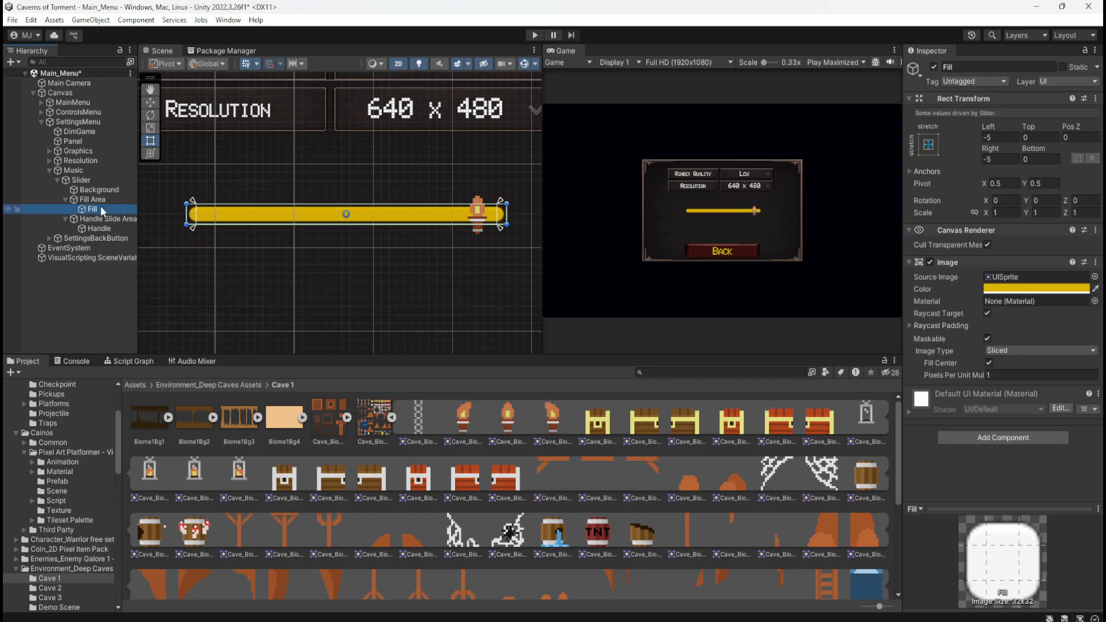
pyautogui.click(85, 180)
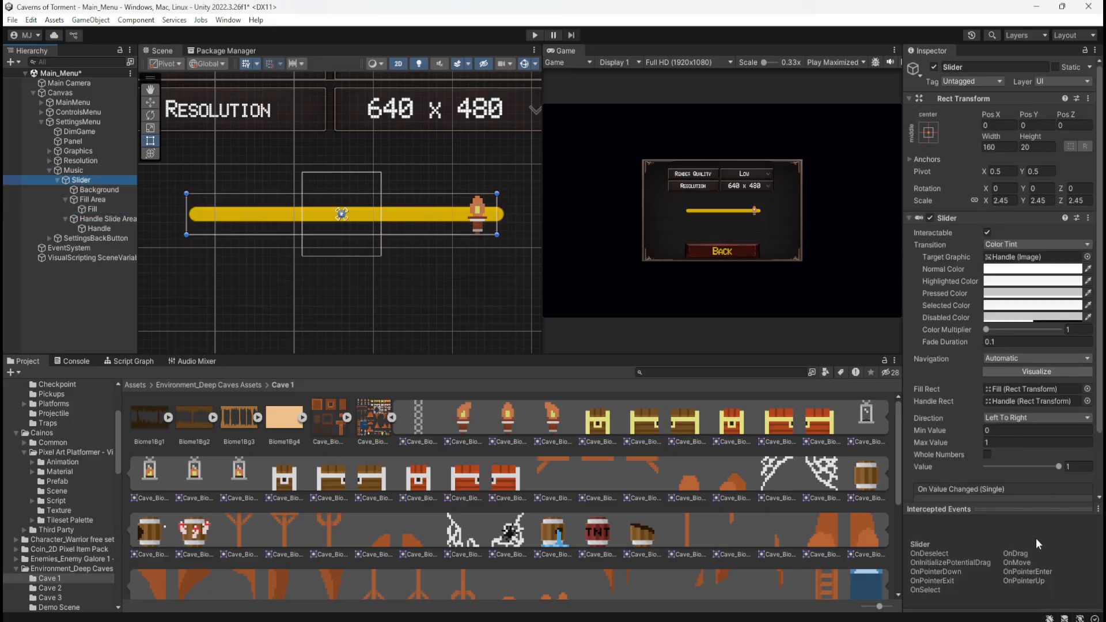
pyautogui.moveTo(1057, 466); pyautogui.dragTo(1084, 472)
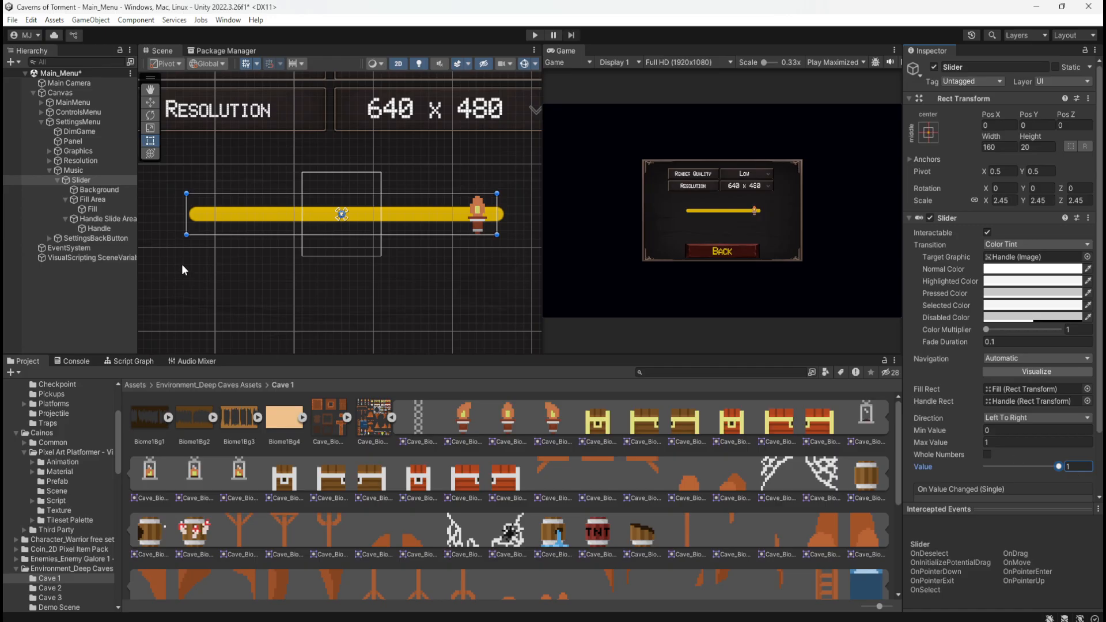
# Set the Fill Area's Right offset to 5, trying 15 and 10 on the way
pyautogui.click(108, 198)
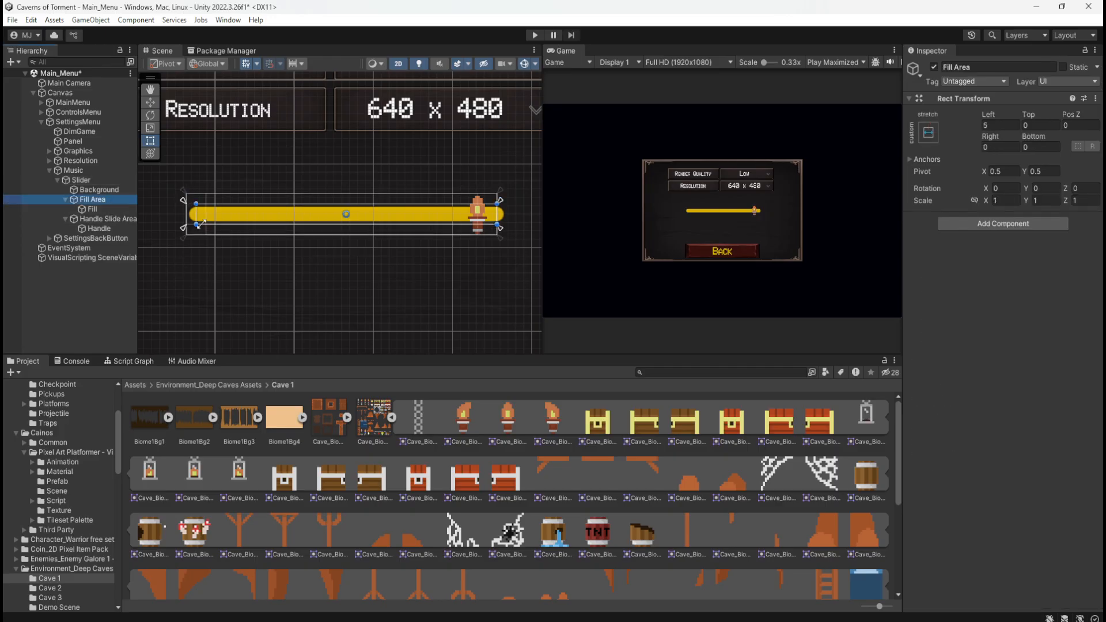
pyautogui.click(1000, 145)
pyautogui.write('5')
pyautogui.write('1')
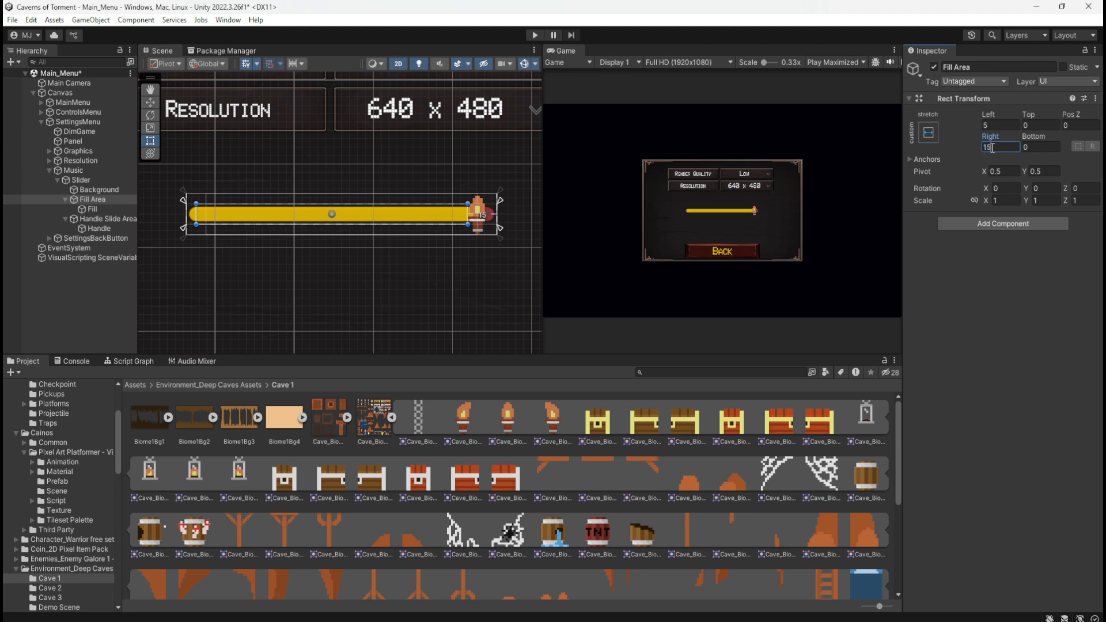
pyautogui.write('1')
pyautogui.write('0')
pyautogui.write('5')
# Compare a Right offset of 15 on the Fill Area and return it to 5
pyautogui.click(1005, 127)
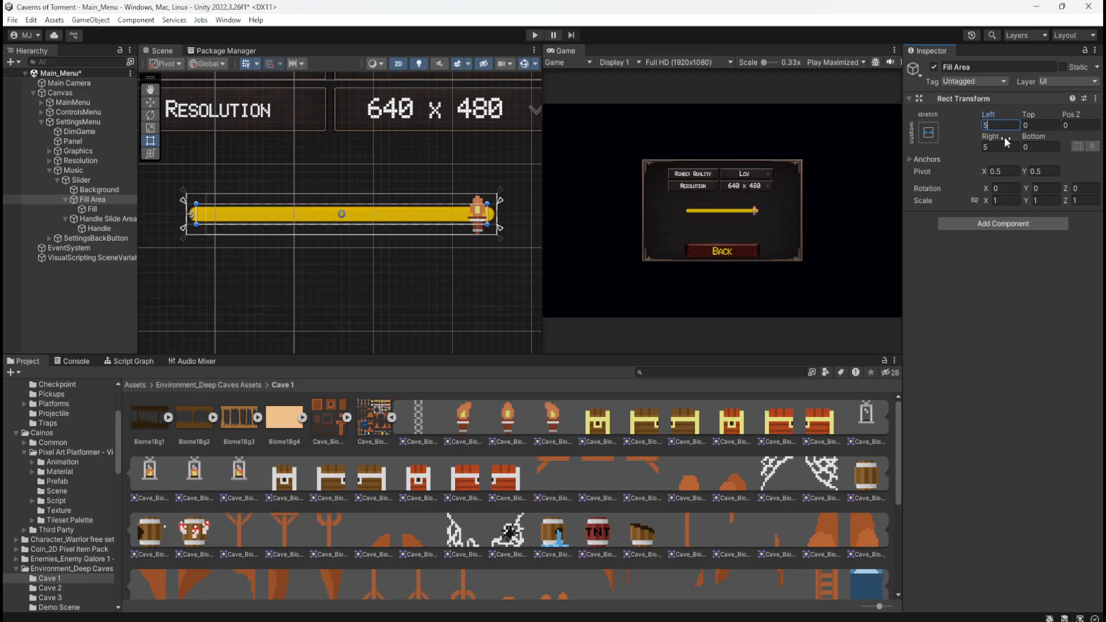
pyautogui.click(1000, 147)
pyautogui.write('15')
pyautogui.press('Tab')
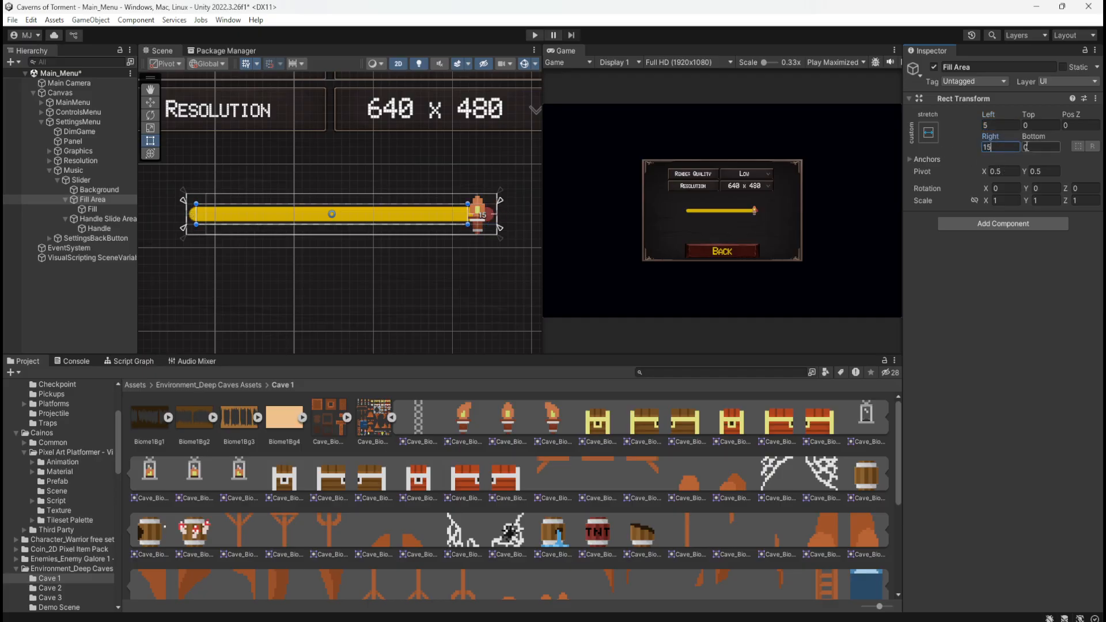
pyautogui.click(1012, 147)
pyautogui.write('5')
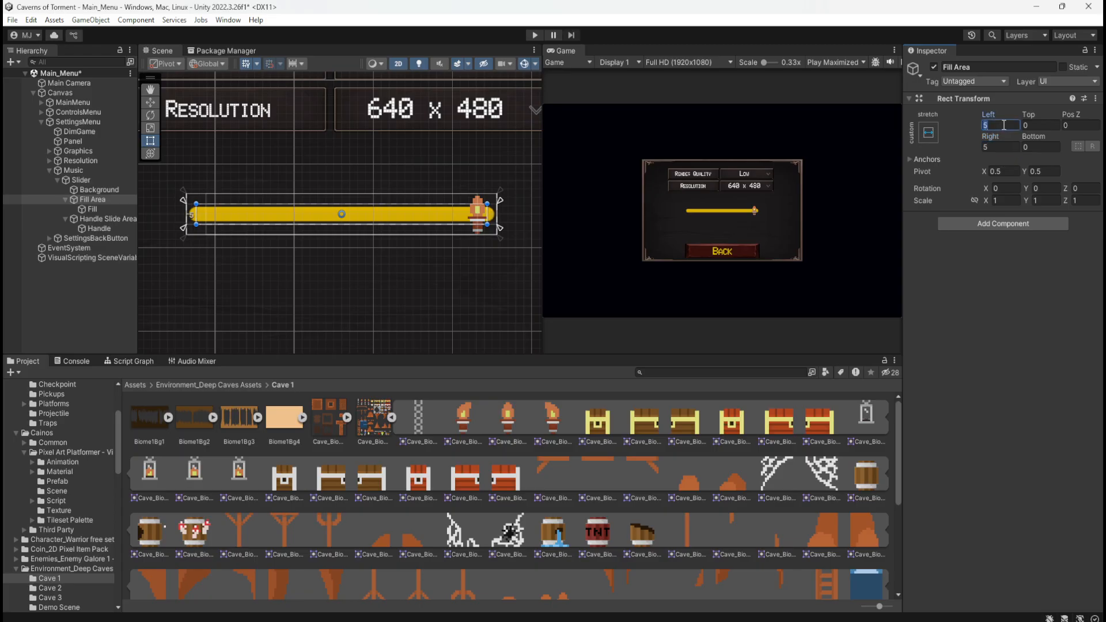
pyautogui.write('0')
pyautogui.write('5')
pyautogui.write('-')
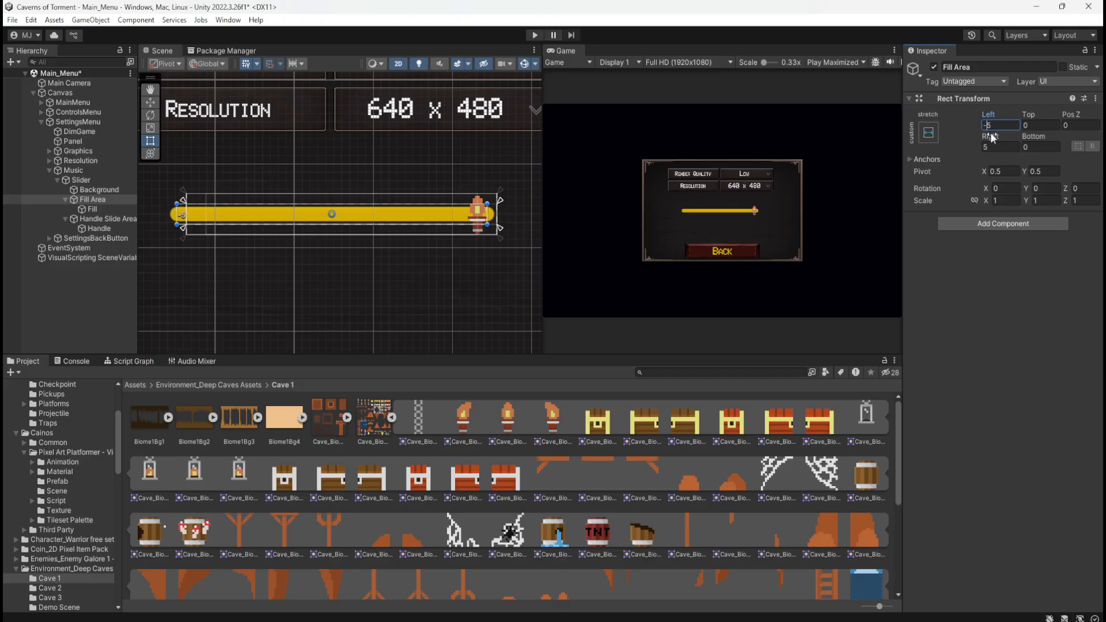
# Try Left offsets of 0, -5, 56, 15, 10 and 7 on the Fill Area and return it to 5
pyautogui.press('BackSpace')
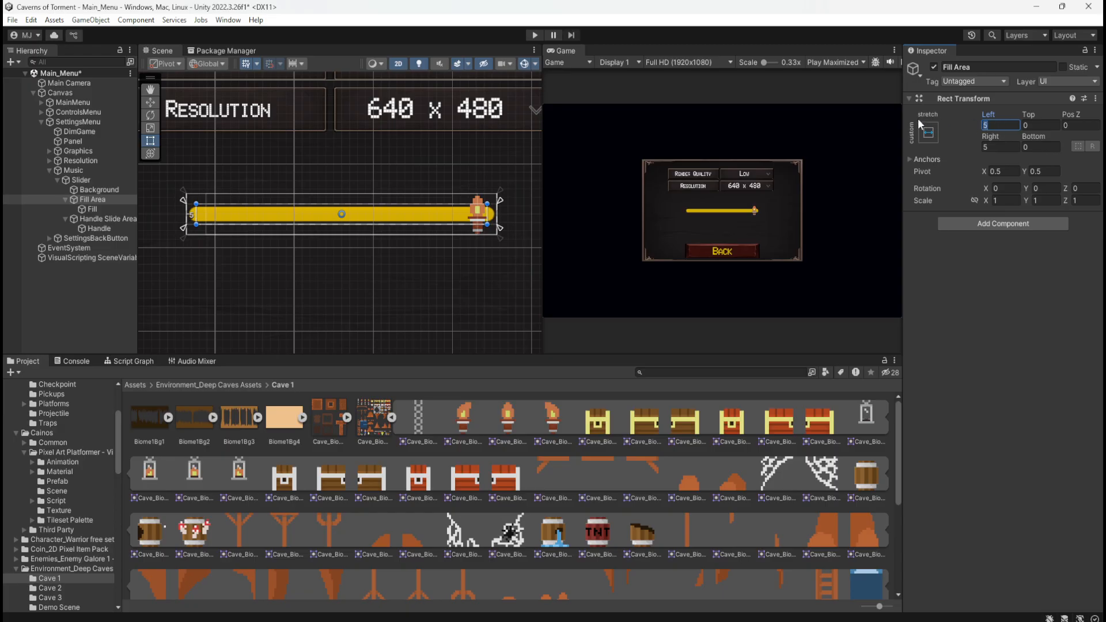
pyautogui.press('BackSpace')
pyautogui.write('0')
pyautogui.write('56')
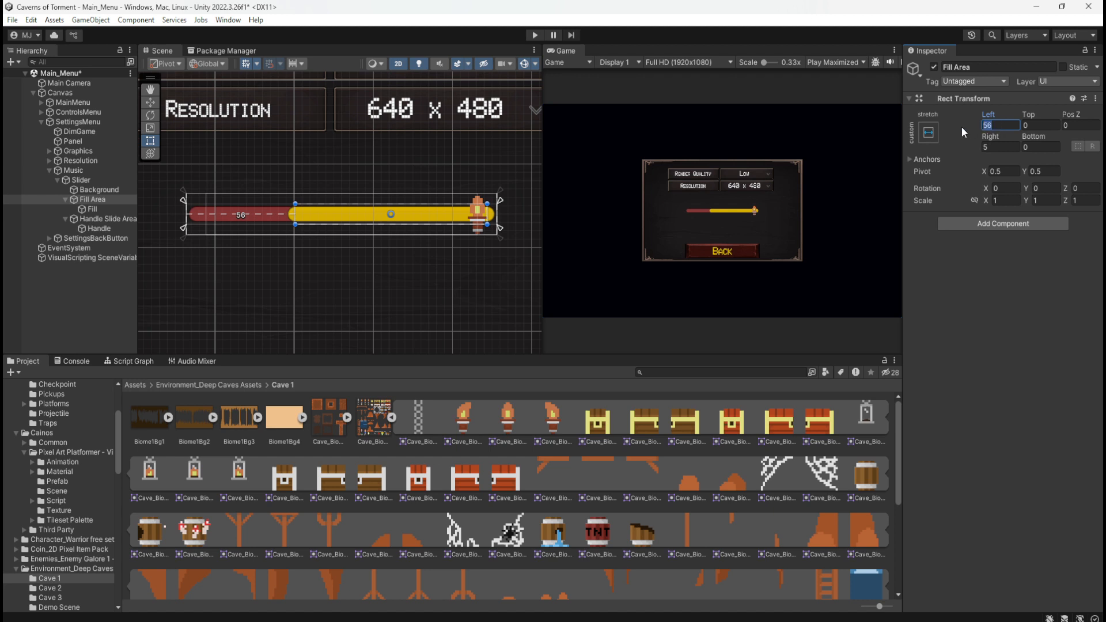
pyautogui.write('5')
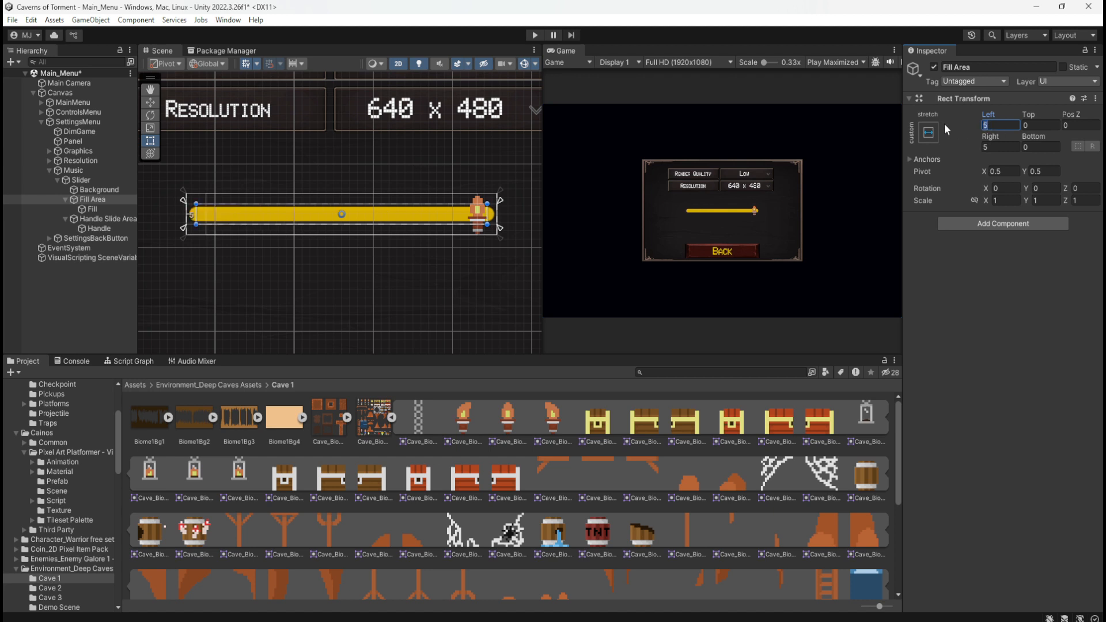
pyautogui.write('15')
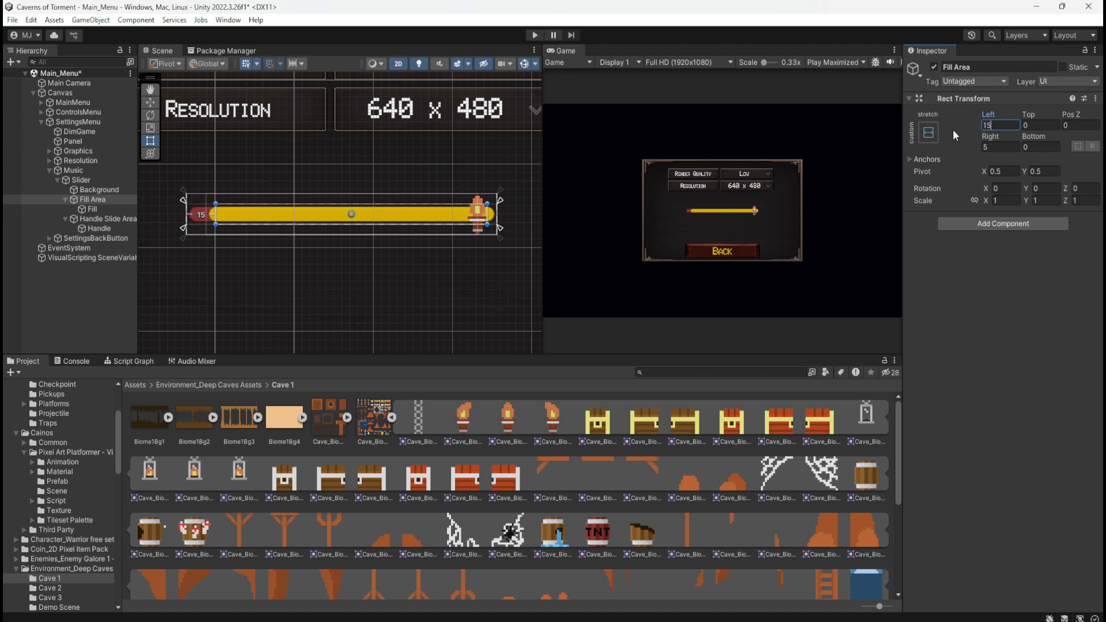
pyautogui.press('Return')
pyautogui.click(991, 125)
pyautogui.write('10')
pyautogui.write('75')
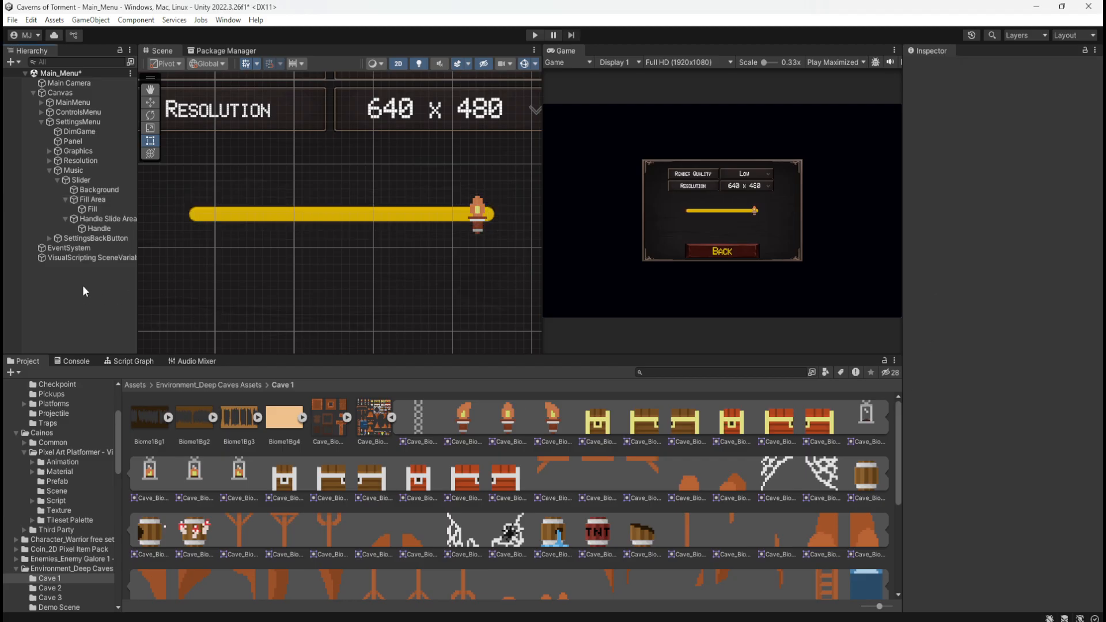
# Set the Slider's Value to 0 and compare the Rect Transform settings of Fill and Fill Area
pyautogui.click(92, 180)
pyautogui.moveTo(1058, 467); pyautogui.dragTo(893, 429)
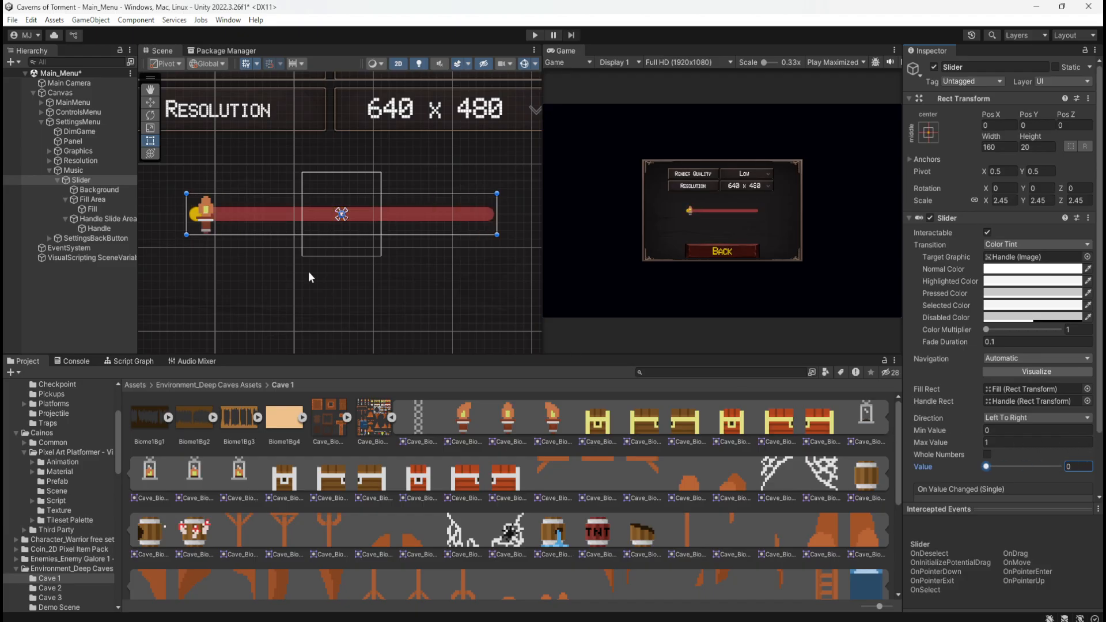
pyautogui.click(91, 209)
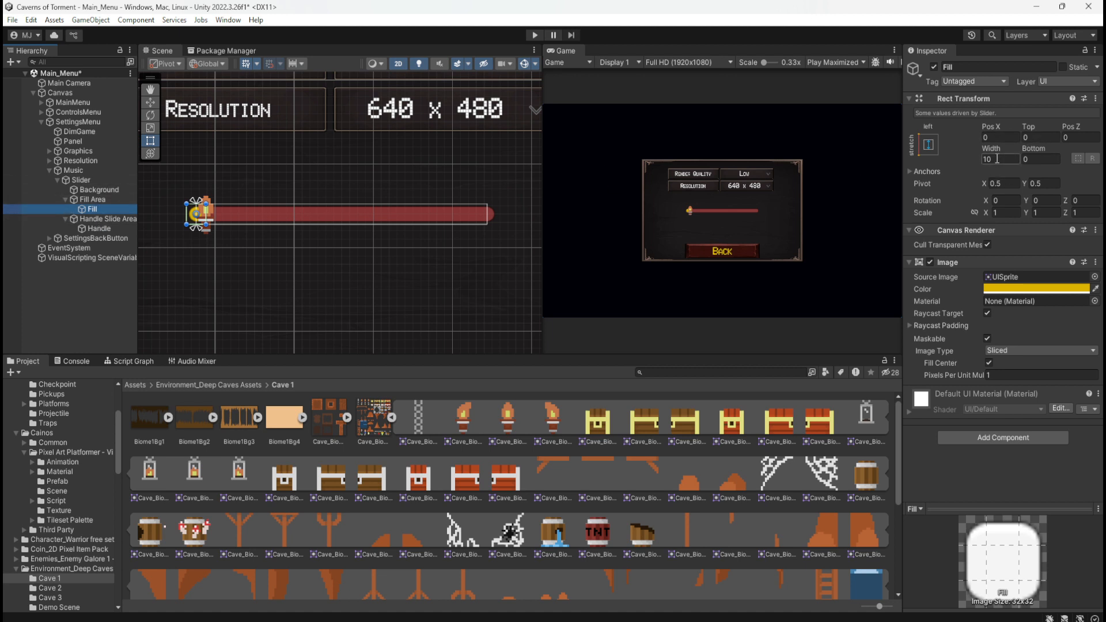
pyautogui.click(102, 202)
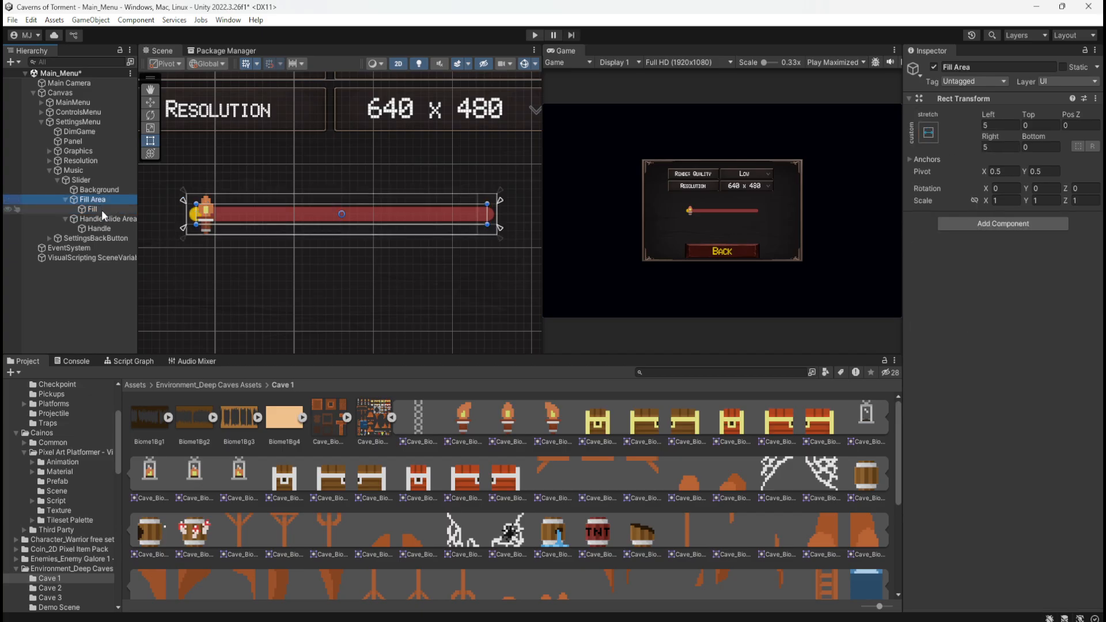
pyautogui.click(102, 210)
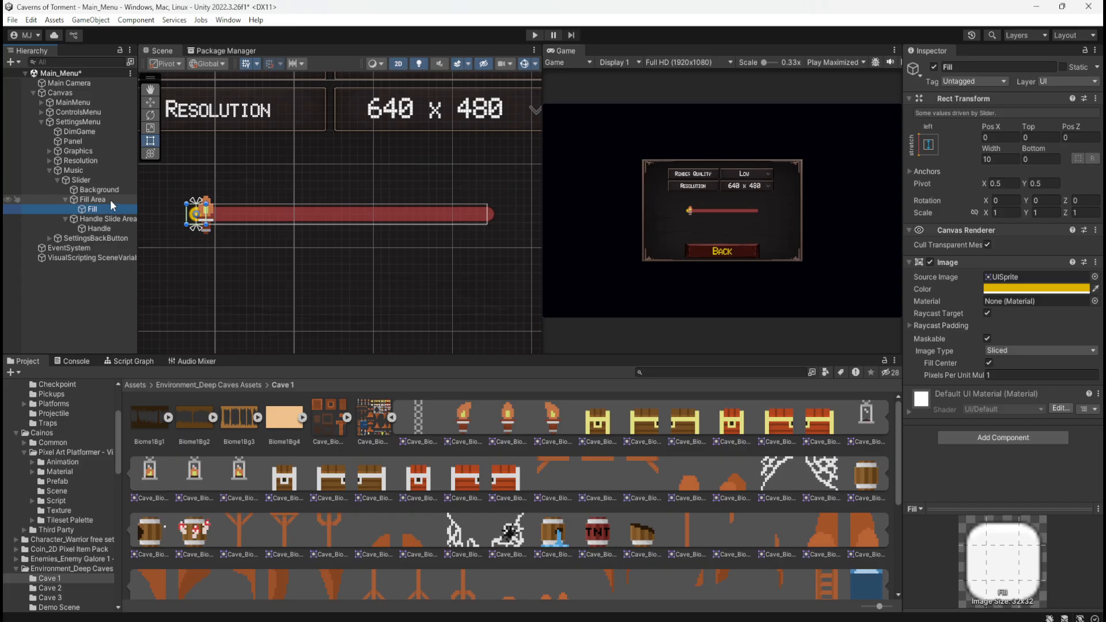
pyautogui.click(111, 199)
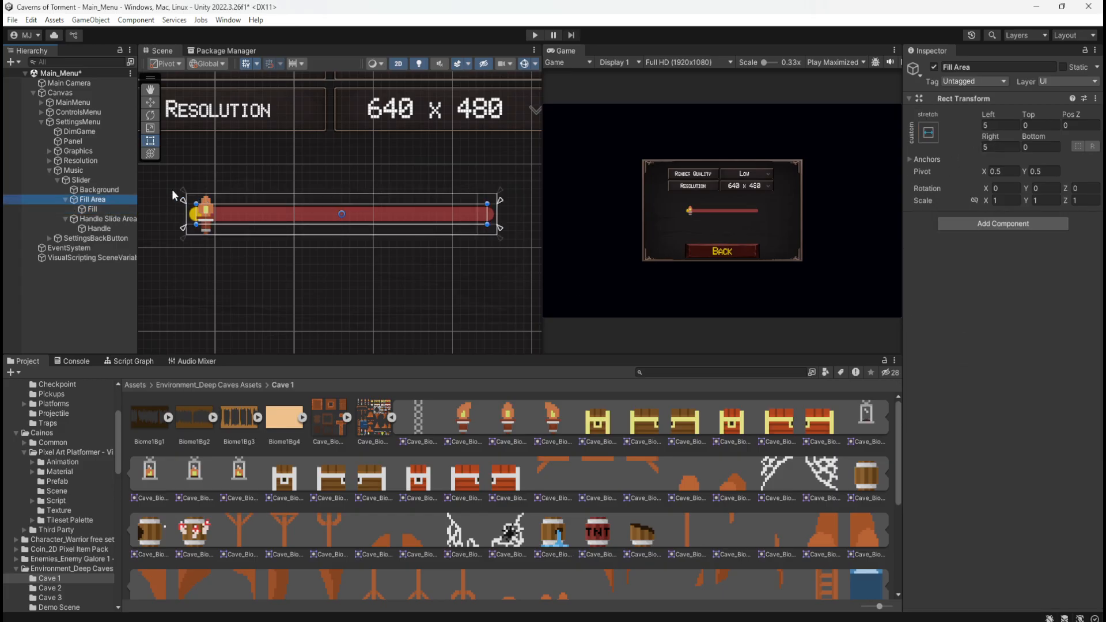
# Set the Left and Right offsets of the Slider's Background to 5
pyautogui.click(110, 190)
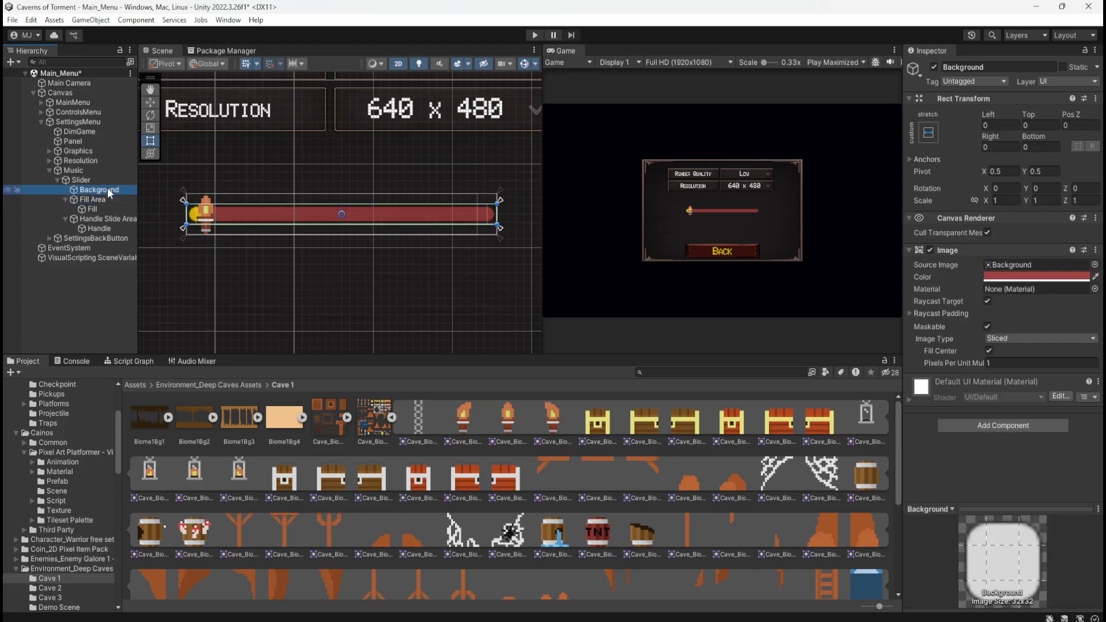
pyautogui.click(1002, 126)
pyautogui.write('5')
pyautogui.click(996, 146)
pyautogui.write('5')
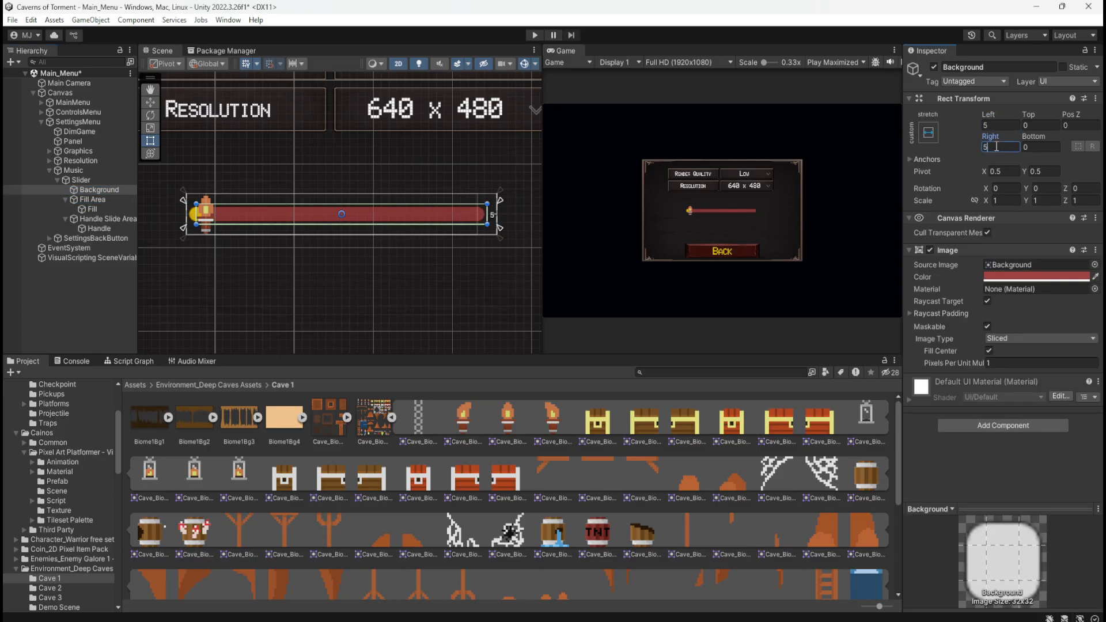
# Set the Right offset of the Slider's Background to 0
pyautogui.press('BackSpace')
pyautogui.write('0')
# Try Right and Left offsets of 0 on the Fill Area and return both to 5
pyautogui.click(97, 200)
pyautogui.click(1002, 146)
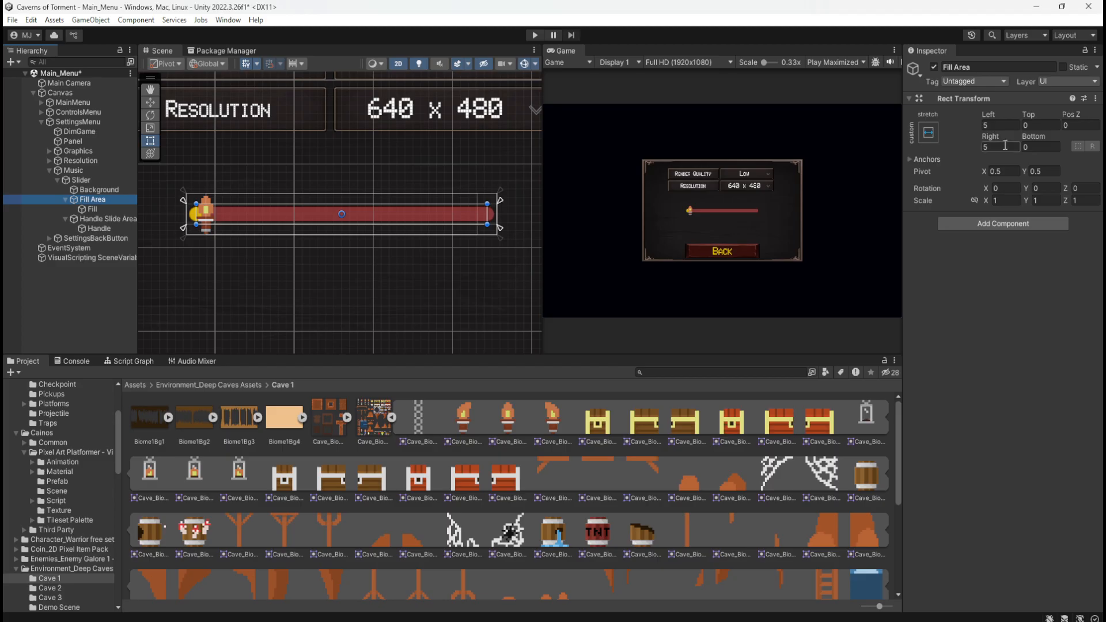
pyautogui.write('0')
pyautogui.click(1004, 125)
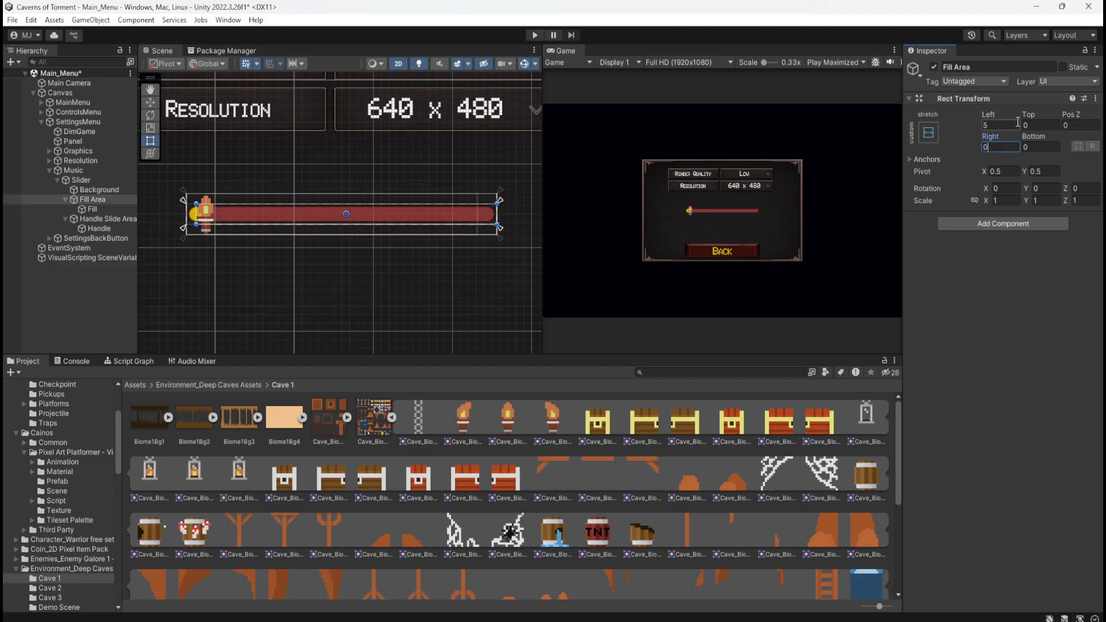
pyautogui.write('0')
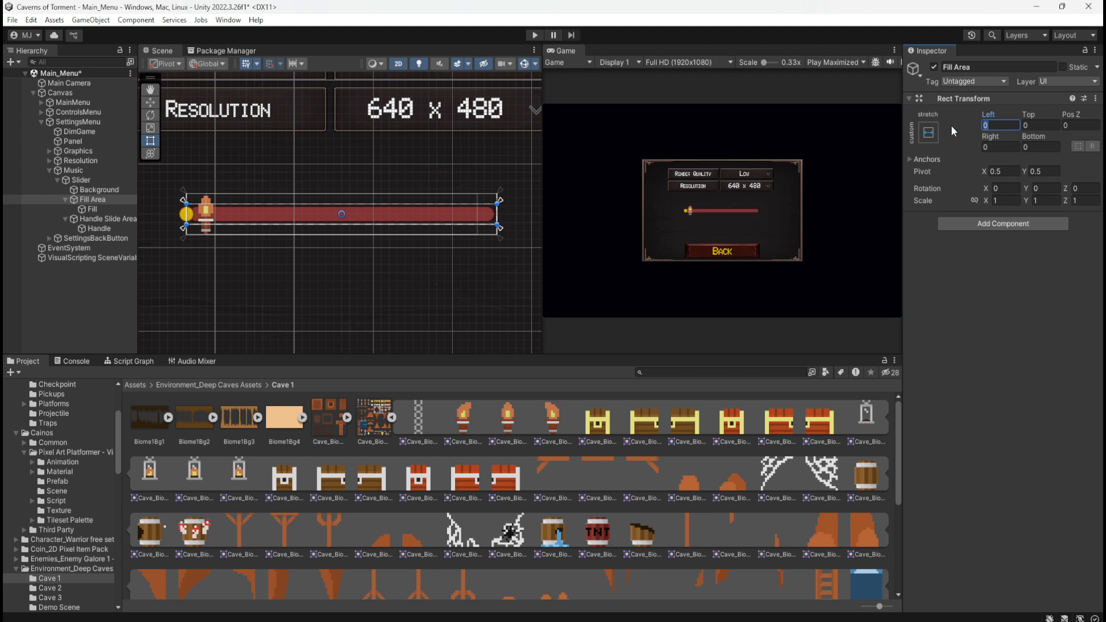
pyautogui.write('5')
pyautogui.click(997, 147)
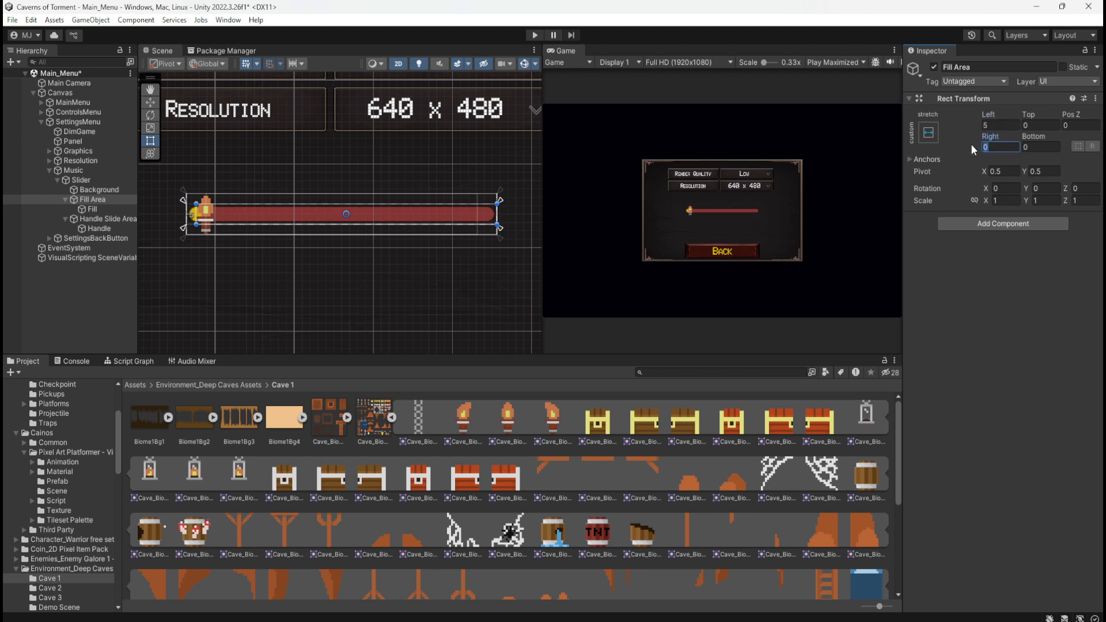
pyautogui.write('5')
# Sweep the Slider's Value up to 1 and partway back to check how the fill follows the handle
pyautogui.click(86, 181)
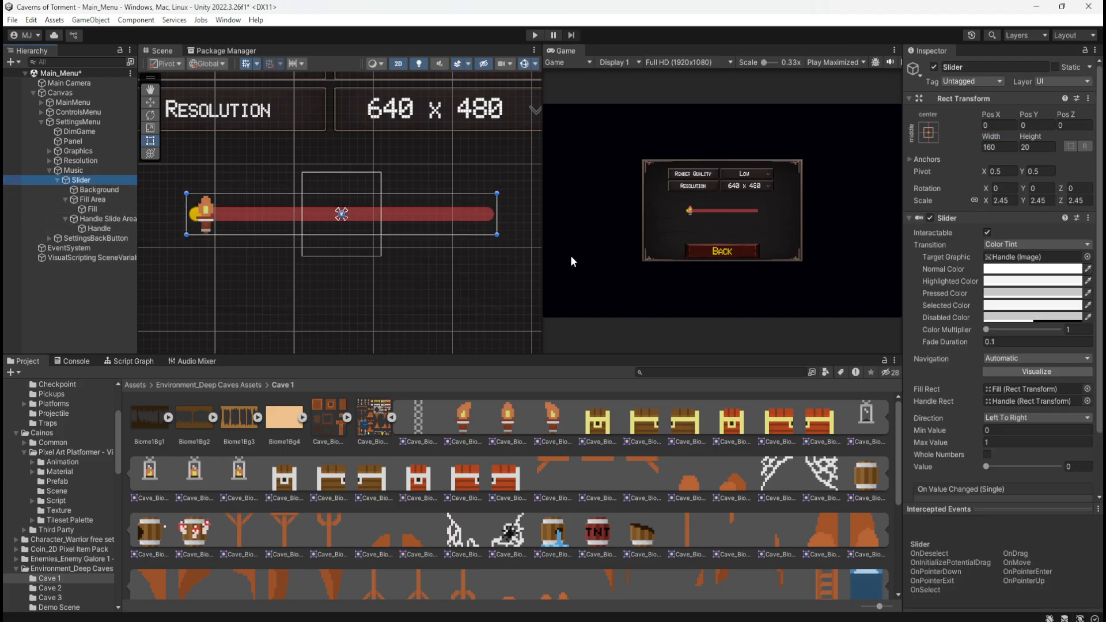
pyautogui.moveTo(987, 466); pyautogui.dragTo(1078, 437)
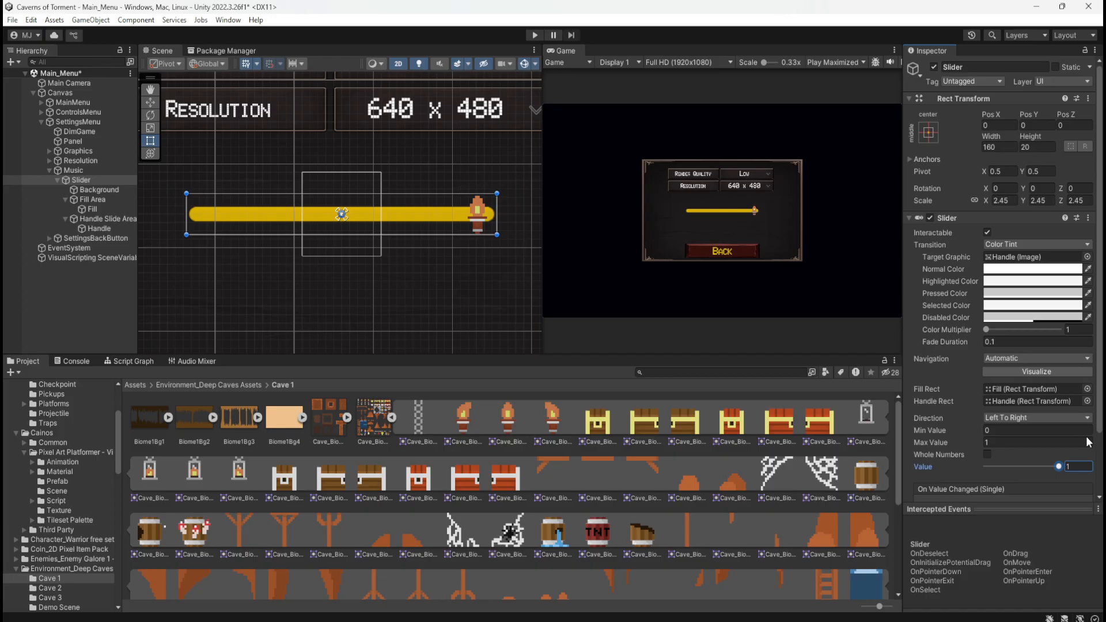
pyautogui.moveTo(1063, 441); pyautogui.dragTo(1043, 467)
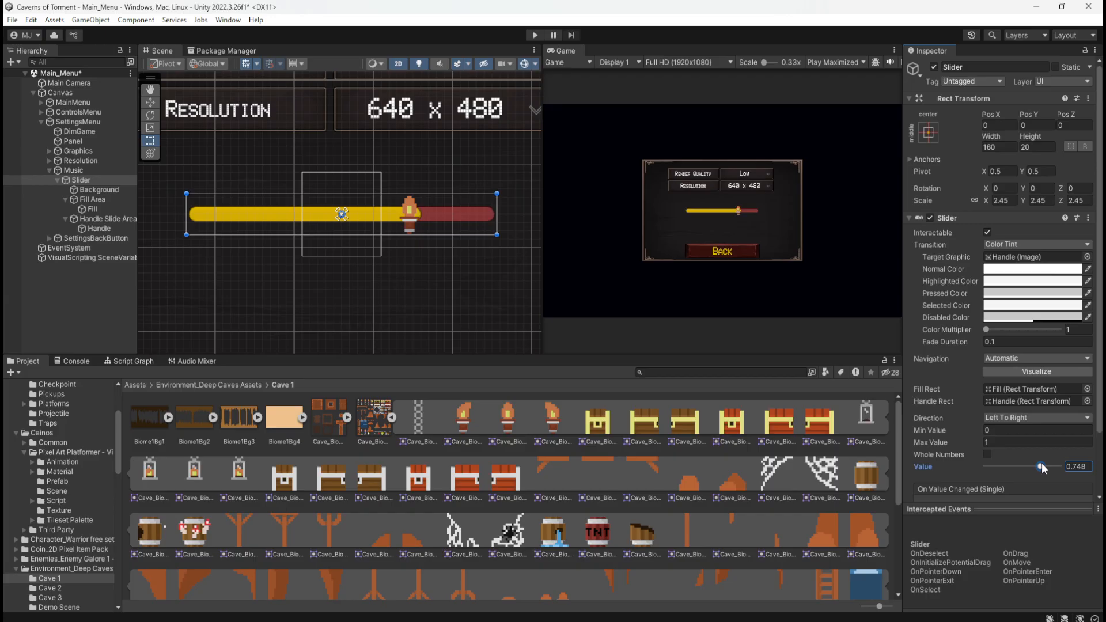
pyautogui.moveTo(1041, 467)
pyautogui.mouseDown()
pyautogui.moveTo(1061, 467)
pyautogui.moveTo(1039, 470)
pyautogui.mouseUp()
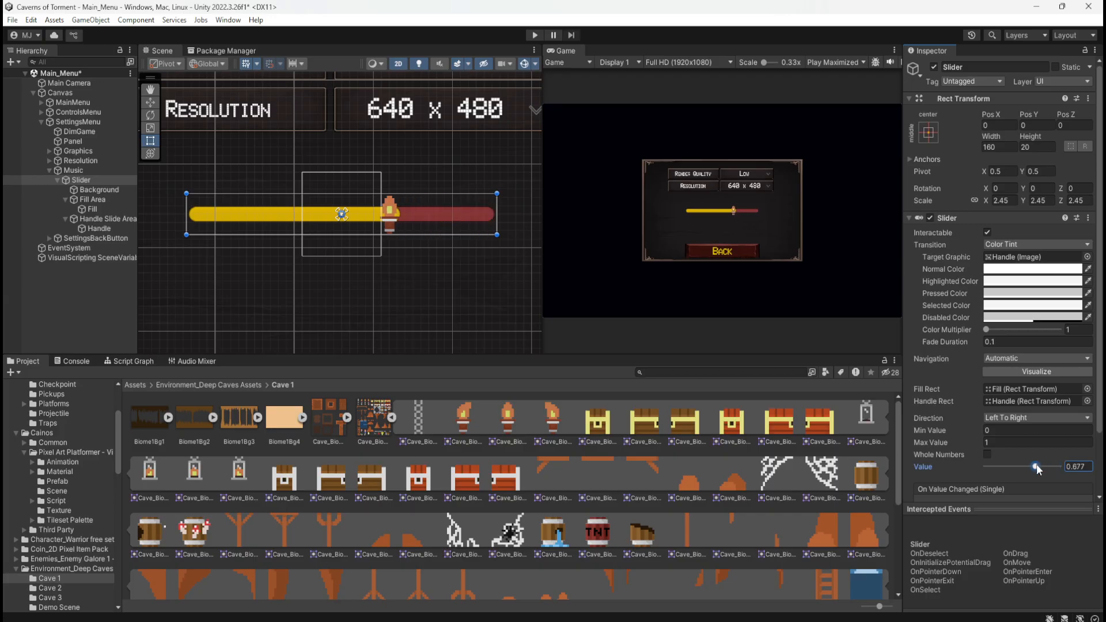
# Enlarge the Slider's torch Handle by setting its Scale to 1.5 in X and Y
pyautogui.click(103, 229)
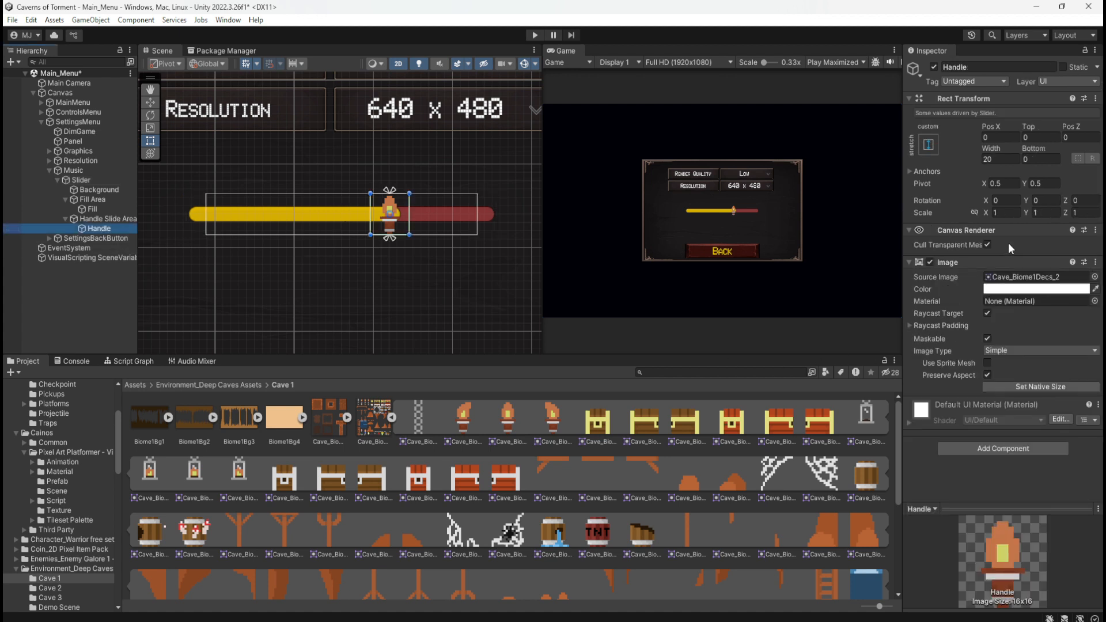
pyautogui.click(976, 213)
pyautogui.click(1012, 213)
pyautogui.click(975, 213)
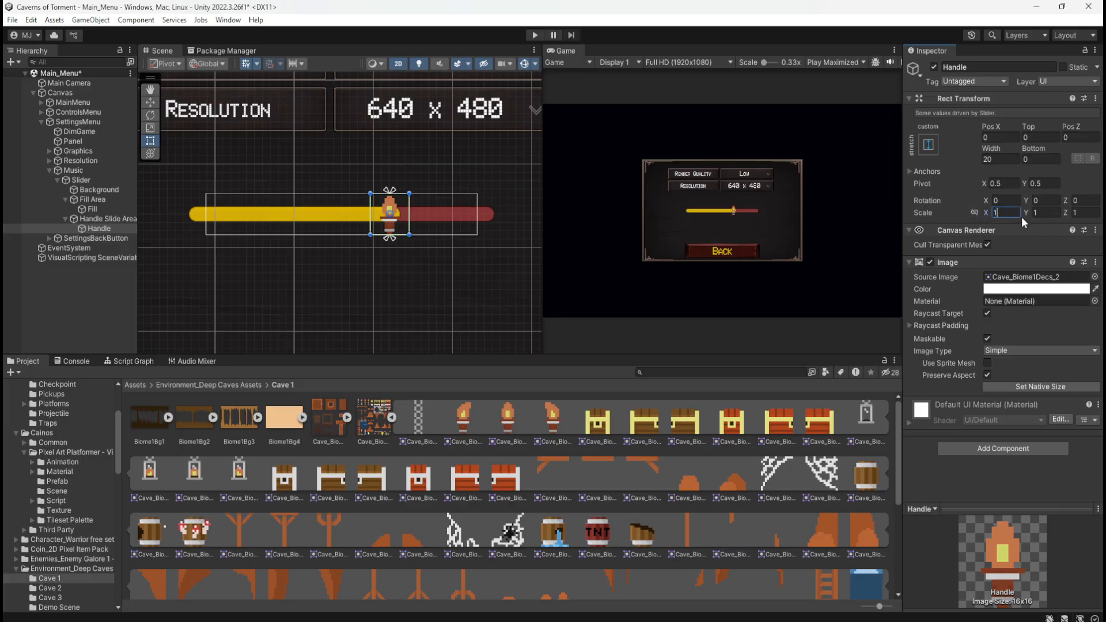
pyautogui.write('.5')
pyautogui.press('Tab')
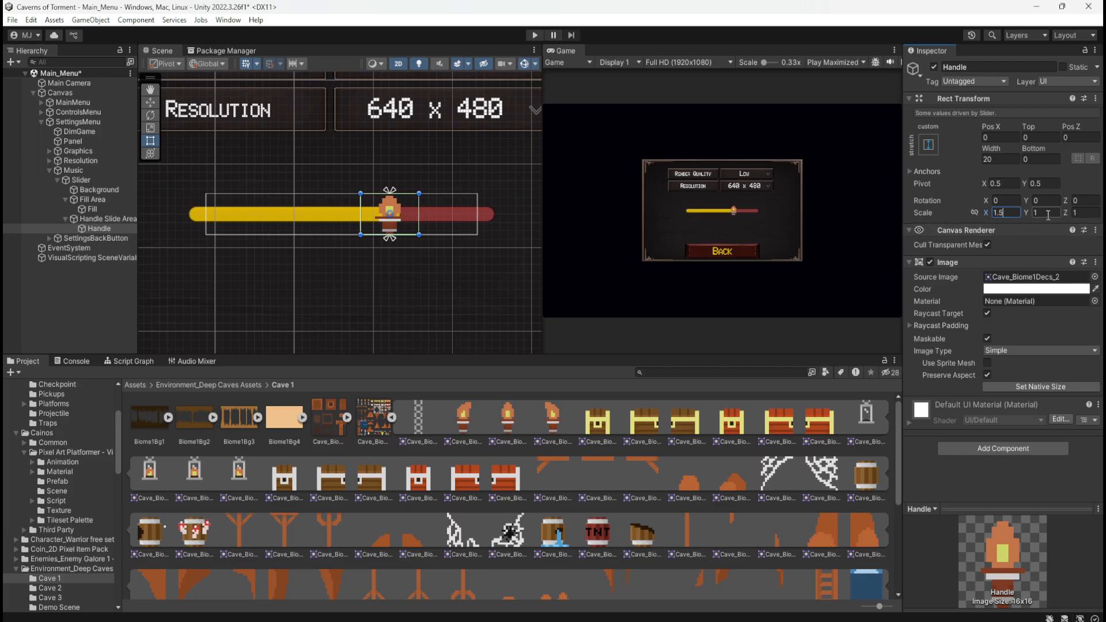
pyautogui.write('1.5')
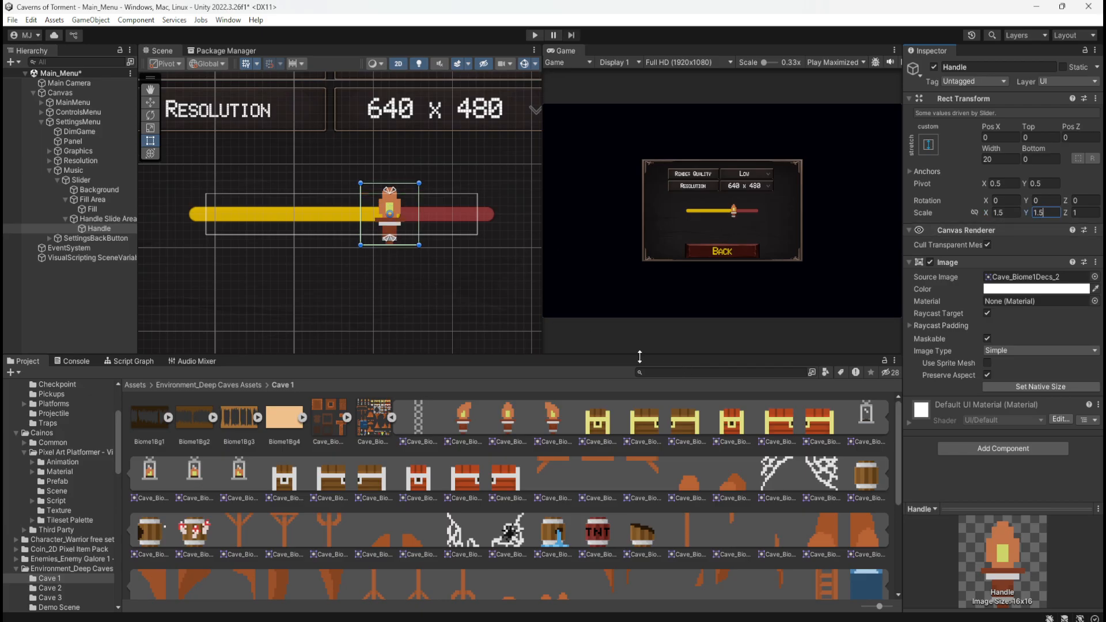
# Inspect the enlarged handle without selection outlines and set the Slider's Value to 0
pyautogui.click(66, 295)
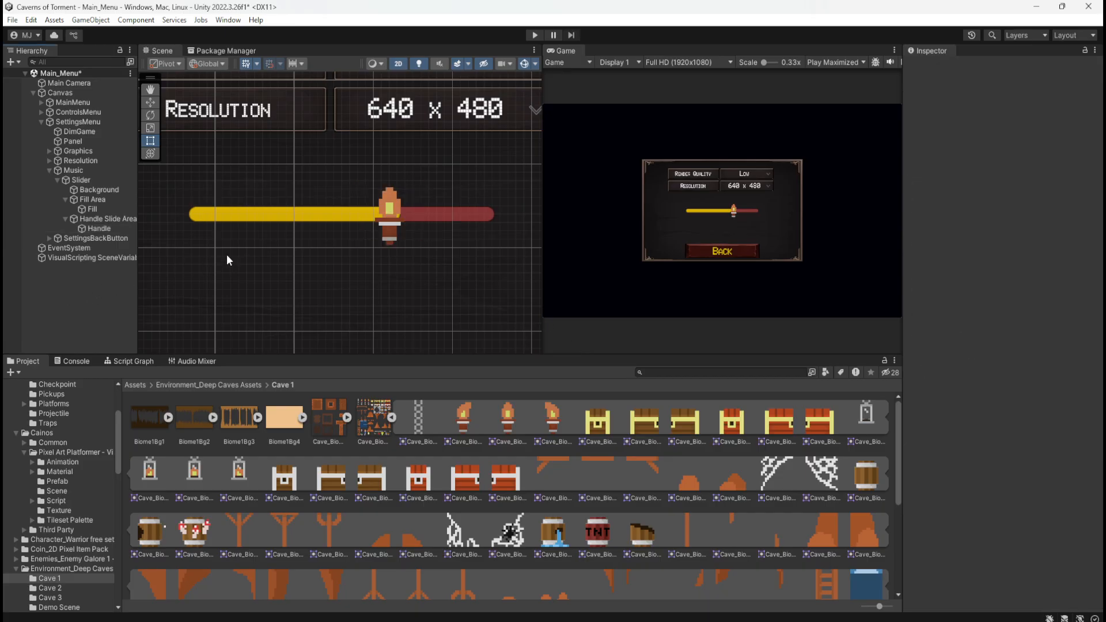
pyautogui.click(80, 181)
pyautogui.moveTo(1025, 460); pyautogui.dragTo(934, 427)
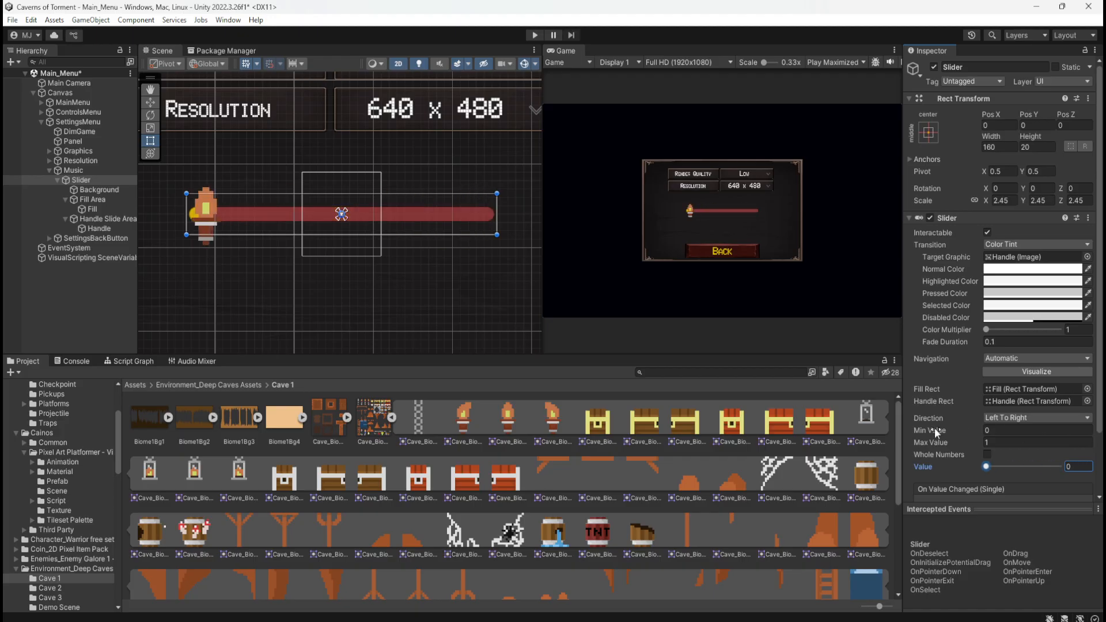
# Play the scene, open Settings, test the slider across its full range and stop playback
pyautogui.click(539, 36)
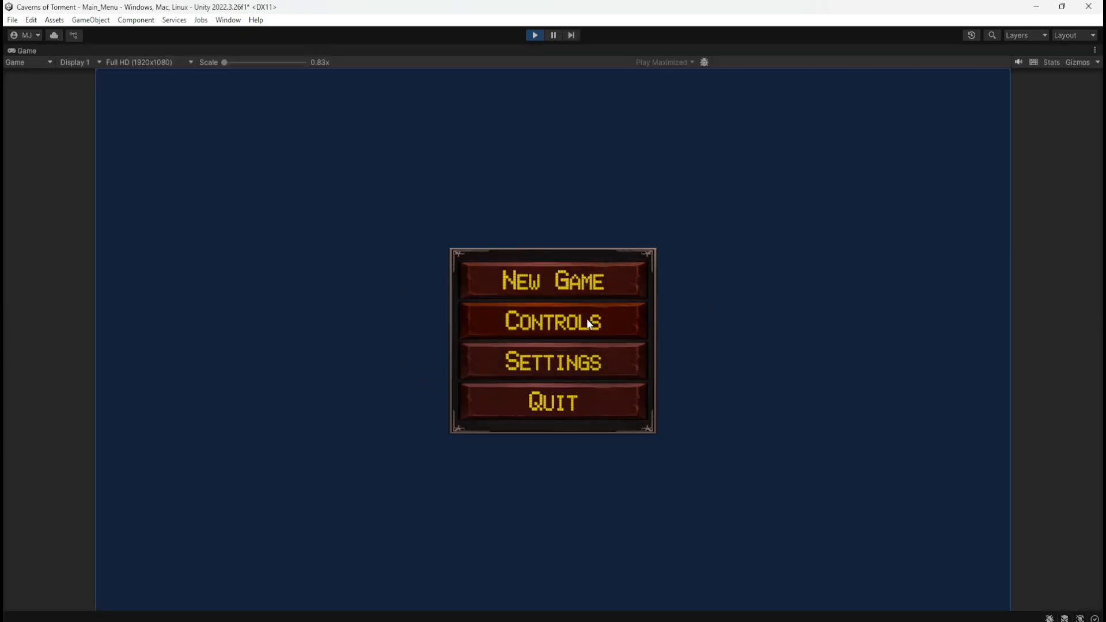
pyautogui.click(580, 369)
pyautogui.moveTo(537, 365); pyautogui.dragTo(644, 363)
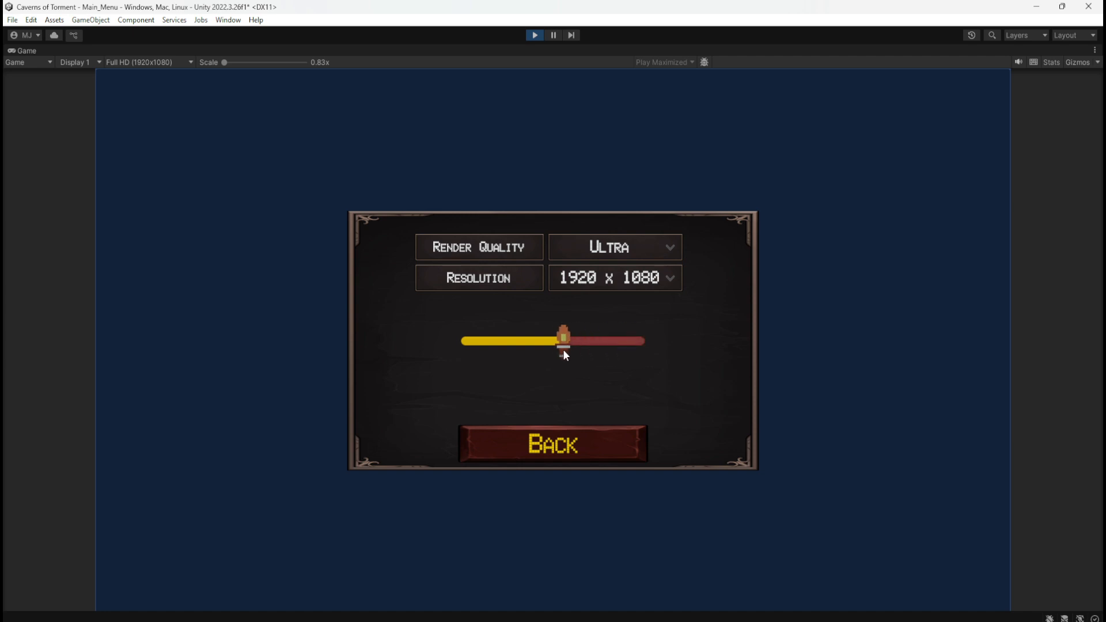
pyautogui.moveTo(458, 357); pyautogui.dragTo(585, 361)
pyautogui.moveTo(481, 358); pyautogui.dragTo(649, 360)
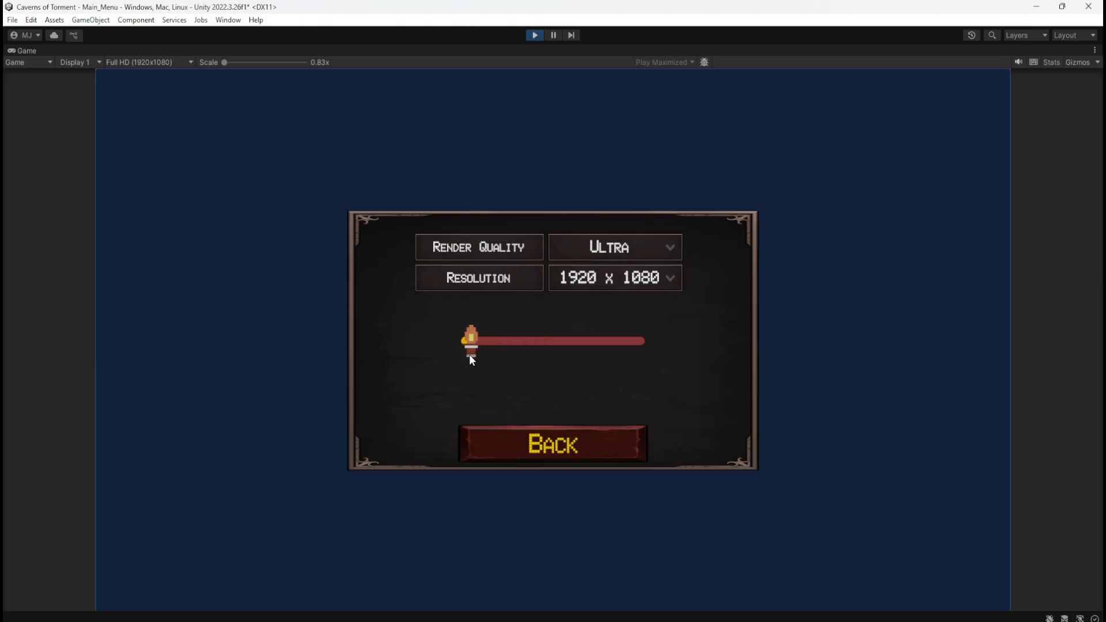
pyautogui.moveTo(514, 364); pyautogui.dragTo(667, 368)
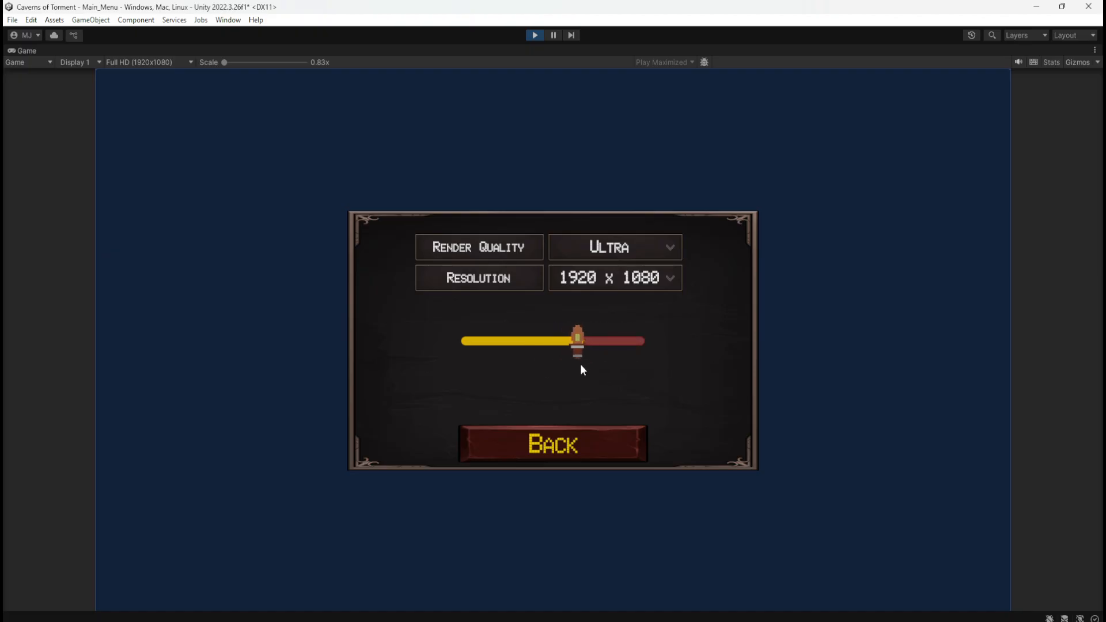
pyautogui.moveTo(581, 365); pyautogui.dragTo(586, 362)
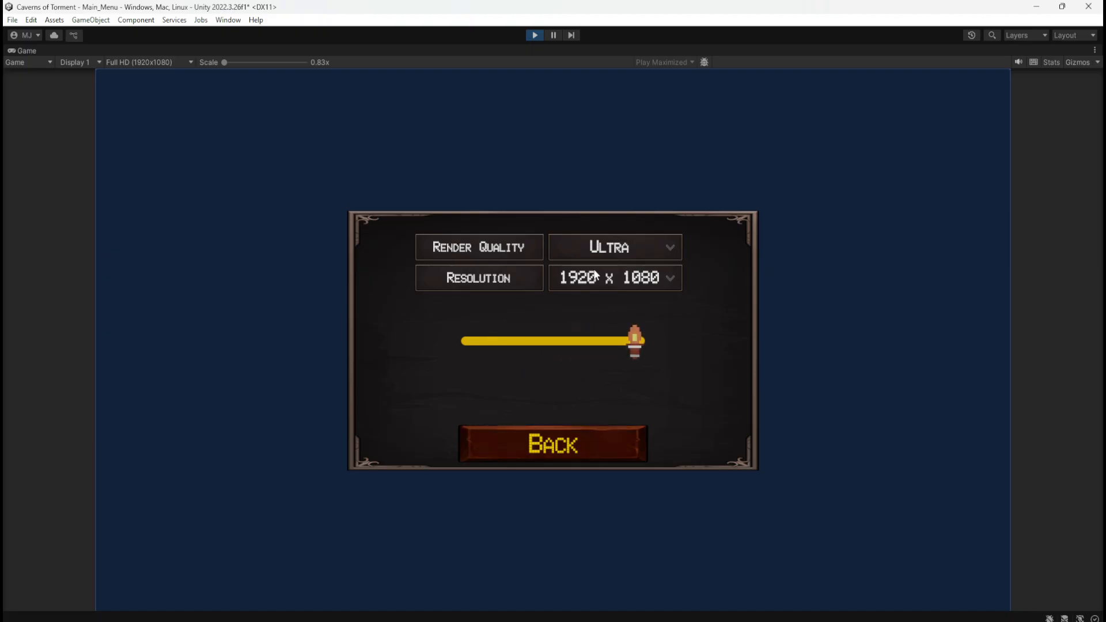
pyautogui.click(538, 36)
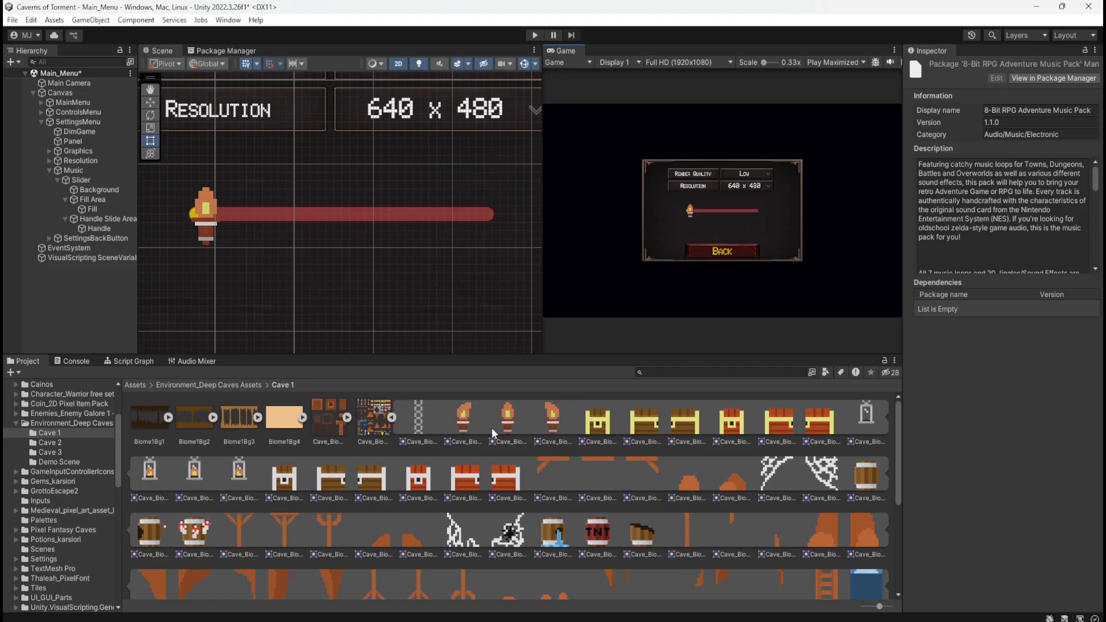
# Look through the Cave 1 sprites and the GameInputControllerIconsFree mouse icons for an alternative handle image
pyautogui.scroll(-3, 491, 439)
pyautogui.scroll(3, 502, 453)
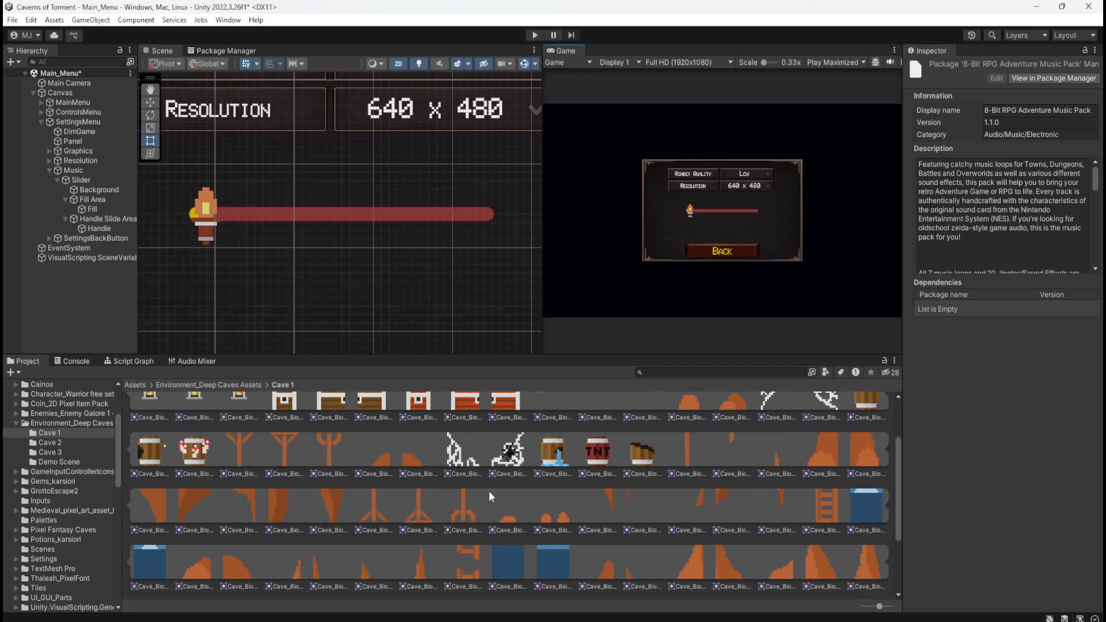
pyautogui.scroll(2, 587, 504)
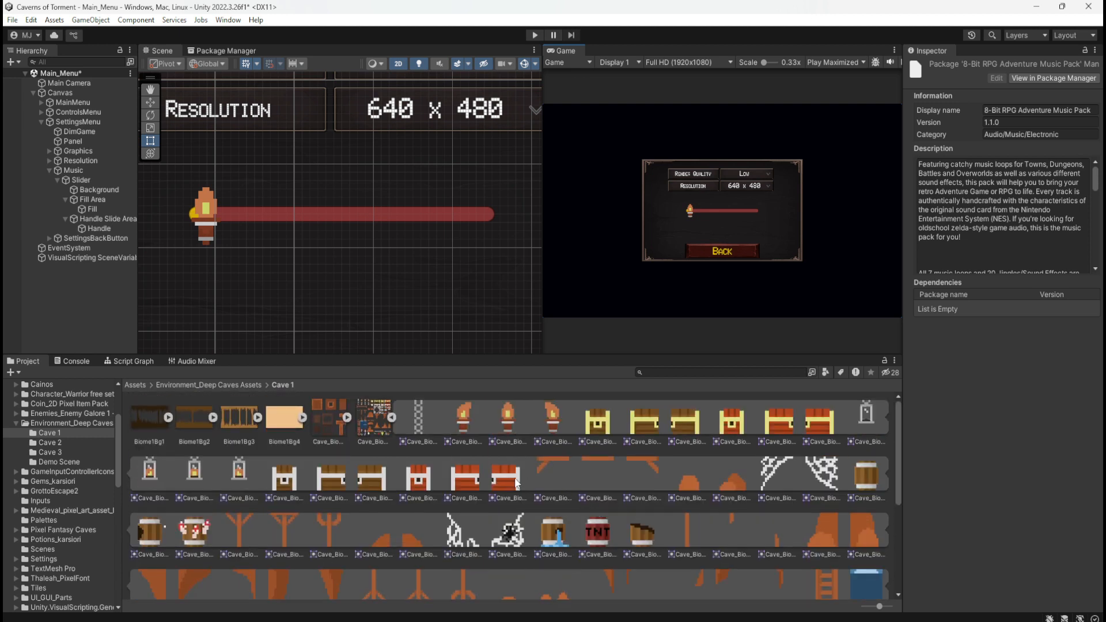
pyautogui.click(141, 385)
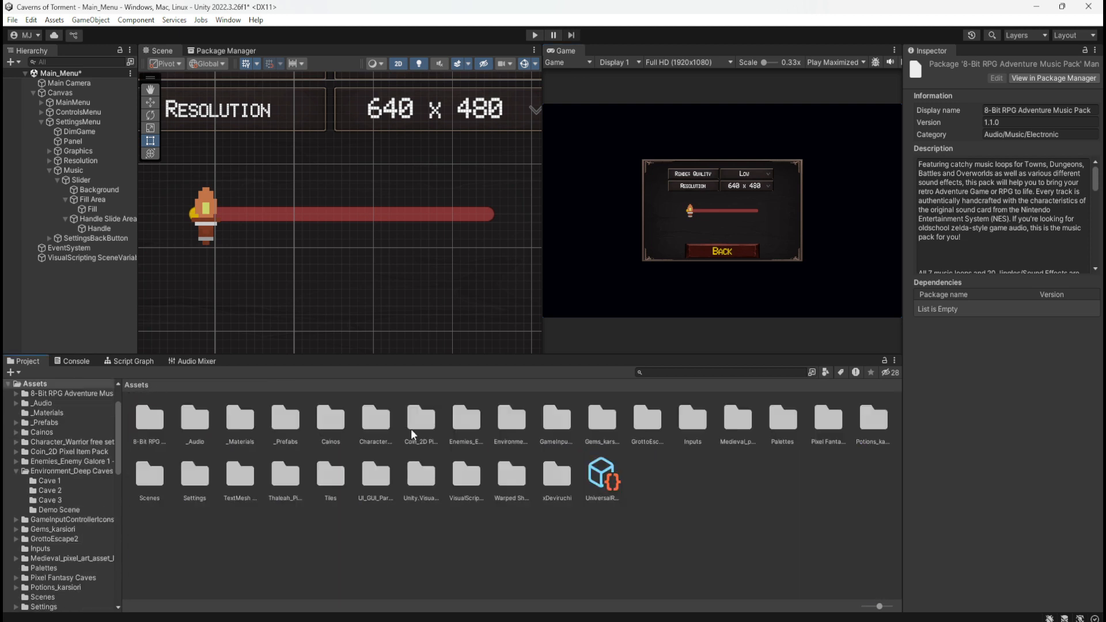
pyautogui.doubleClick(506, 424)
pyautogui.click(141, 387)
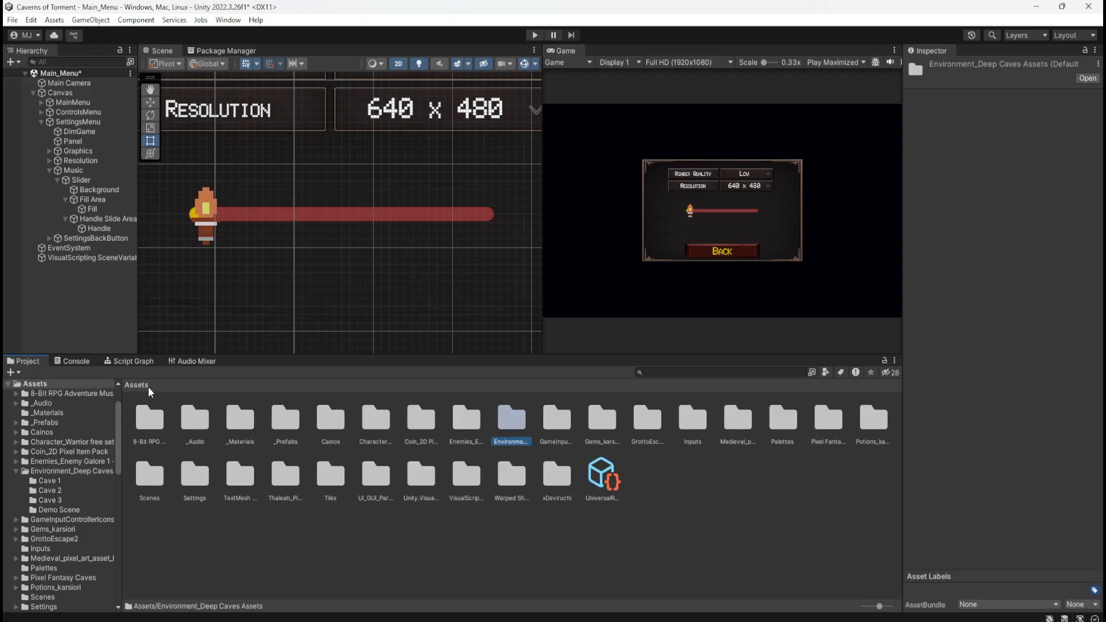
pyautogui.doubleClick(564, 427)
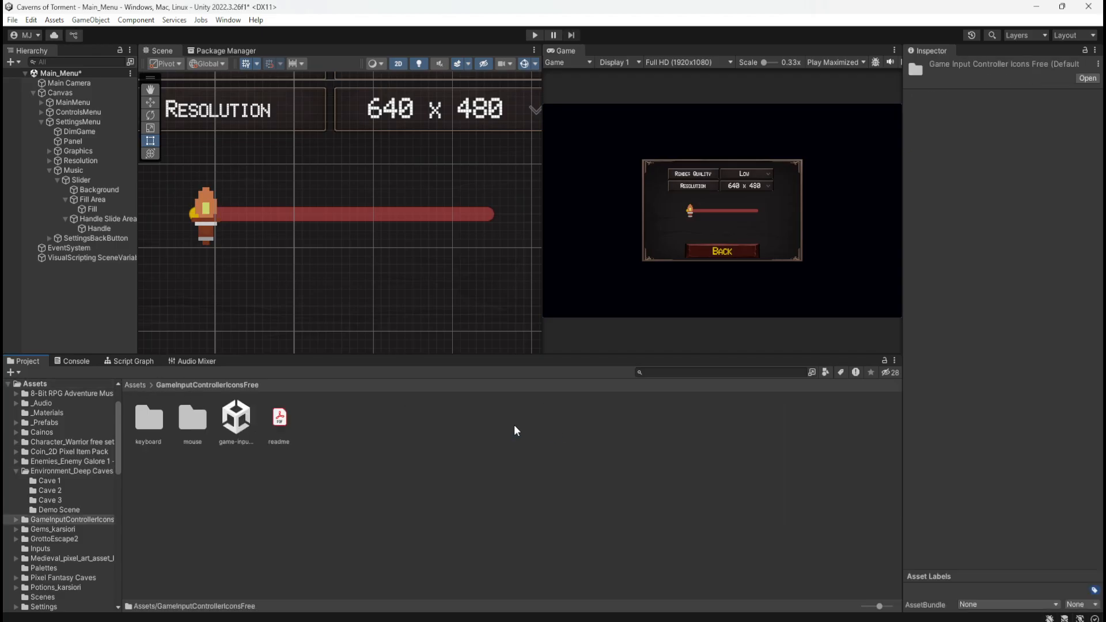
pyautogui.doubleClick(195, 420)
pyautogui.doubleClick(196, 421)
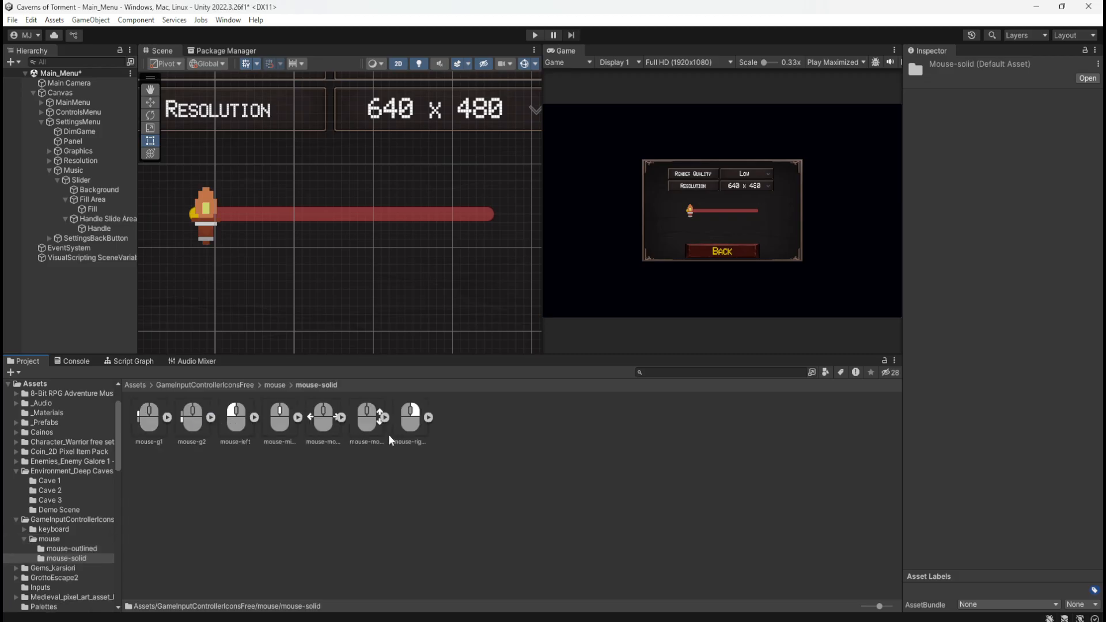
pyautogui.click(224, 384)
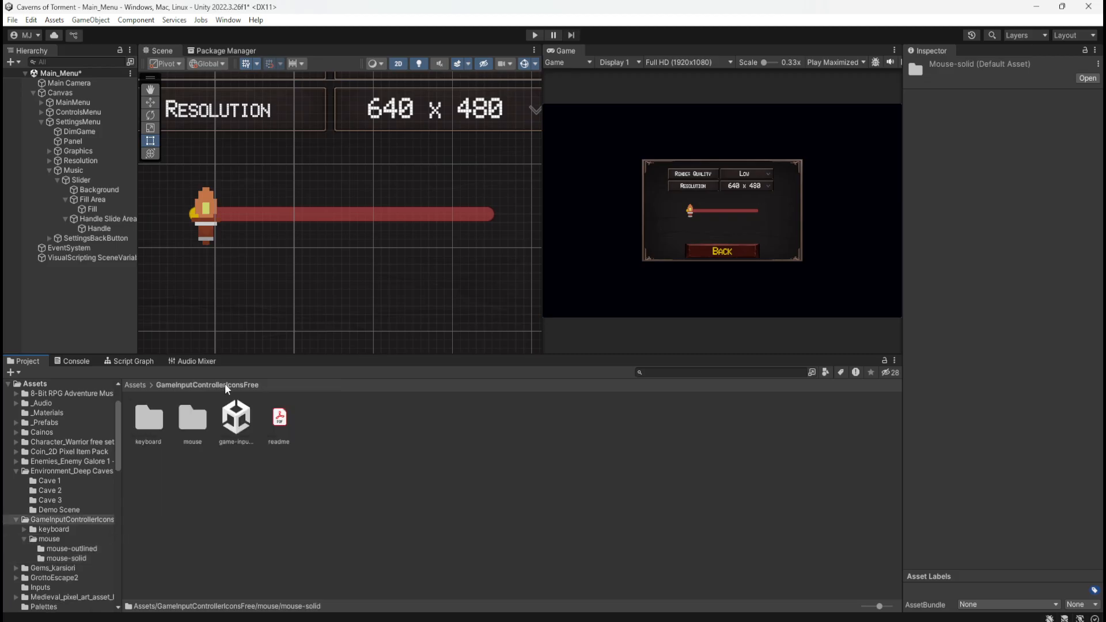
# Set the Handle's Source Image to the rockblock-2-lava sprite from the GrottoEscape2Artwork tiles folder
pyautogui.click(136, 384)
pyautogui.doubleClick(647, 419)
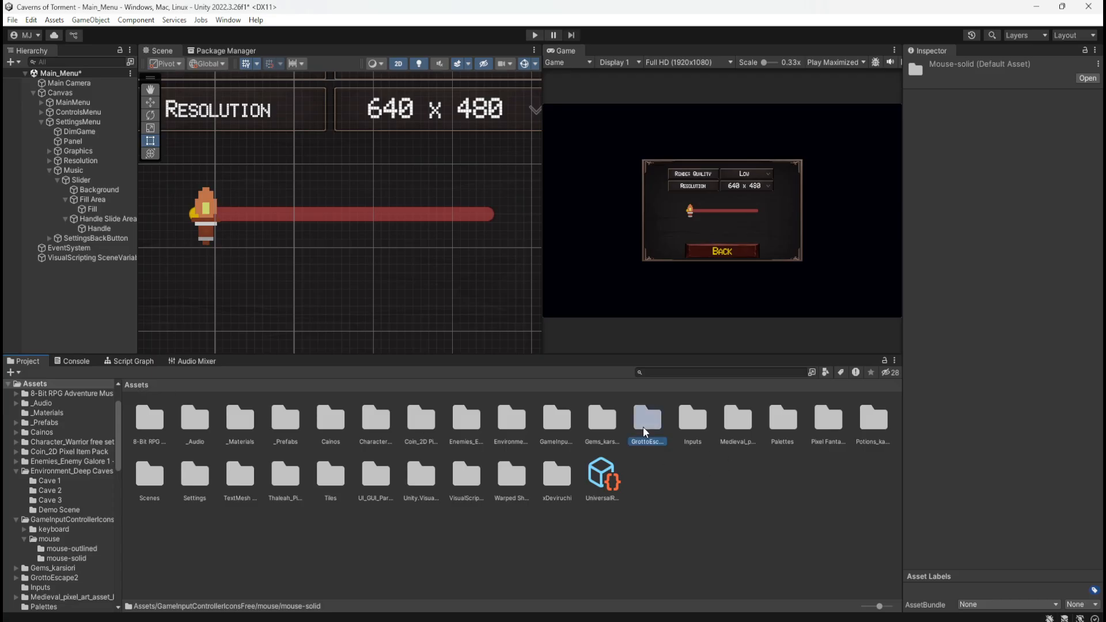
pyautogui.click(192, 418)
pyautogui.doubleClick(153, 415)
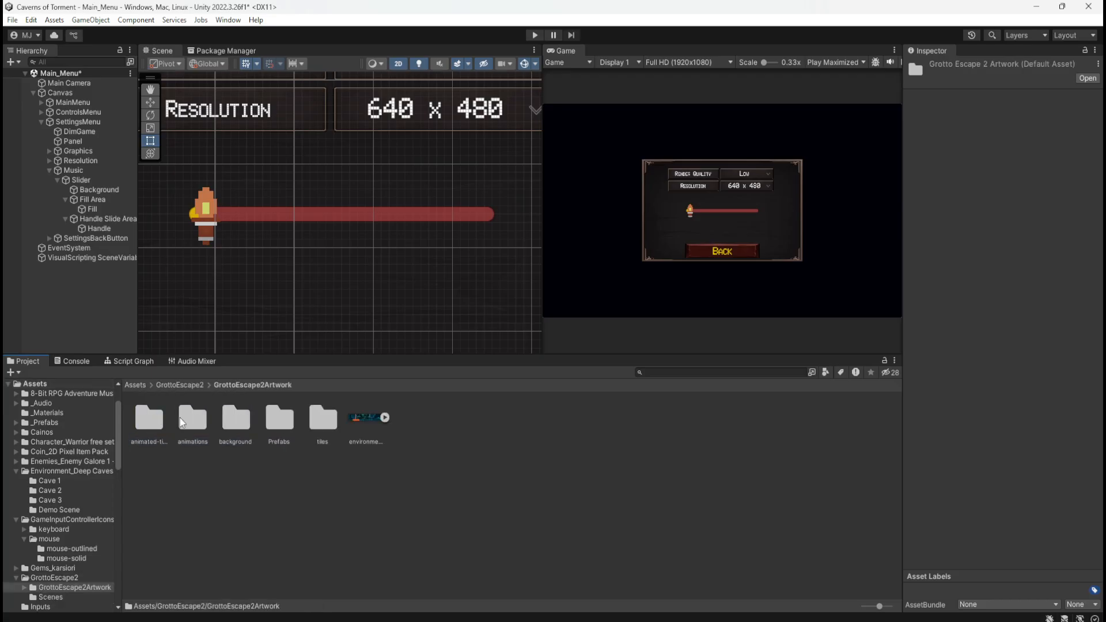
pyautogui.doubleClick(314, 417)
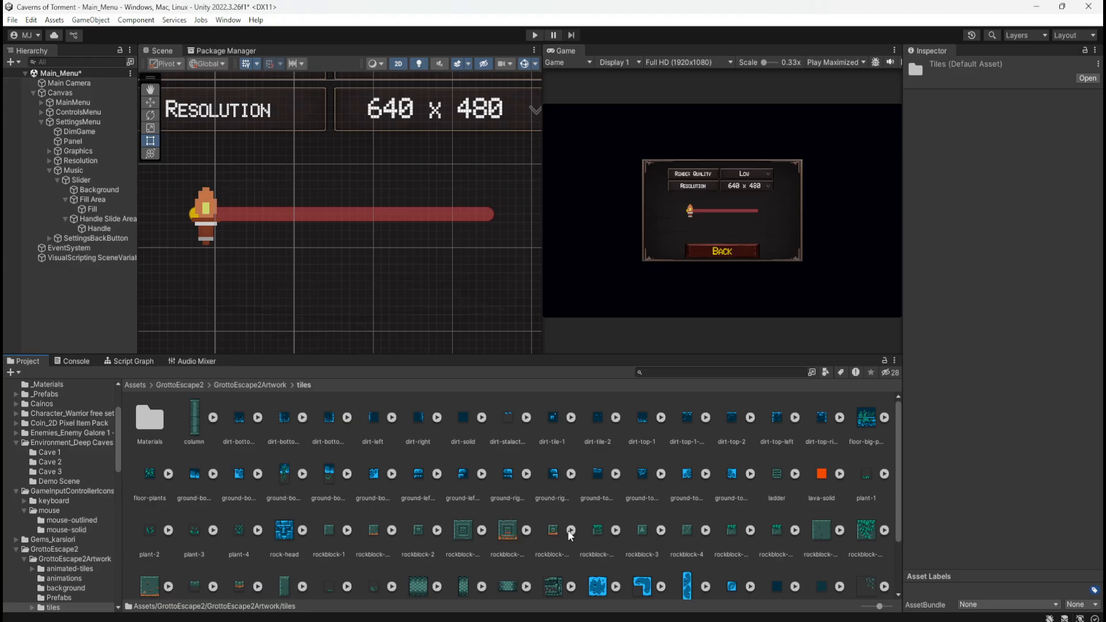
pyautogui.scroll(-3, 564, 526)
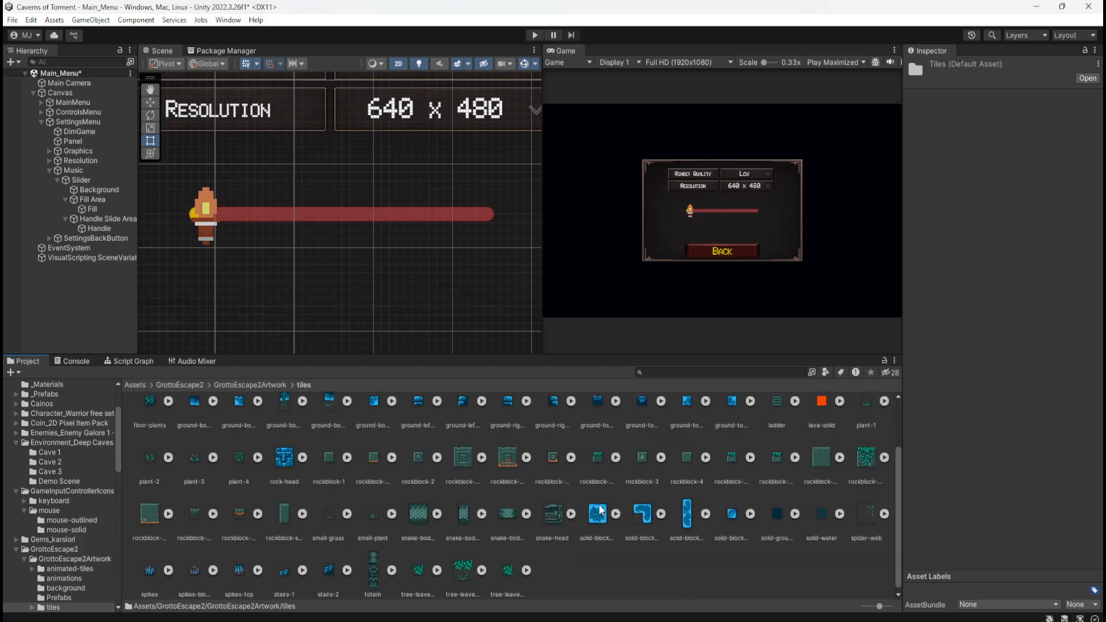
pyautogui.scroll(-1, 601, 511)
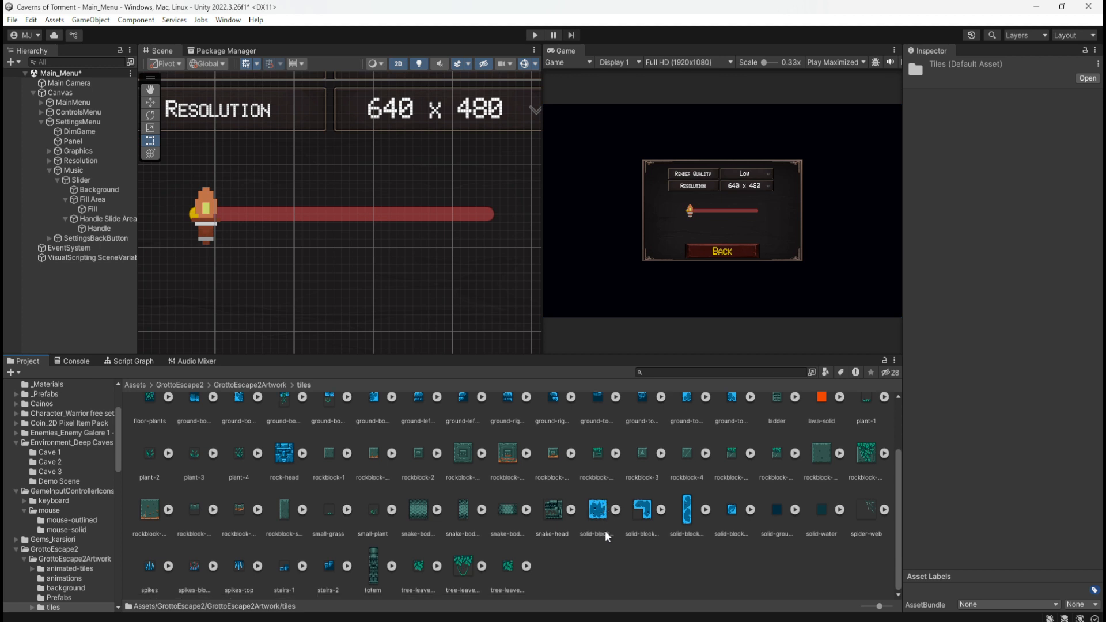
pyautogui.click(571, 453)
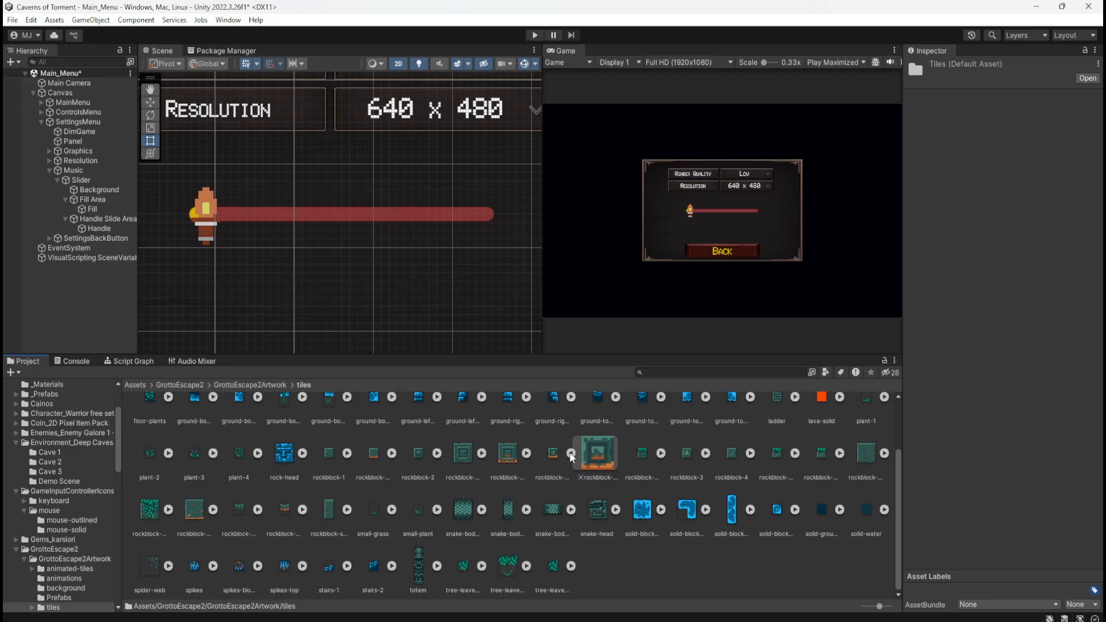
pyautogui.click(96, 227)
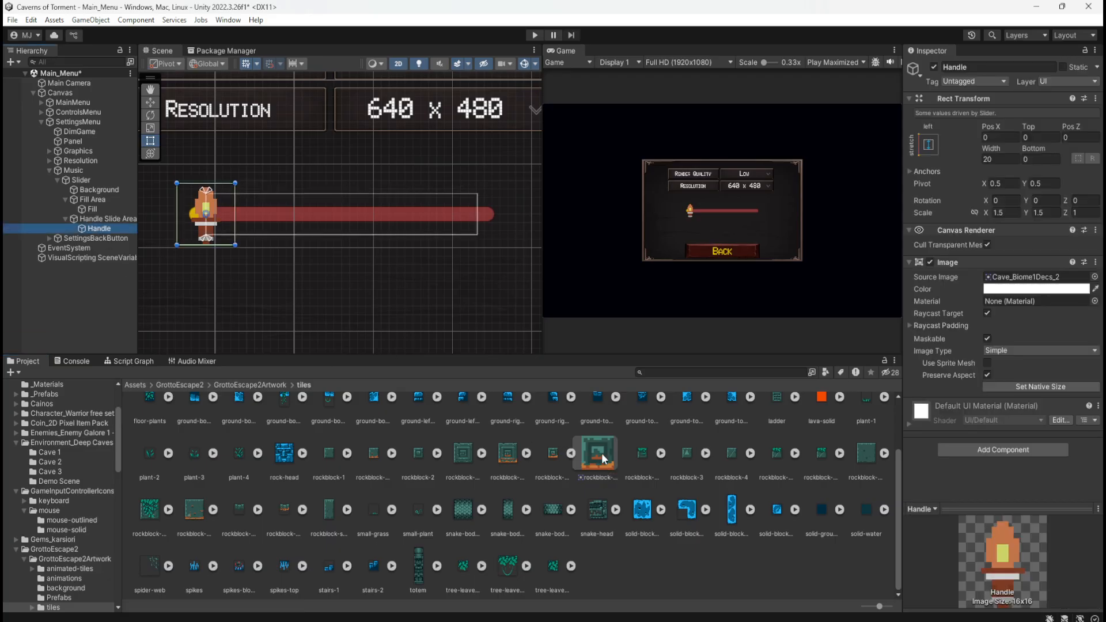
pyautogui.click(569, 454)
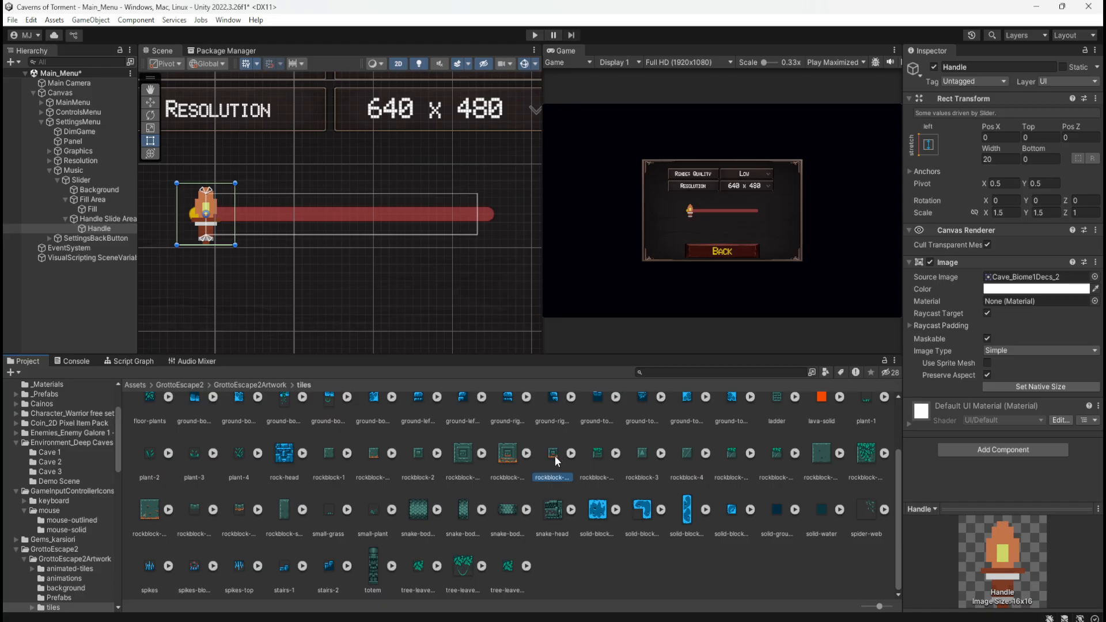
pyautogui.moveTo(555, 455); pyautogui.dragTo(1039, 278)
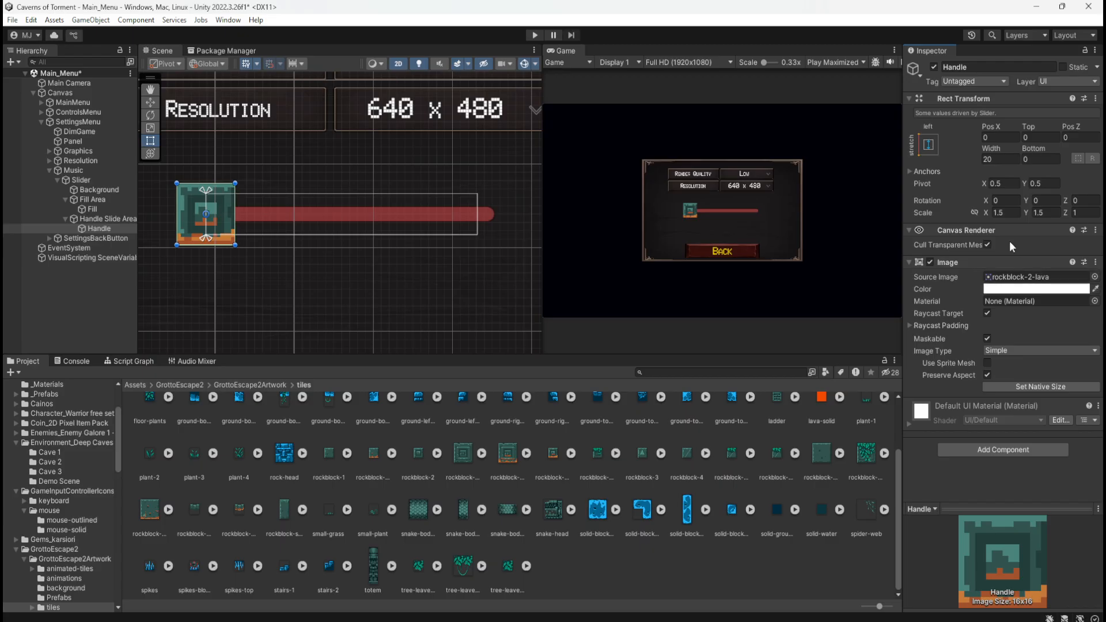
# Set the Handle's X and Y Scale to 1
pyautogui.click(1014, 212)
pyautogui.write('1')
pyautogui.click(1044, 213)
pyautogui.write('1')
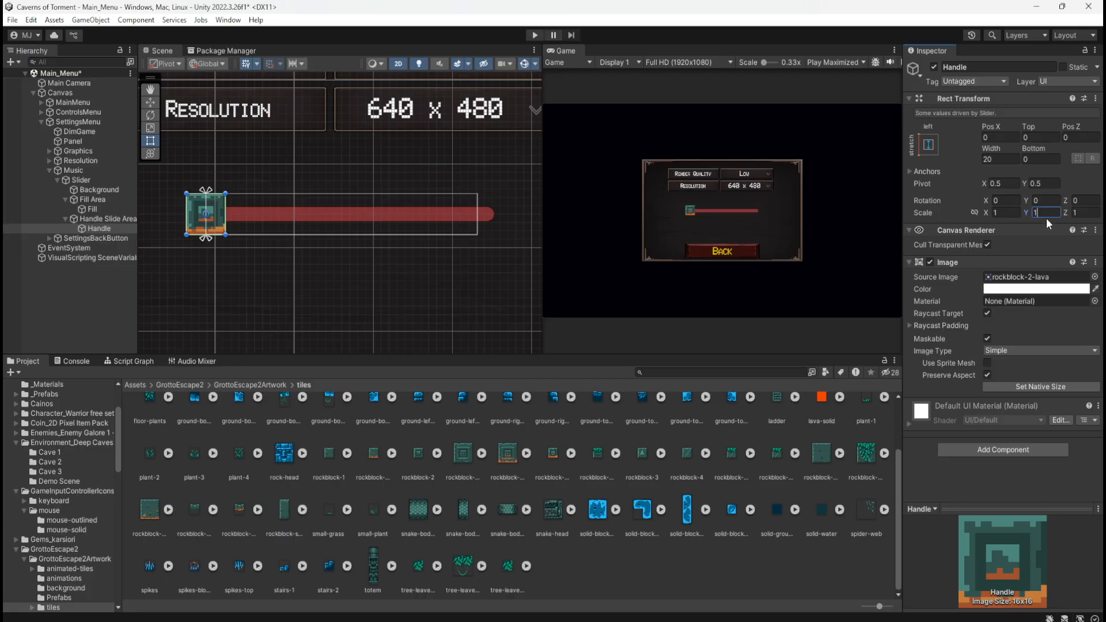
# Play the scene, open Settings, test the lava rock handle along the whole slider and stop playback
pyautogui.click(535, 35)
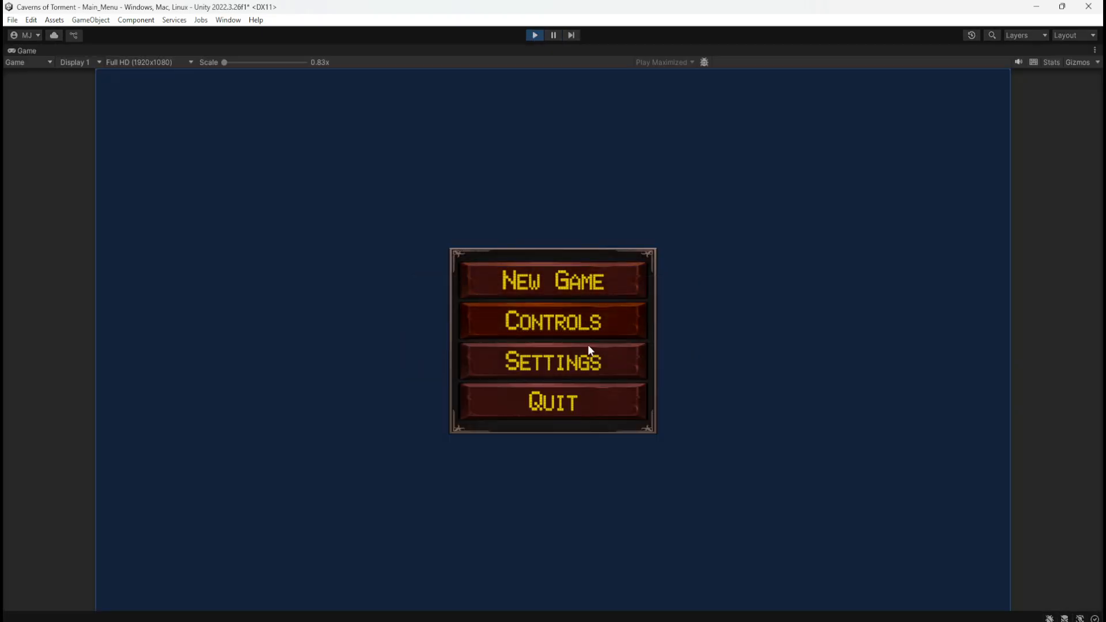
pyautogui.click(588, 354)
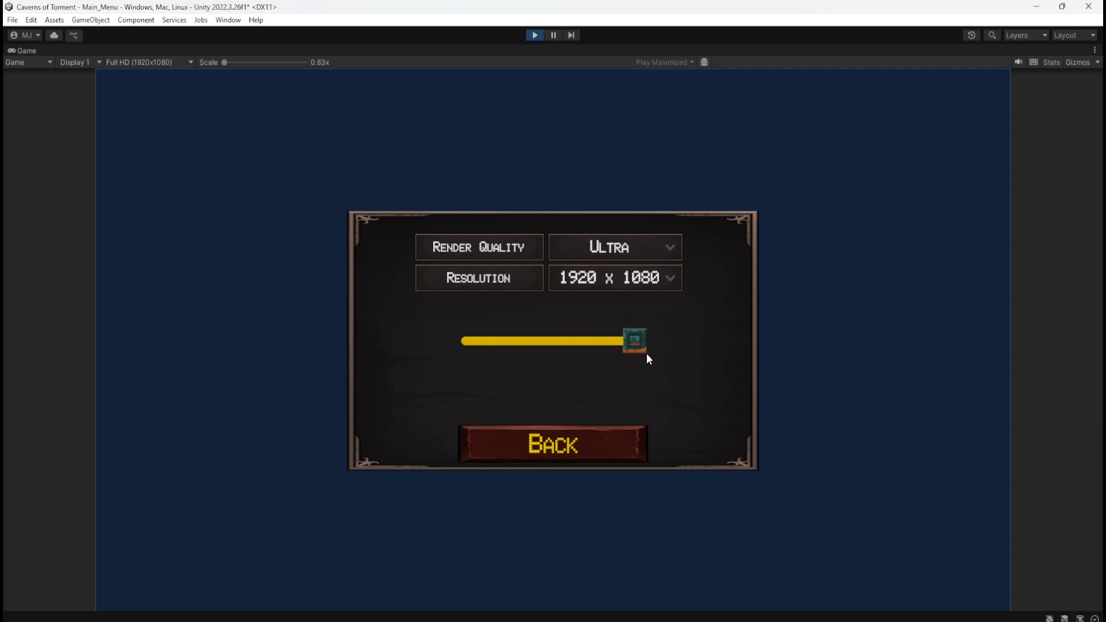
pyautogui.moveTo(647, 356); pyautogui.dragTo(523, 361)
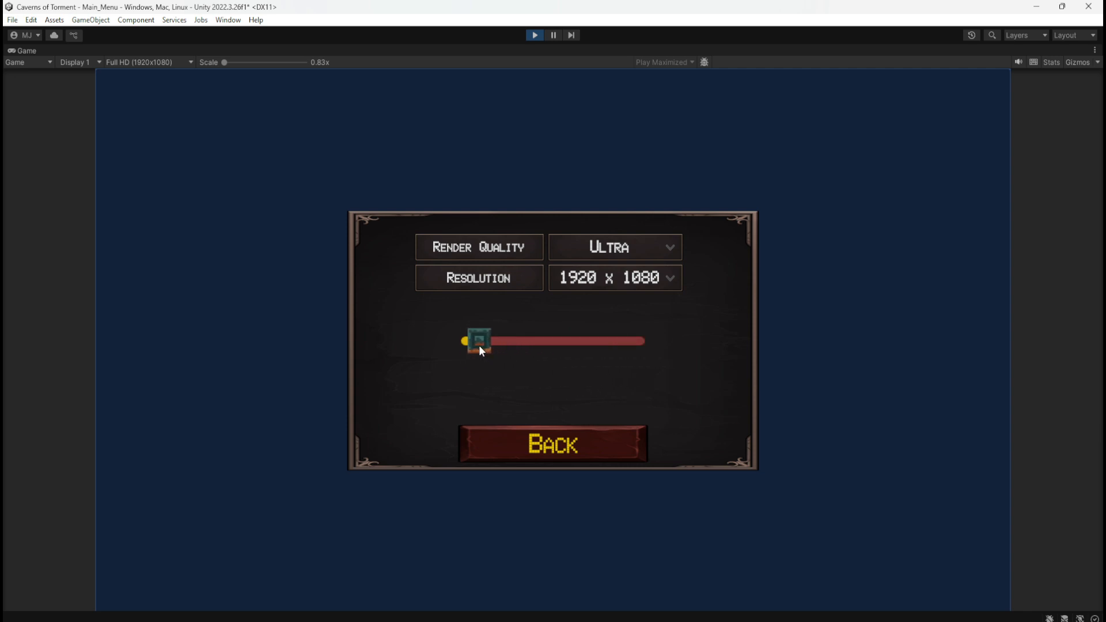
pyautogui.moveTo(466, 351); pyautogui.dragTo(643, 390)
pyautogui.moveTo(462, 360); pyautogui.dragTo(615, 358)
pyautogui.moveTo(495, 361); pyautogui.dragTo(647, 350)
pyautogui.moveTo(464, 367); pyautogui.dragTo(626, 361)
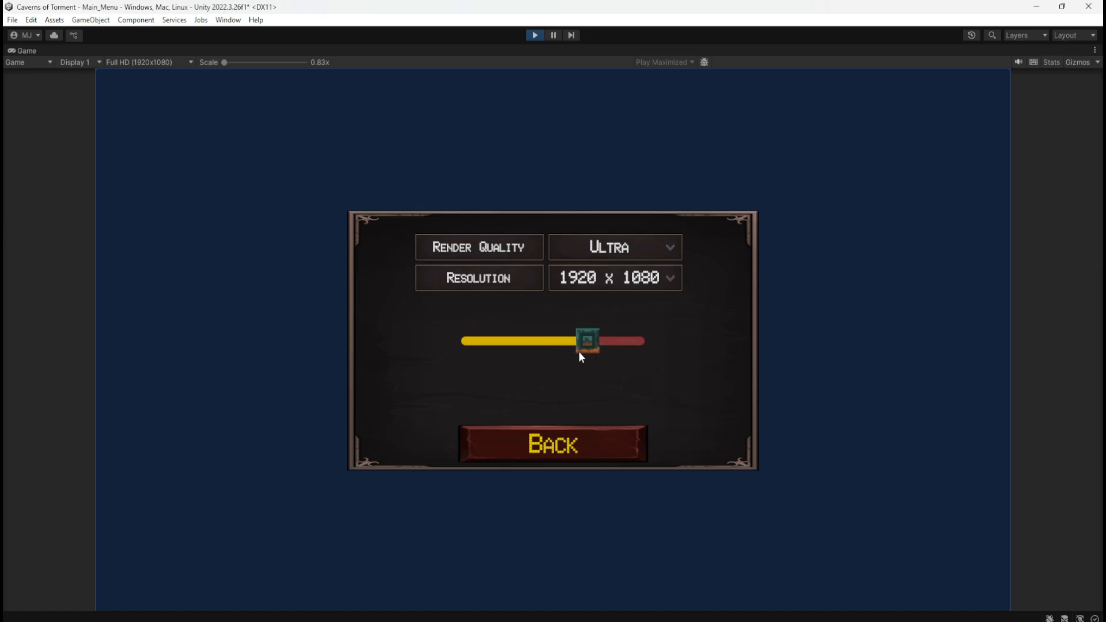
pyautogui.moveTo(499, 366)
pyautogui.mouseDown()
pyautogui.moveTo(412, 361)
pyautogui.moveTo(639, 360)
pyautogui.moveTo(488, 363)
pyautogui.moveTo(614, 356)
pyautogui.moveTo(518, 363)
pyautogui.mouseUp()
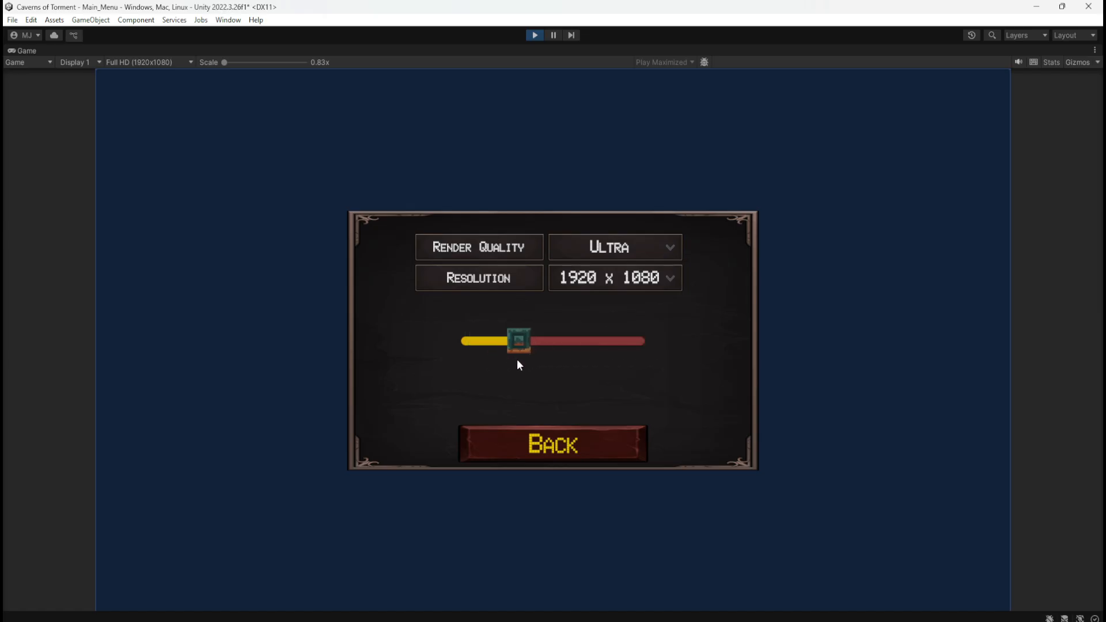
pyautogui.click(529, 36)
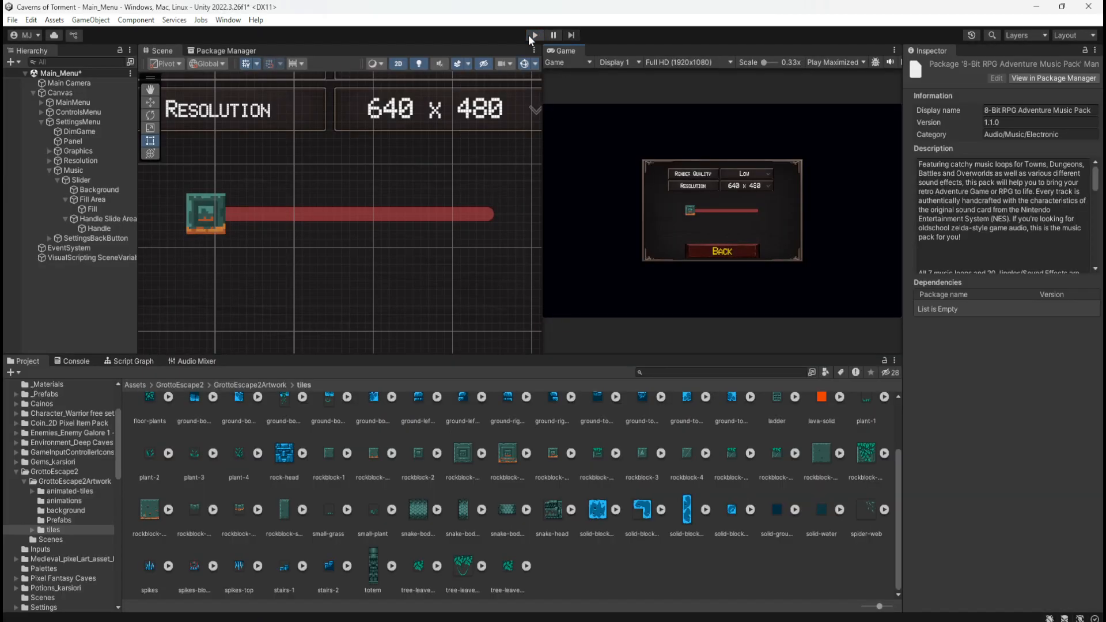
# Darken the slider Background's image color to a muted dark red, about hex 613B3B
pyautogui.click(116, 189)
pyautogui.click(1013, 279)
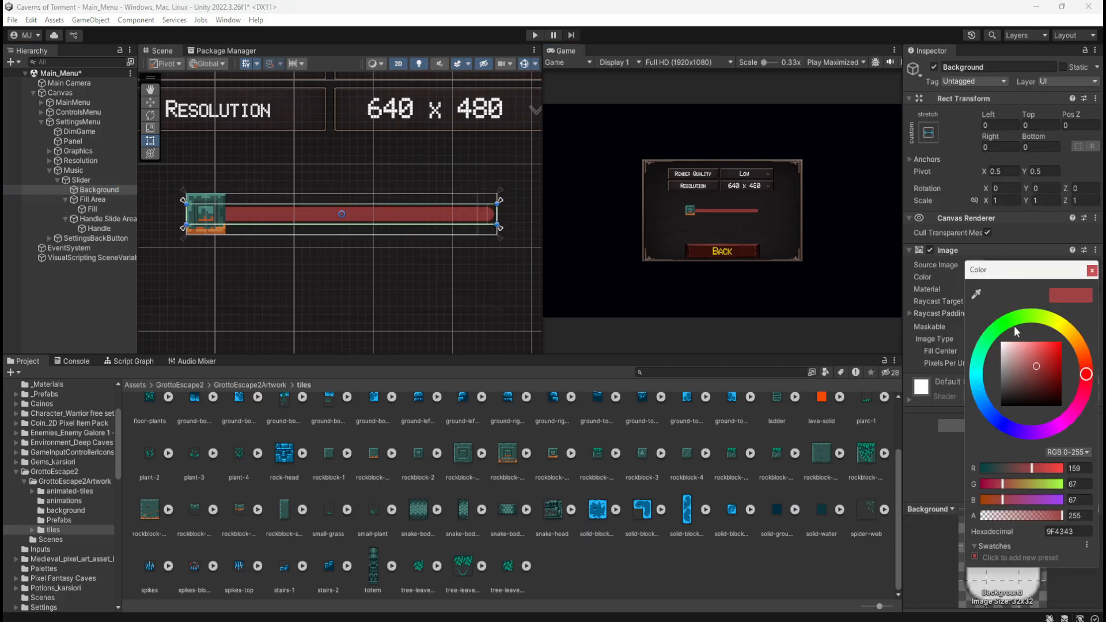
pyautogui.moveTo(1011, 368); pyautogui.dragTo(1018, 380)
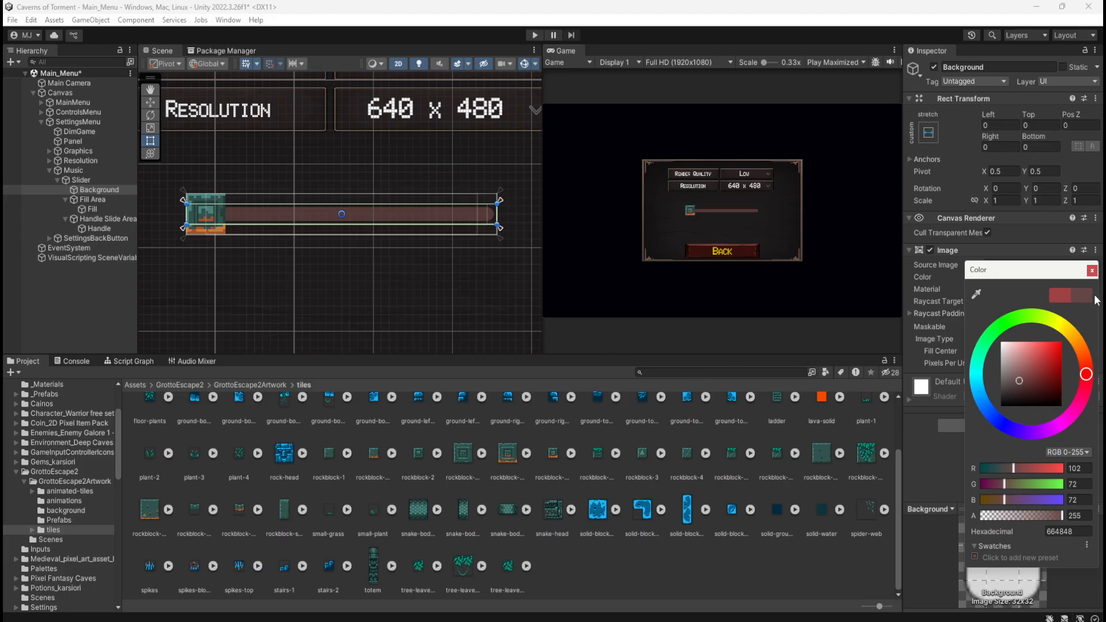
pyautogui.scroll(3, 254, 234)
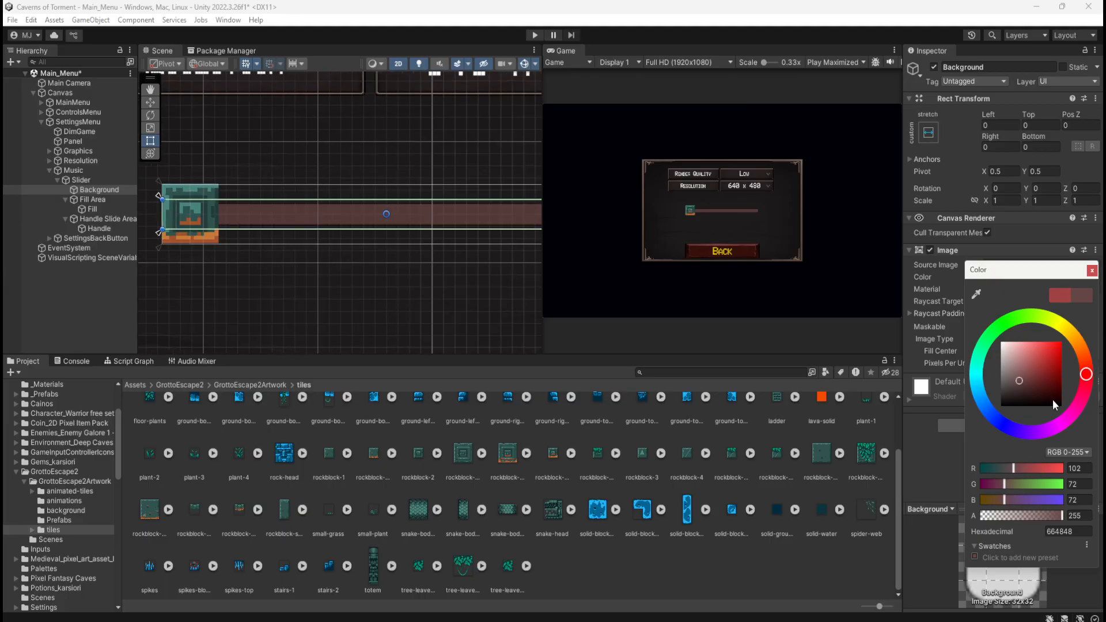
pyautogui.click(1075, 530)
pyautogui.click(1091, 270)
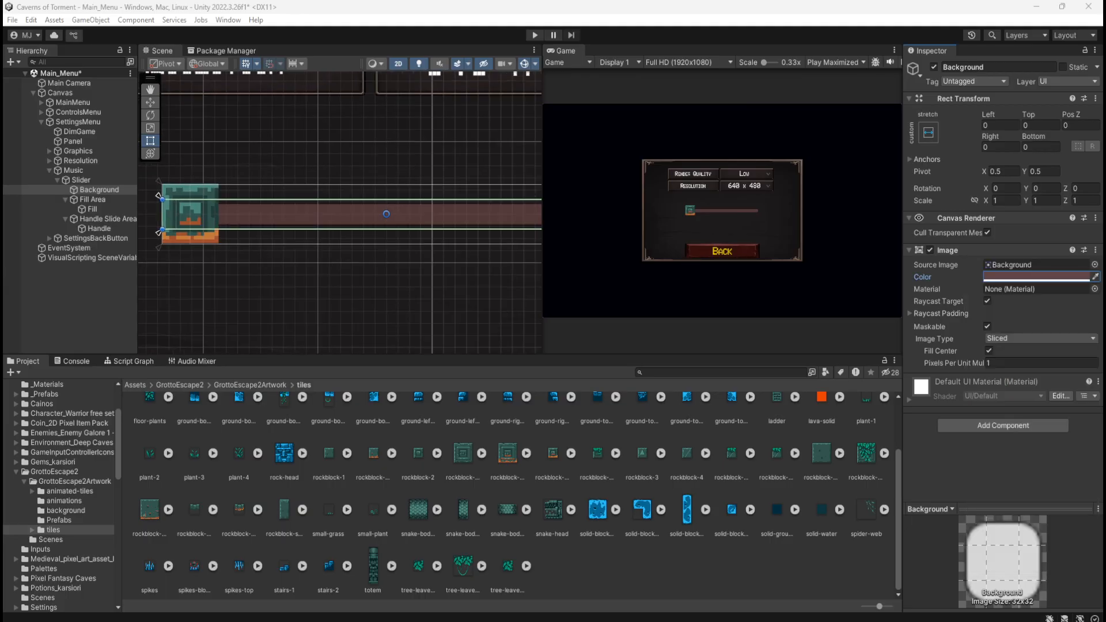
pyautogui.click(1035, 277)
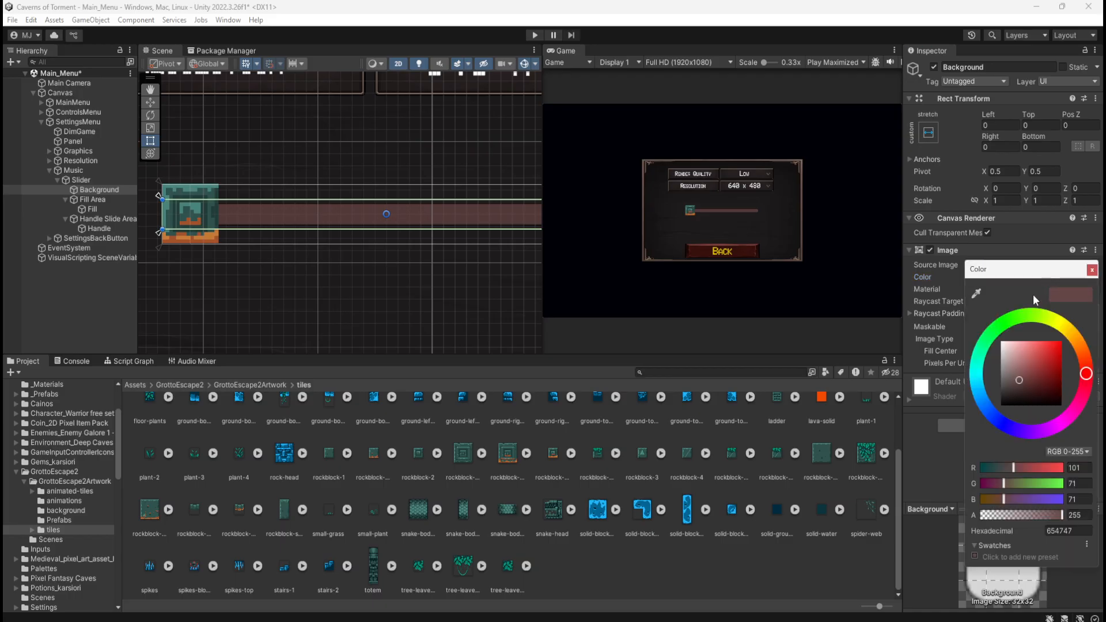
pyautogui.moveTo(1018, 378); pyautogui.dragTo(1024, 382)
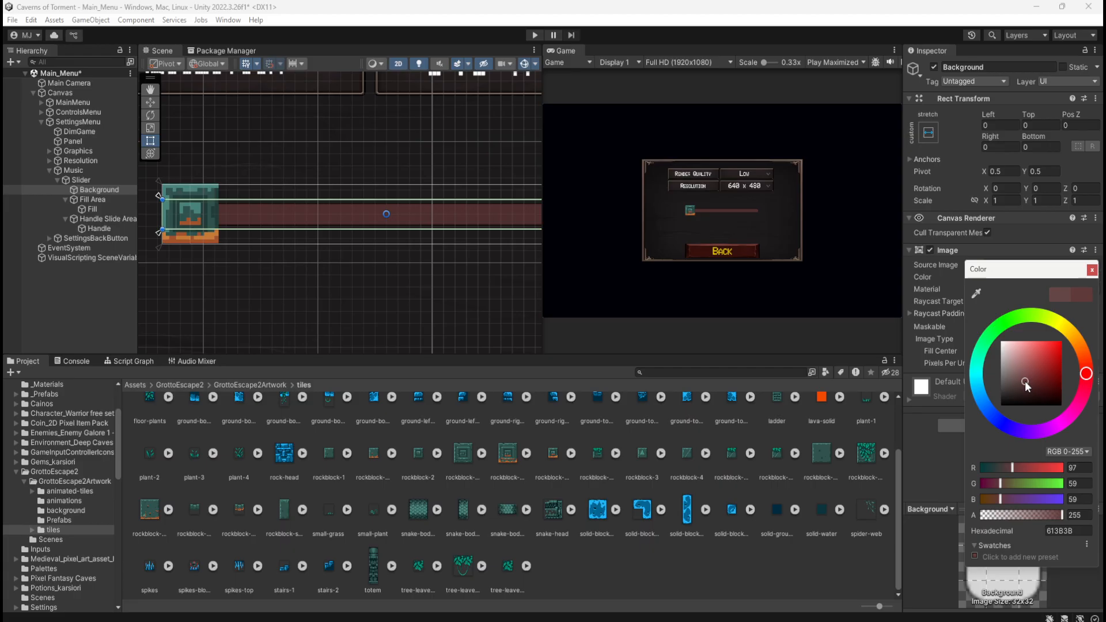
pyautogui.moveTo(1025, 381); pyautogui.dragTo(1024, 383)
# Play the scene again, check the darker slider background in Settings at both ends of the slider, and stop playback
pyautogui.click(533, 35)
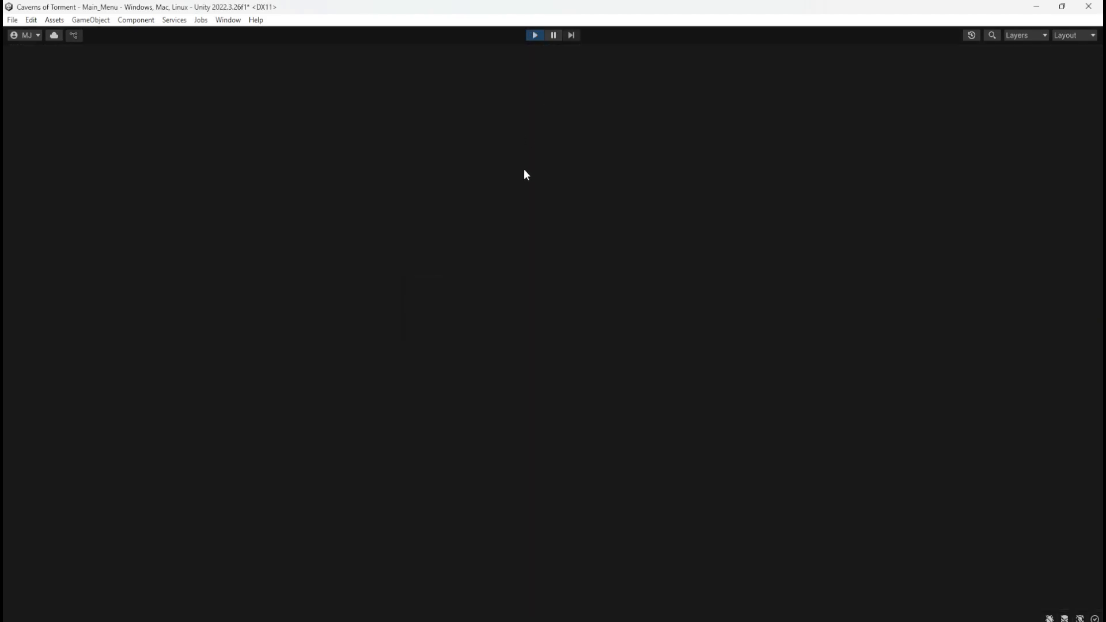
pyautogui.click(570, 369)
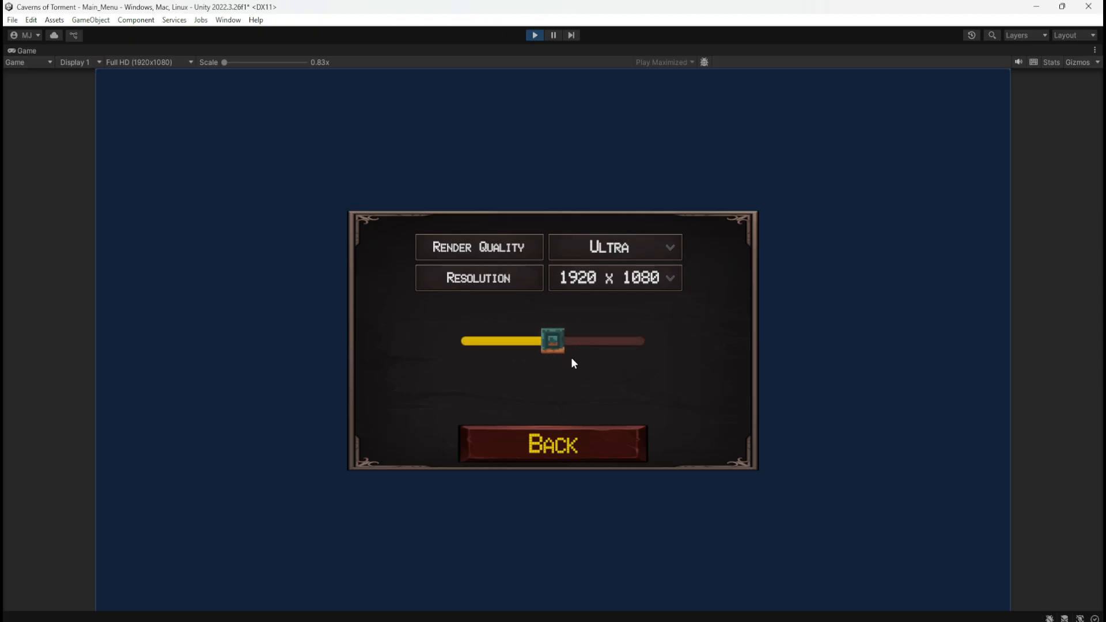
pyautogui.moveTo(581, 367); pyautogui.dragTo(528, 352)
pyautogui.moveTo(462, 353); pyautogui.dragTo(561, 359)
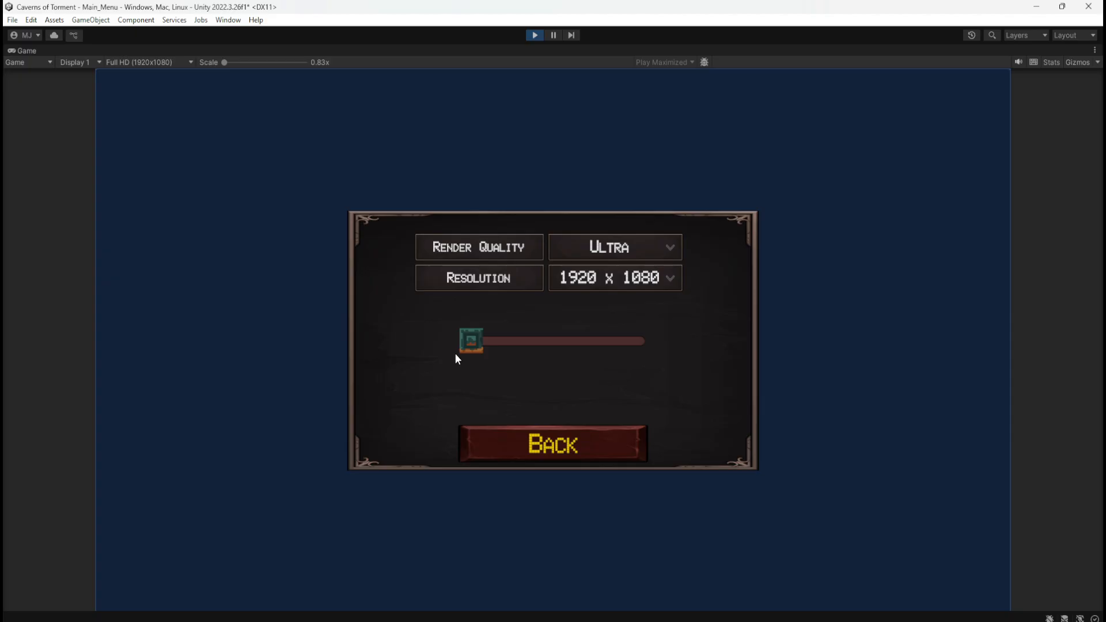
pyautogui.moveTo(471, 349); pyautogui.dragTo(676, 356)
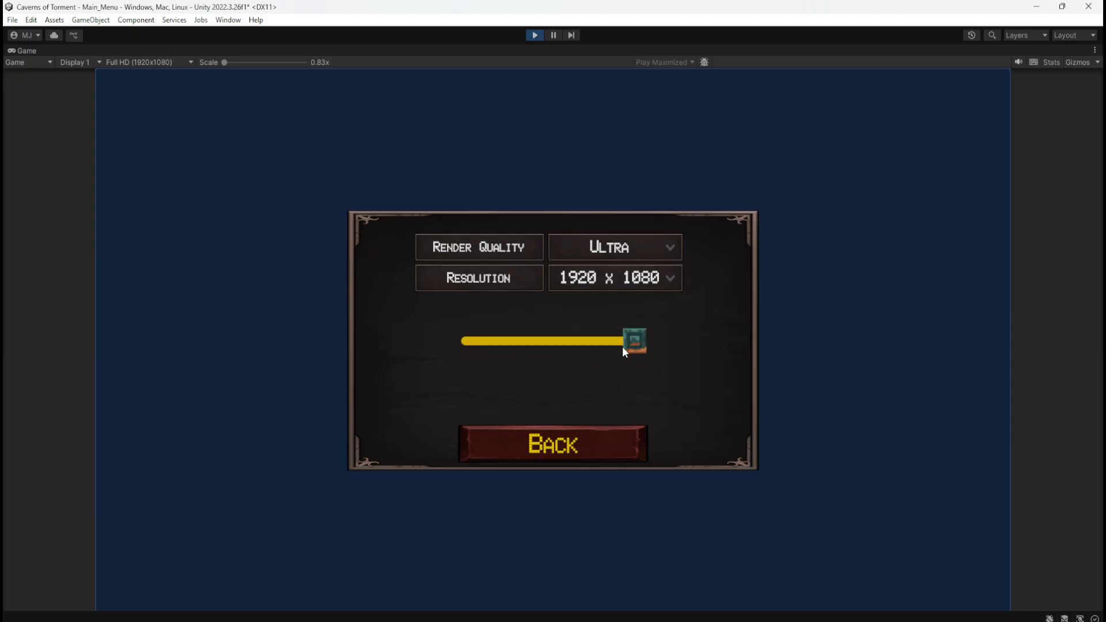
pyautogui.click(534, 35)
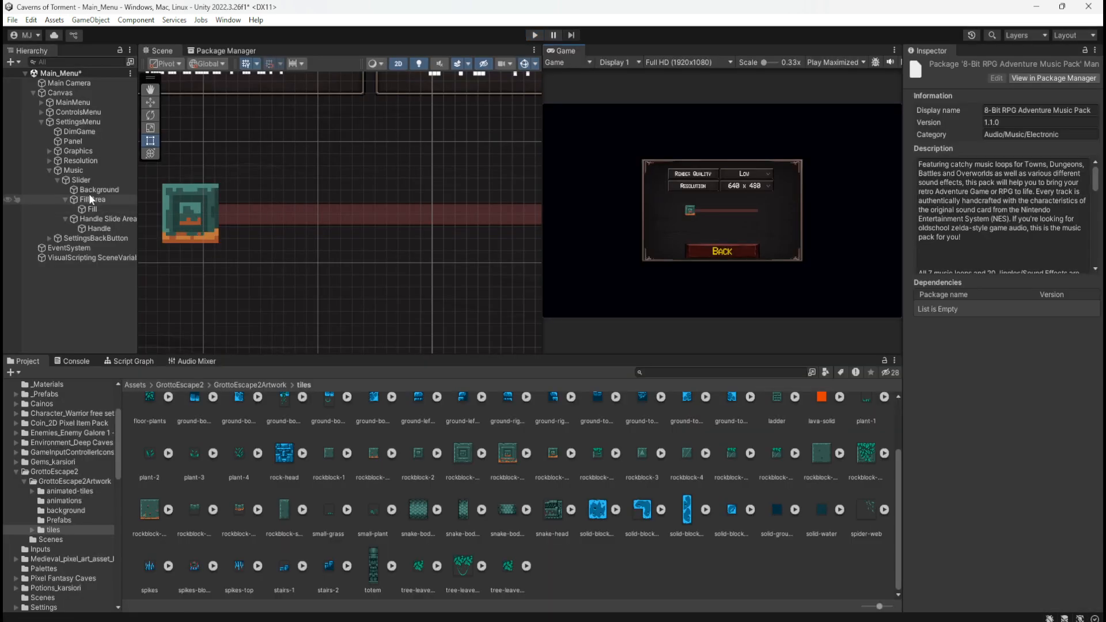
# Examine the text color settings of the Resolution label in the settings menu
pyautogui.click(50, 161)
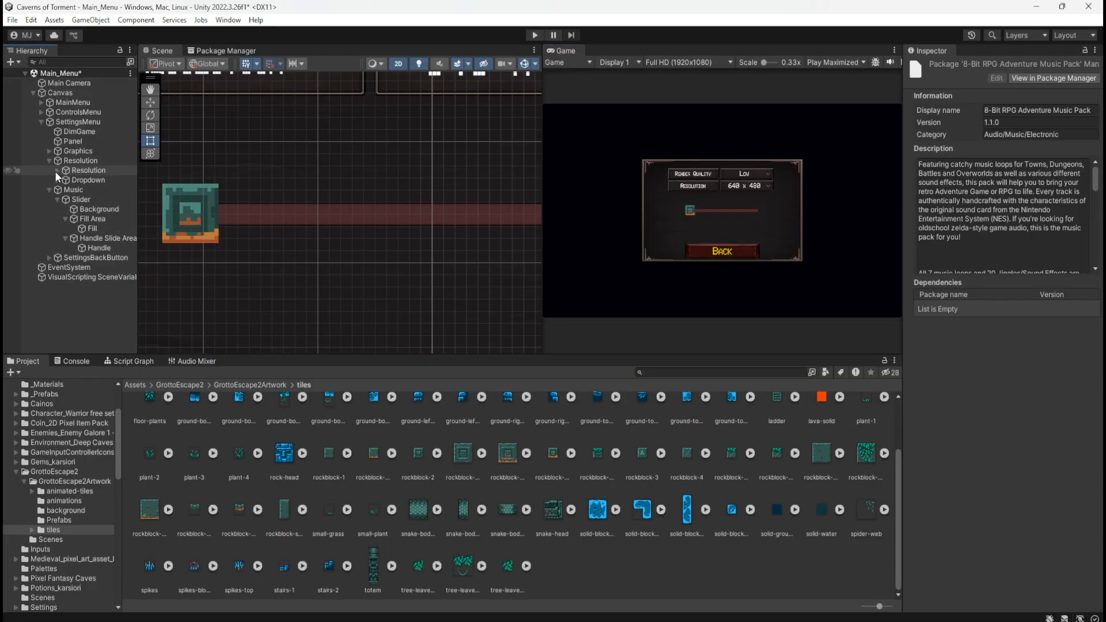
pyautogui.click(57, 171)
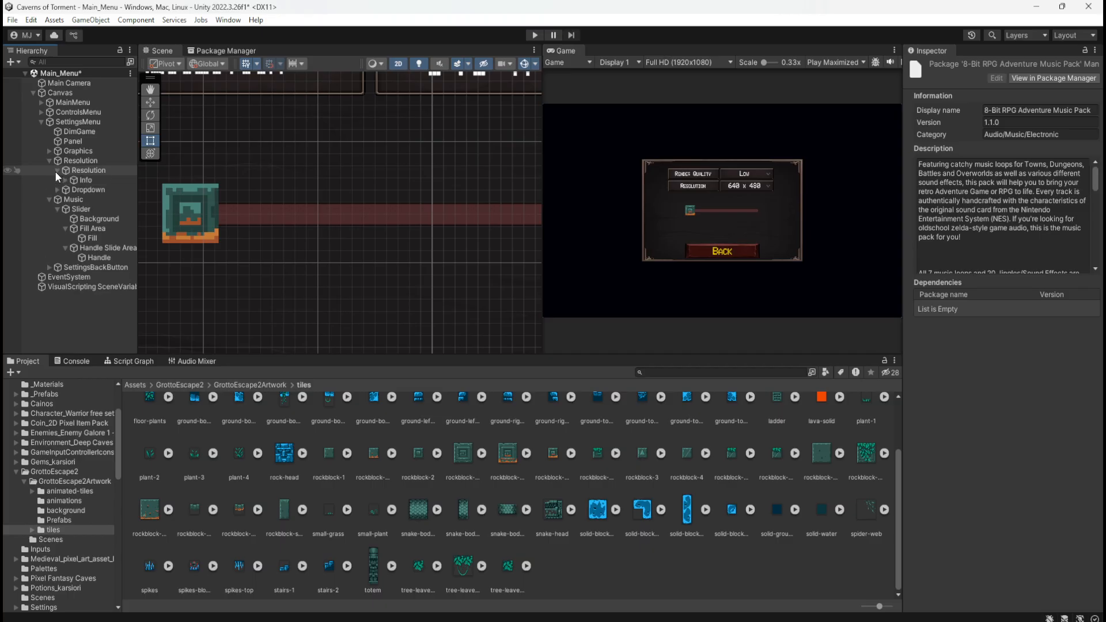
pyautogui.click(65, 180)
pyautogui.click(95, 190)
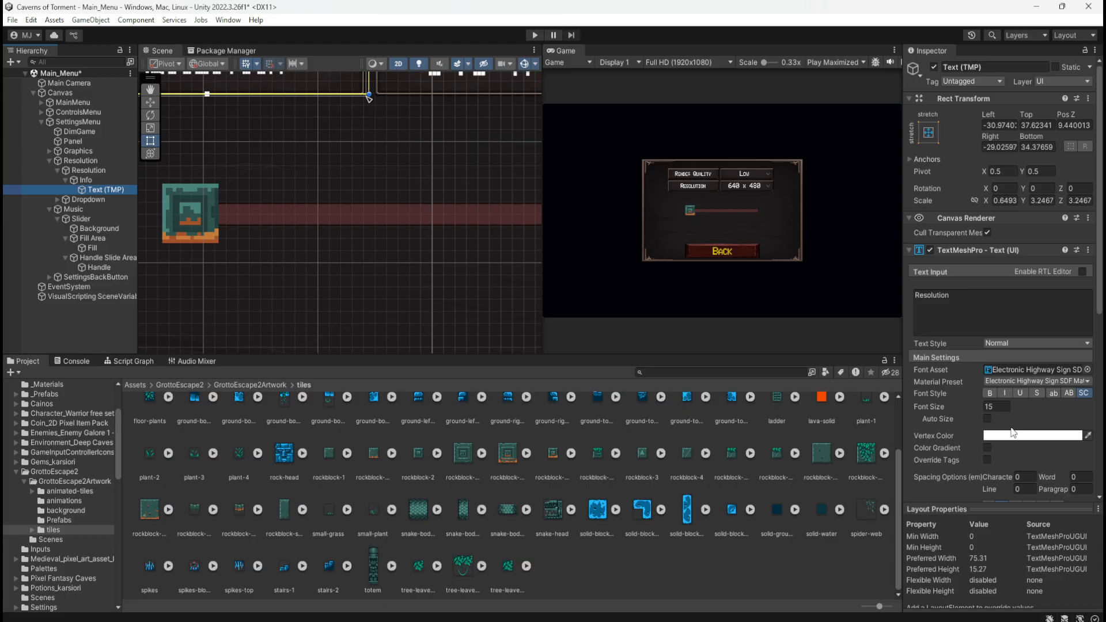
pyautogui.click(54, 171)
pyautogui.click(48, 160)
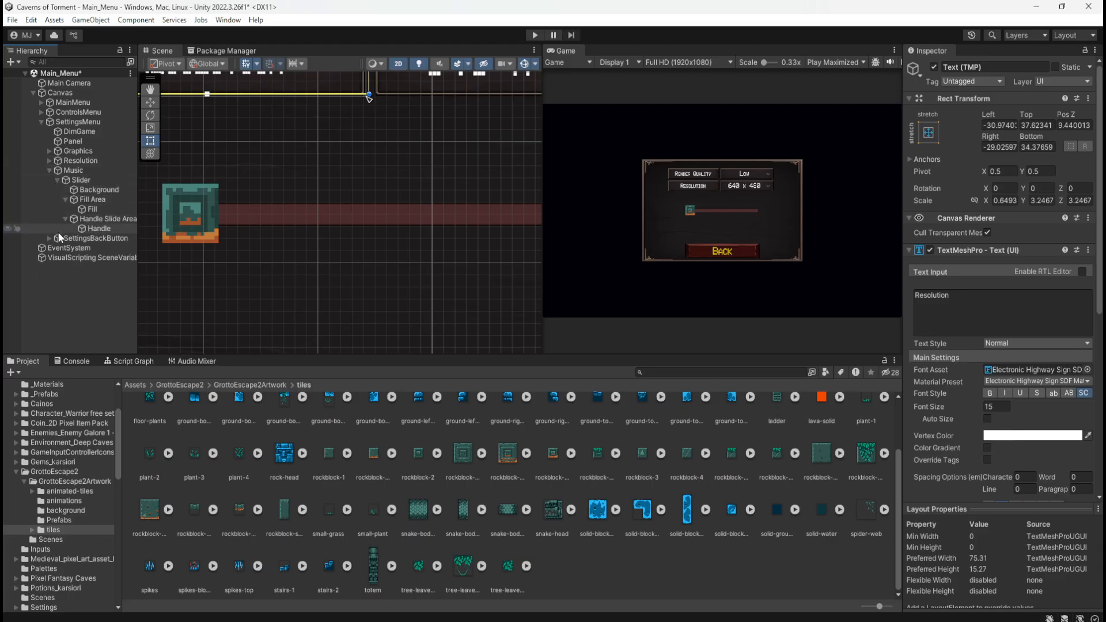
# Copy the hex color EFCB00 from the SettingsBackButton text and apply it to the slider's Fill image
pyautogui.click(49, 238)
pyautogui.click(78, 248)
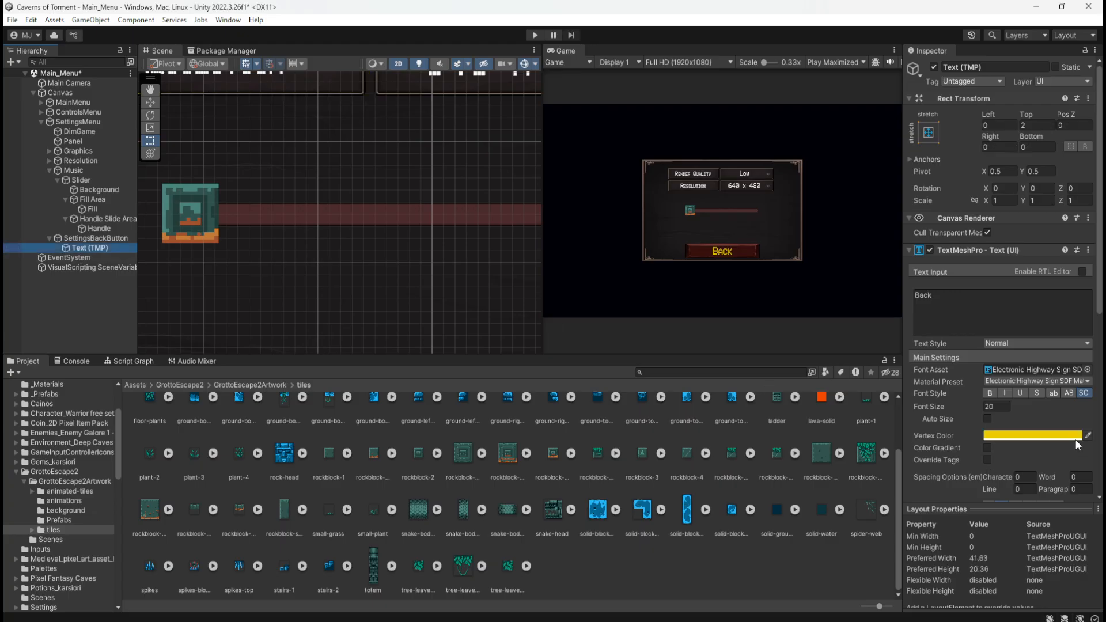
pyautogui.click(1052, 436)
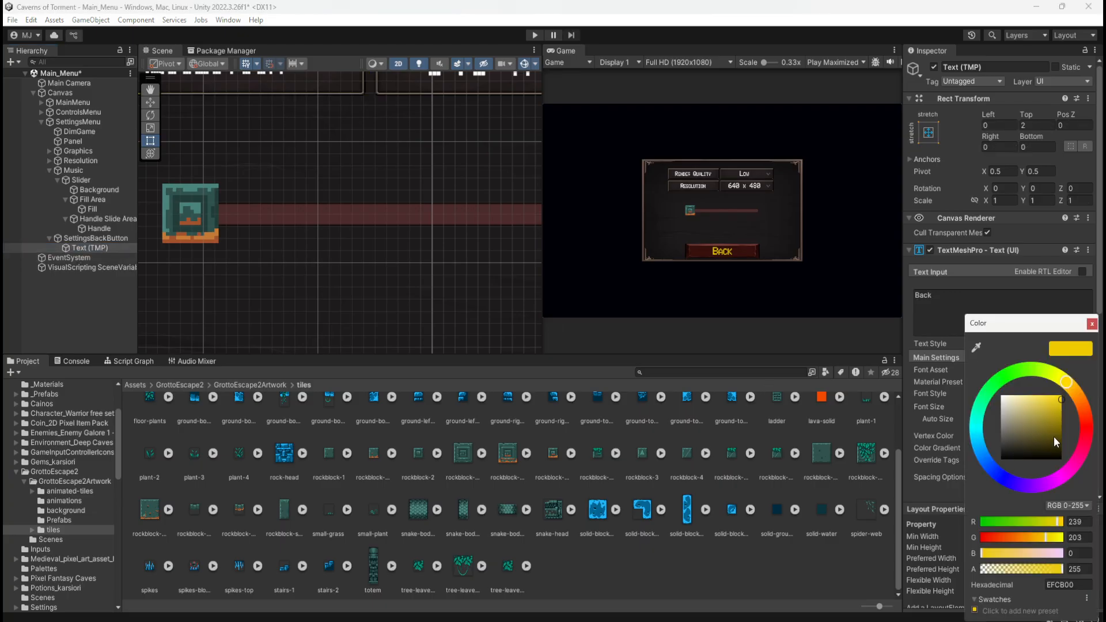
pyautogui.click(1069, 583)
pyautogui.hotkey('ctrl', 'c')
pyautogui.click(48, 238)
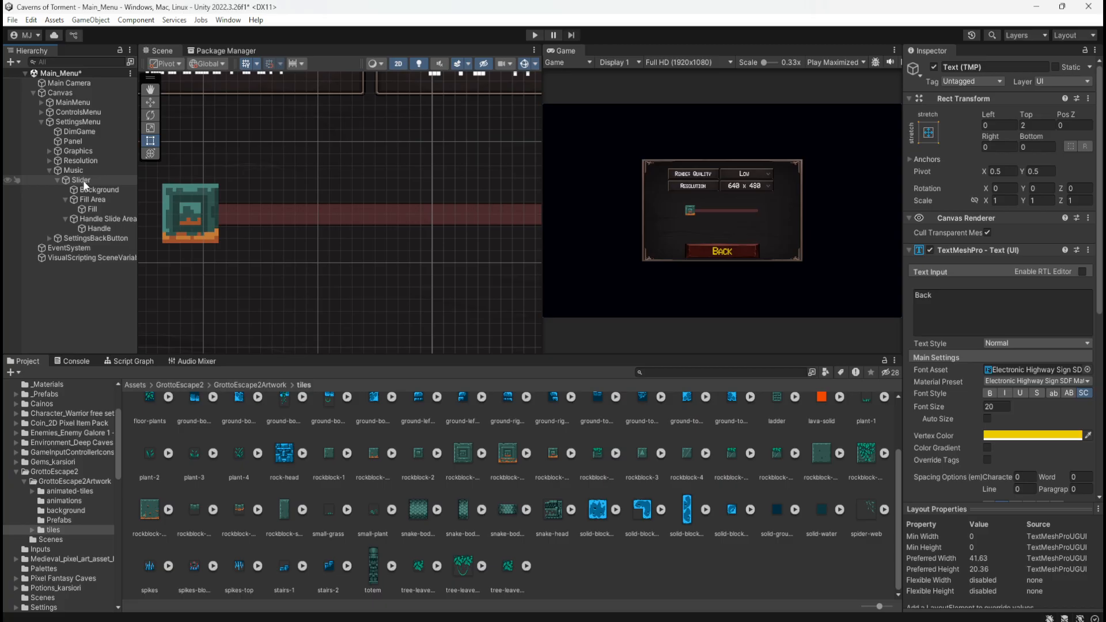
pyautogui.click(94, 202)
pyautogui.click(95, 209)
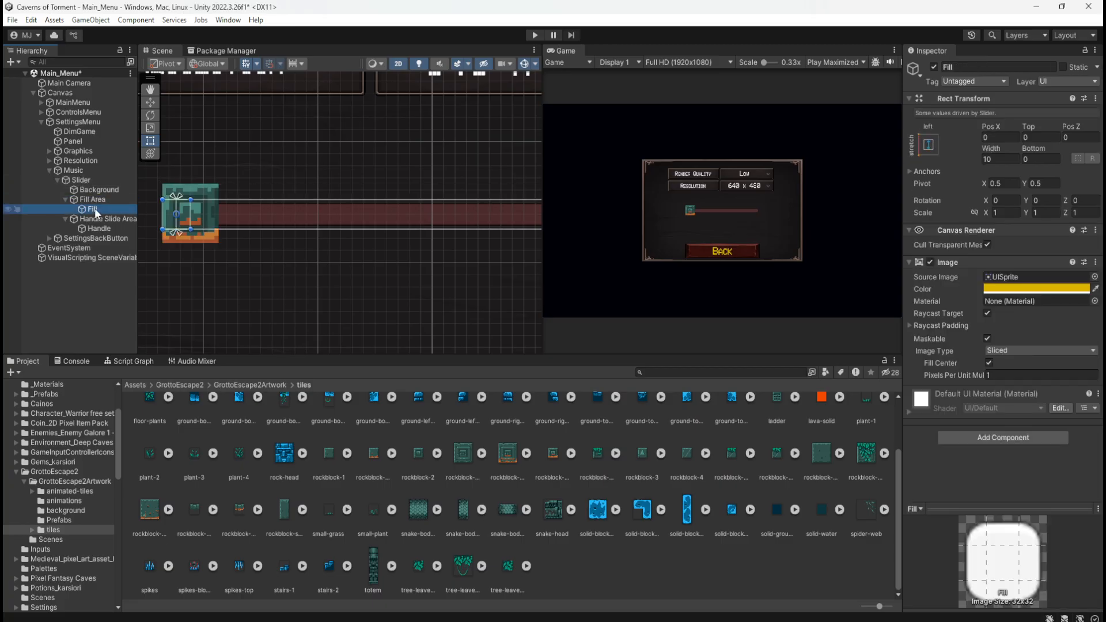
pyautogui.click(1018, 289)
pyautogui.click(1079, 538)
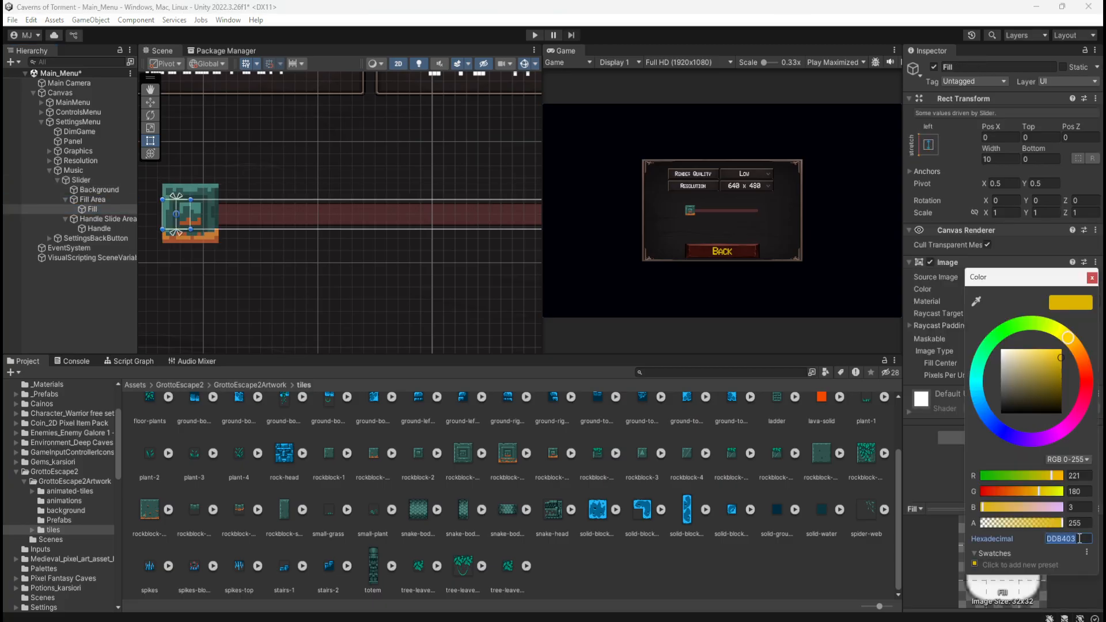
pyautogui.hotkey('ctrl', 'v')
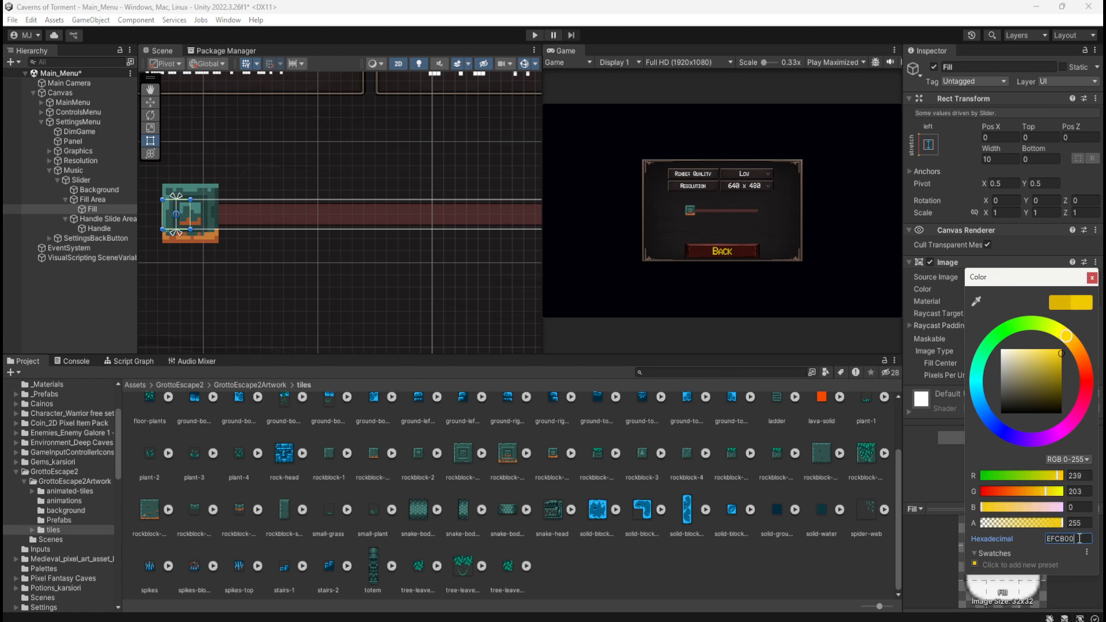
pyautogui.click(1091, 279)
# Play the scene, check the slider's yellow fill in Settings by moving the handle to about the middle, and stop playback
pyautogui.click(533, 35)
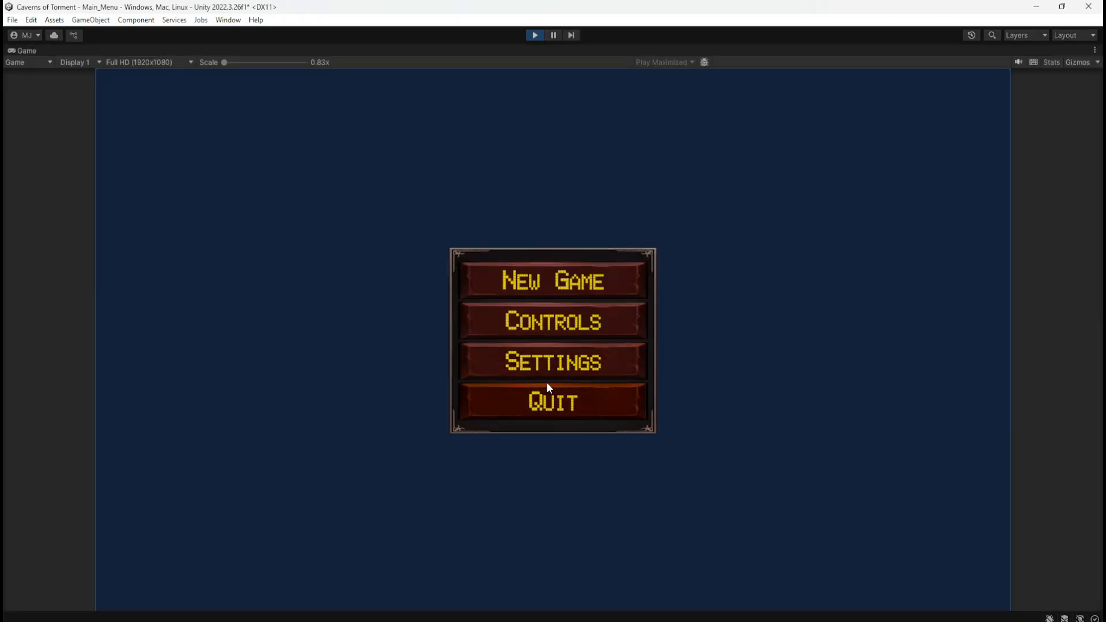
pyautogui.click(555, 364)
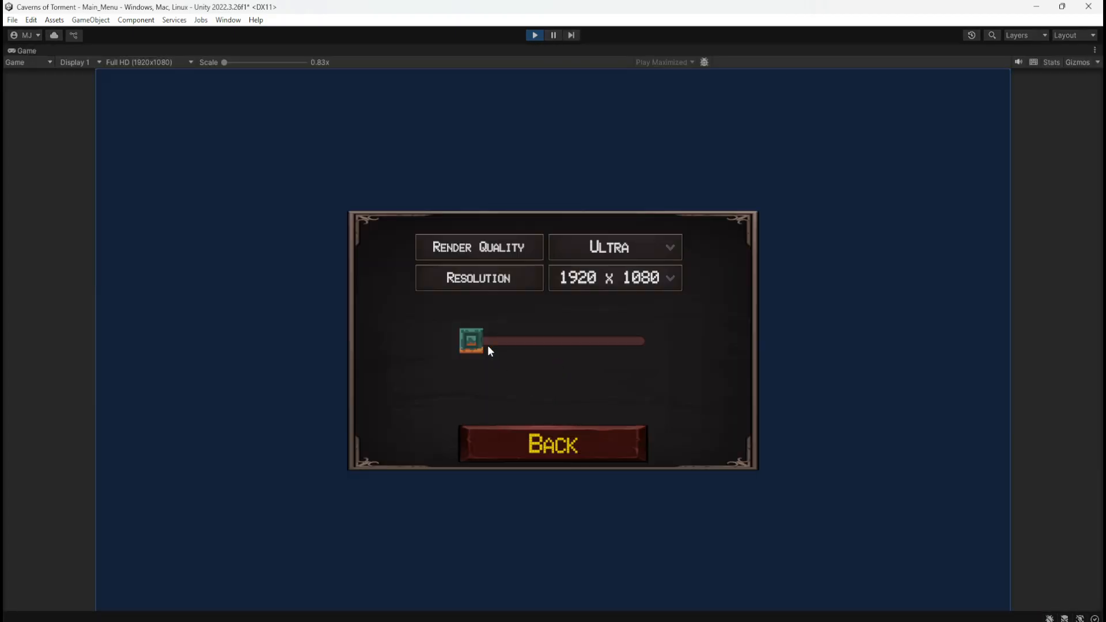
pyautogui.moveTo(487, 346); pyautogui.dragTo(581, 361)
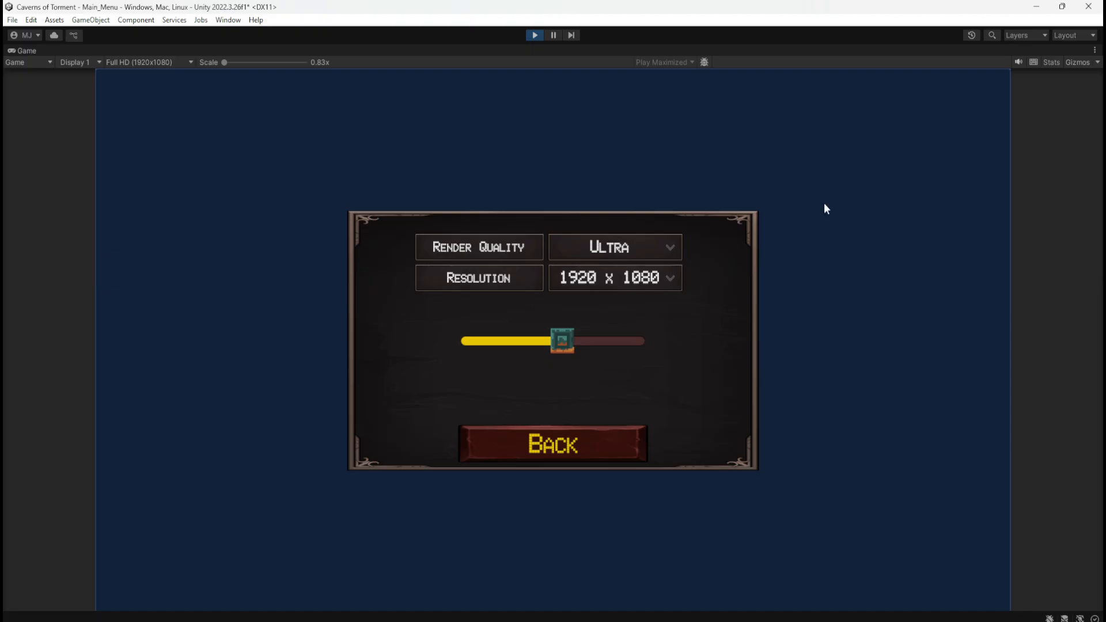
pyautogui.click(529, 33)
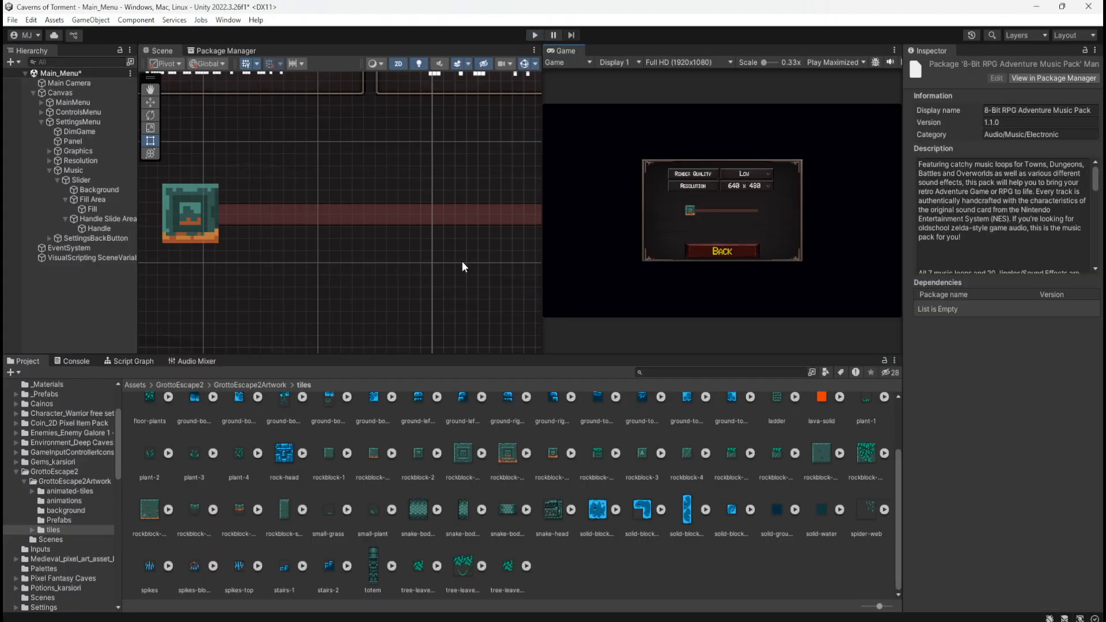
# Shift the color of the slider's Fill image to a darker gold, about DDA516
pyautogui.click(98, 209)
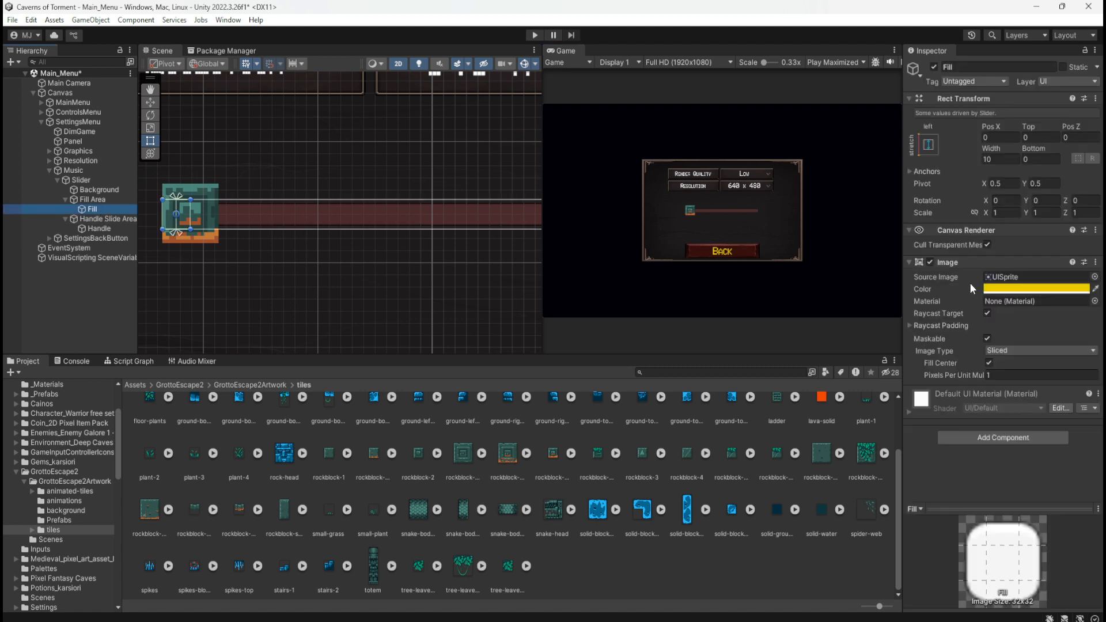
pyautogui.click(985, 289)
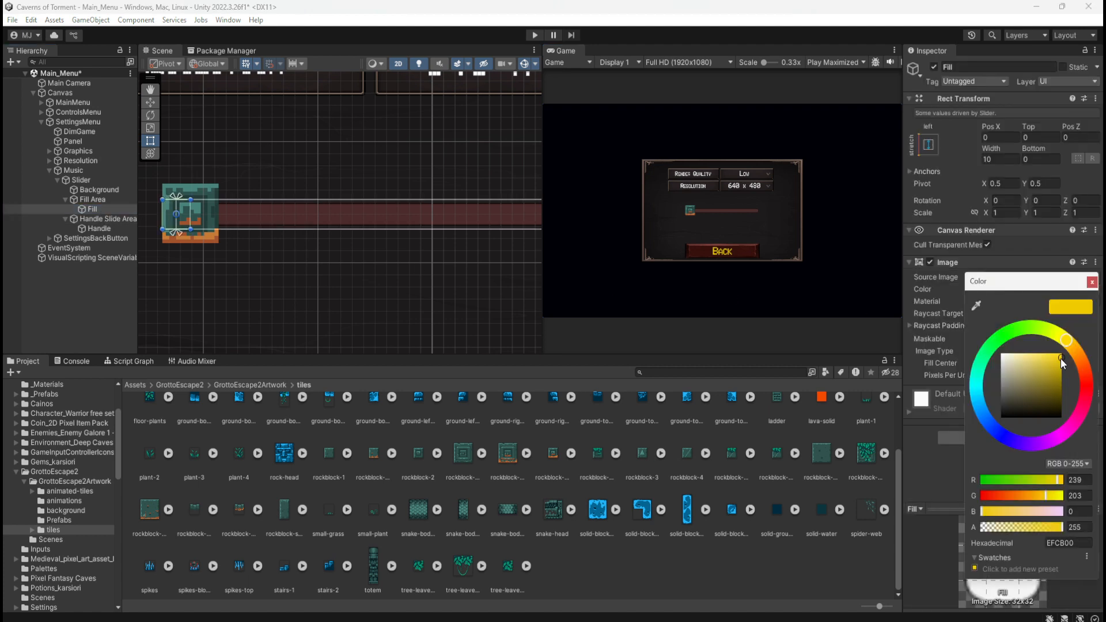
pyautogui.moveTo(1060, 358)
pyautogui.mouseDown()
pyautogui.moveTo(1047, 368)
pyautogui.moveTo(1073, 343)
pyautogui.mouseUp()
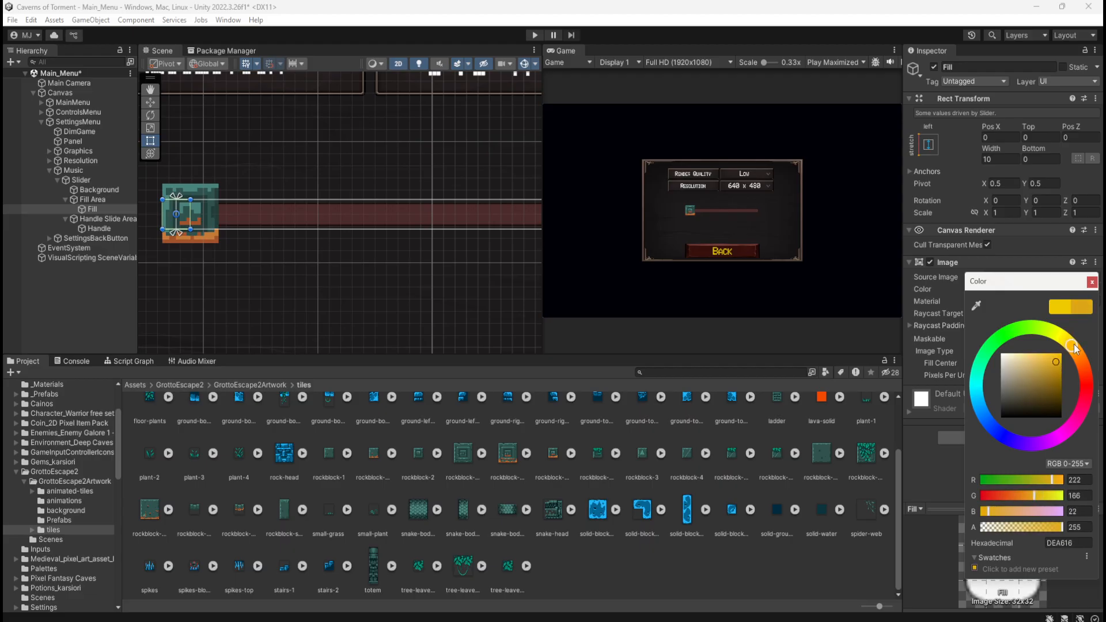
# Set the Slider's Value to about 0.551 to preview the gold fill along half of the track
pyautogui.click(94, 179)
pyautogui.click(1026, 466)
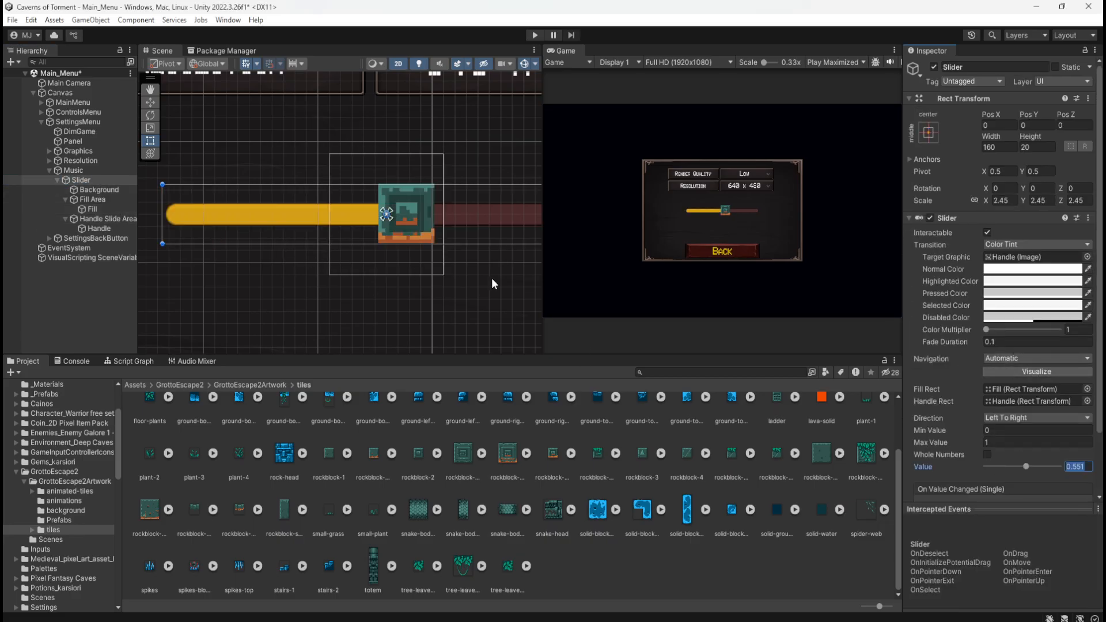
pyautogui.scroll(-5, 305, 185)
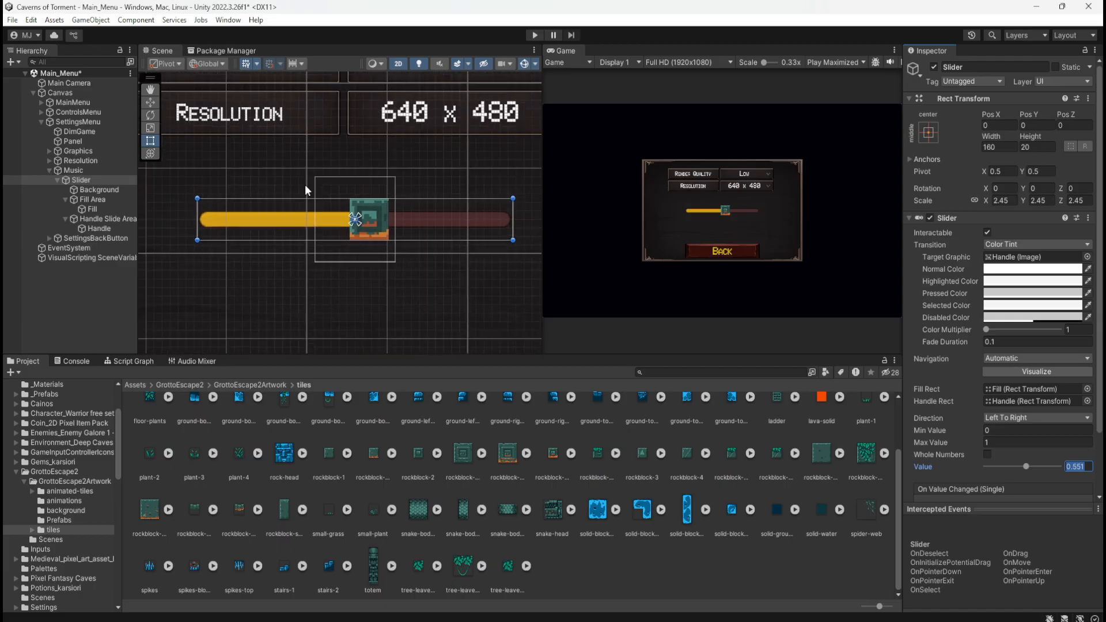
pyautogui.scroll(3, 313, 188)
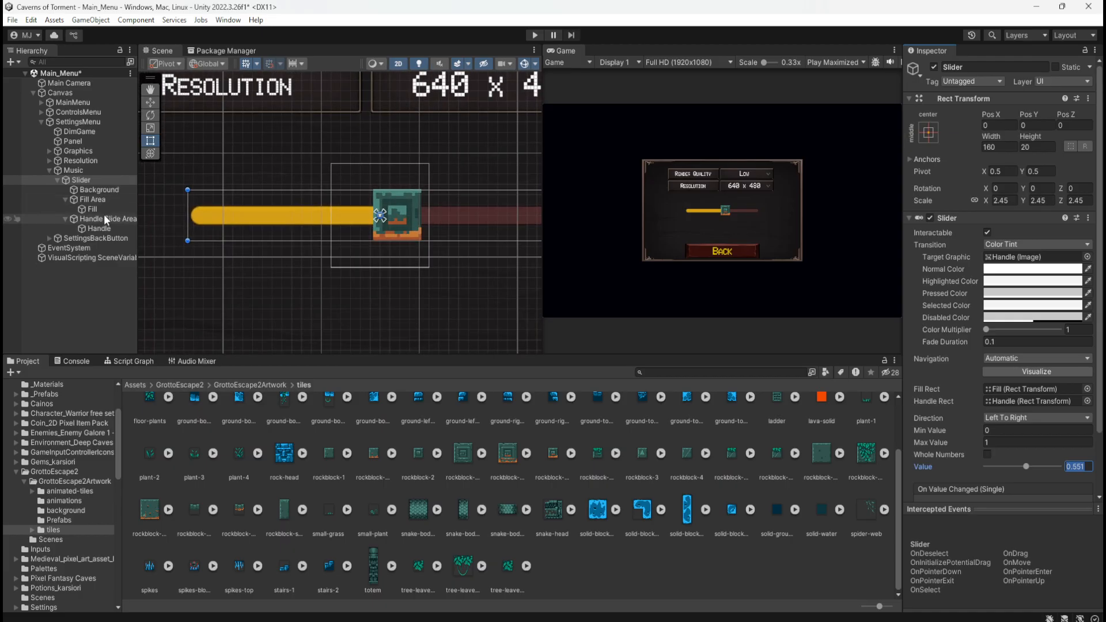
# Adjust the Fill image's color to a slightly deeper, more saturated gold
pyautogui.click(91, 209)
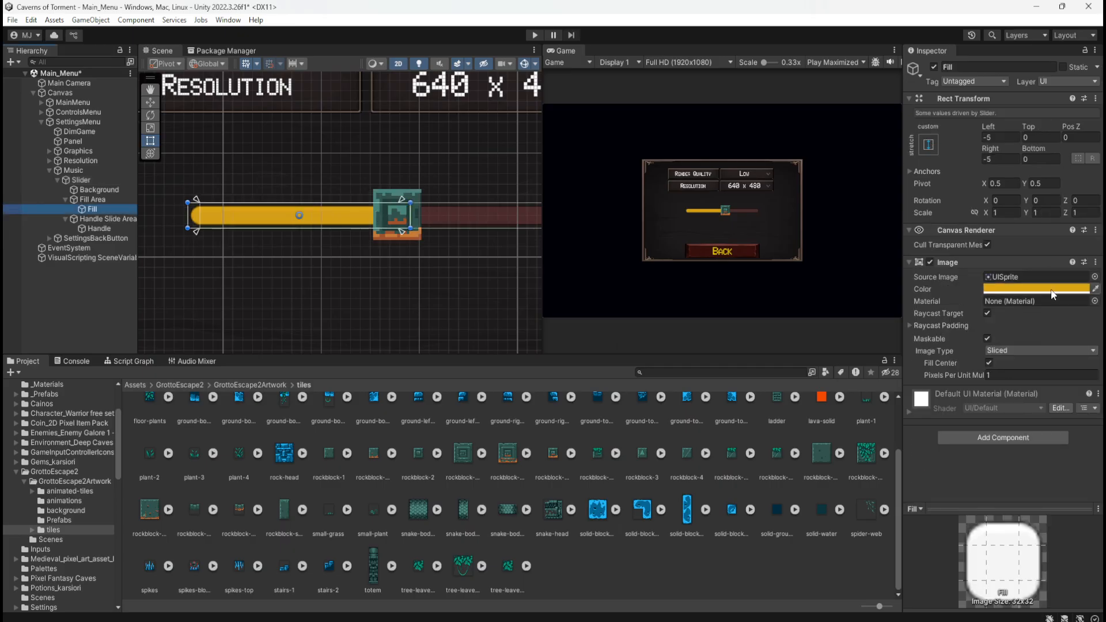
pyautogui.click(1051, 288)
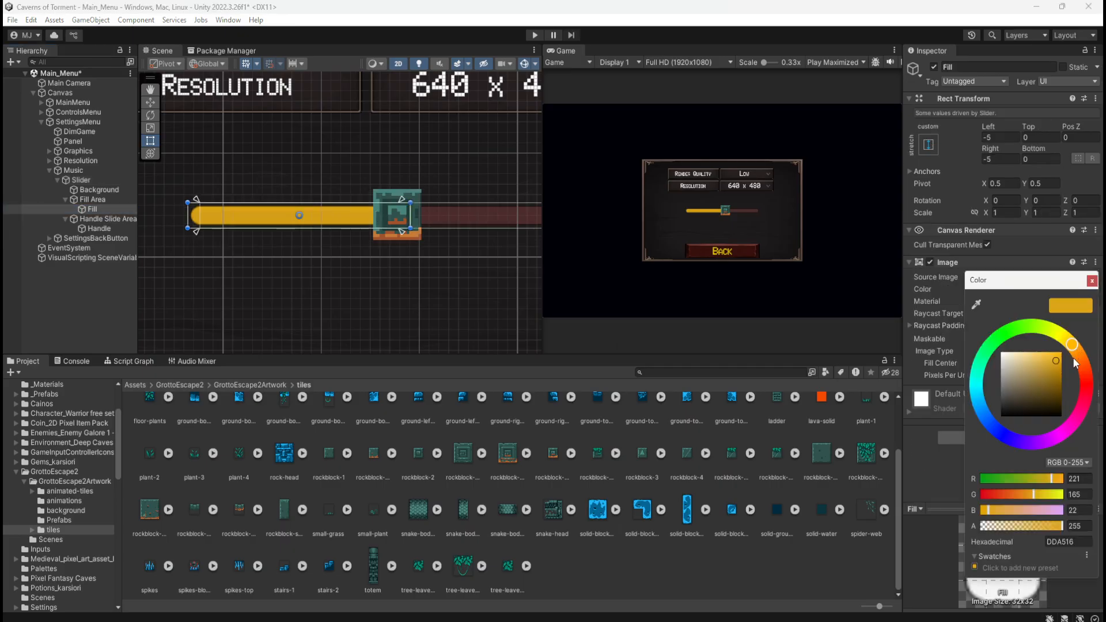
pyautogui.click(1062, 540)
pyautogui.click(1092, 281)
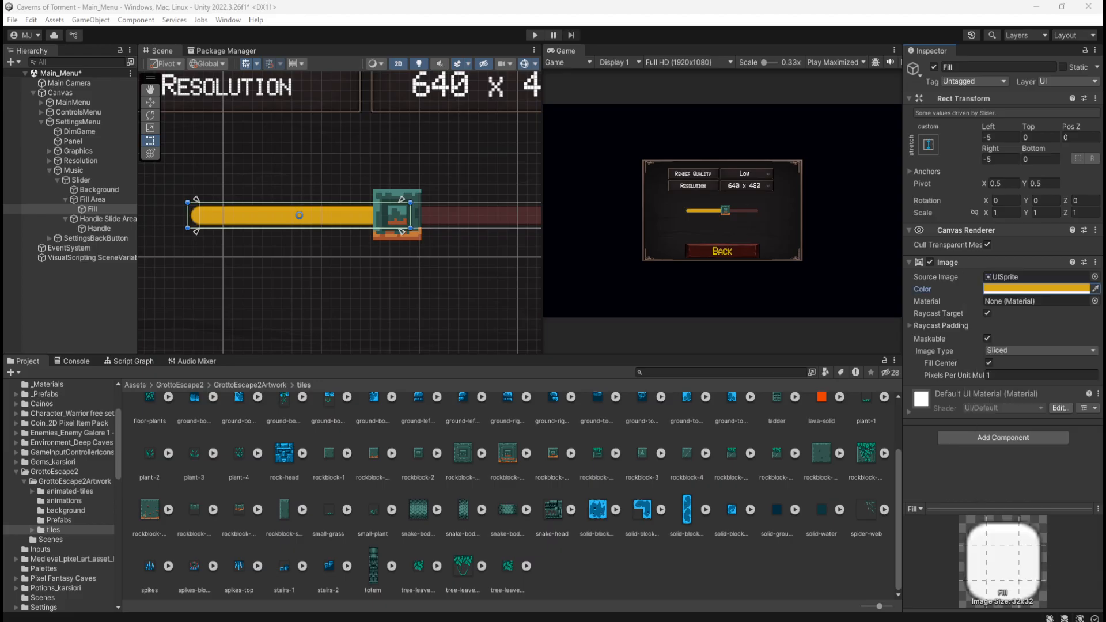
pyautogui.click(1028, 288)
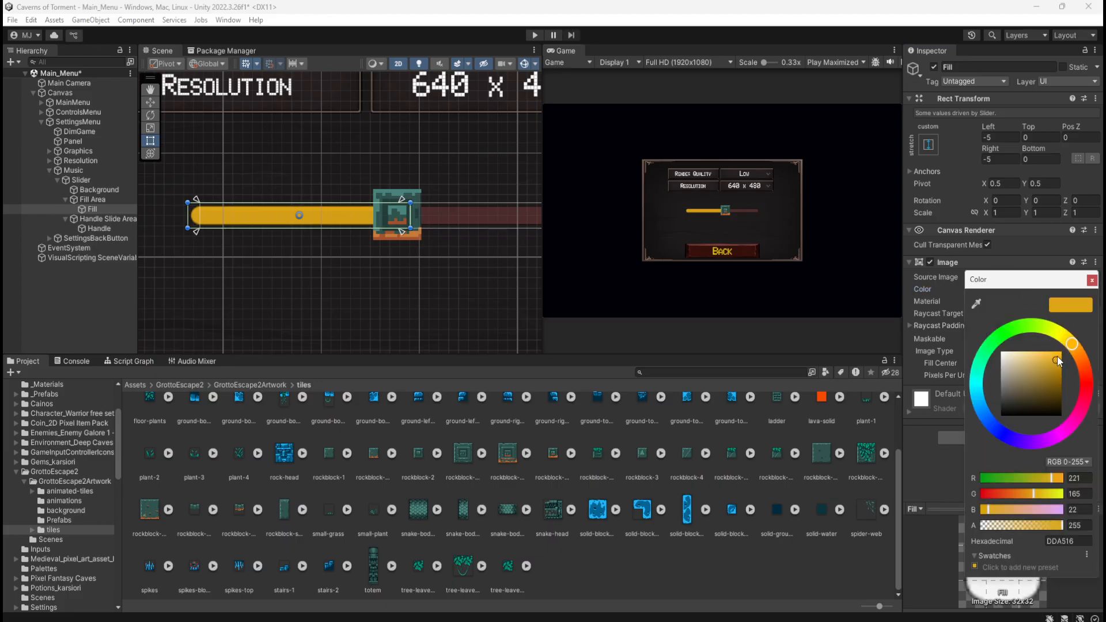
pyautogui.moveTo(1056, 357)
pyautogui.mouseDown()
pyautogui.moveTo(1045, 368)
pyautogui.moveTo(1050, 352)
pyautogui.moveTo(1060, 360)
pyautogui.mouseUp()
pyautogui.click(66, 301)
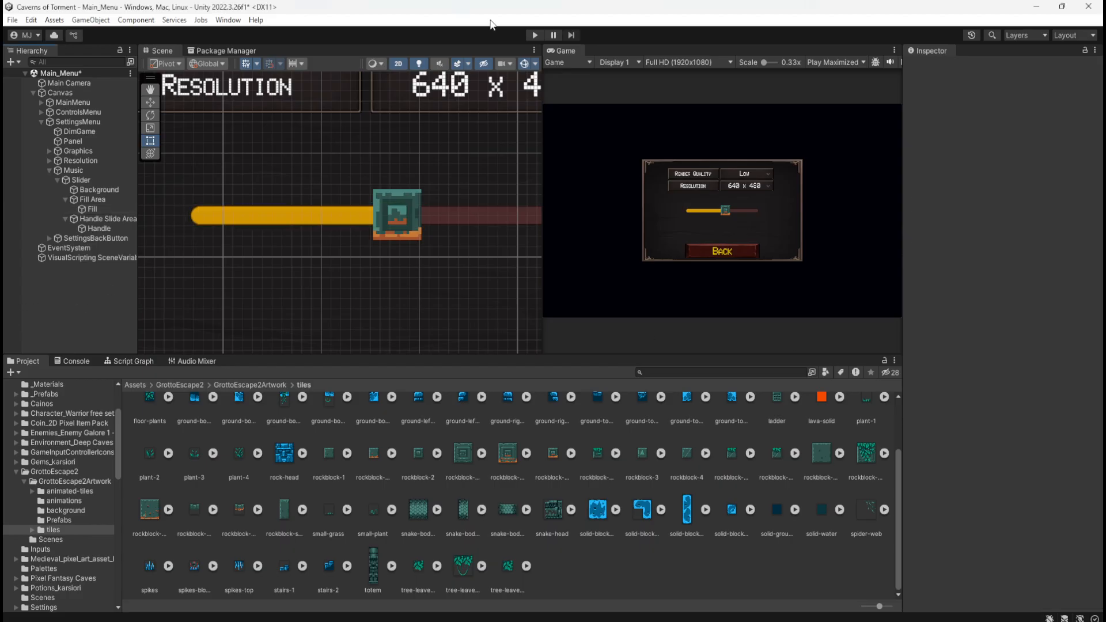
# Play the scene, check the gold fill in Settings by moving the slider handle back and forth, and stop playback
pyautogui.click(535, 36)
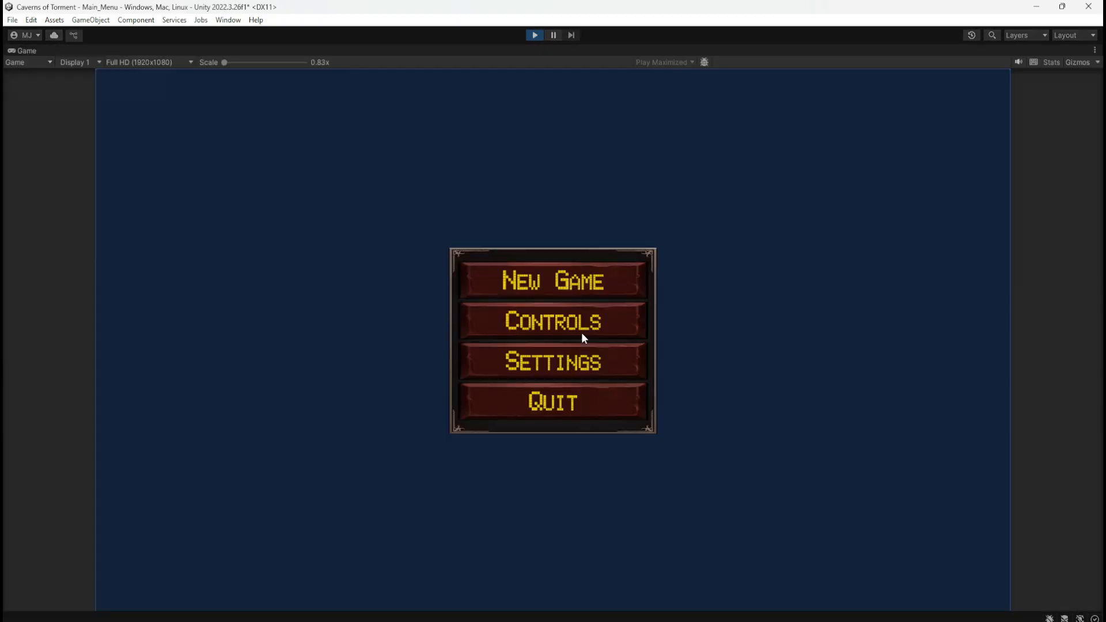
pyautogui.click(556, 361)
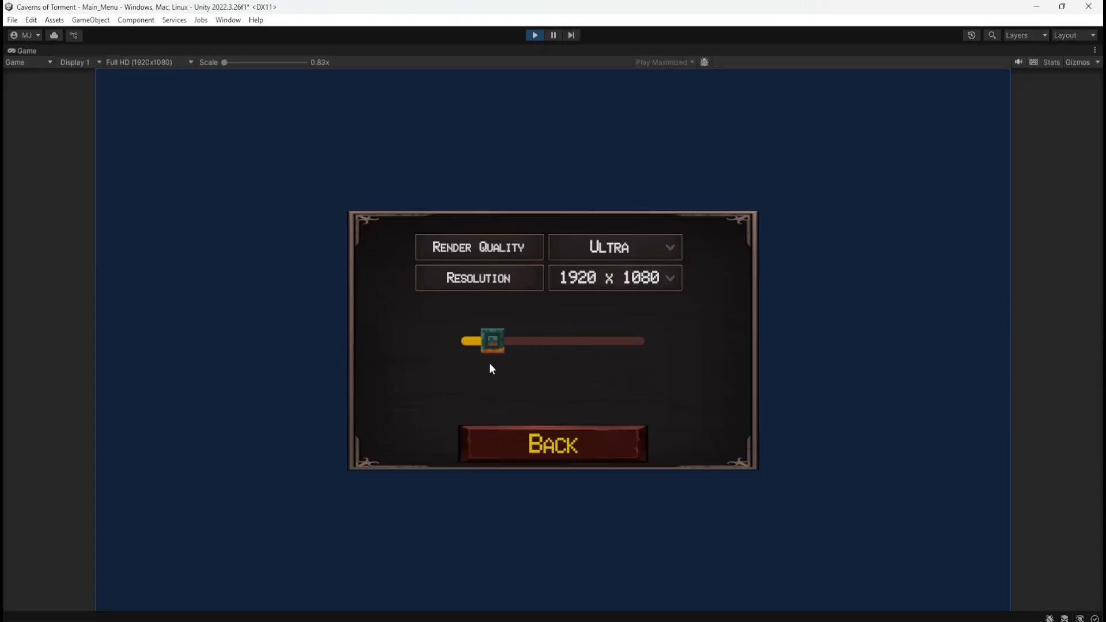
pyautogui.moveTo(489, 364); pyautogui.dragTo(551, 356)
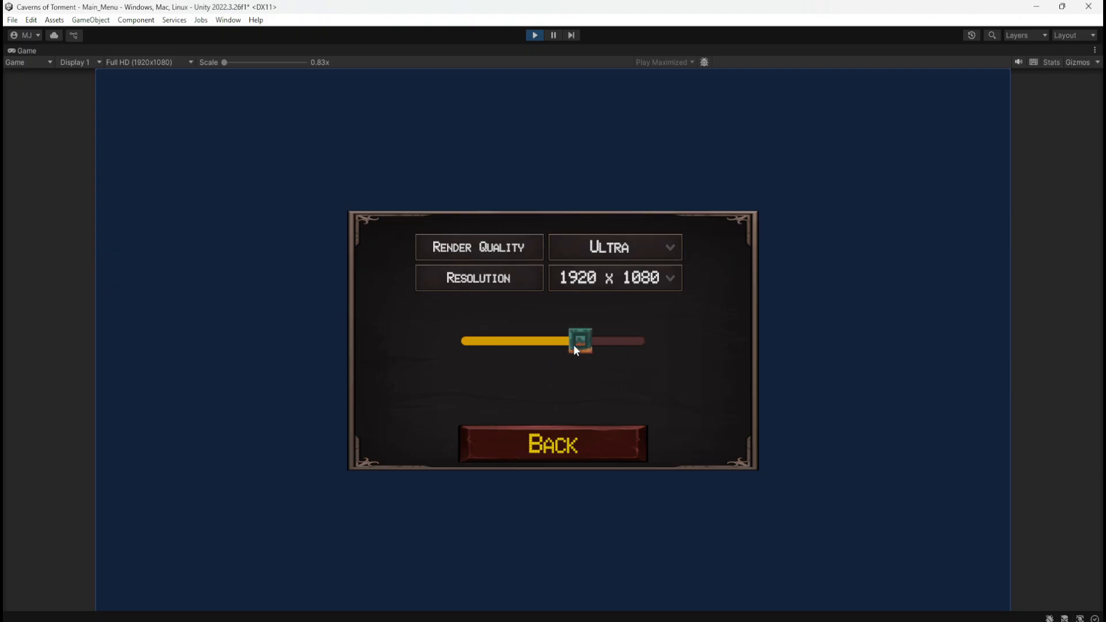
pyautogui.moveTo(676, 357); pyautogui.dragTo(527, 361)
pyautogui.moveTo(619, 350); pyautogui.dragTo(665, 357)
pyautogui.click(593, 448)
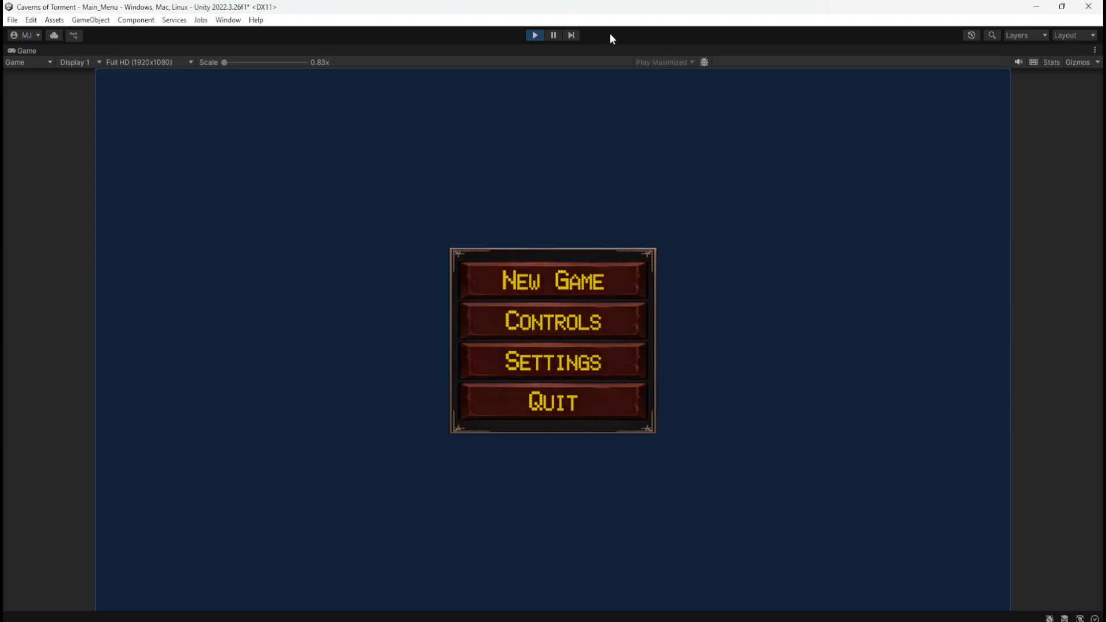
pyautogui.click(534, 36)
# Save the Main_Menu scene and set the Slider's Value to 1
pyautogui.click(633, 556)
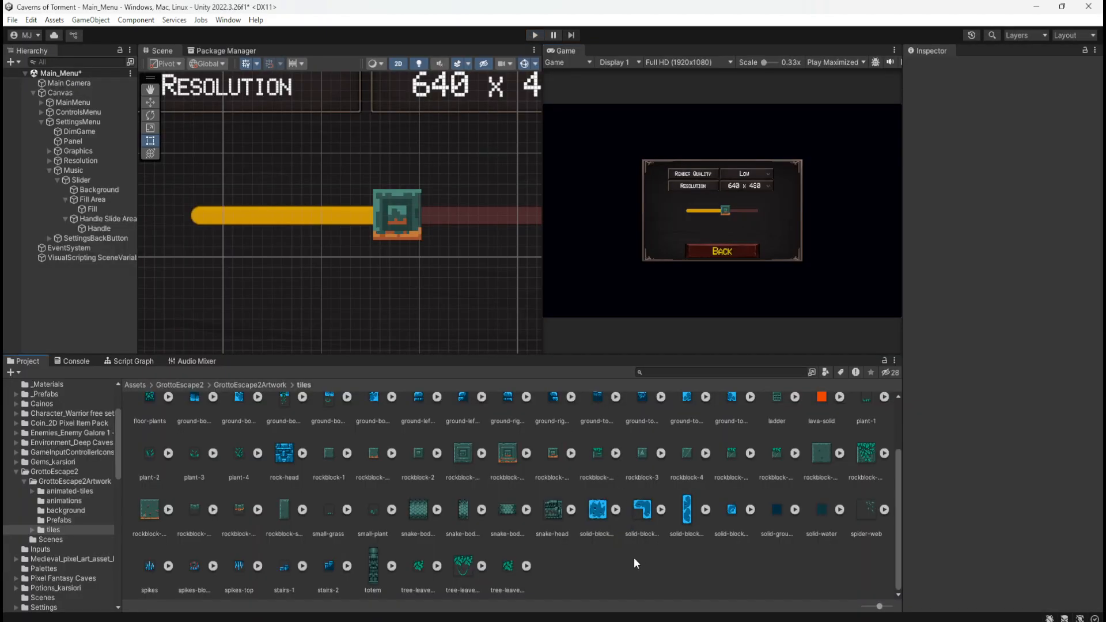
pyautogui.hotkey('ctrl', 's')
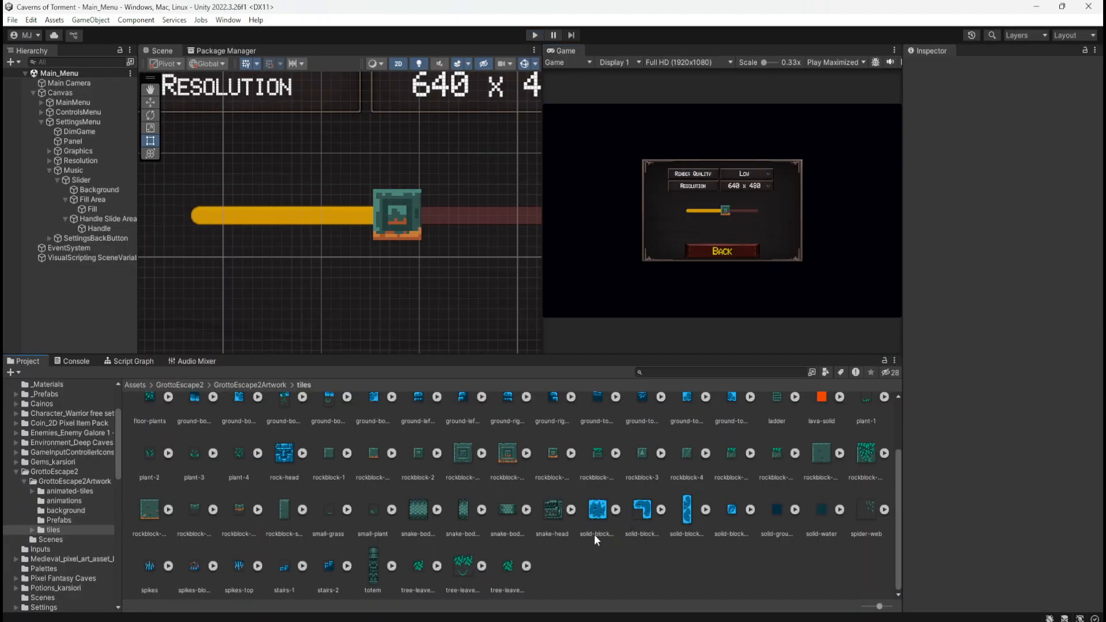
pyautogui.click(57, 178)
pyautogui.click(82, 180)
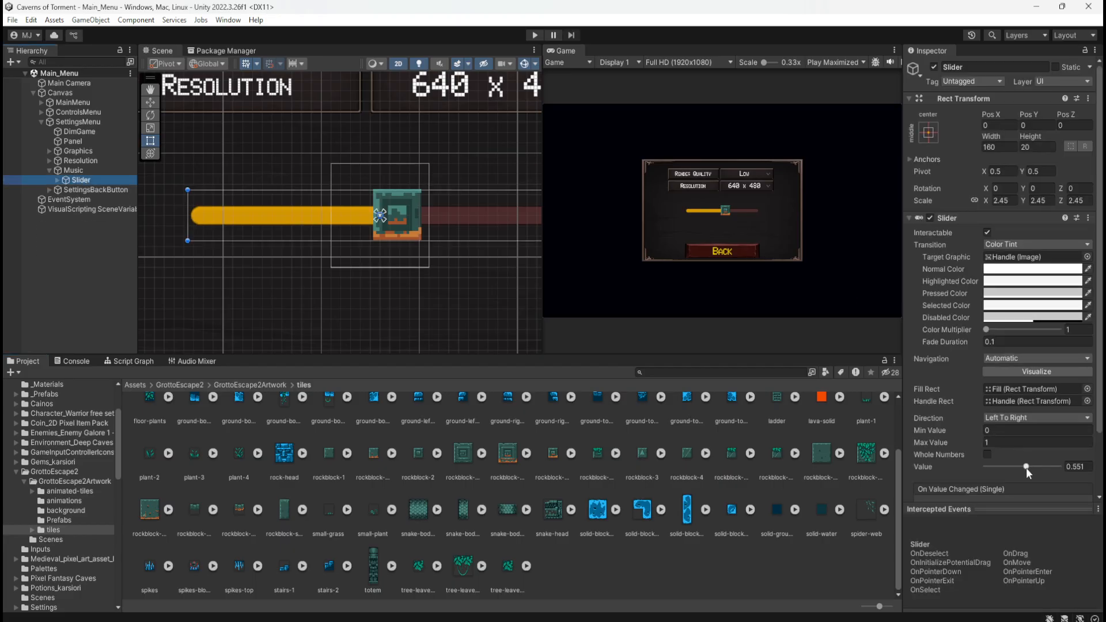
pyautogui.moveTo(1025, 467); pyautogui.dragTo(1087, 468)
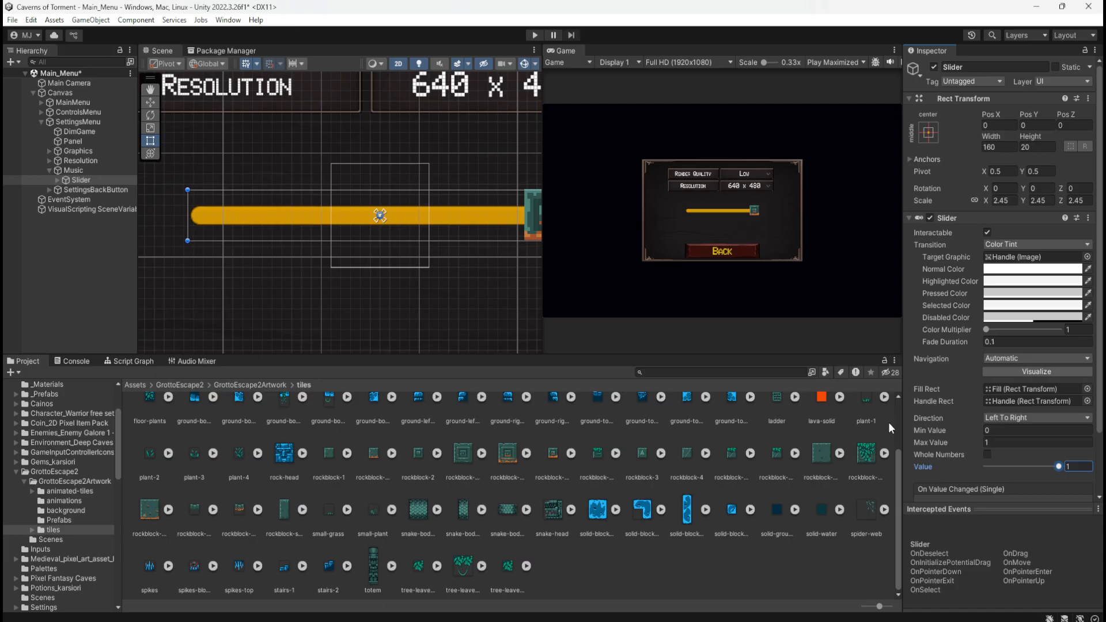
pyautogui.moveTo(1044, 464); pyautogui.dragTo(1068, 467)
pyautogui.doubleClick(46, 180)
pyautogui.scroll(-3, 229, 243)
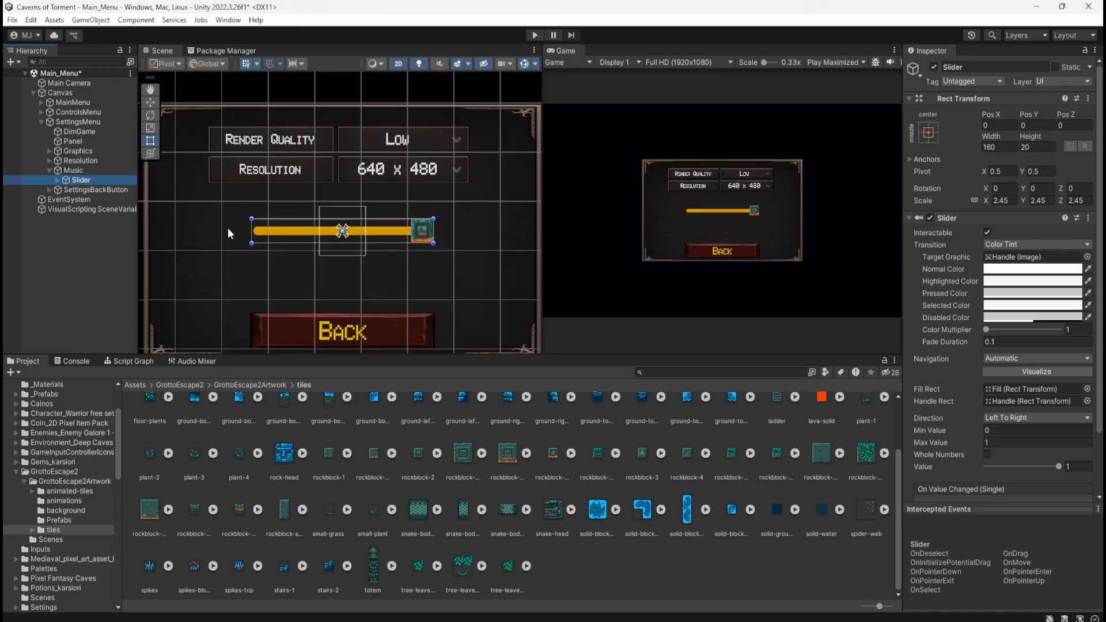
pyautogui.scroll(2, 414, 257)
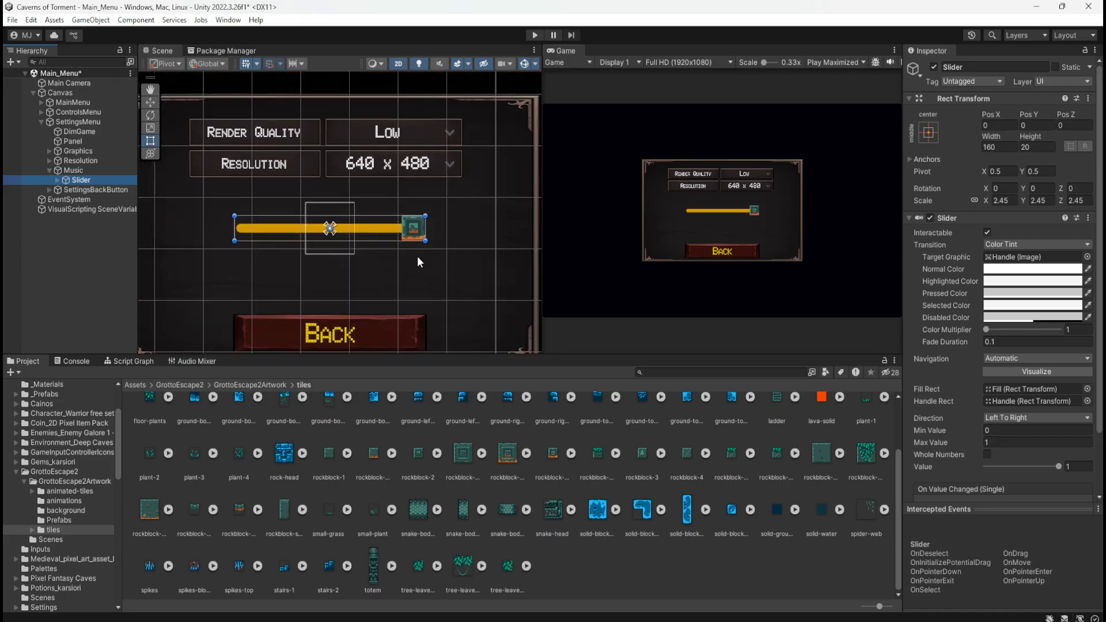
pyautogui.scroll(-1, 482, 243)
pyautogui.scroll(-1, 482, 242)
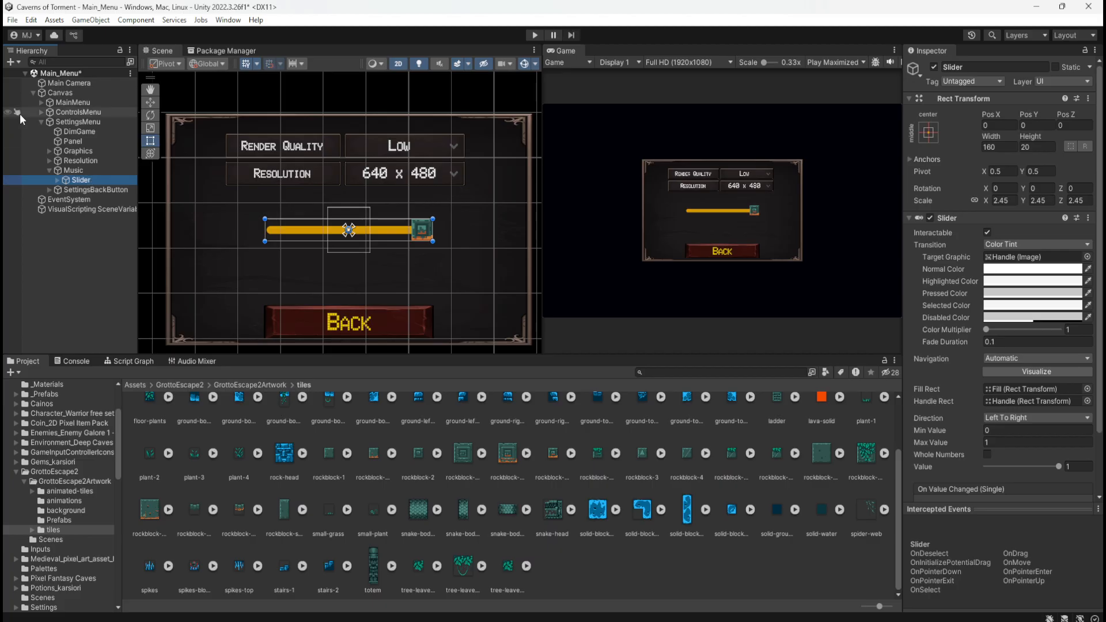
pyautogui.click(74, 170)
pyautogui.click(80, 180)
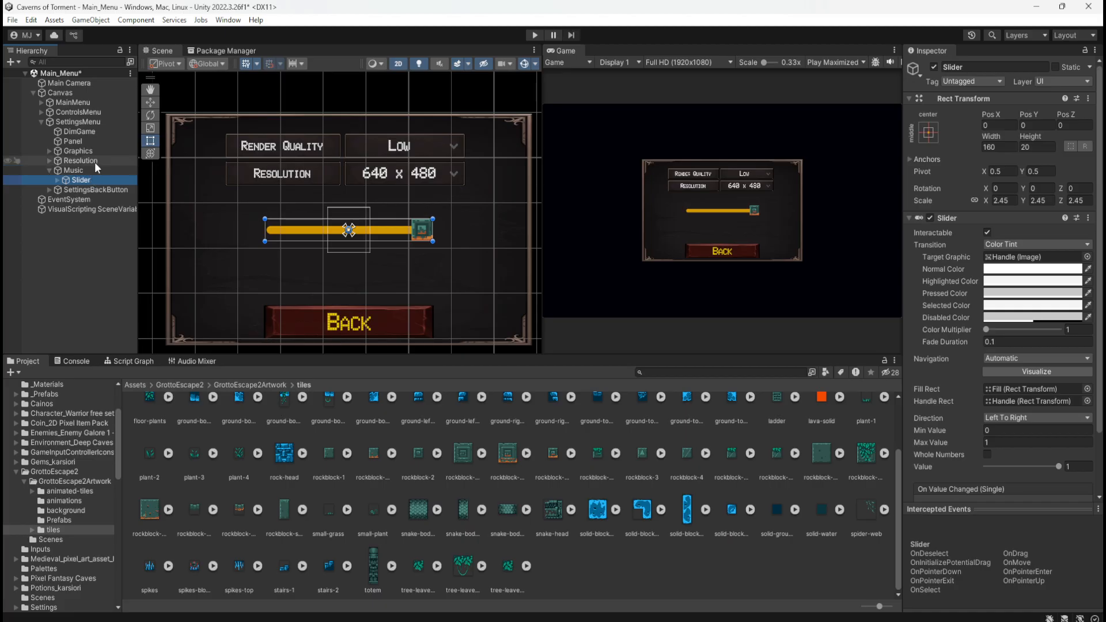
# Expand the Resolution group and toggle its Resolution child's scene visibility to identify which object is the label
pyautogui.click(95, 162)
pyautogui.click(49, 161)
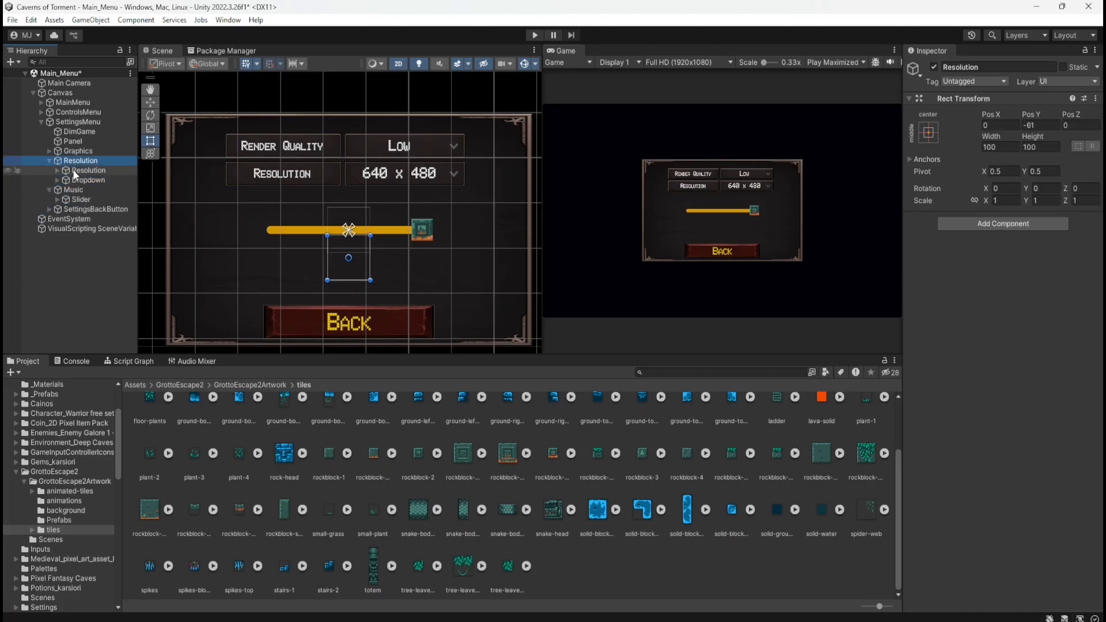
pyautogui.click(90, 169)
pyautogui.click(8, 170)
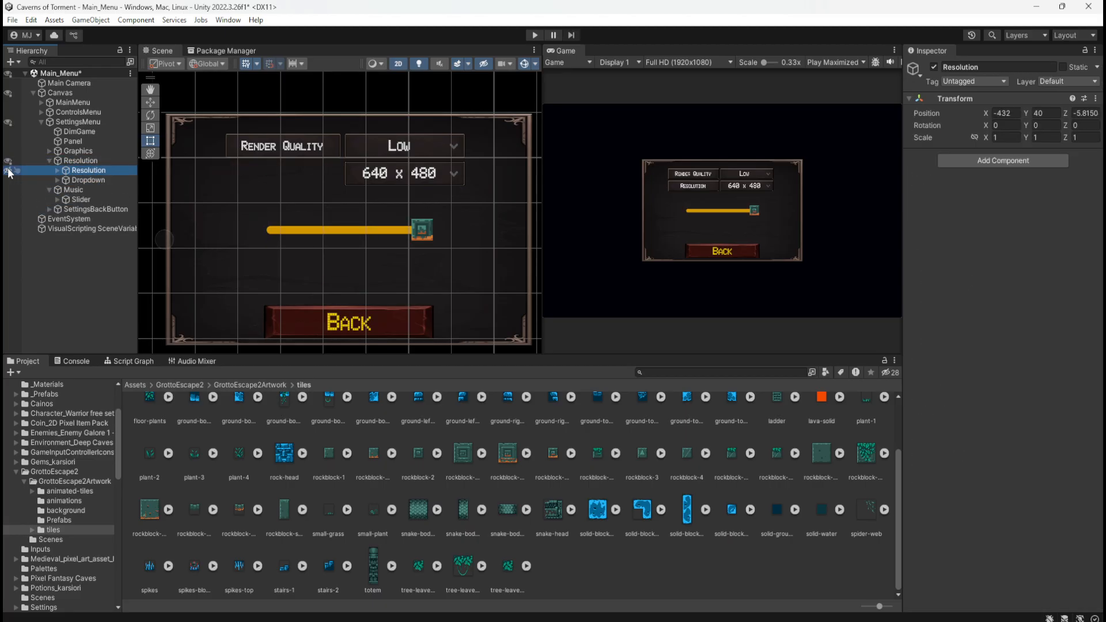
pyautogui.click(8, 171)
# Copy the Resolution label and paste it beside the Music object inside SettingsMenu
pyautogui.click(83, 179)
pyautogui.click(88, 171)
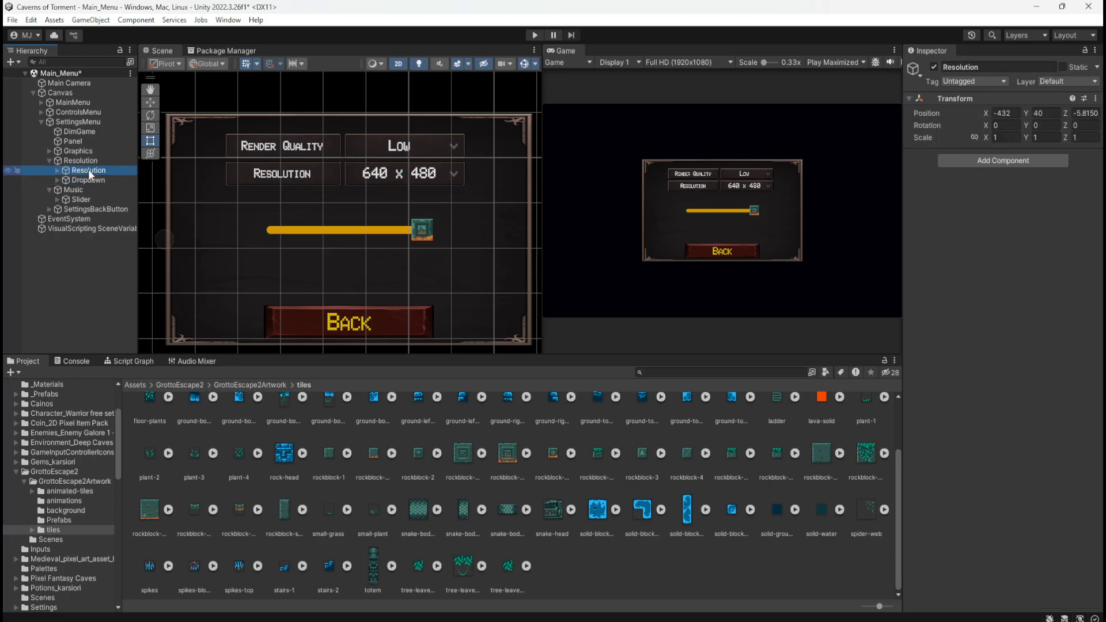
pyautogui.click(77, 189)
pyautogui.hotkey('ctrl', 'v')
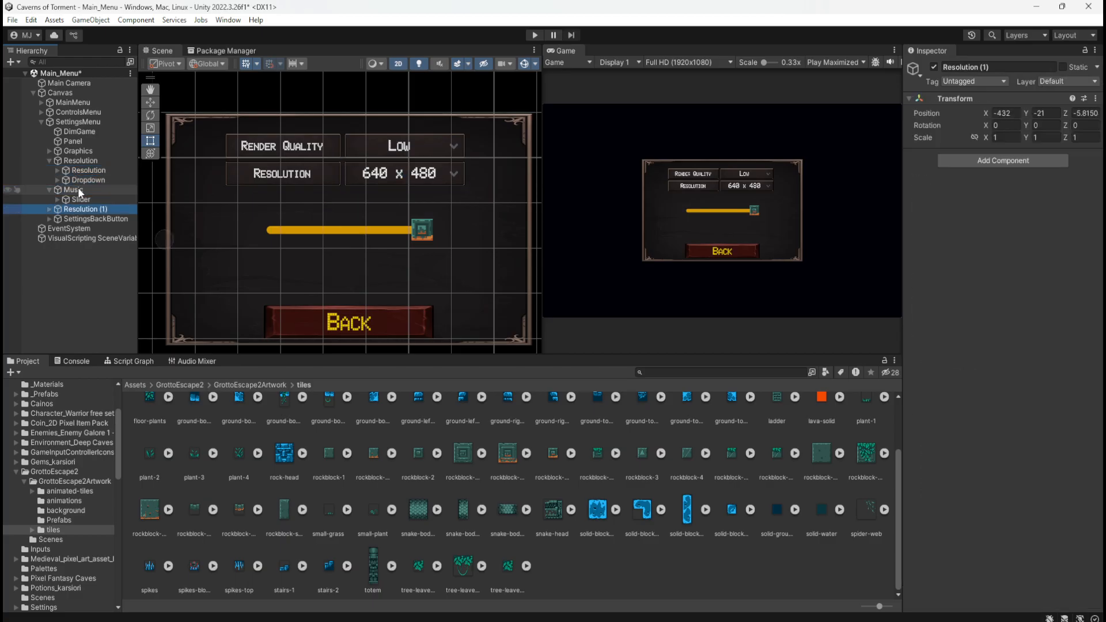
pyautogui.click(48, 161)
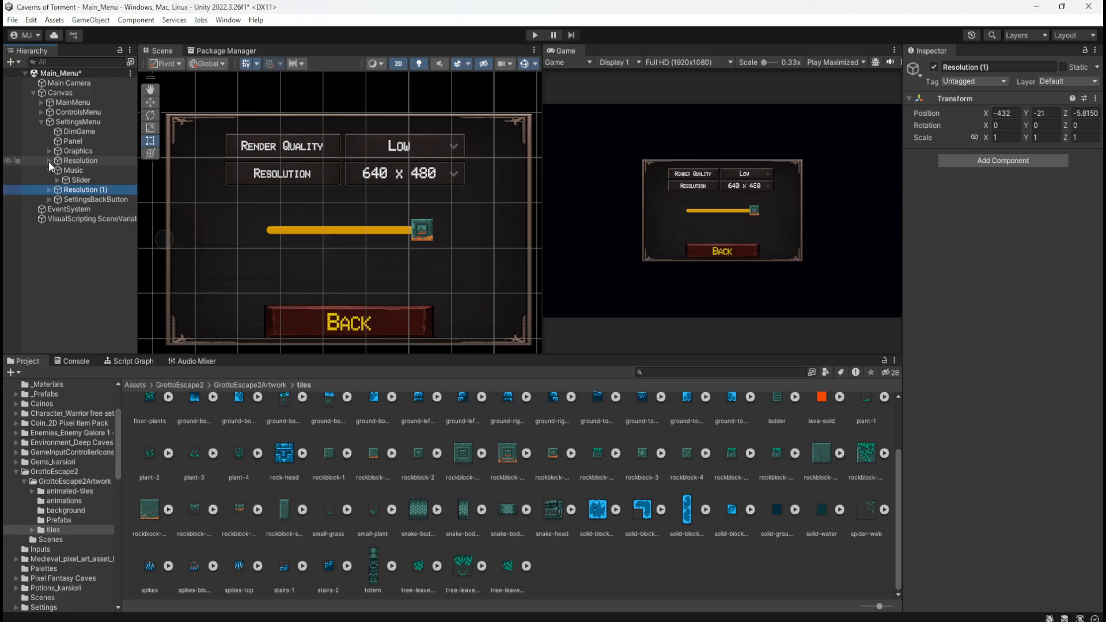
# Rename the pasted label copy to MusicPanel and collapse both it and the Music group
pyautogui.click(77, 189)
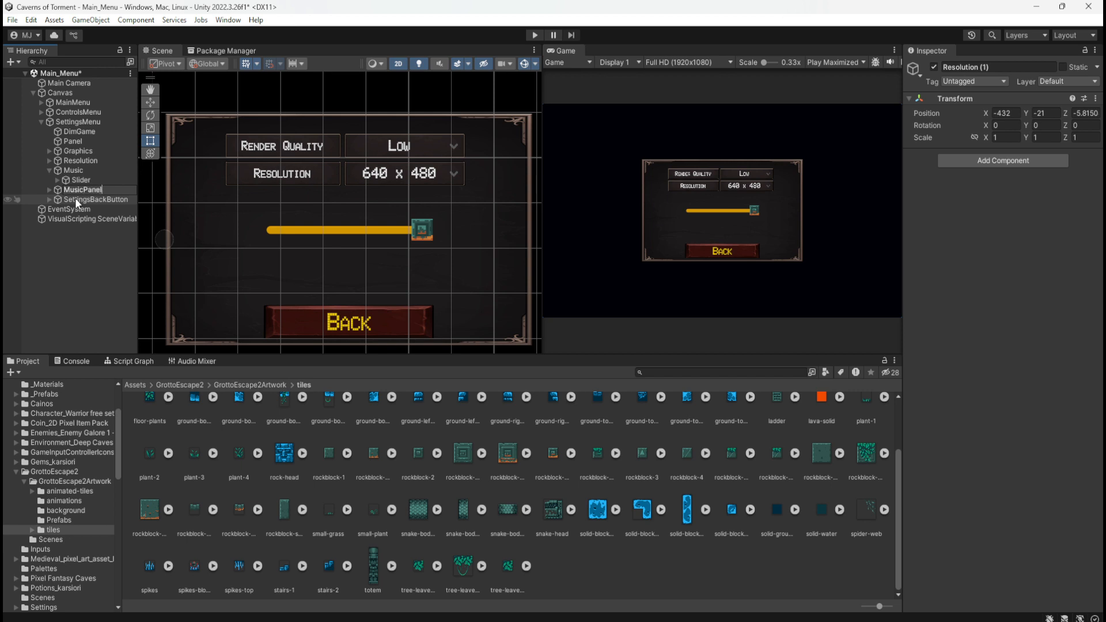
pyautogui.press('Return')
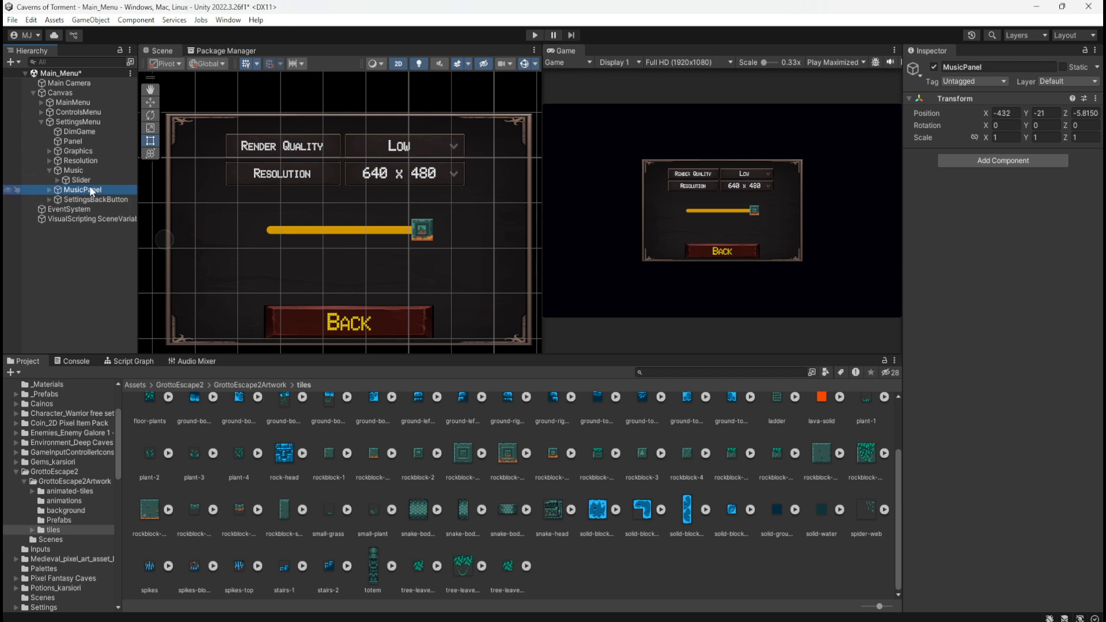
pyautogui.click(89, 185)
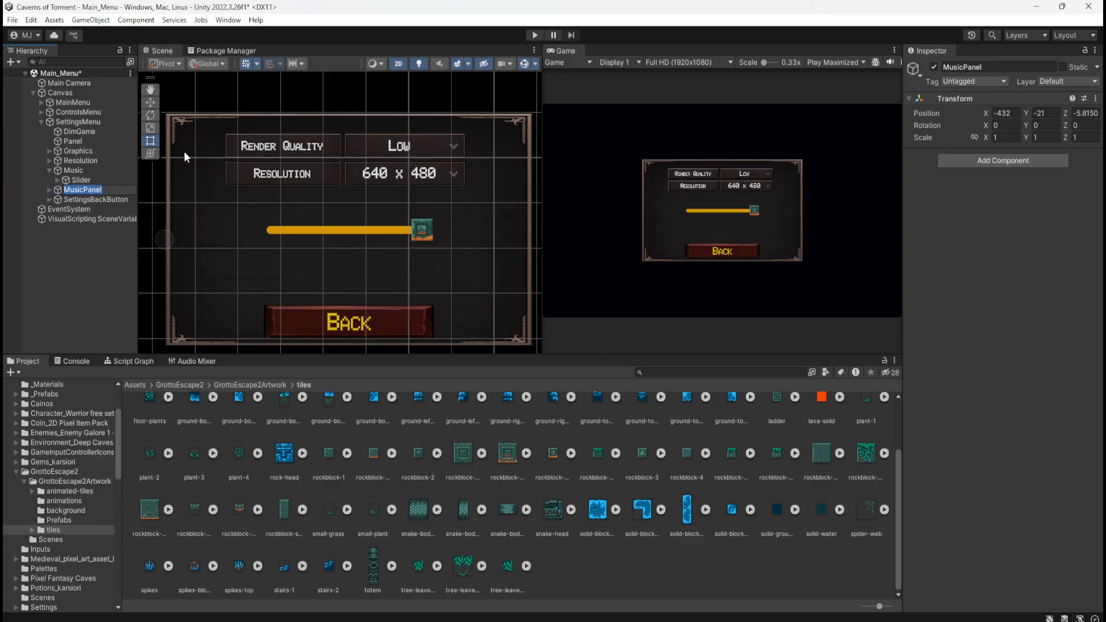
pyautogui.press('Return')
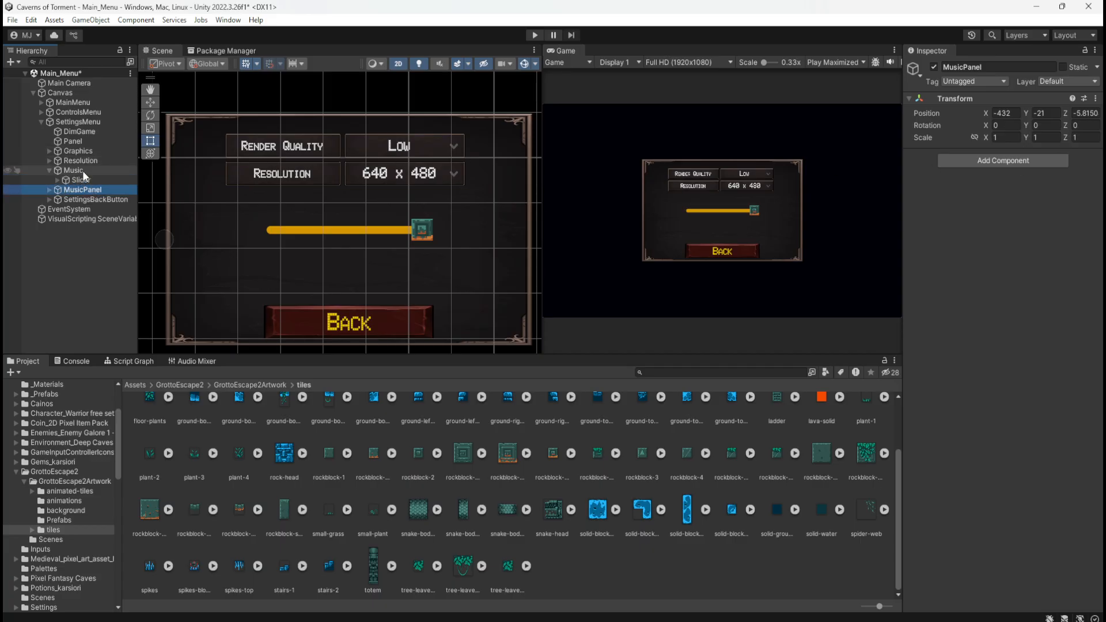
pyautogui.click(49, 170)
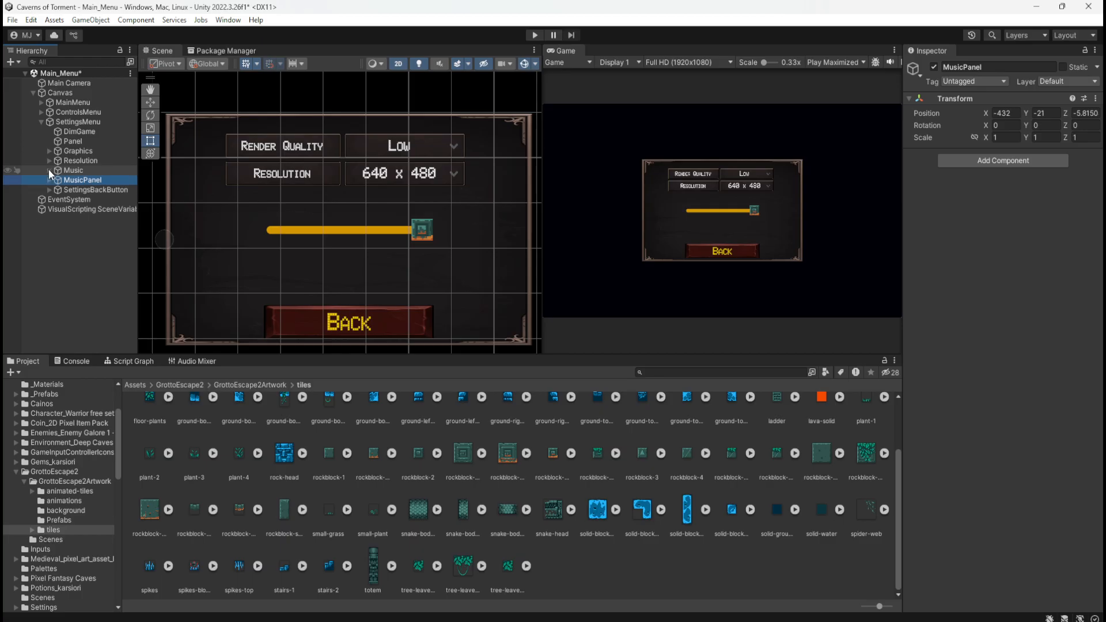
pyautogui.click(49, 181)
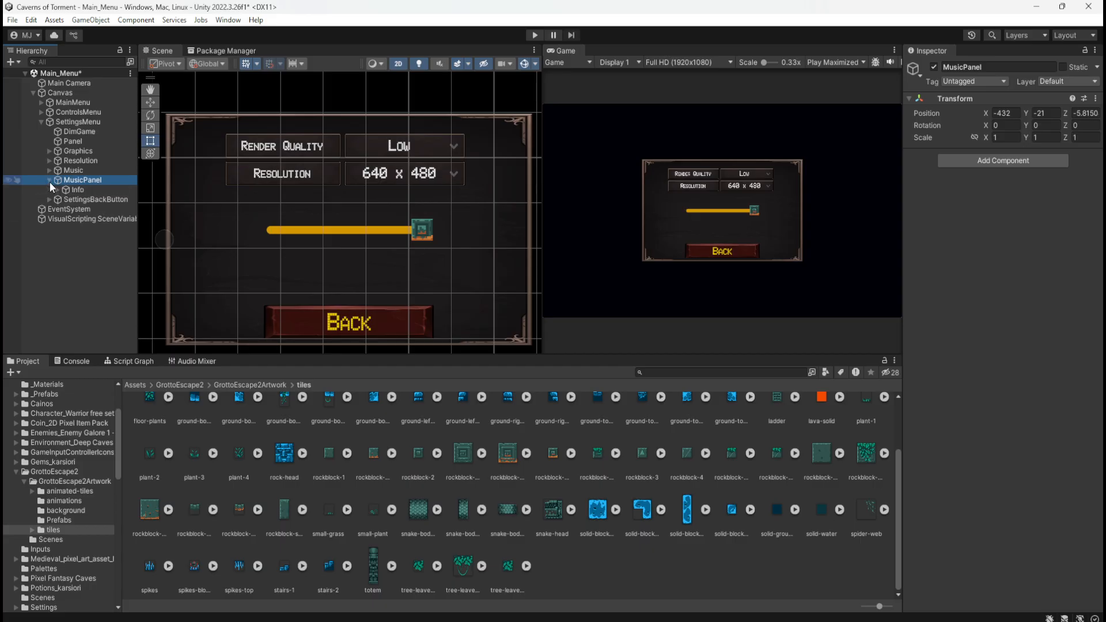
pyautogui.click(49, 180)
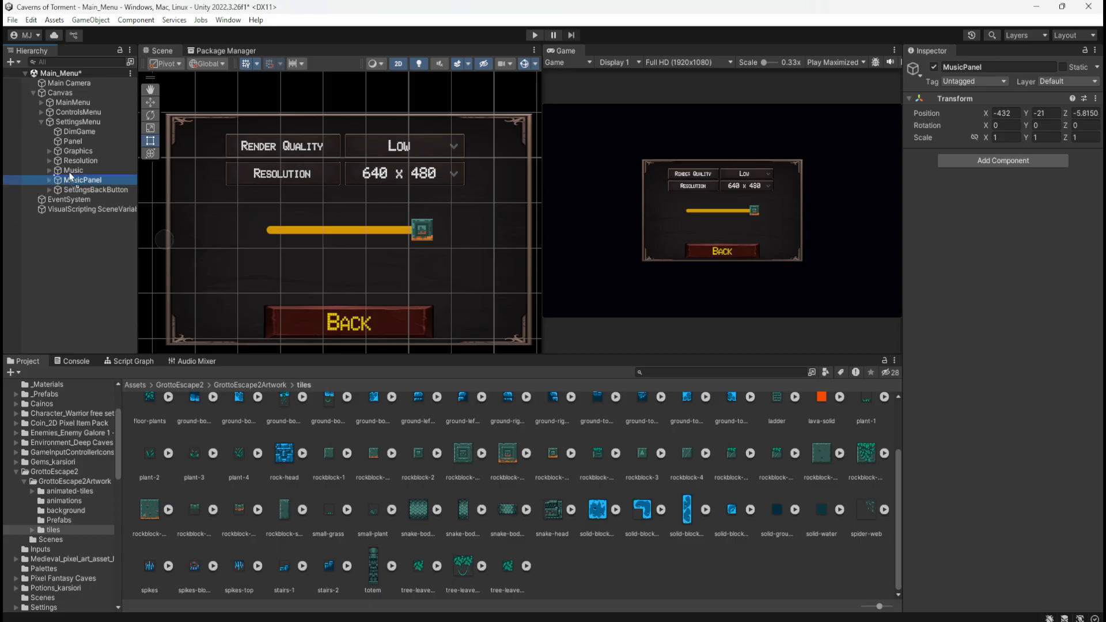
# Check MusicPanel's contents and scene visibility, and nest MusicPanel inside the Music group below the Slider
pyautogui.click(50, 181)
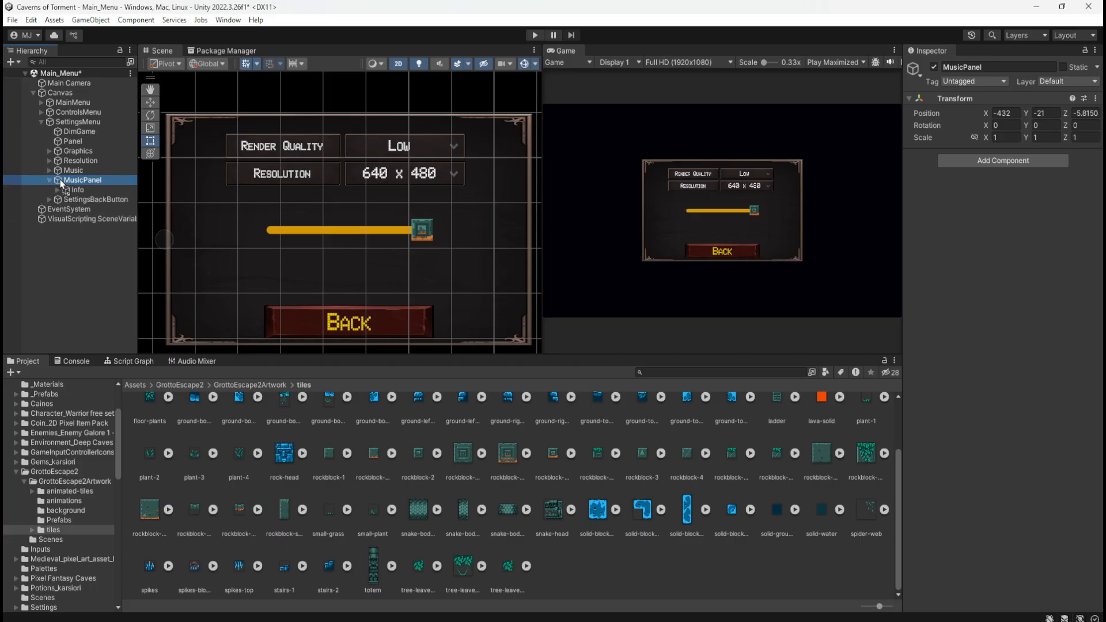
pyautogui.click(9, 180)
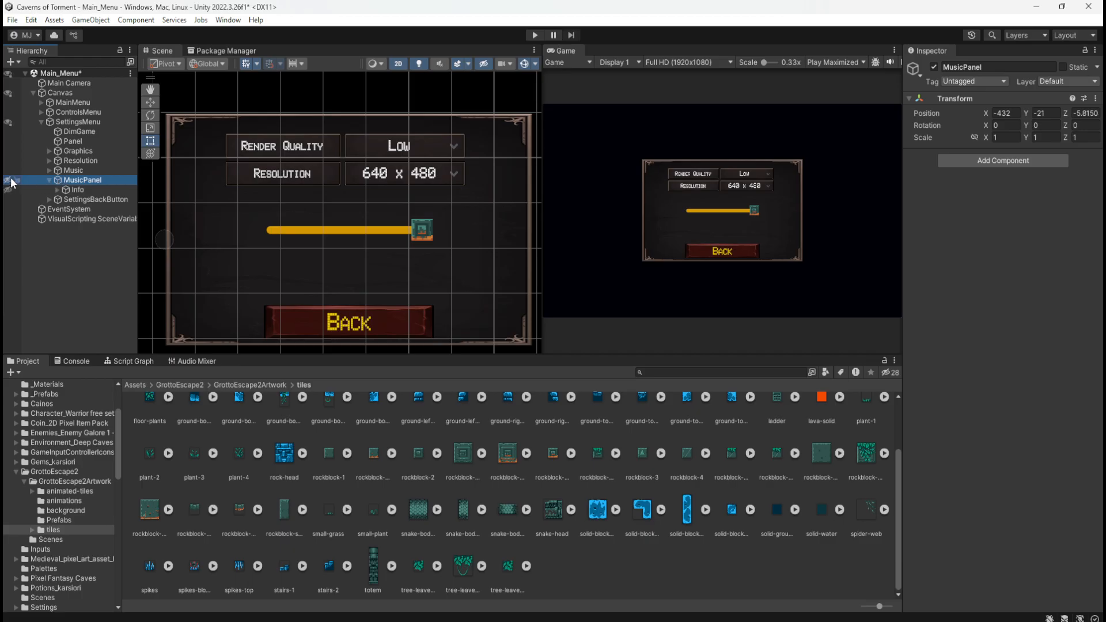
pyautogui.click(9, 181)
pyautogui.click(50, 180)
pyautogui.moveTo(64, 176); pyautogui.dragTo(52, 170)
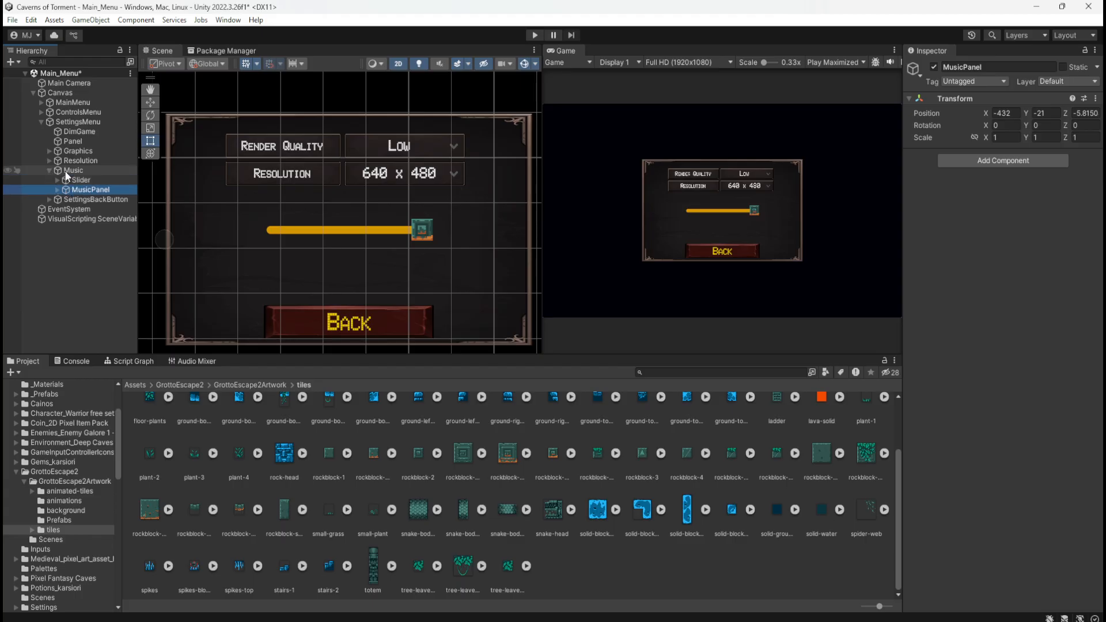
# Compare the Transform positions of the Resolution label and the RenderQuality label inside their groups
pyautogui.click(49, 161)
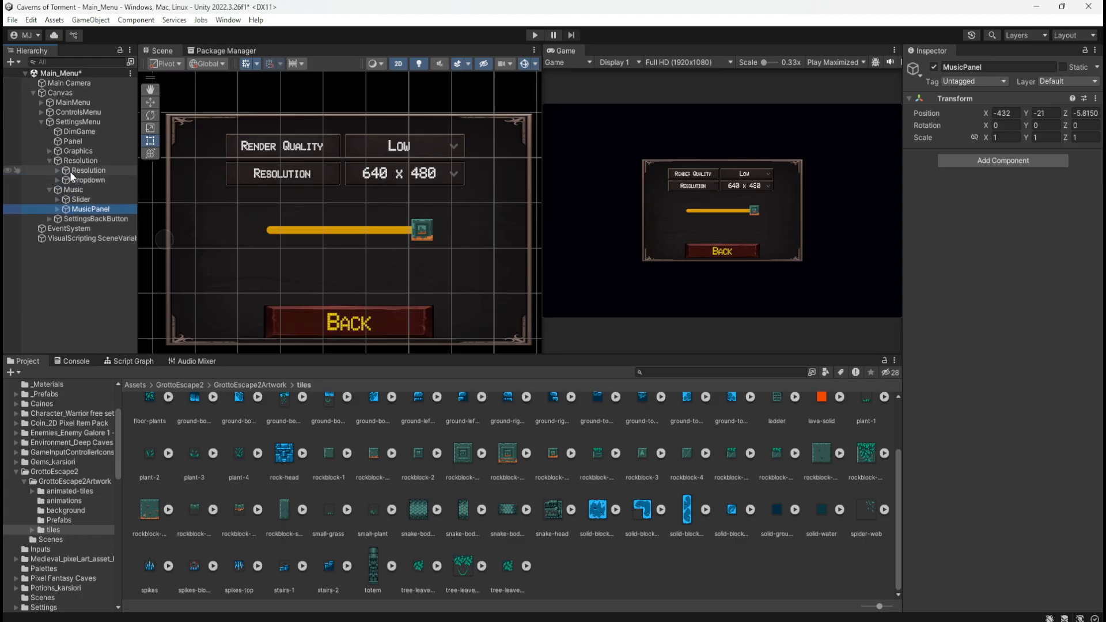
pyautogui.click(71, 171)
pyautogui.click(51, 150)
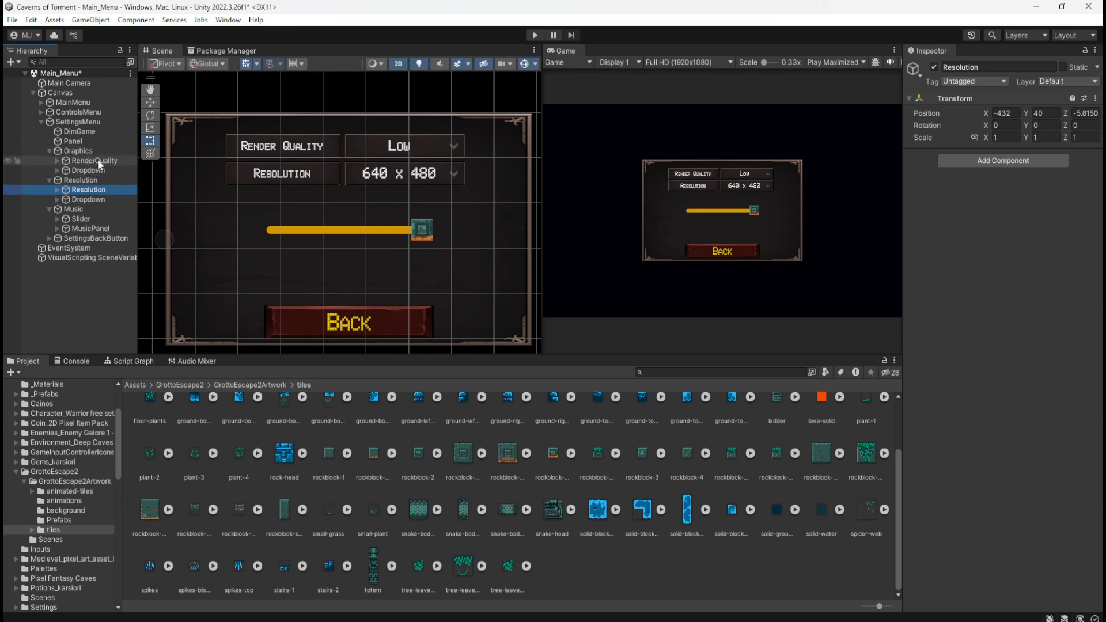
pyautogui.click(98, 160)
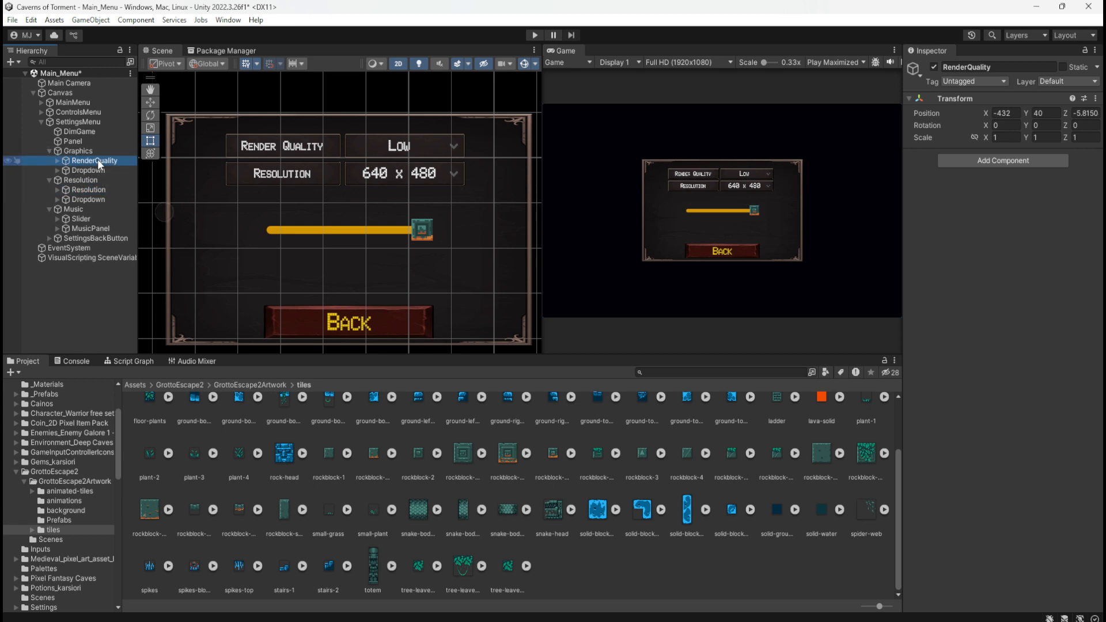
pyautogui.click(87, 189)
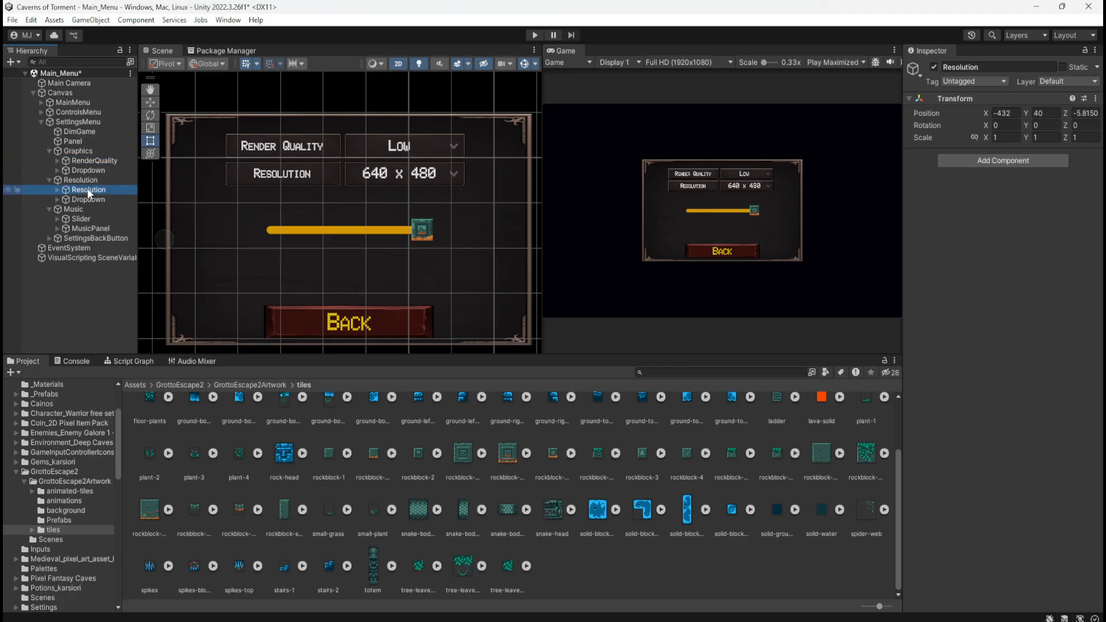
# Compare the Rect Transforms of the Info images under the RenderQuality and Resolution labels, and collapse the Graphics and Resolution groups
pyautogui.click(57, 161)
pyautogui.click(58, 196)
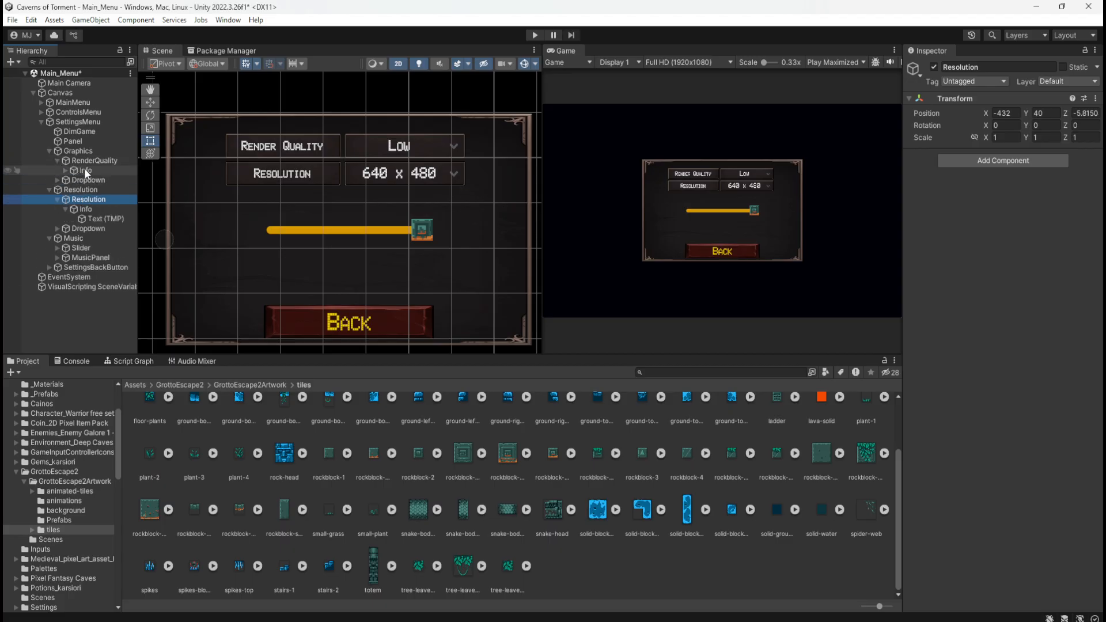
pyautogui.click(85, 170)
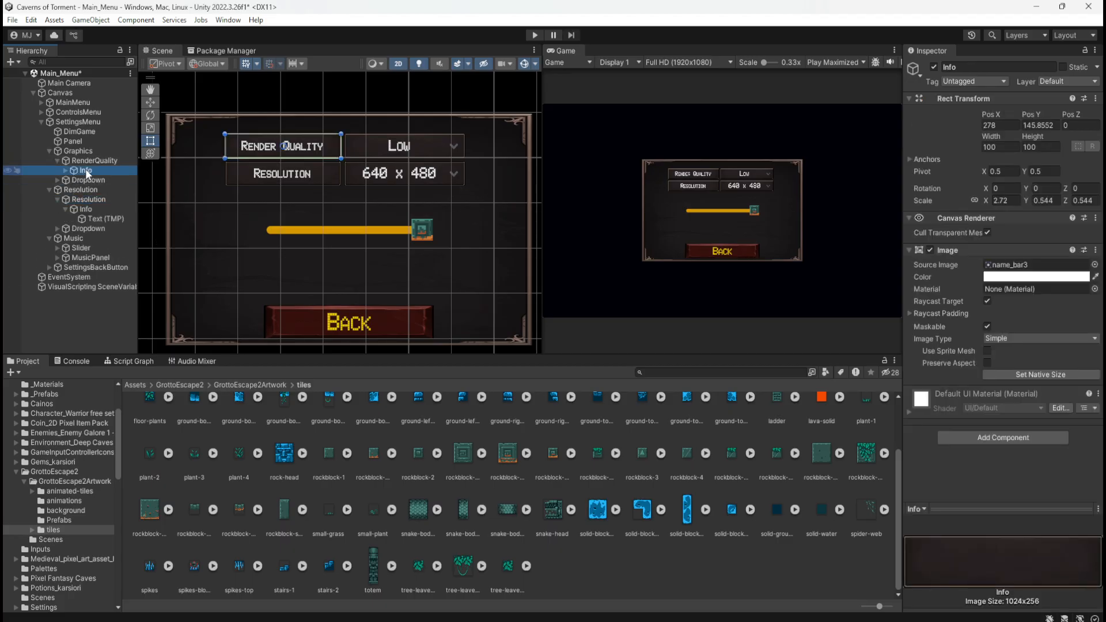
pyautogui.click(84, 209)
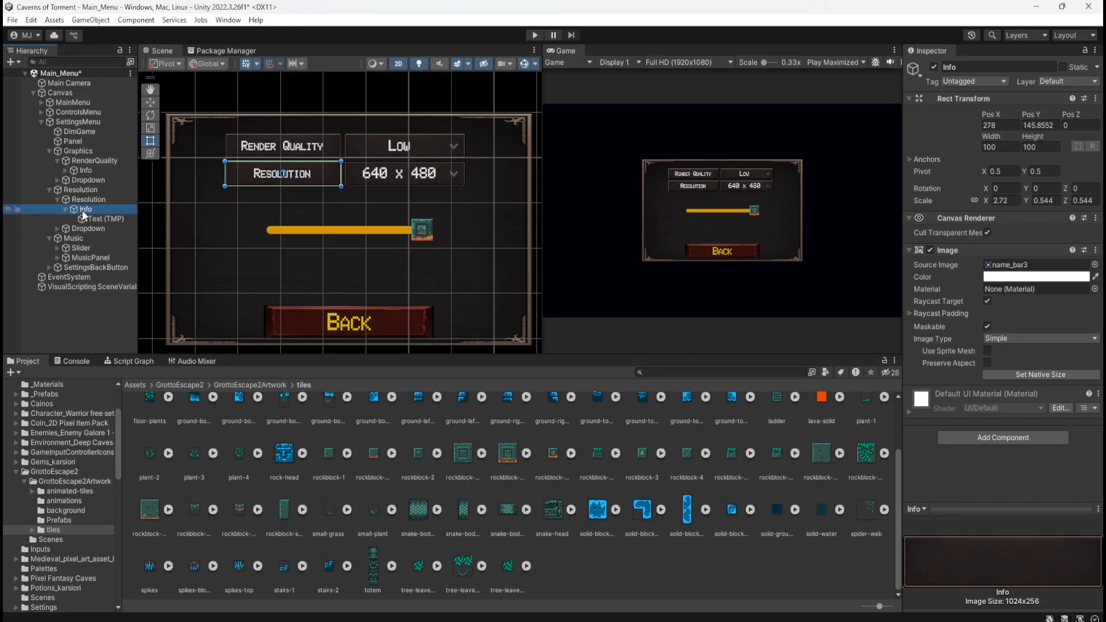
pyautogui.click(88, 170)
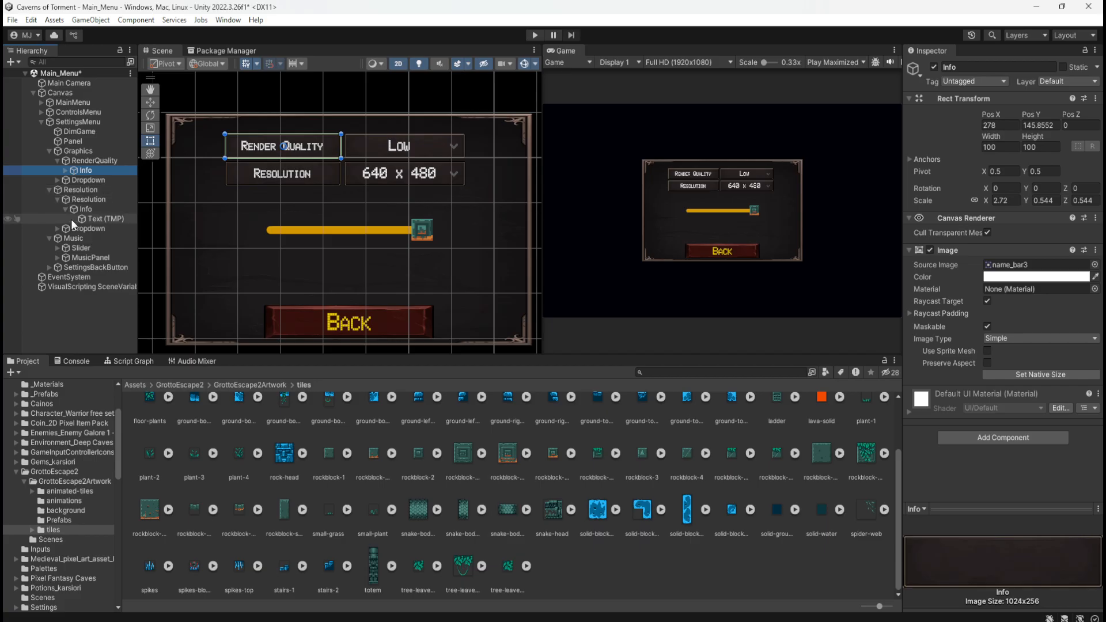
pyautogui.click(86, 209)
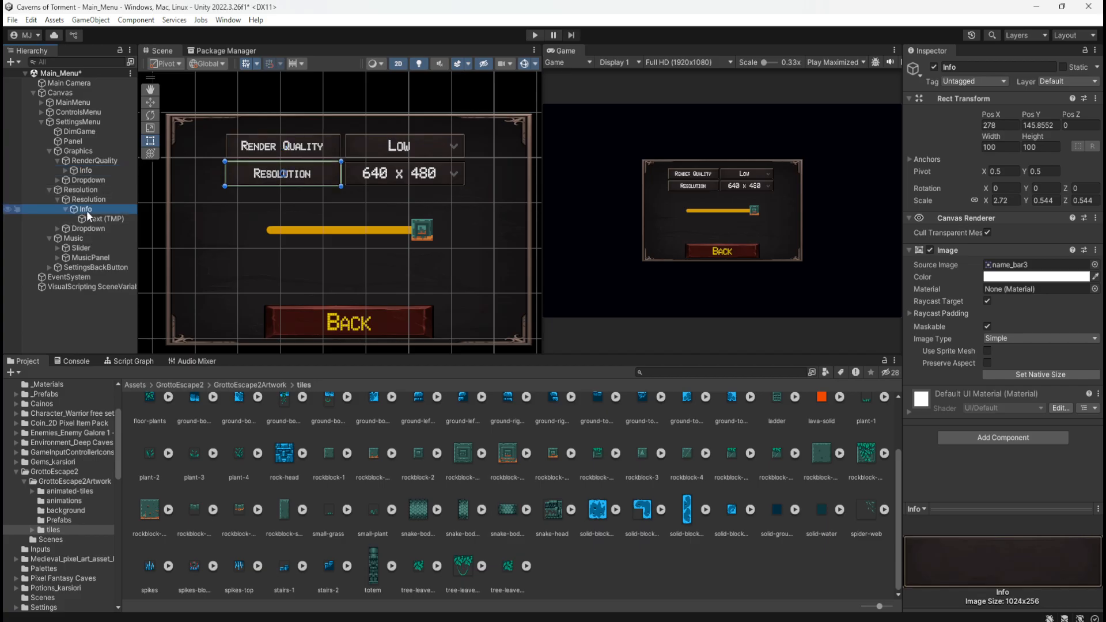
pyautogui.click(51, 150)
pyautogui.click(50, 151)
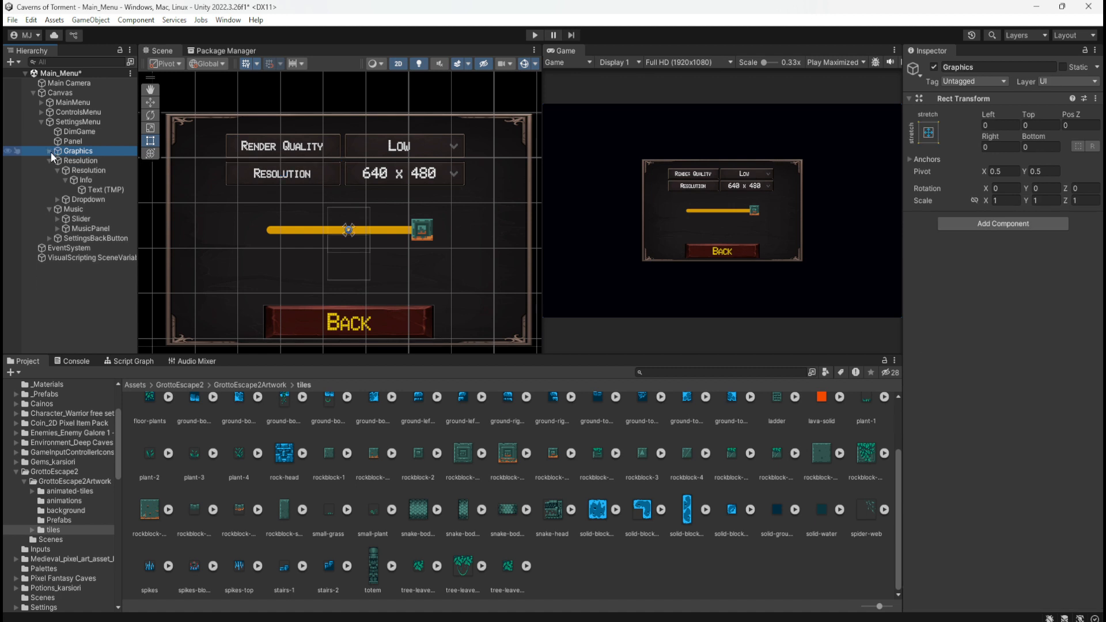
pyautogui.click(50, 151)
pyautogui.click(56, 160)
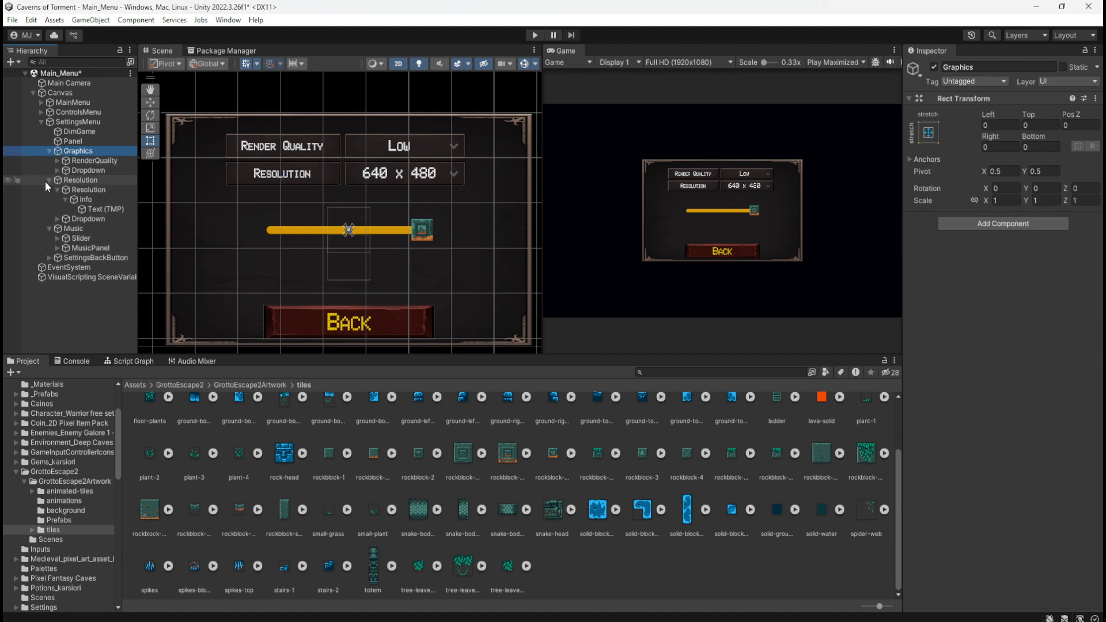
pyautogui.click(56, 189)
pyautogui.click(49, 179)
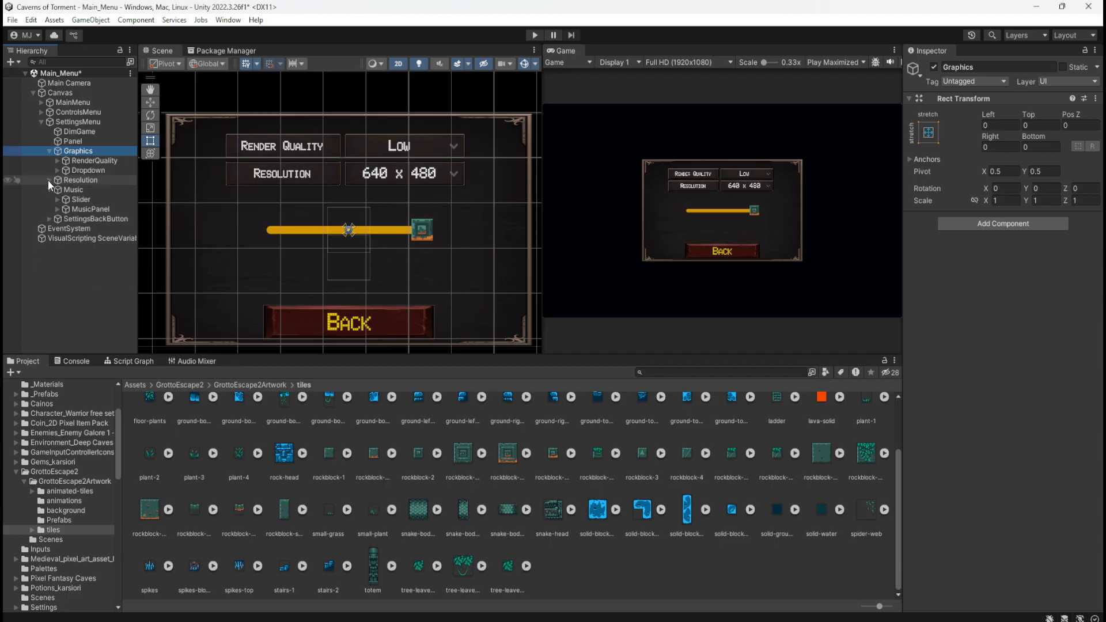
pyautogui.click(48, 151)
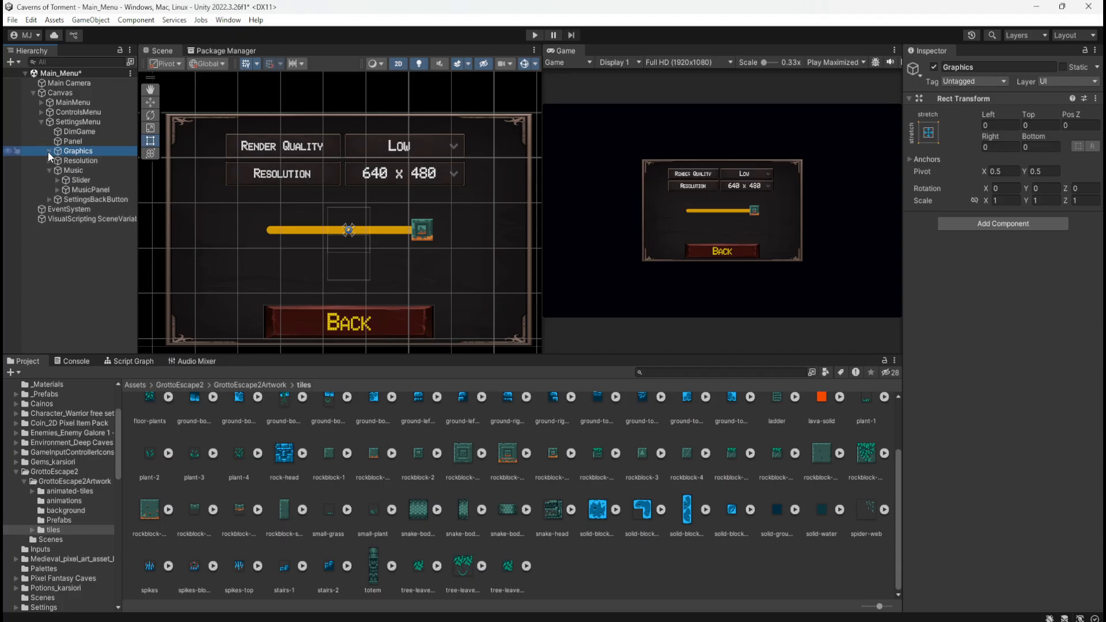
# Lower MusicPanel beneath the Resolution row by changing its Y position to about -77
pyautogui.click(72, 173)
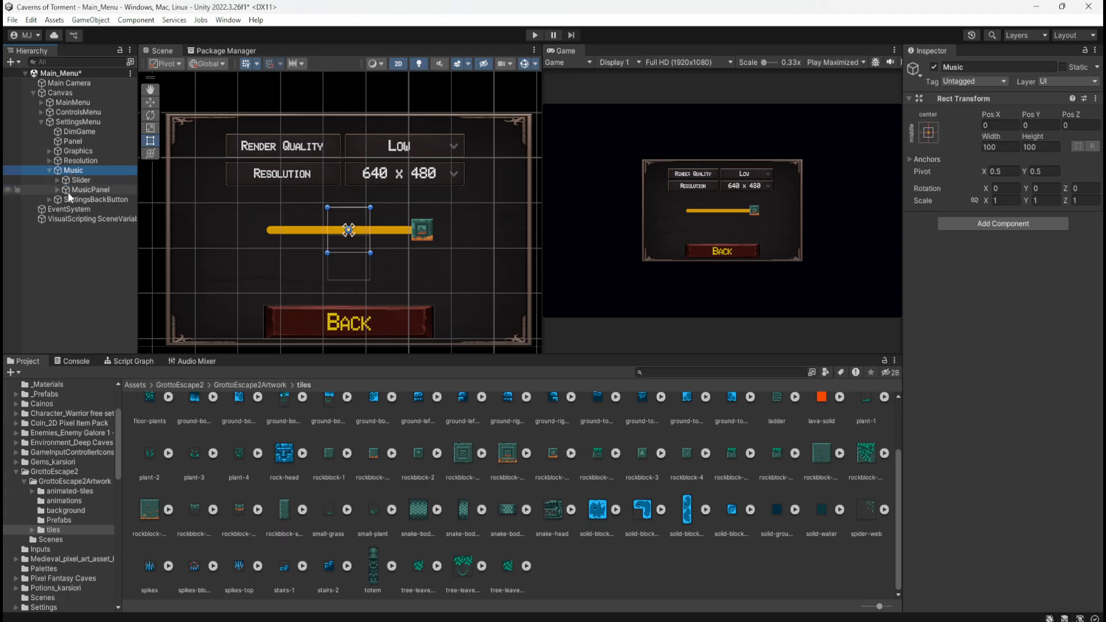
pyautogui.click(72, 191)
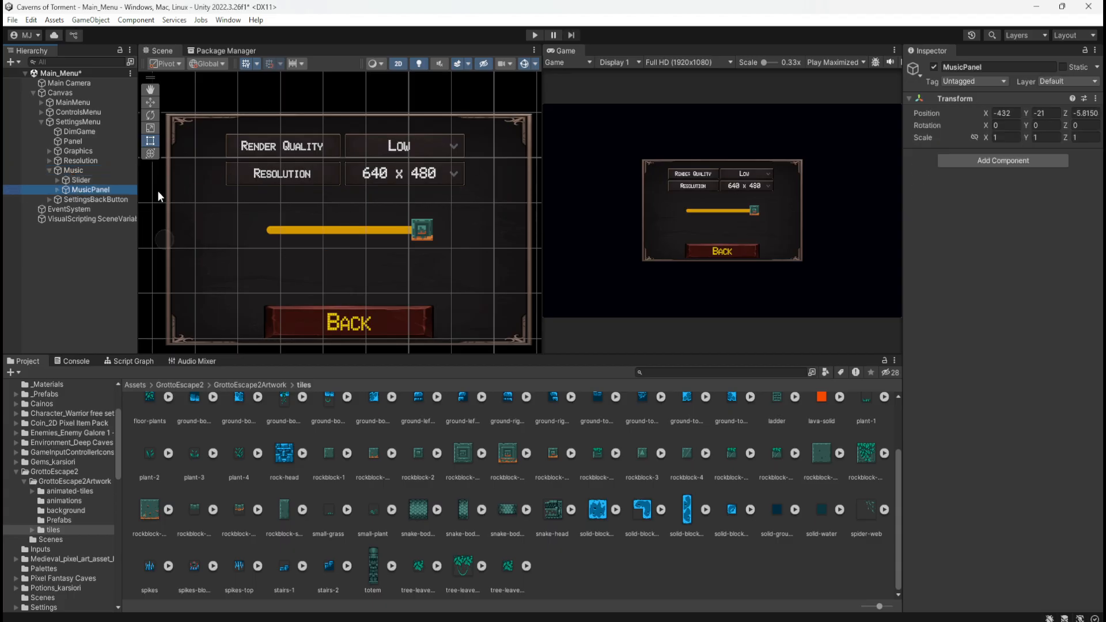
pyautogui.moveTo(1028, 113); pyautogui.dragTo(1072, 248)
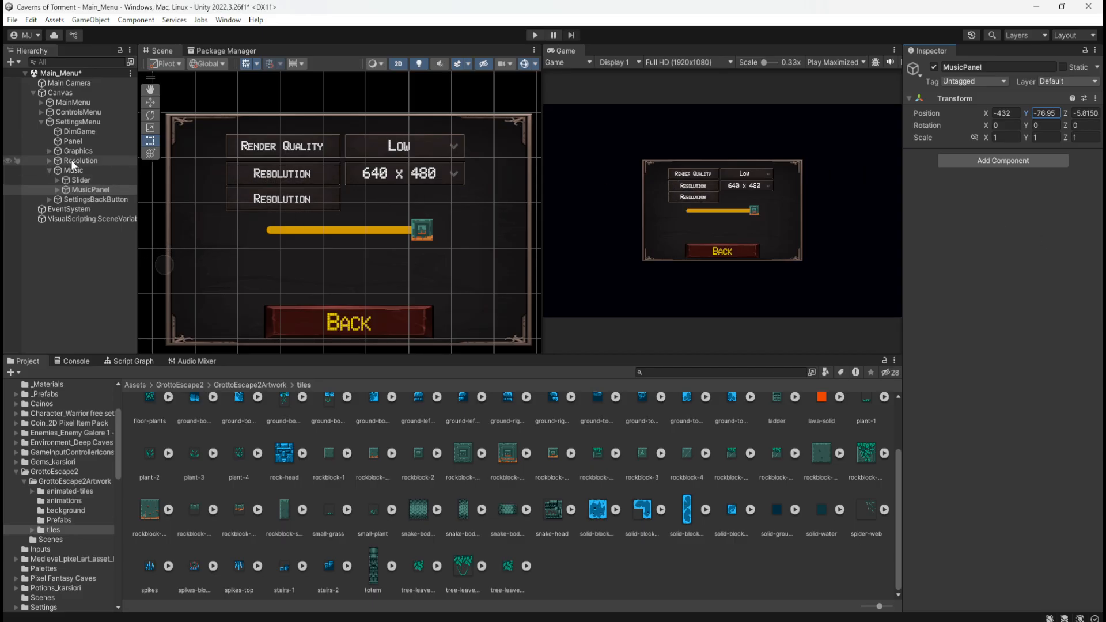
# Try lowering the Resolution label's Y position to 37.3, and undo the change
pyautogui.click(49, 161)
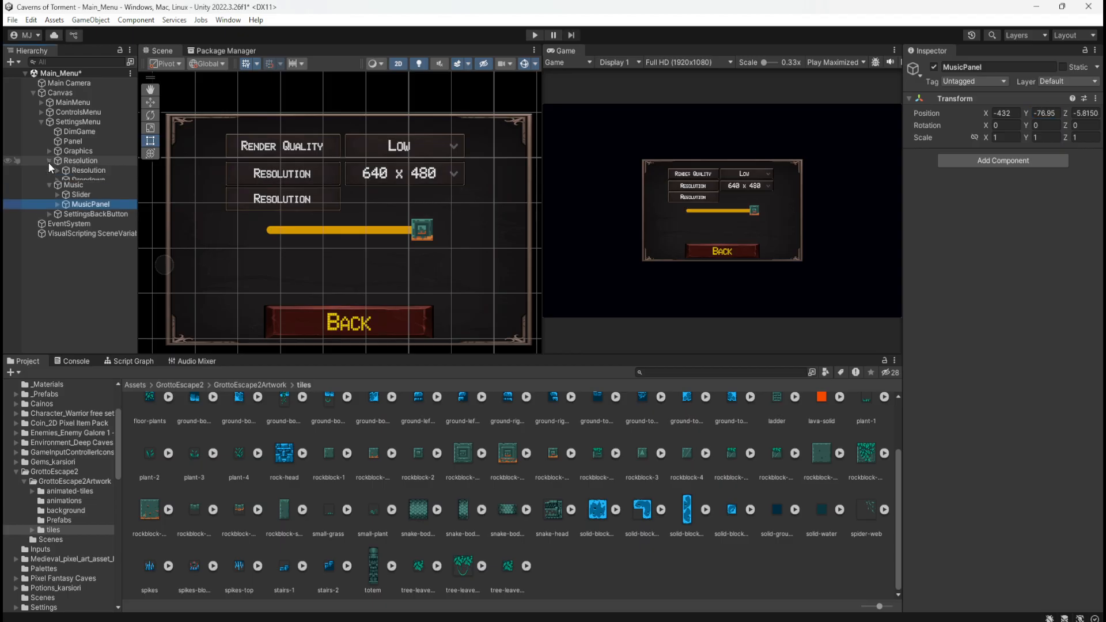
pyautogui.click(89, 170)
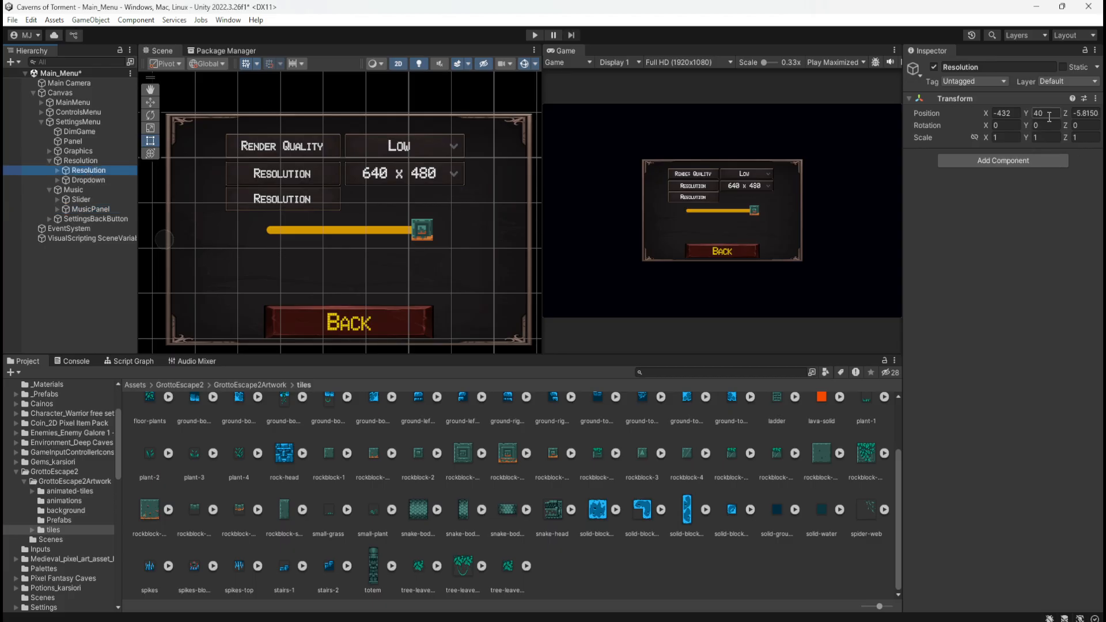
pyautogui.moveTo(1025, 112)
pyautogui.mouseDown()
pyautogui.moveTo(987, 114)
pyautogui.moveTo(1011, 113)
pyautogui.mouseUp()
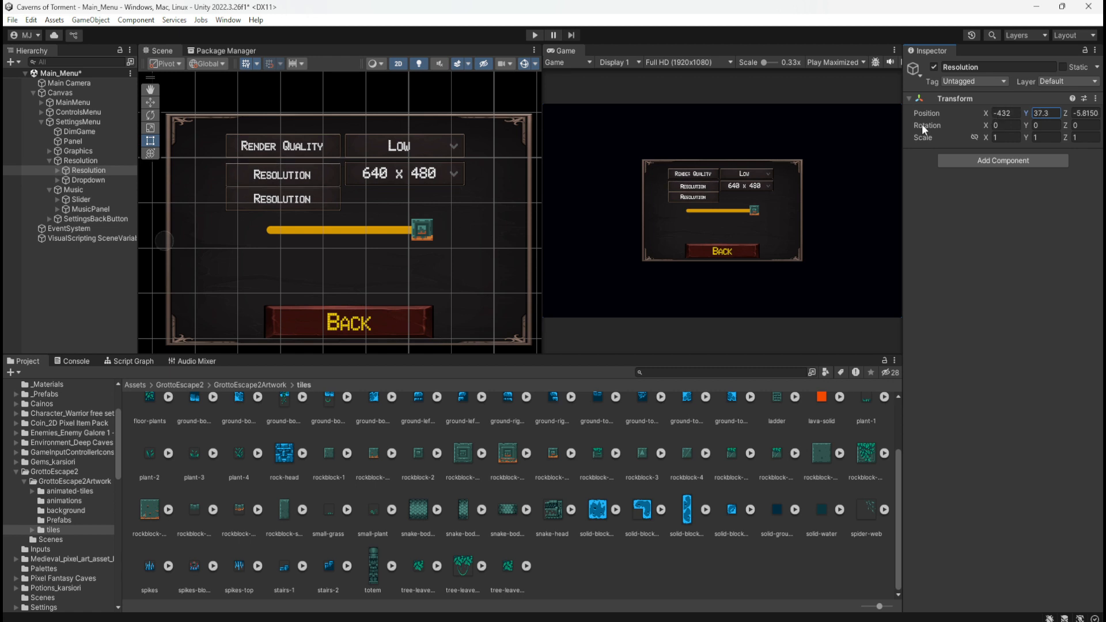
pyautogui.hotkey('ctrl', 'z')
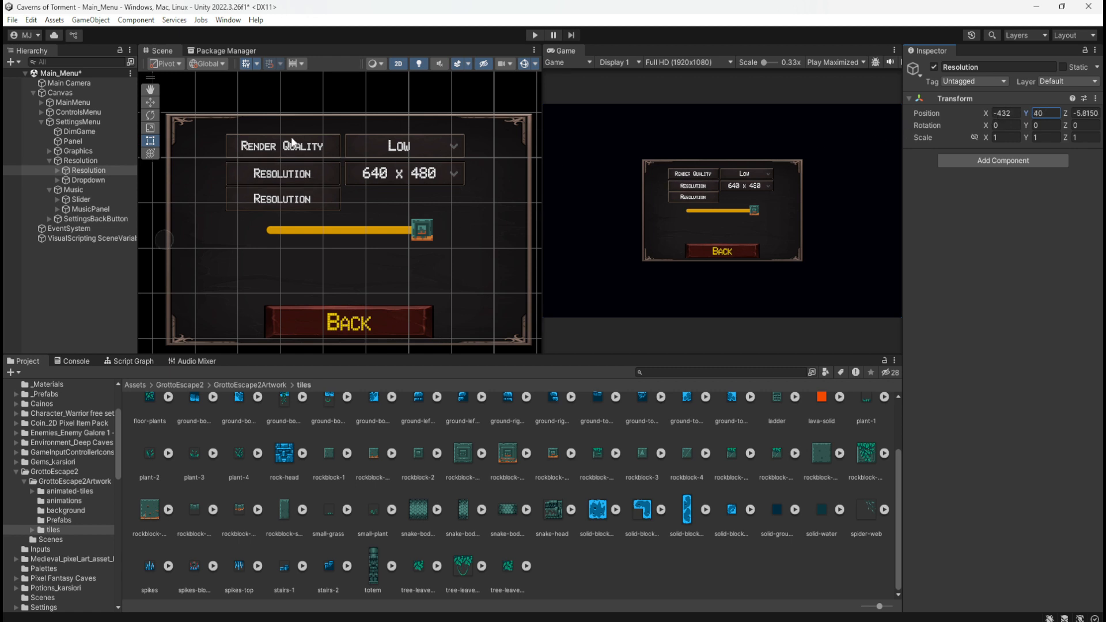
# Try a Y position of 0 on the RenderQuality label in the Graphics group, and undo the change
pyautogui.click(50, 151)
pyautogui.click(85, 162)
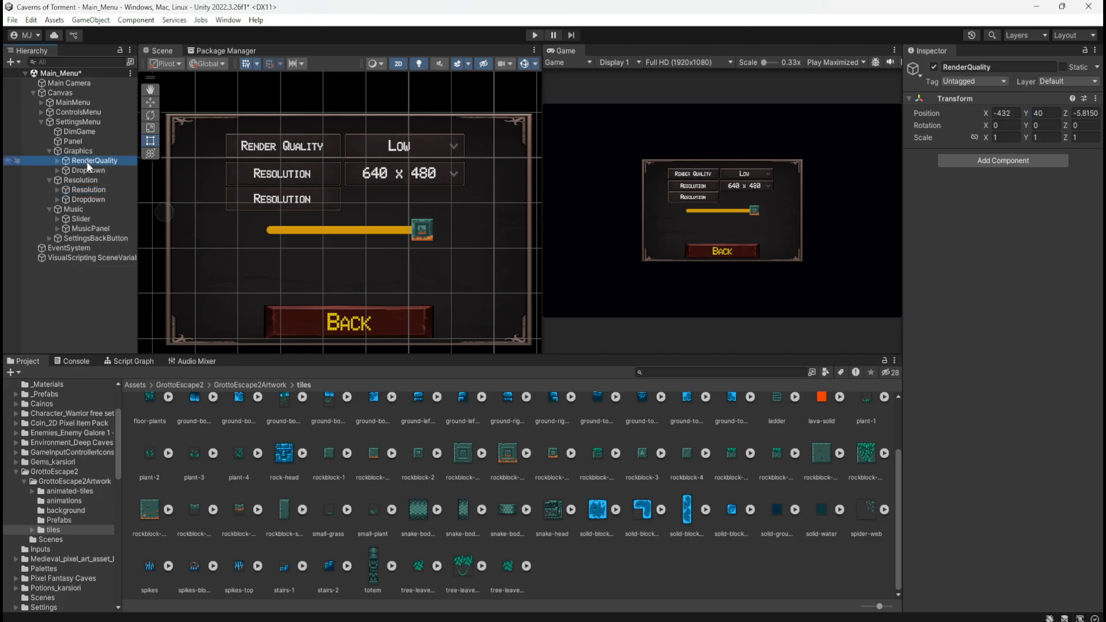
pyautogui.scroll(3, 264, 158)
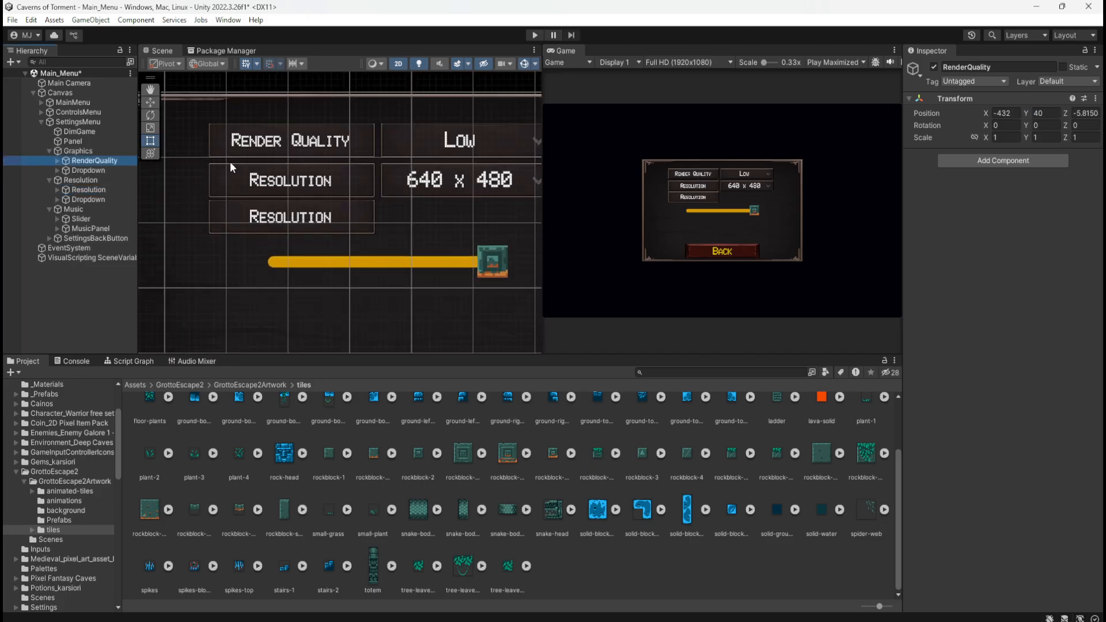
pyautogui.scroll(3, 220, 175)
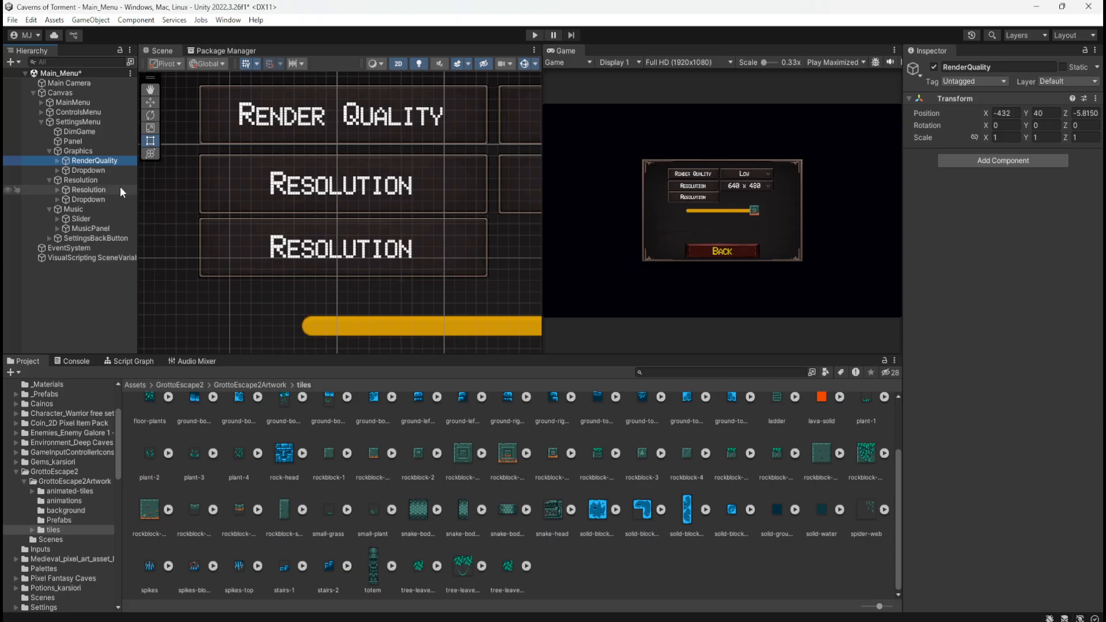
pyautogui.click(106, 169)
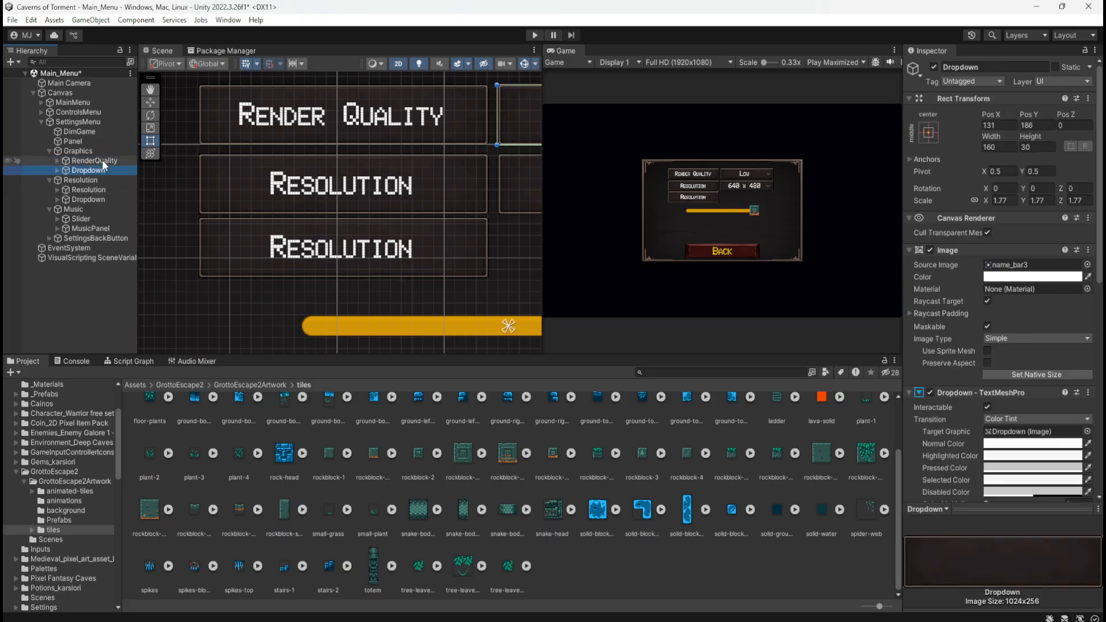
pyautogui.click(102, 160)
pyautogui.click(1045, 113)
pyautogui.write('0')
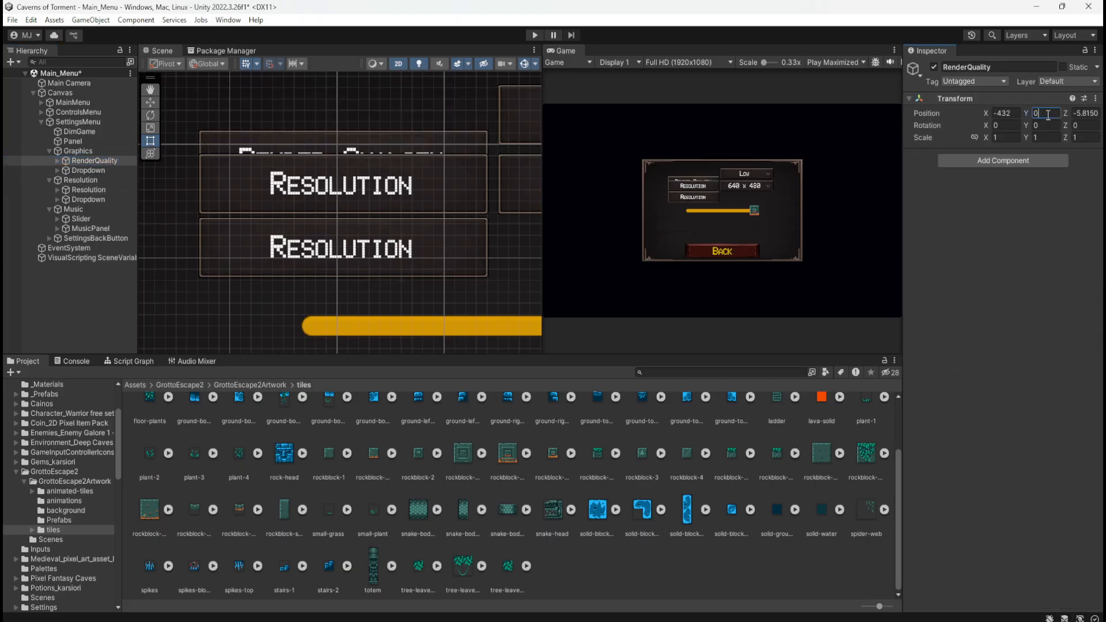
pyautogui.hotkey('ctrl', 'z')
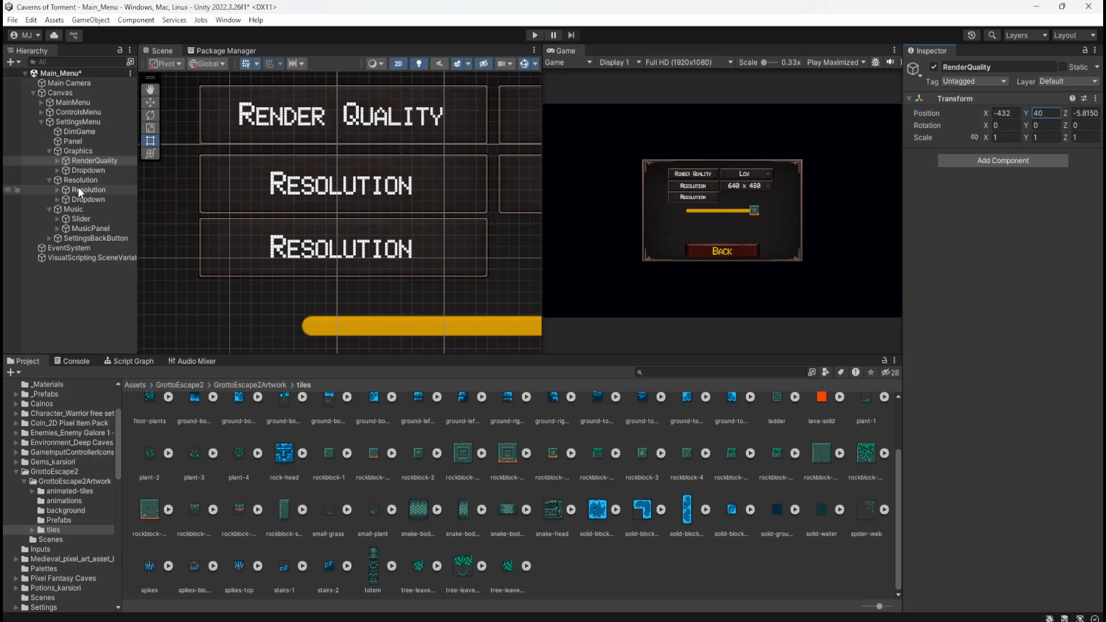
# Compare the Rect Transforms of the Graphics and Resolution groups, toggling the scene visibility of each group off and on
pyautogui.click(102, 150)
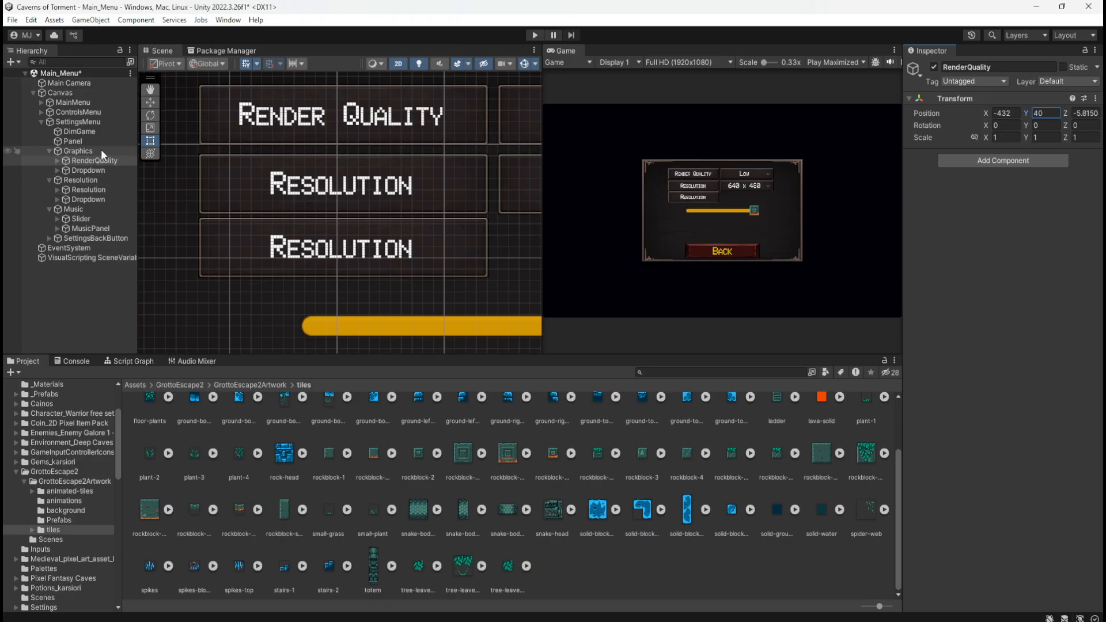
pyautogui.click(85, 180)
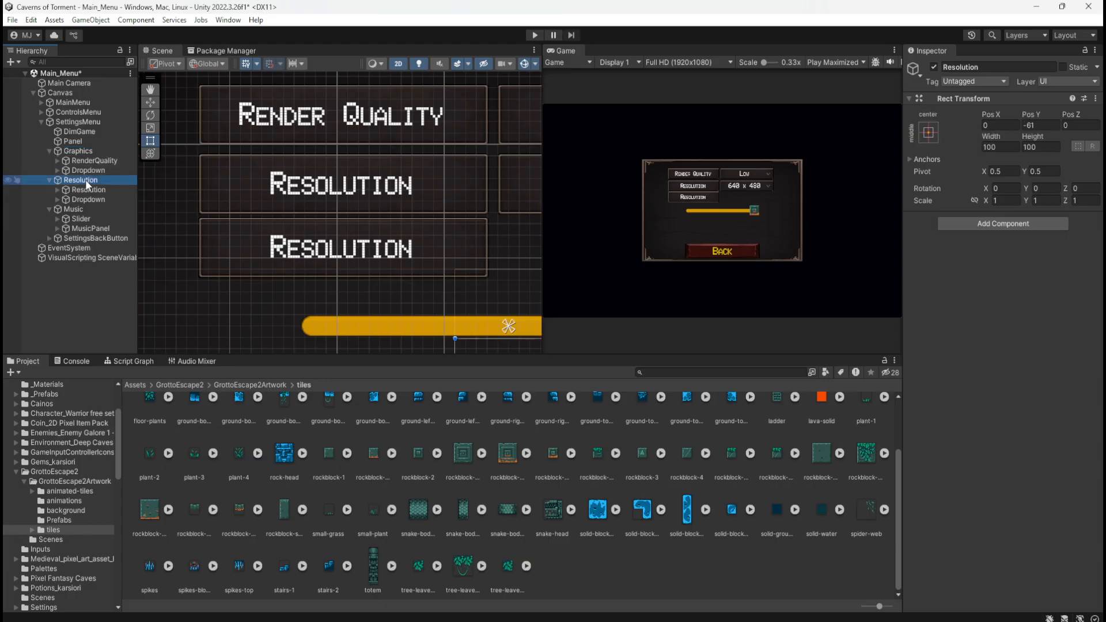
pyautogui.click(96, 150)
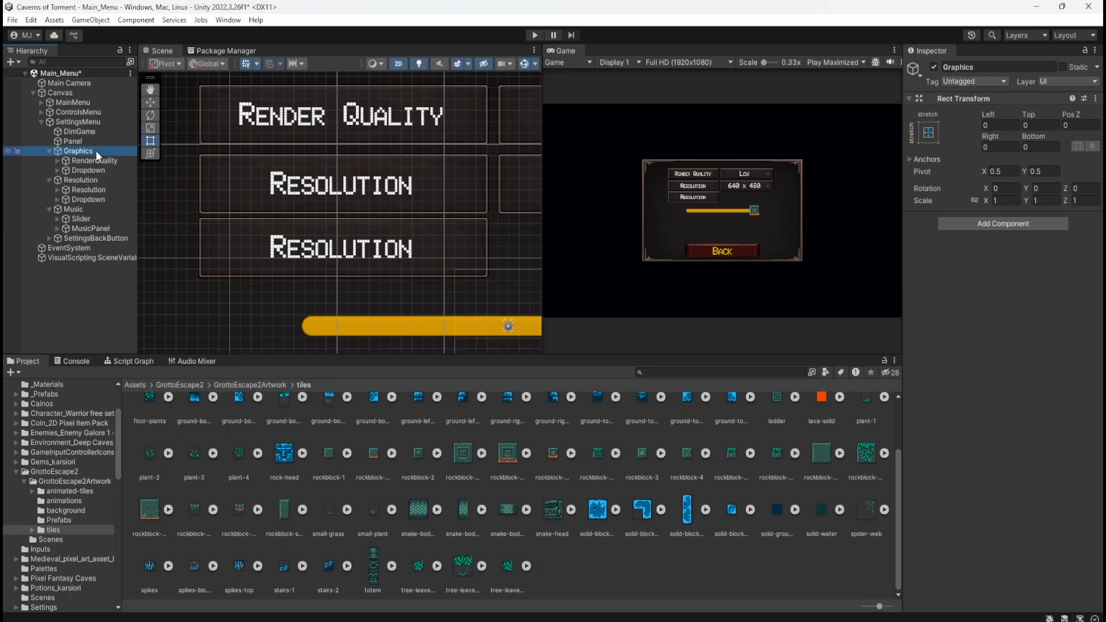
pyautogui.click(84, 178)
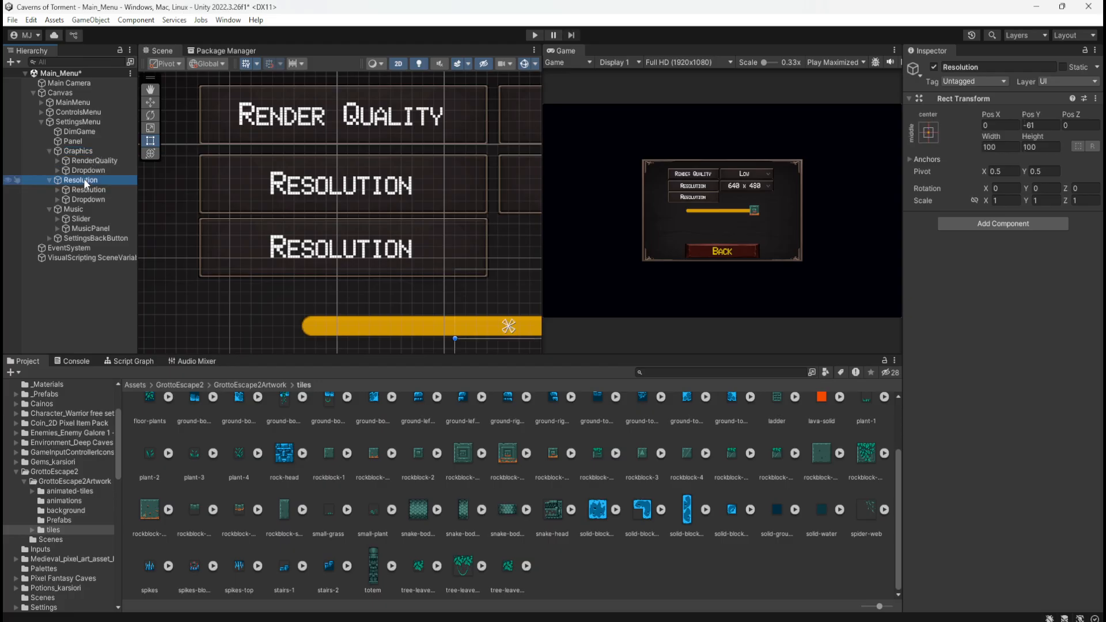
pyautogui.click(96, 151)
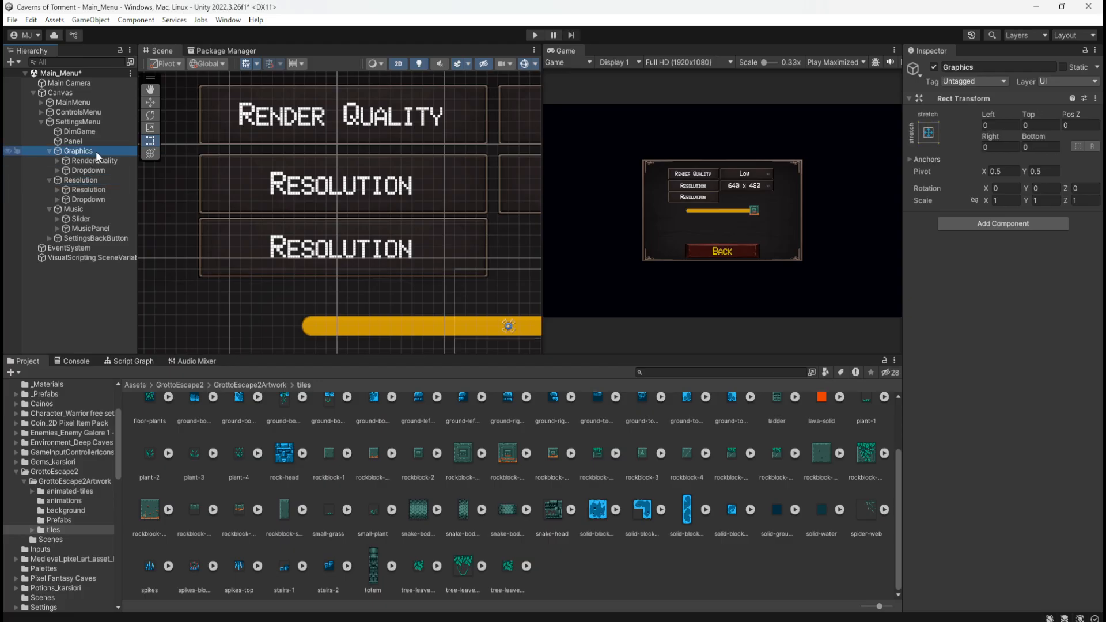
pyautogui.click(11, 153)
pyautogui.click(12, 153)
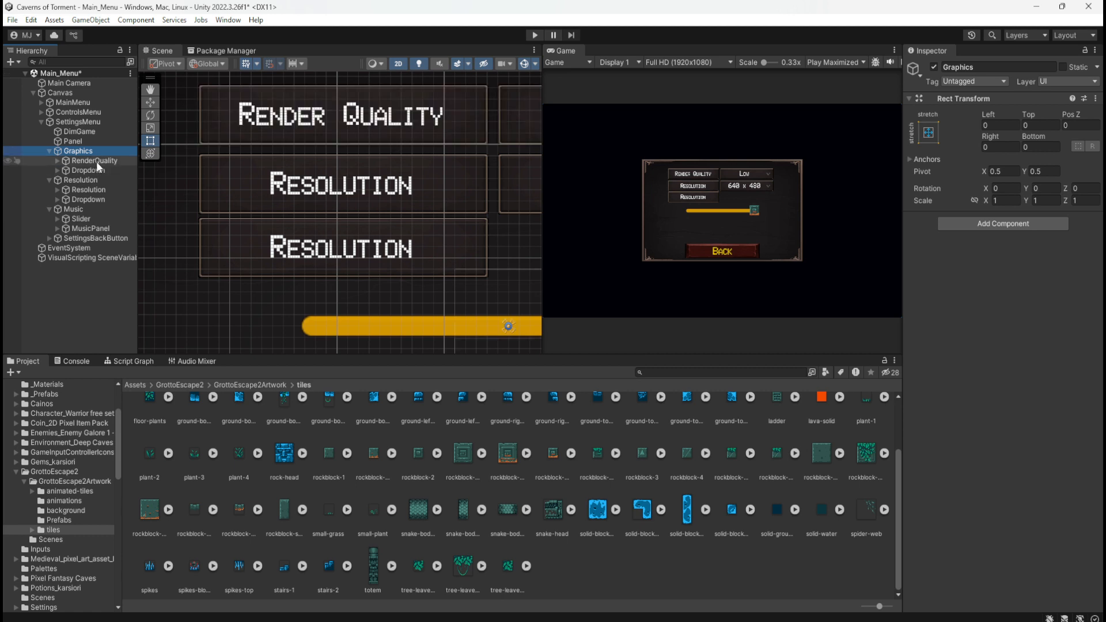
pyautogui.click(85, 177)
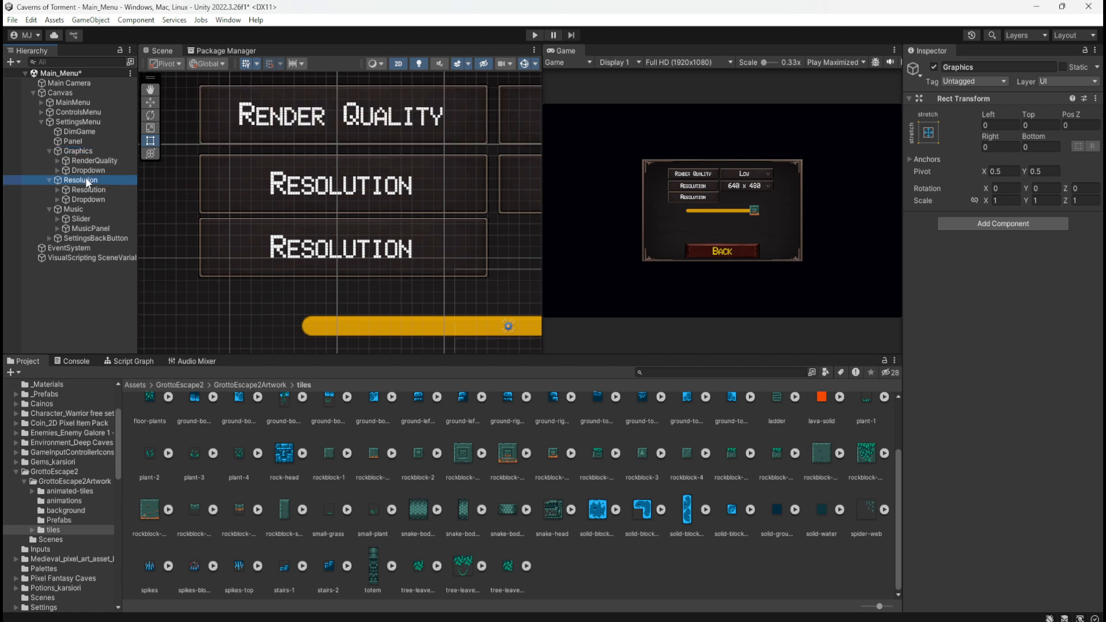
pyautogui.click(8, 180)
pyautogui.click(9, 180)
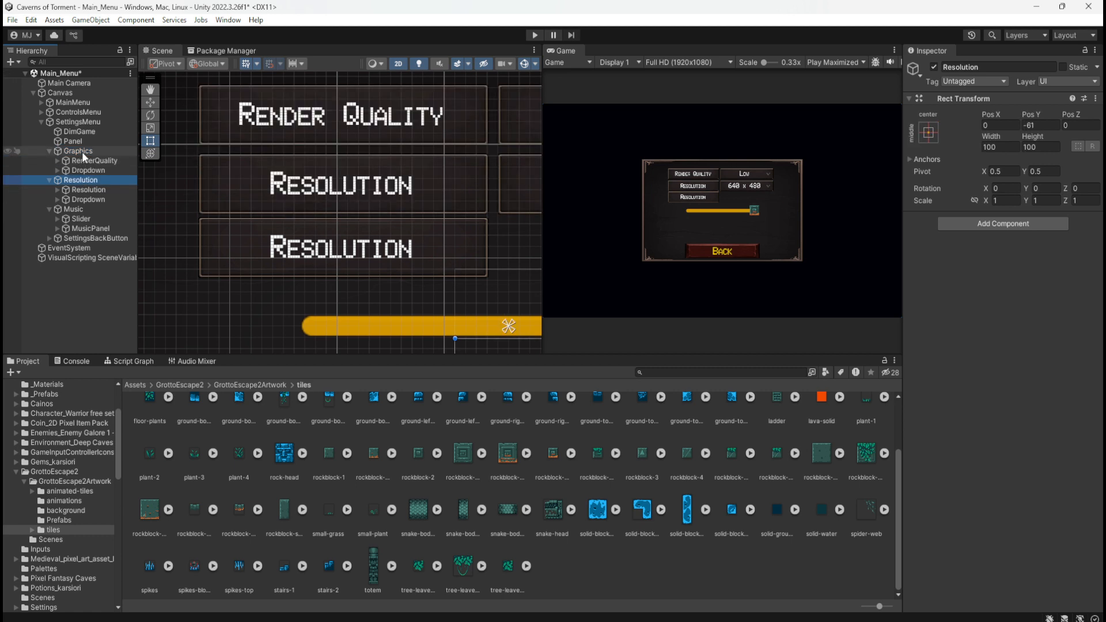
# Set the Resolution group's anchors and position to stretch in both directions, matching the Graphics group's anchor preset
pyautogui.click(82, 151)
pyautogui.click(928, 133)
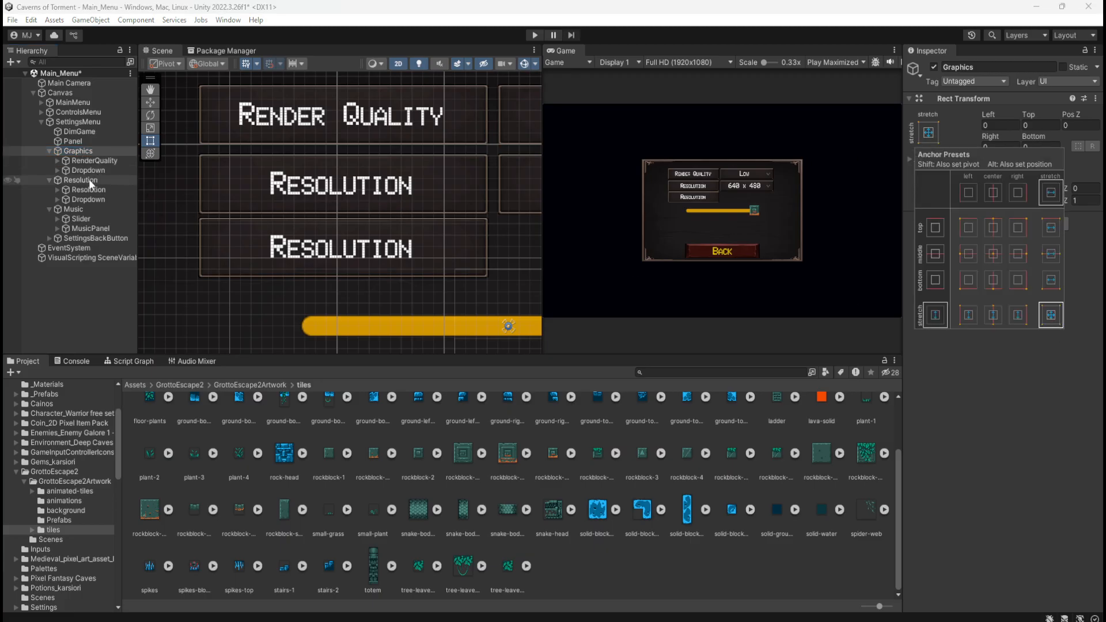
pyautogui.click(80, 181)
pyautogui.click(927, 133)
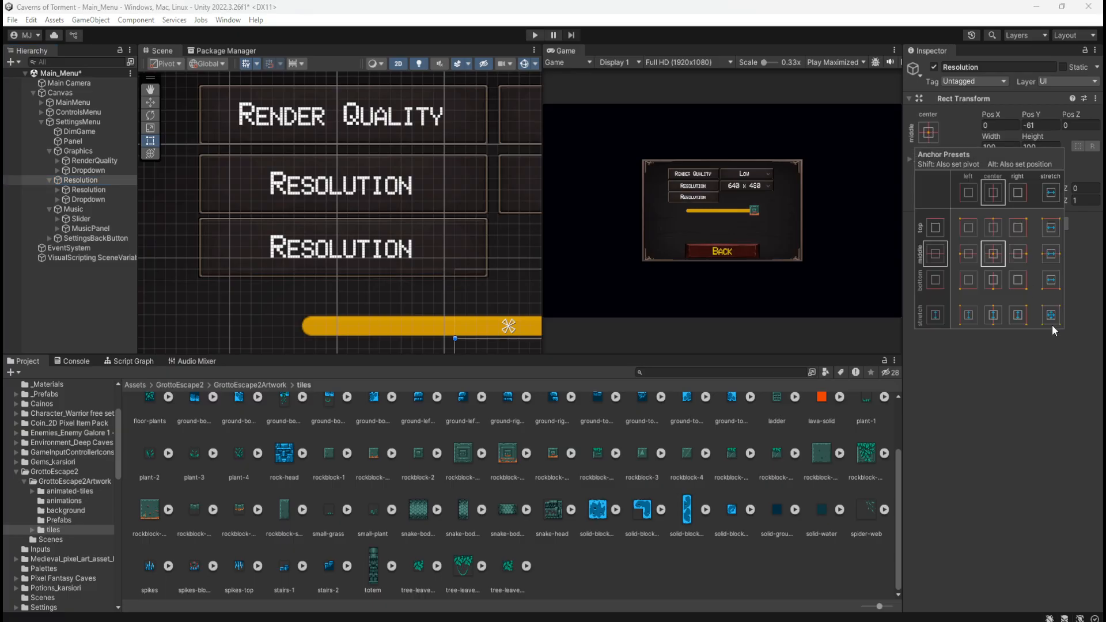
pyautogui.click(1054, 317)
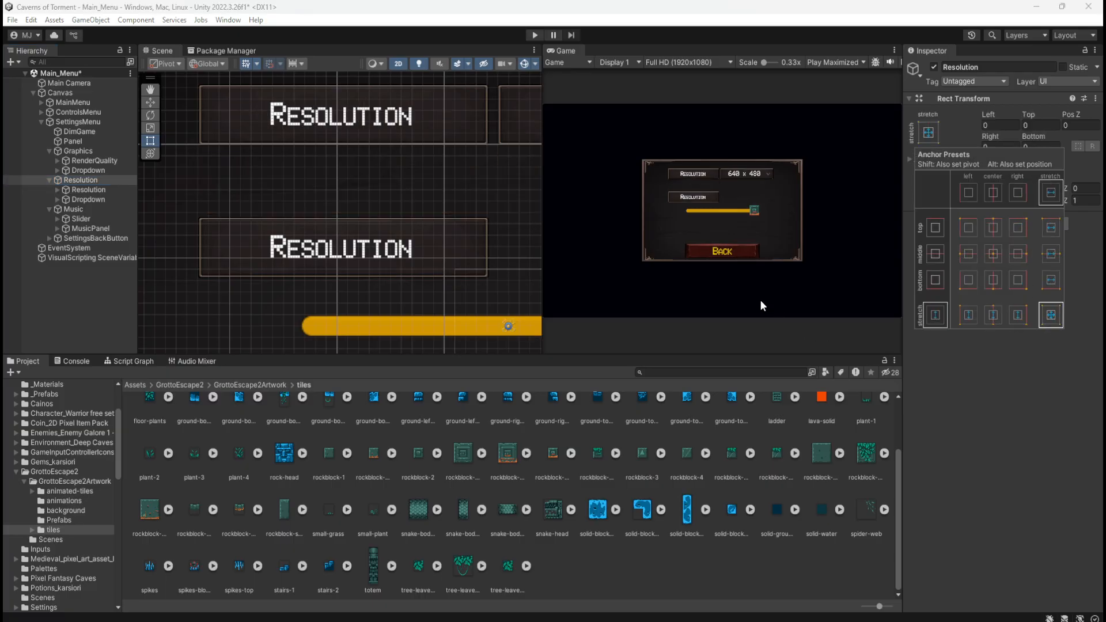
pyautogui.click(1011, 372)
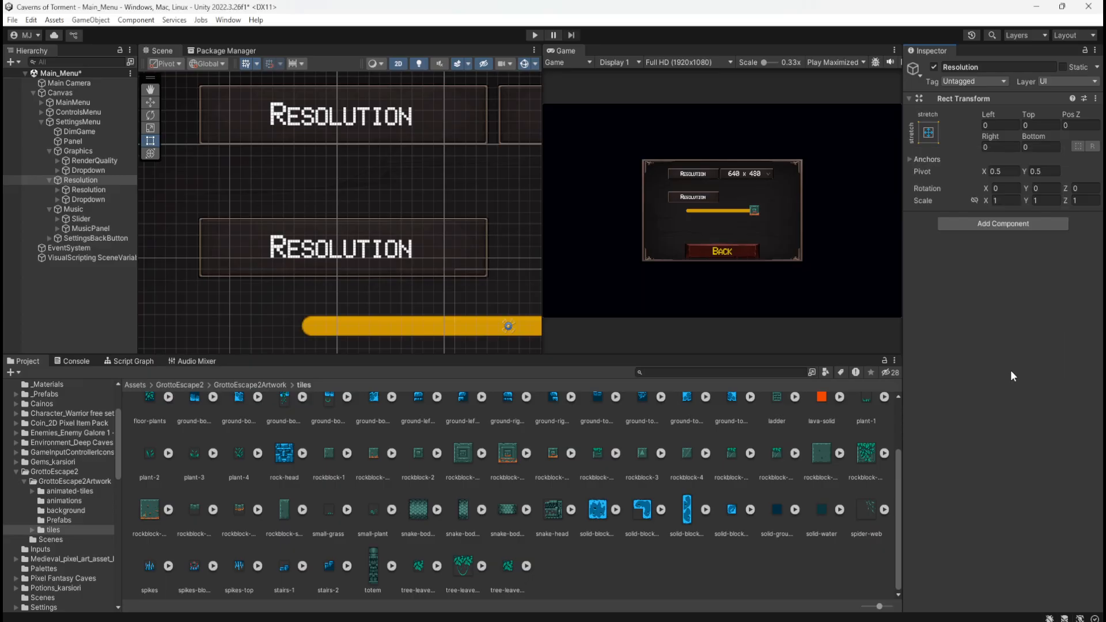
# Try Top offsets of 15, 50 and 150 on the Resolution group
pyautogui.scroll(-6, 379, 262)
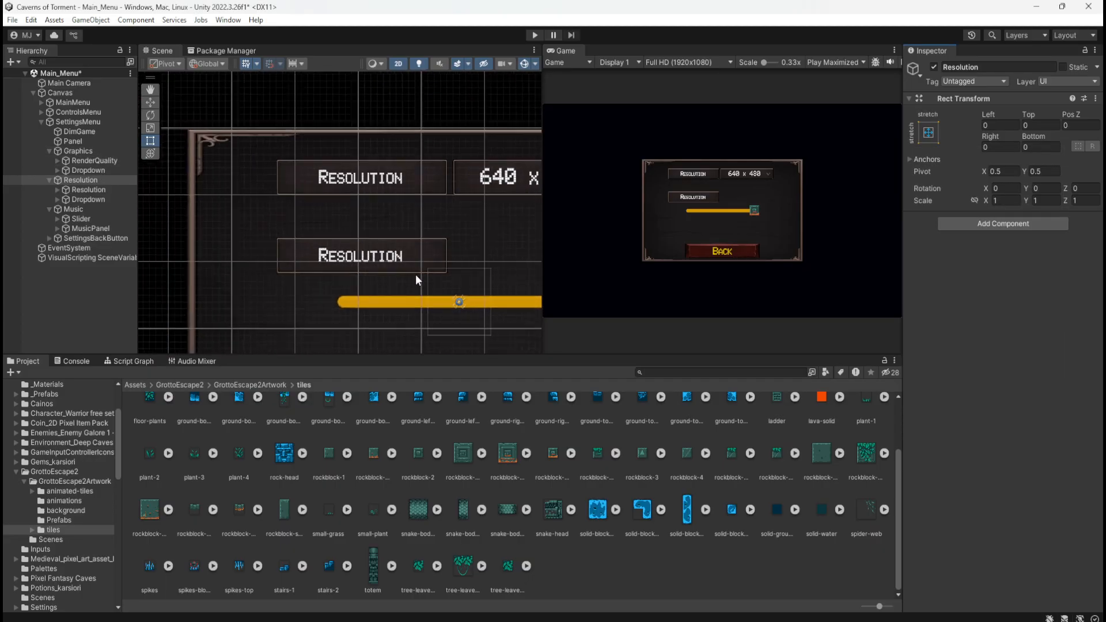
pyautogui.scroll(-8, 291, 228)
pyautogui.scroll(12, 313, 250)
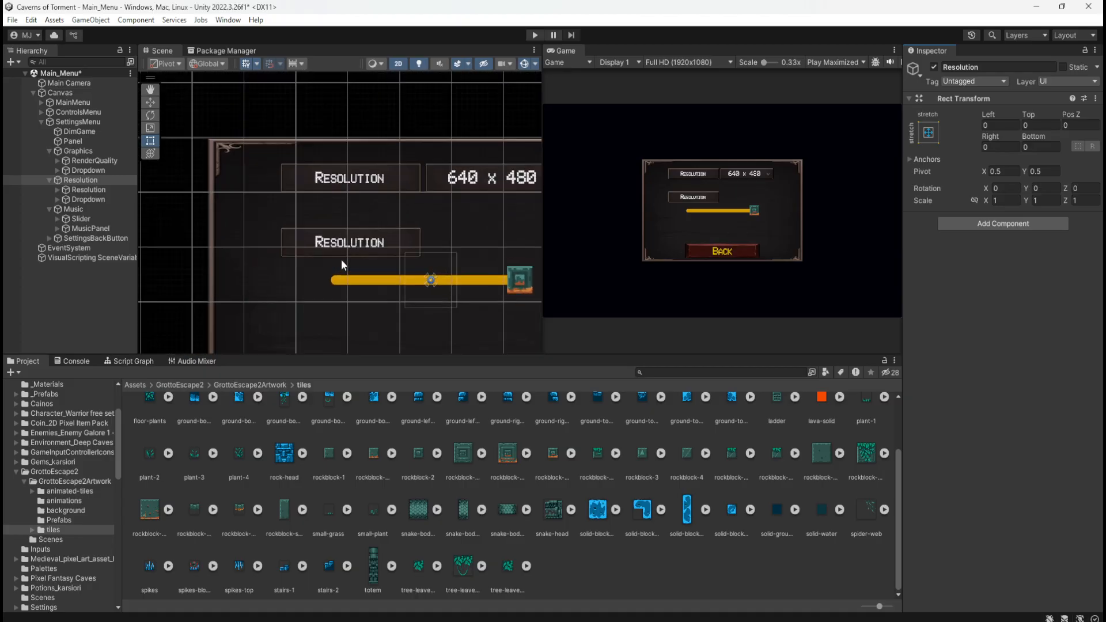
pyautogui.click(1037, 125)
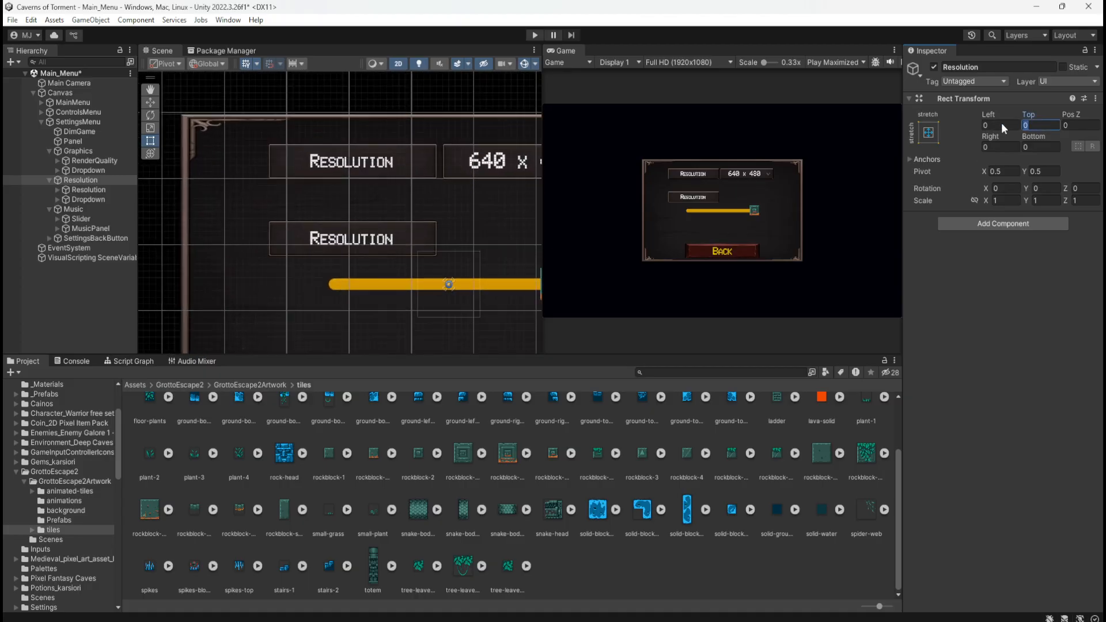
pyautogui.write('15')
pyautogui.press('Return')
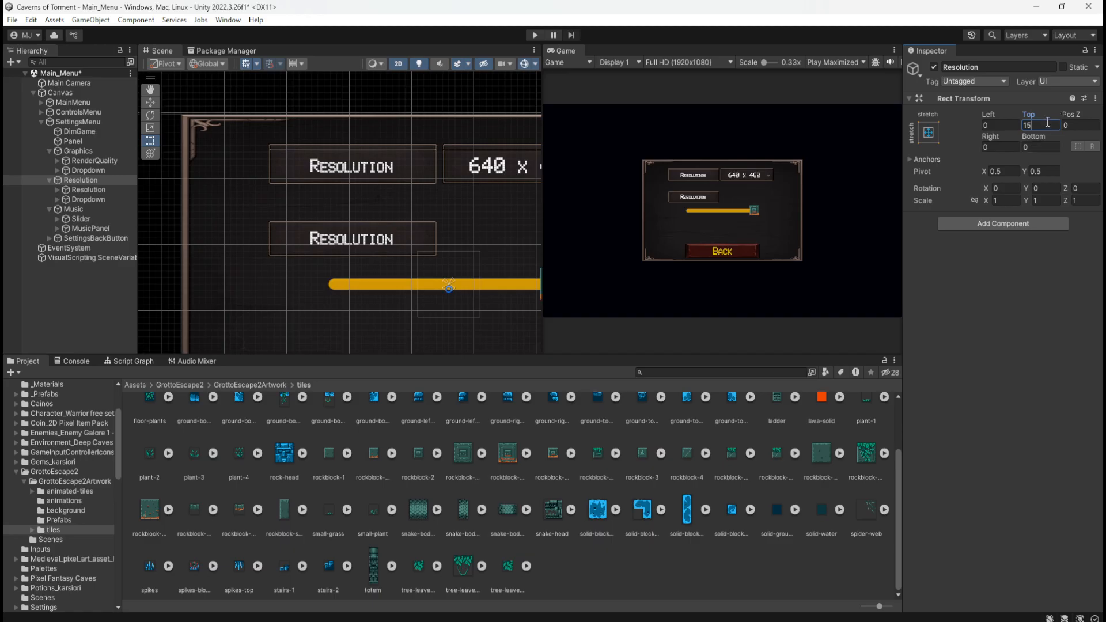
pyautogui.write('50')
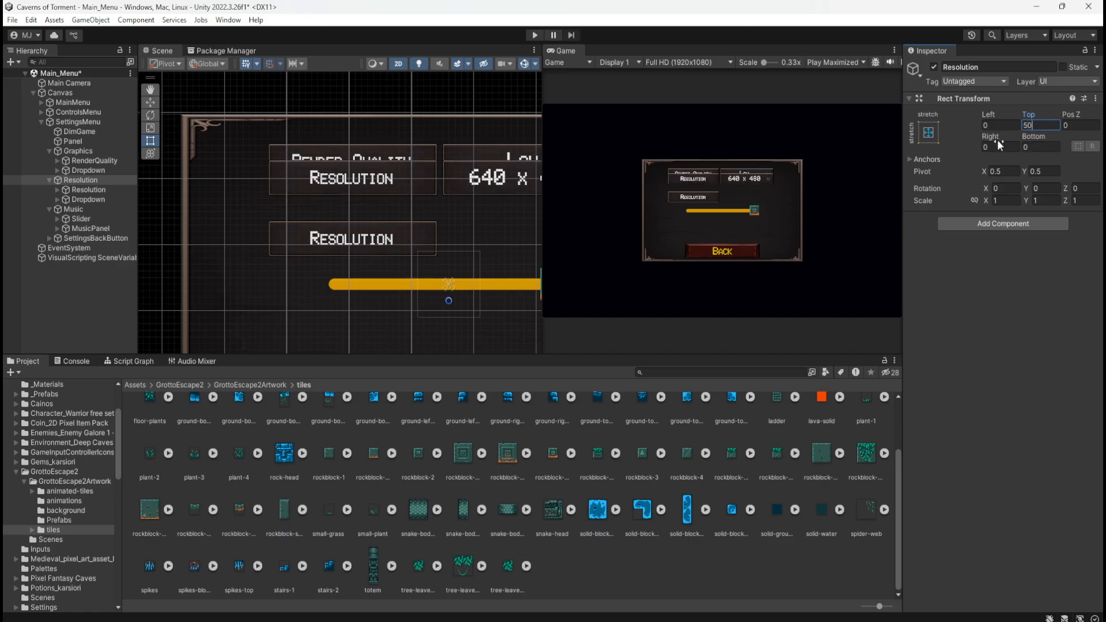
pyautogui.press('Return')
pyautogui.write('150')
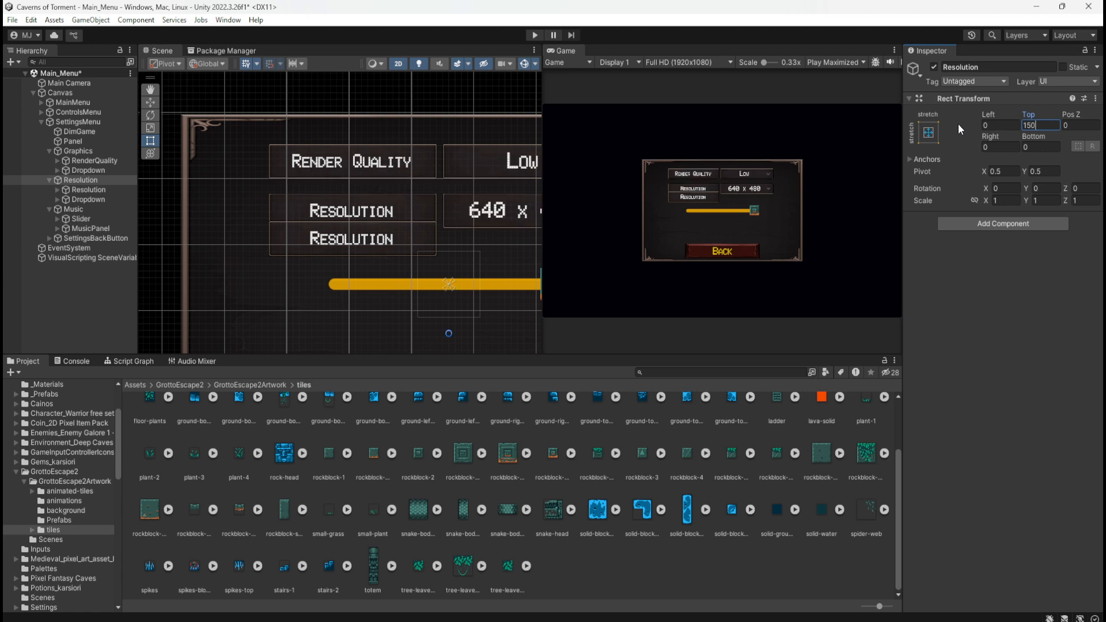
# Set the Resolution group's Top offset to 120 so its row sits just below the Render Quality row
pyautogui.press('BackSpace')
pyautogui.press('BackSpace')
pyautogui.write('00')
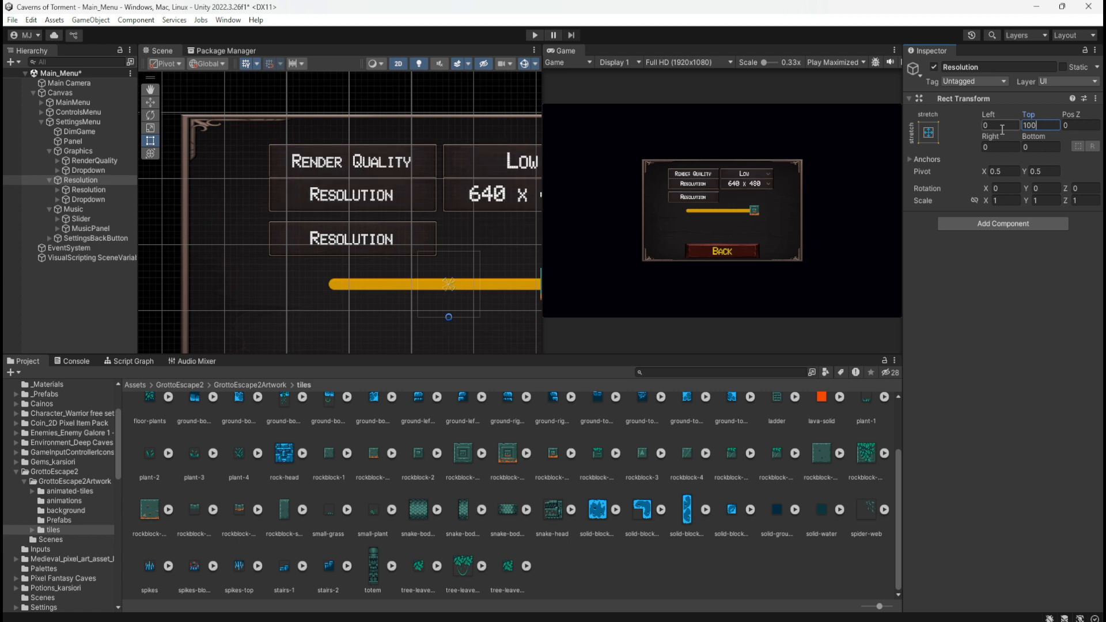
pyautogui.moveTo(1044, 122); pyautogui.dragTo(1028, 129)
pyautogui.write('20')
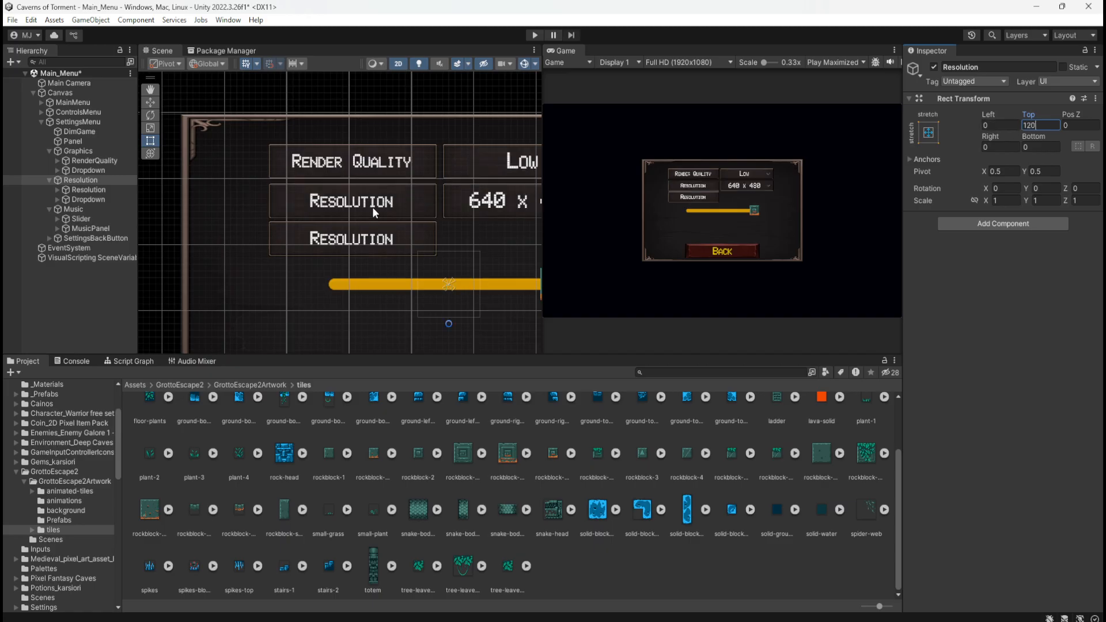
# Set the Music group's anchors and position to stretch in both directions, like the Graphics and Resolution groups
pyautogui.click(92, 150)
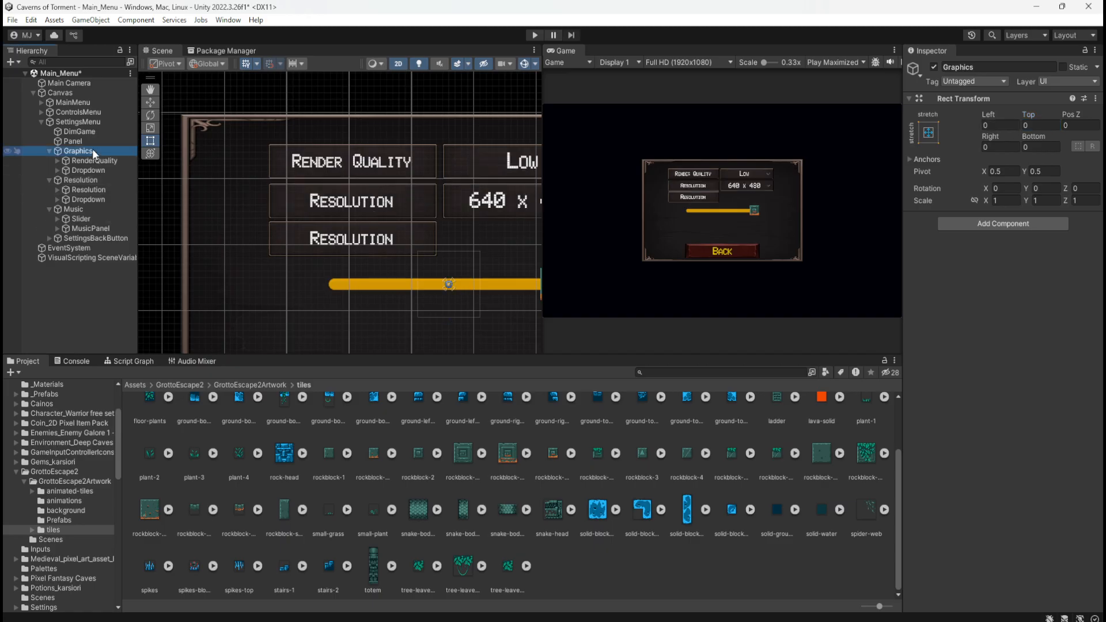
pyautogui.click(82, 181)
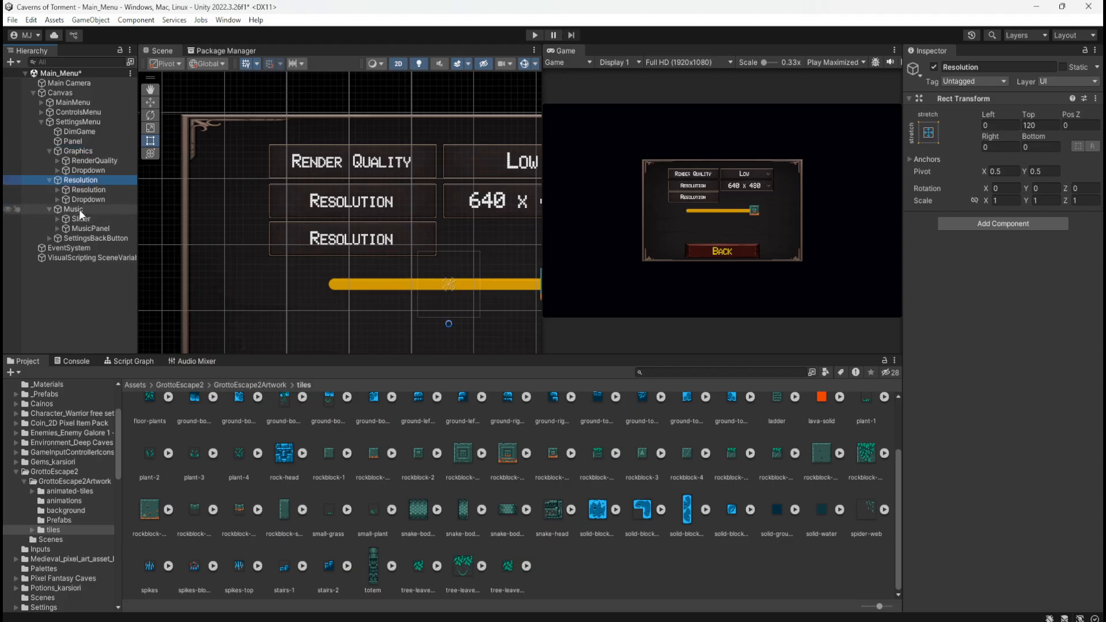
pyautogui.click(79, 210)
pyautogui.click(933, 136)
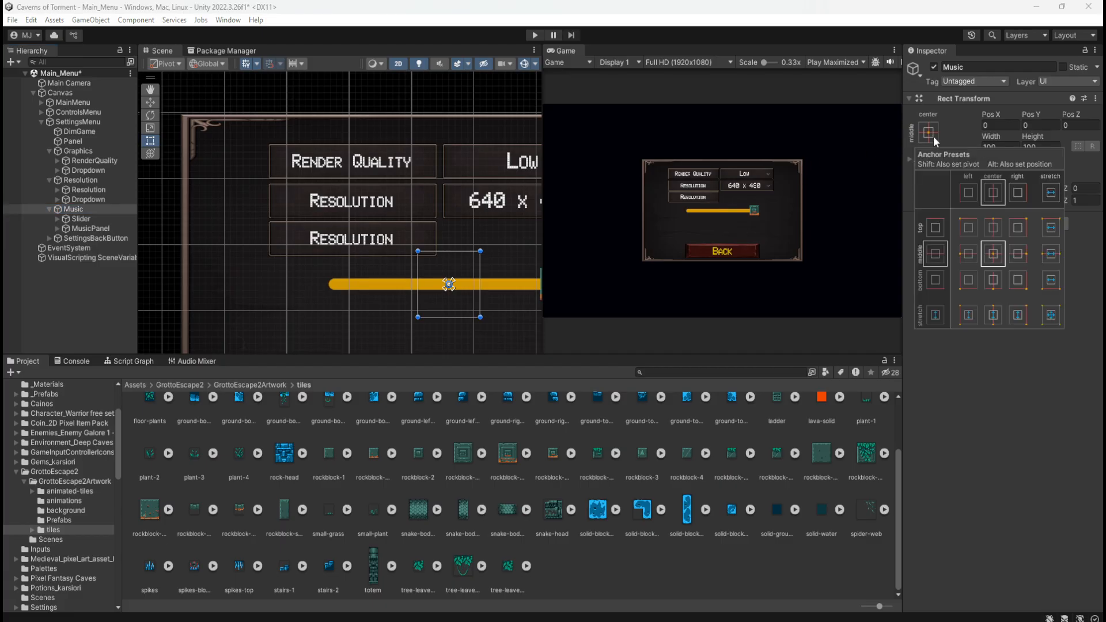
pyautogui.press('alt')
pyautogui.keyDown('alt'); pyautogui.click(1052, 316); pyautogui.keyUp('alt')
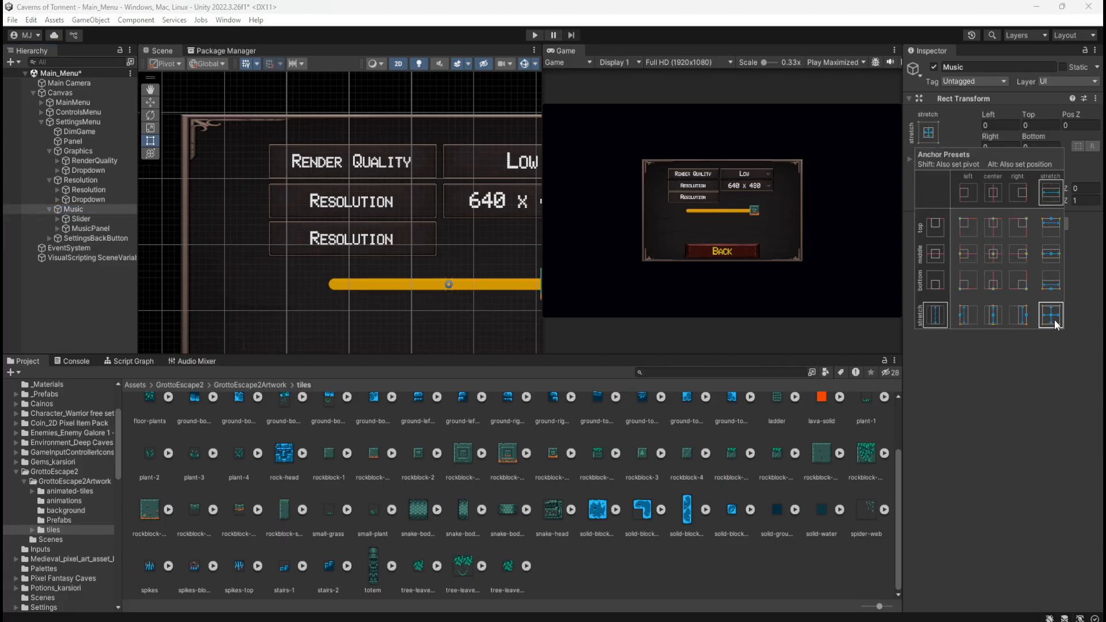
pyautogui.click(1037, 126)
pyautogui.click(1042, 128)
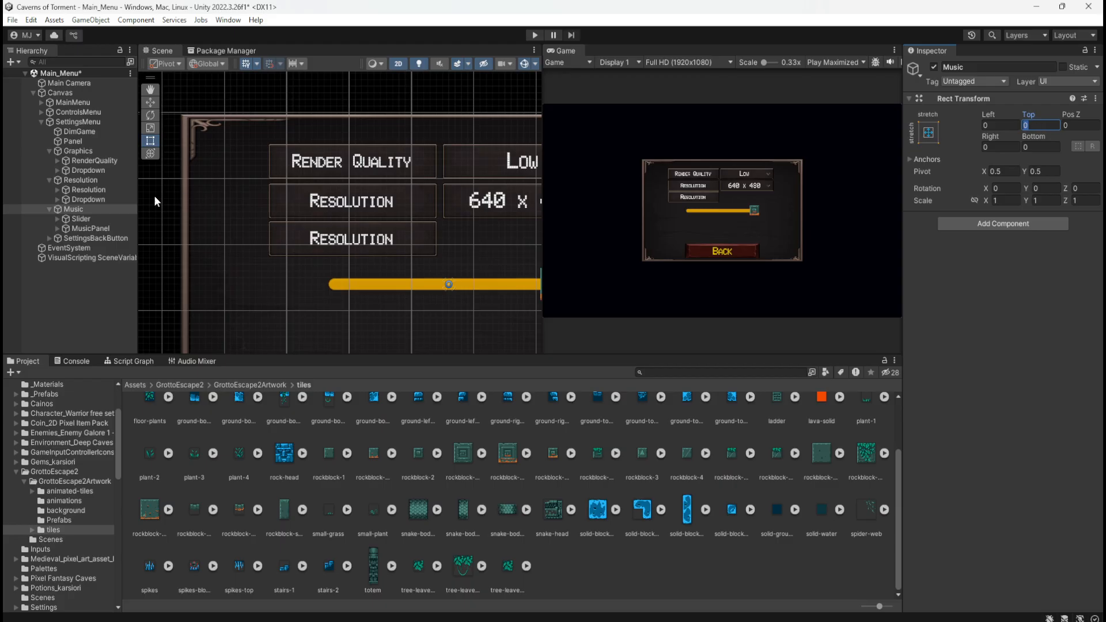
# Compare the Rect Transform offsets of the Graphics, Resolution and Music groups
pyautogui.click(96, 182)
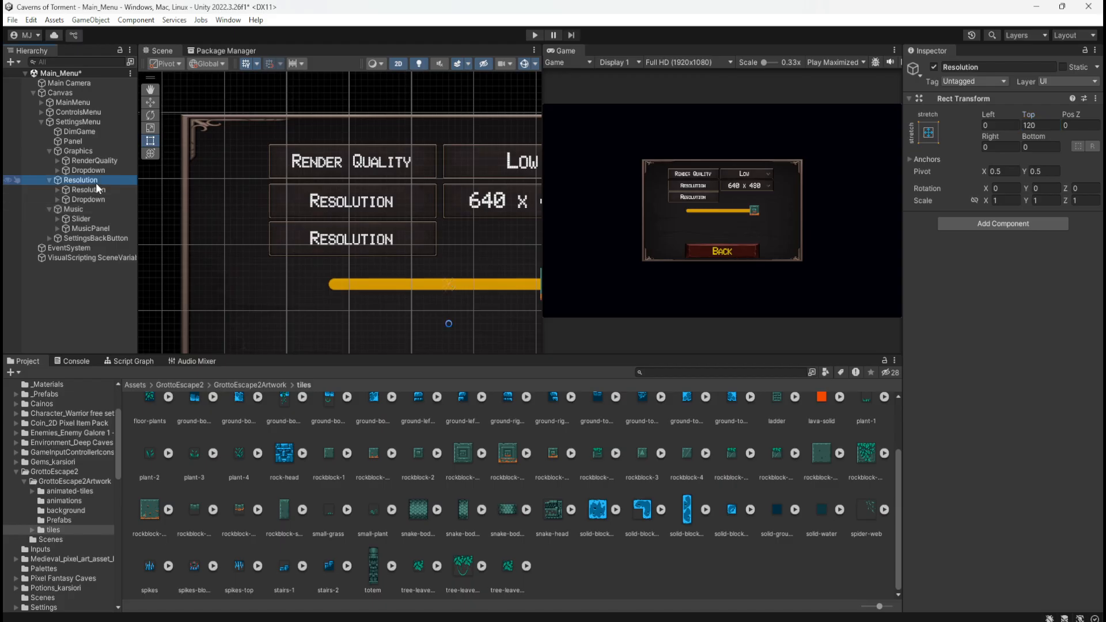
pyautogui.click(81, 208)
pyautogui.click(81, 180)
pyautogui.click(98, 151)
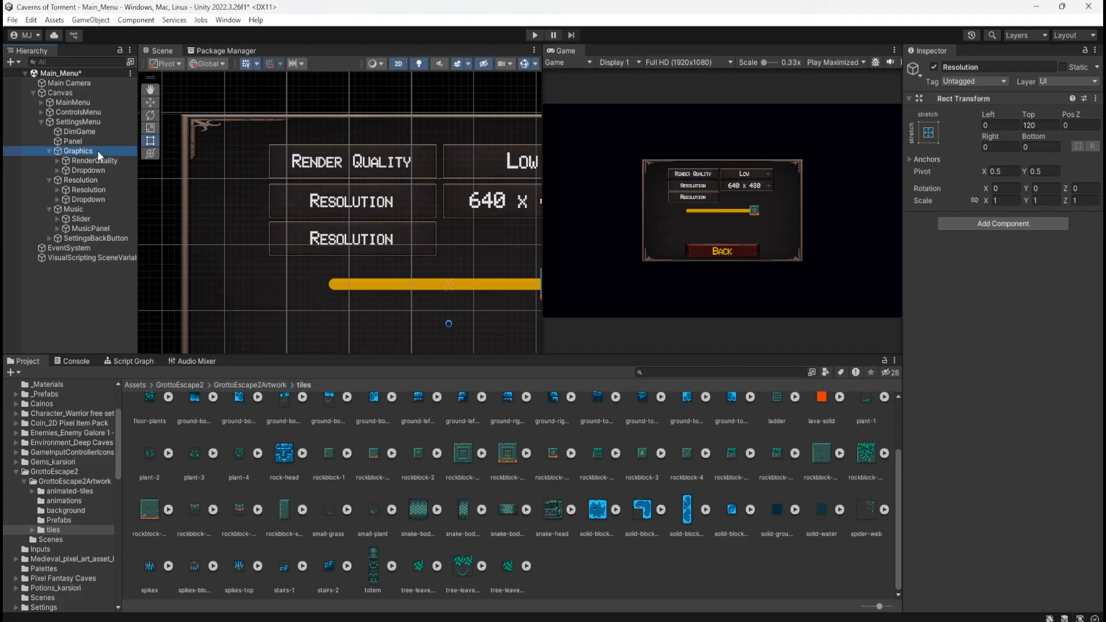
pyautogui.click(86, 181)
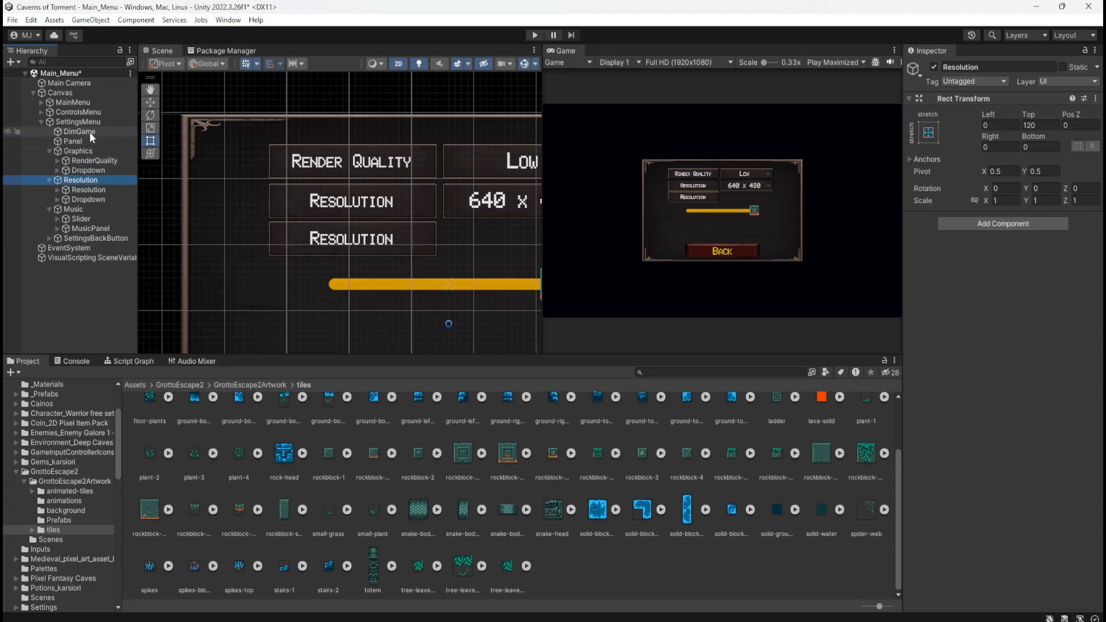
pyautogui.click(80, 151)
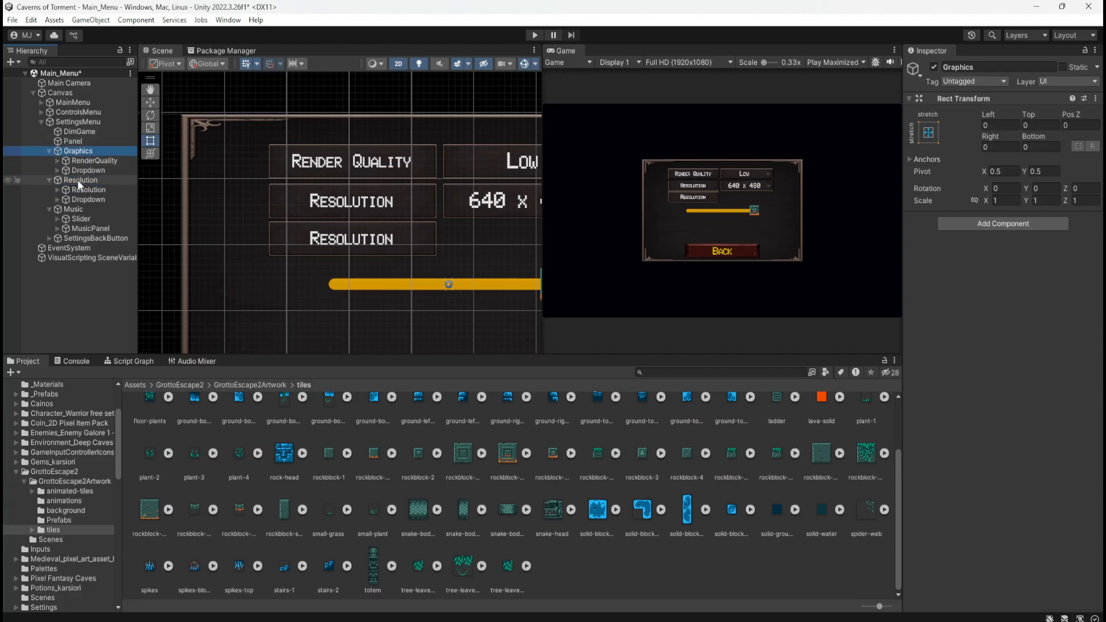
pyautogui.click(77, 179)
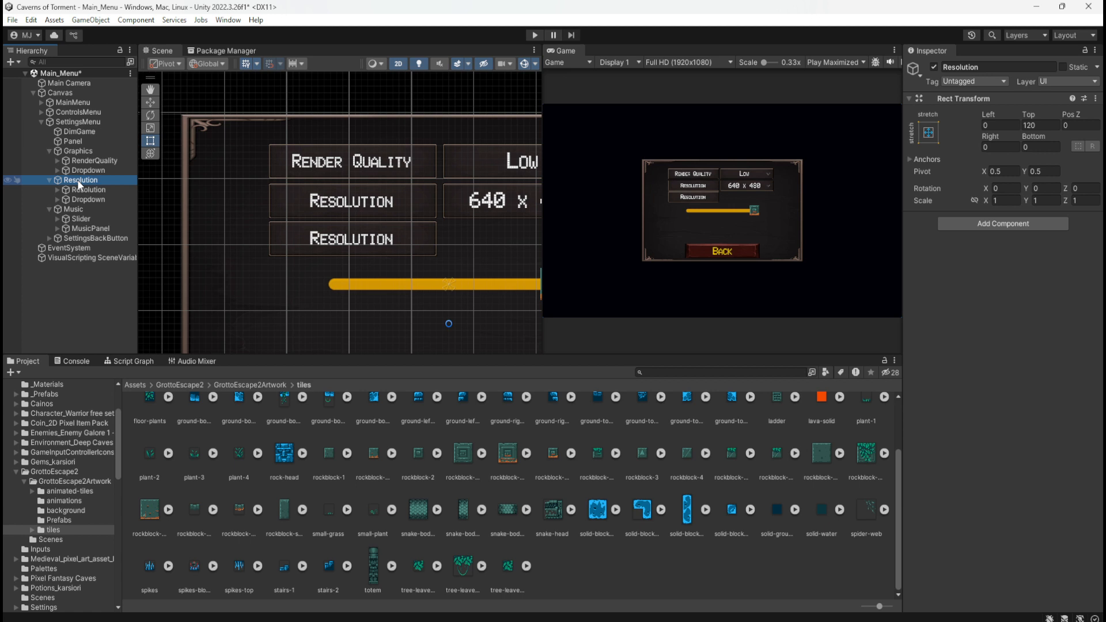
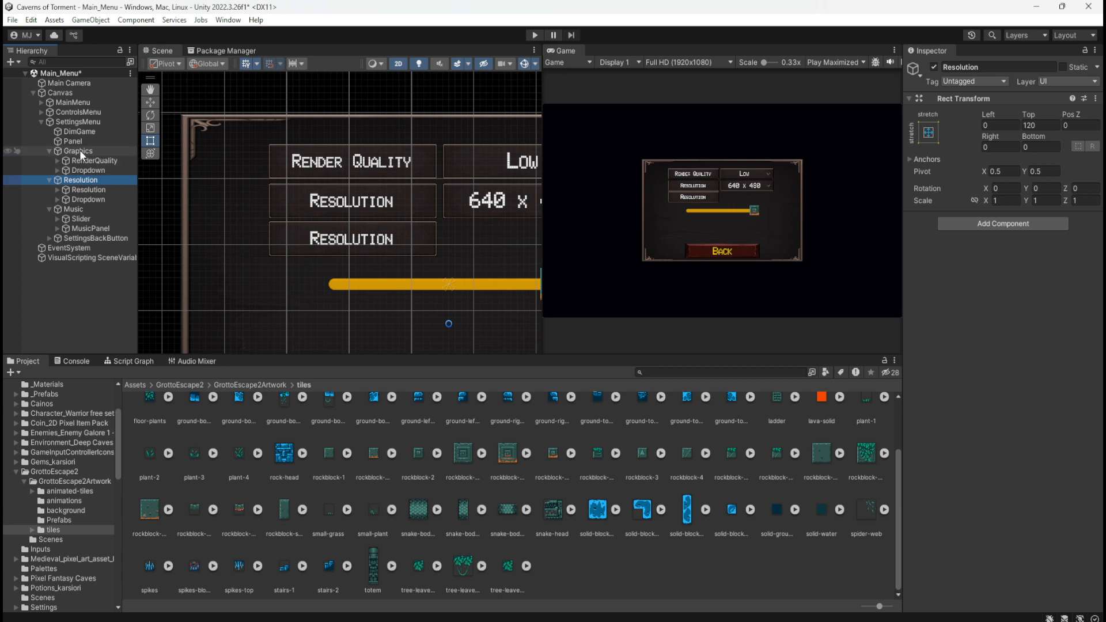
# Set the Music group's anchor preset to middle center after checking the offsets of the Graphics and Resolution groups
pyautogui.click(79, 151)
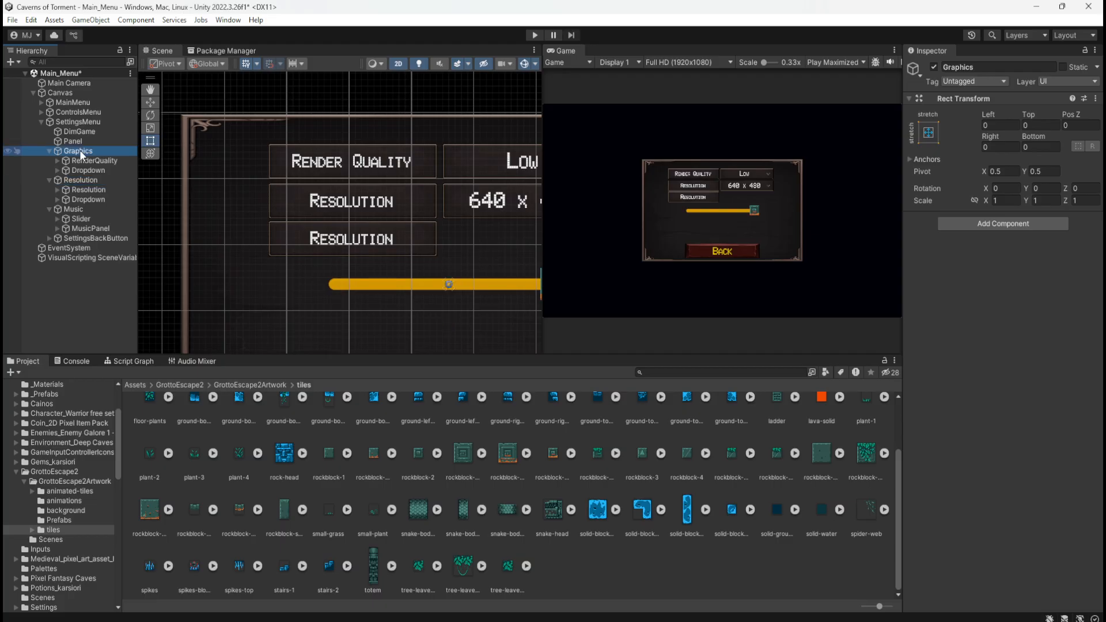
pyautogui.click(91, 180)
pyautogui.click(80, 209)
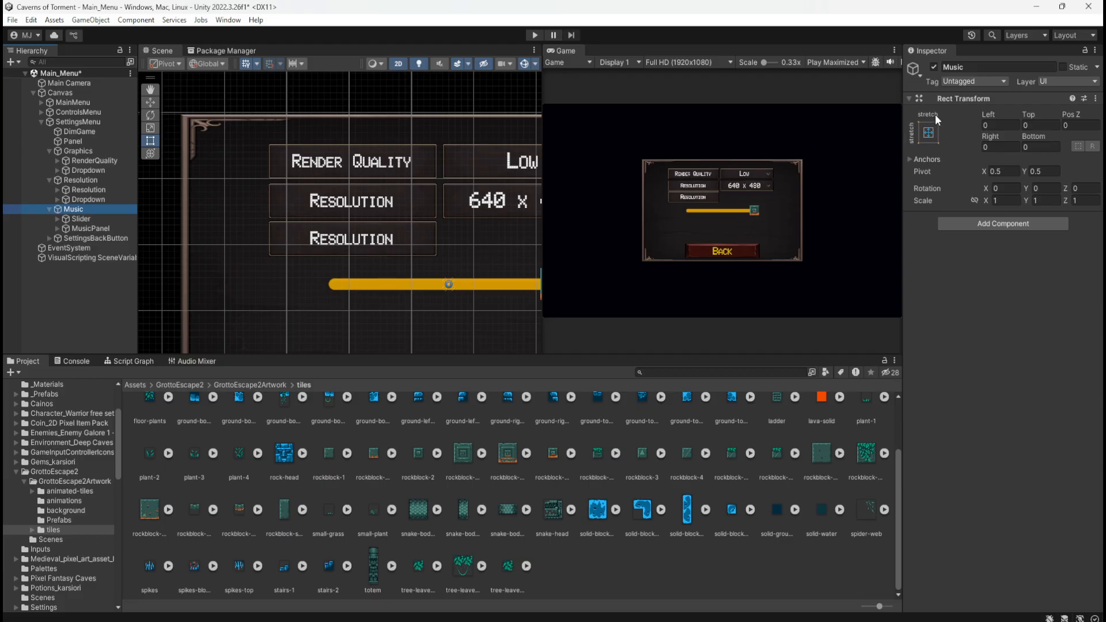
pyautogui.click(928, 133)
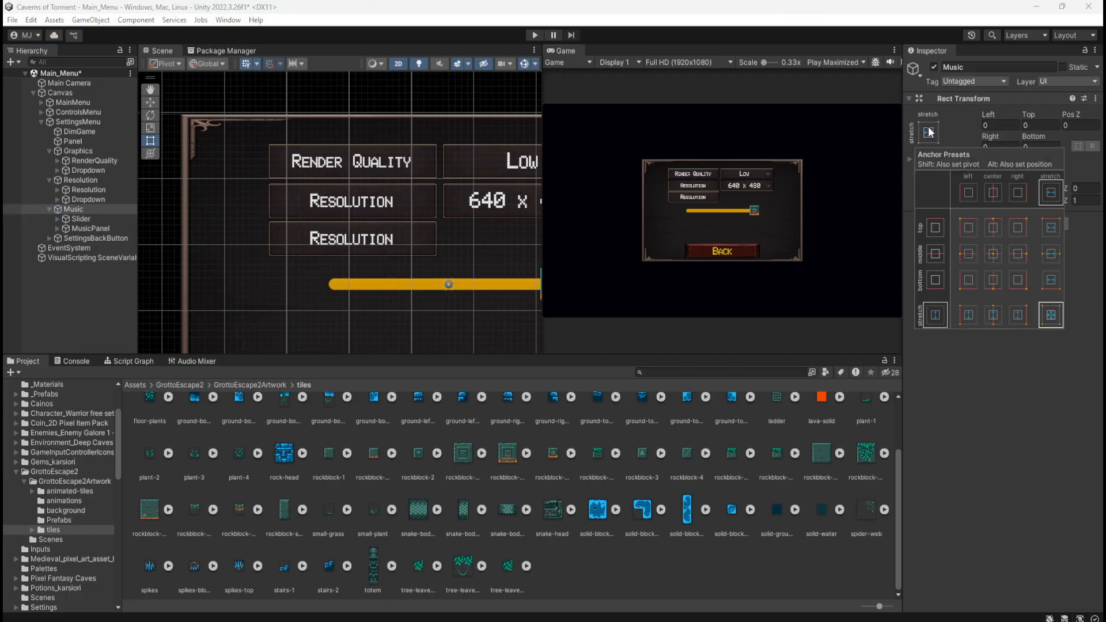
pyautogui.click(993, 253)
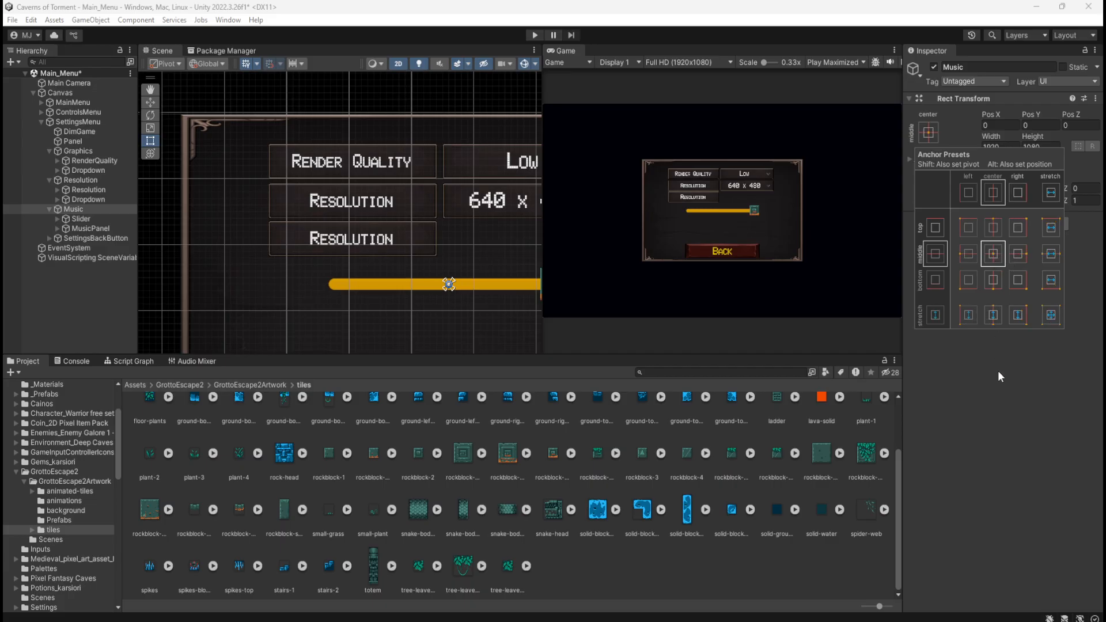
# Set the anchors and position of the Resolution and Graphics groups to middle center
pyautogui.click(97, 180)
pyautogui.click(927, 132)
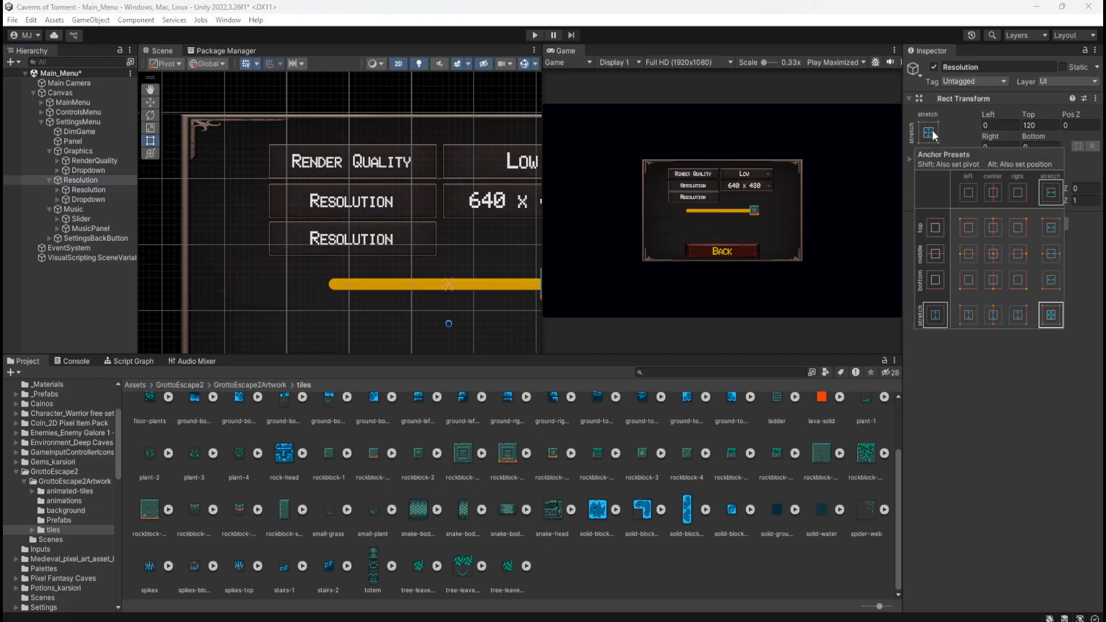
pyautogui.click(992, 253)
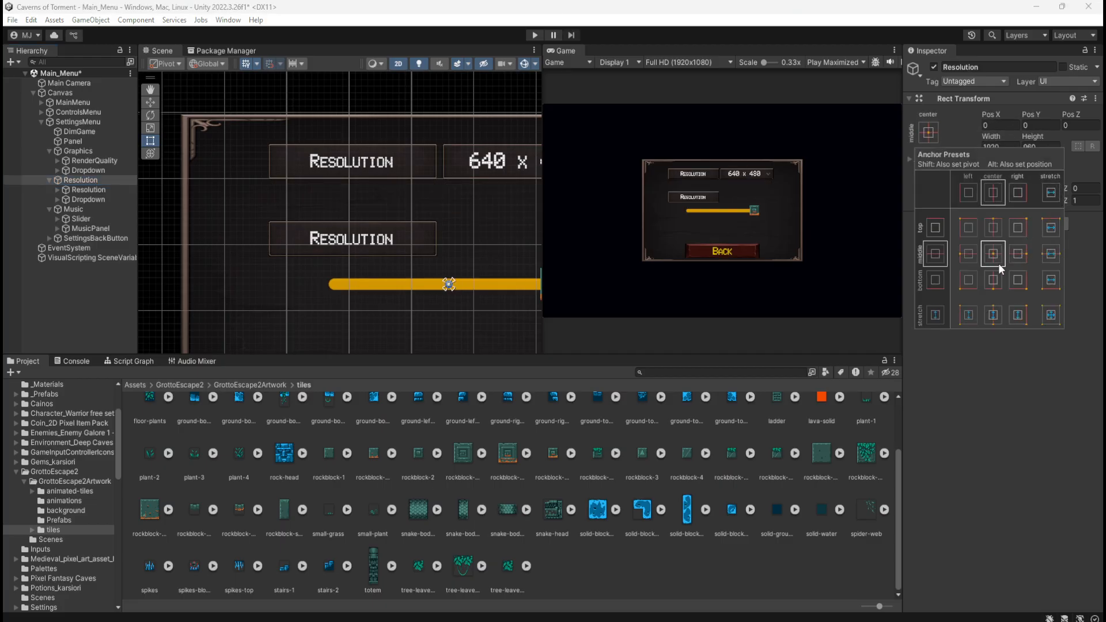
pyautogui.click(91, 151)
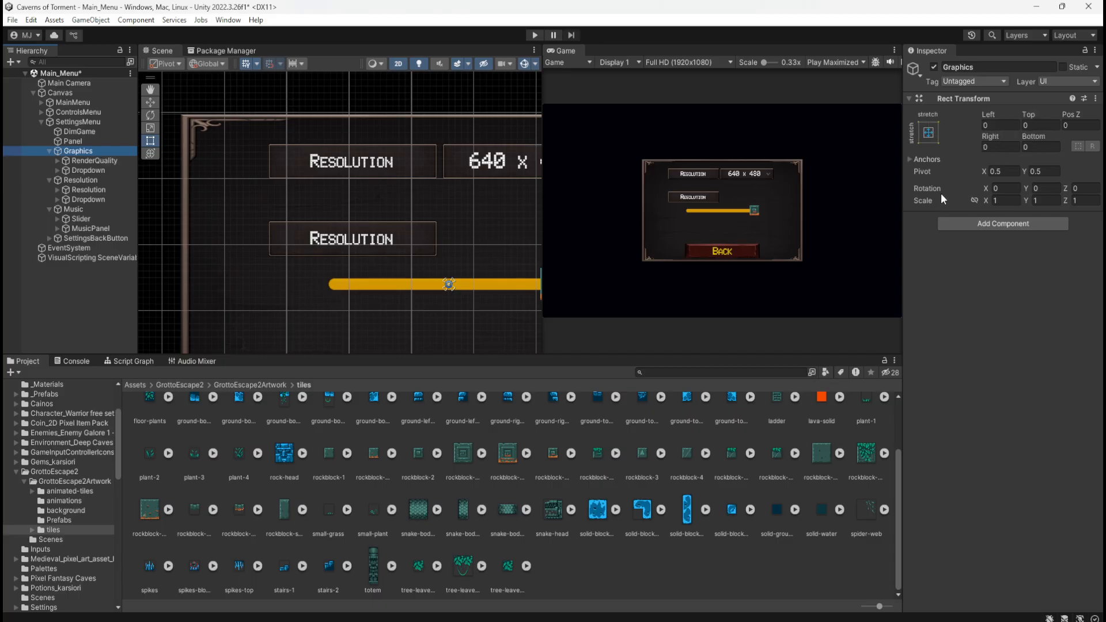
pyautogui.click(929, 134)
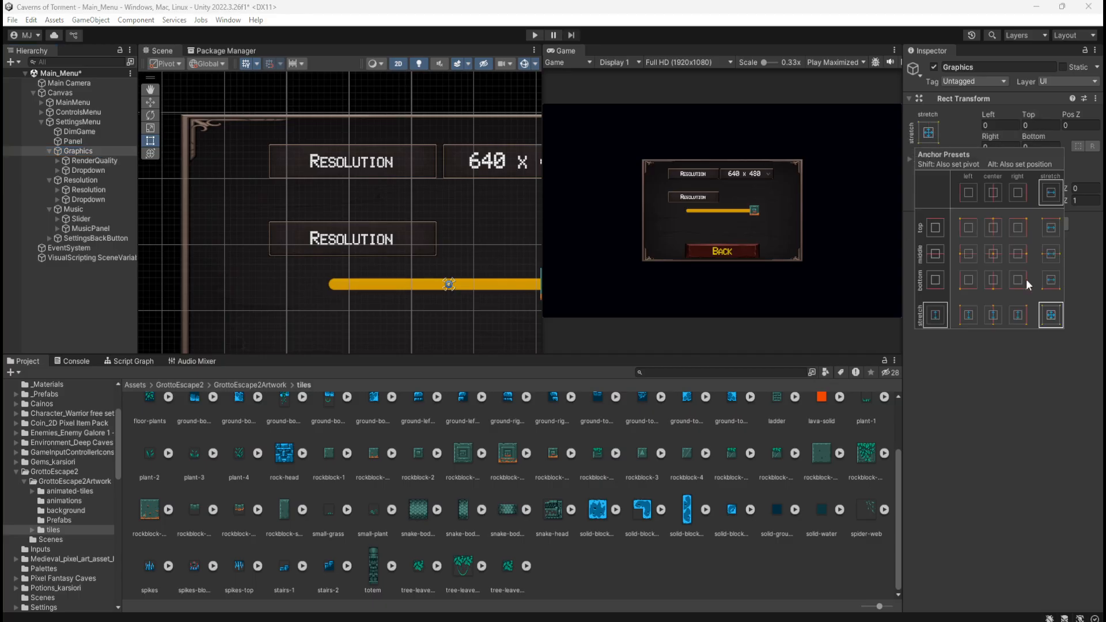
pyautogui.click(993, 254)
pyautogui.scroll(-2, 253, 253)
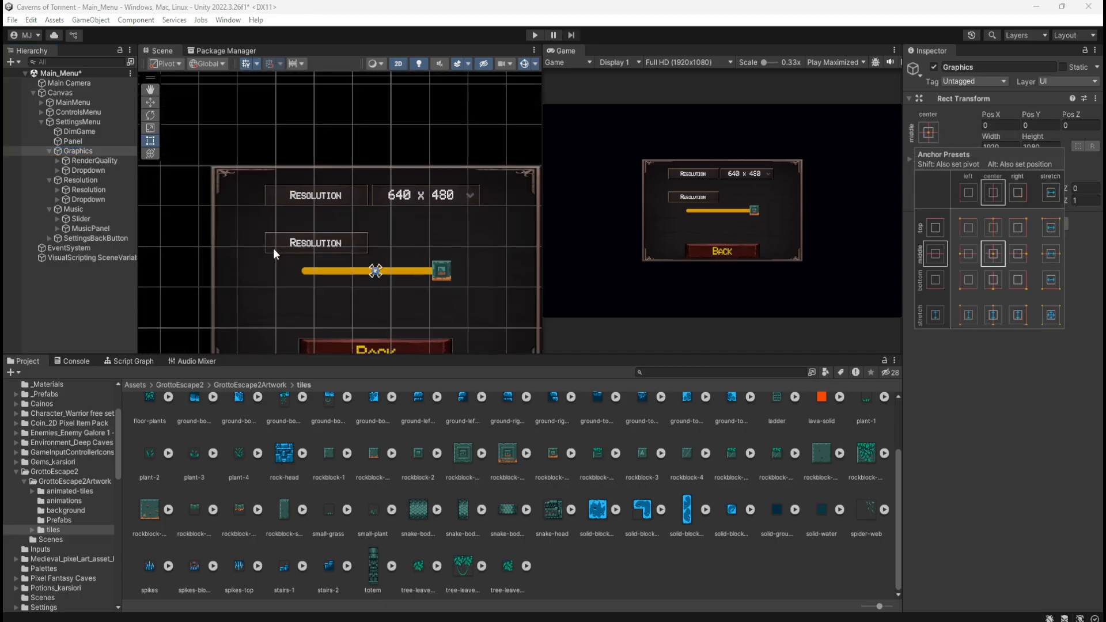
pyautogui.scroll(2, 299, 228)
# Compare the position, width and height of the Resolution, Music and Graphics groups
pyautogui.click(72, 179)
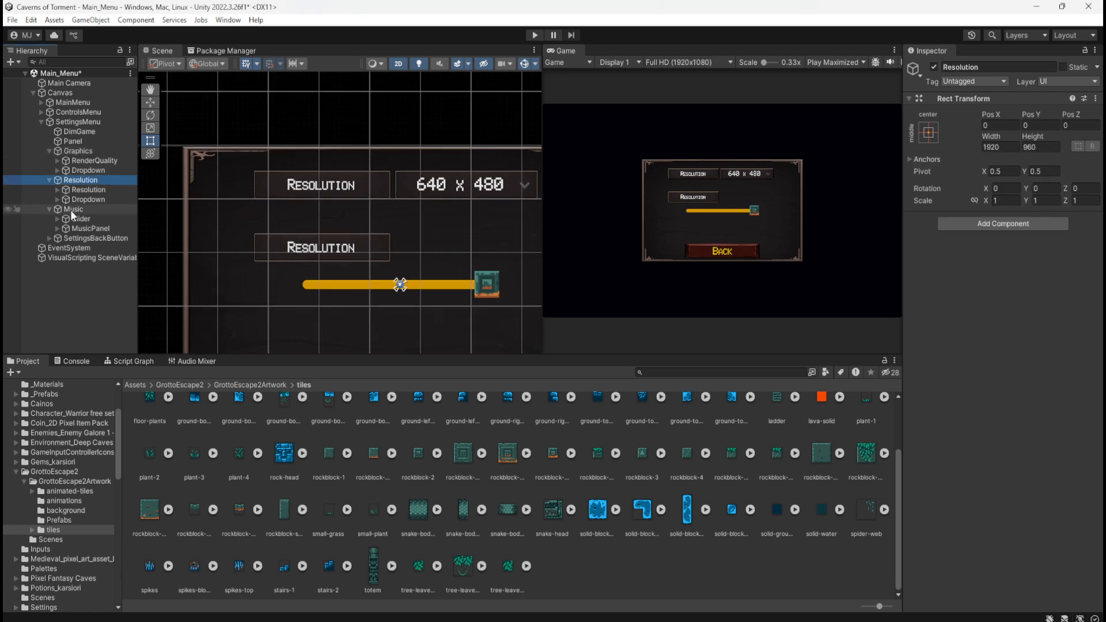
pyautogui.click(71, 208)
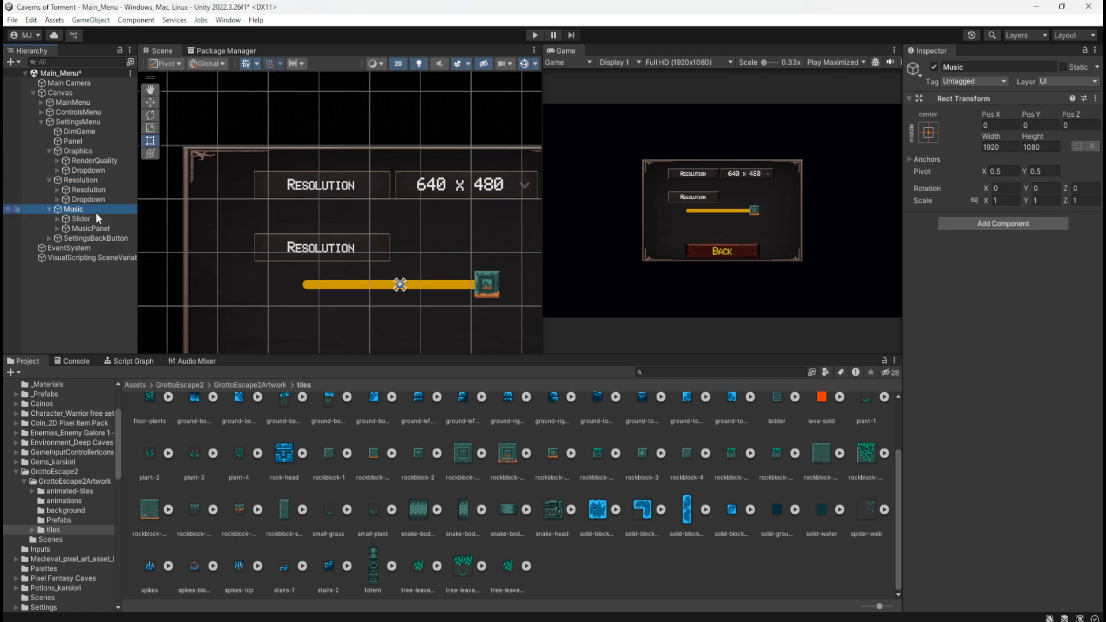
pyautogui.click(9, 209)
pyautogui.click(10, 208)
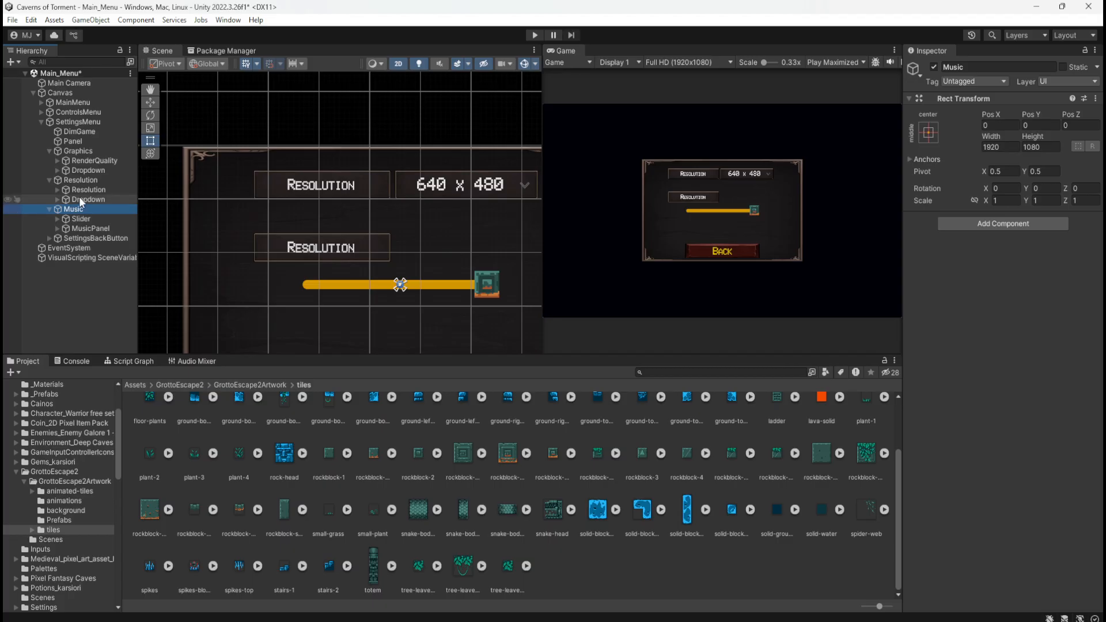
pyautogui.click(91, 179)
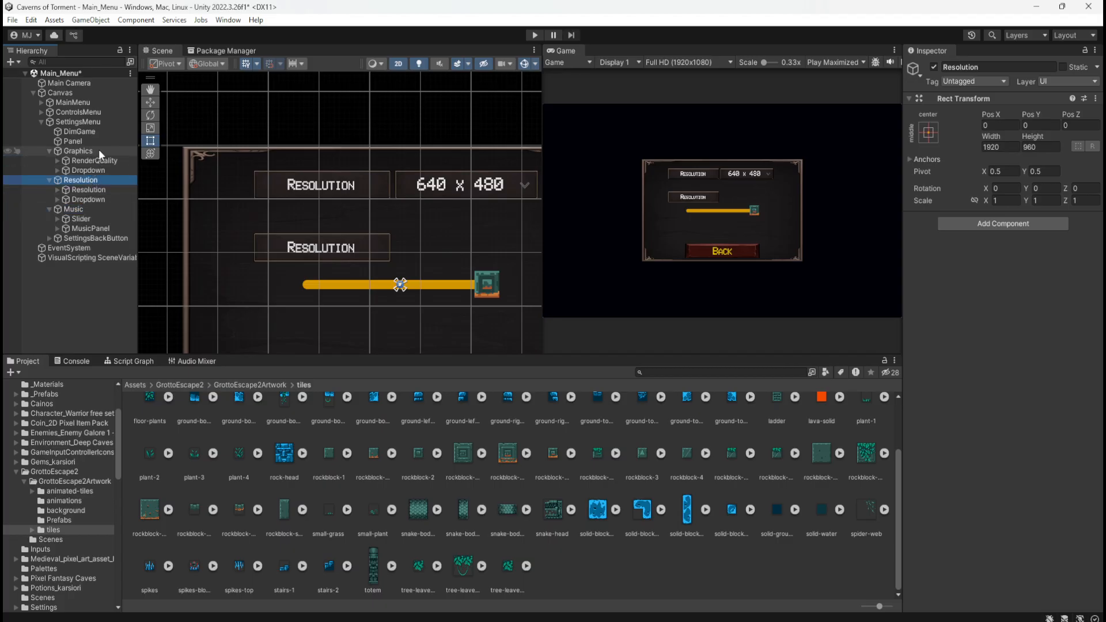
pyautogui.click(98, 150)
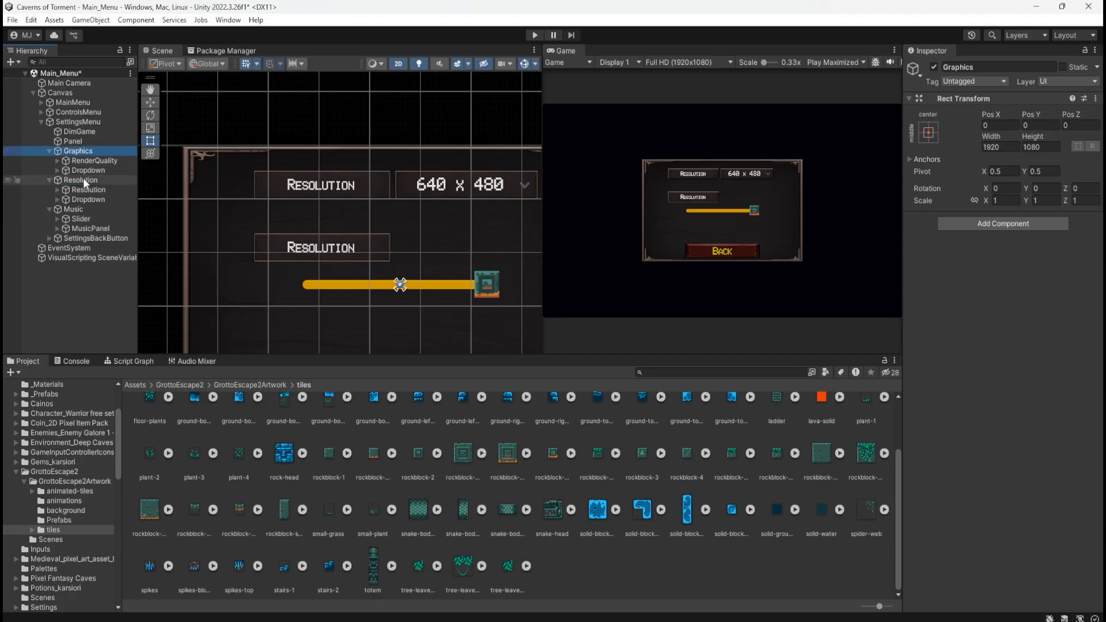
pyautogui.click(83, 177)
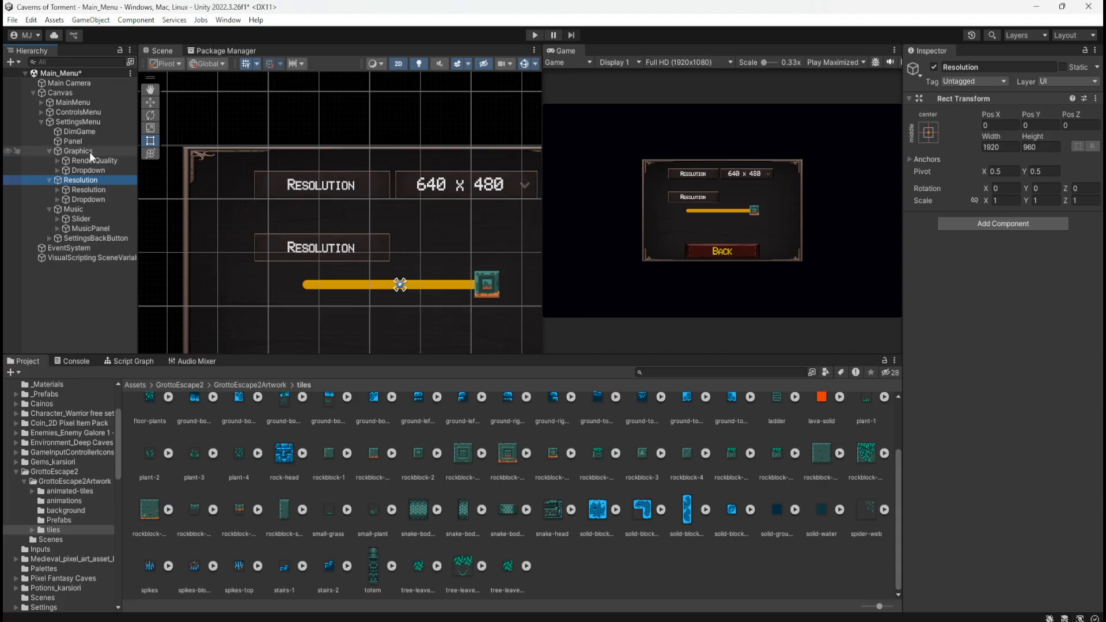
pyautogui.click(88, 150)
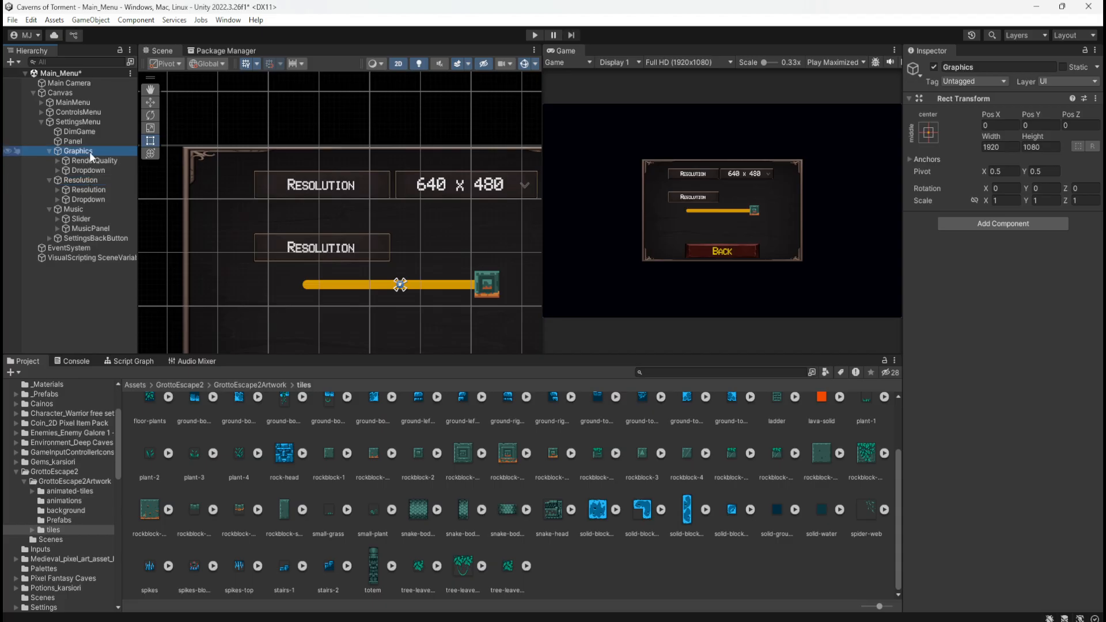
# Set the Resolution group's height to 1080 to match the Graphics and Music groups
pyautogui.click(81, 179)
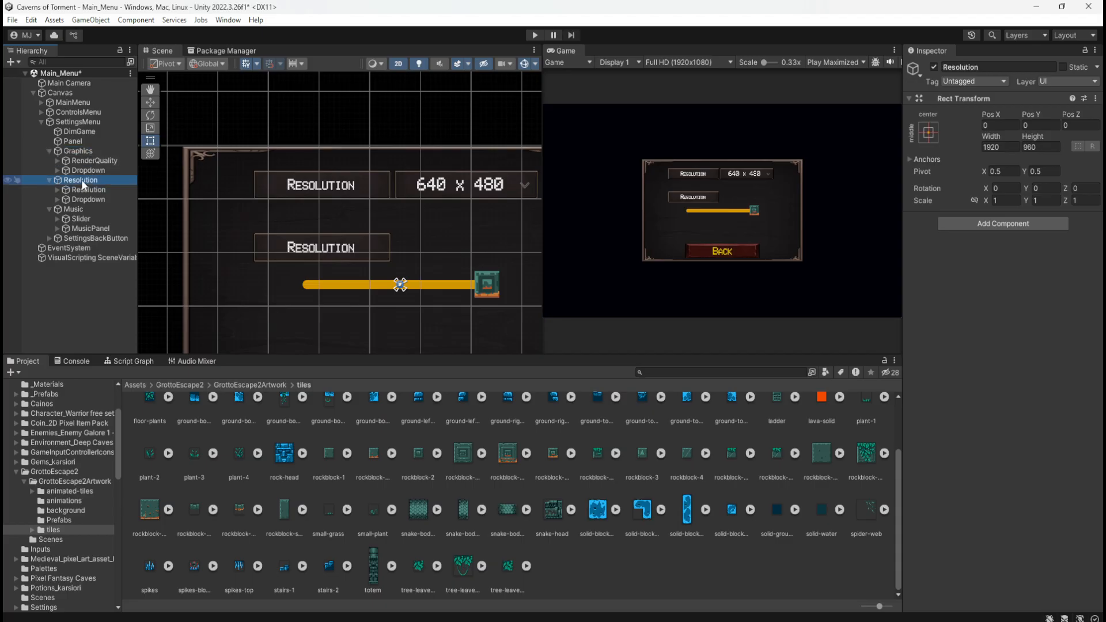
pyautogui.click(1040, 146)
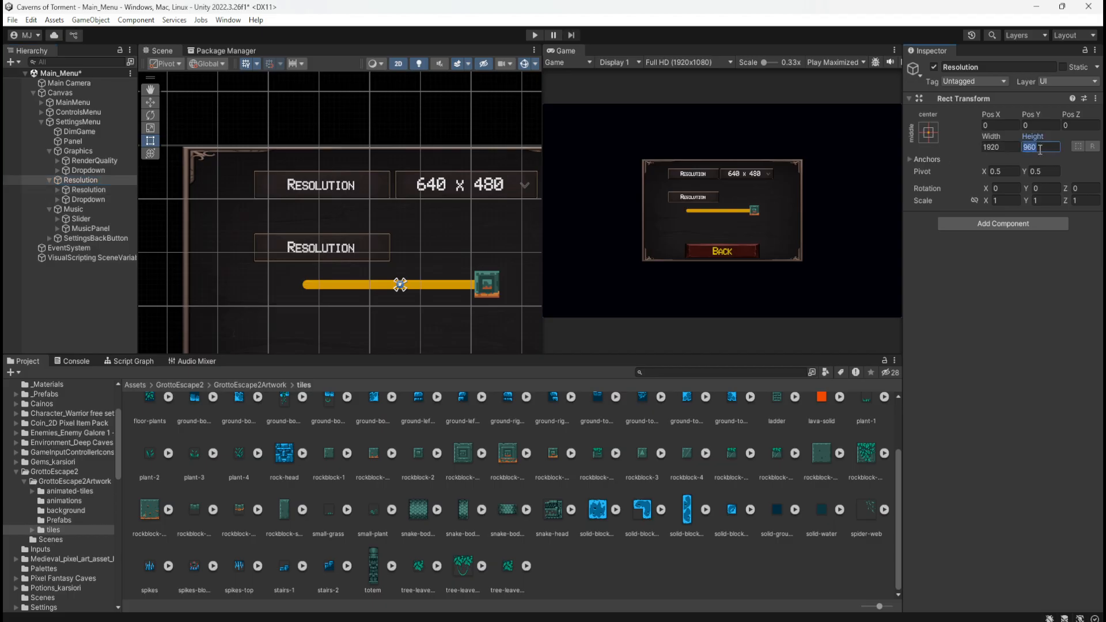
pyautogui.write('1080')
pyautogui.scroll(-5, 430, 275)
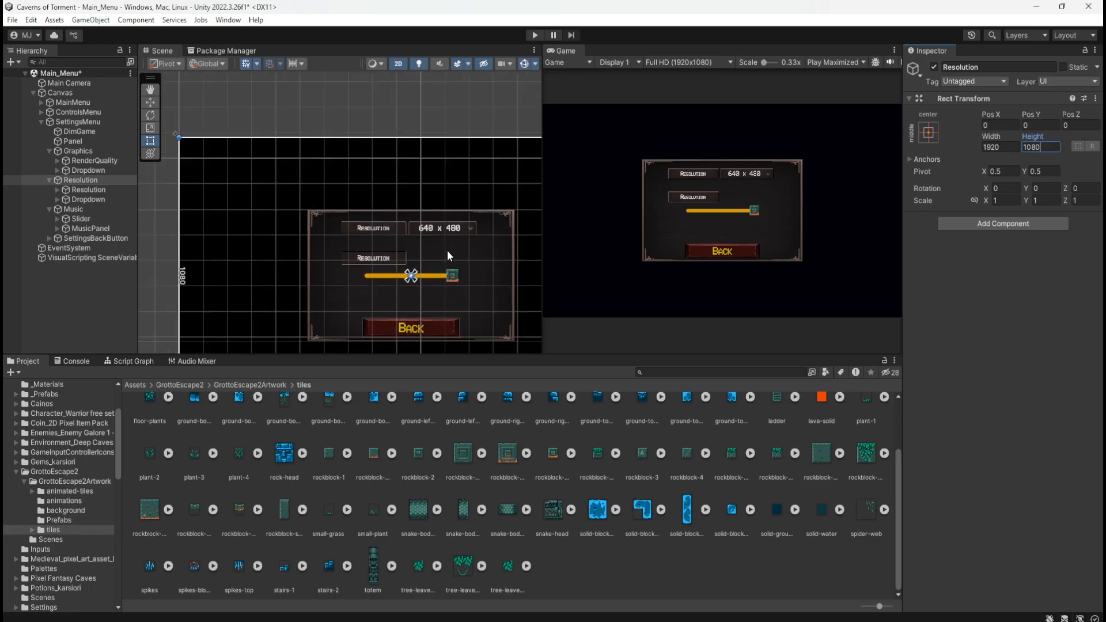
pyautogui.scroll(5, 447, 250)
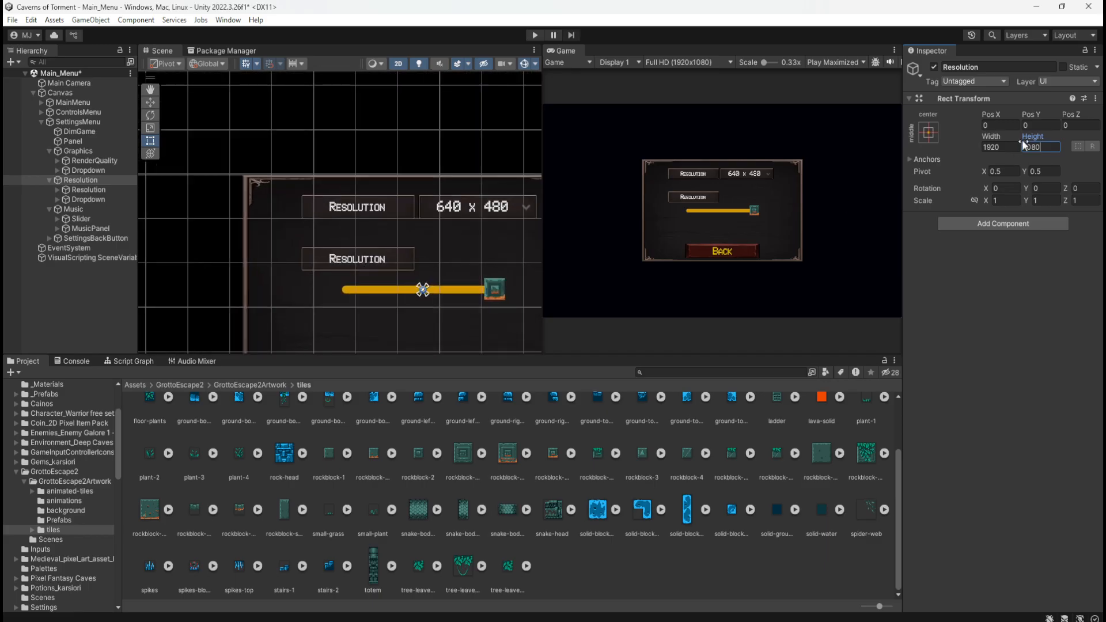
# Try Pos Y values of 120 and -120 on the Resolution group
pyautogui.click(1028, 125)
pyautogui.write('120')
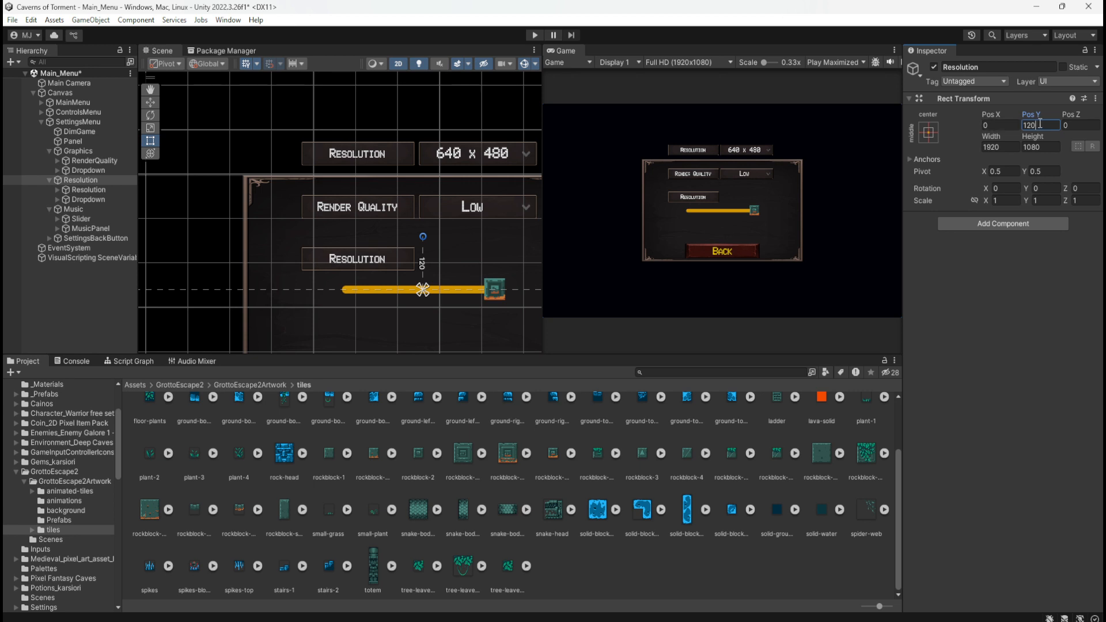
pyautogui.press('Return')
pyautogui.write('-120')
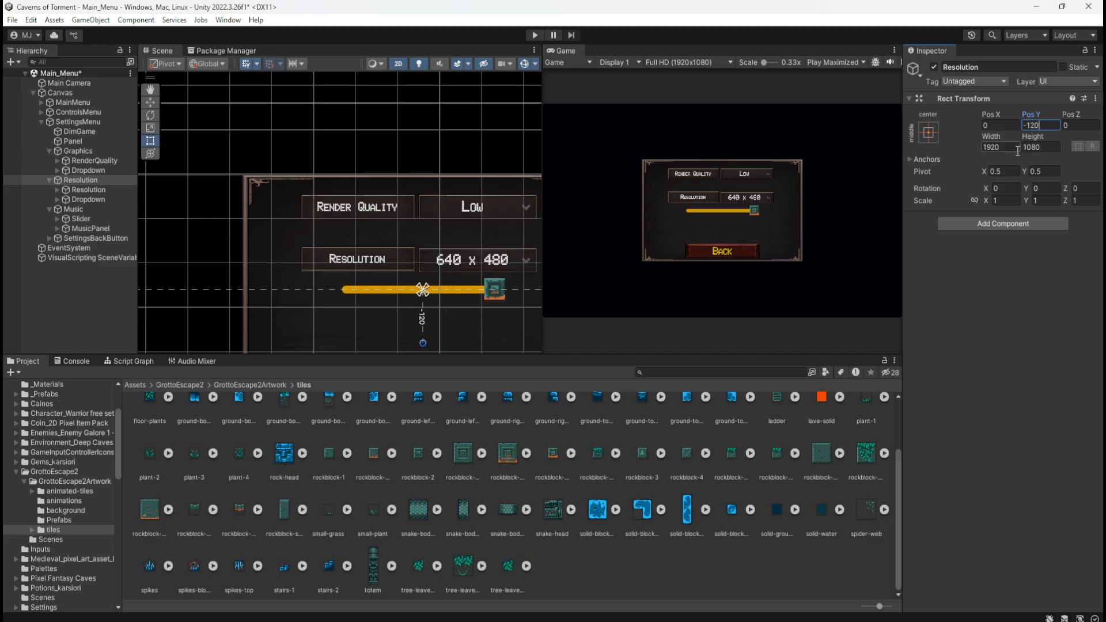
# Try Pos Y values of -25, -50, -60 and -70 on the Resolution group
pyautogui.press('BackSpace')
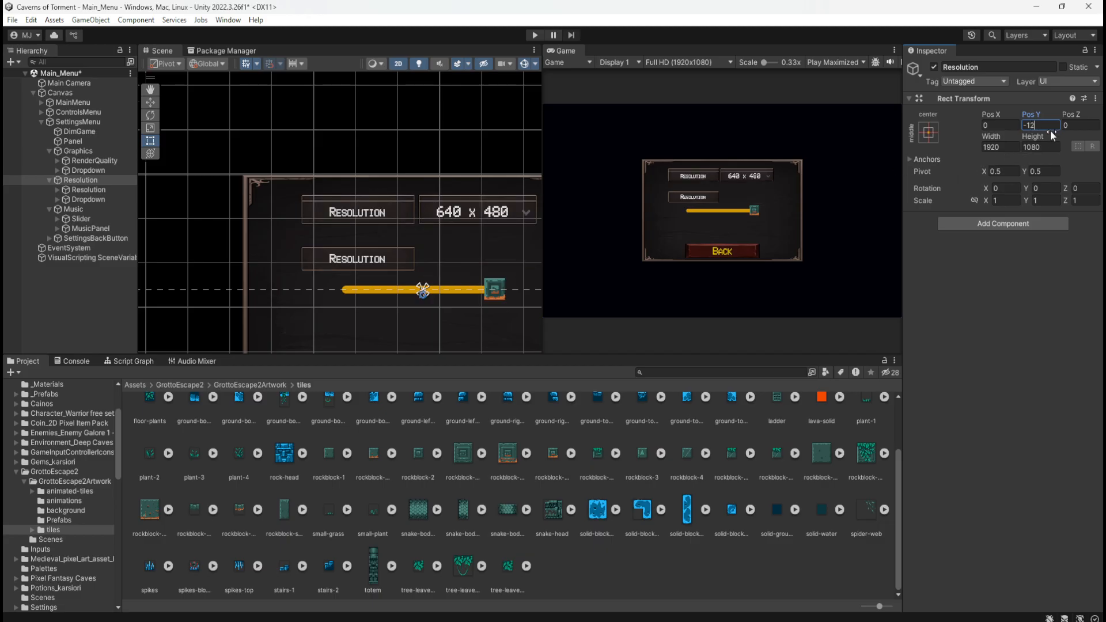
pyautogui.press('BackSpace')
pyautogui.press('BackSpace')
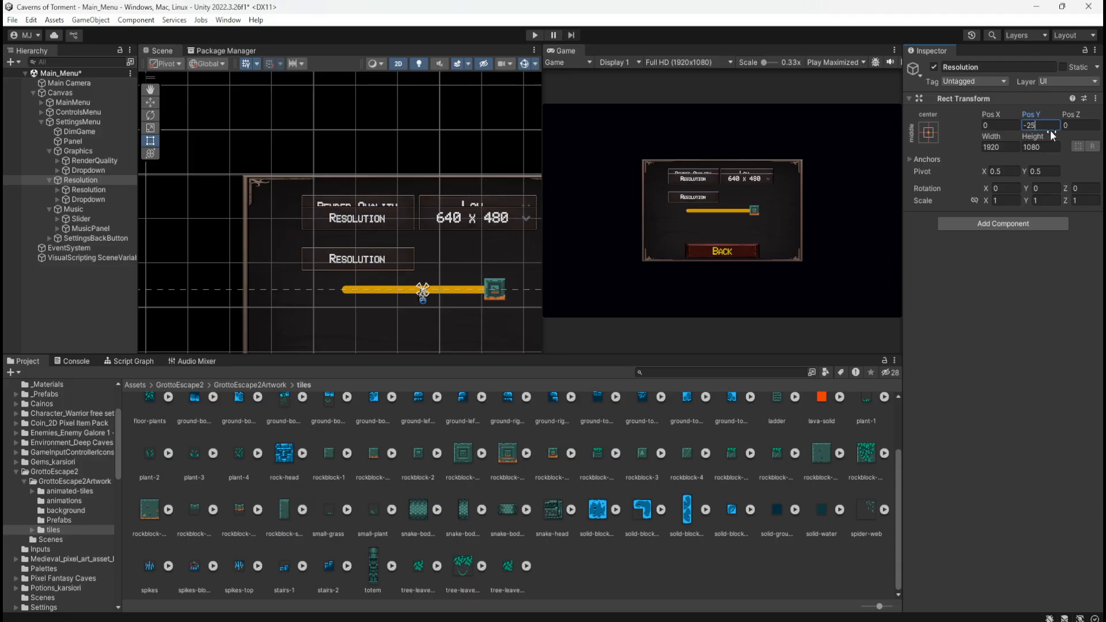
pyautogui.write('50')
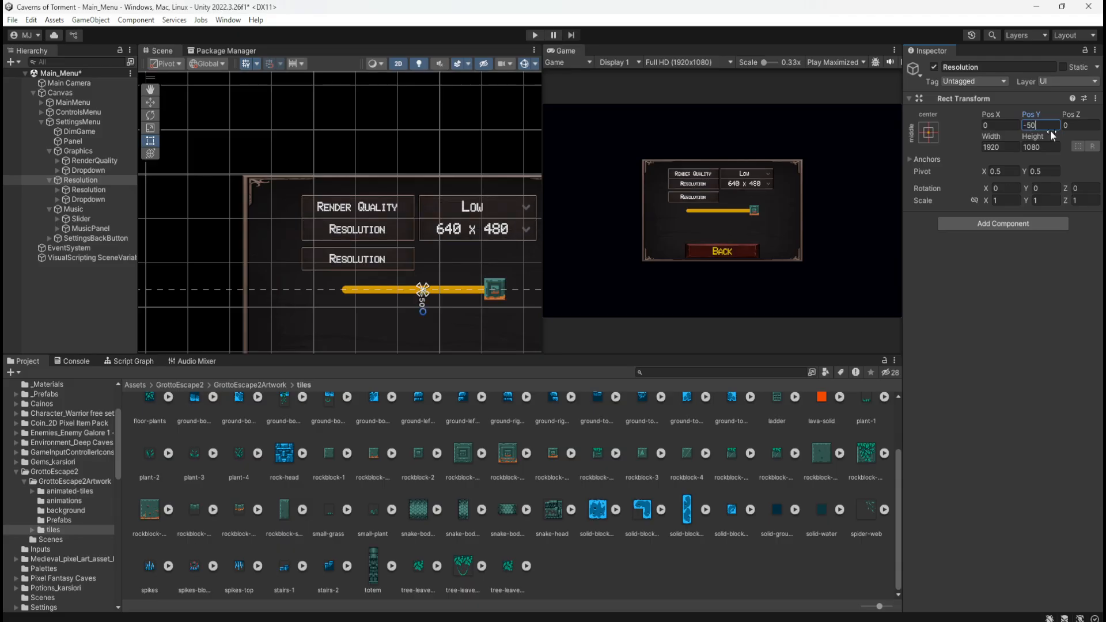
pyautogui.press('BackSpace')
pyautogui.write('70')
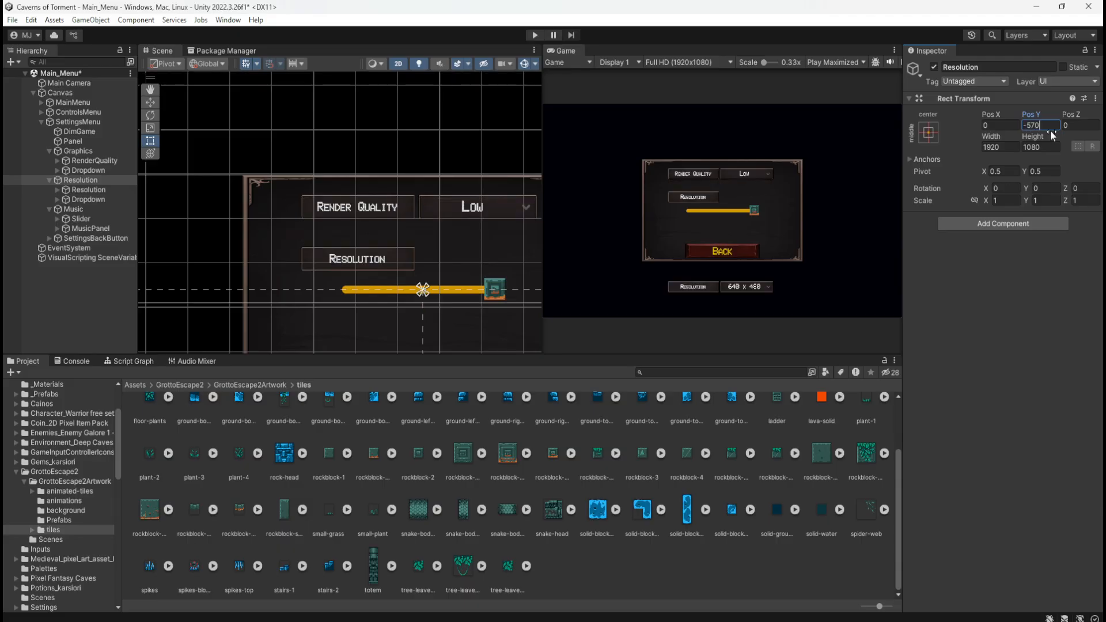
pyautogui.press('BackSpace')
pyautogui.press('BackSpace')
pyautogui.press('BackSpace')
pyautogui.write('70')
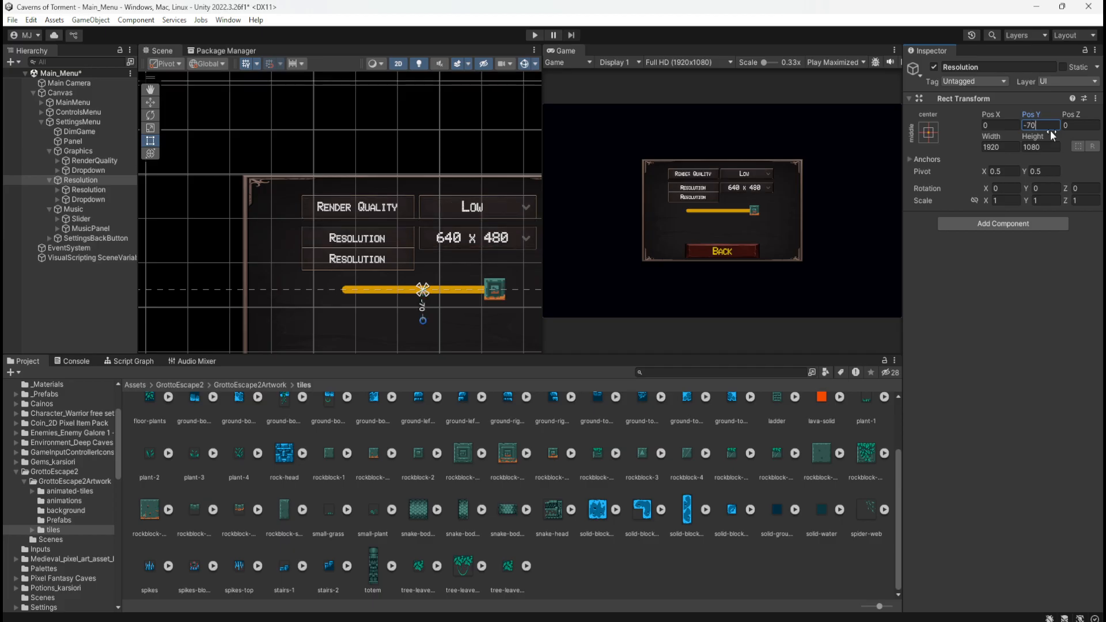
pyautogui.press('BackSpace')
pyautogui.press('BackSpace')
pyautogui.write('60')
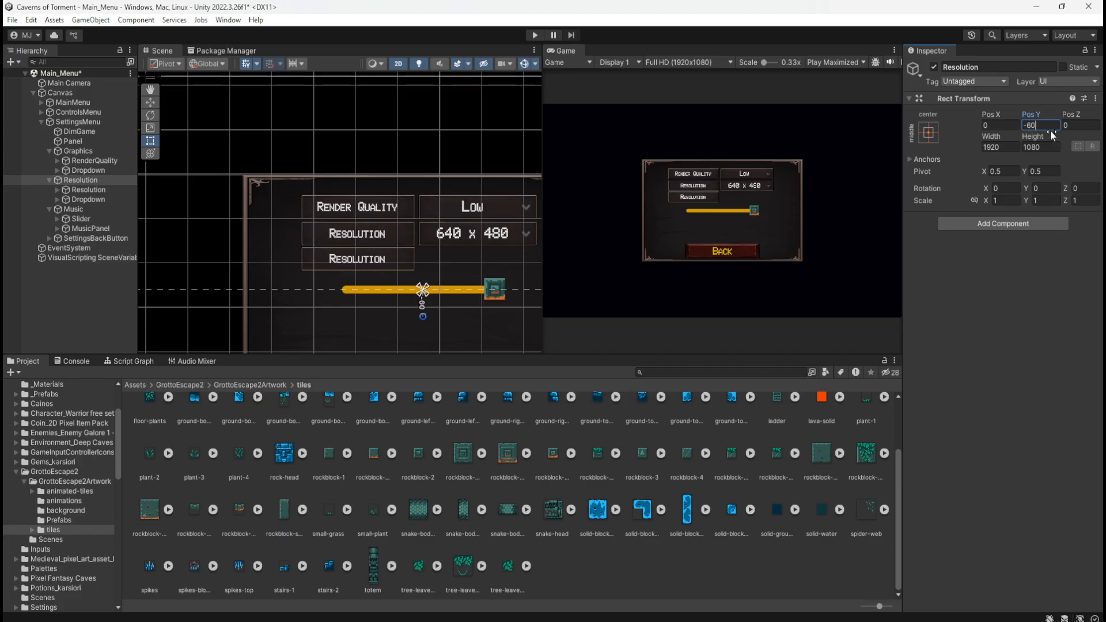
pyautogui.press('BackSpace')
pyautogui.press('BackSpace')
pyautogui.write('70')
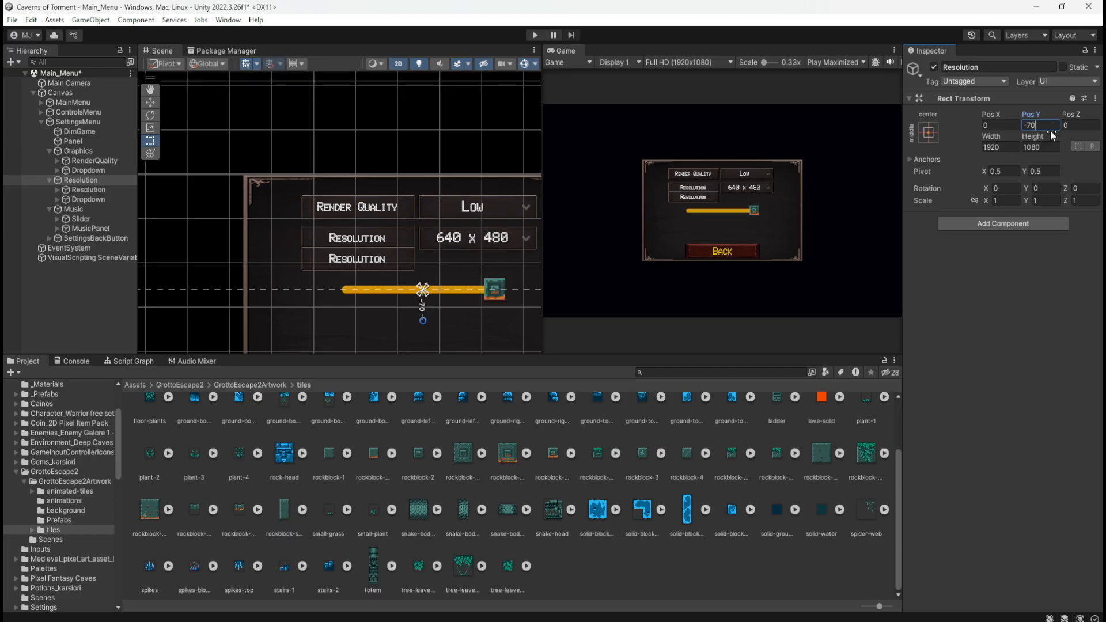
# Set the Resolution group's Pos Y to -65 so its row sits just below the Render Quality row
pyautogui.press('BackSpace')
pyautogui.press('BackSpace')
pyautogui.write('64')
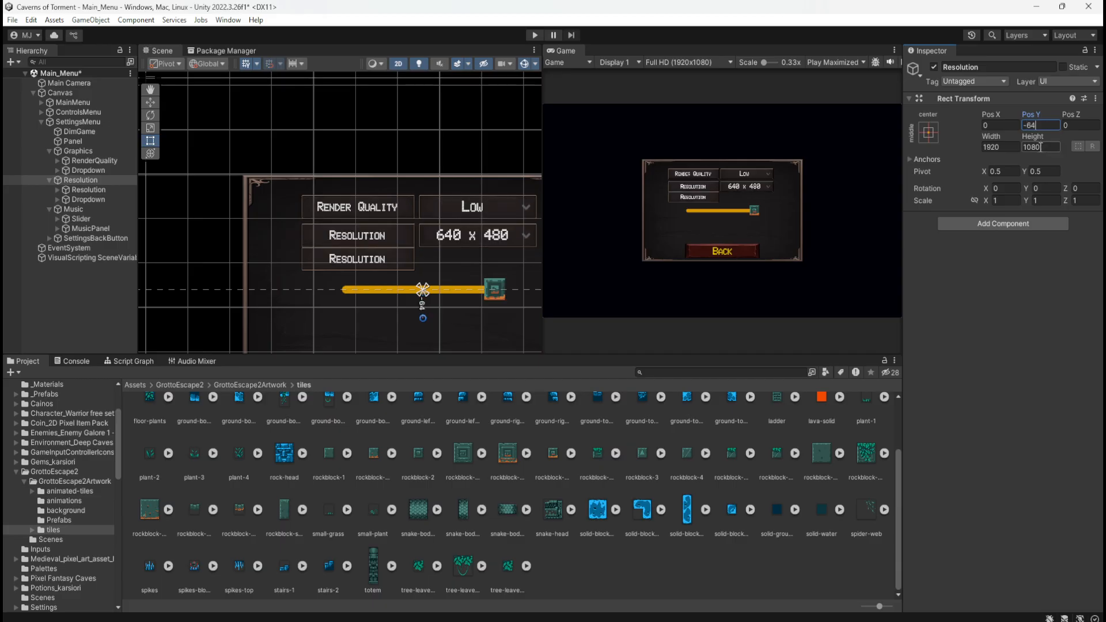
pyautogui.press('BackSpace')
pyautogui.write('5')
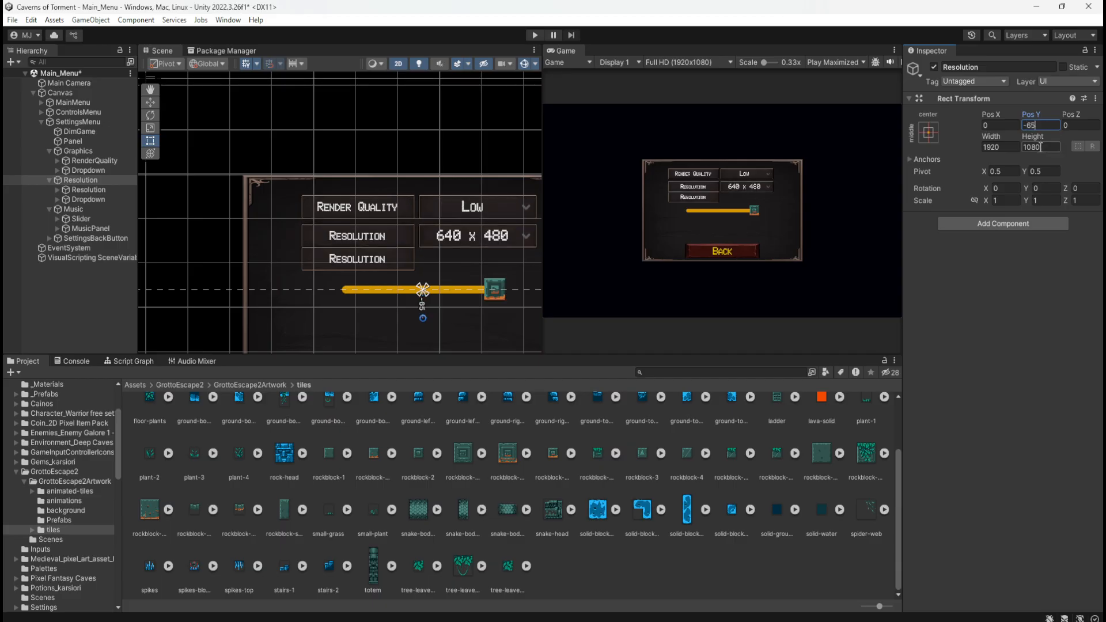
# Try the full stretch anchor preset on the Music group and return it to middle center
pyautogui.click(83, 209)
pyautogui.scroll(3, 386, 303)
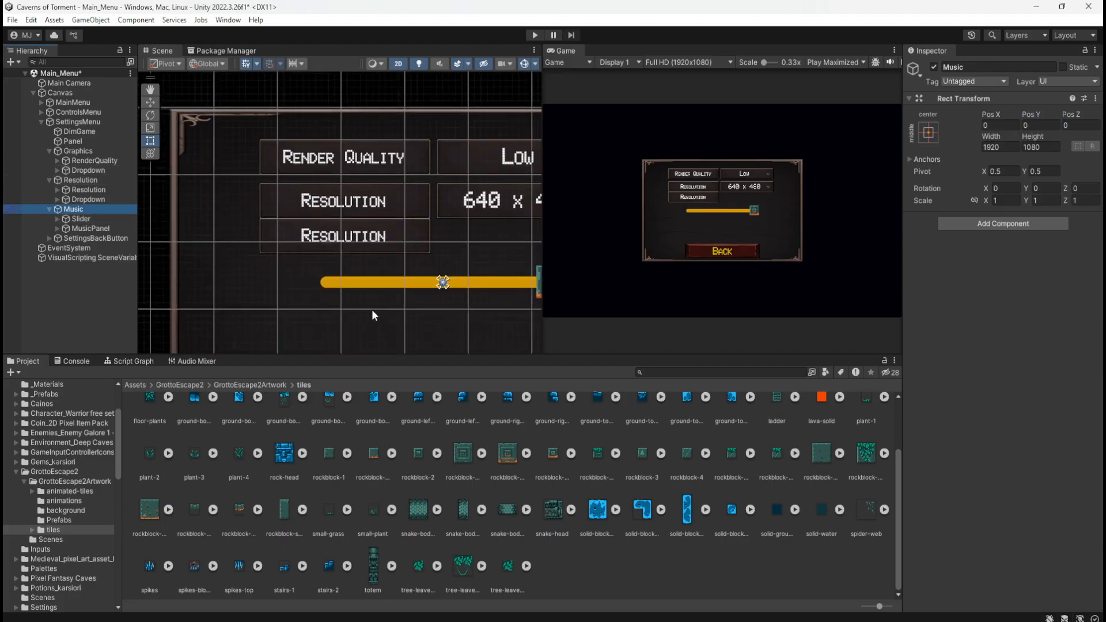
pyautogui.scroll(2, 373, 314)
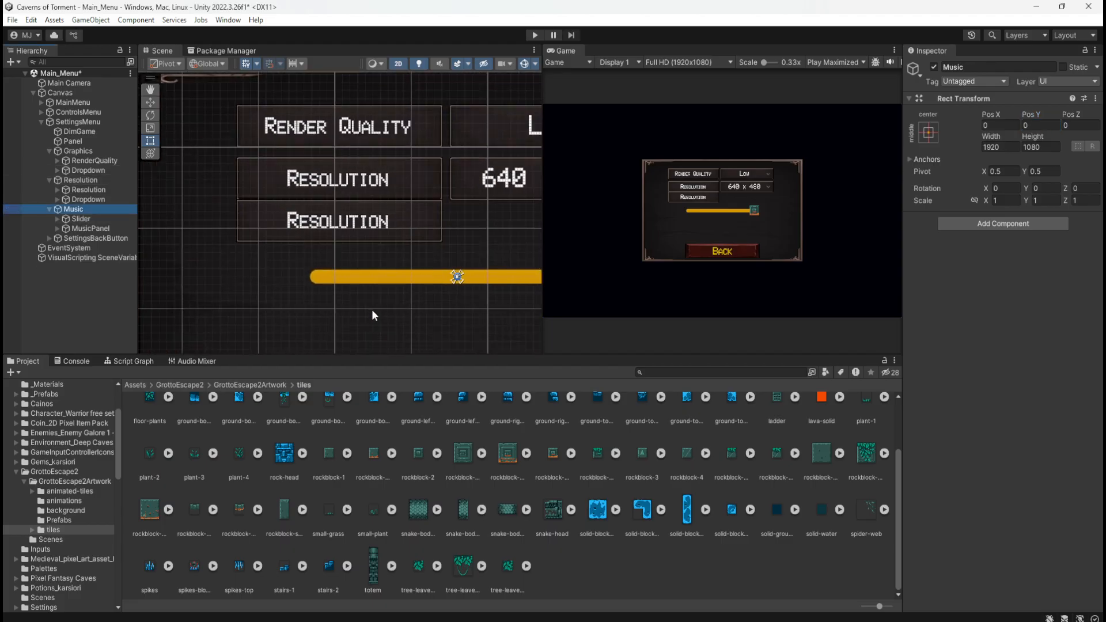
pyautogui.click(928, 132)
pyautogui.click(1049, 315)
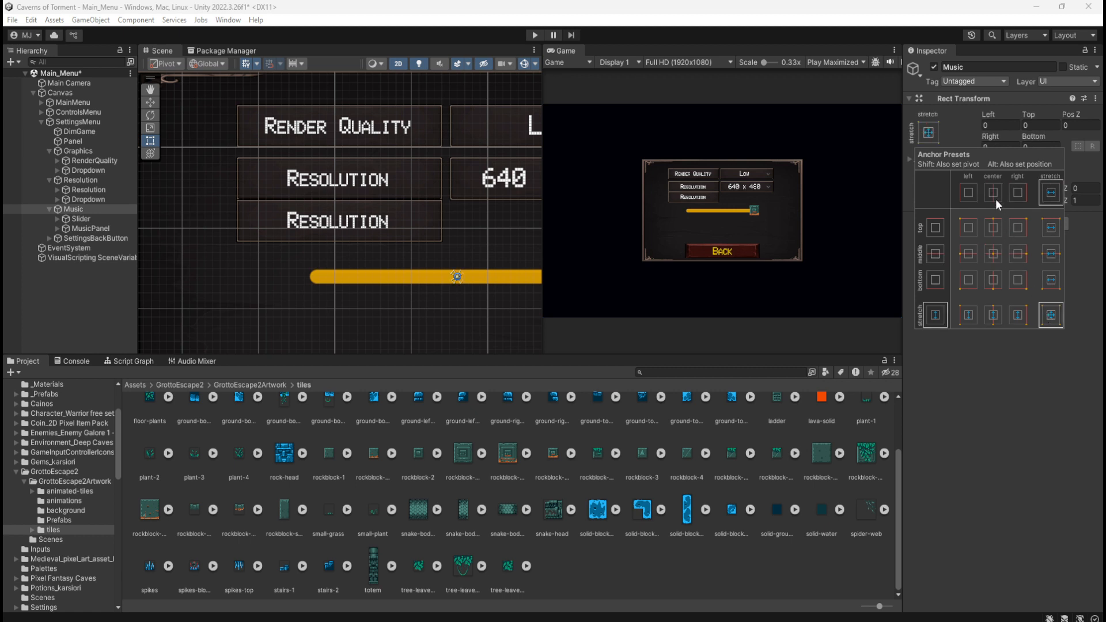
pyautogui.click(997, 251)
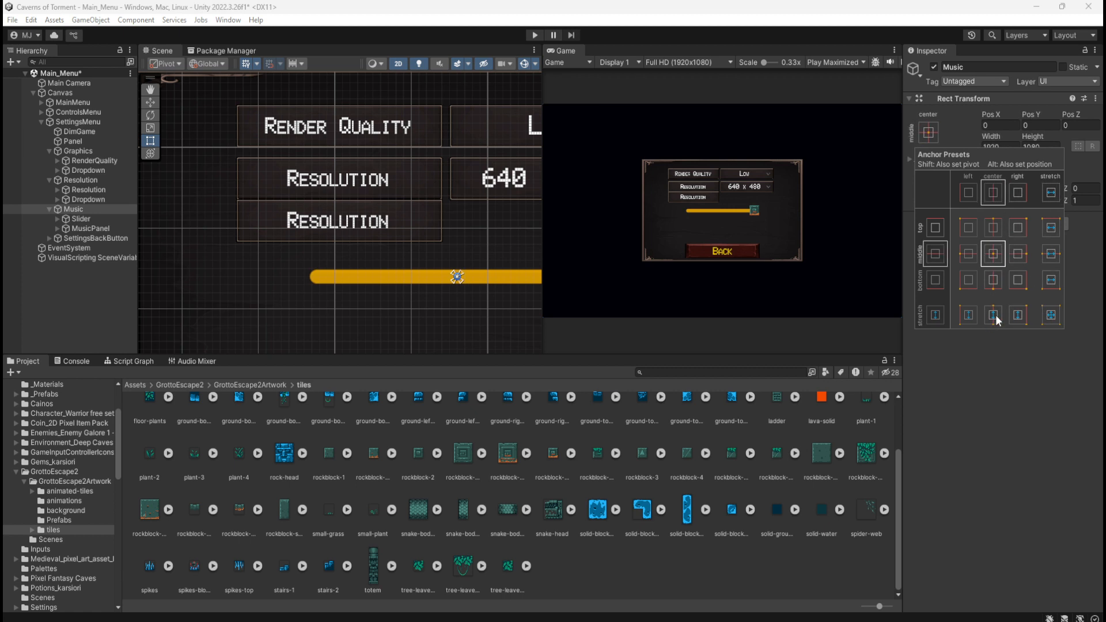
# Cycle the Music group through several side, top-right and full-stretch anchor presets, and restore middle center
pyautogui.click(993, 316)
pyautogui.click(1017, 316)
pyautogui.keyDown('alt'); pyautogui.click(968, 253); pyautogui.keyUp('alt')
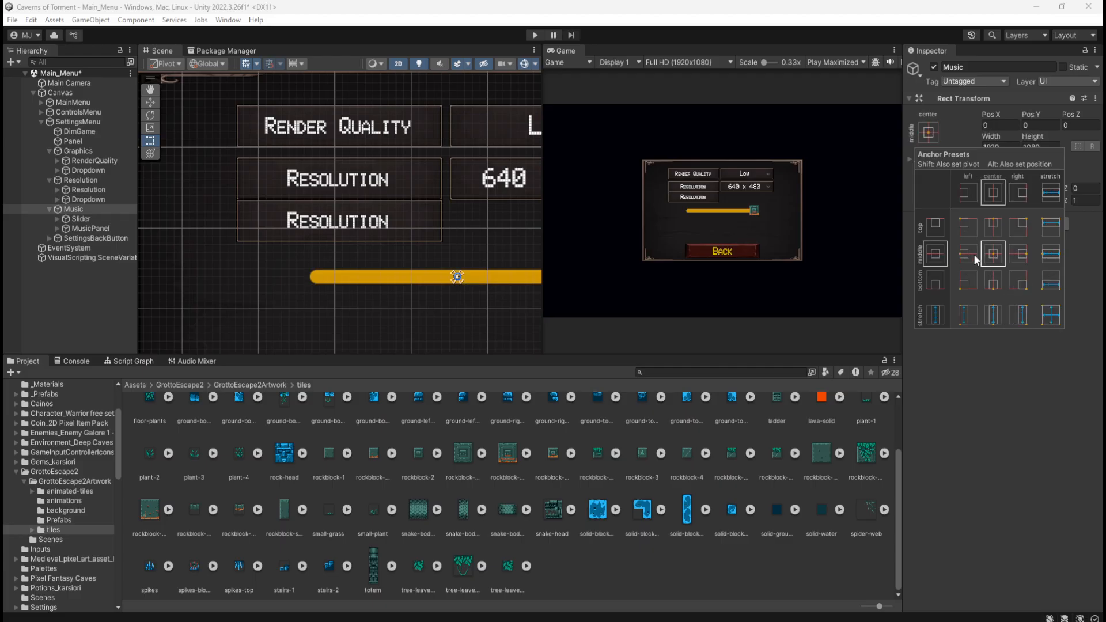
pyautogui.keyDown('alt'); pyautogui.click(970, 225); pyautogui.keyUp('alt')
pyautogui.keyDown('alt'); pyautogui.click(996, 222); pyautogui.keyUp('alt')
pyautogui.keyDown('alt'); pyautogui.click(1013, 228); pyautogui.keyUp('alt')
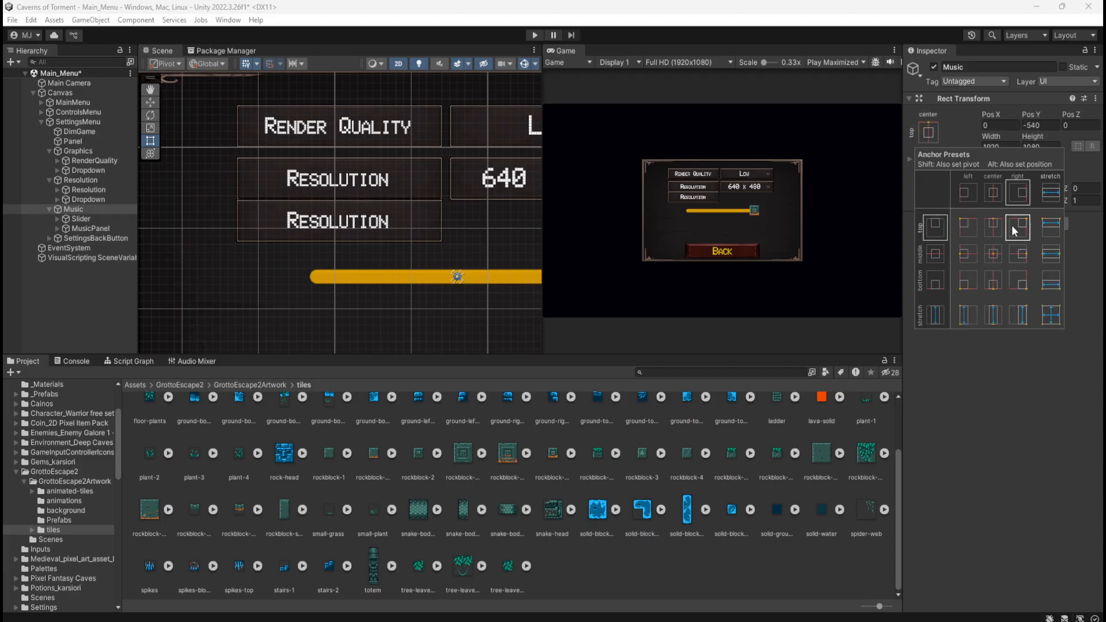
pyautogui.keyDown('alt'); pyautogui.click(1046, 315); pyautogui.keyUp('alt')
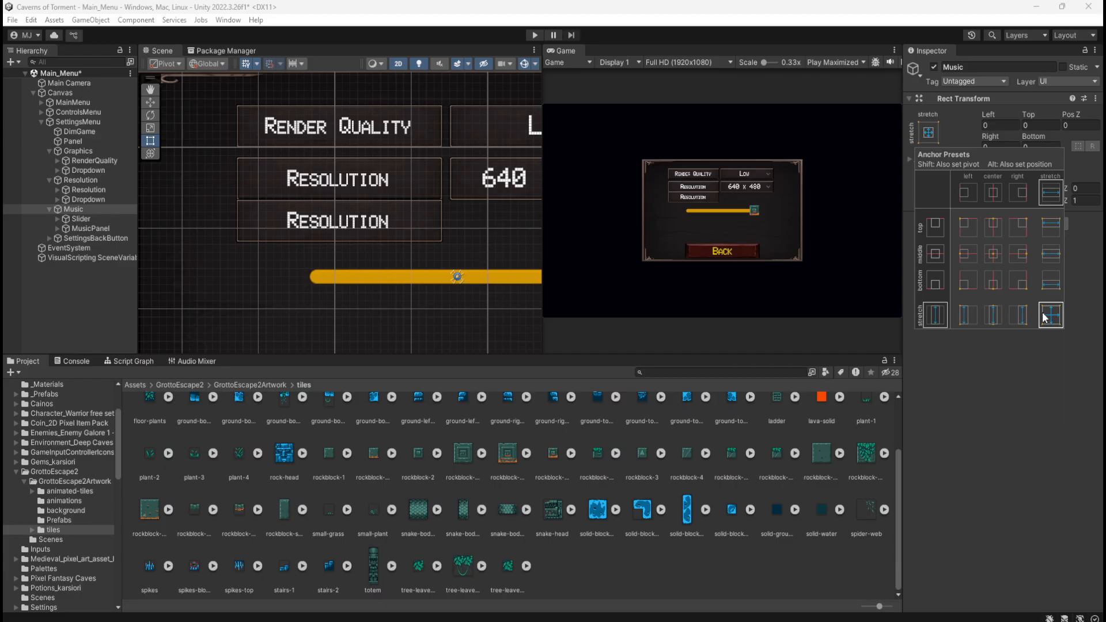
pyautogui.keyDown('alt'); pyautogui.click(992, 254); pyautogui.keyUp('alt')
pyautogui.click(85, 209)
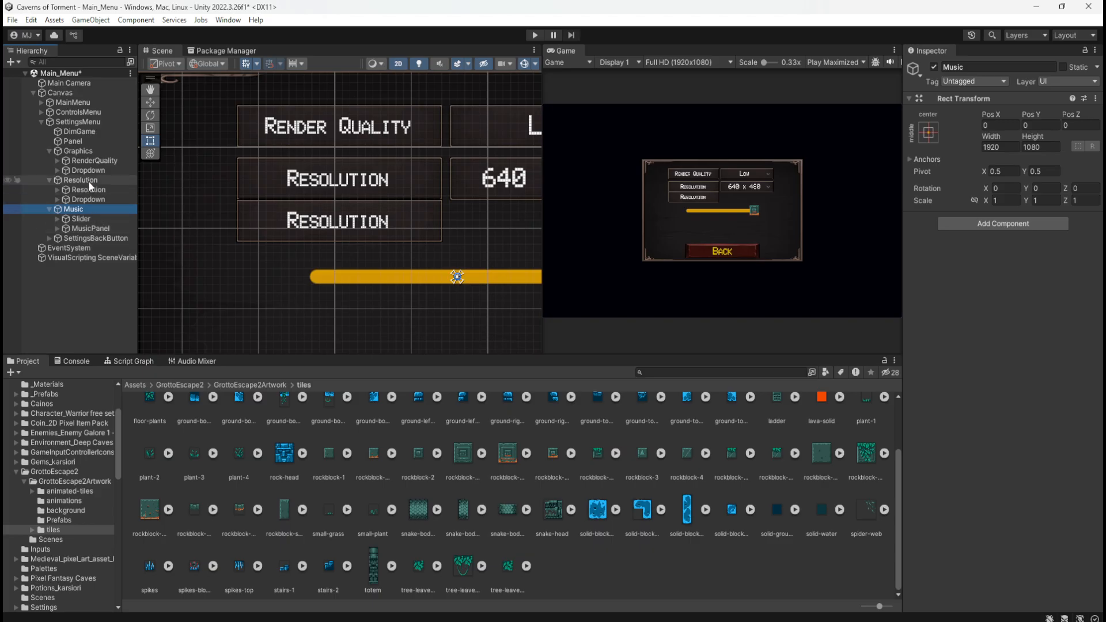
# Compare the transform components and scene placement of the Music group, its Slider and MusicPanel
pyautogui.click(81, 221)
pyautogui.click(81, 227)
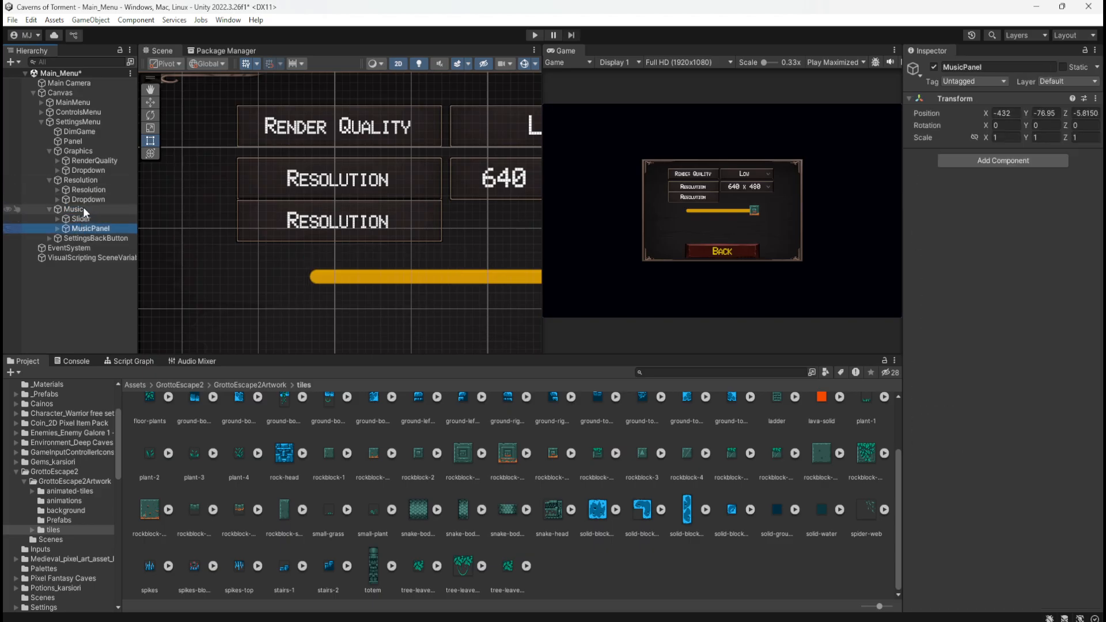
pyautogui.click(83, 208)
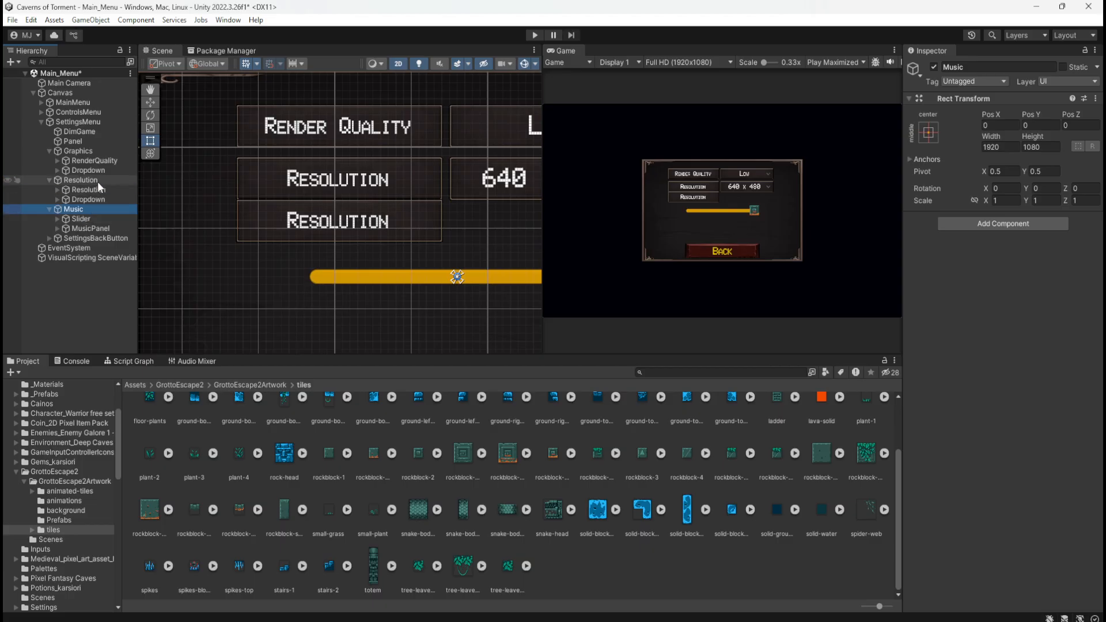
pyautogui.click(78, 219)
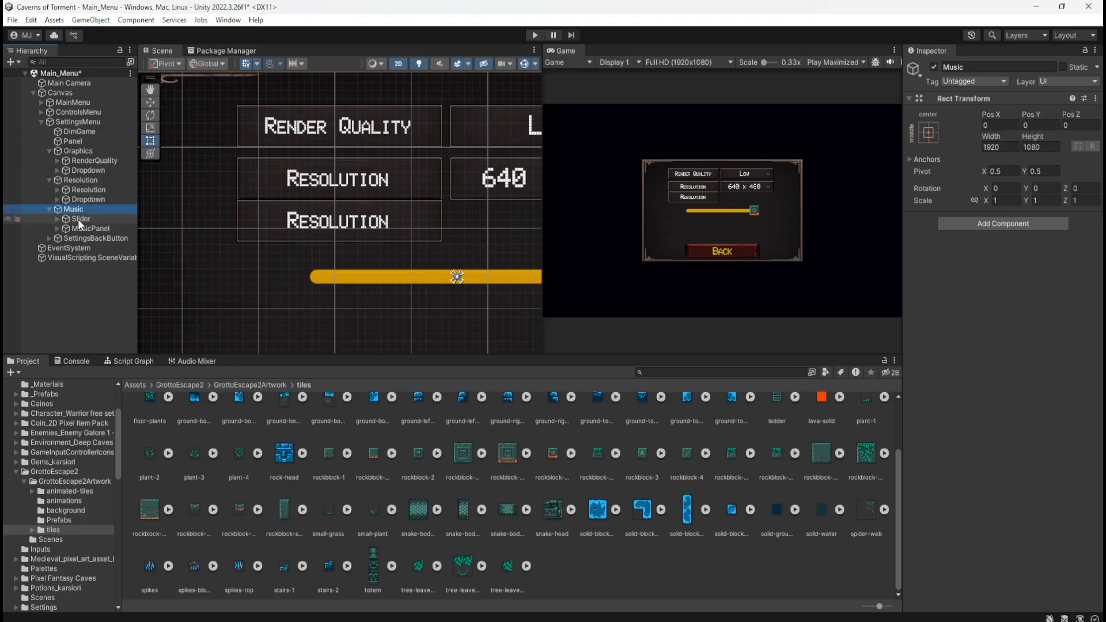
pyautogui.click(83, 229)
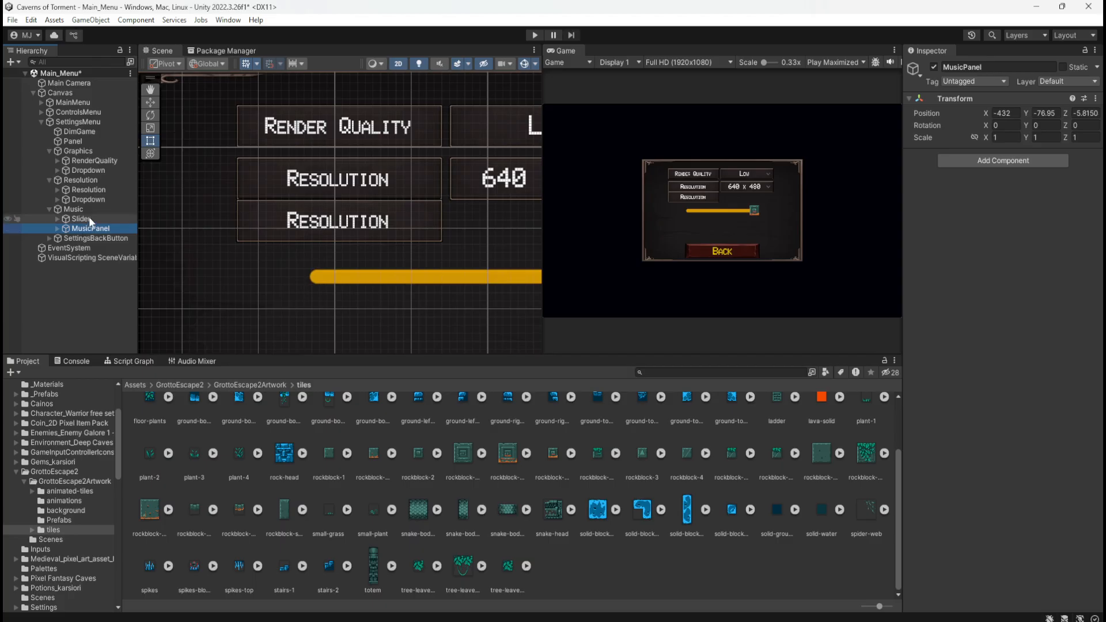
pyautogui.click(90, 218)
pyautogui.scroll(-6, 246, 247)
pyautogui.scroll(-2, 248, 245)
pyautogui.scroll(6, 467, 320)
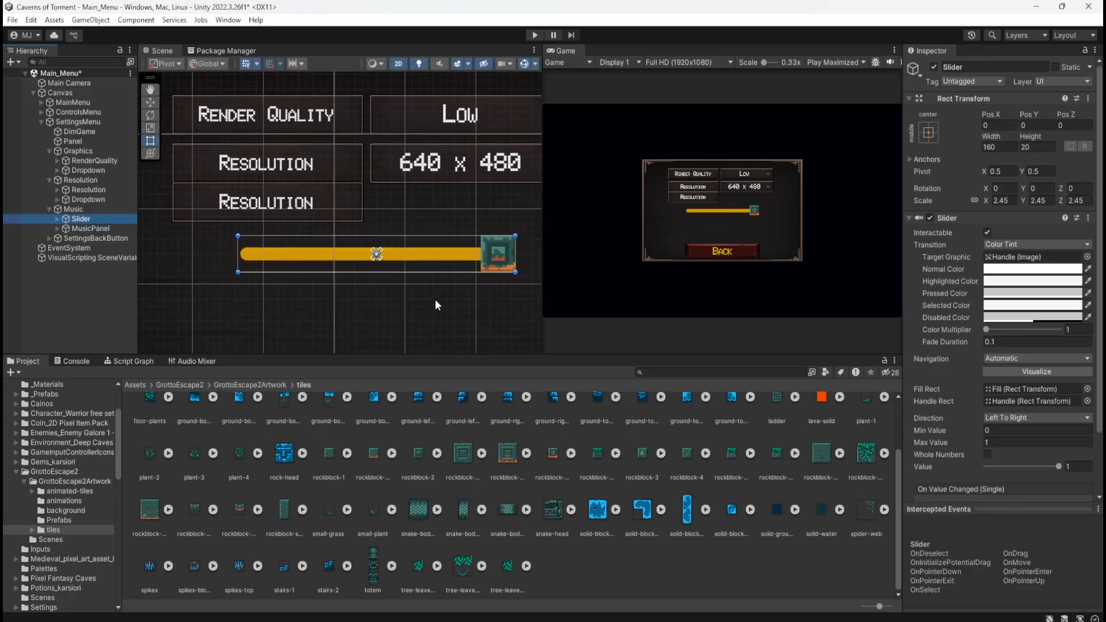
pyautogui.click(85, 229)
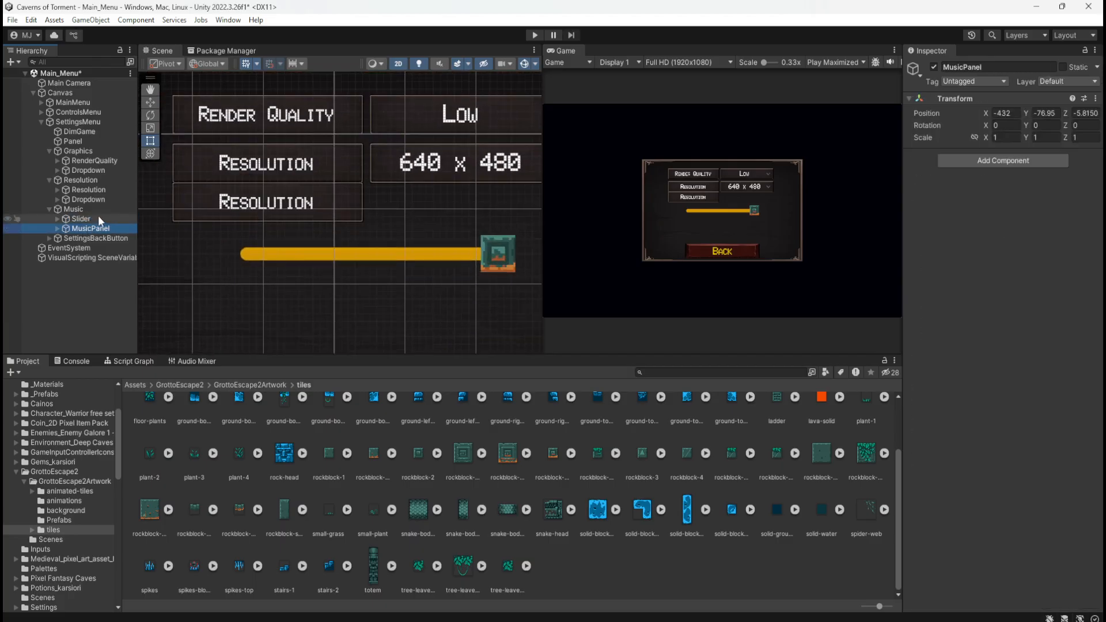
pyautogui.click(98, 218)
pyautogui.click(102, 209)
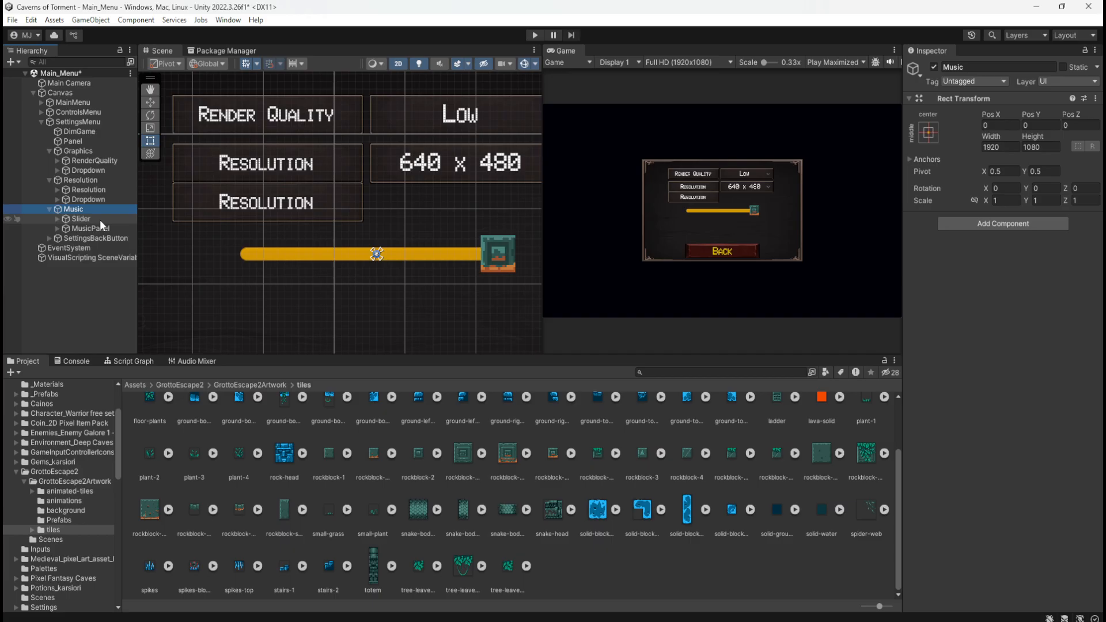
pyautogui.click(99, 219)
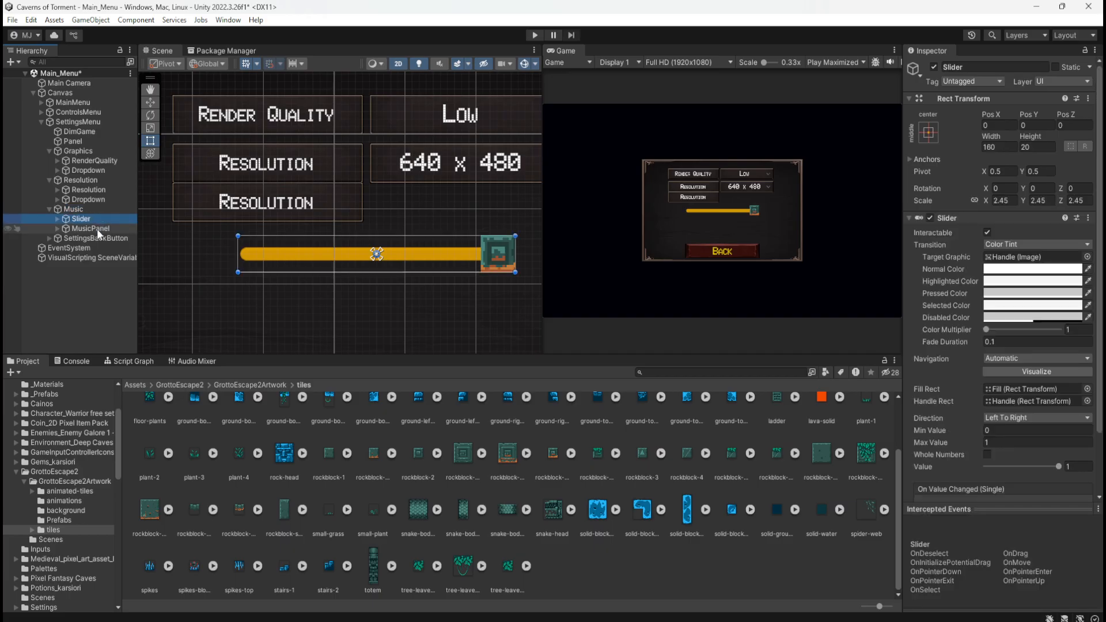
pyautogui.scroll(-3, 955, 446)
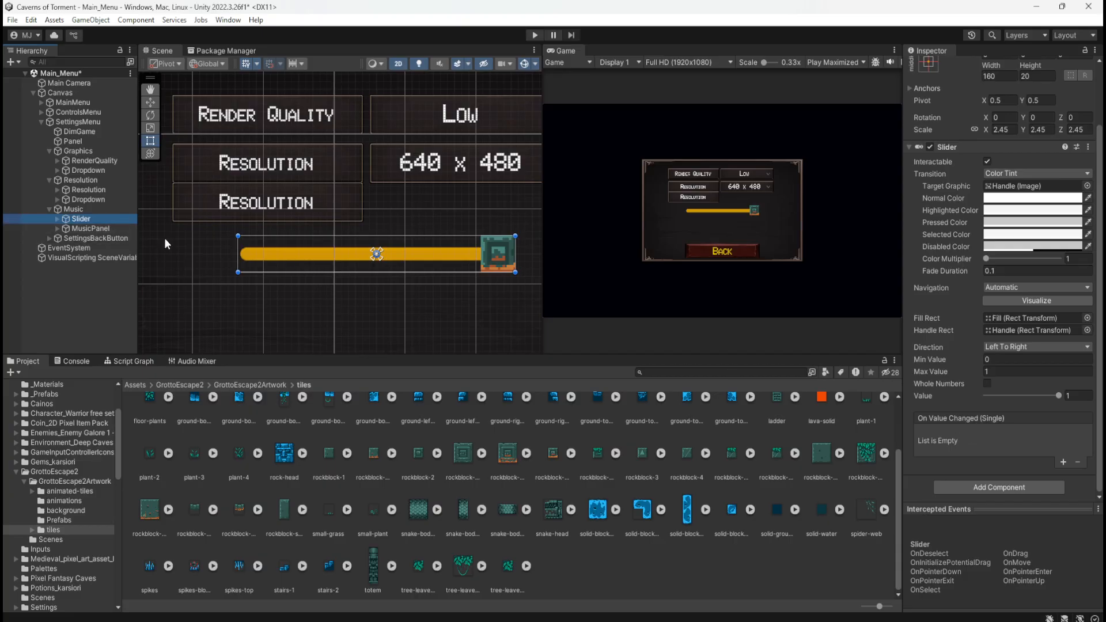
pyautogui.doubleClick(74, 209)
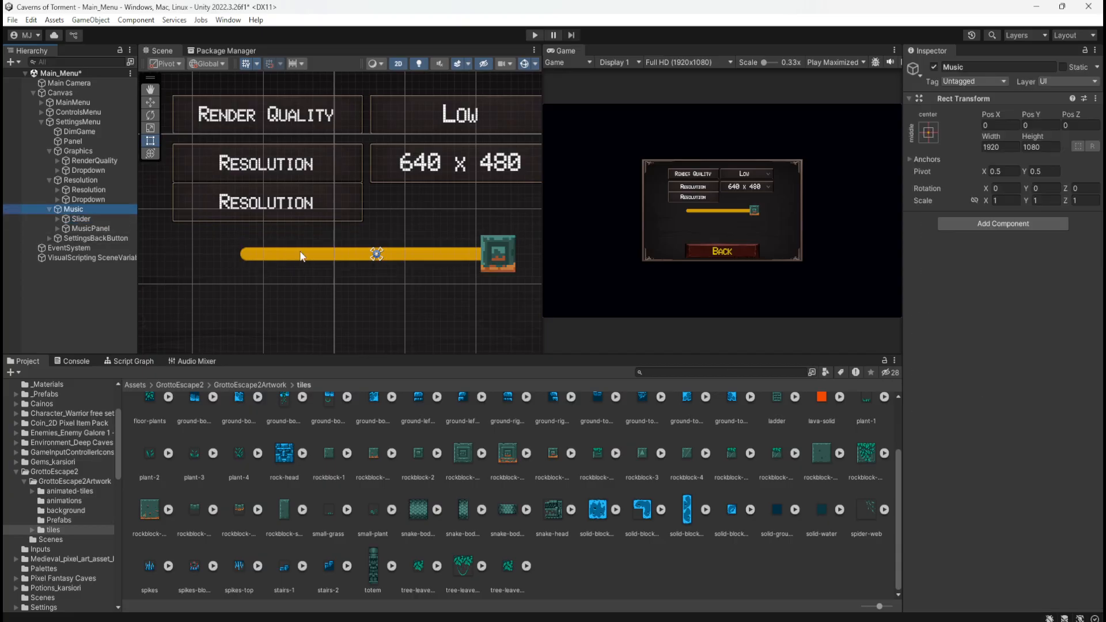
pyautogui.click(84, 220)
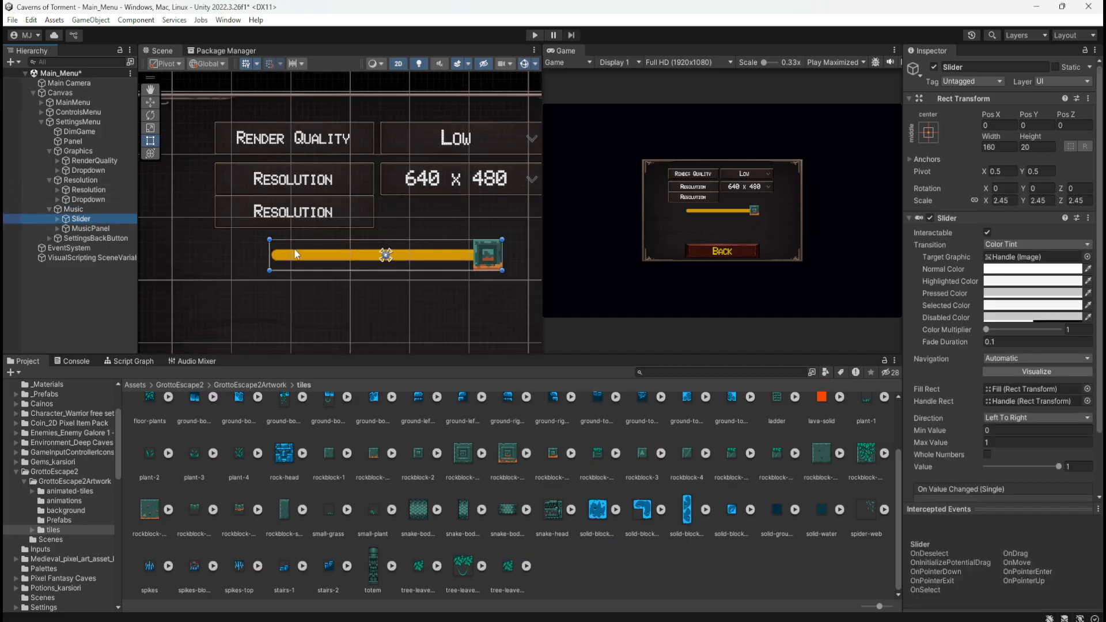
pyautogui.click(81, 228)
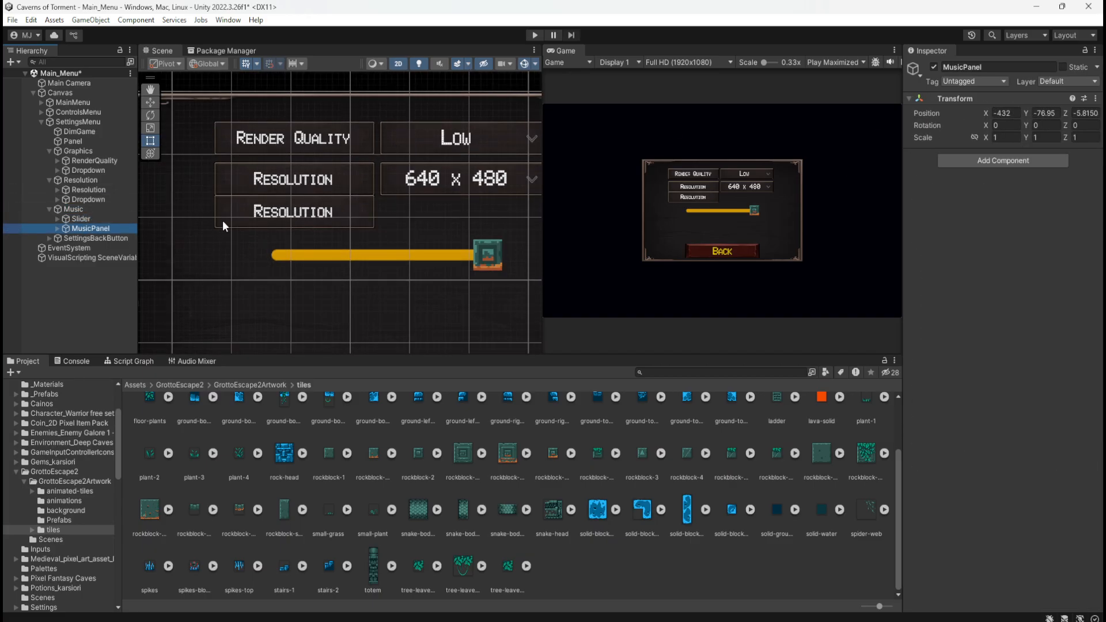
pyautogui.scroll(1, 222, 220)
pyautogui.press('w')
pyautogui.scroll(2, 455, 263)
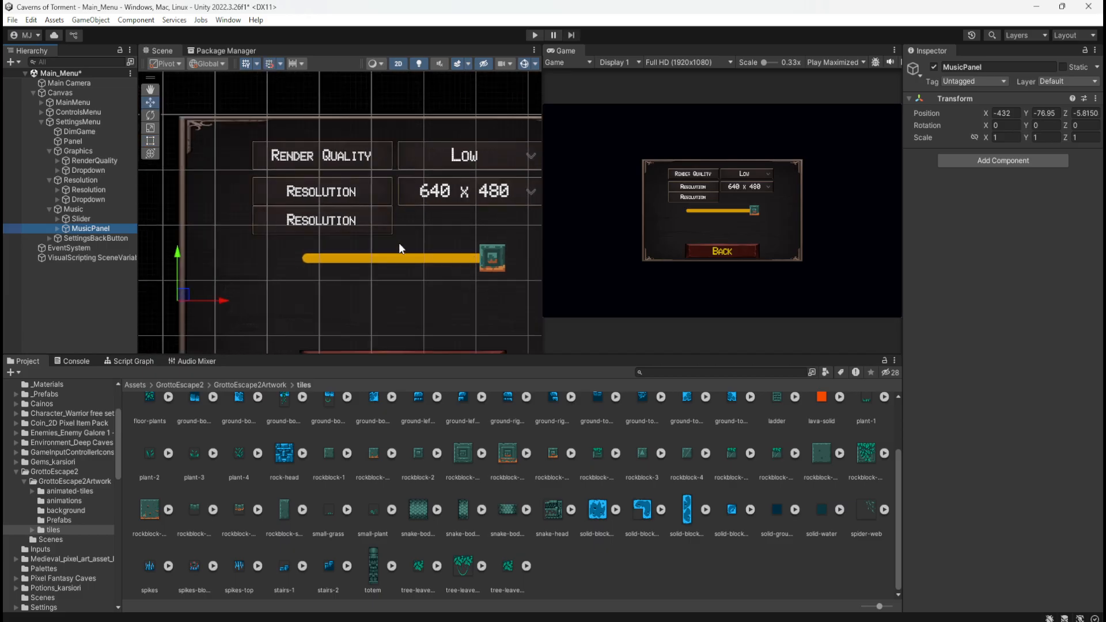
pyautogui.scroll(3, 273, 240)
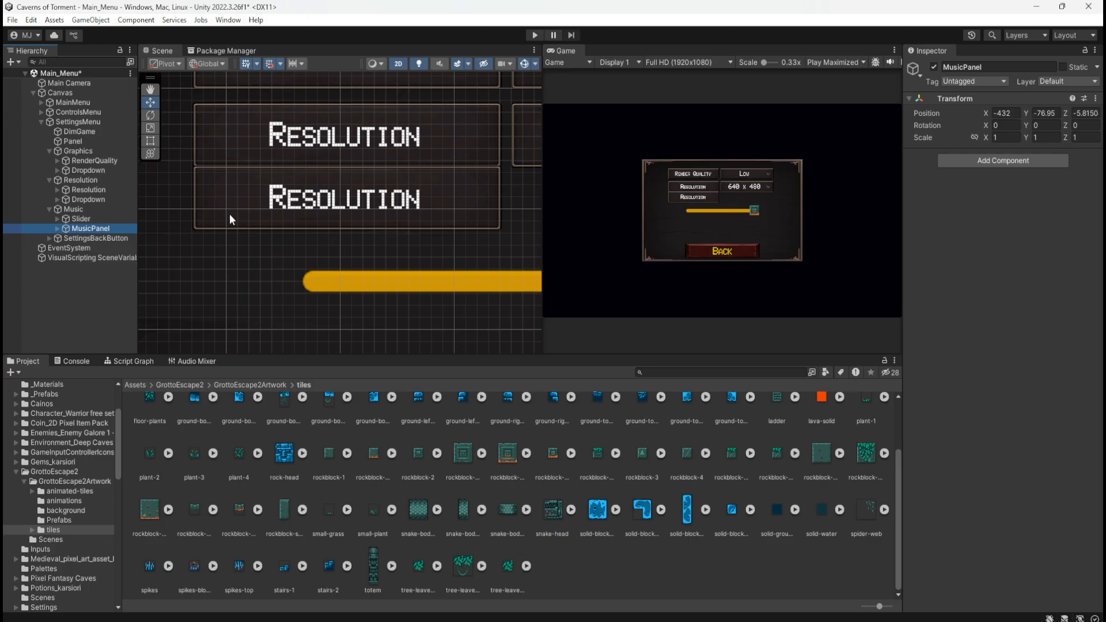
# Check the Rect Transform positions of the Music, Resolution and Graphics groups, and try a Y position of -25.5 on MusicPanel
pyautogui.click(88, 208)
pyautogui.scroll(-1, 319, 237)
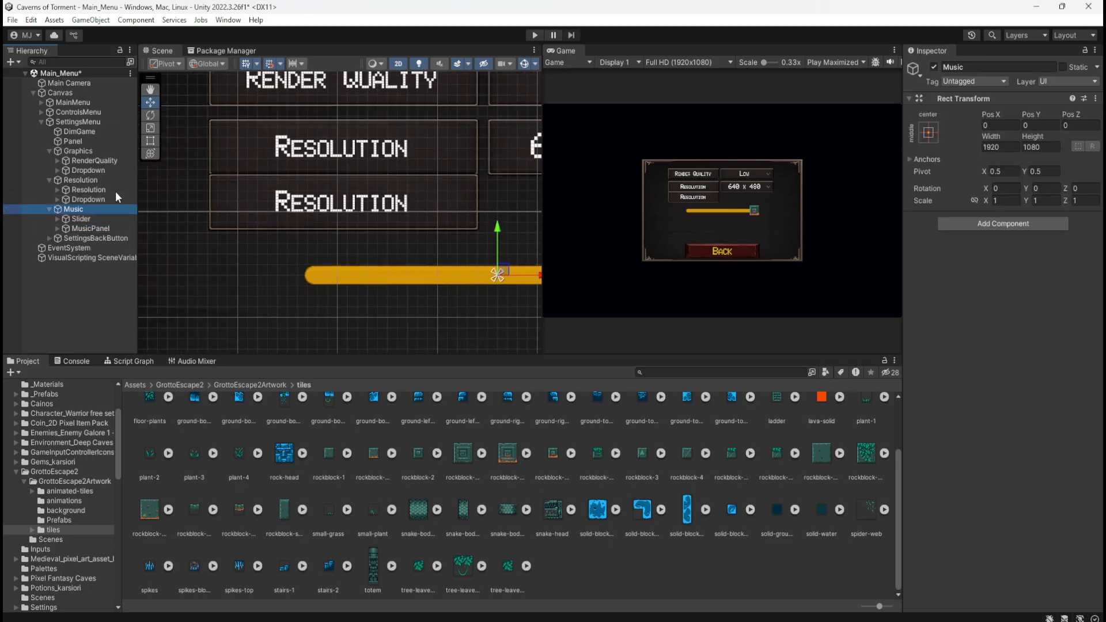
pyautogui.click(80, 180)
pyautogui.click(88, 151)
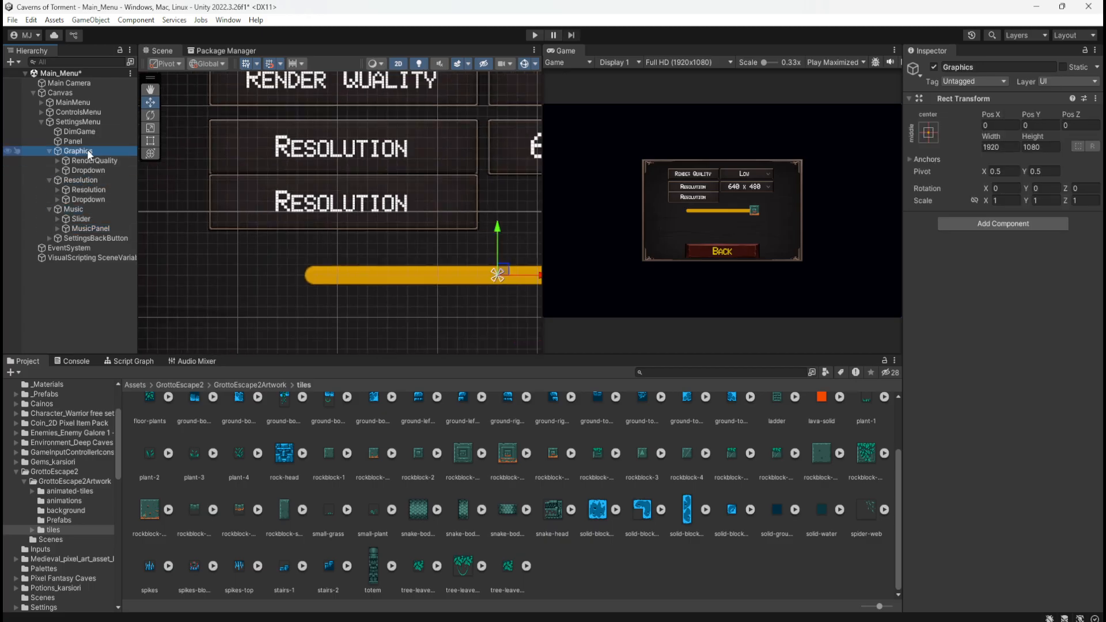
pyautogui.click(85, 179)
pyautogui.click(74, 209)
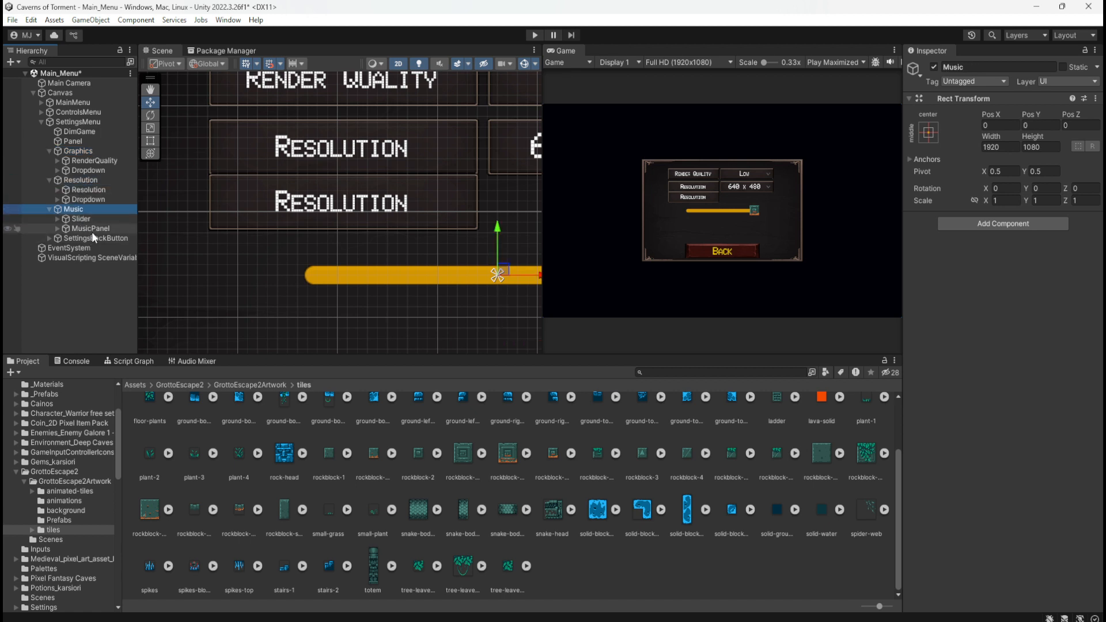
pyautogui.click(91, 229)
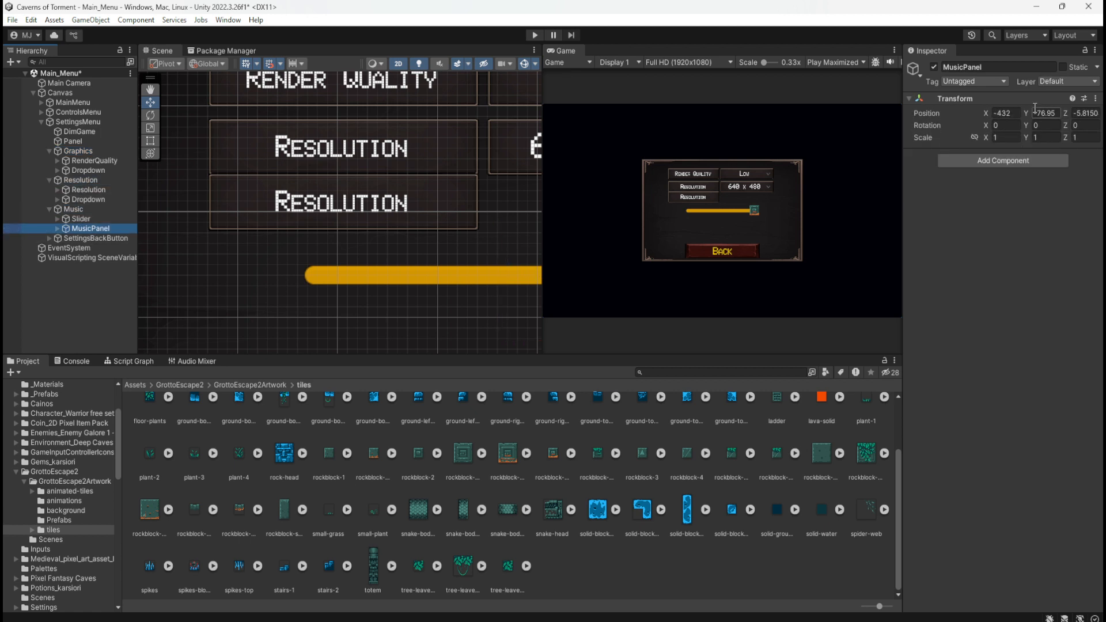
pyautogui.moveTo(1028, 111); pyautogui.dragTo(95, 125)
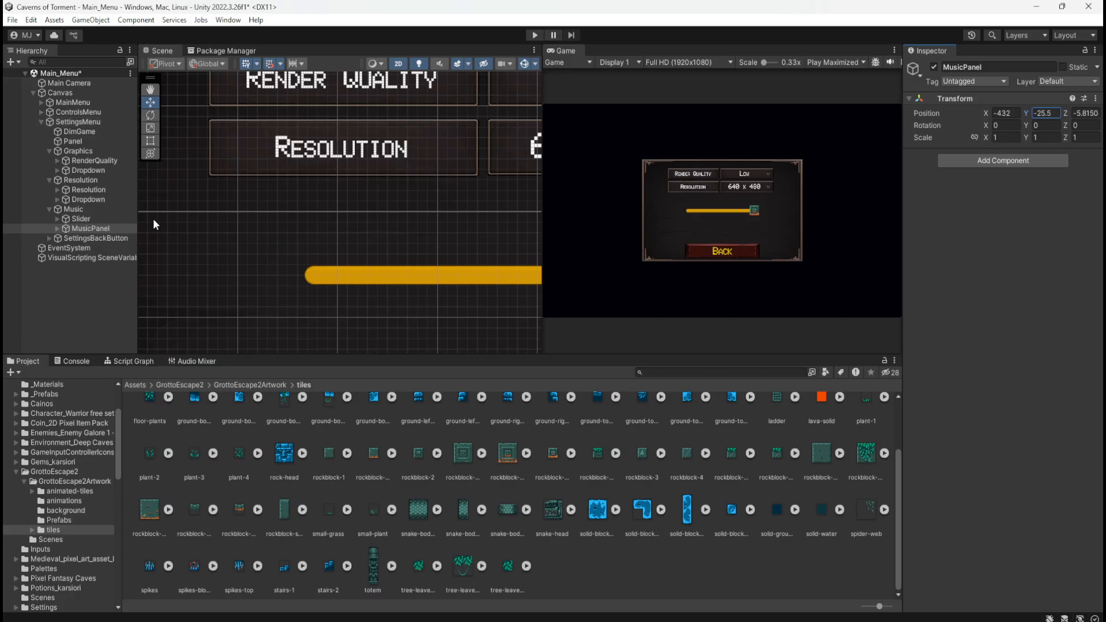
# Set MusicPanel's Y position to -90.5, using the Resolution group's offset as reference, so its label sits below the Resolution row
pyautogui.click(90, 178)
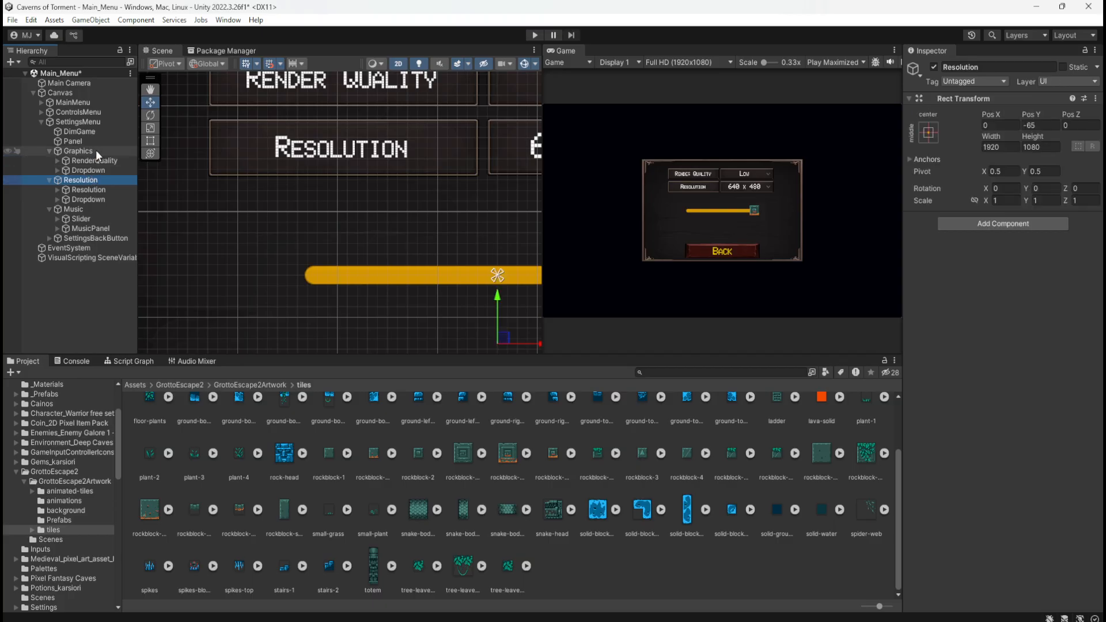
pyautogui.moveTo(95, 149); pyautogui.dragTo(105, 179)
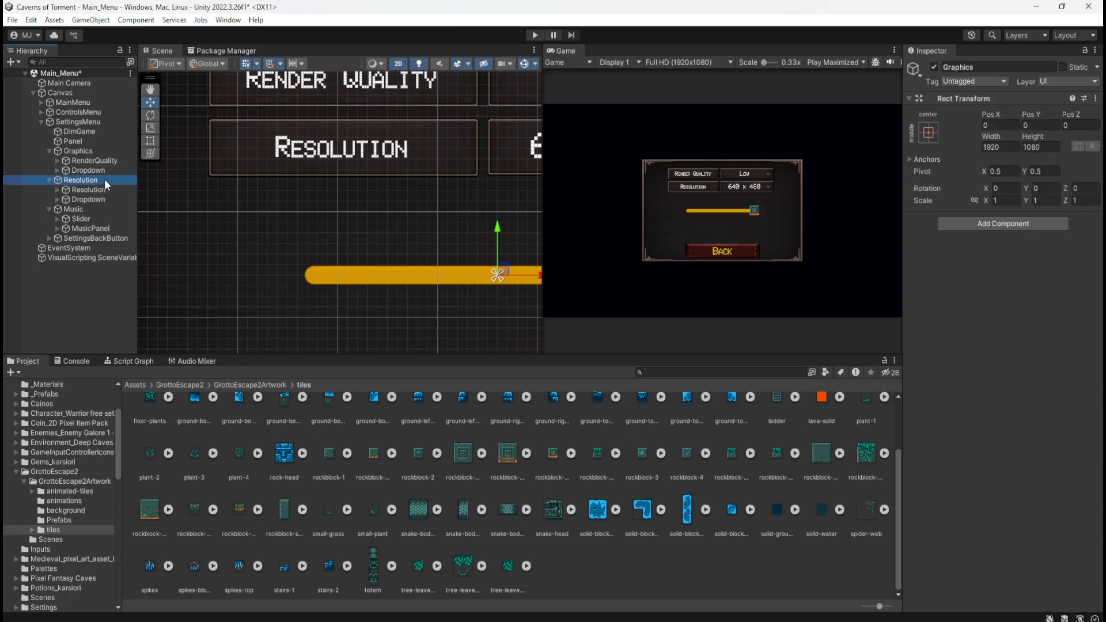
pyautogui.click(84, 209)
pyautogui.click(88, 230)
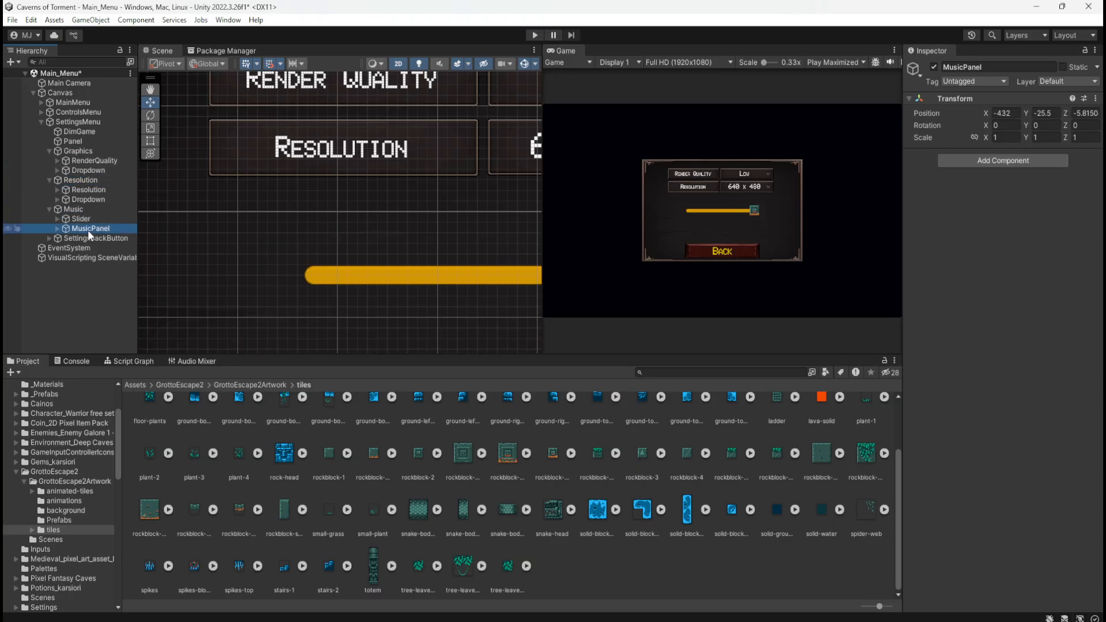
pyautogui.click(1026, 114)
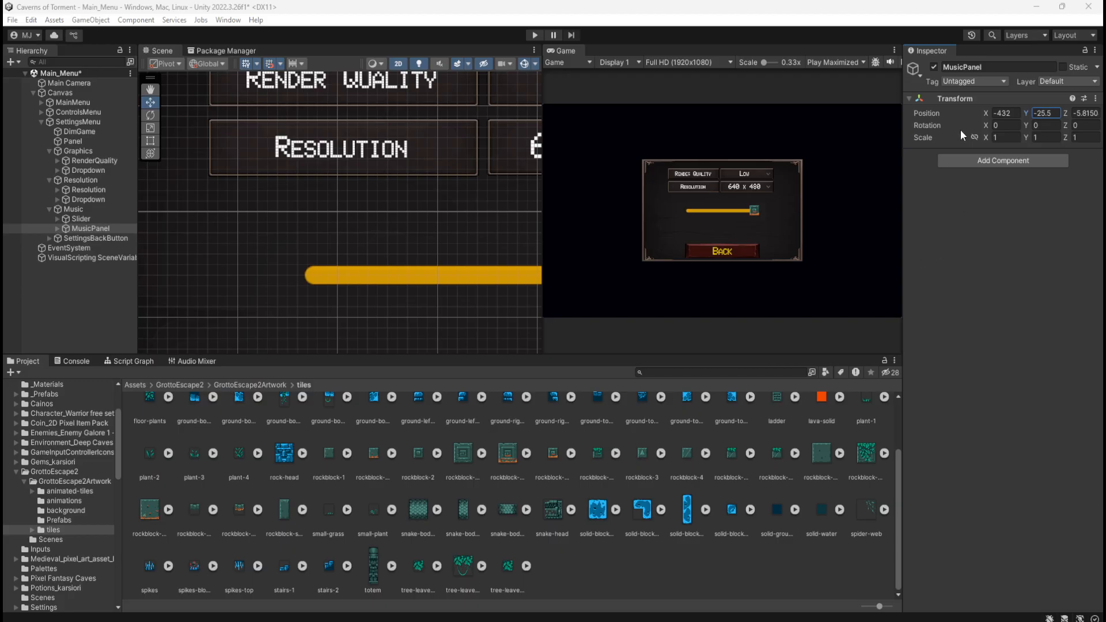
pyautogui.moveTo(1052, 110)
pyautogui.mouseDown()
pyautogui.moveTo(1035, 112)
pyautogui.moveTo(1046, 115)
pyautogui.mouseUp()
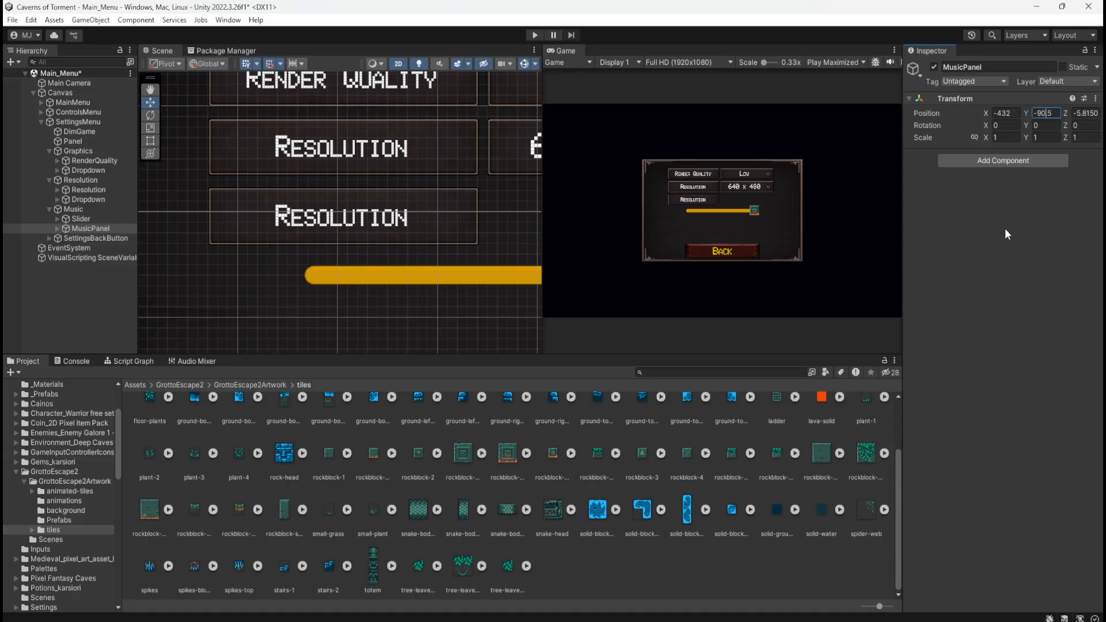
pyautogui.scroll(-4, 342, 220)
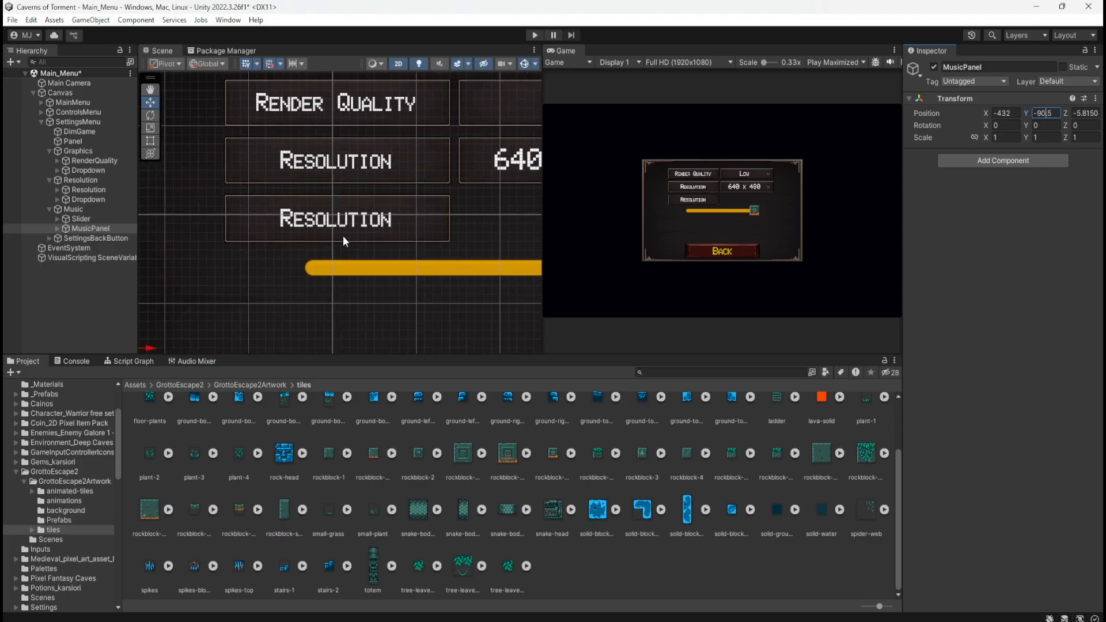
# Change the text of the label inside MusicPanel's Info object to "Music Volume"
pyautogui.click(67, 228)
pyautogui.click(57, 229)
pyautogui.click(85, 238)
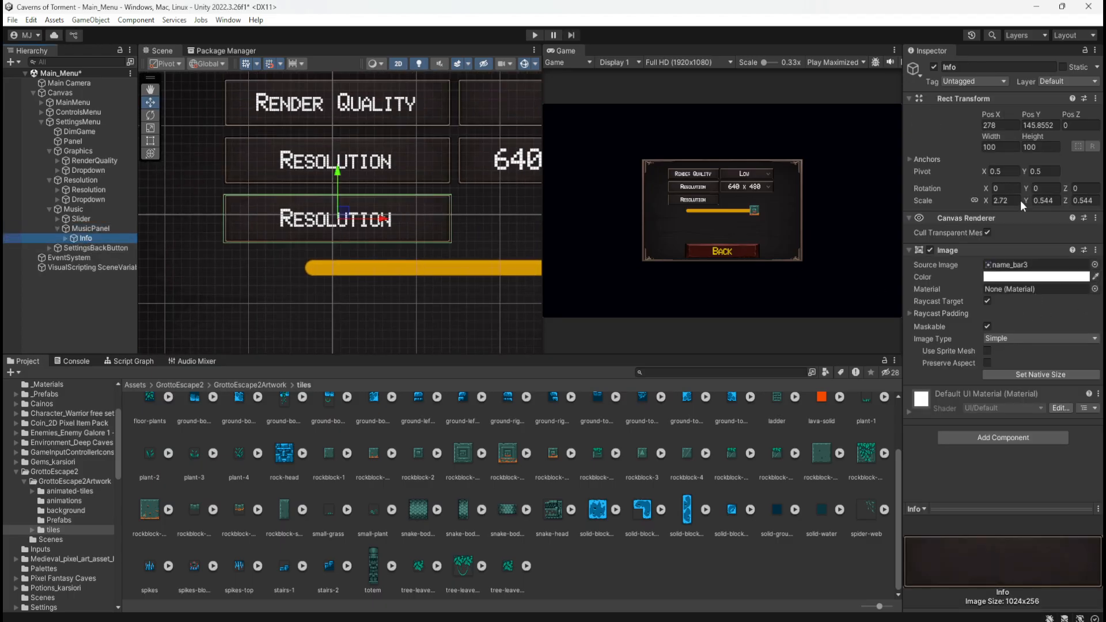
pyautogui.click(66, 237)
pyautogui.click(100, 256)
pyautogui.click(106, 247)
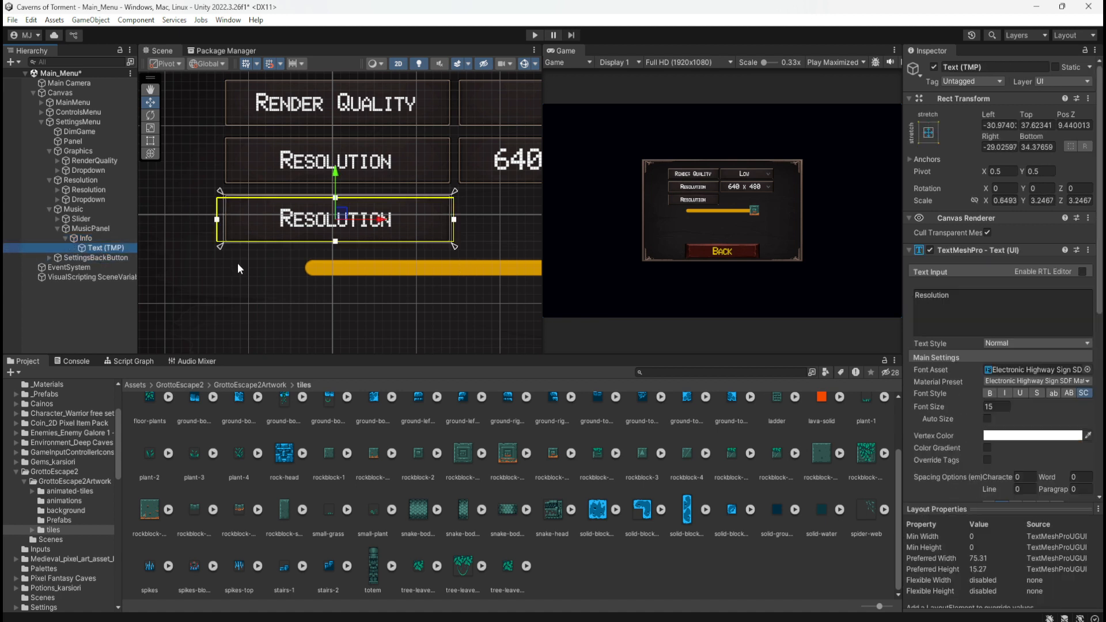
pyautogui.click(1002, 300)
pyautogui.write('Mu')
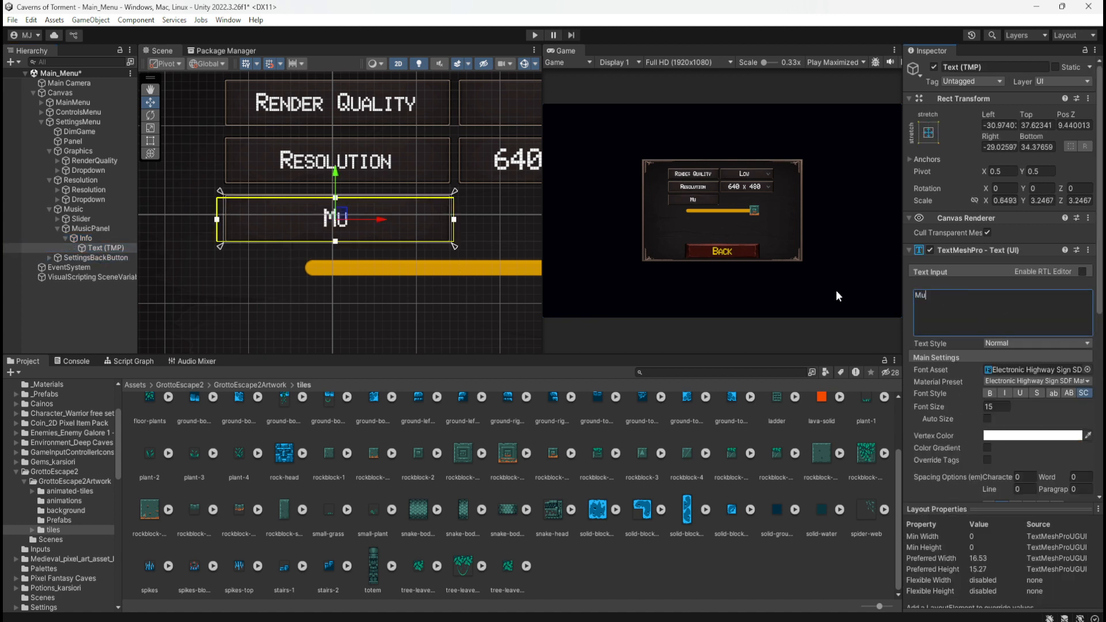
pyautogui.write('sic Vo')
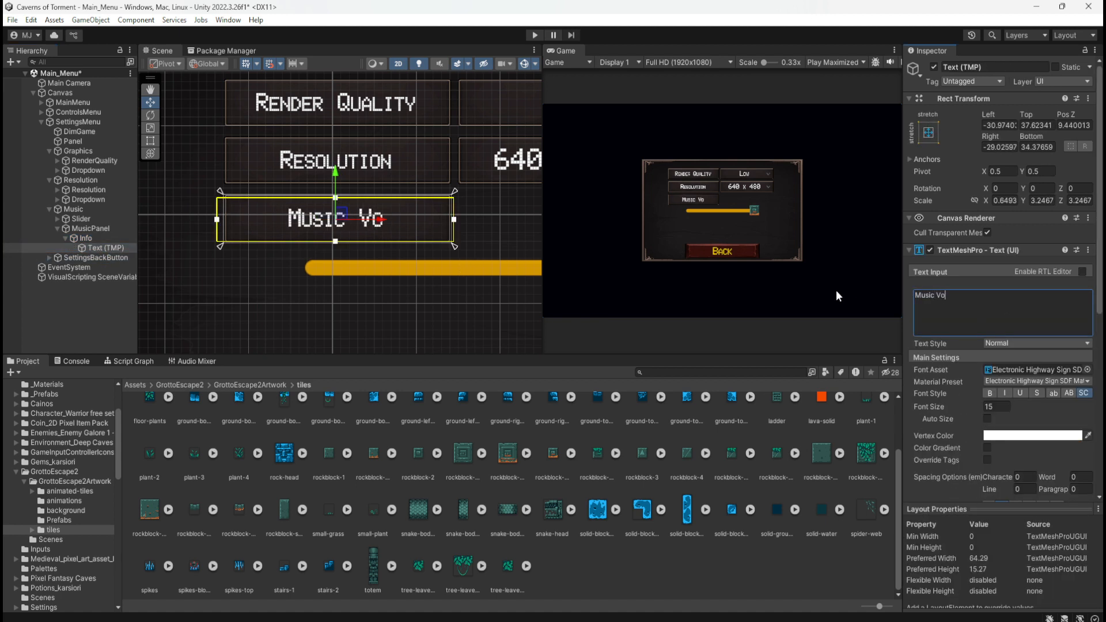
pyautogui.write('l.')
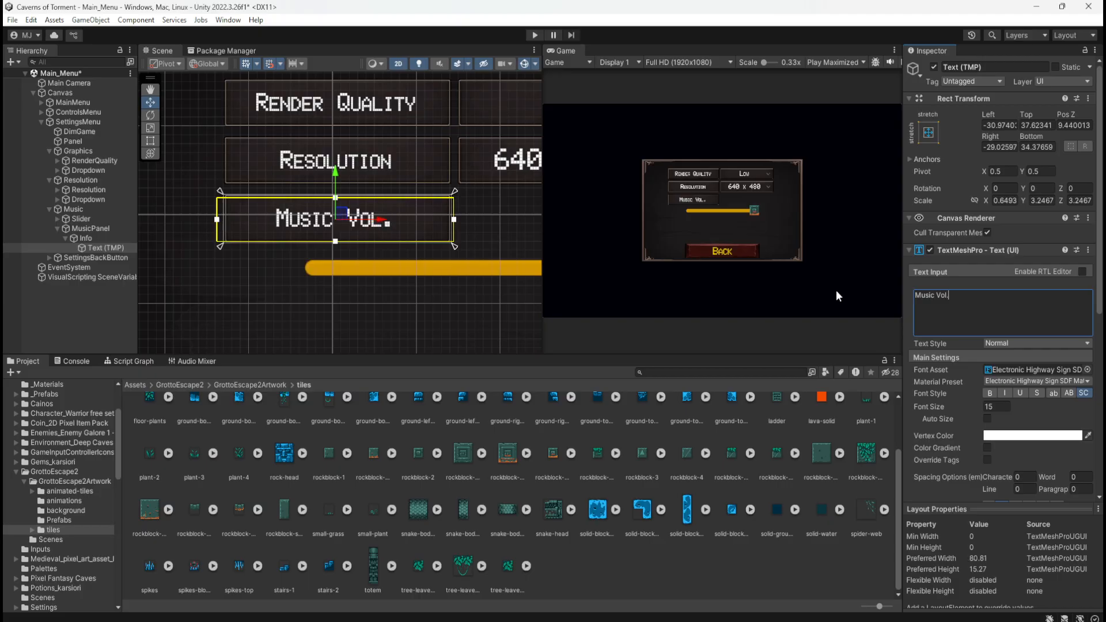
pyautogui.press('BackSpace')
pyautogui.write('ume')
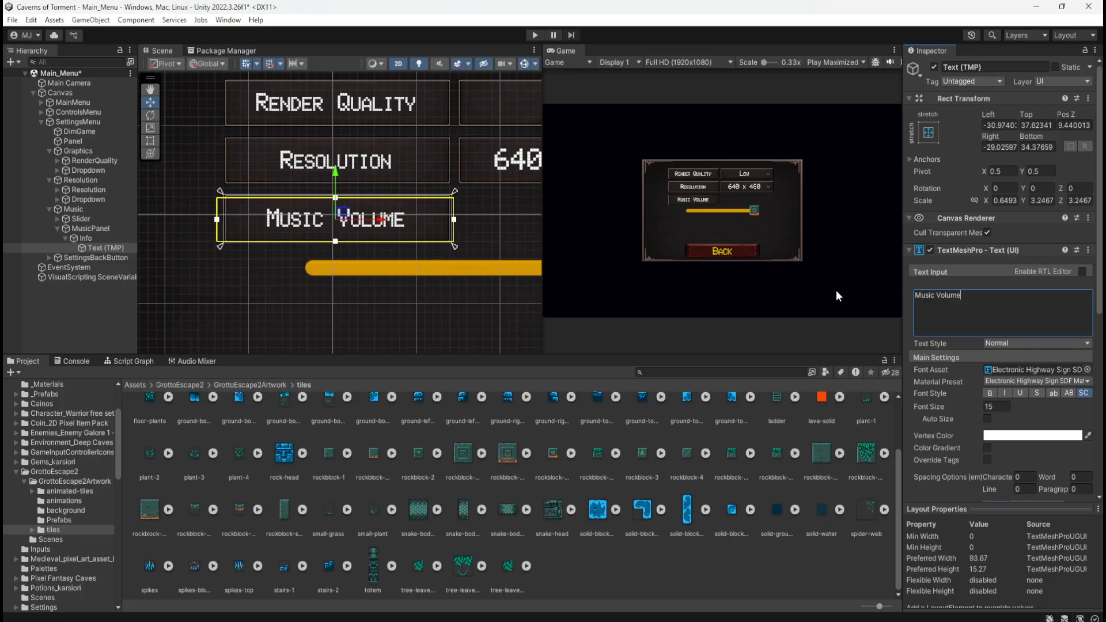
# Collapse MusicPanel's children and reorder MusicPanel above Slider within the Music group
pyautogui.scroll(-3, 249, 247)
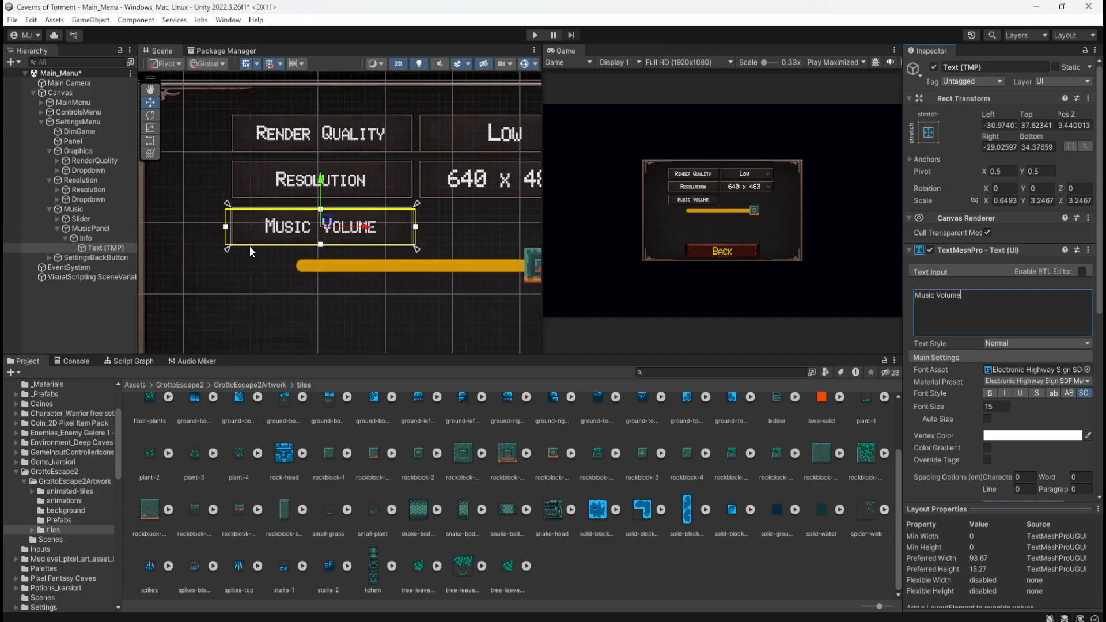
pyautogui.click(66, 236)
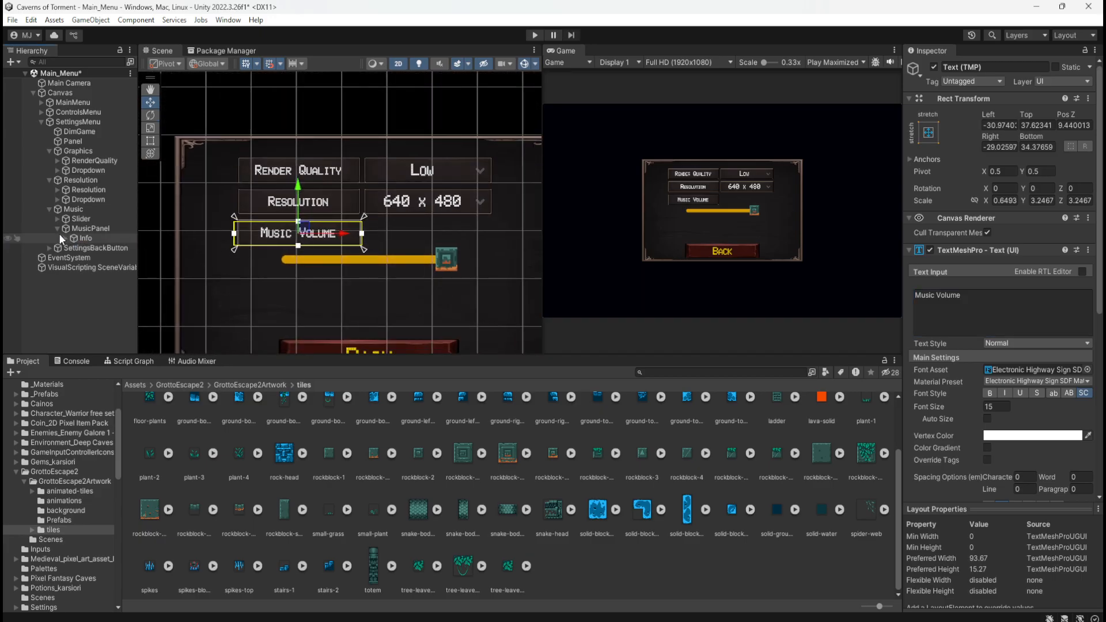
pyautogui.click(58, 230)
pyautogui.moveTo(76, 228); pyautogui.dragTo(75, 220)
# Move the music Slider up beside the Music Volume label, to about X 185, Y 58
pyautogui.click(81, 228)
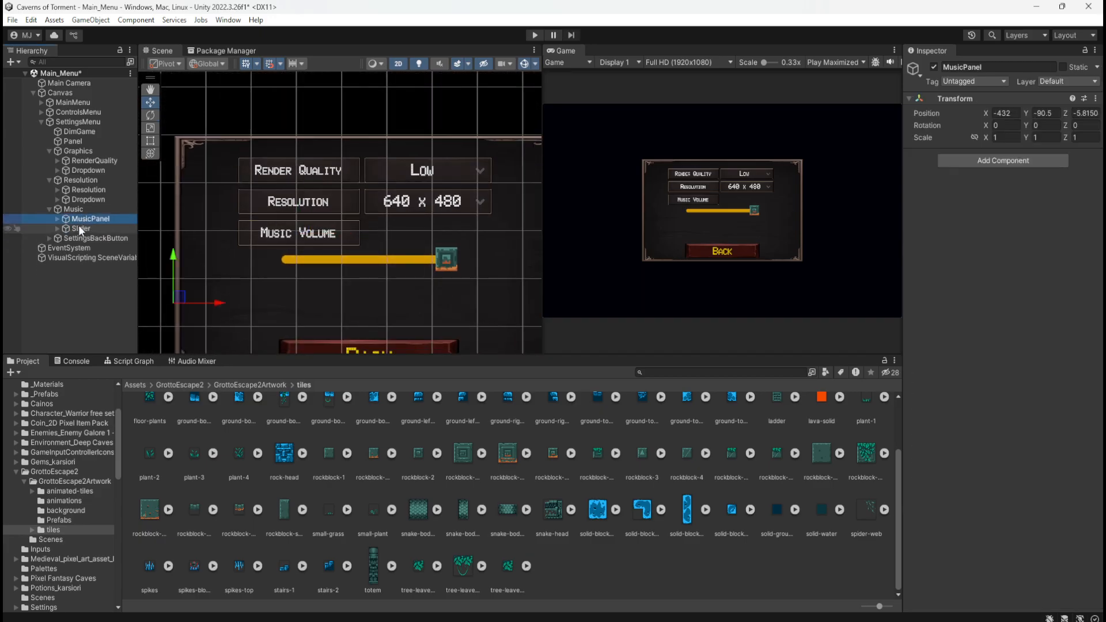
pyautogui.scroll(5, 421, 263)
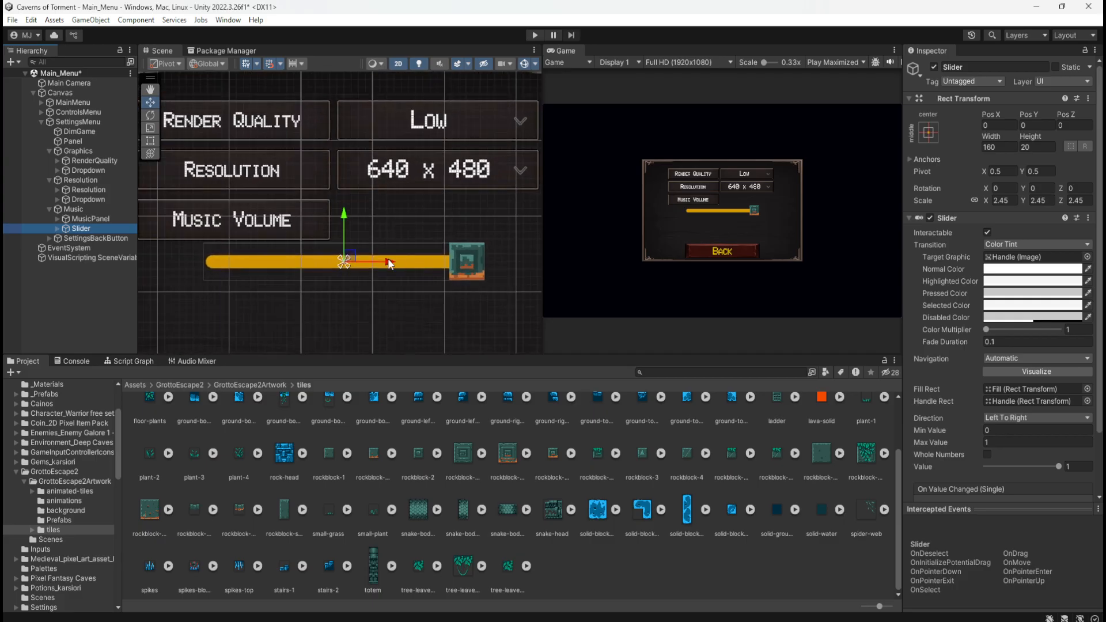
pyautogui.moveTo(350, 263); pyautogui.dragTo(499, 210)
pyautogui.scroll(-8, 498, 208)
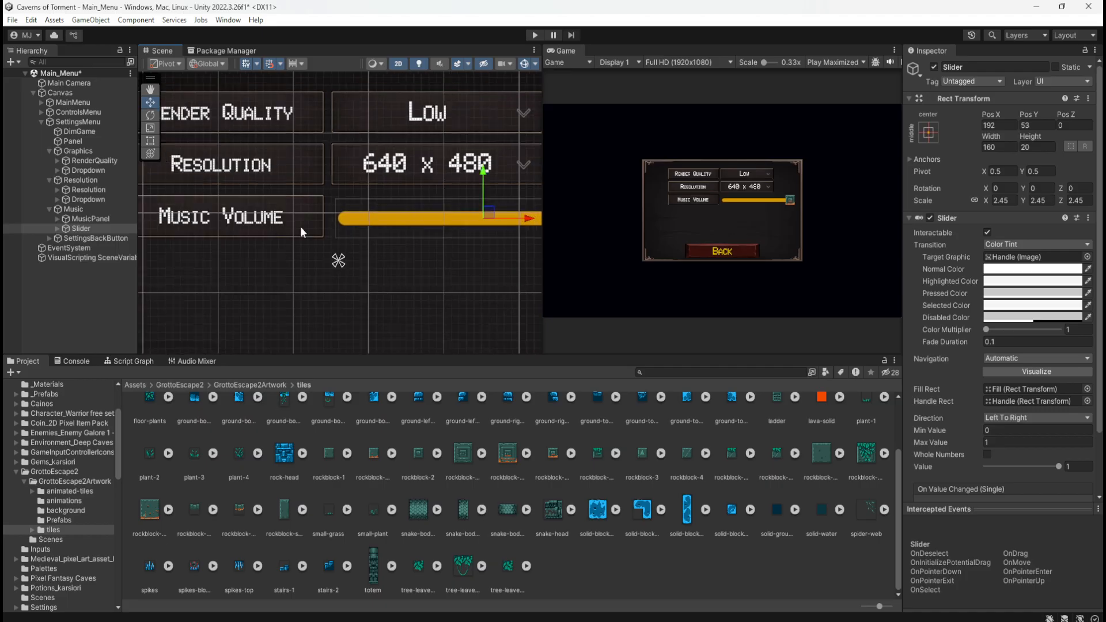
pyautogui.scroll(1, 414, 296)
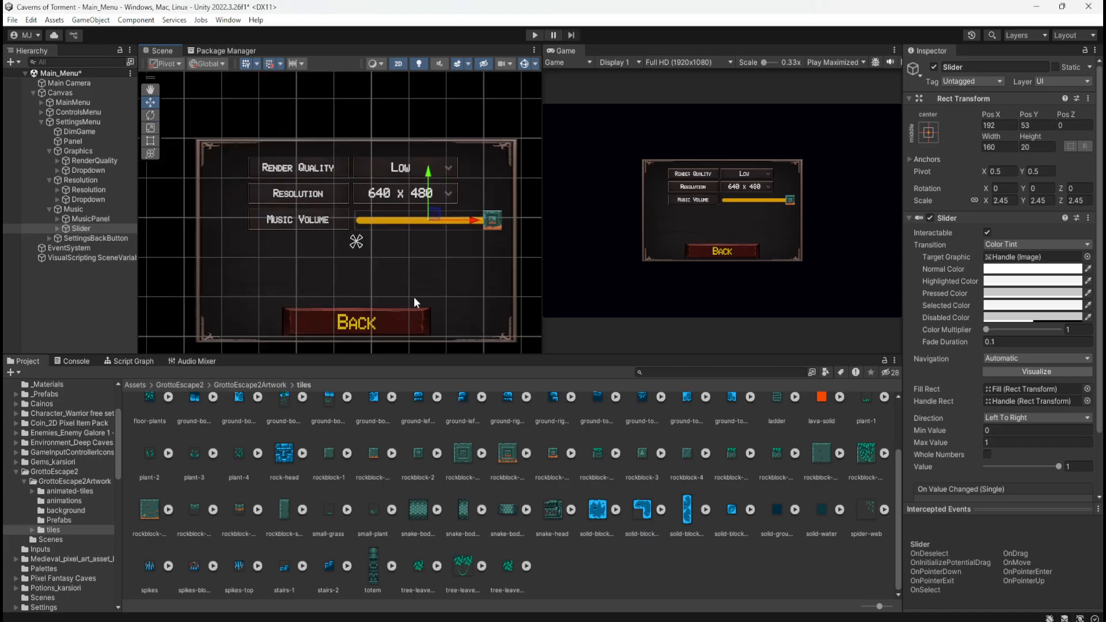
pyautogui.scroll(1, 499, 258)
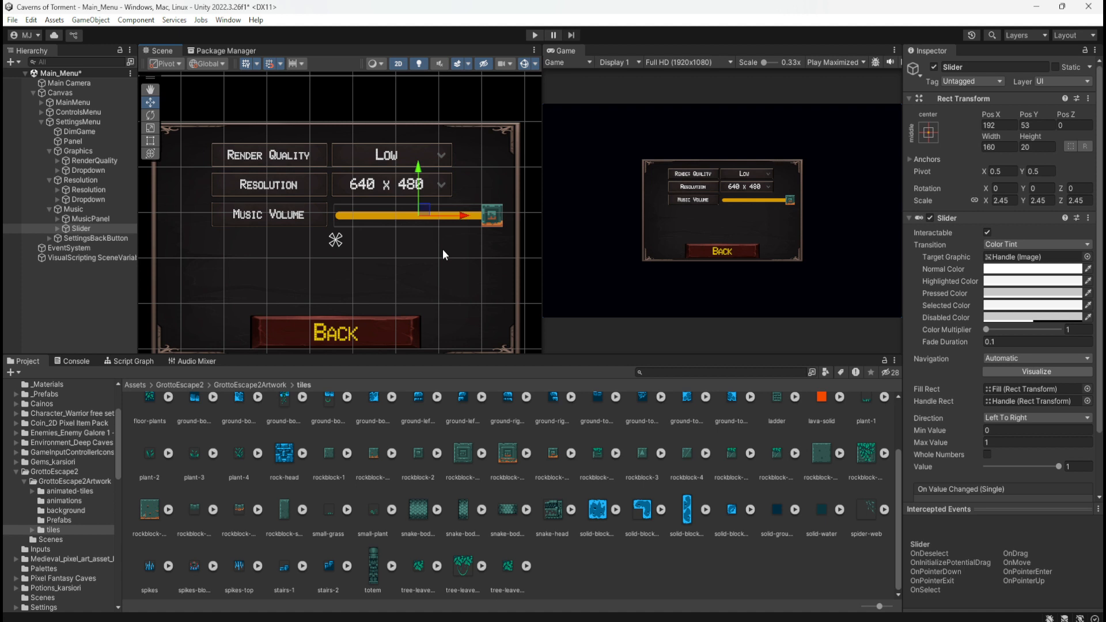
pyautogui.moveTo(422, 215); pyautogui.dragTo(425, 211)
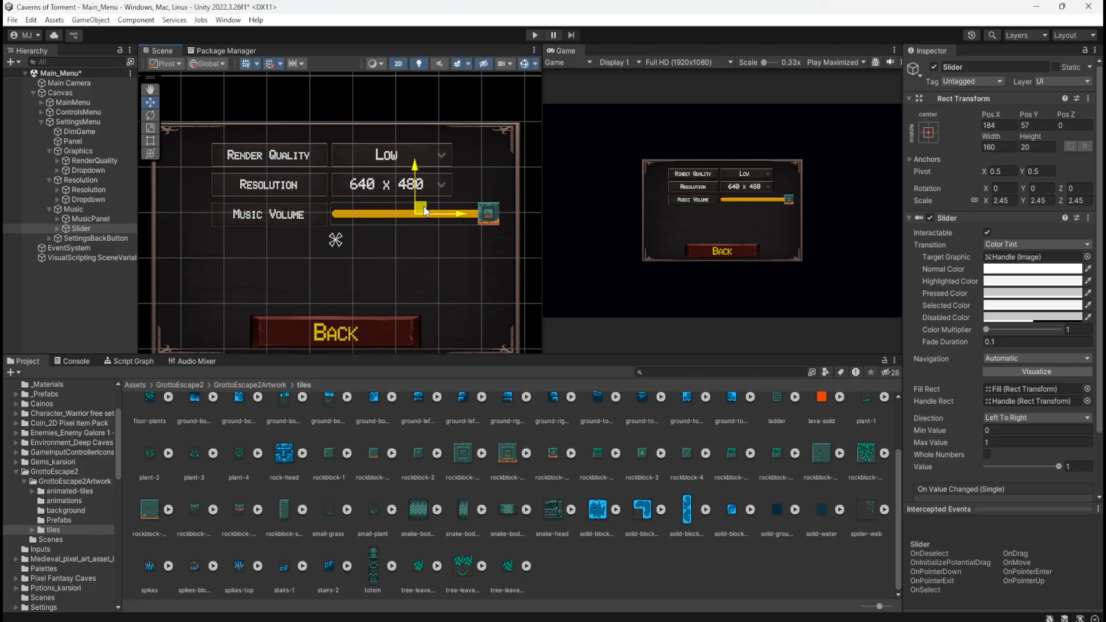
pyautogui.moveTo(425, 210); pyautogui.dragTo(425, 210)
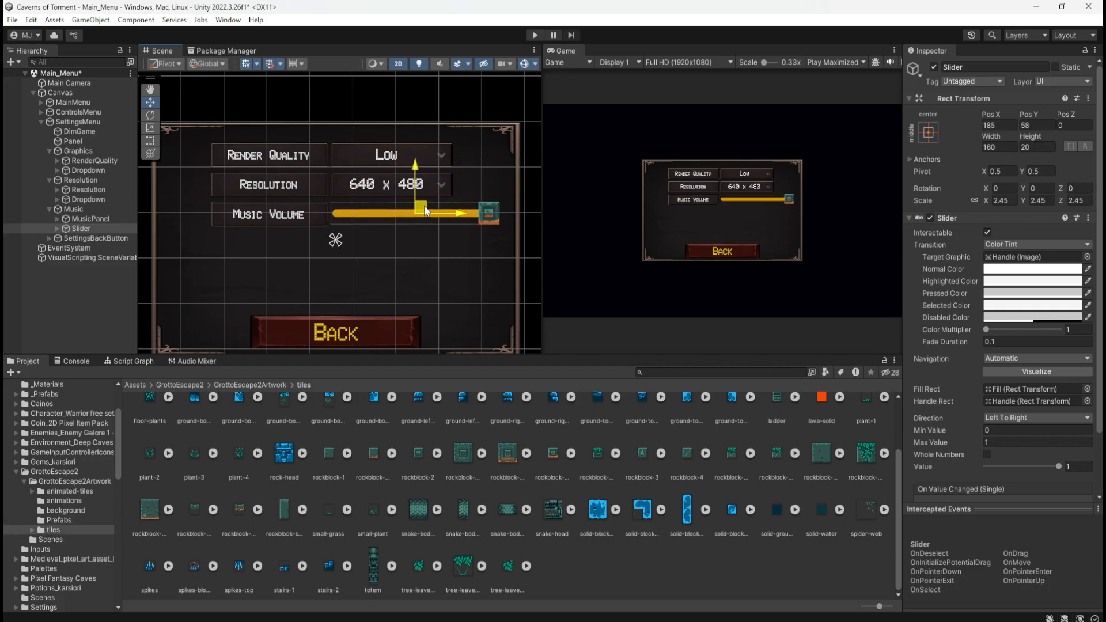
# Try a scale of 2 on all axes for the Slider and reposition it to about X 152, Y 57
pyautogui.click(992, 200)
pyautogui.write('1.1')
pyautogui.moveTo(986, 201); pyautogui.dragTo(988, 202)
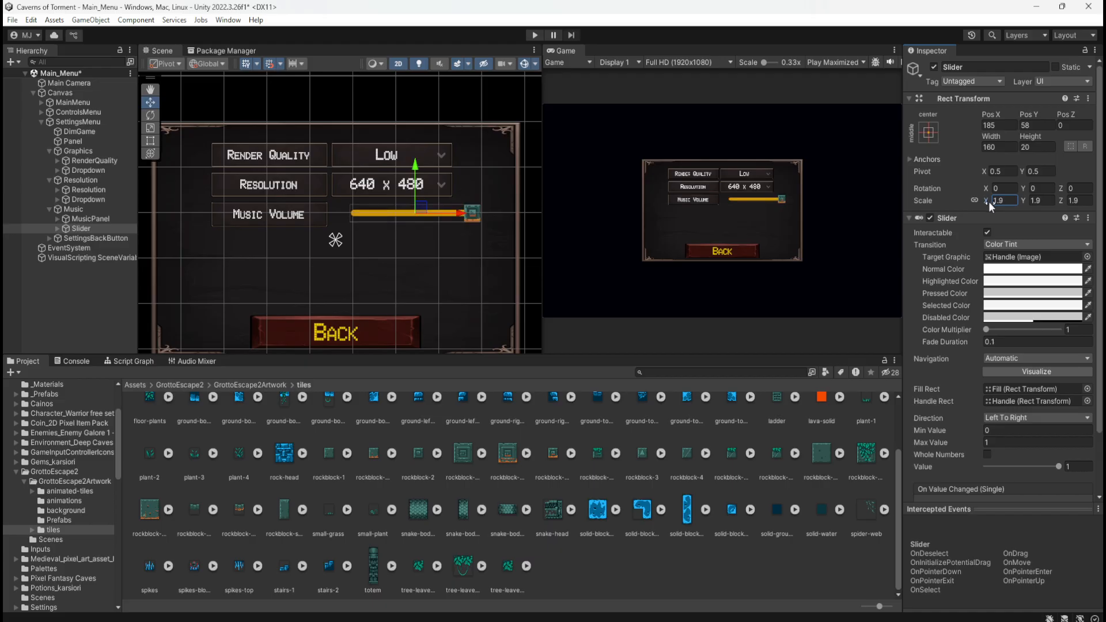
pyautogui.doubleClick(999, 200)
pyautogui.write('2')
pyautogui.scroll(1, 376, 191)
pyautogui.moveTo(436, 205); pyautogui.dragTo(412, 213)
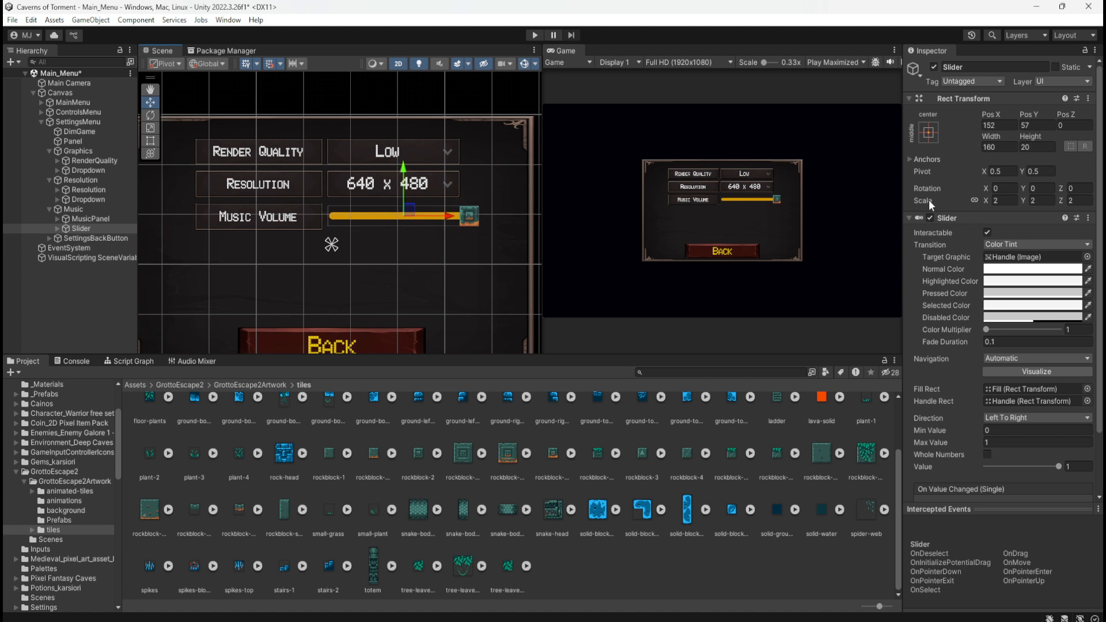
# Try a Slider scale of 1.8, move it to about X 130, Y 58, and set the scale to 1.7 on all axes
pyautogui.doubleClick(999, 201)
pyautogui.write('1.8')
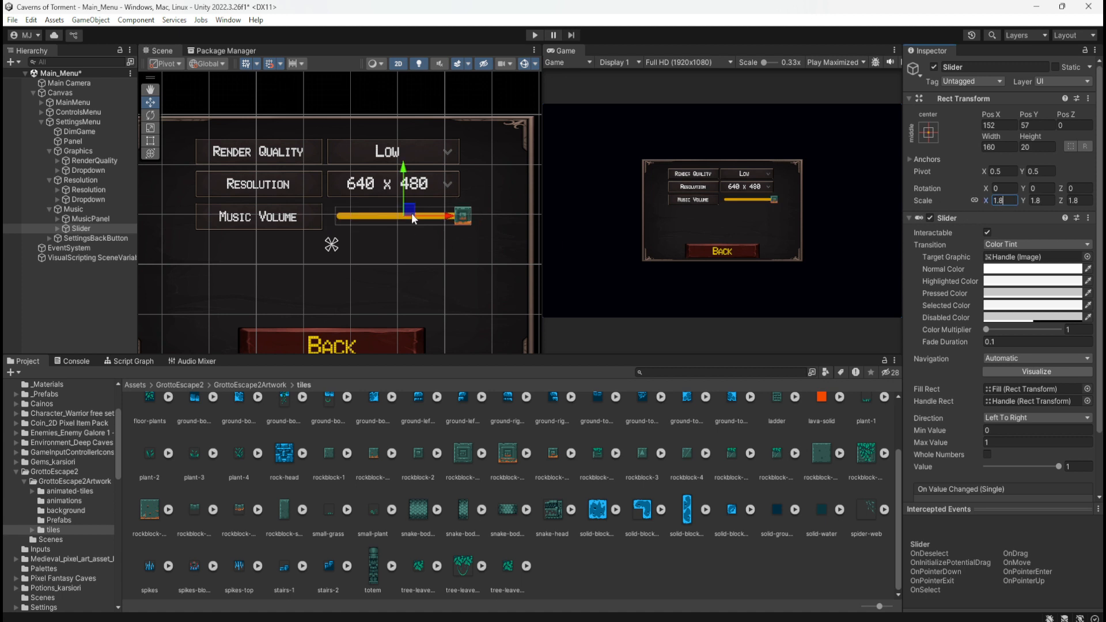
pyautogui.moveTo(412, 218); pyautogui.dragTo(402, 217)
pyautogui.doubleClick(1001, 200)
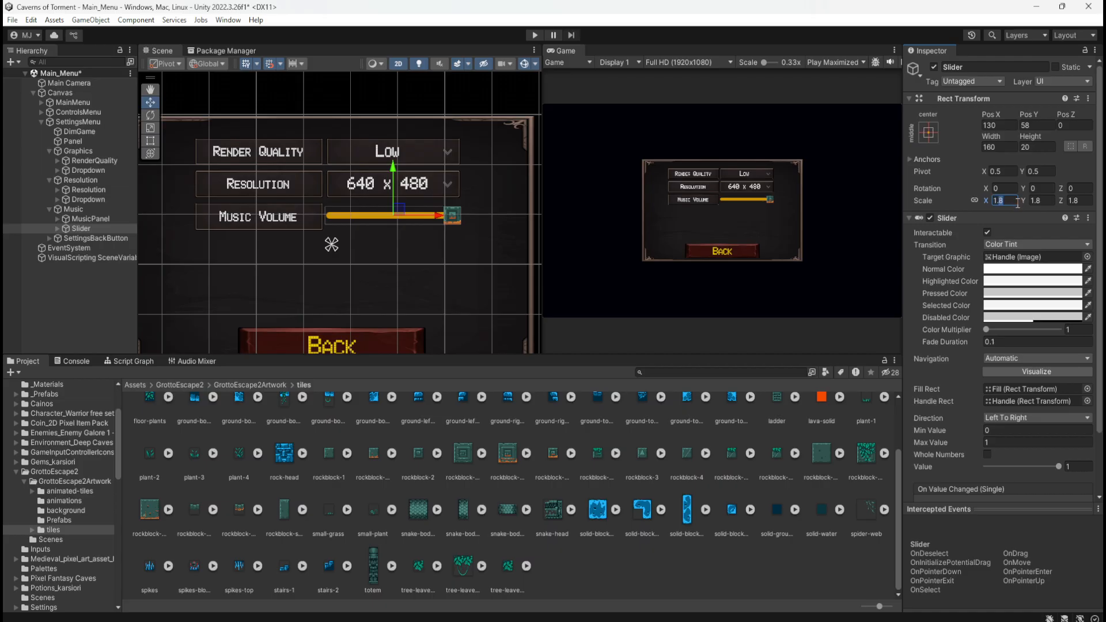
pyautogui.write('1.7')
pyautogui.press('Return')
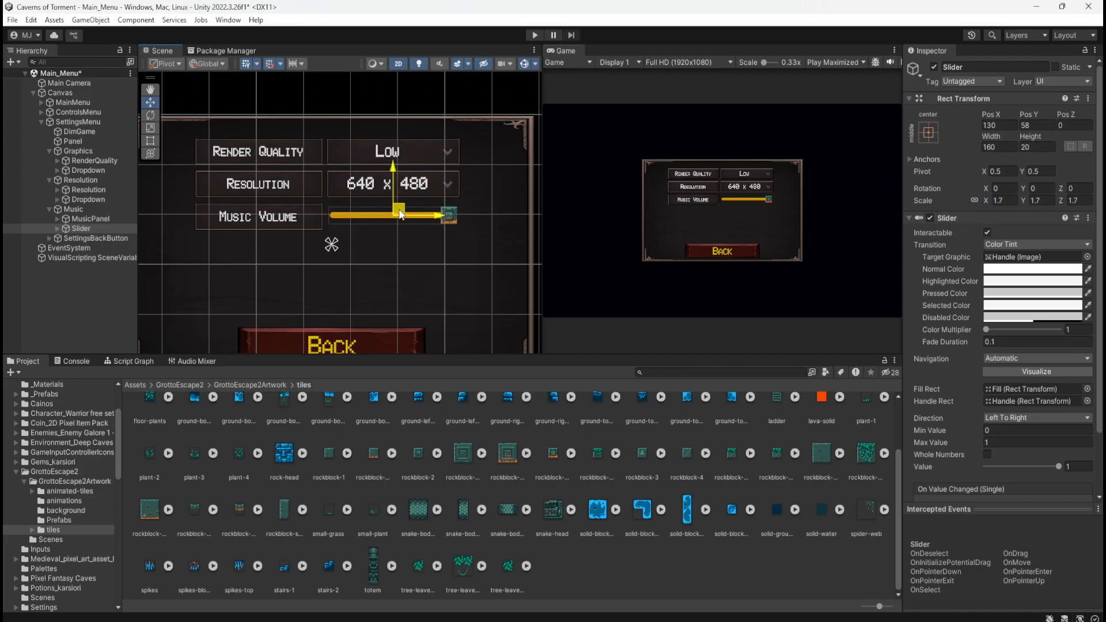
# Fine-tune the Slider's position to X 131, Y 59 so it lines up under the Resolution dropdown
pyautogui.scroll(1, 419, 206)
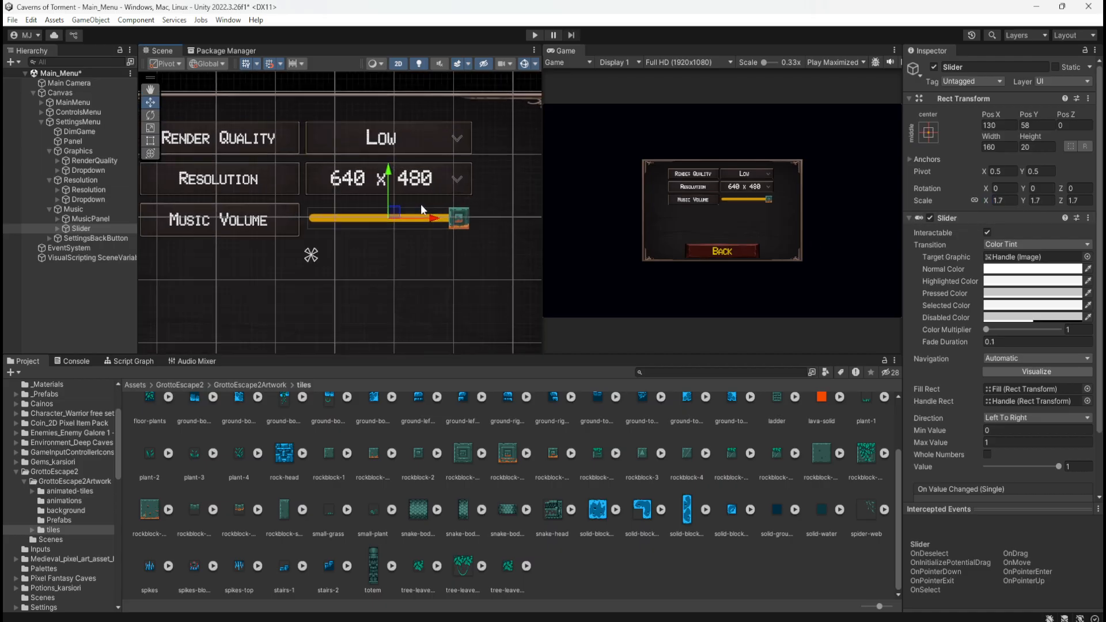
pyautogui.scroll(3, 421, 204)
pyautogui.moveTo(364, 226); pyautogui.dragTo(363, 227)
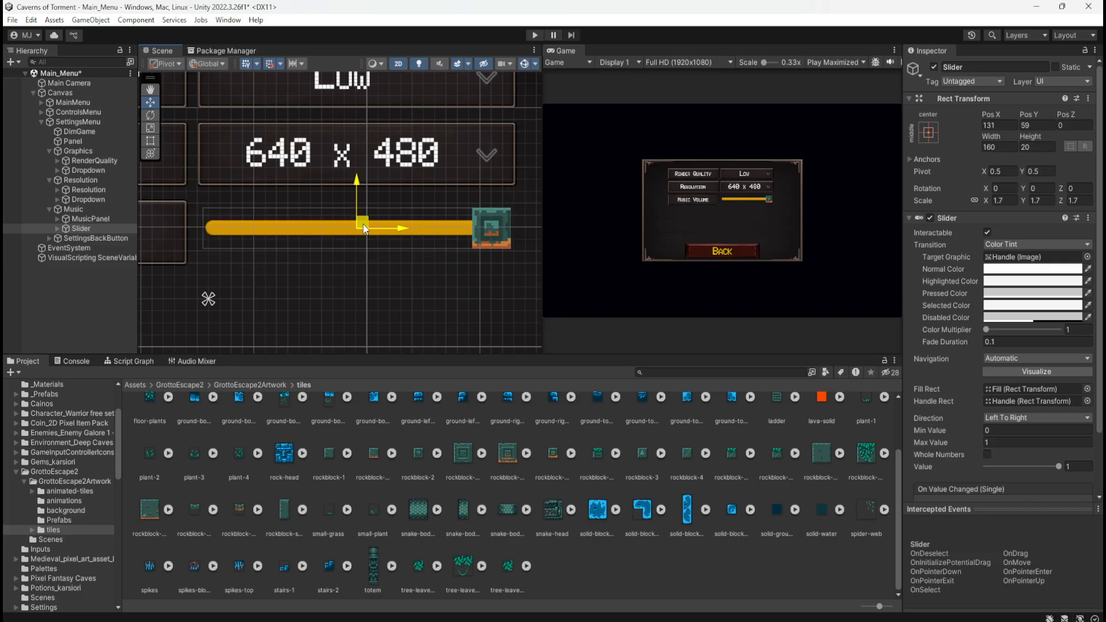
pyautogui.moveTo(360, 183); pyautogui.dragTo(365, 179)
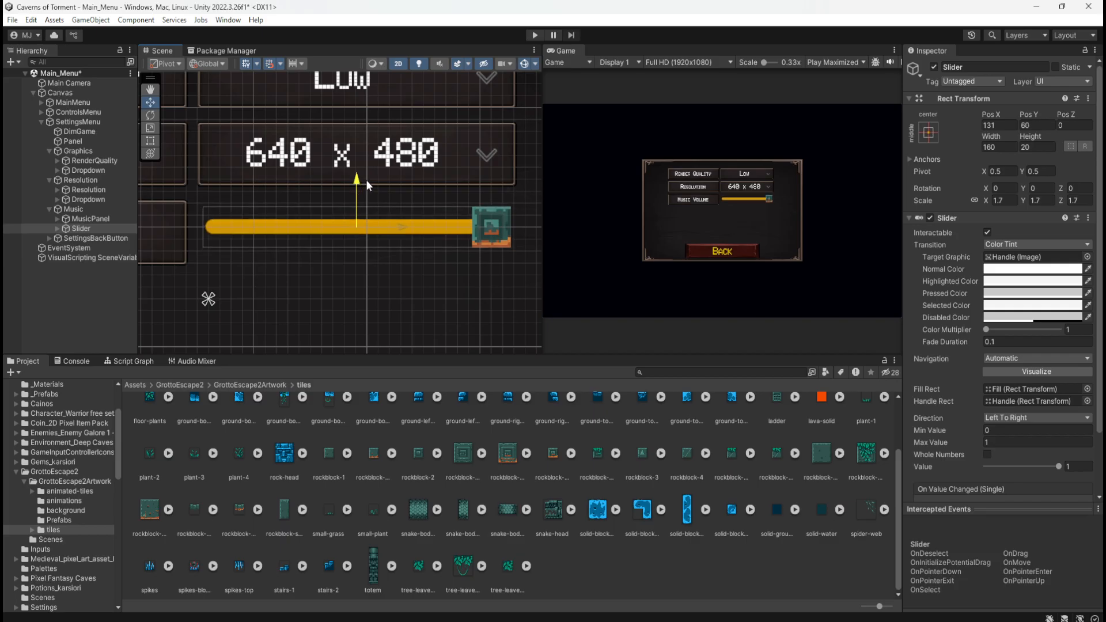
pyautogui.moveTo(366, 180); pyautogui.dragTo(381, 181)
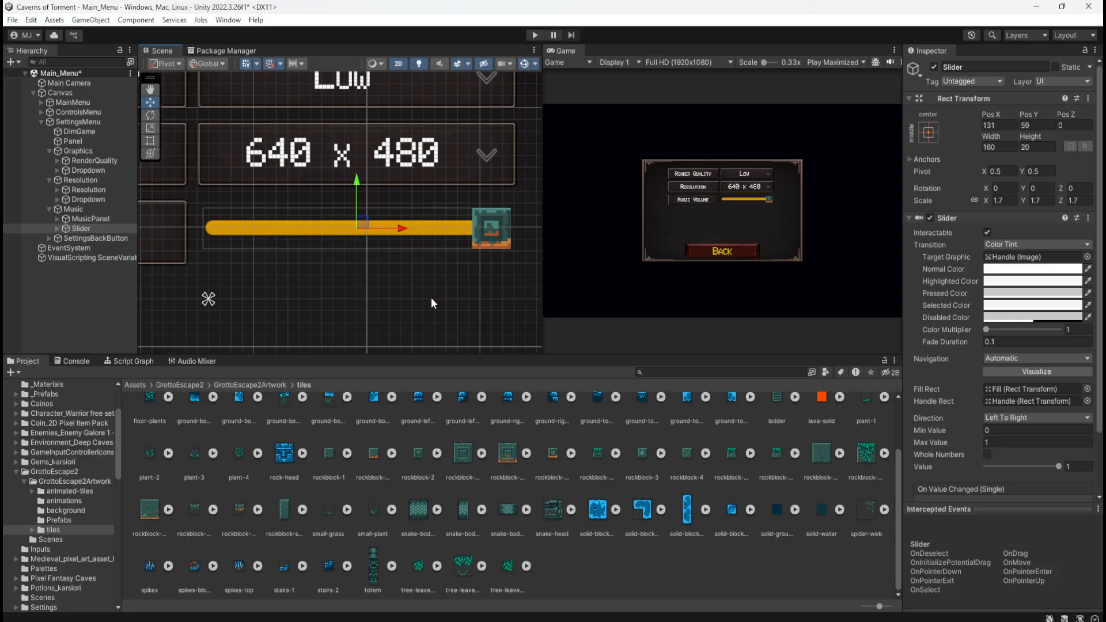
pyautogui.scroll(-8, 450, 216)
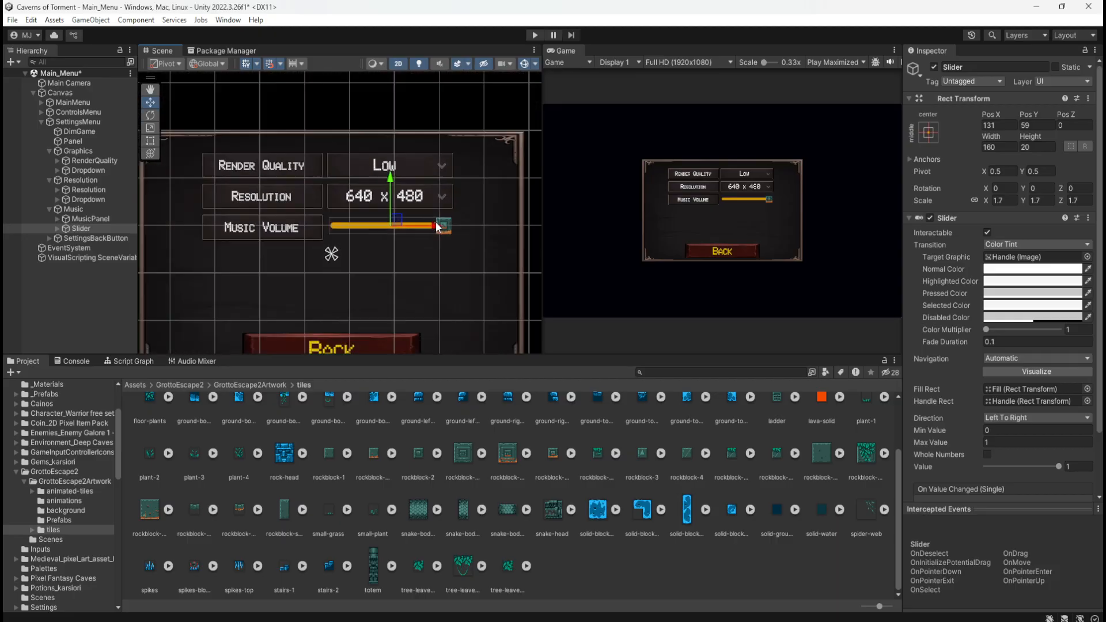
# Deselect the Slider and examine the alignment of the three settings rows in the Scene and Game views
pyautogui.click(119, 287)
pyautogui.scroll(5, 383, 239)
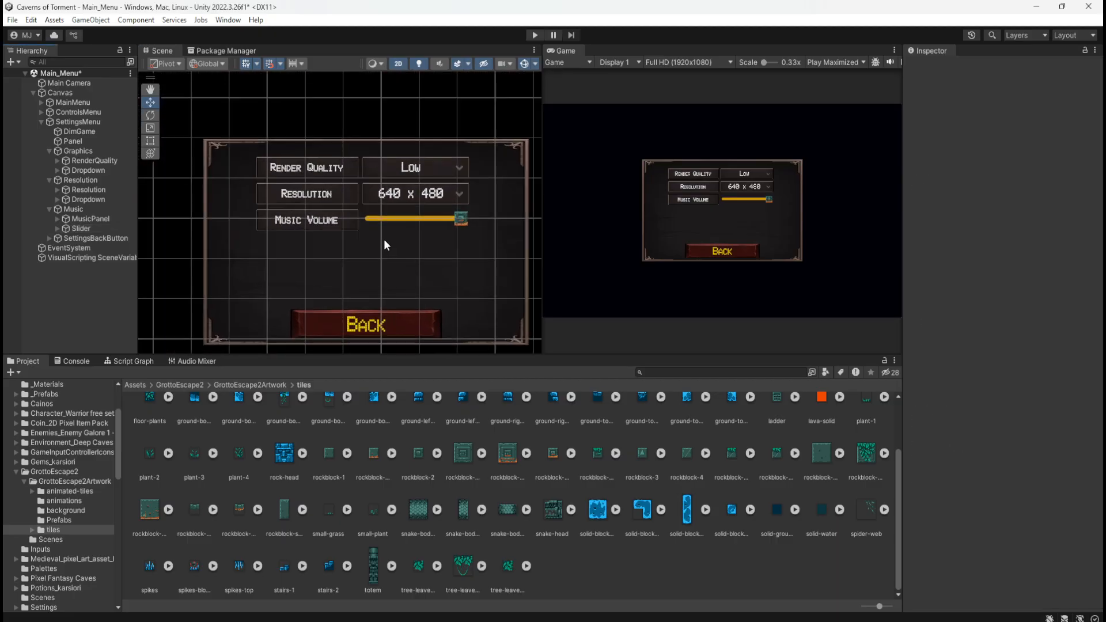
pyautogui.scroll(2, 388, 254)
pyautogui.scroll(5, 726, 195)
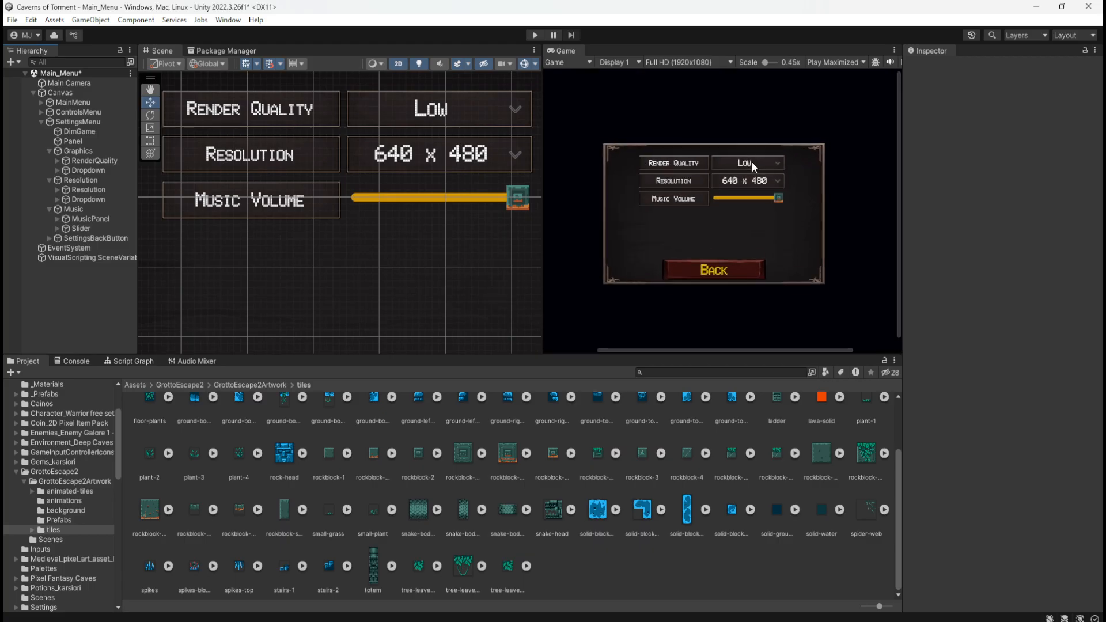
pyautogui.scroll(5, 700, 150)
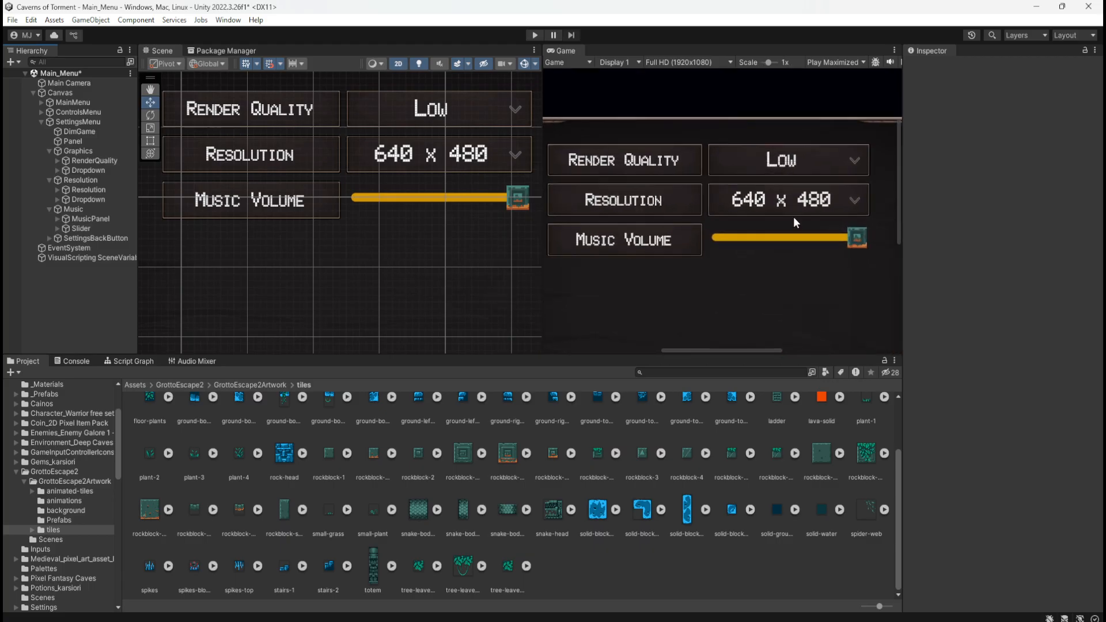
pyautogui.scroll(-2, 674, 160)
pyautogui.scroll(2, 782, 230)
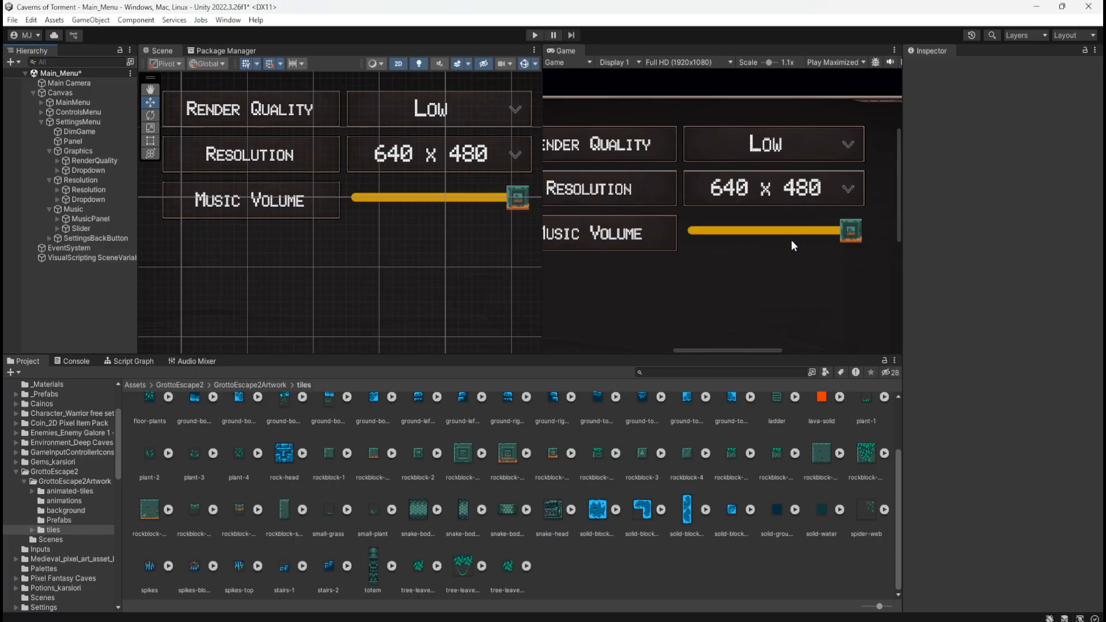
pyautogui.scroll(-3, 791, 242)
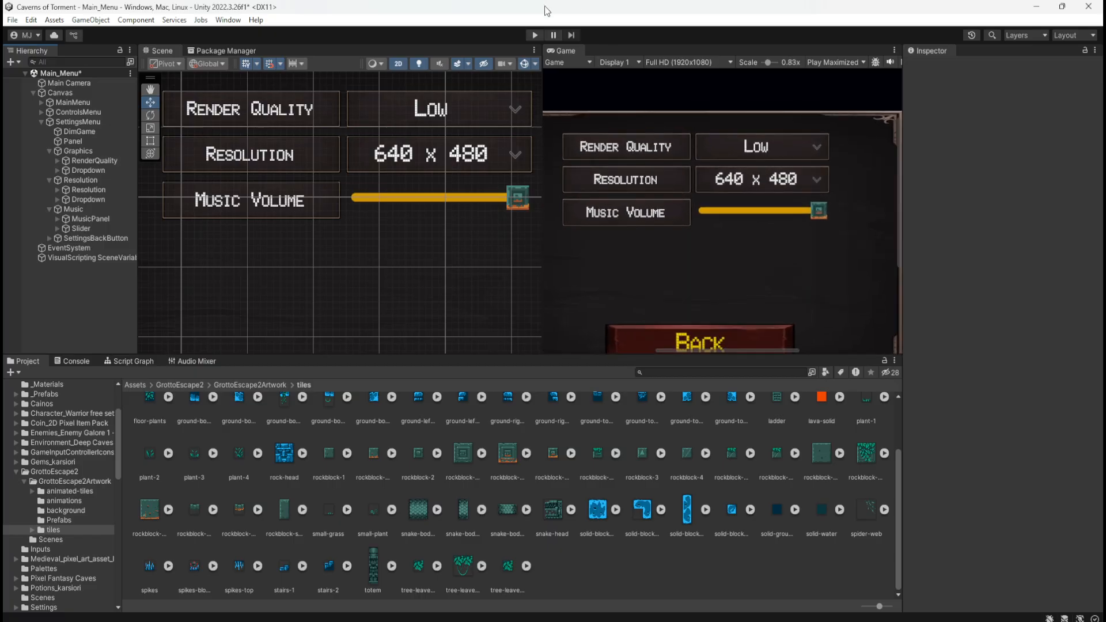
# Run the game, open the Settings menu and test the Music Volume slider across its full range
pyautogui.click(534, 35)
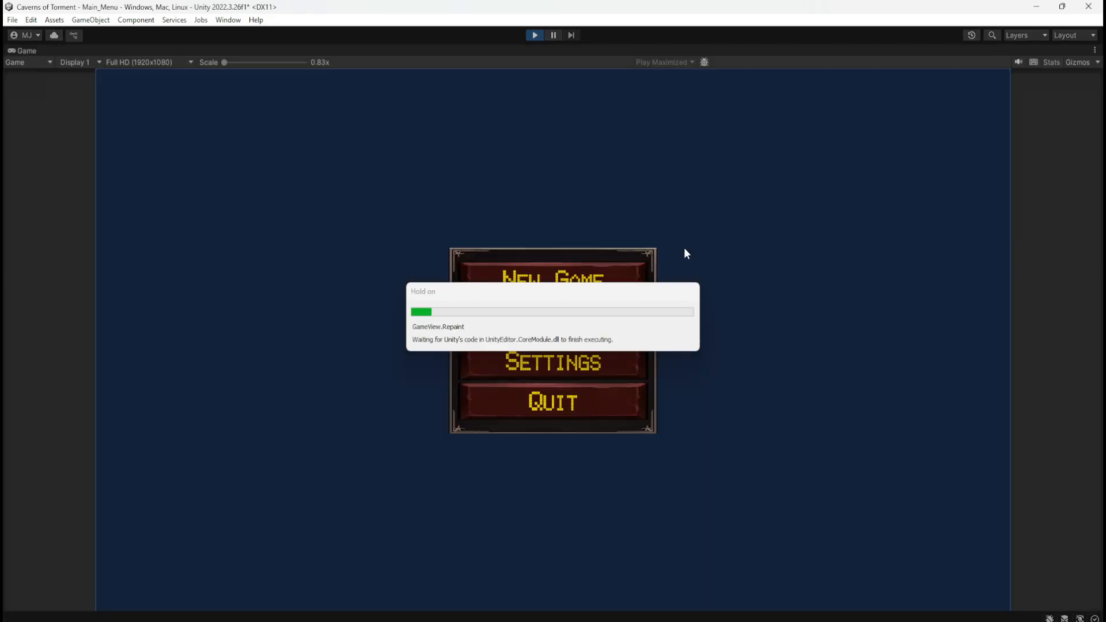
pyautogui.click(556, 354)
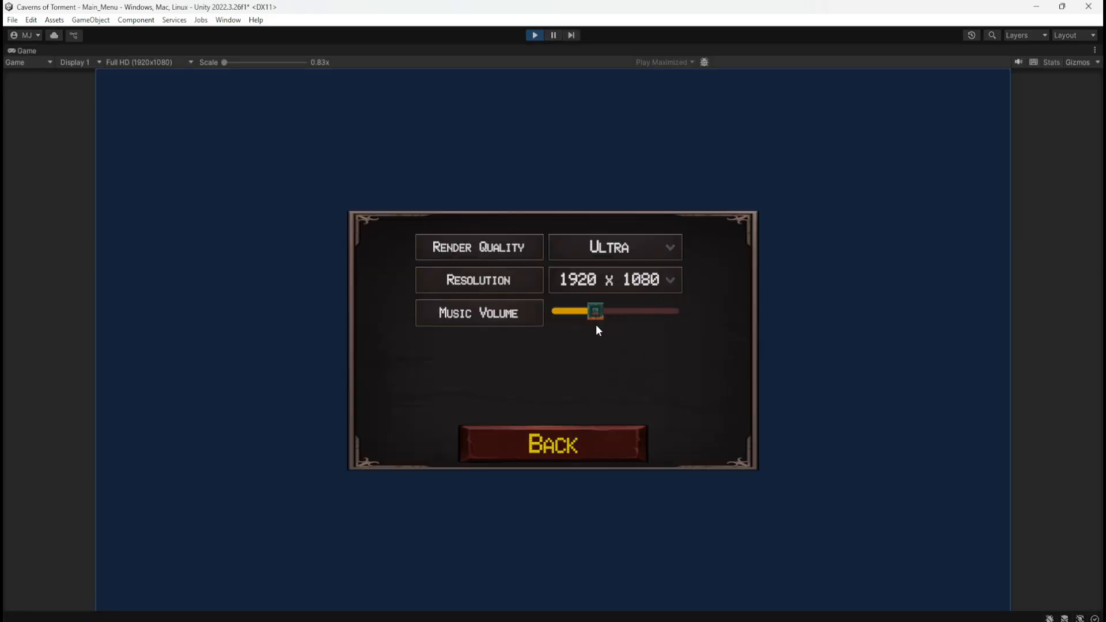
pyautogui.moveTo(564, 334); pyautogui.dragTo(737, 331)
pyautogui.moveTo(674, 320); pyautogui.dragTo(658, 336)
pyautogui.moveTo(589, 316); pyautogui.dragTo(718, 318)
pyautogui.moveTo(612, 316); pyautogui.dragTo(584, 316)
pyautogui.moveTo(637, 311); pyautogui.dragTo(630, 312)
pyautogui.click(586, 312)
pyautogui.click(645, 314)
pyautogui.moveTo(672, 312)
pyautogui.mouseDown()
pyautogui.moveTo(565, 316)
pyautogui.moveTo(683, 318)
pyautogui.mouseUp()
pyautogui.moveTo(668, 326); pyautogui.dragTo(535, 320)
pyautogui.moveTo(535, 324); pyautogui.dragTo(738, 320)
pyautogui.moveTo(558, 311); pyautogui.dragTo(753, 314)
# Check the Resolution and Render Quality dropdowns against the slider, return to the main menu and stop the game
pyautogui.click(670, 281)
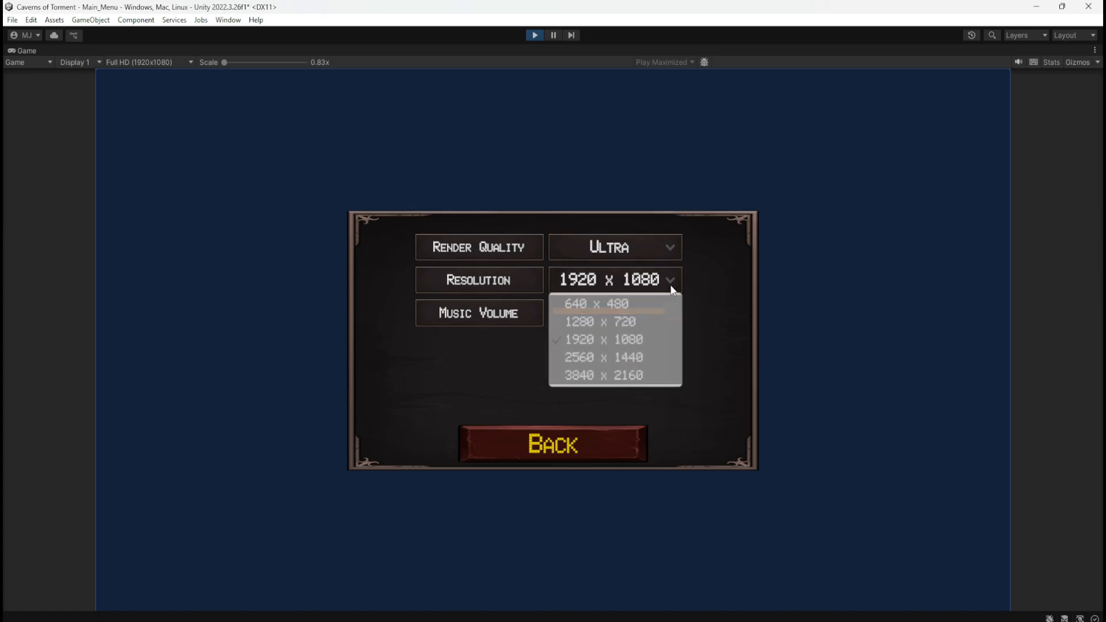
pyautogui.click(672, 281)
pyautogui.click(677, 257)
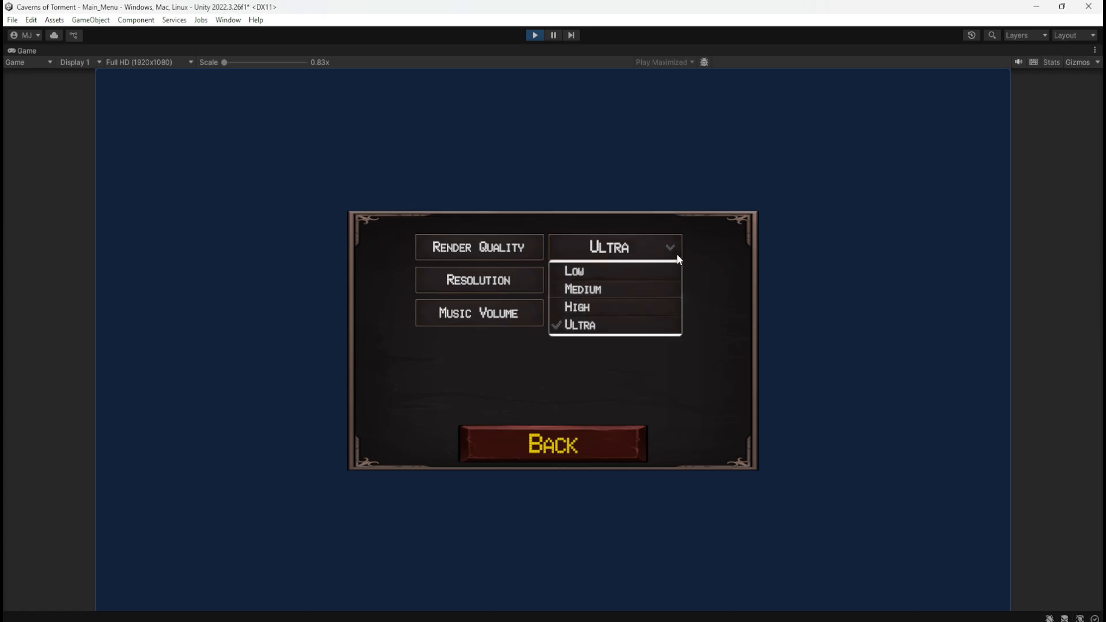
pyautogui.click(677, 244)
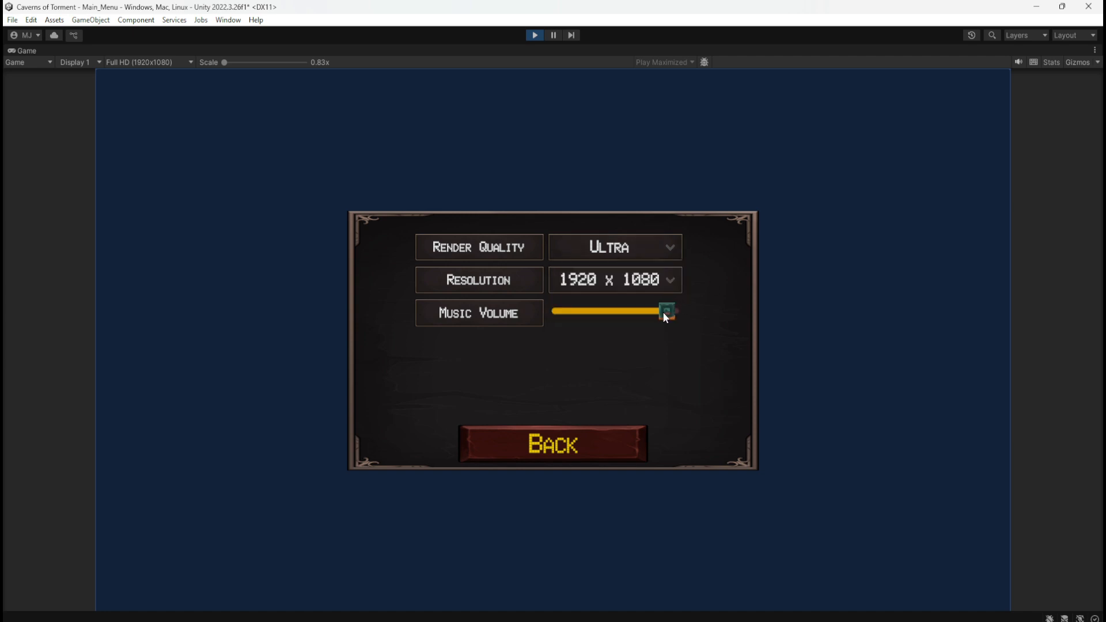
pyautogui.moveTo(664, 314)
pyautogui.mouseDown()
pyautogui.moveTo(604, 313)
pyautogui.moveTo(708, 313)
pyautogui.moveTo(540, 316)
pyautogui.moveTo(678, 314)
pyautogui.mouseUp()
pyautogui.click(574, 433)
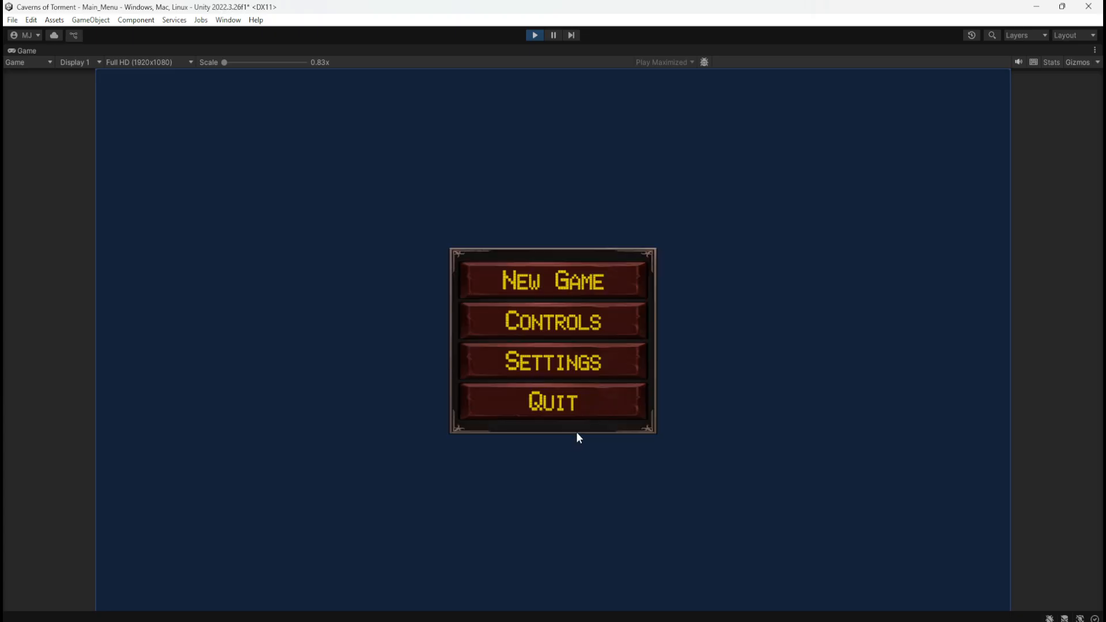
pyautogui.click(536, 35)
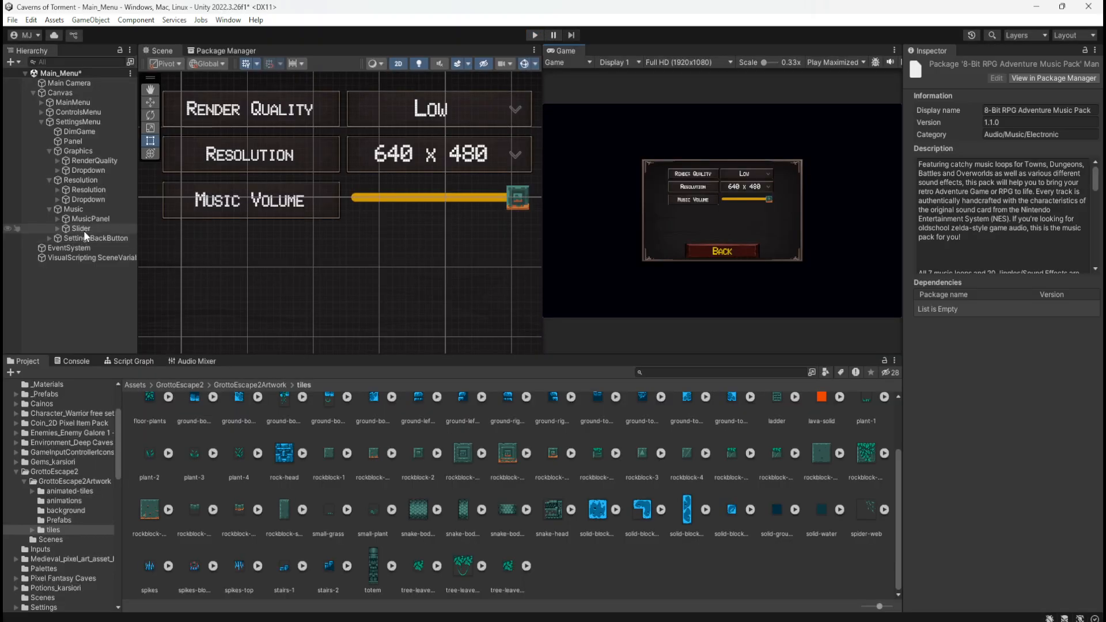
# Rename the Slider object in the Music group as MusicSlider
pyautogui.click(84, 229)
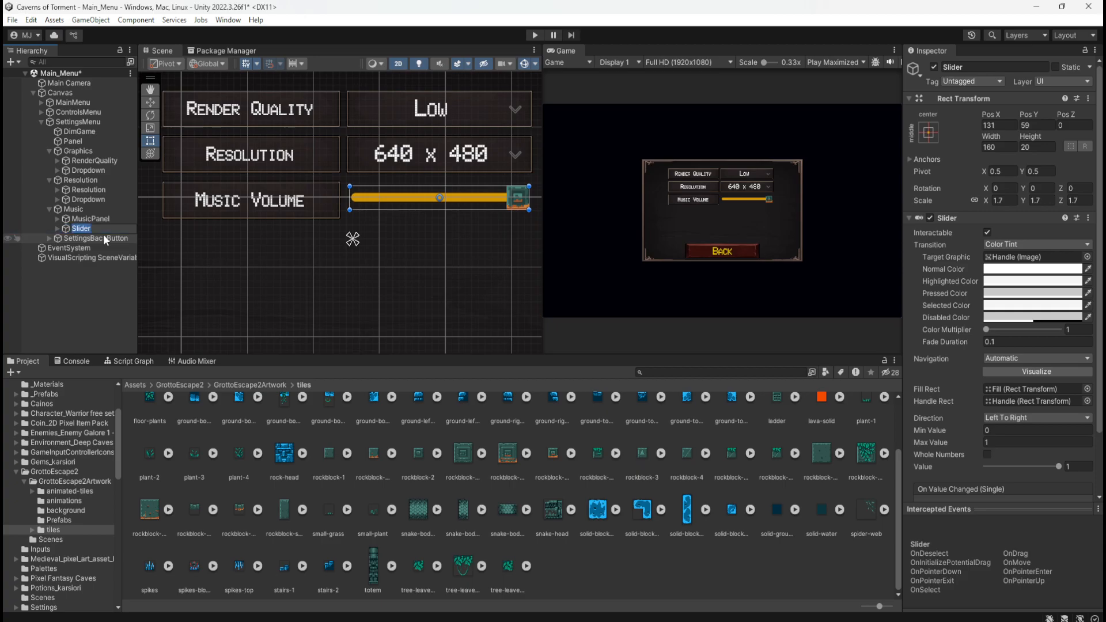
pyautogui.write('Music')
pyautogui.press('Return')
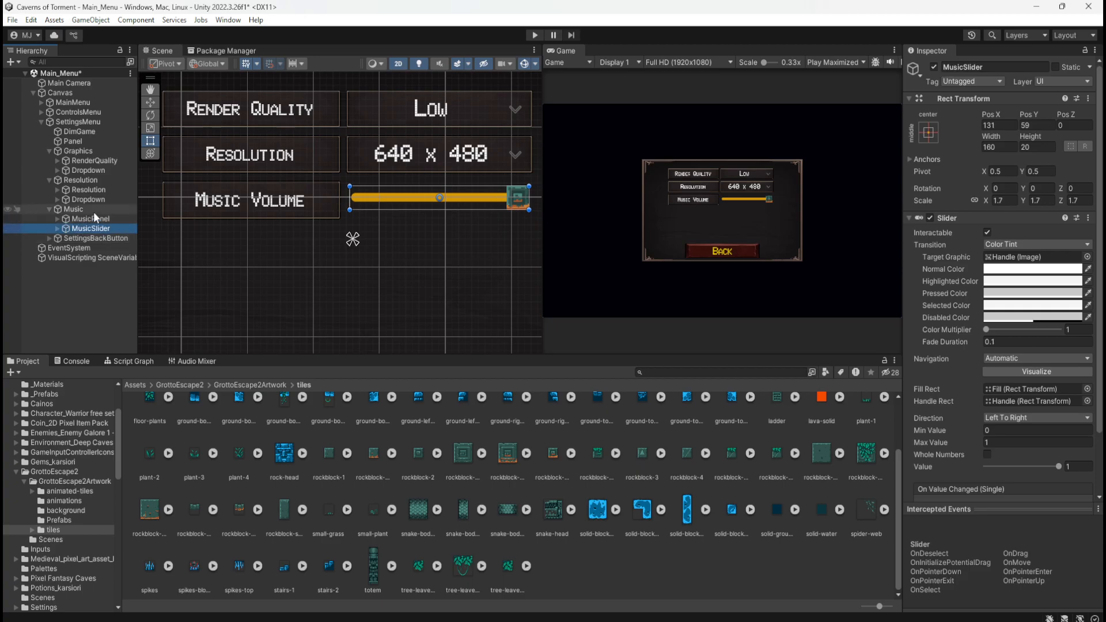
# Check the Music group and MusicPanel, leaving the Music group selected and its children collapsed
pyautogui.click(92, 210)
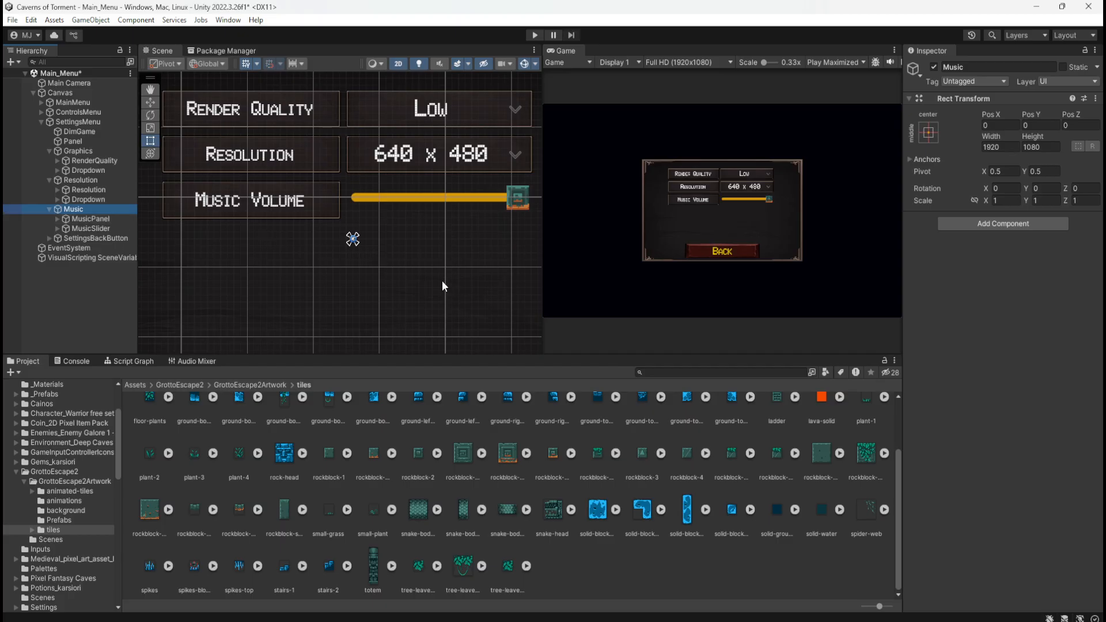
pyautogui.click(93, 220)
pyautogui.click(99, 208)
pyautogui.click(49, 209)
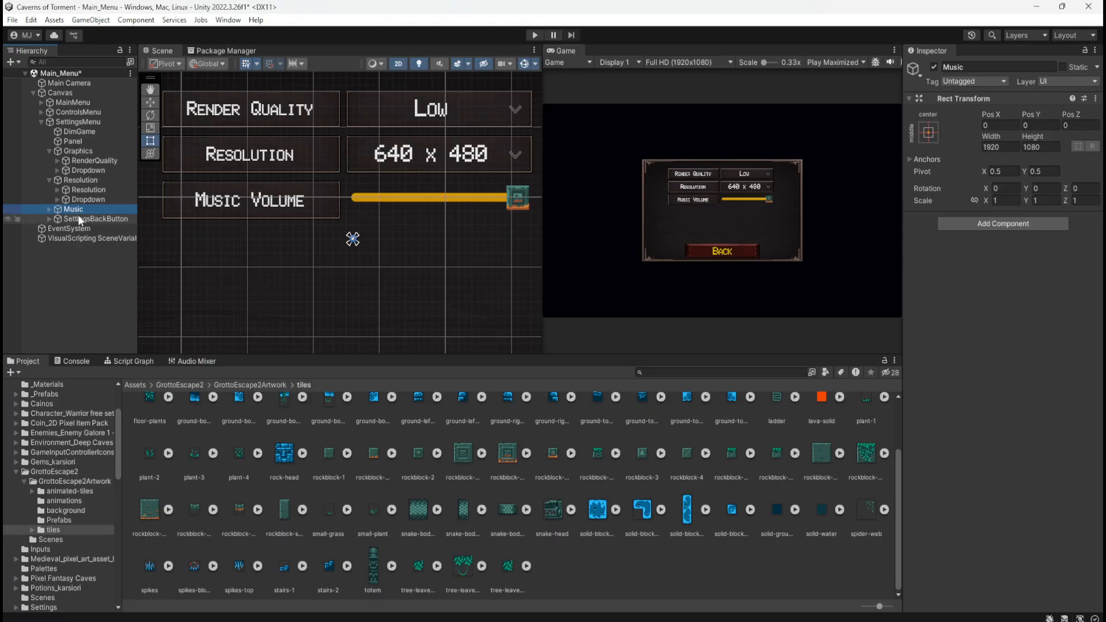
# Duplicate the Music group in SettingsMenu and rename the copy SFX
pyautogui.click(78, 216)
pyautogui.click(73, 209)
pyautogui.hotkey('ctrl', 'd')
pyautogui.click(78, 219)
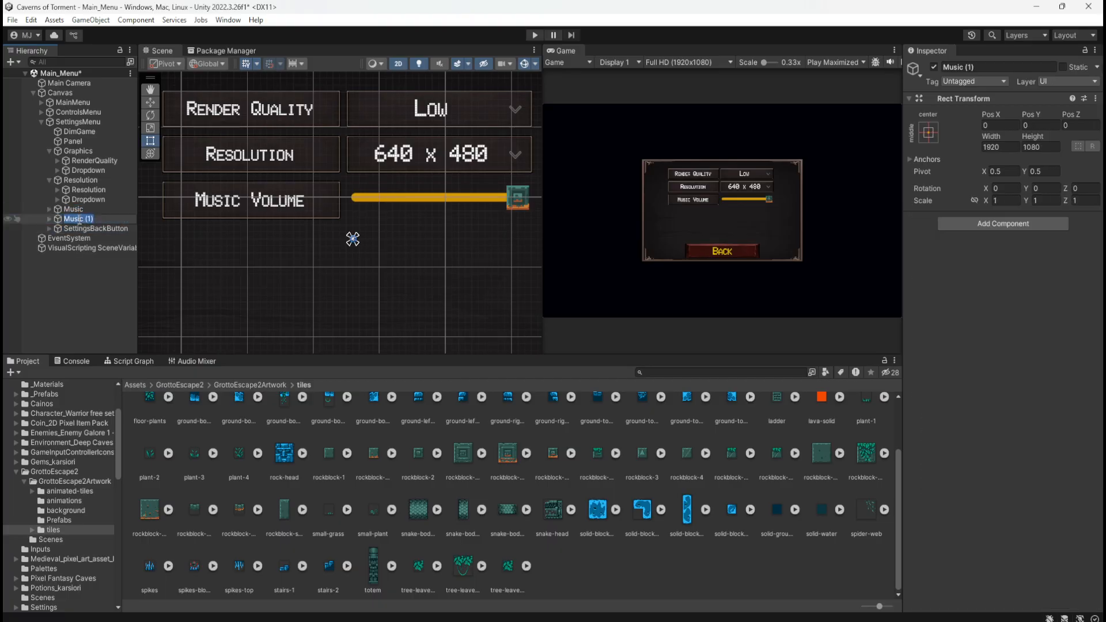
pyautogui.write('SFX')
pyautogui.press('Return')
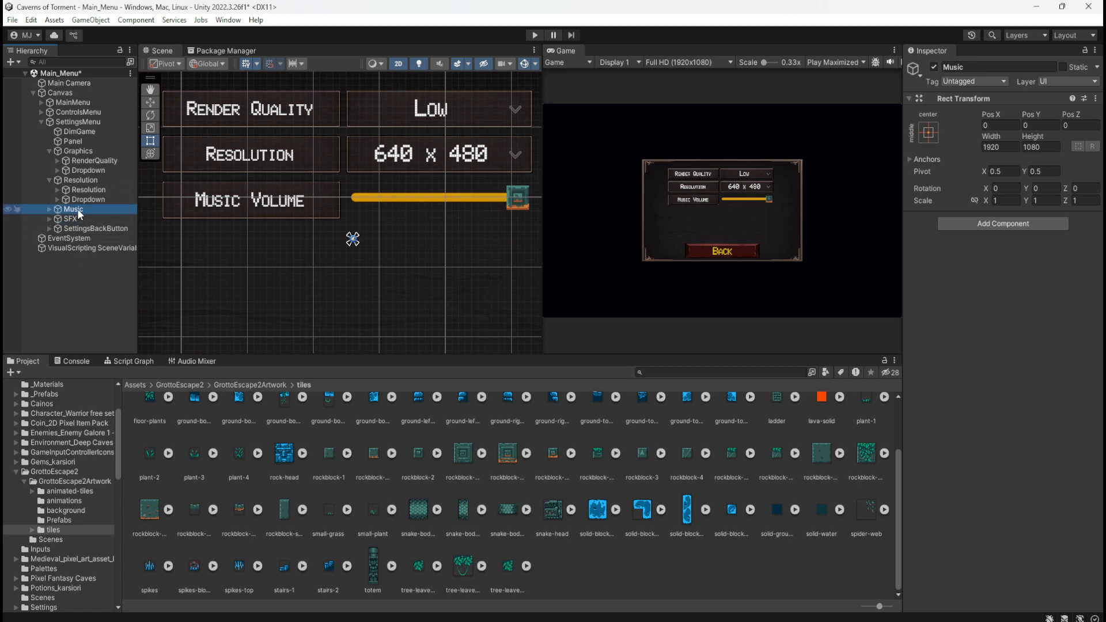
# Compare the panel and slider objects inside the Music and SFX groups, leaving both groups collapsed
pyautogui.click(50, 209)
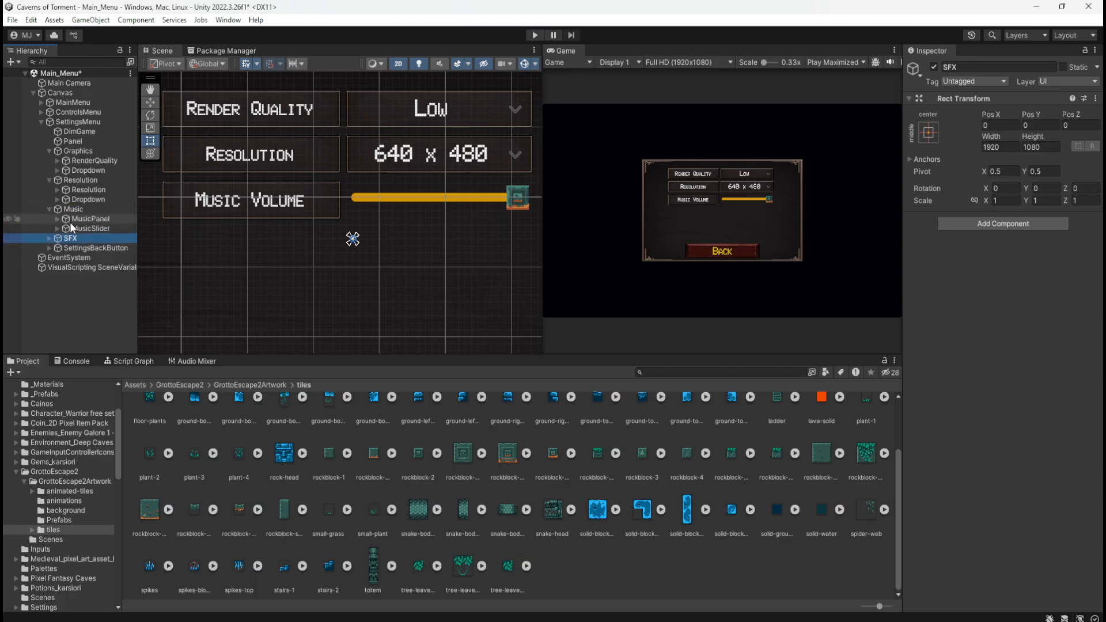
pyautogui.click(50, 238)
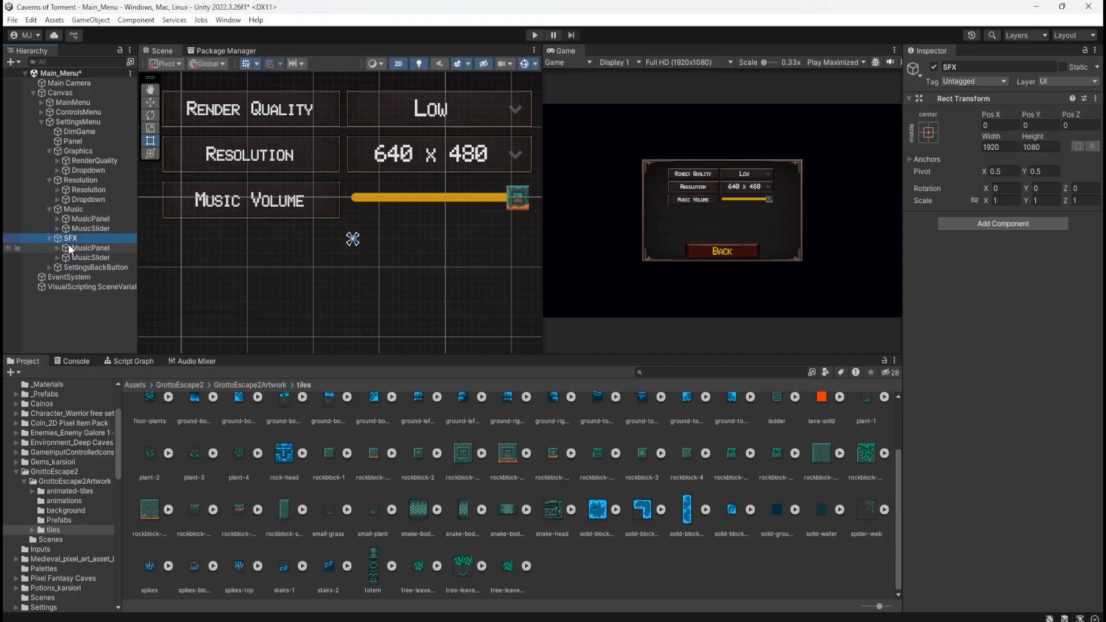
pyautogui.click(95, 222)
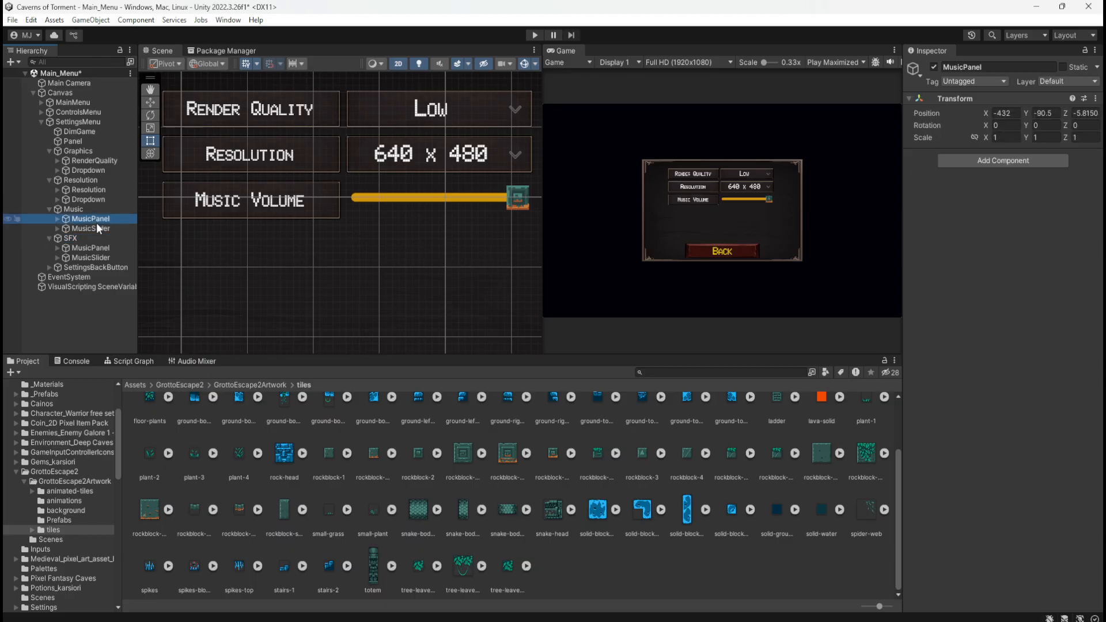
pyautogui.click(96, 229)
pyautogui.click(92, 219)
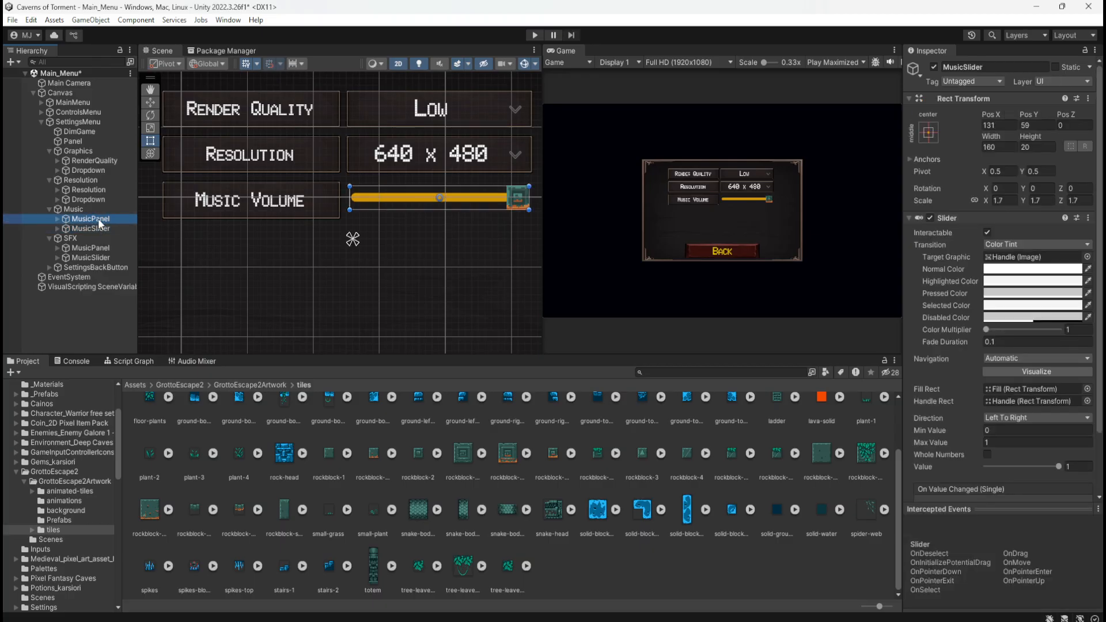
pyautogui.click(93, 247)
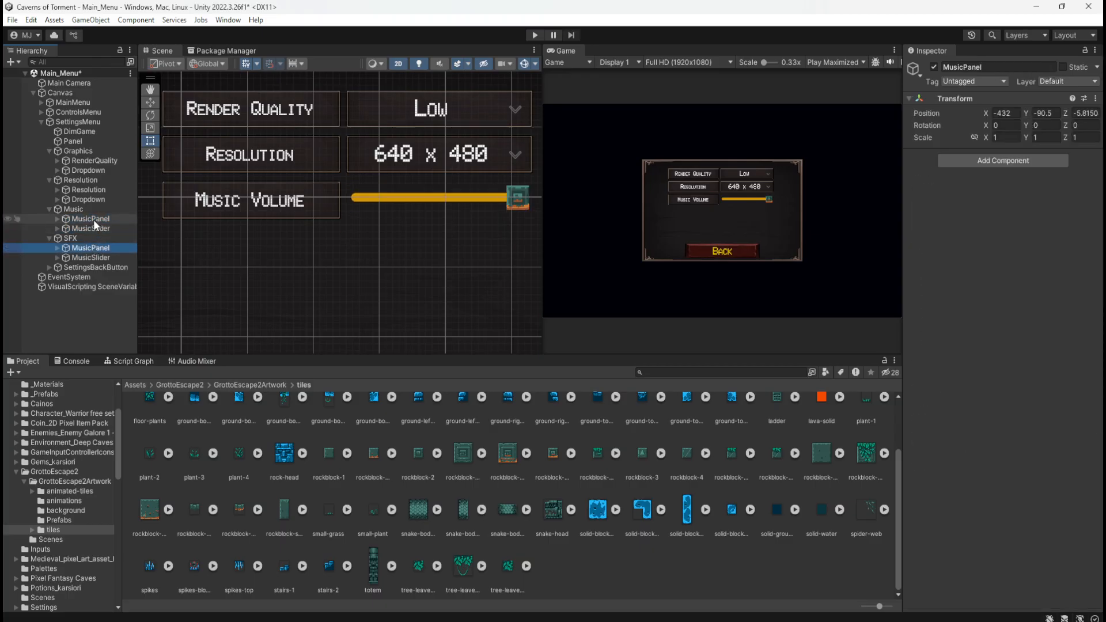
pyautogui.click(93, 257)
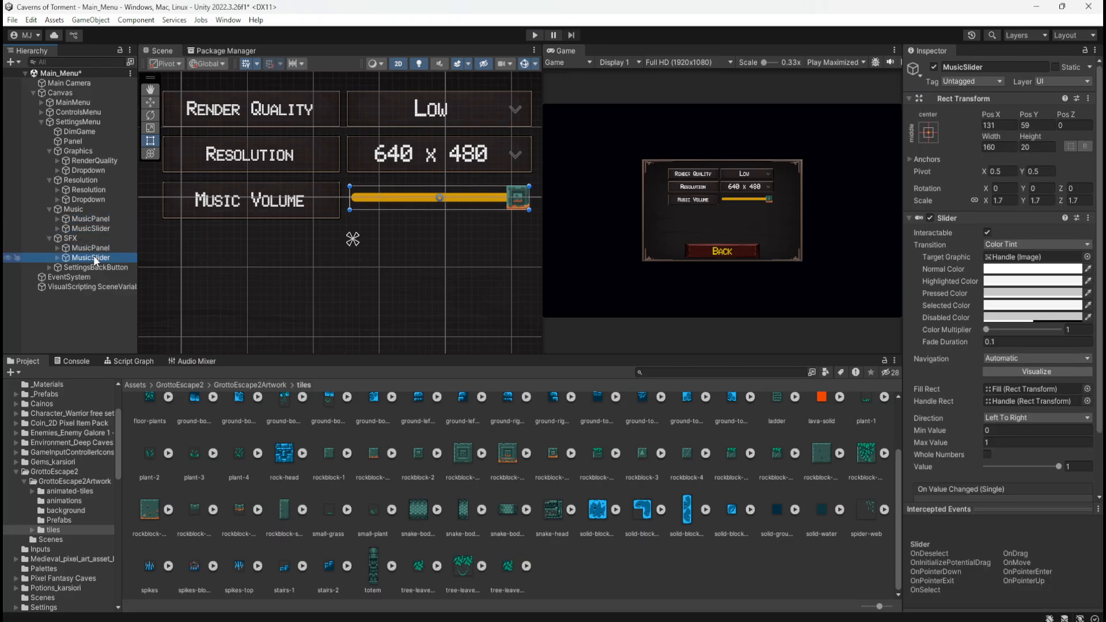
pyautogui.click(104, 228)
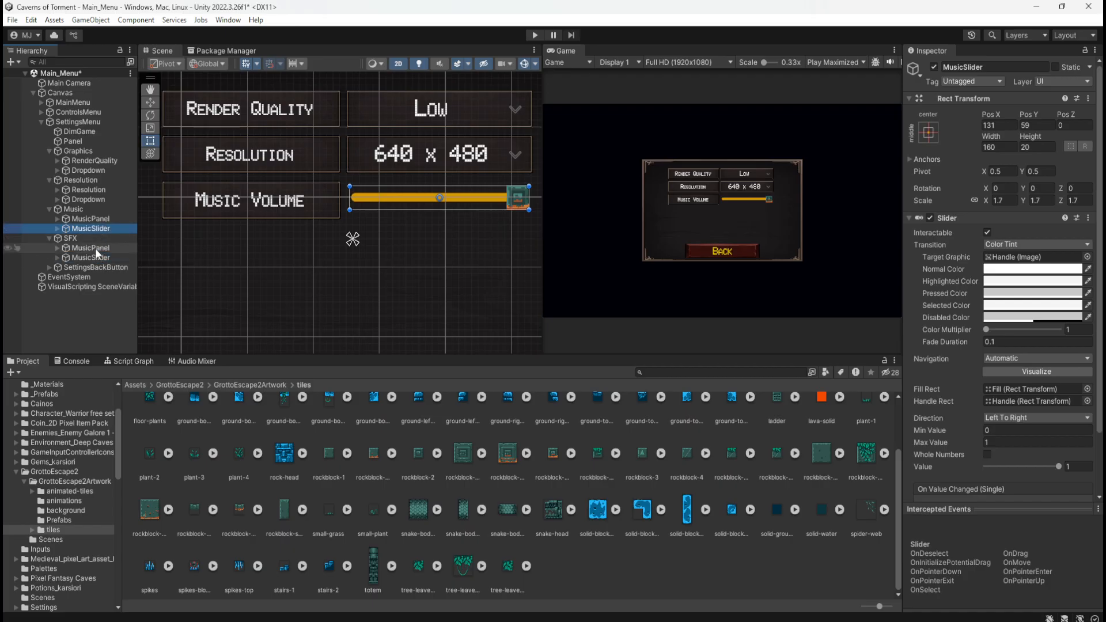
pyautogui.click(49, 209)
pyautogui.click(67, 209)
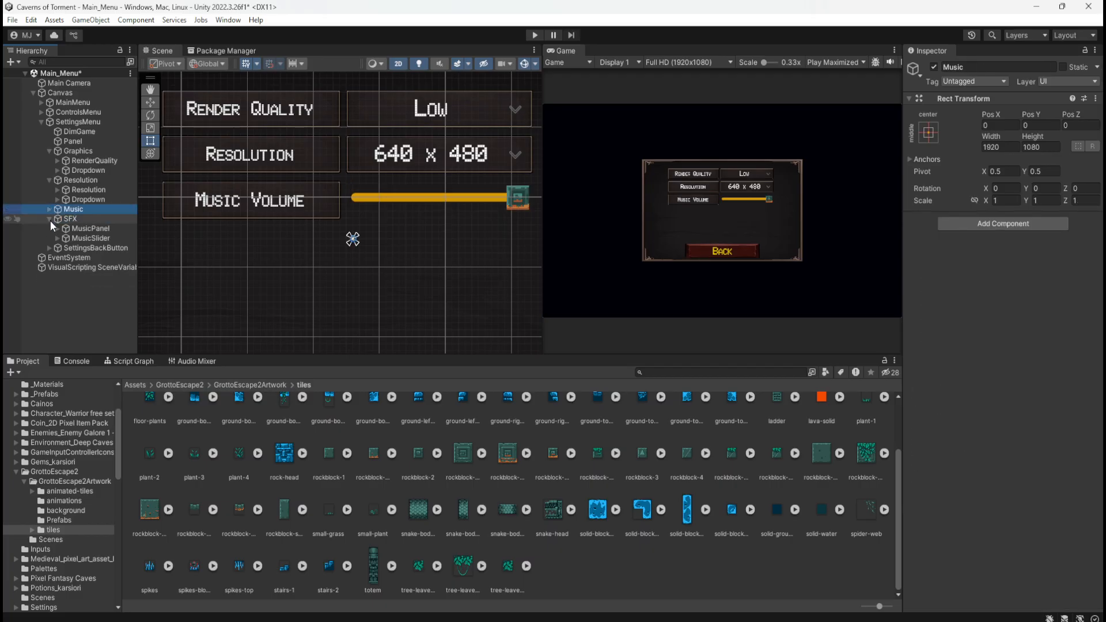
pyautogui.click(50, 219)
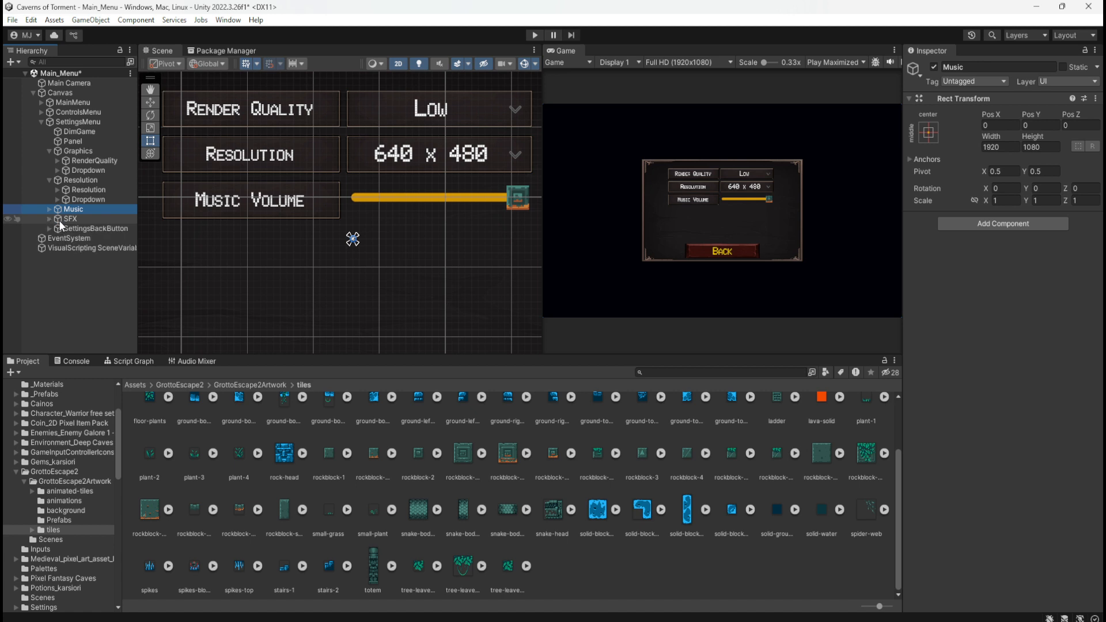
# Set the SFX group's Pos Y to -65 so its row sits below Music Volume, and check the row spacing
pyautogui.click(75, 218)
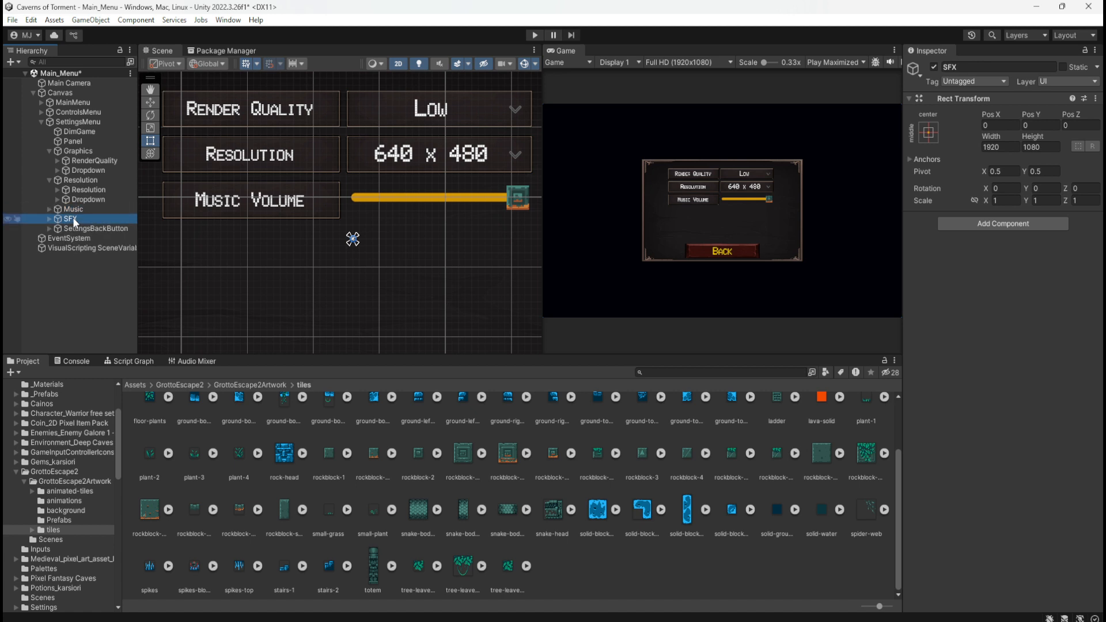
pyautogui.click(1031, 125)
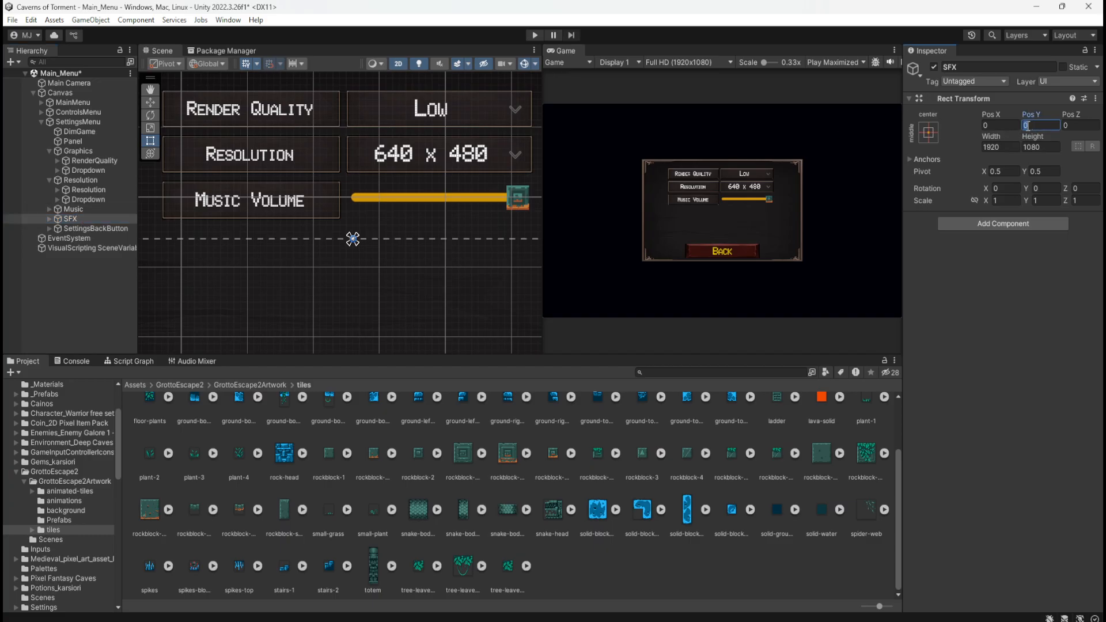
pyautogui.write('65')
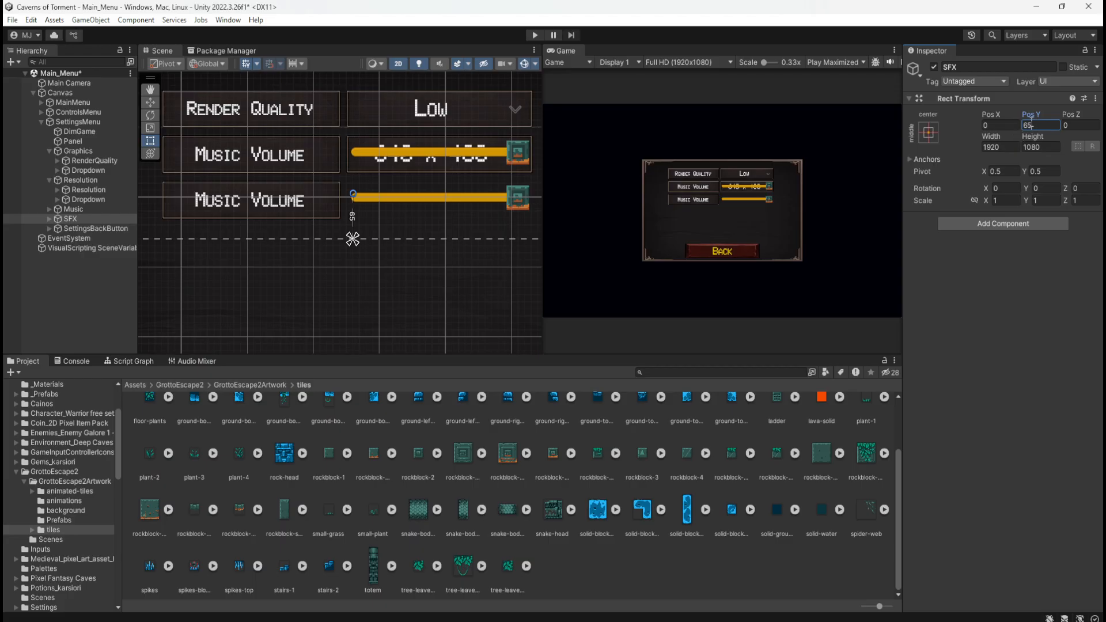
pyautogui.write('-')
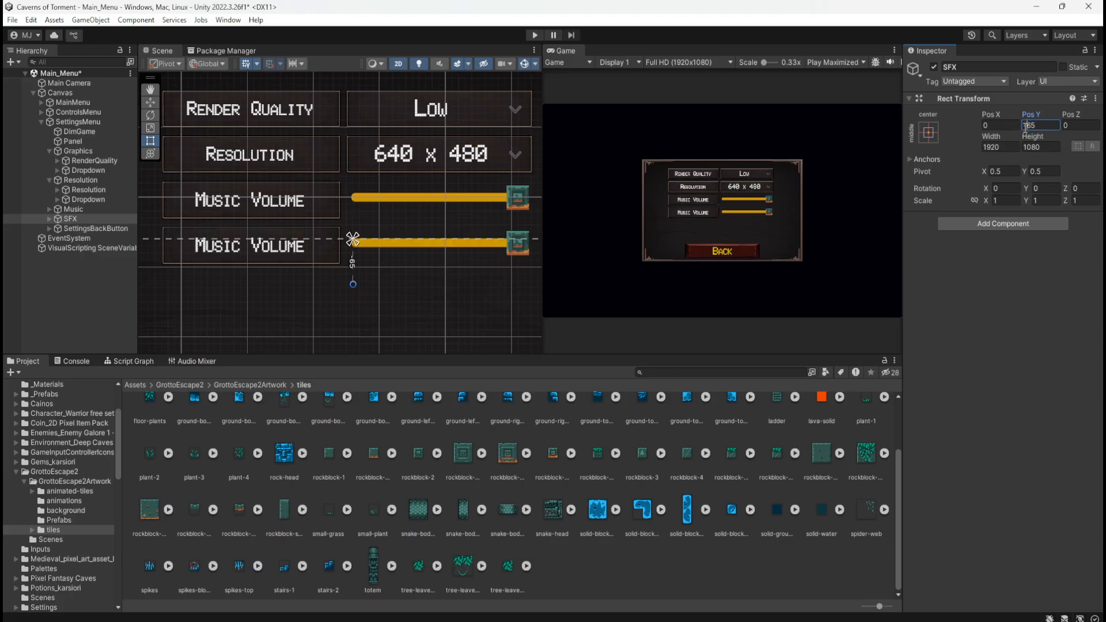
pyautogui.scroll(5, 262, 209)
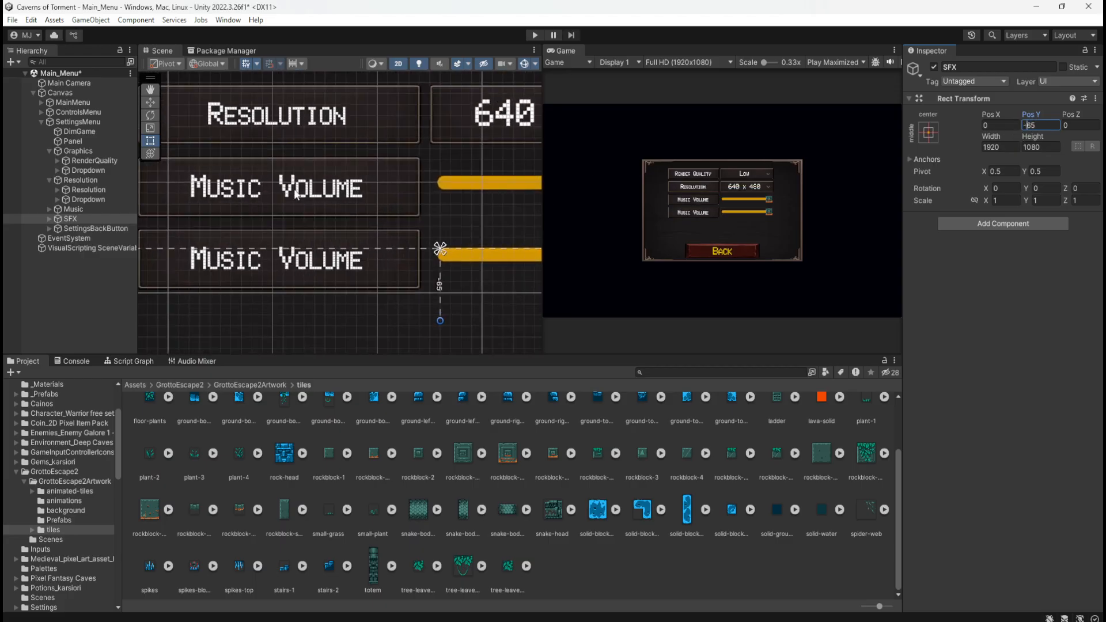
pyautogui.scroll(2, 418, 153)
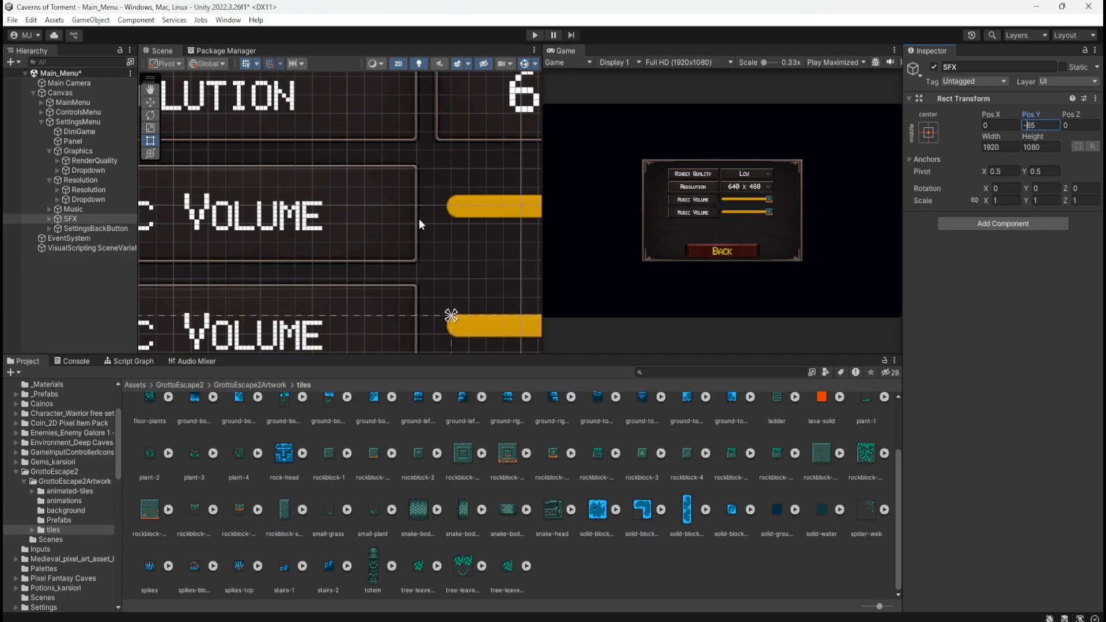
pyautogui.scroll(-6, 419, 219)
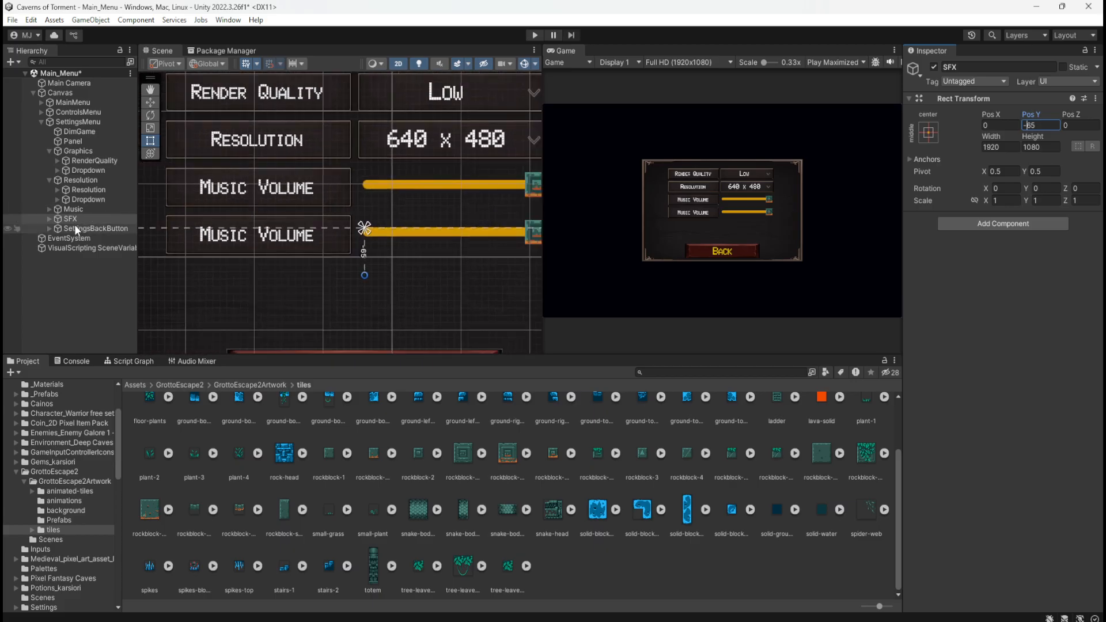
# Change the label text inside the SFX group's panel to SFX Volume
pyautogui.click(49, 218)
pyautogui.click(58, 228)
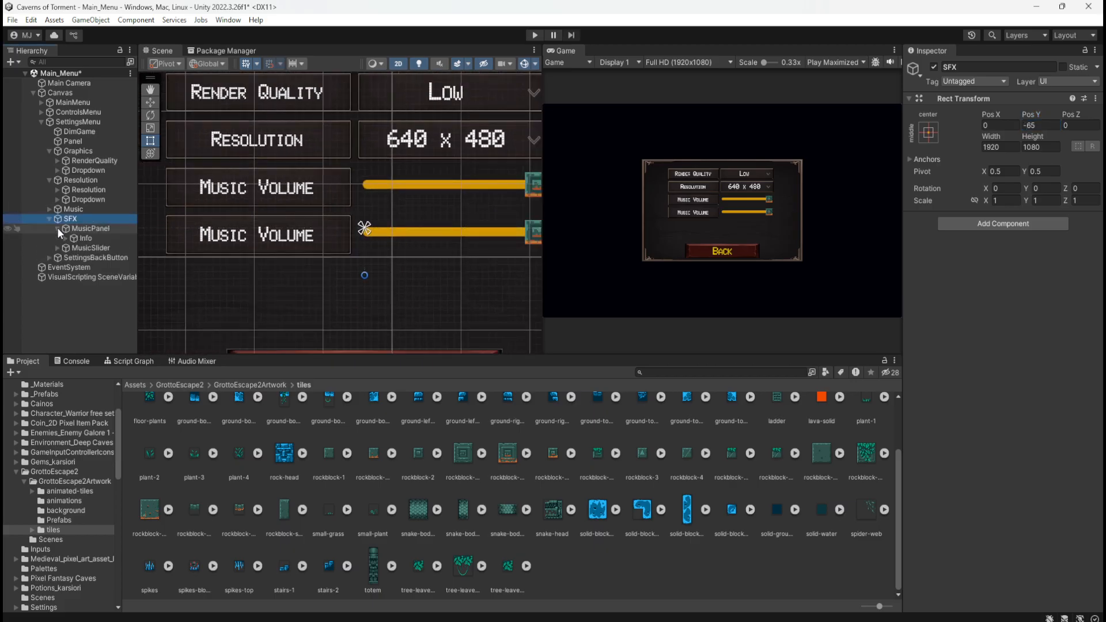
pyautogui.click(85, 237)
pyautogui.click(66, 238)
pyautogui.click(102, 248)
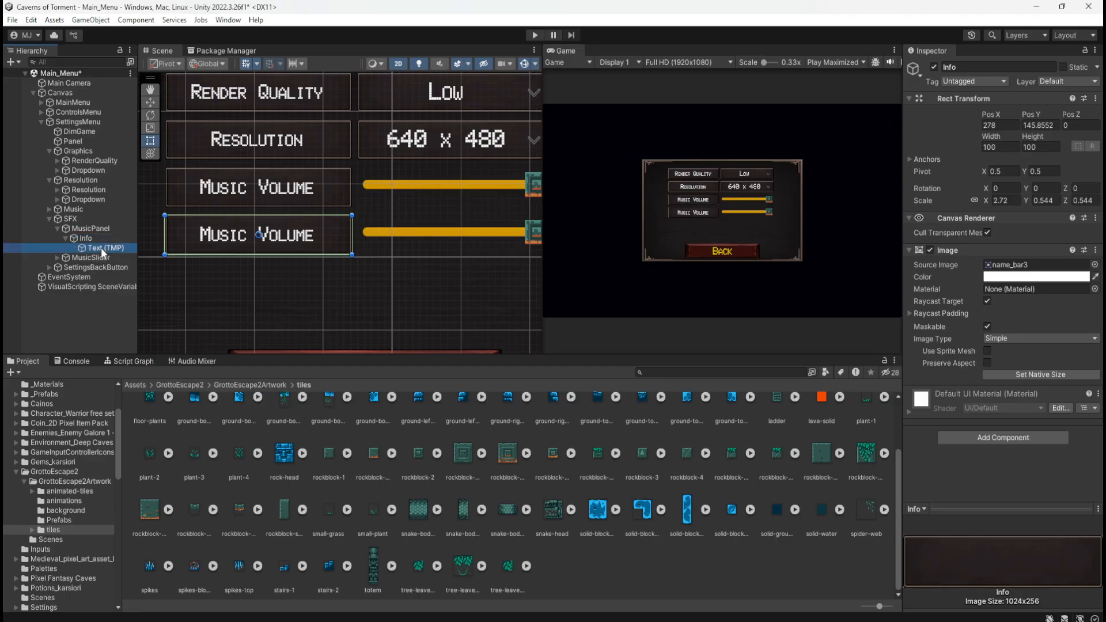
pyautogui.click(935, 294)
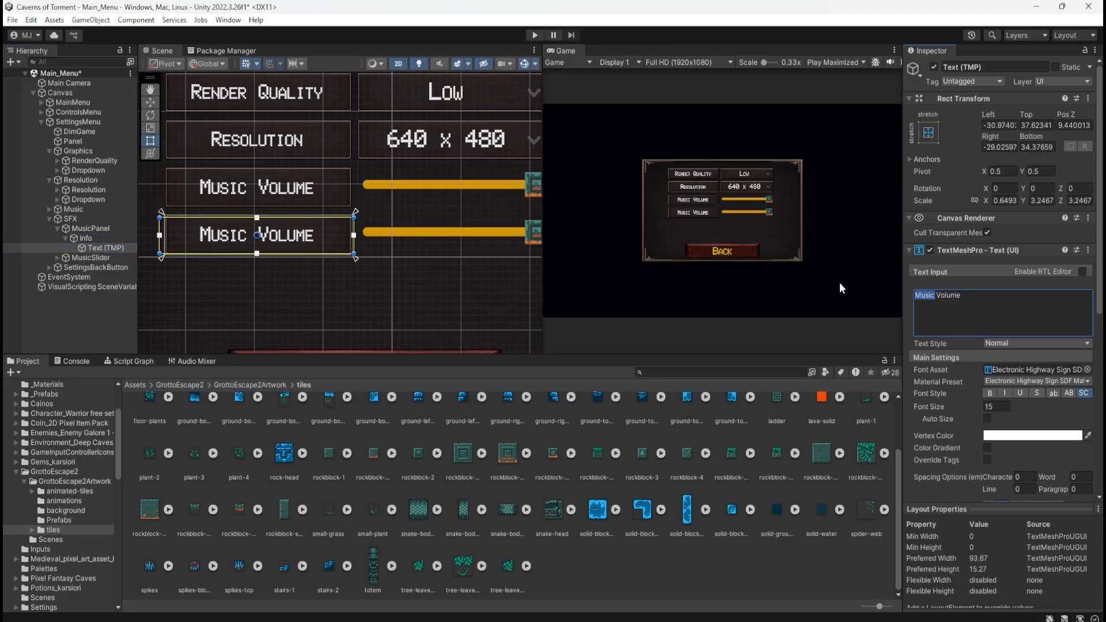
pyautogui.write('SFX')
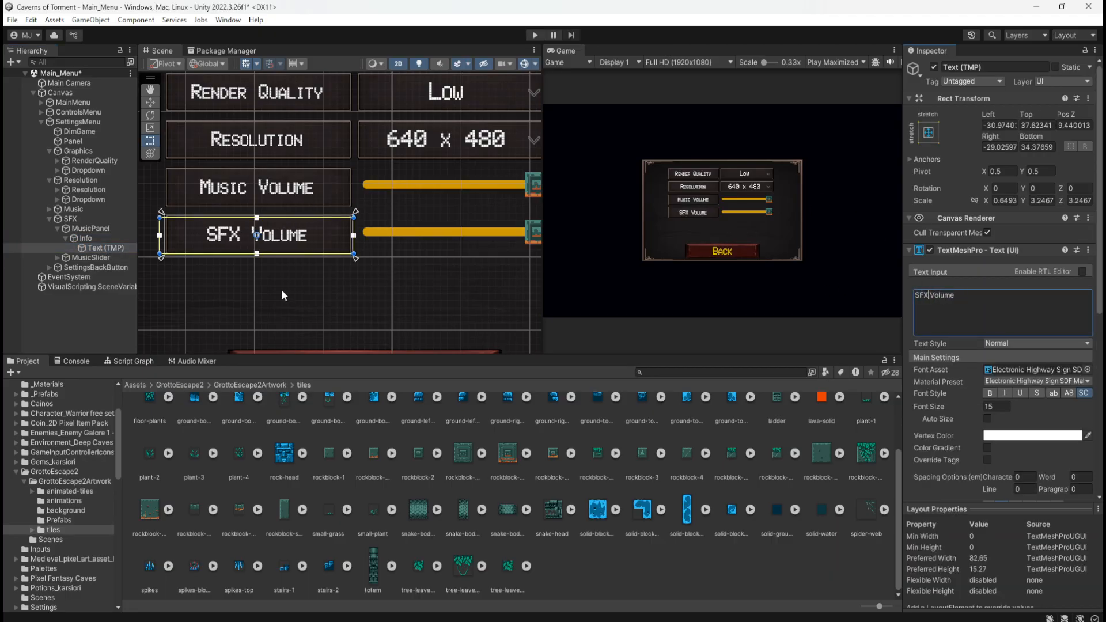
# Collapse the SFX group's children, examine the alignment and spacing of the four settings rows, and select the SFX group
pyautogui.scroll(-5, 281, 289)
pyautogui.click(88, 312)
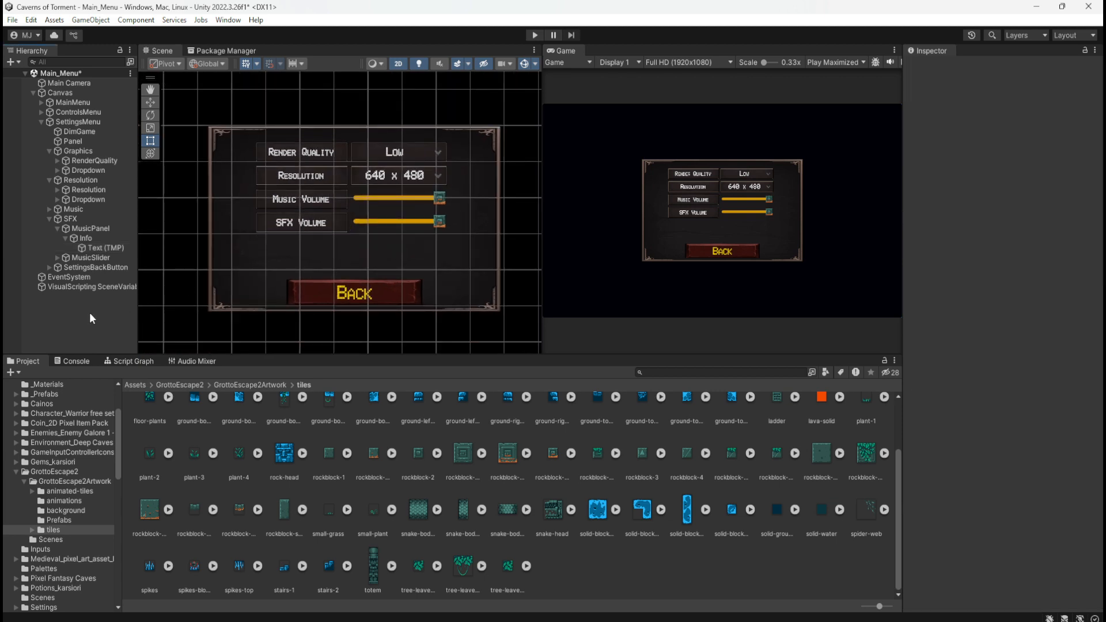
pyautogui.click(64, 238)
pyautogui.click(57, 228)
pyautogui.click(50, 219)
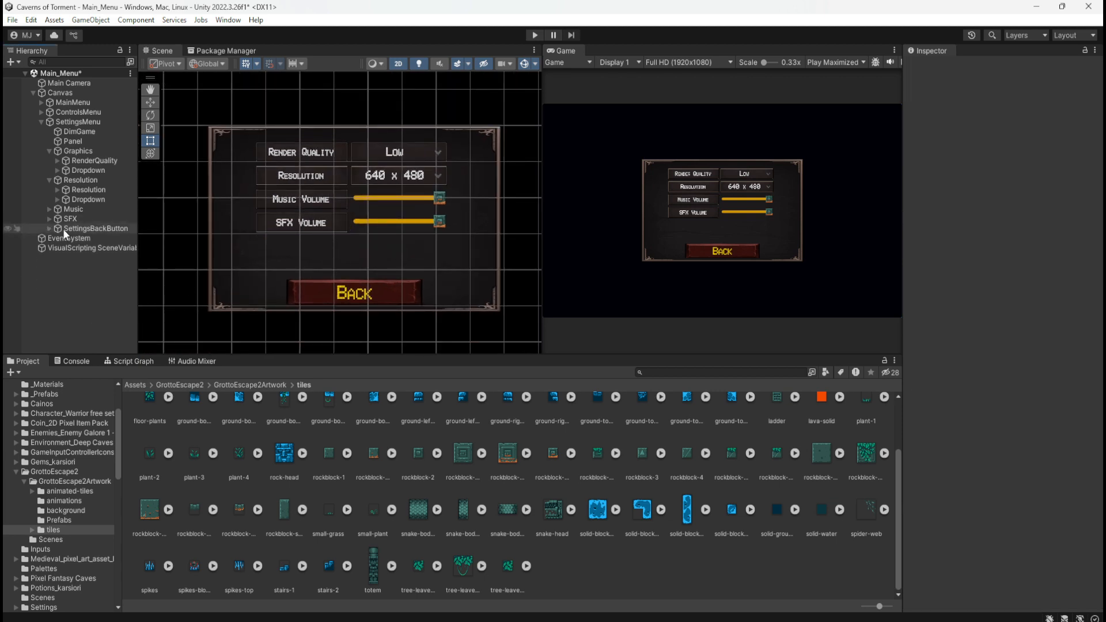
pyautogui.scroll(5, 333, 246)
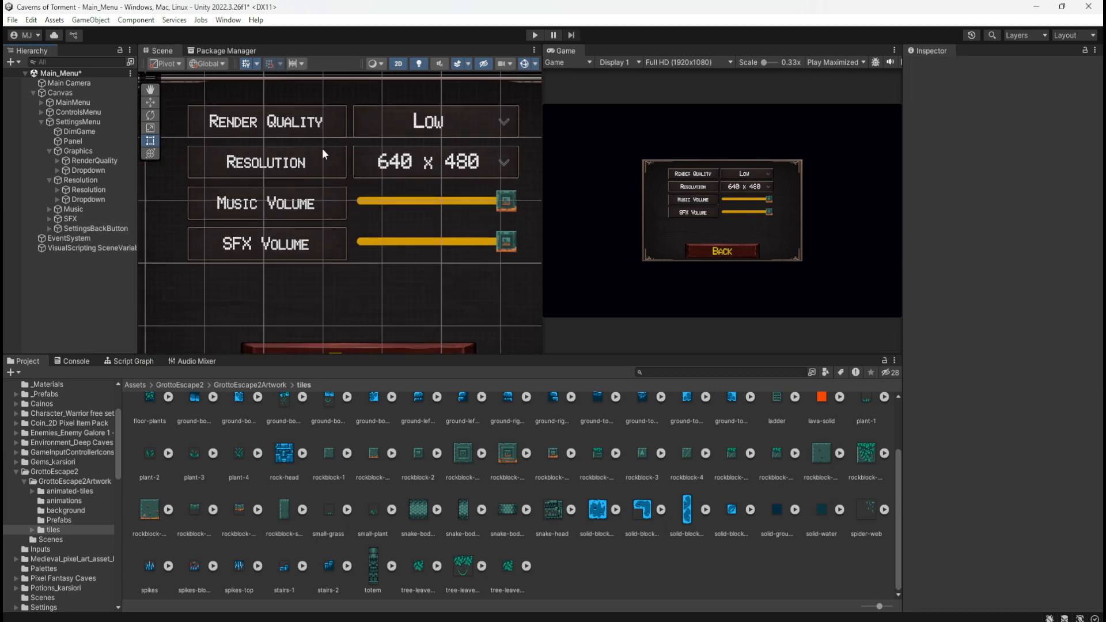
pyautogui.scroll(2, 323, 149)
pyautogui.scroll(-2, 310, 161)
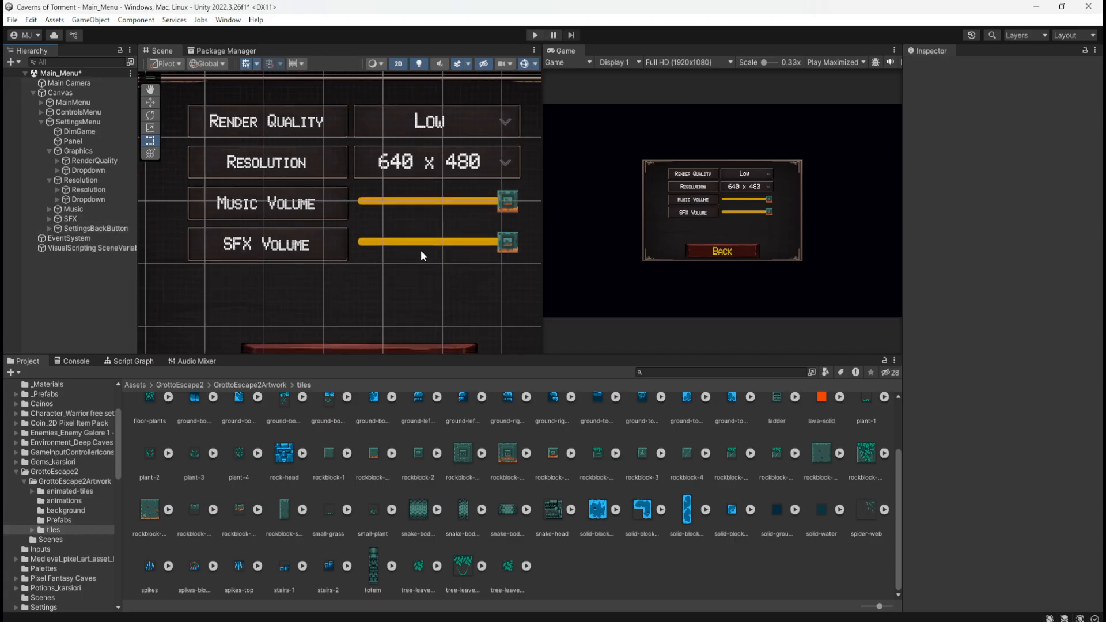
pyautogui.click(72, 219)
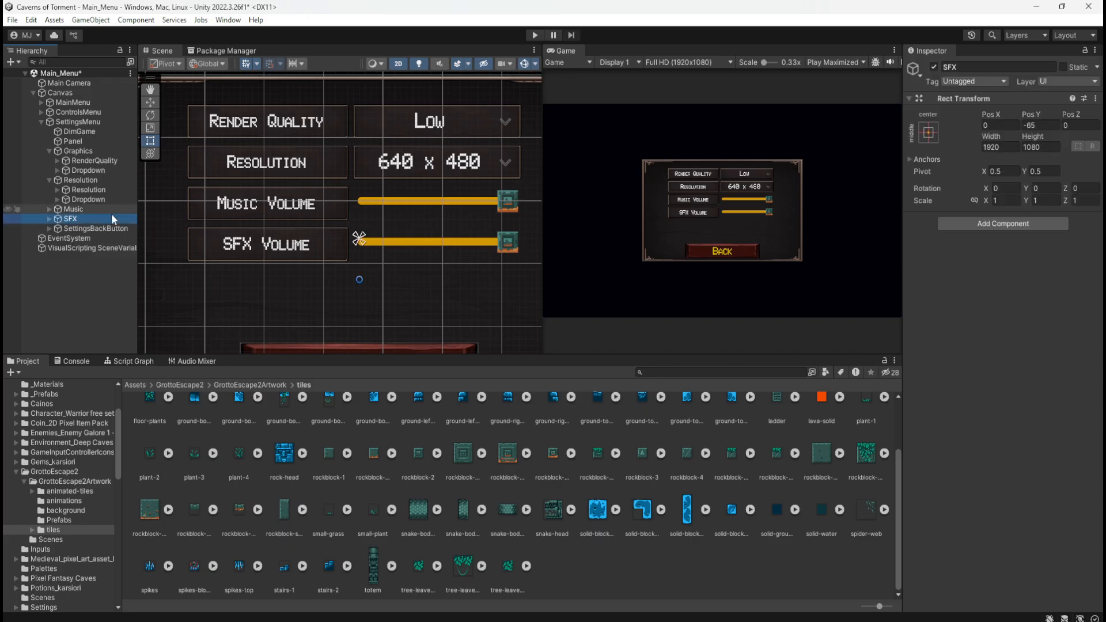
# Show the AudioMixer's groups and select the SFX group to inspect its attenuation volume
pyautogui.click(209, 362)
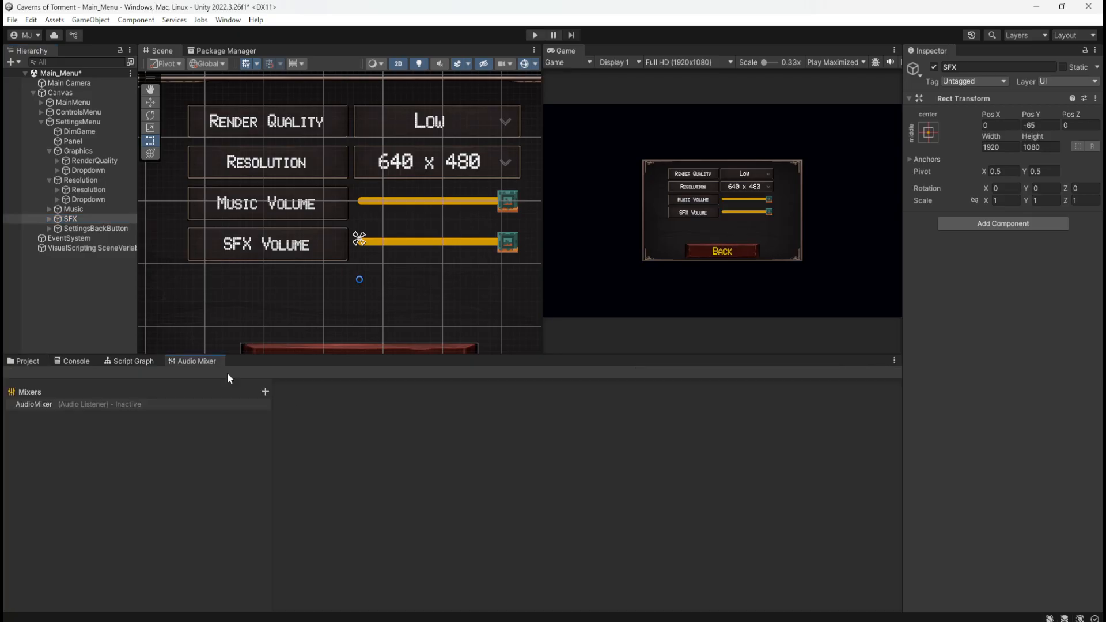
pyautogui.click(97, 404)
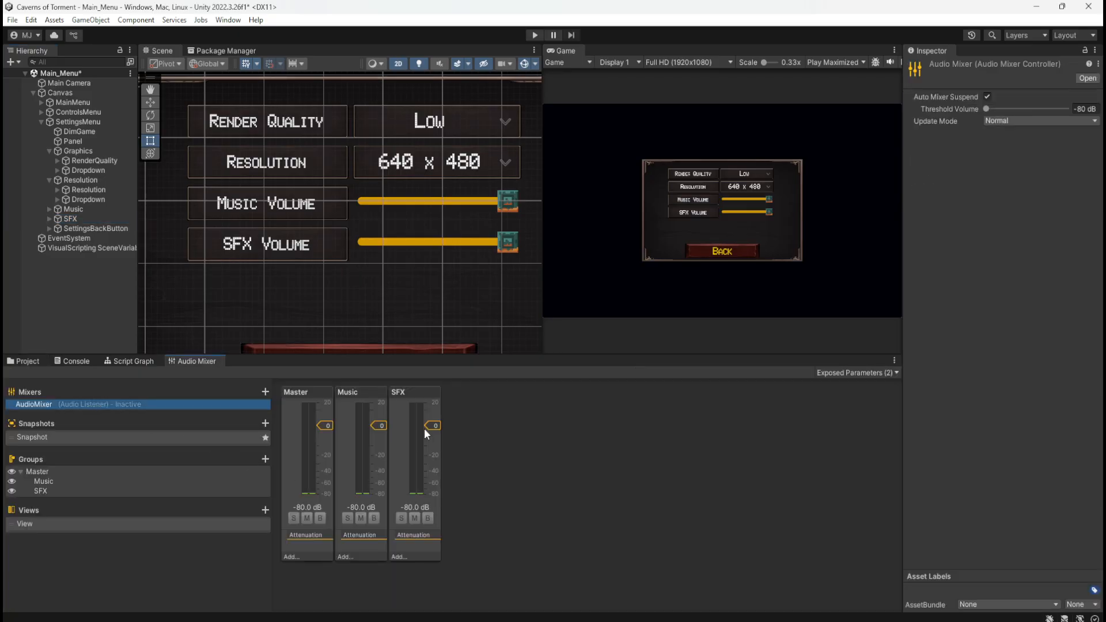
pyautogui.click(425, 448)
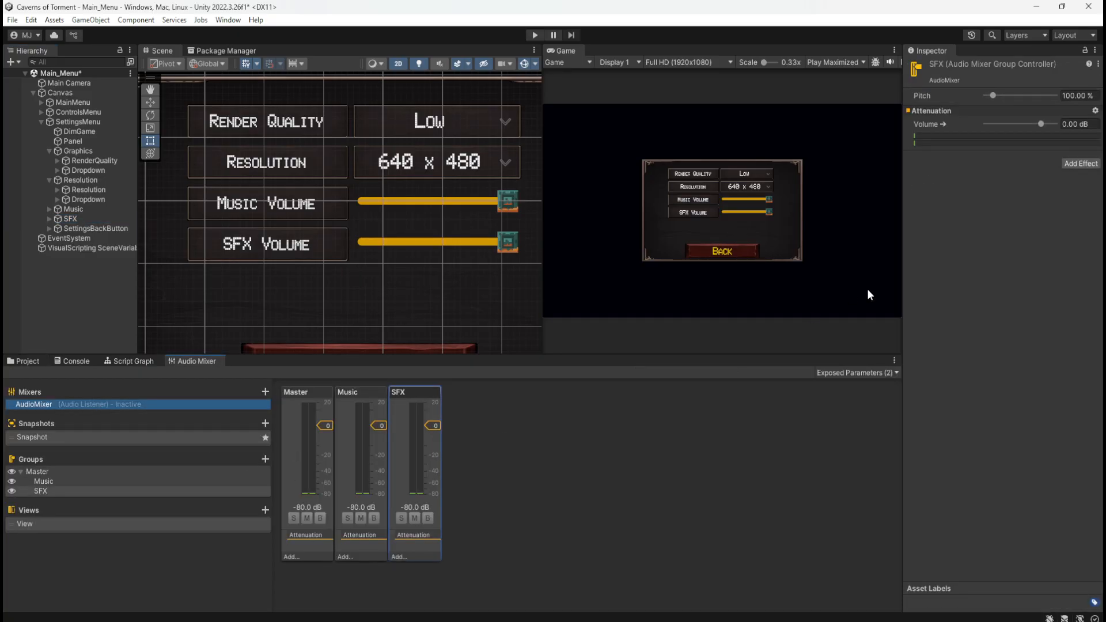
# Try the SFX mixer group's volume at 20 dB and 5 dB, and restore it to 0 dB
pyautogui.moveTo(1041, 124); pyautogui.dragTo(1079, 146)
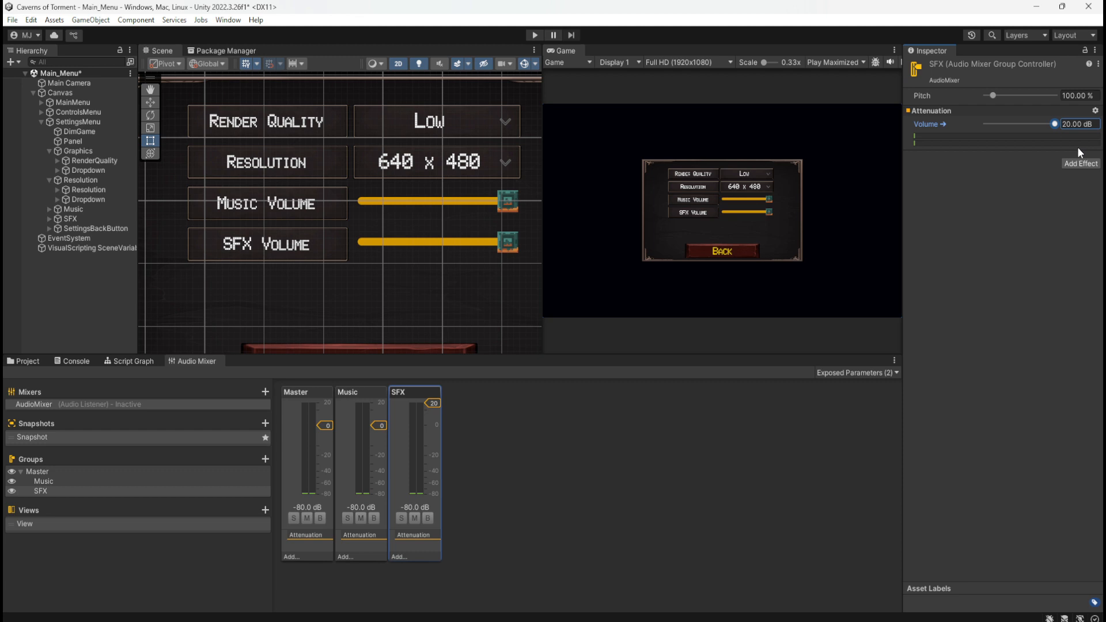
pyautogui.moveTo(1087, 138); pyautogui.dragTo(1056, 125)
pyautogui.click(1087, 124)
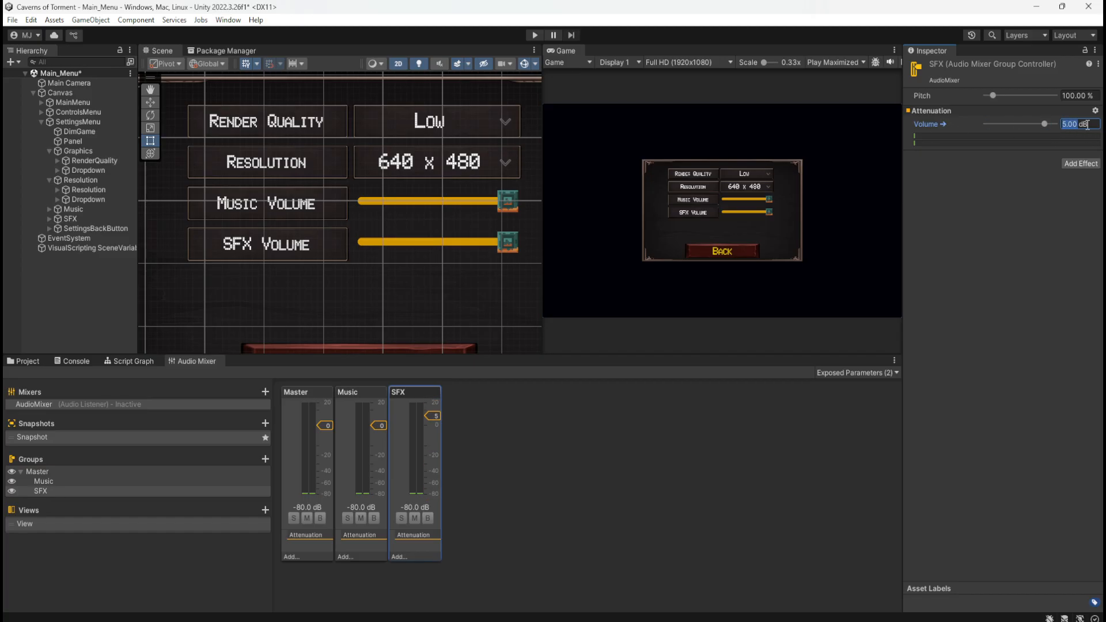
pyautogui.write('0')
# Select MusicSlider in the Music group to show its Slider settings, and collapse its child objects
pyautogui.click(80, 210)
pyautogui.click(50, 209)
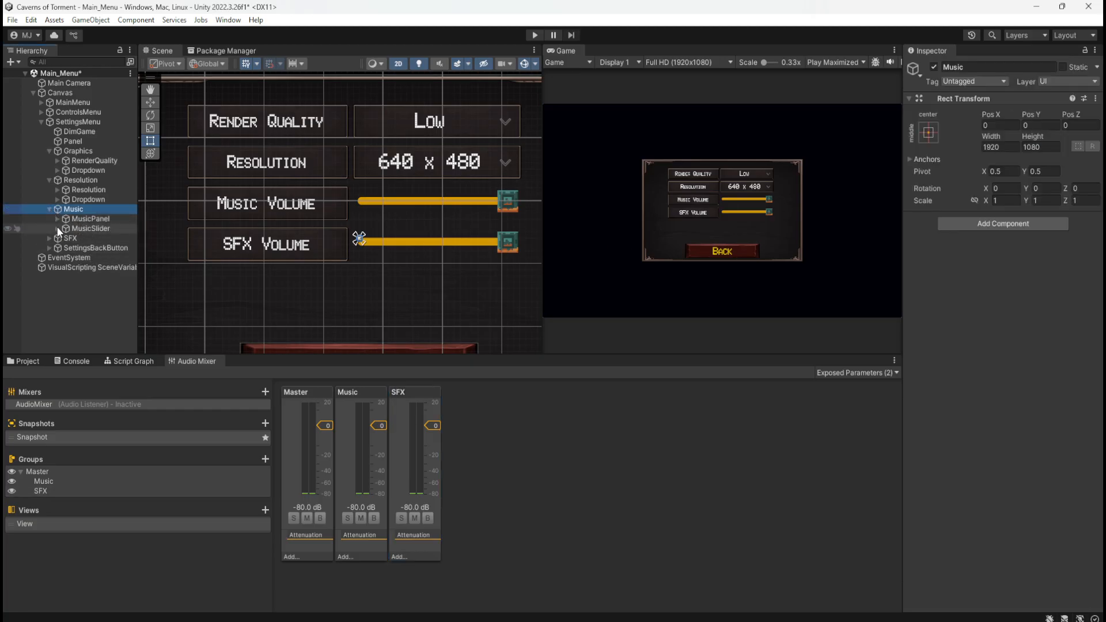
pyautogui.click(74, 229)
pyautogui.click(58, 228)
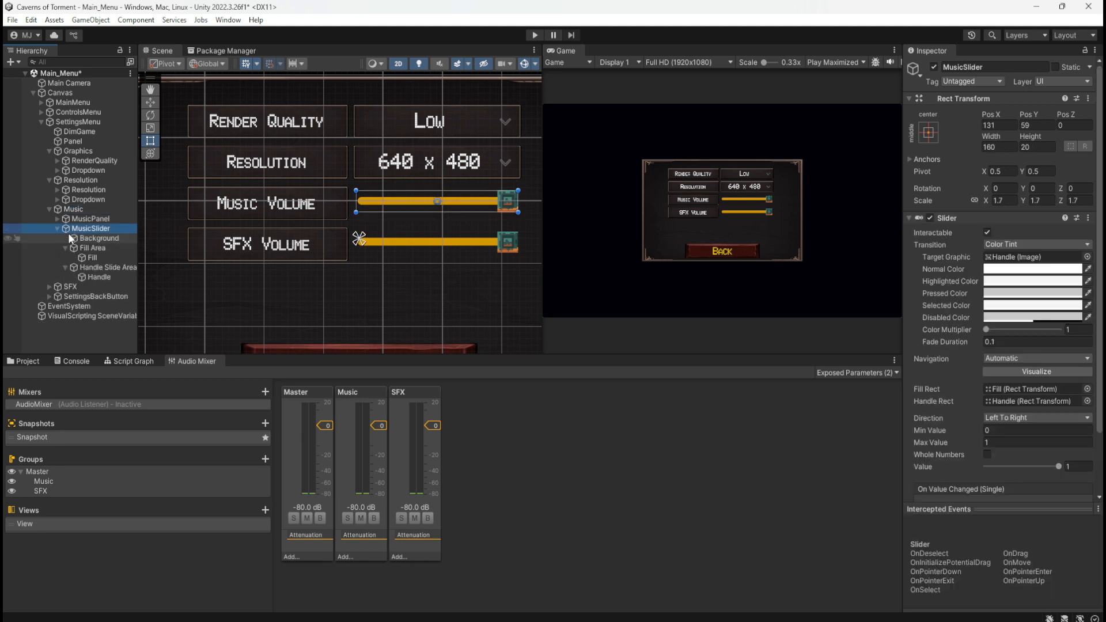
pyautogui.click(66, 247)
pyautogui.click(64, 256)
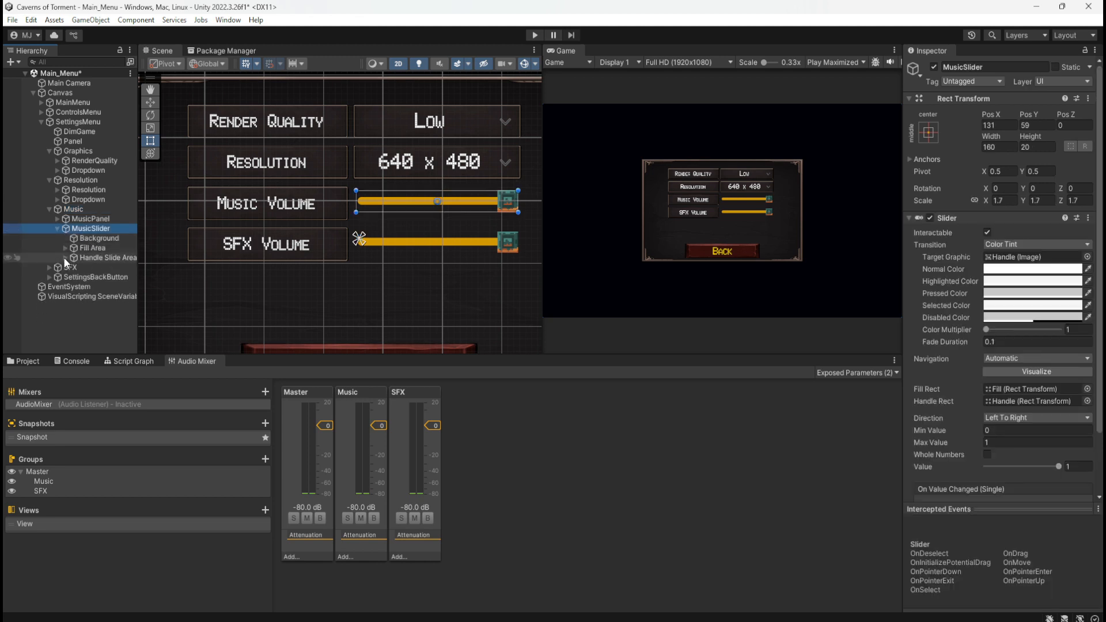
pyautogui.click(57, 229)
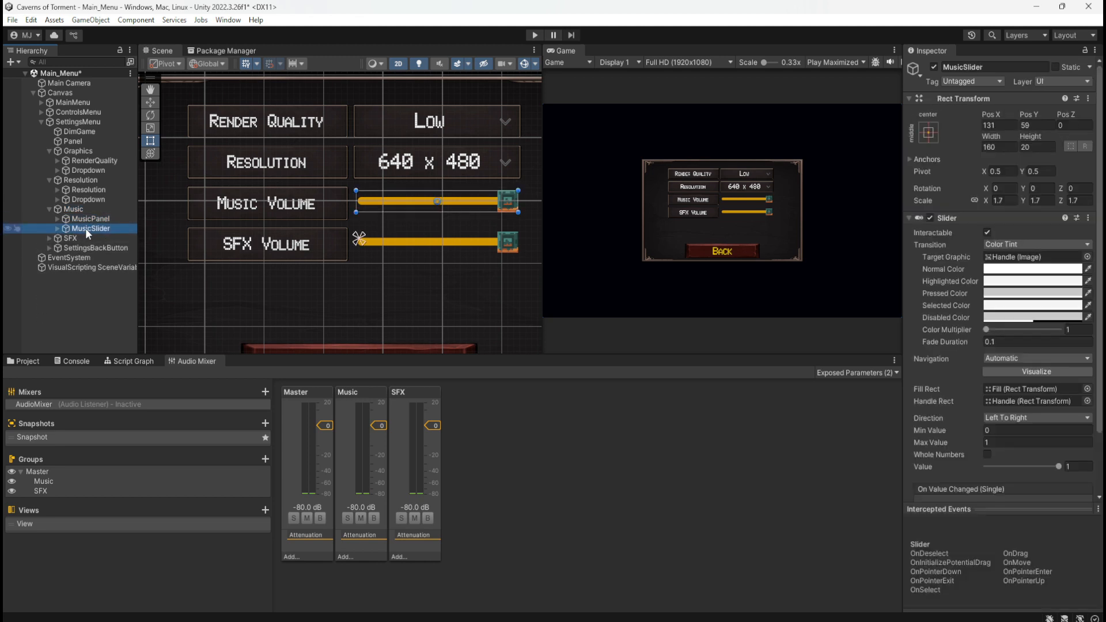
# Set MusicSlider's minimum value to -80 and maximum value to 0, keeping its current value at the maximum of 0
pyautogui.click(992, 443)
pyautogui.click(1008, 445)
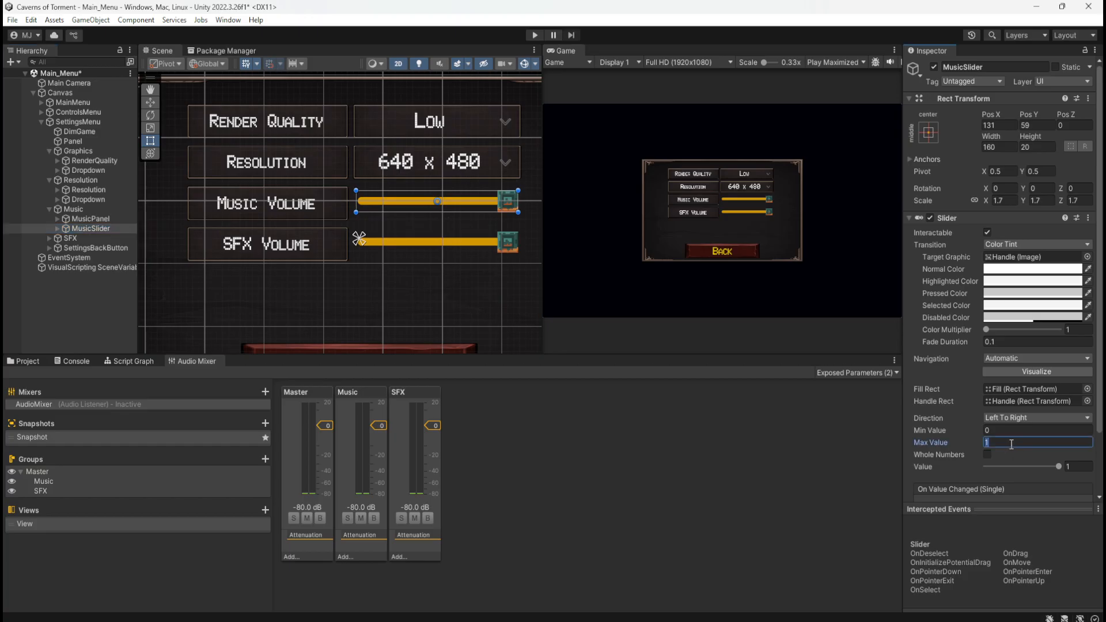
pyautogui.write('0')
pyautogui.click(1008, 431)
pyautogui.write('0')
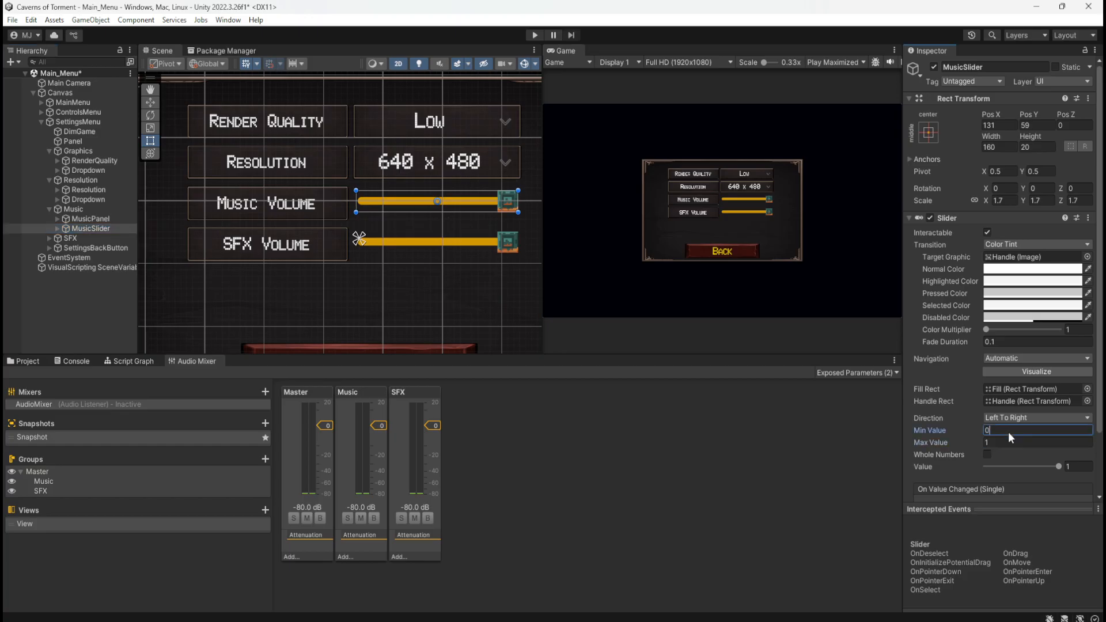
pyautogui.click(958, 441)
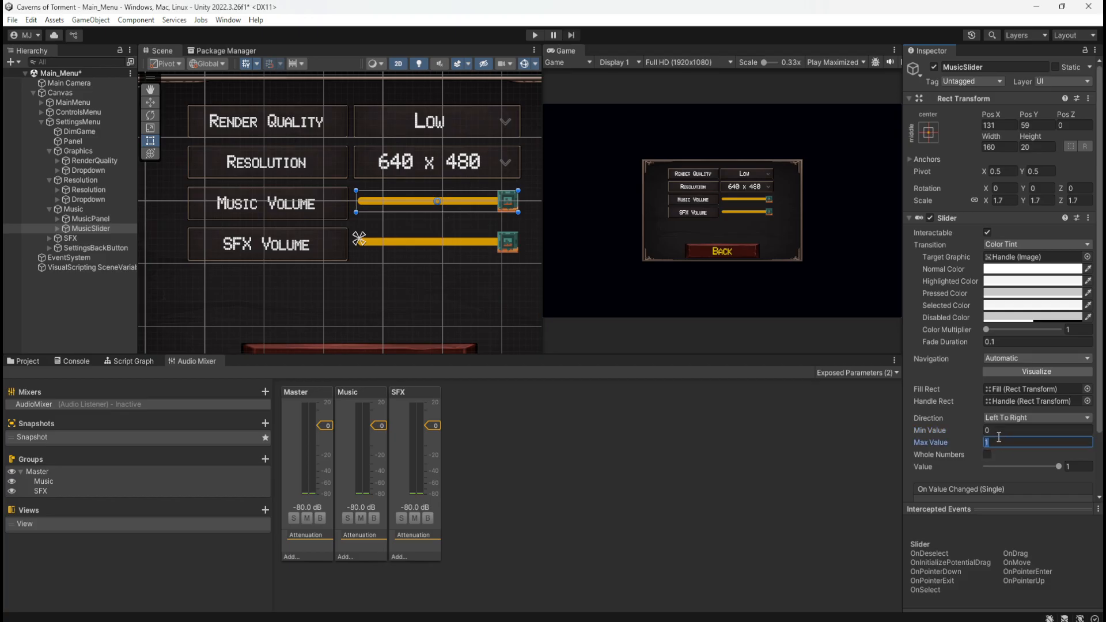
pyautogui.click(1002, 433)
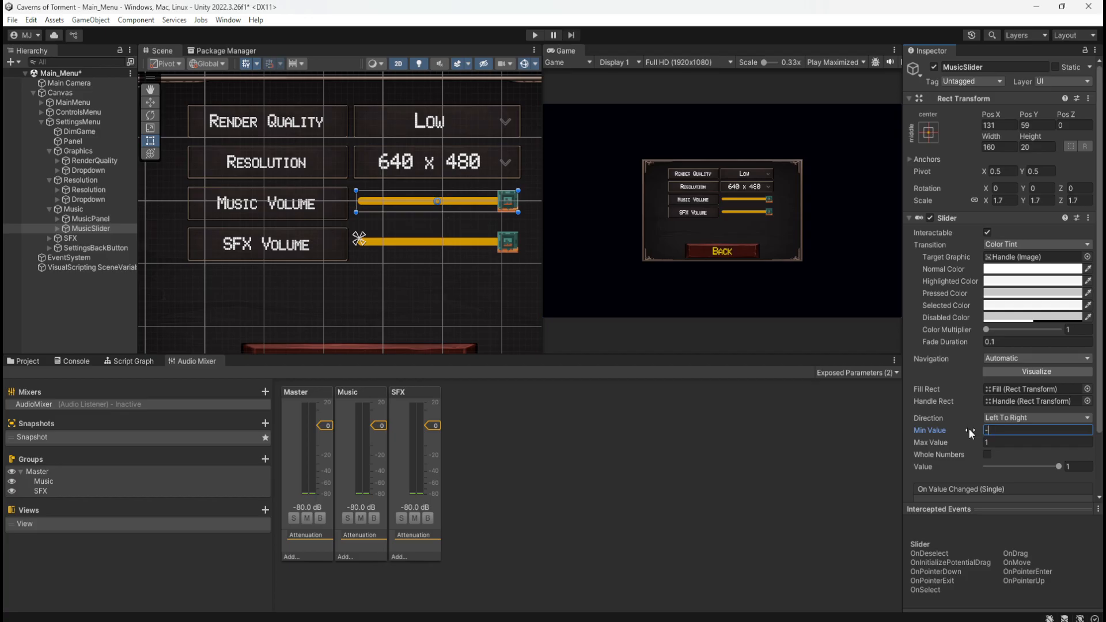
pyautogui.click(1006, 443)
pyautogui.write('0')
pyautogui.press('Return')
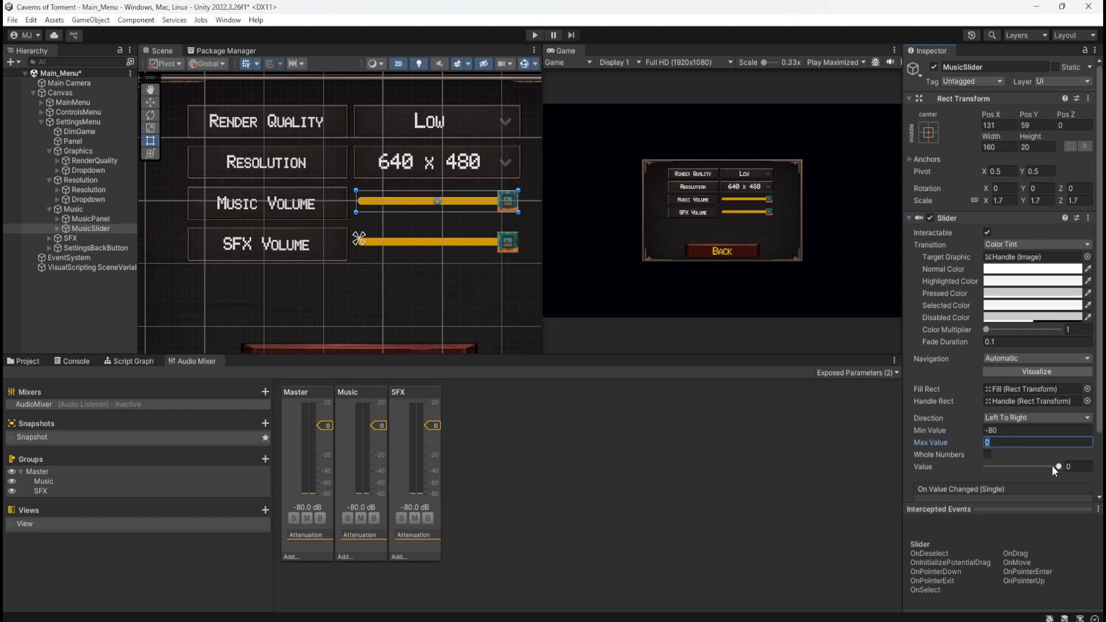
pyautogui.moveTo(1052, 466); pyautogui.dragTo(1080, 475)
# Give the slider in the SFX group a minimum value of -80, a maximum of 20 and a current value of 20
pyautogui.click(50, 237)
pyautogui.click(81, 256)
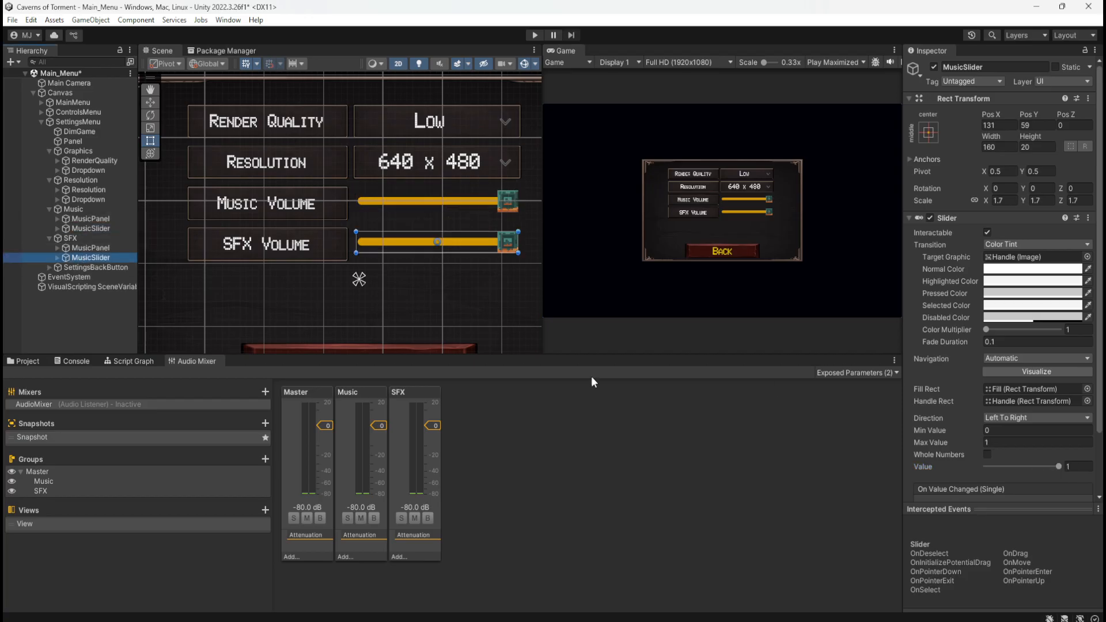
pyautogui.click(1012, 431)
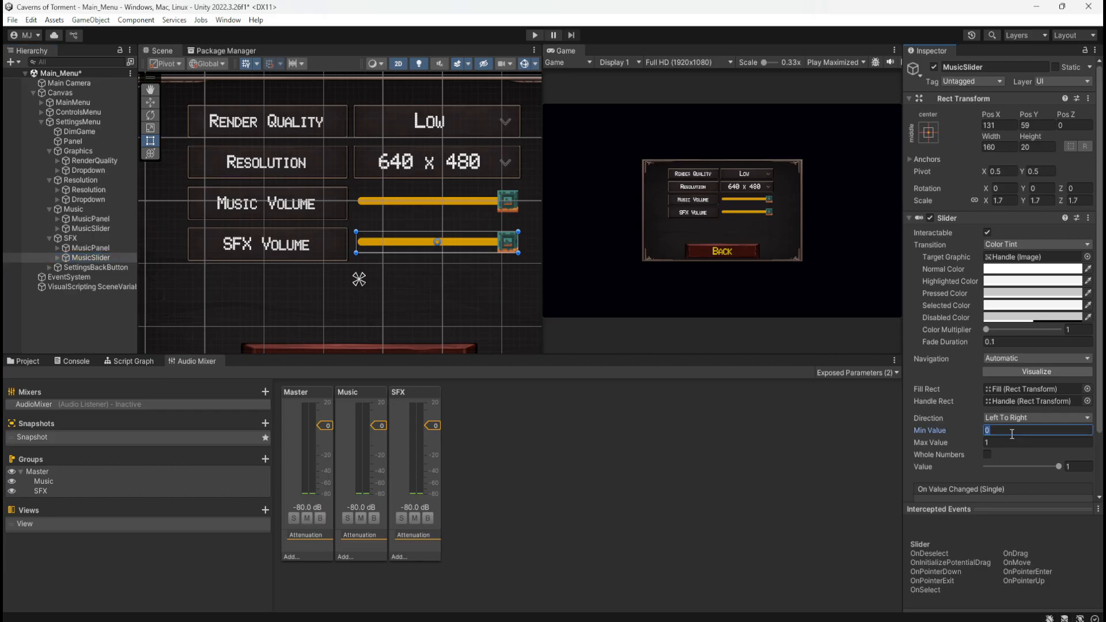
pyautogui.write('-80')
pyautogui.click(998, 443)
pyautogui.write('20')
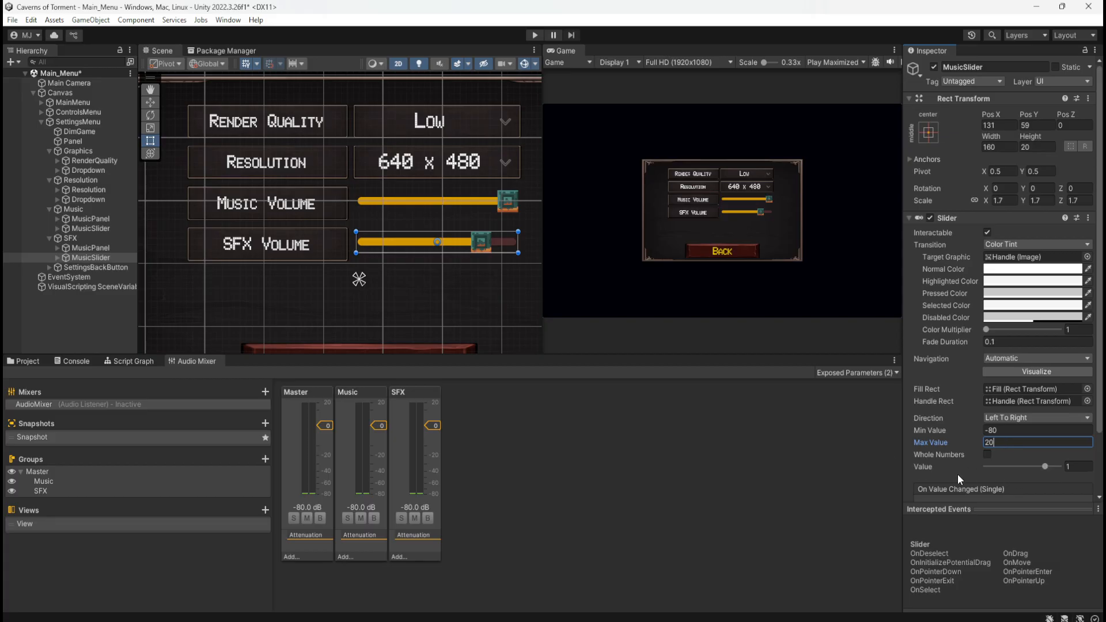
pyautogui.moveTo(1045, 466)
pyautogui.mouseDown()
pyautogui.moveTo(1032, 469)
pyautogui.moveTo(1072, 466)
pyautogui.moveTo(1042, 469)
pyautogui.moveTo(1060, 468)
pyautogui.mouseUp()
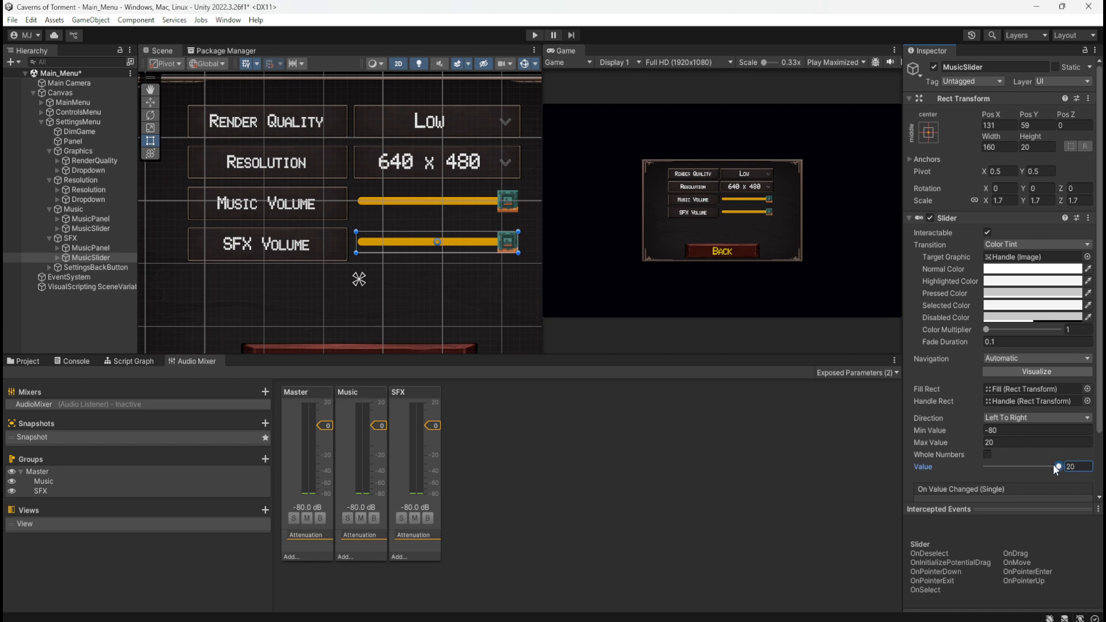
pyautogui.moveTo(1060, 467)
pyautogui.mouseDown()
pyautogui.moveTo(954, 468)
pyautogui.moveTo(1060, 466)
pyautogui.mouseUp()
# Try a volume of -0.80 dB on the SFX mixer group and restore it to 0 dB
pyautogui.click(436, 448)
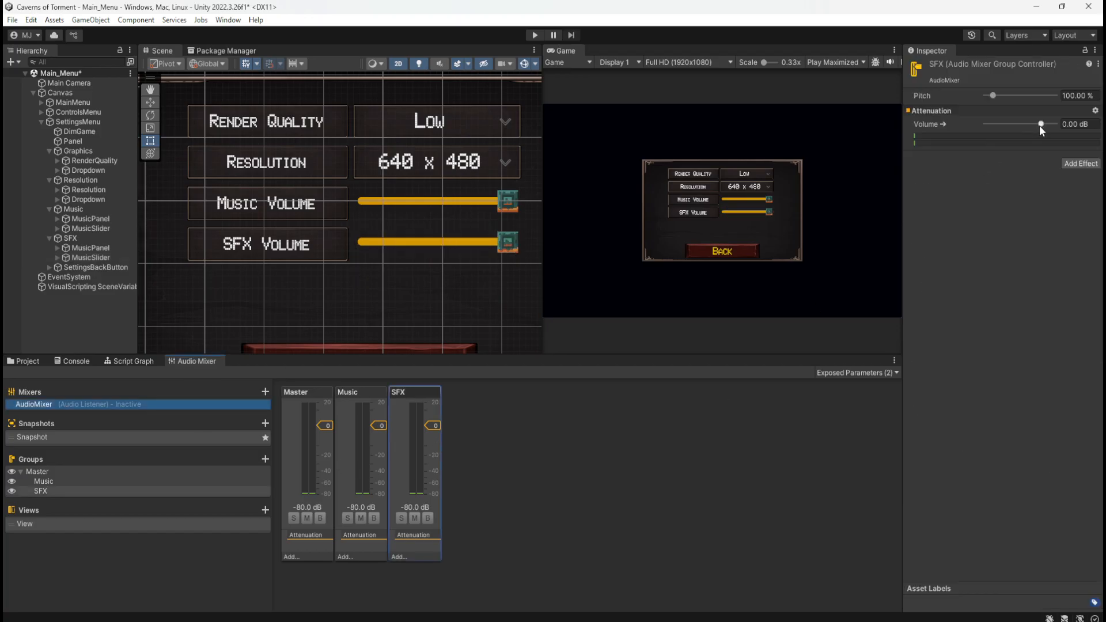
pyautogui.moveTo(1039, 126)
pyautogui.mouseDown()
pyautogui.moveTo(1070, 131)
pyautogui.moveTo(945, 120)
pyautogui.moveTo(1058, 131)
pyautogui.moveTo(1039, 134)
pyautogui.mouseUp()
pyautogui.click(1078, 126)
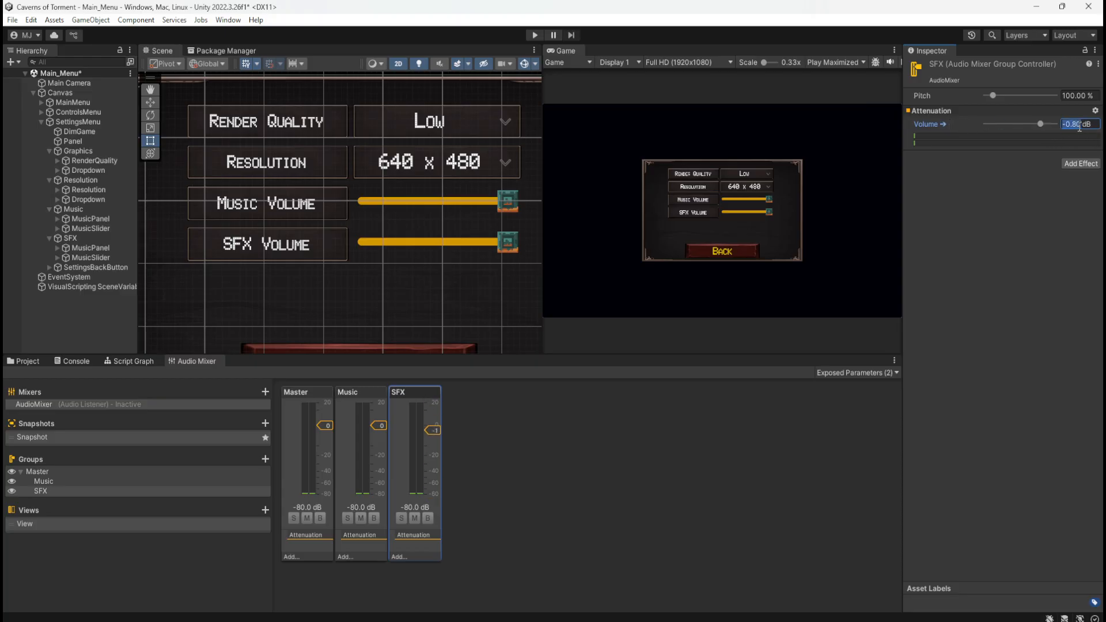
pyautogui.write('0')
pyautogui.click(305, 386)
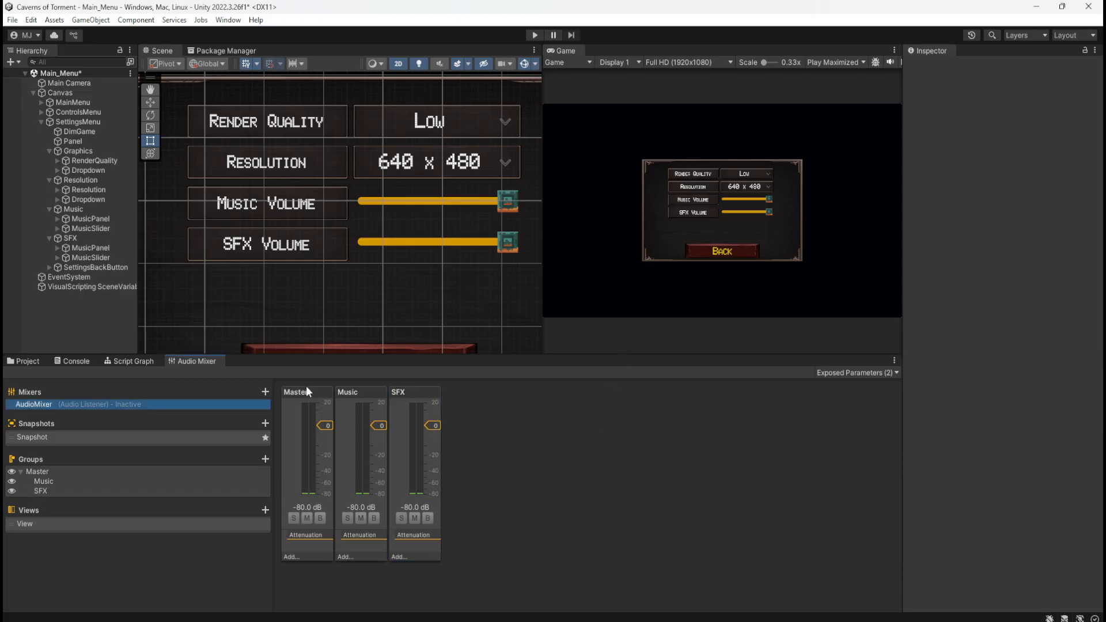
# Rename the slider in the SFX group as SFXSlider and compare its value range with MusicSlider's
pyautogui.click(63, 256)
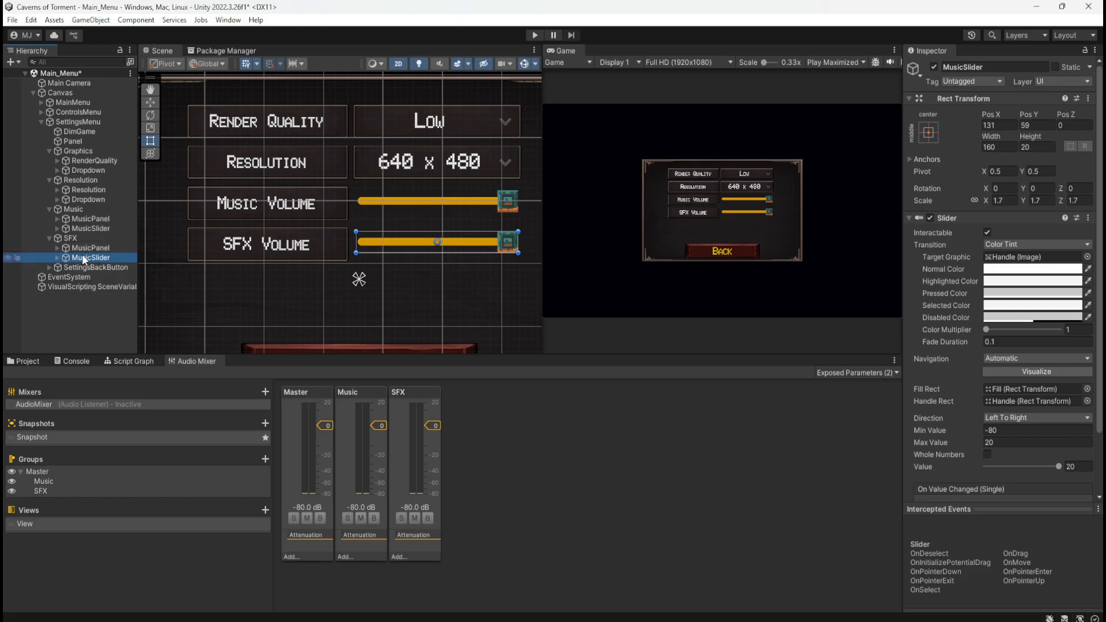
pyautogui.click(88, 258)
pyautogui.click(91, 258)
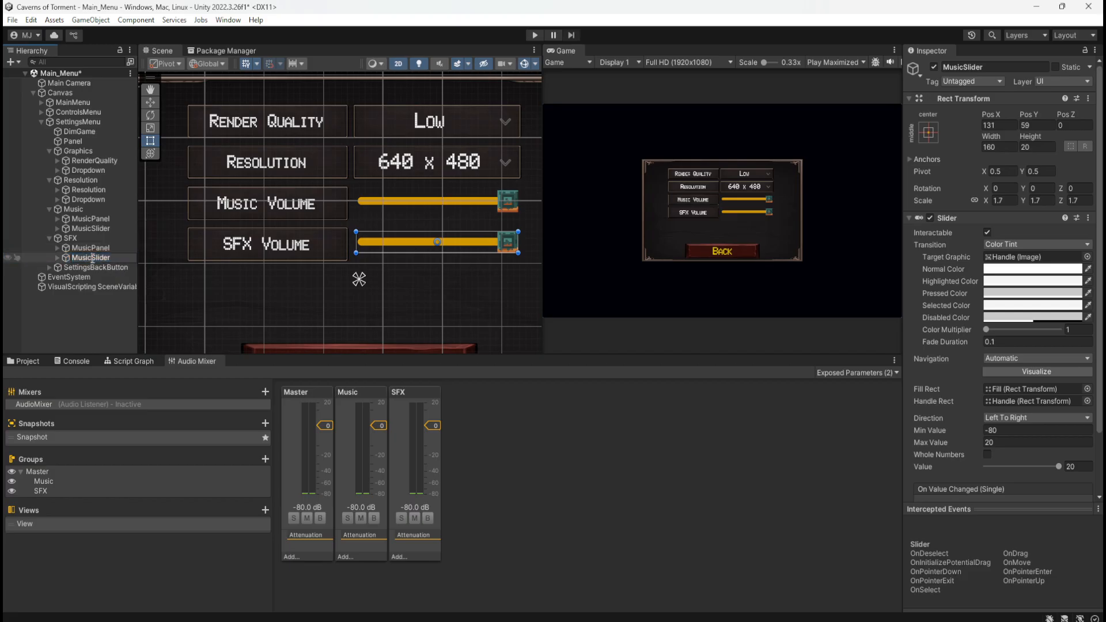
pyautogui.write('S')
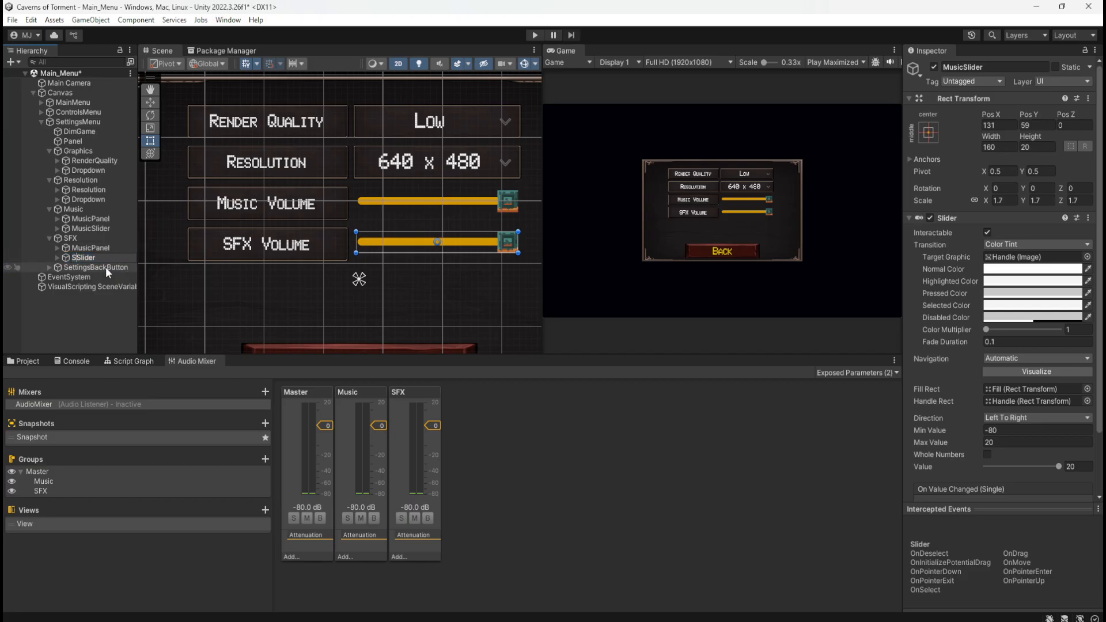
pyautogui.write('FX')
pyautogui.click(417, 443)
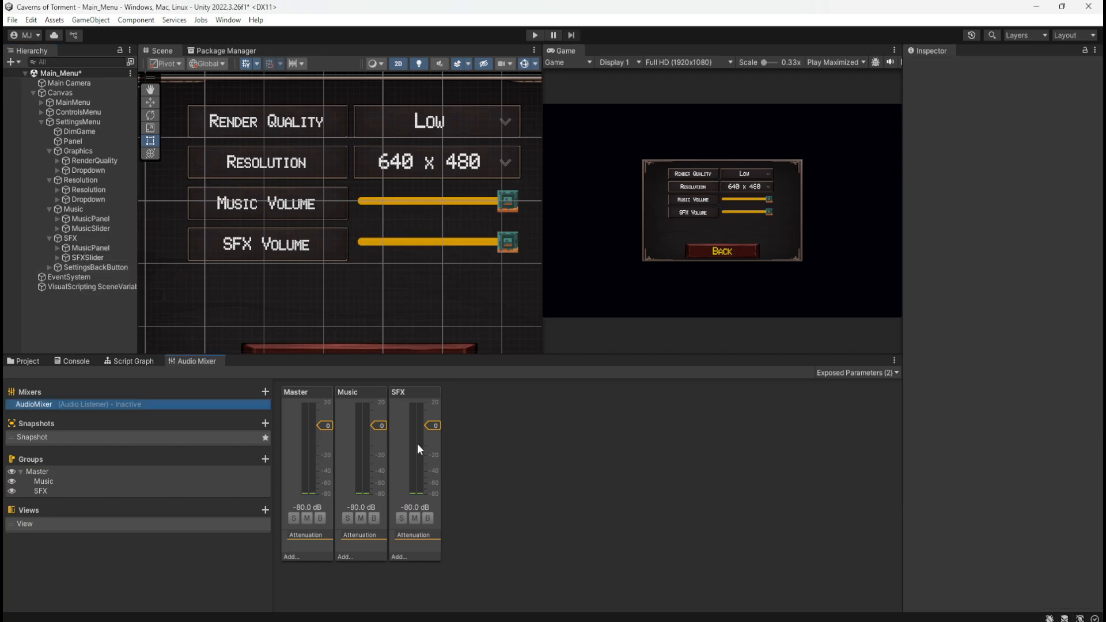
pyautogui.click(108, 265)
pyautogui.click(95, 259)
pyautogui.click(101, 249)
pyautogui.click(100, 256)
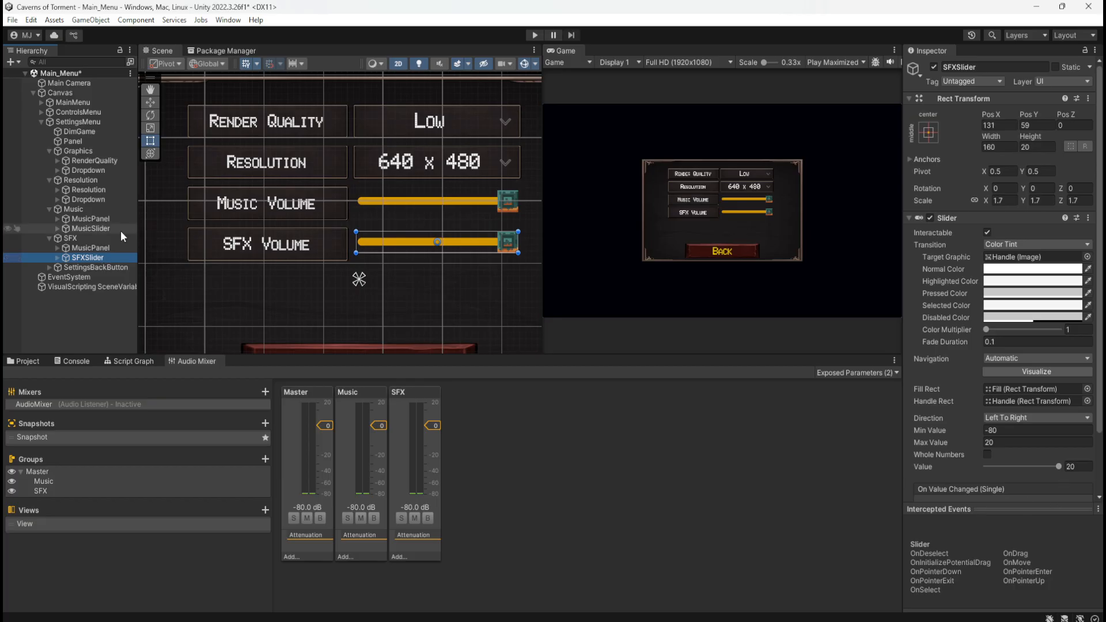
pyautogui.click(94, 227)
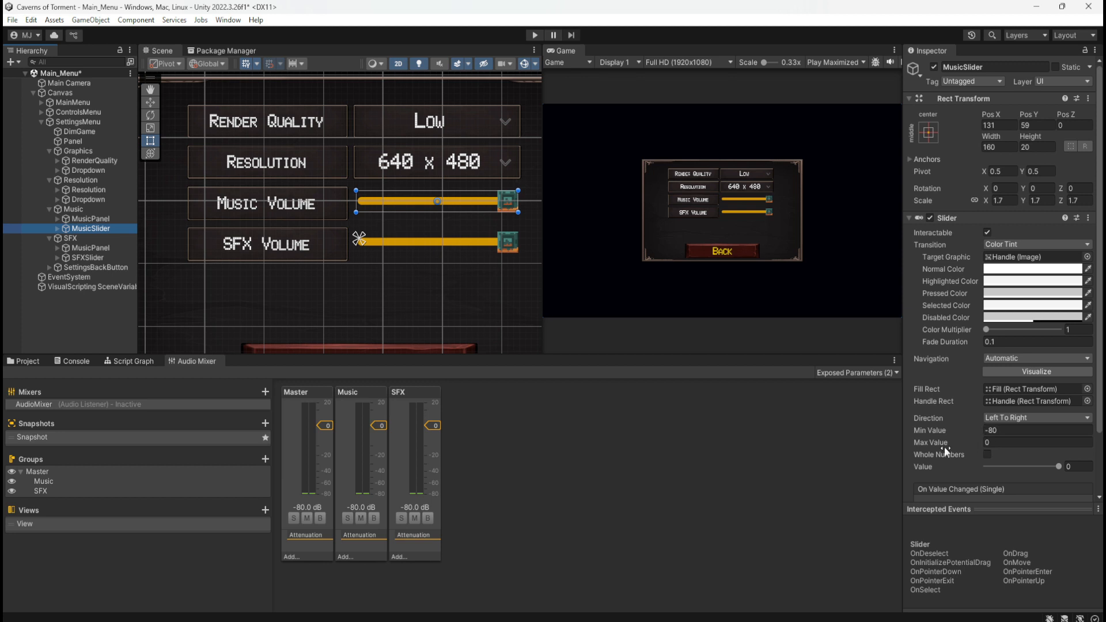
# Try the SFX mixer group's volume at -80 dB, undo the change and deselect the group
pyautogui.click(427, 451)
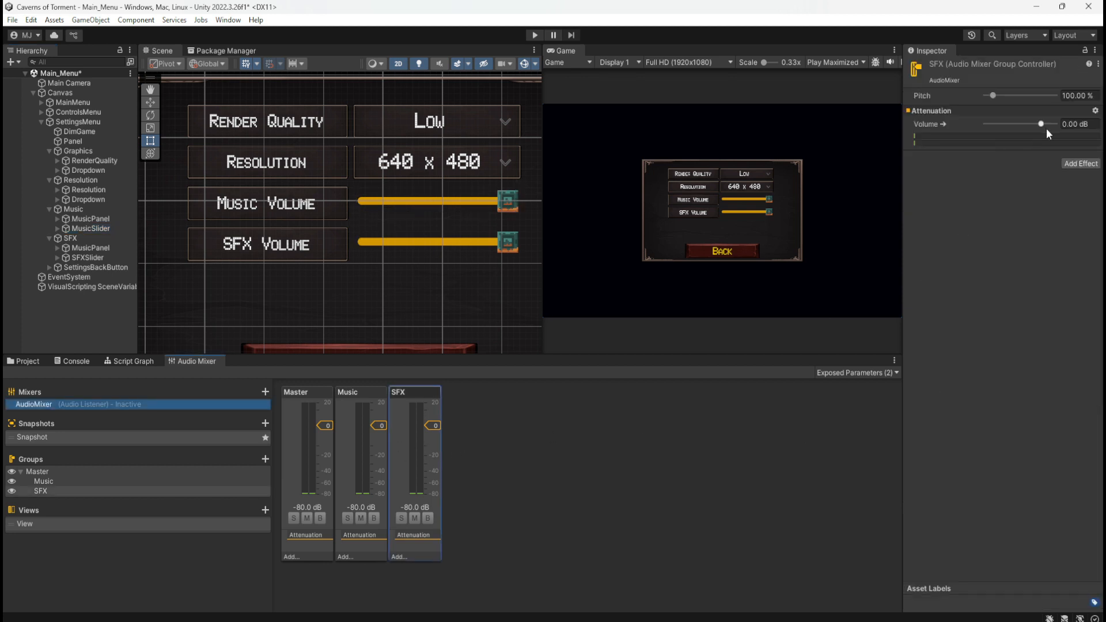
pyautogui.moveTo(1043, 125); pyautogui.dragTo(899, 126)
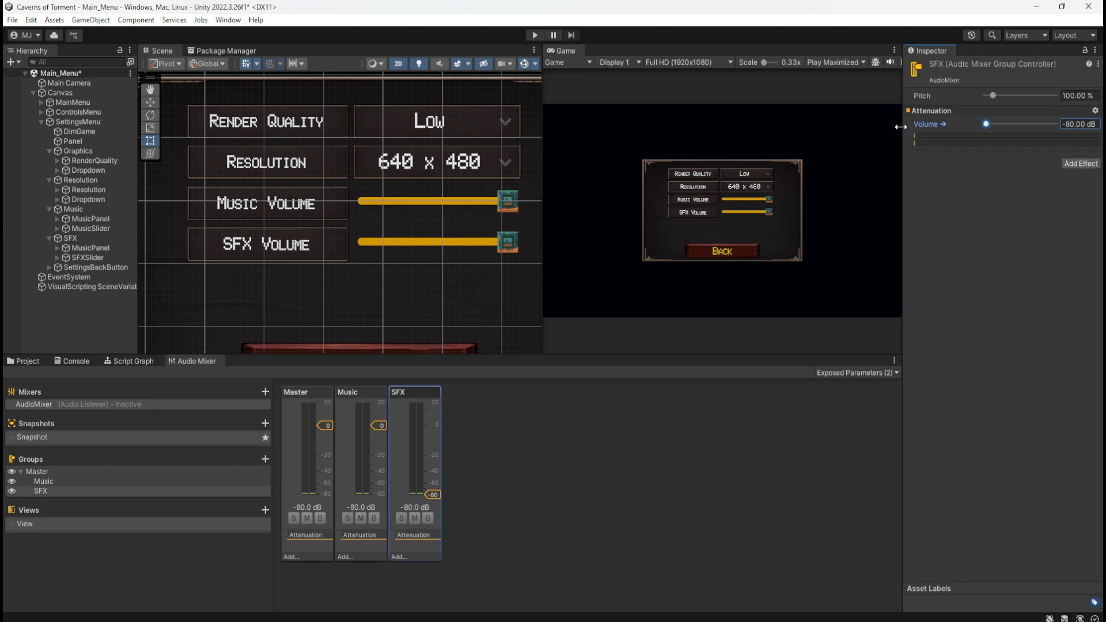
pyautogui.hotkey('ctrl', 'z')
pyautogui.click(567, 441)
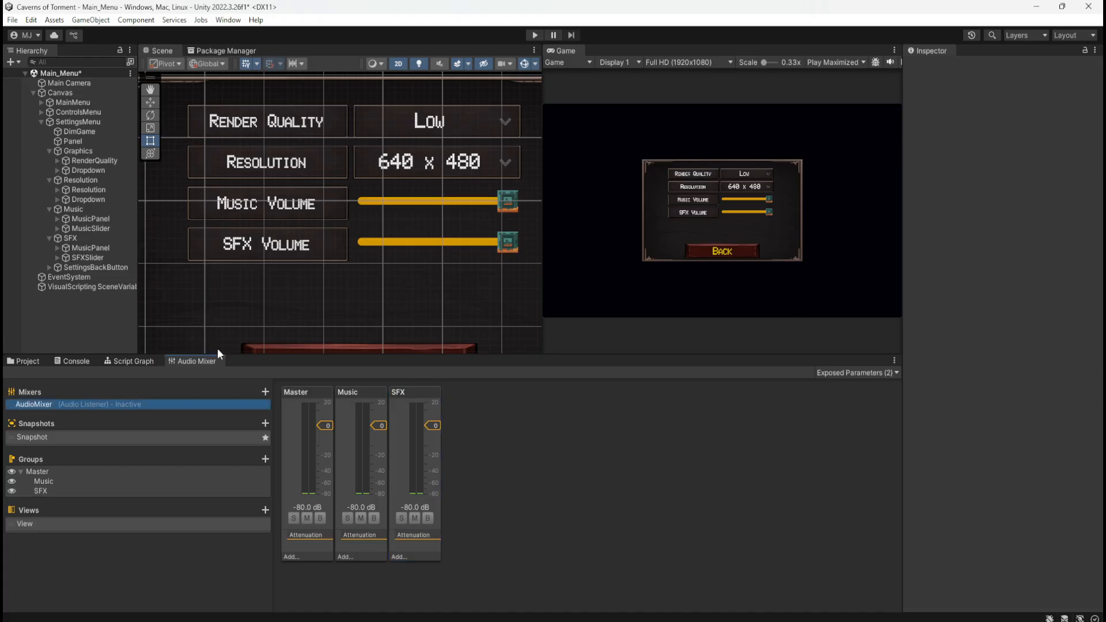
# Check the value ranges of MusicSlider and SFXSlider once more, and save the Main_Menu scene
pyautogui.click(92, 229)
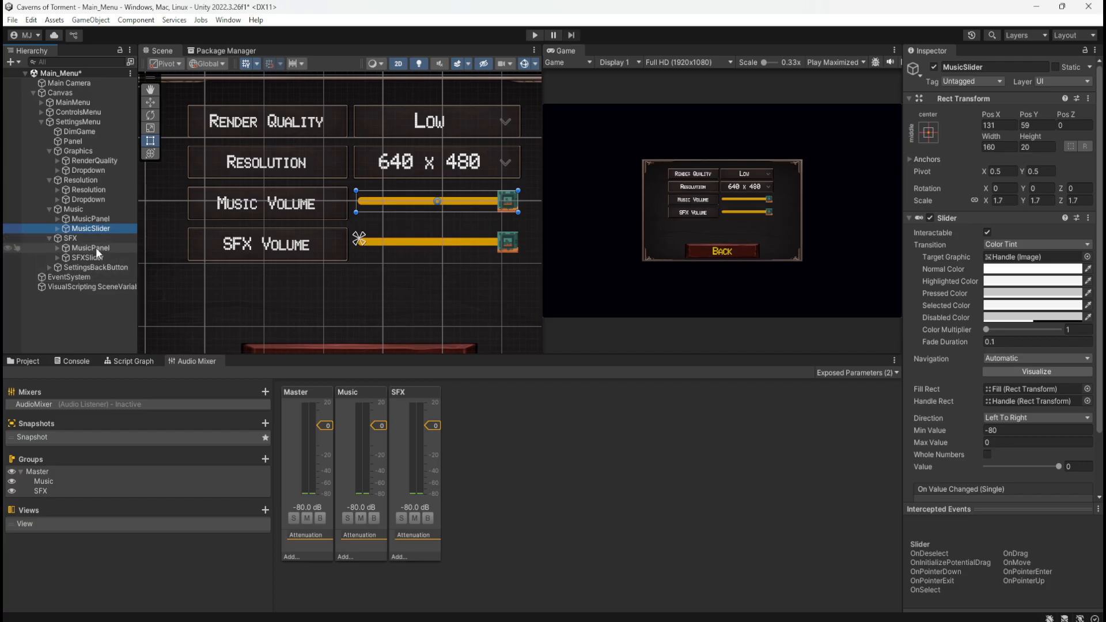
pyautogui.click(85, 258)
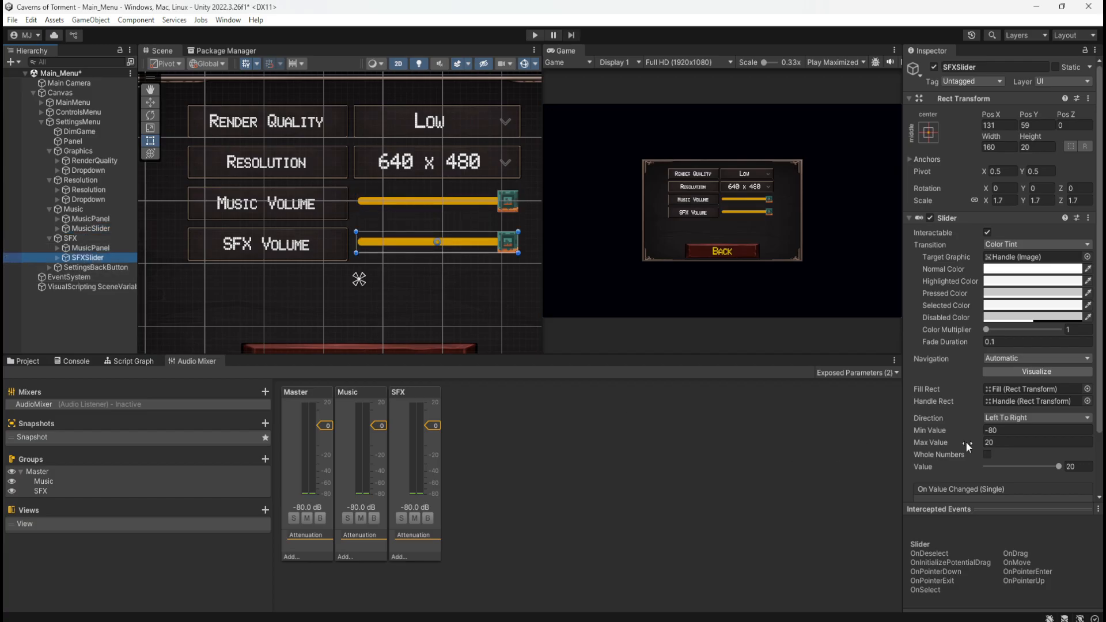
pyautogui.click(618, 438)
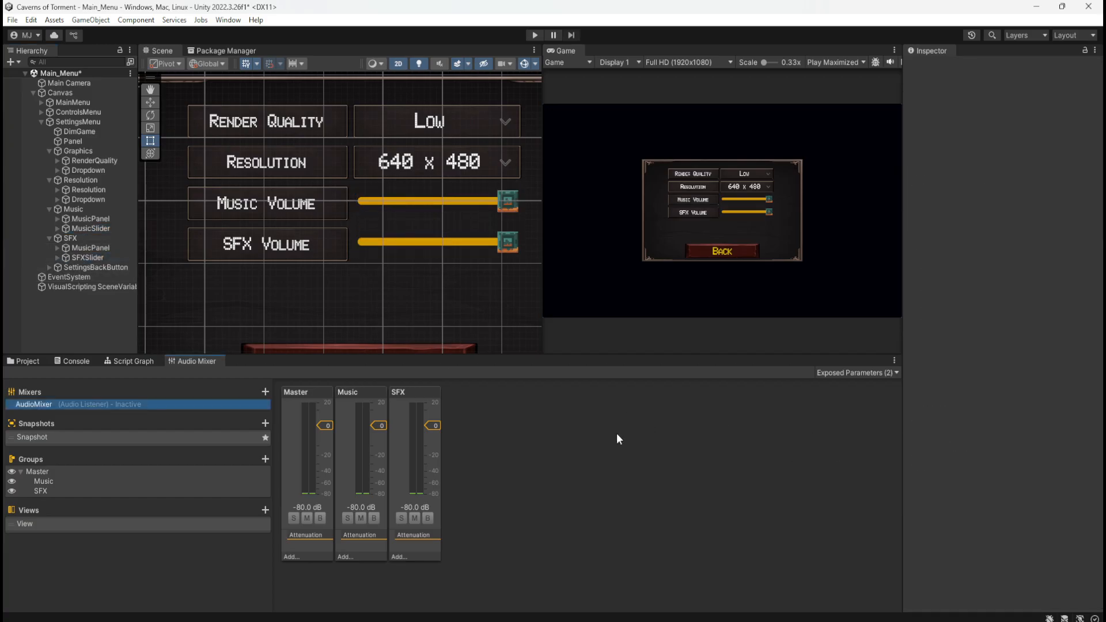
pyautogui.hotkey('ctrl', 's')
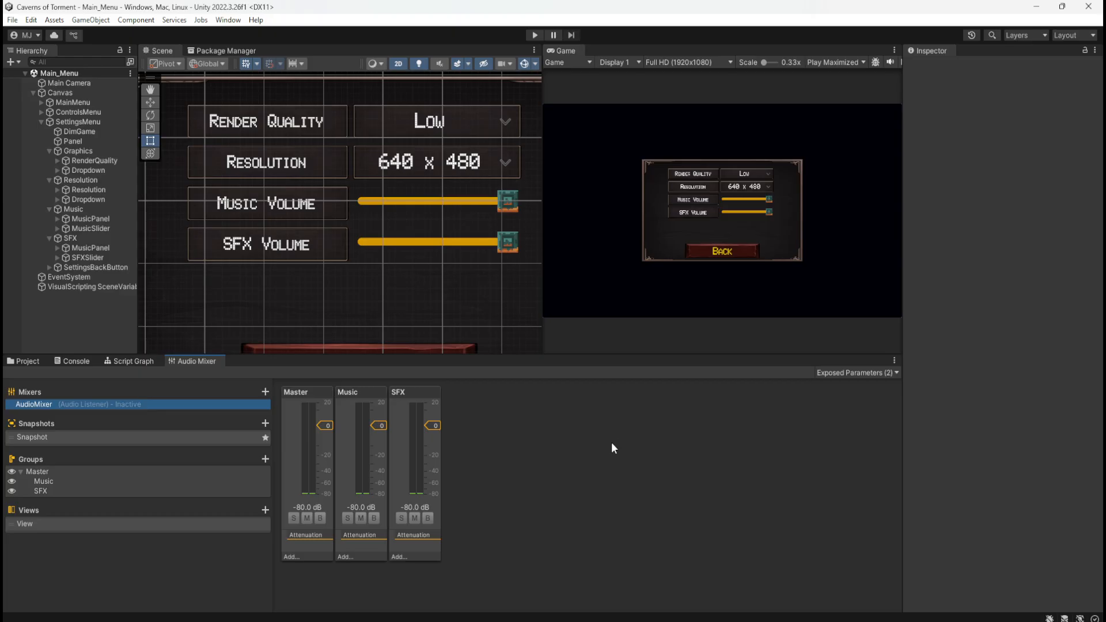